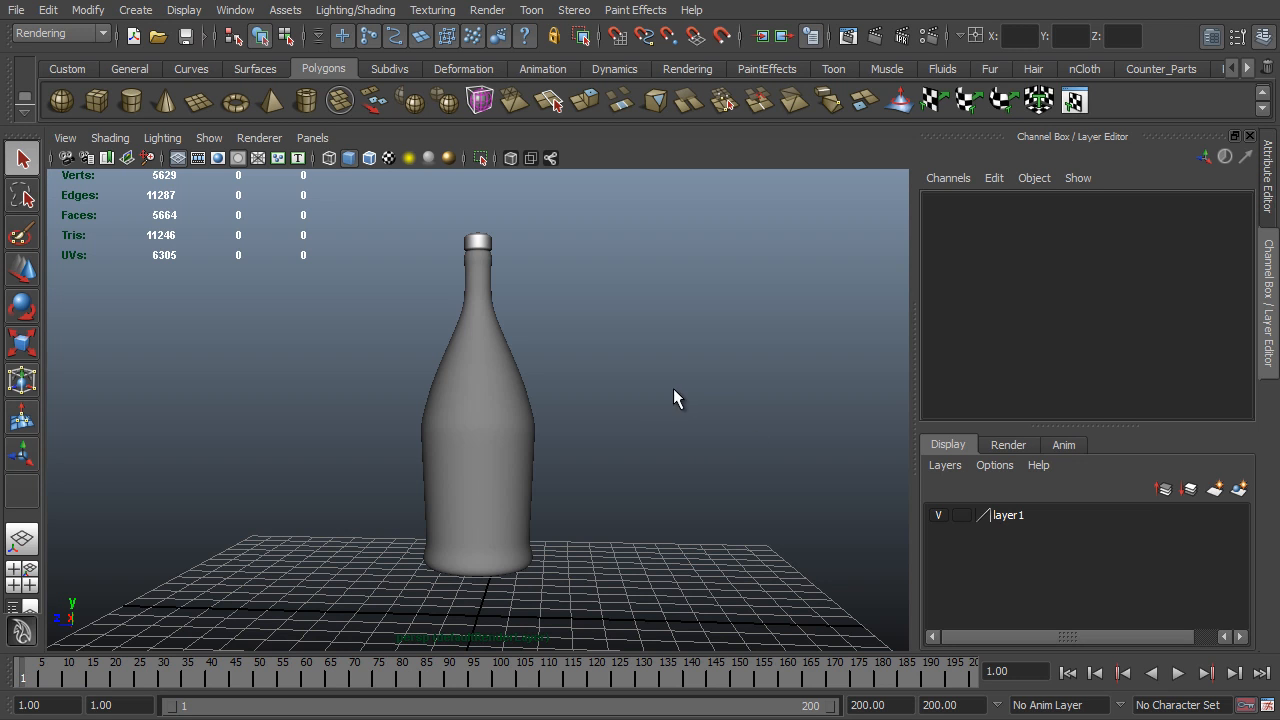
left_click(480, 401)
left_click(486, 243)
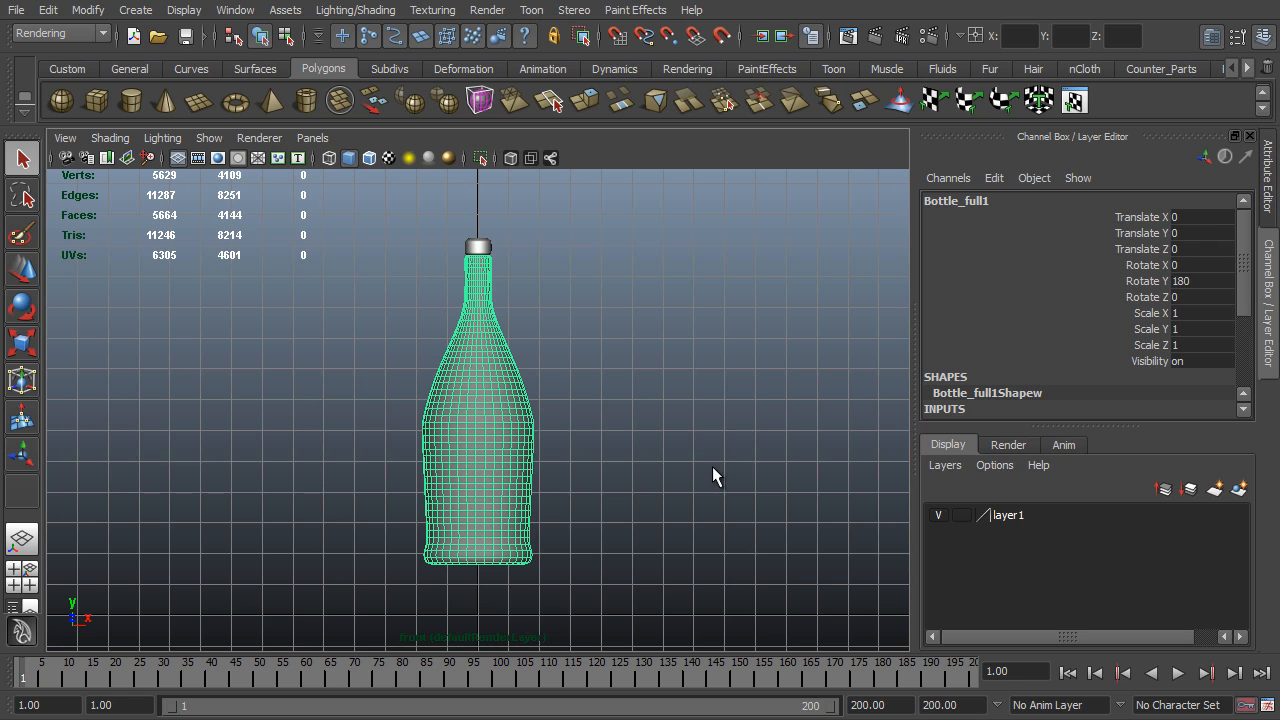
middle_click_drag(712, 467, 548, 348, "alt")
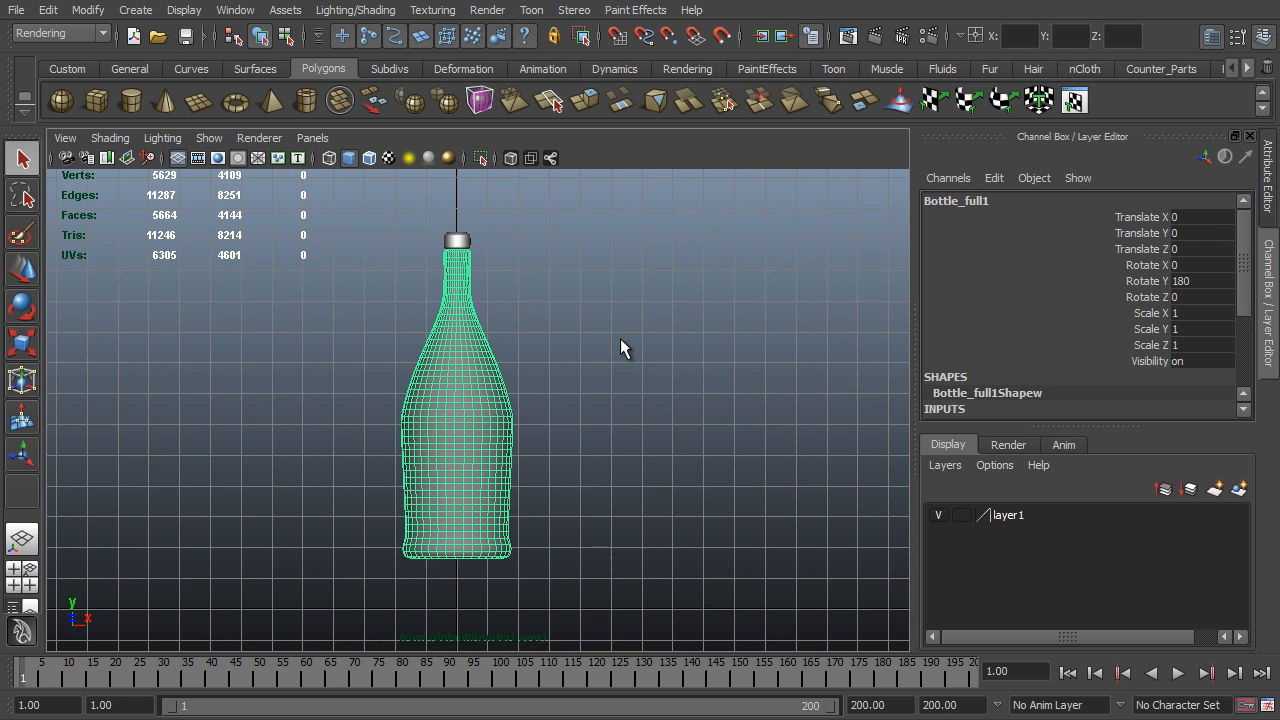
- Start a bottle profile beside the model in the front view with the CV Curve Tool, tracing base and outer wall up the neck
key("space")
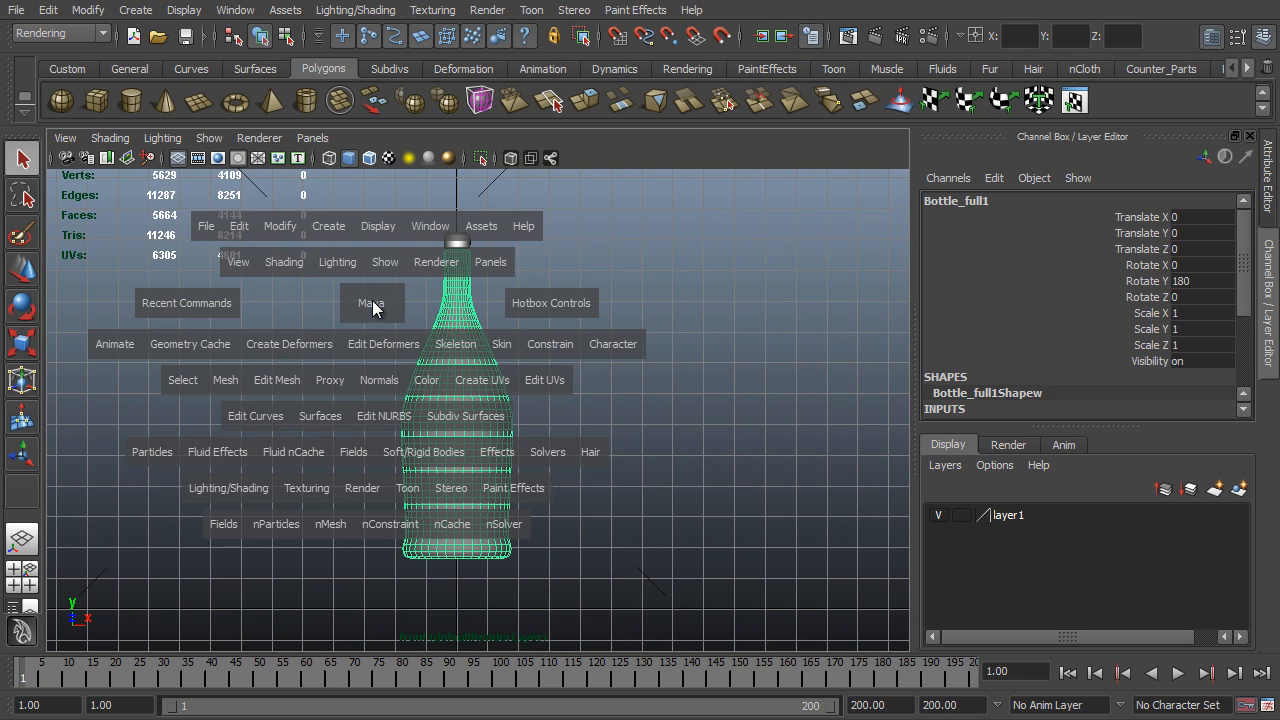
left_click(332, 226)
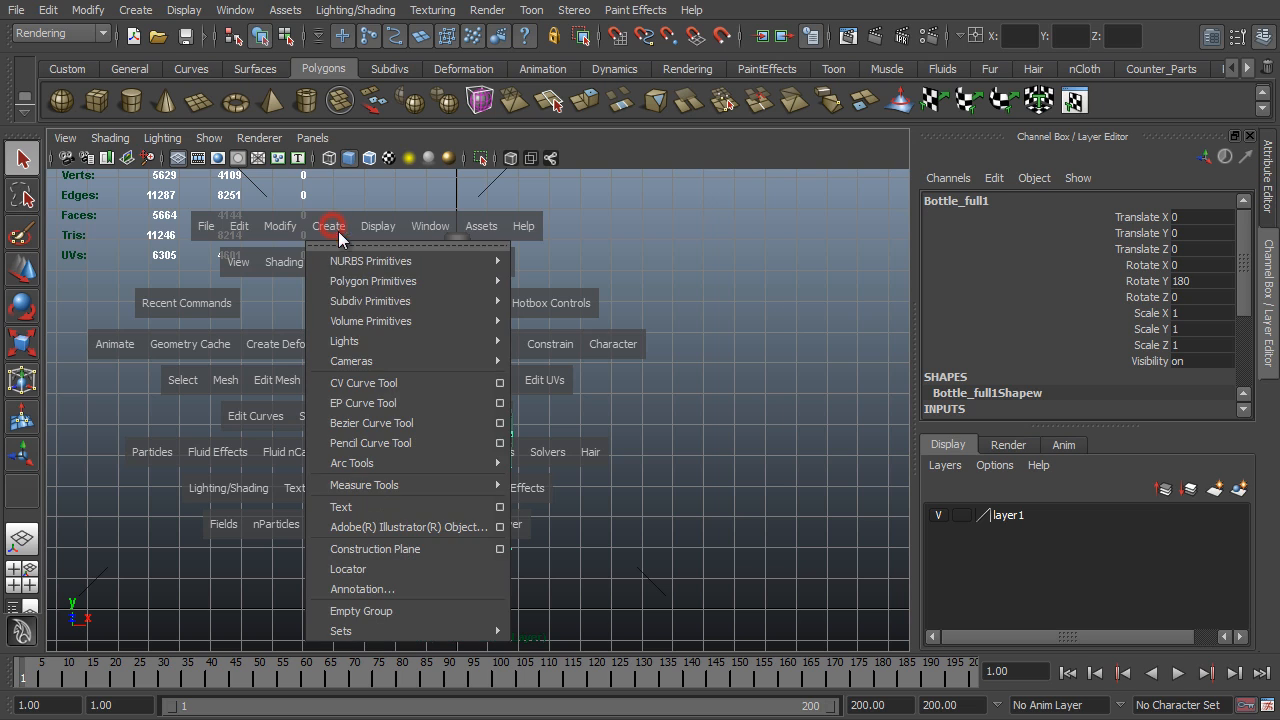
left_click(454, 382)
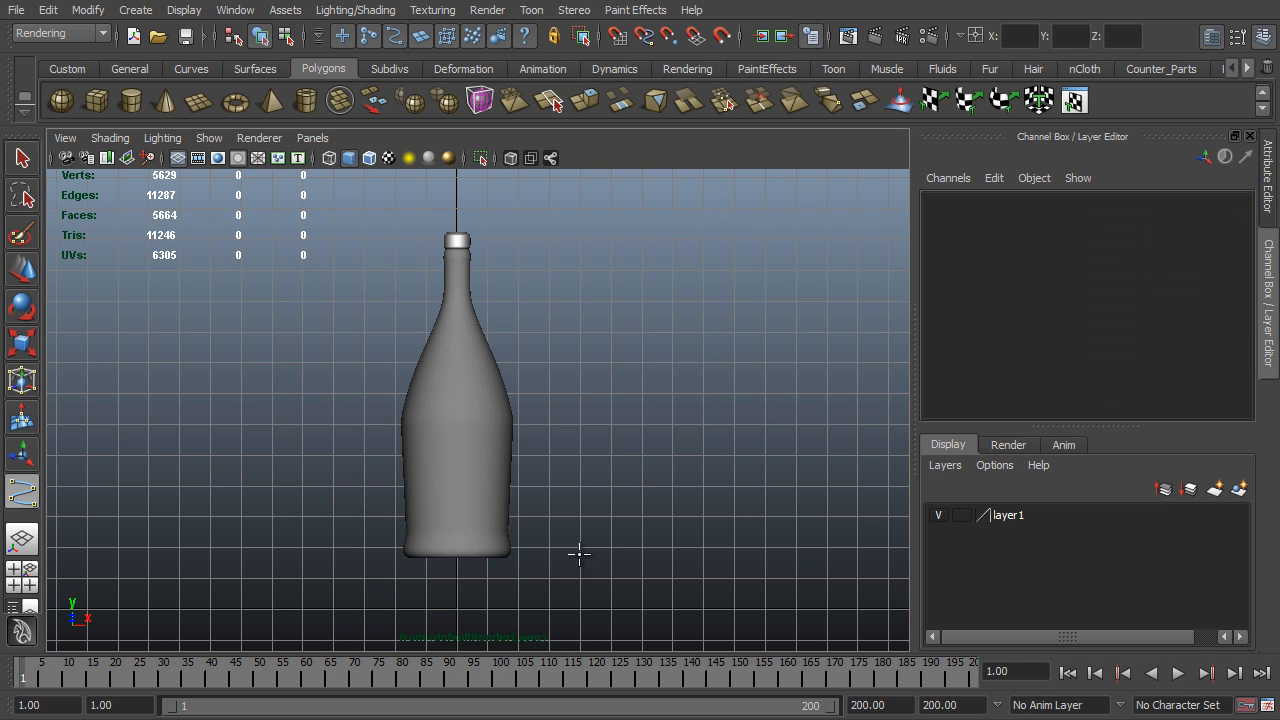
left_click(603, 546)
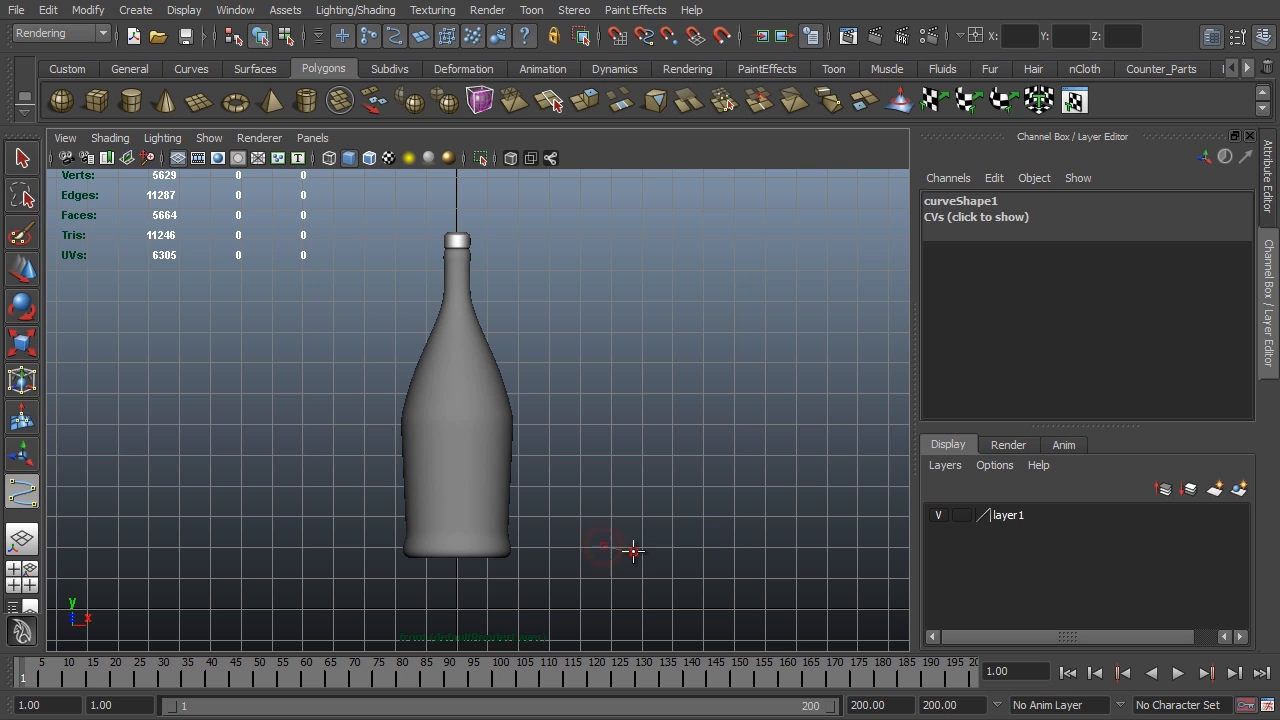
left_click(675, 551)
left_click(678, 536)
left_click(678, 493)
left_click(668, 461)
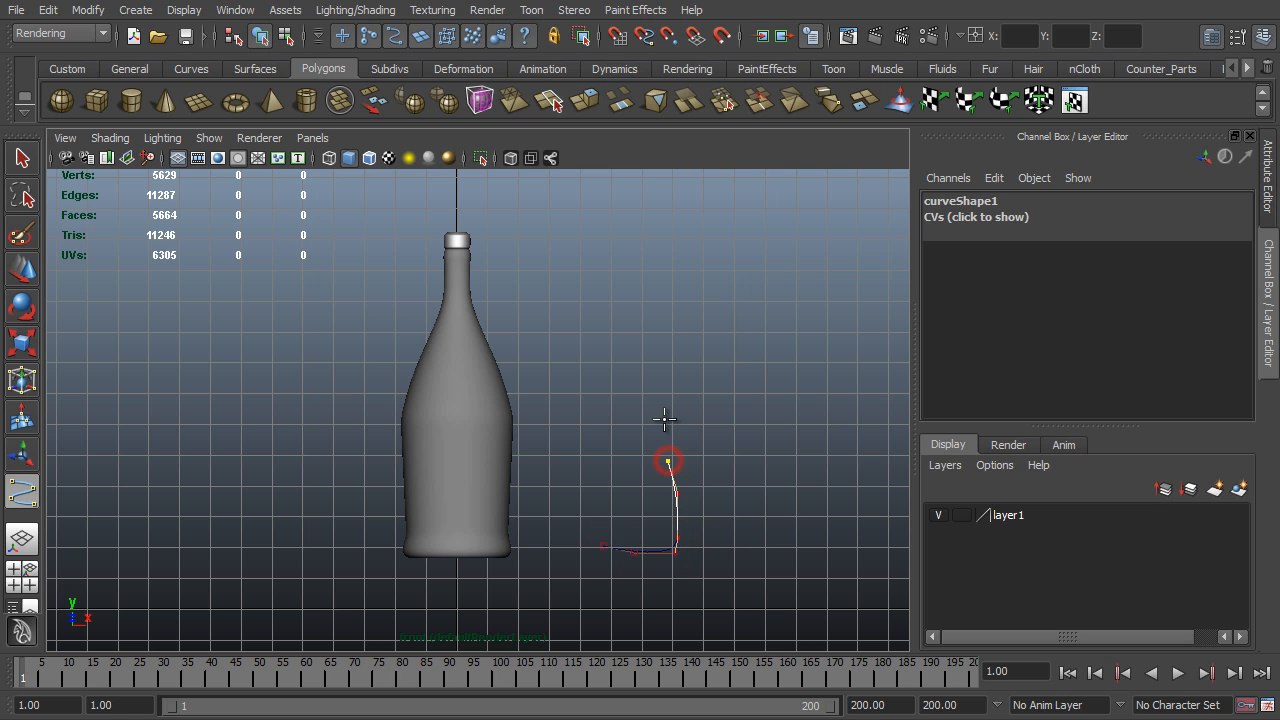
left_click(662, 425)
left_click(641, 403)
left_click(637, 375)
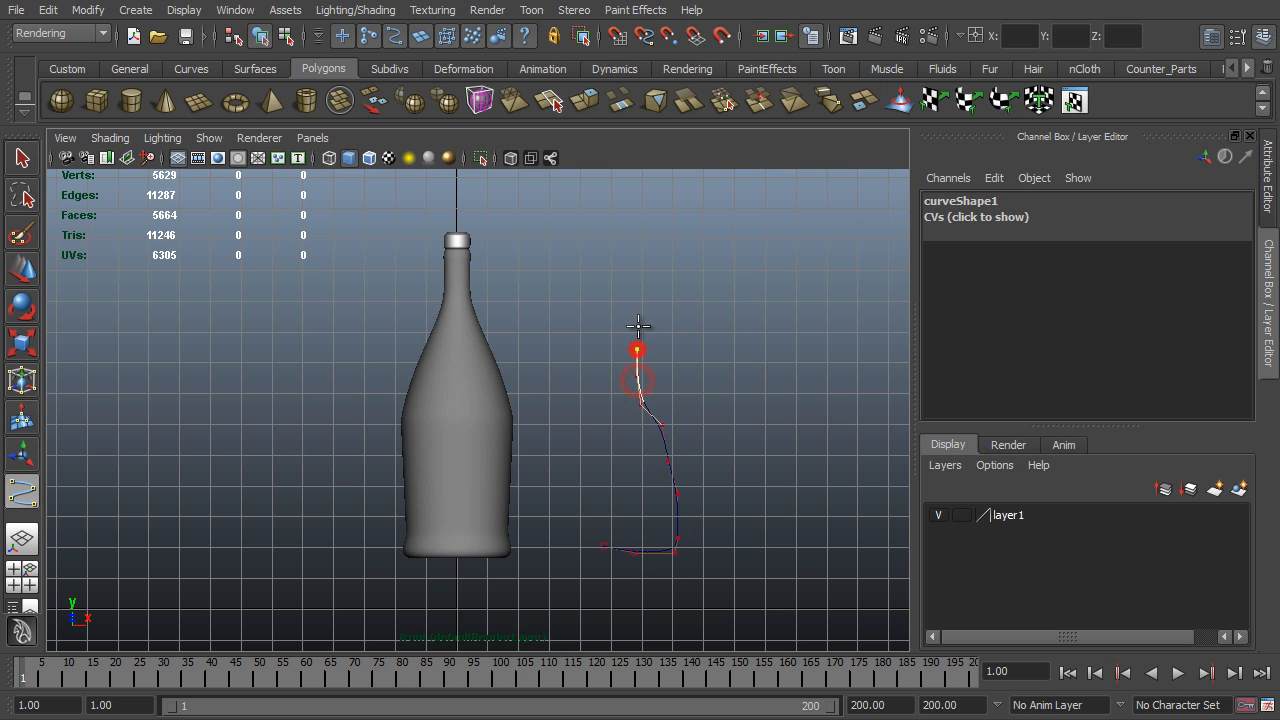
- Continue the profile curve around the rim and down the inner wall to the inside of the base, and finish the curve
left_click(640, 327)
left_click(640, 310)
left_click(627, 323)
left_click(635, 328)
left_click(635, 349)
left_click(632, 381)
left_click(640, 403)
left_click(649, 424)
left_click(664, 456)
left_click(670, 497)
left_click(670, 545)
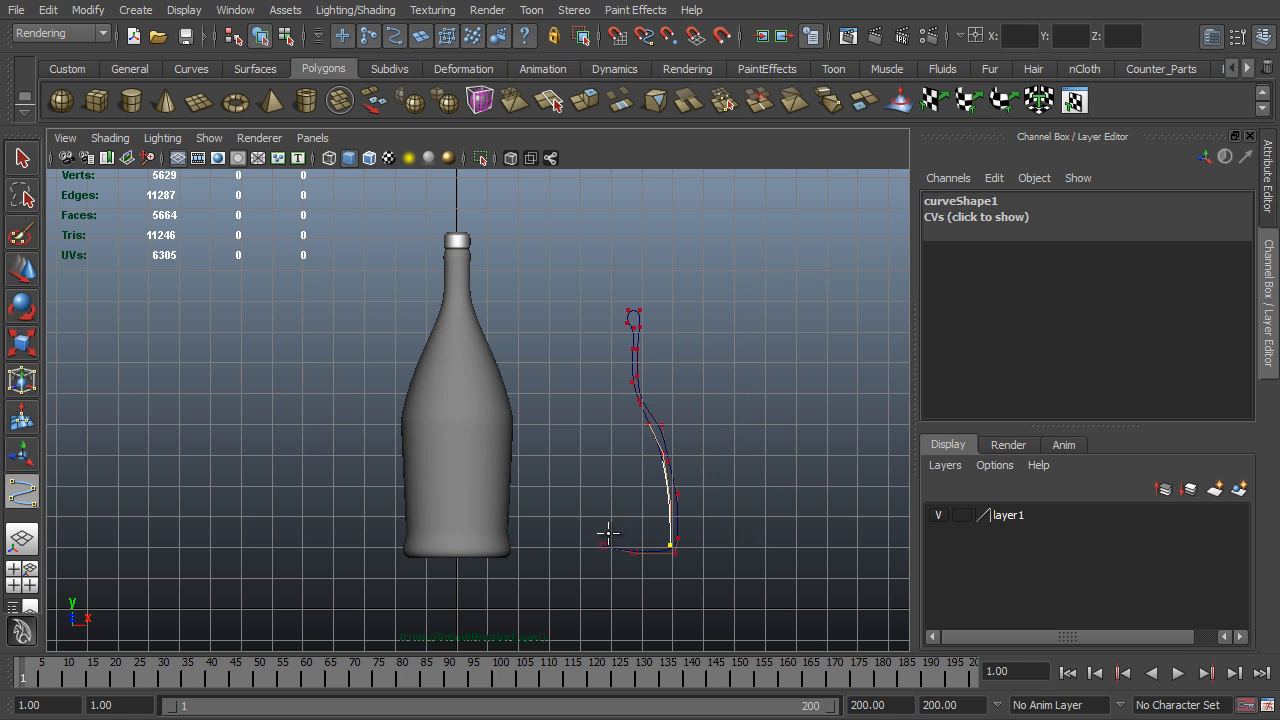
left_click(606, 535)
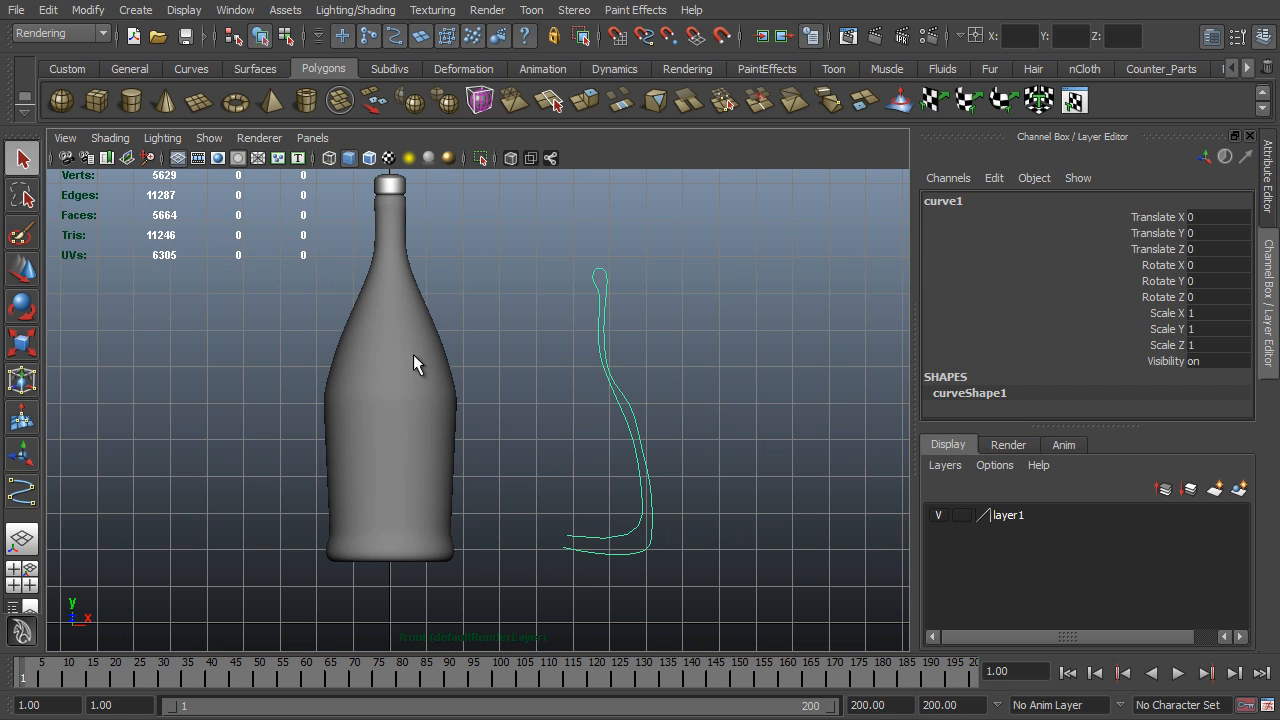
- Move the profile curve's pivot to the curve's outer base endpoint, using curve snapping
key("w")
scroll(638, 470, "up", 1)
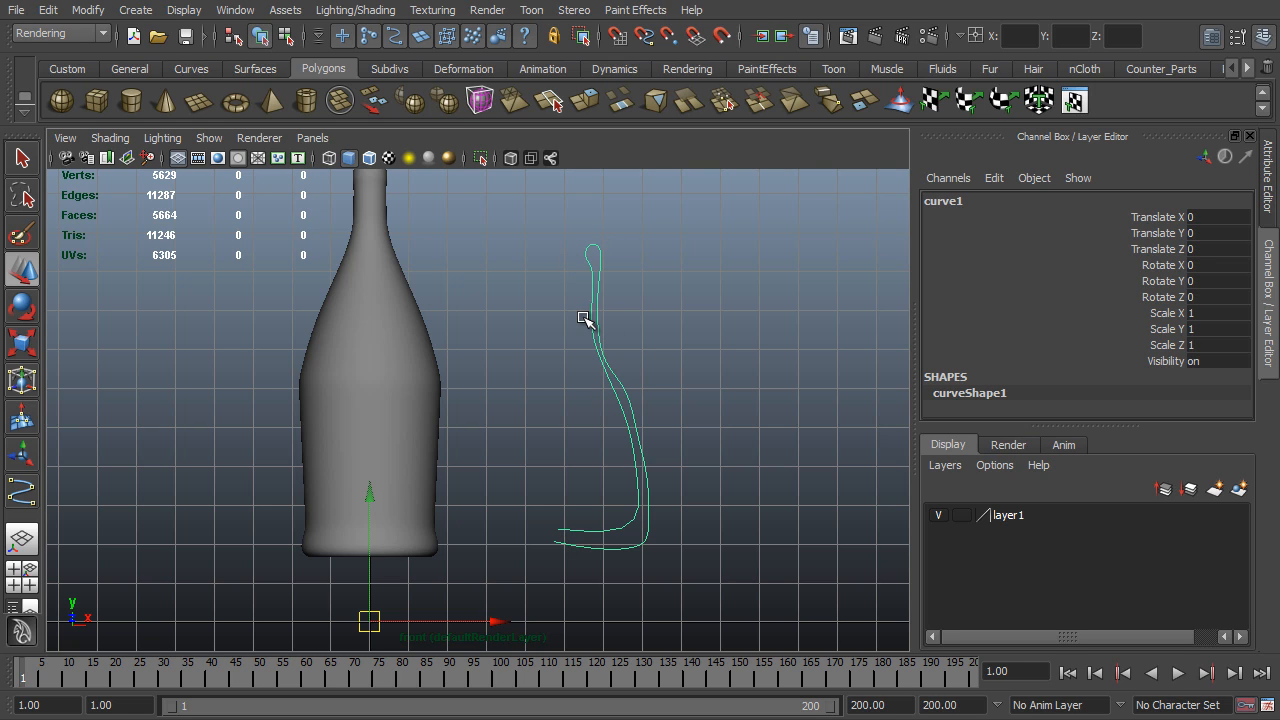
key("Insert")
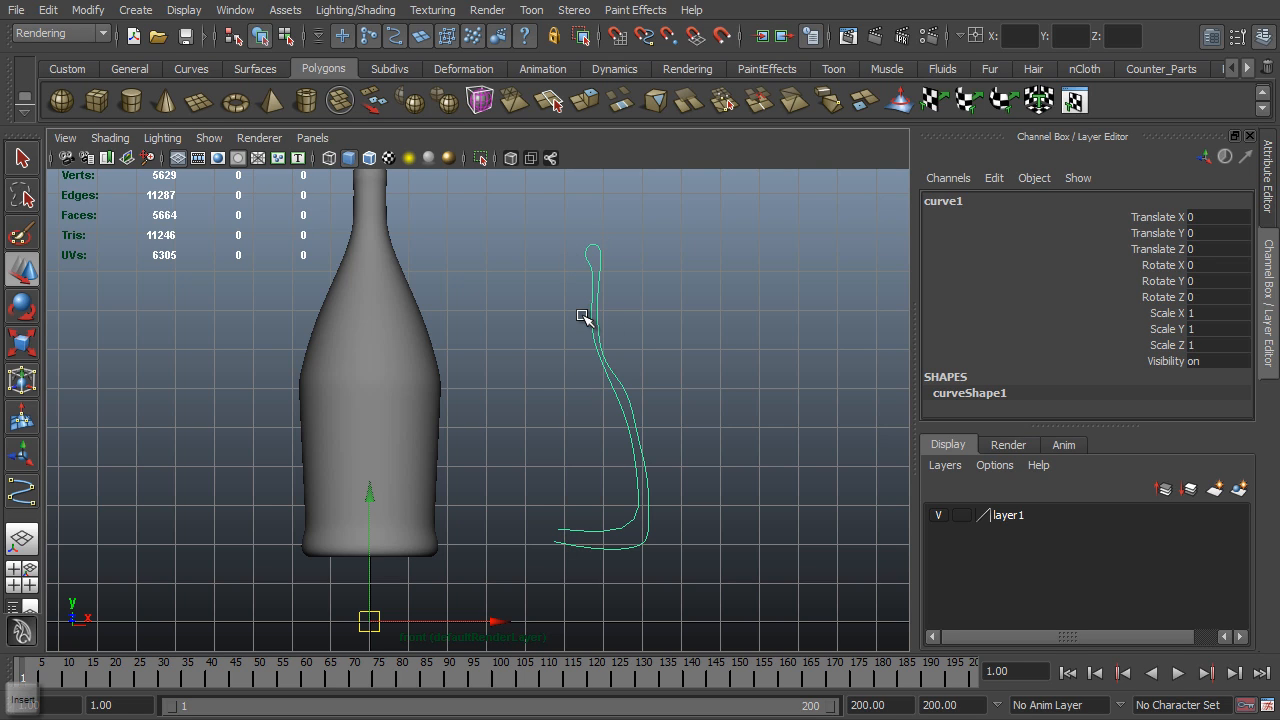
key("c")
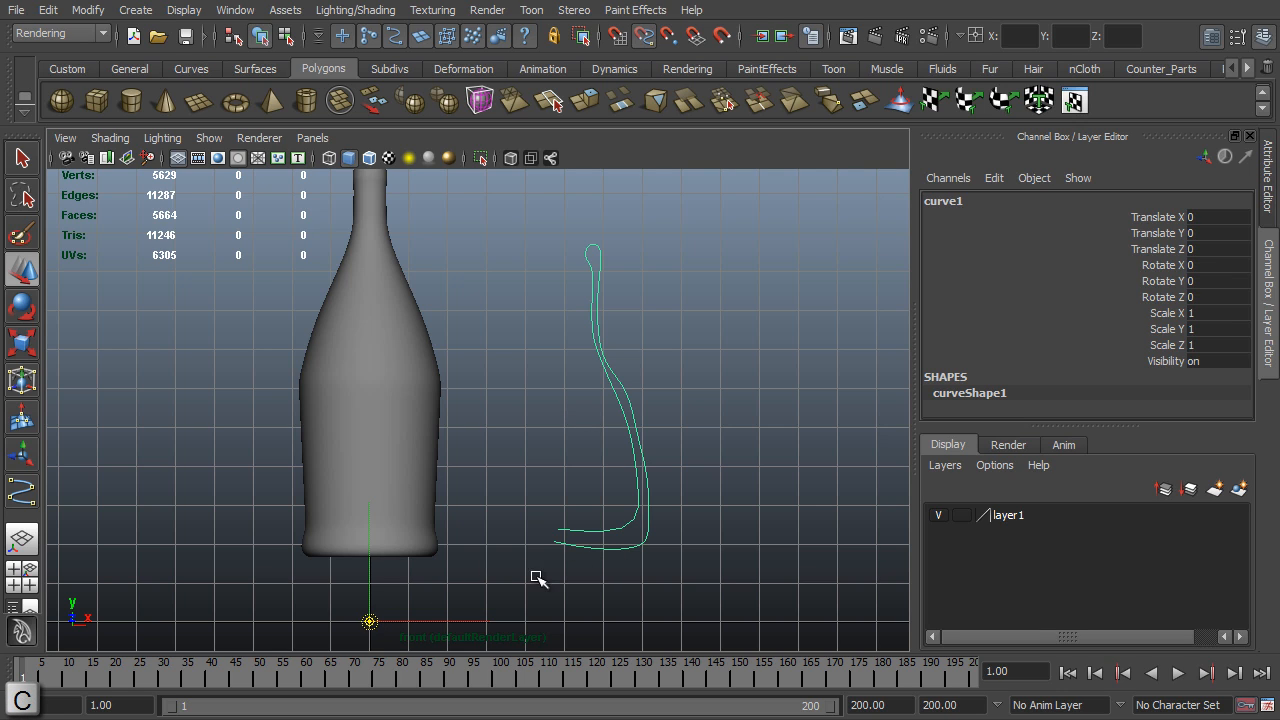
key("c")
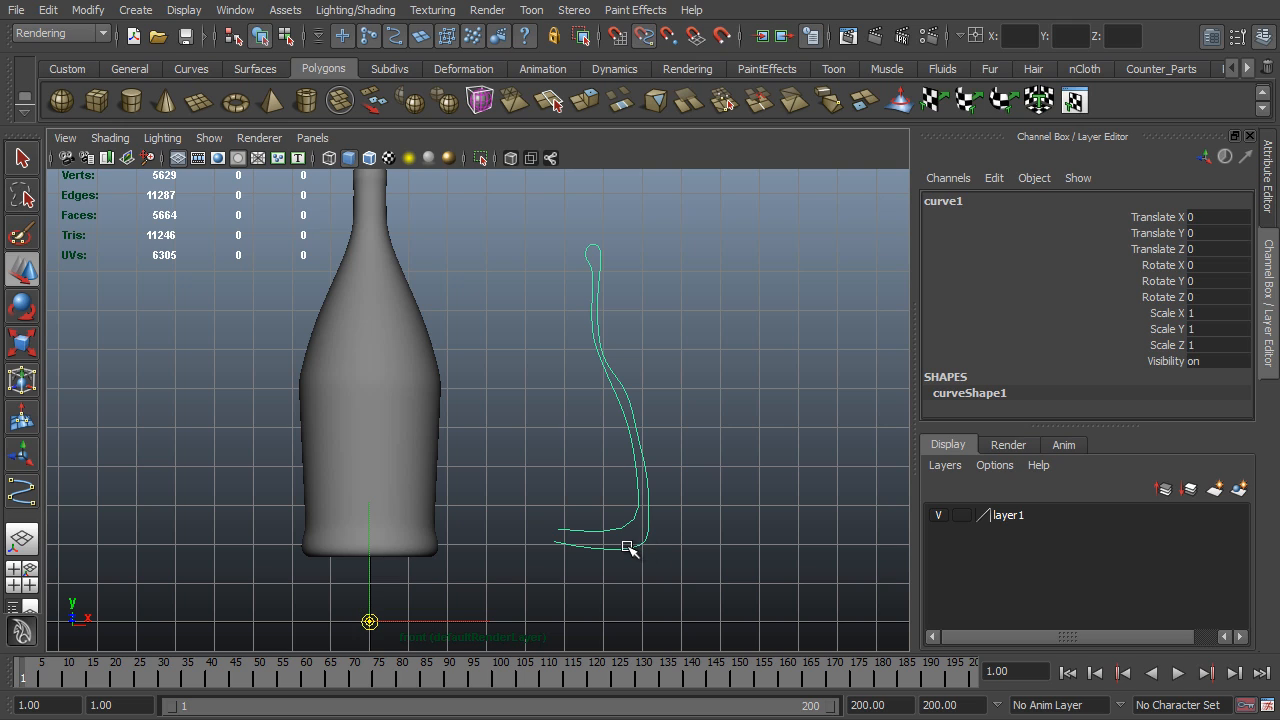
middle_click_drag(627, 548, 540, 540)
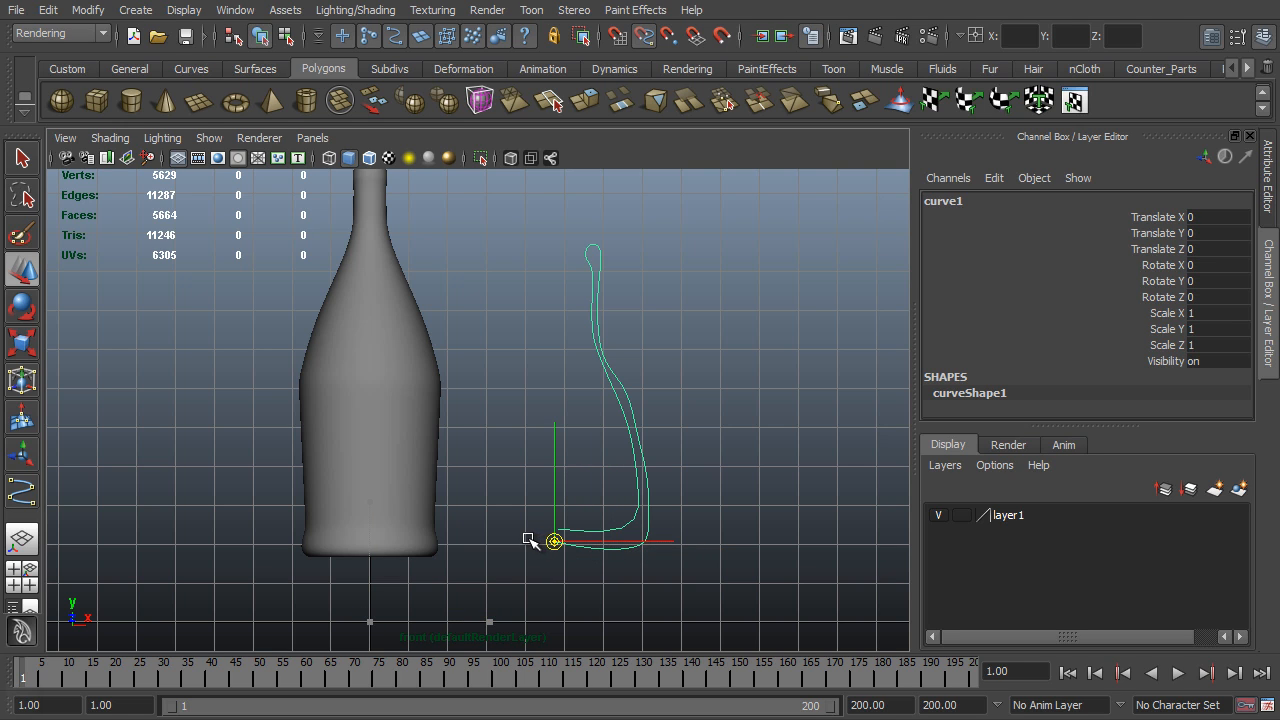
key("Insert")
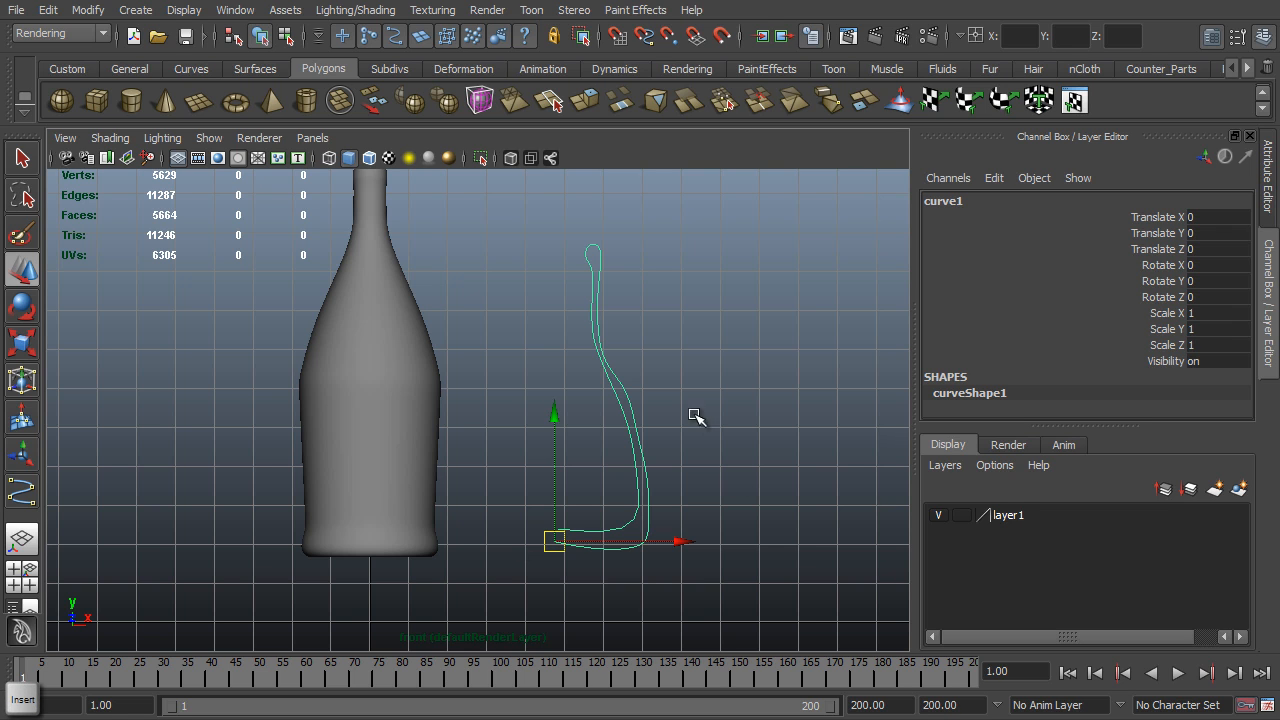
- Revolve the profile curve into a bottle surface
key("space")
left_click(514, 495)
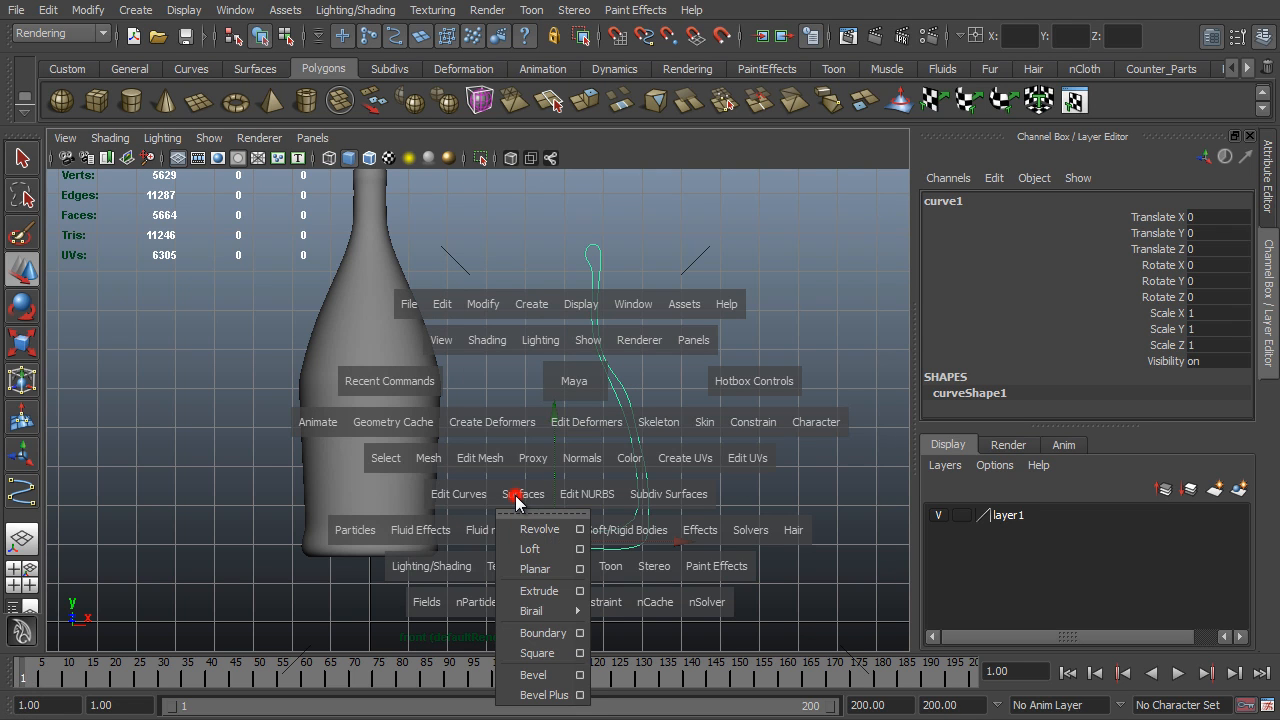
left_click(540, 529)
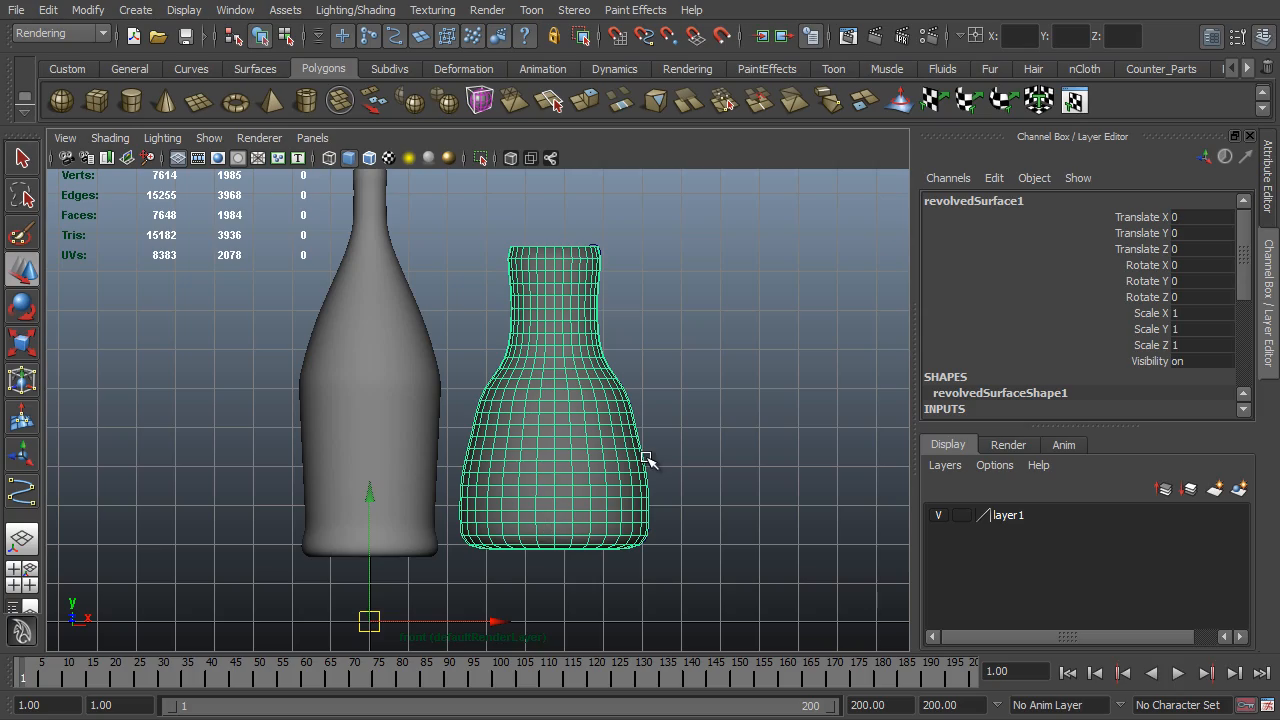
- Inspect the revolved bottle in the perspective view, and delete it together with its profile curve
key("space")
left_click_drag(650, 459, 788, 498)
right_click_drag(788, 498, 751, 498, "alt")
left_click_drag(751, 498, 489, 491, "alt")
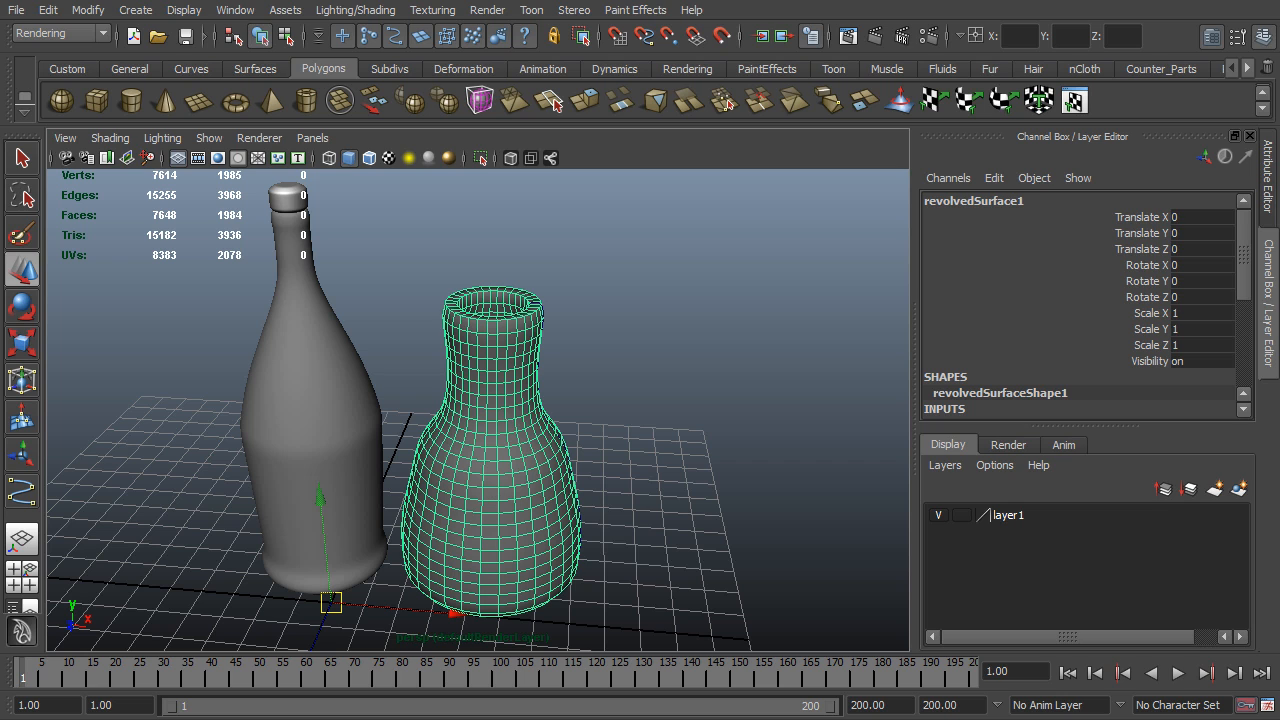
left_click_drag(612, 372, 482, 470)
key("Delete")
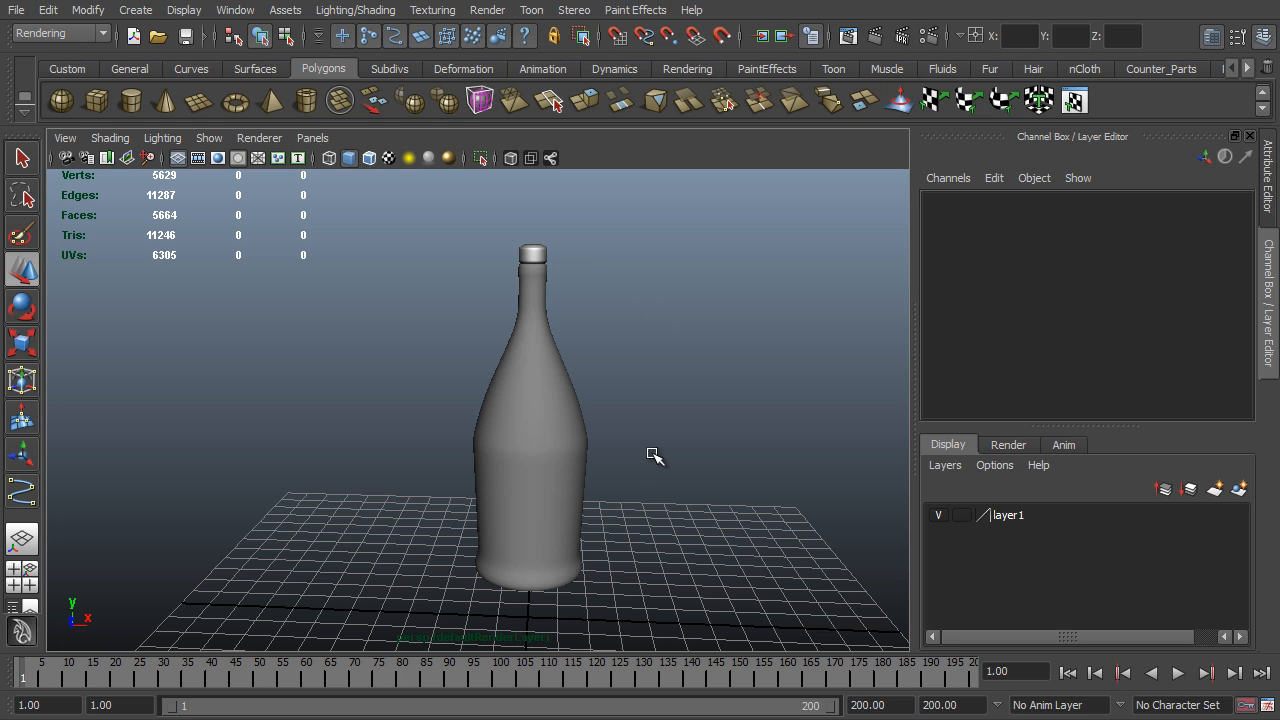
- Set the original bottle's Rotate Z to 35 without rotating the cork
left_click(560, 430)
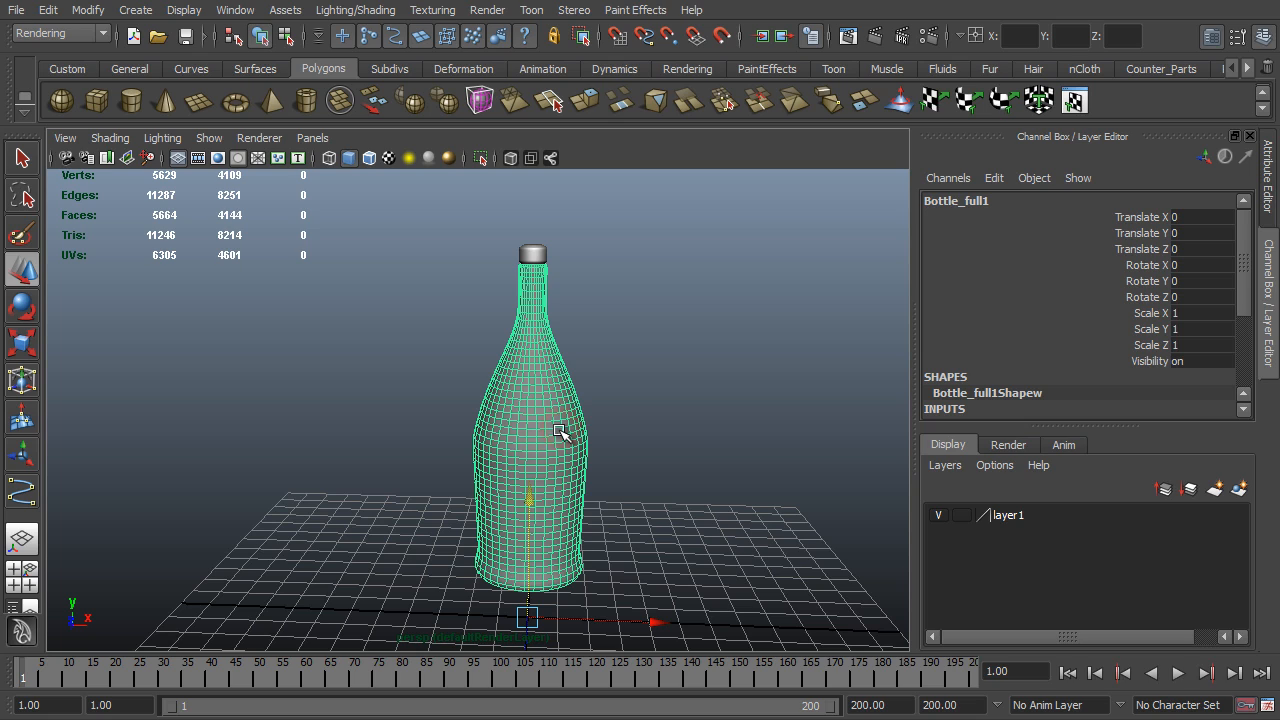
key("q")
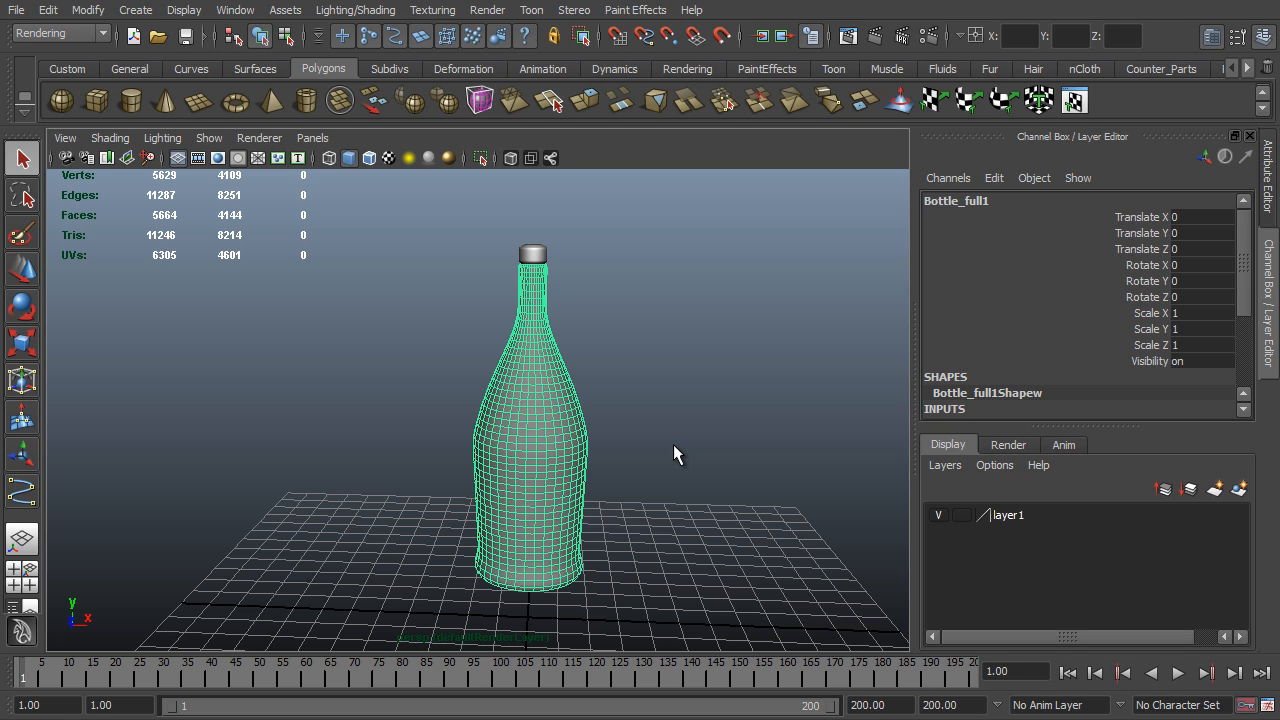
left_click(538, 260)
left_click(562, 485)
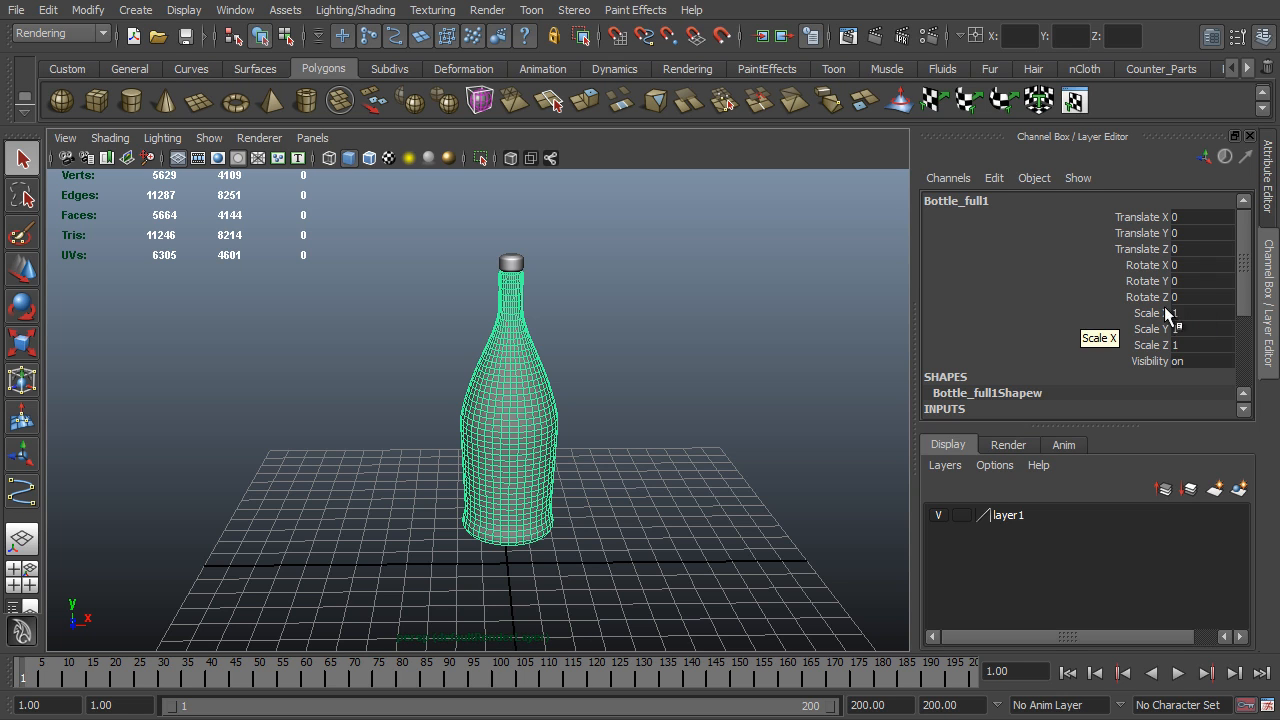
left_click(1205, 298)
type("35")
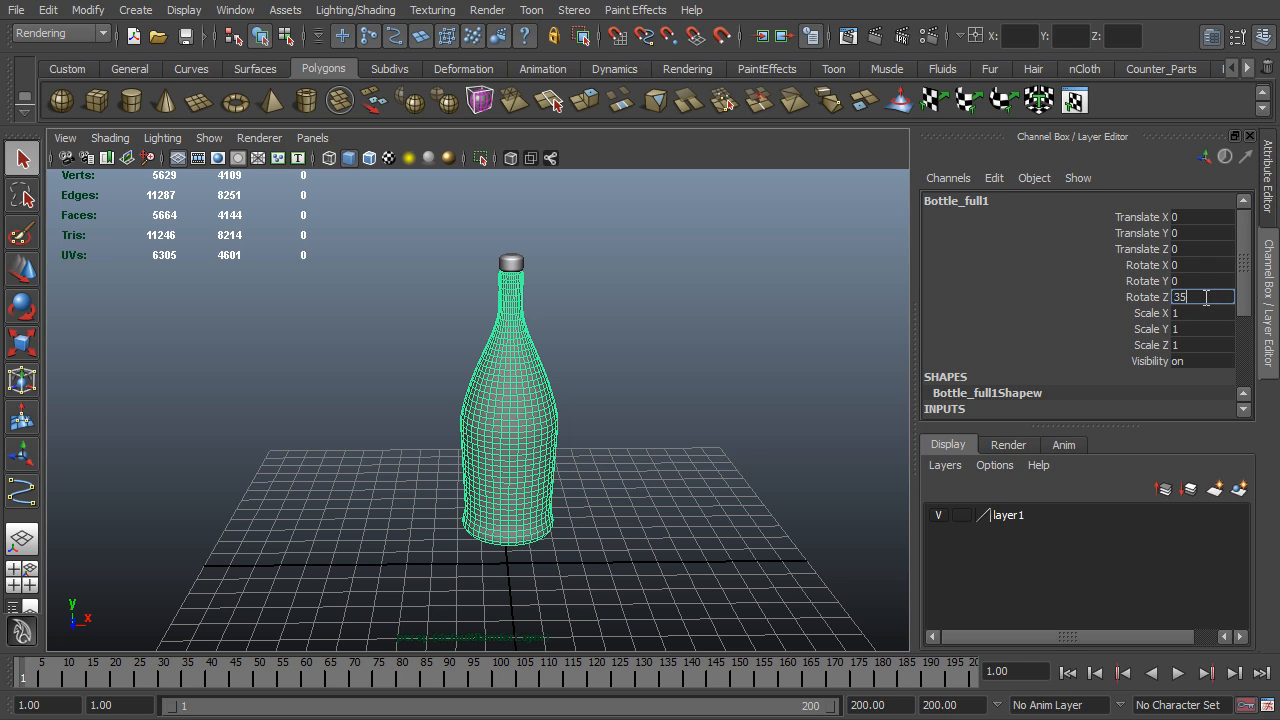
key("Return")
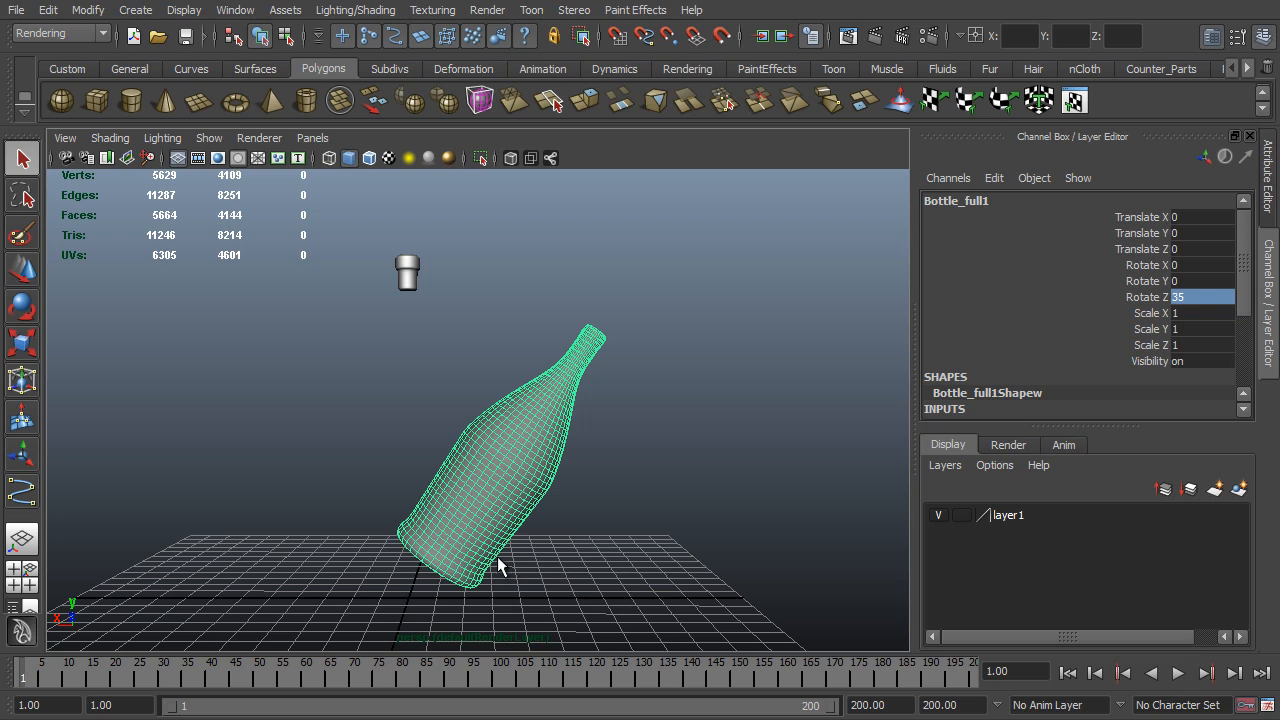
- Reset the bottle's Rotate Z to 0
left_click(1202, 298)
type("0")
key("Return")
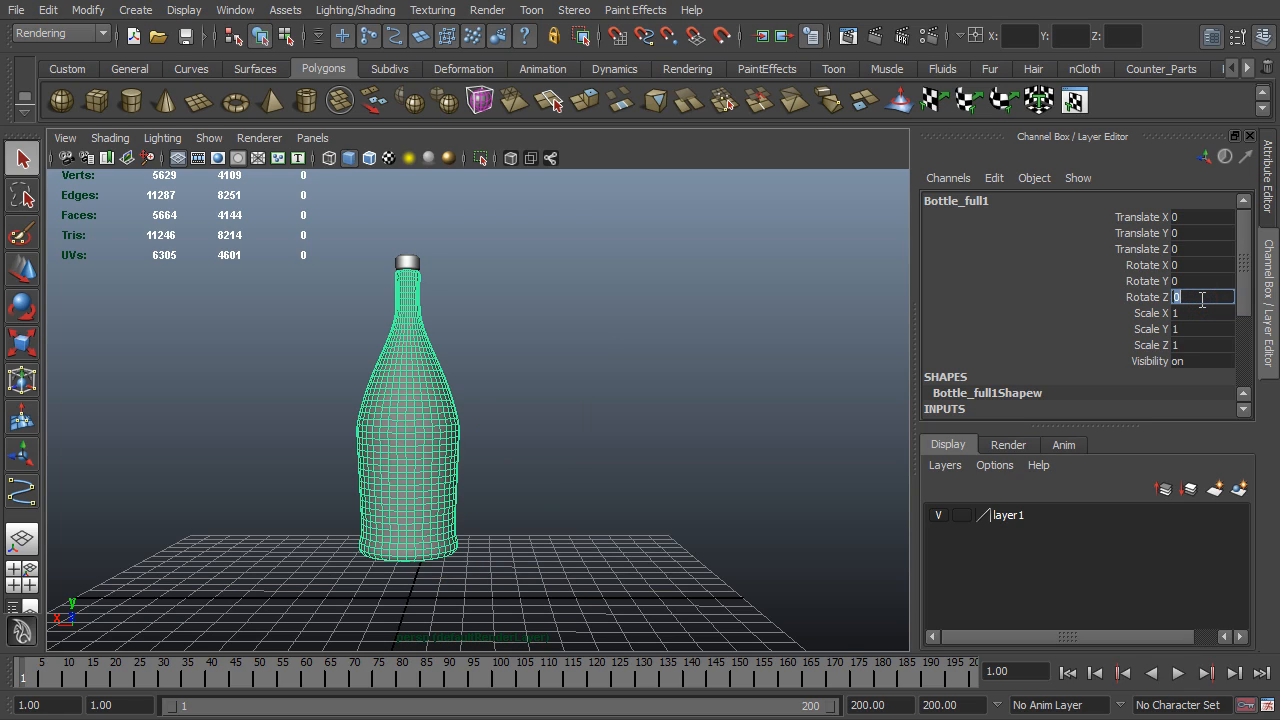
- Check the bottle's pivot, try rotating the bottle interactively about Z by about 16 degrees, and undo the rotation
left_click_drag(502, 556, 508, 537, "alt")
key("w")
middle_click_drag(476, 561, 520, 494, "alt")
left_click_drag(503, 495, 436, 579, "alt")
left_click_drag(394, 534, 460, 526, "alt")
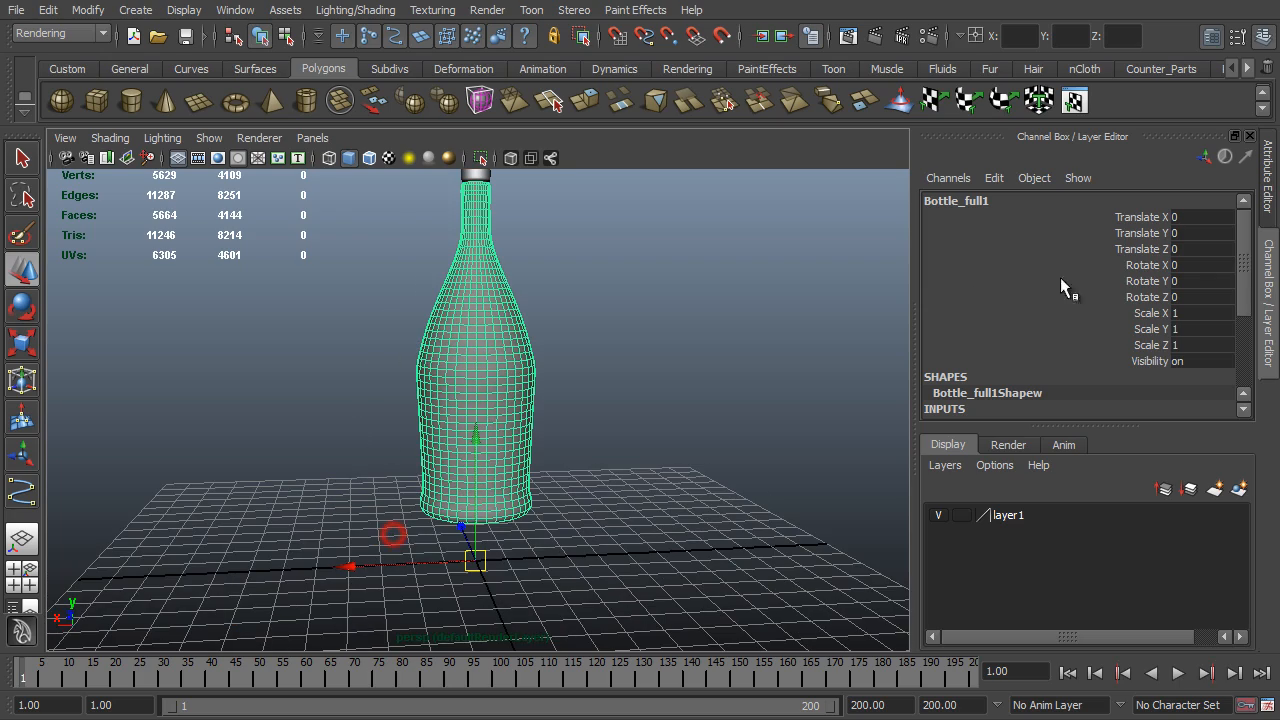
left_click(1135, 298)
middle_click_drag(572, 330, 629, 363)
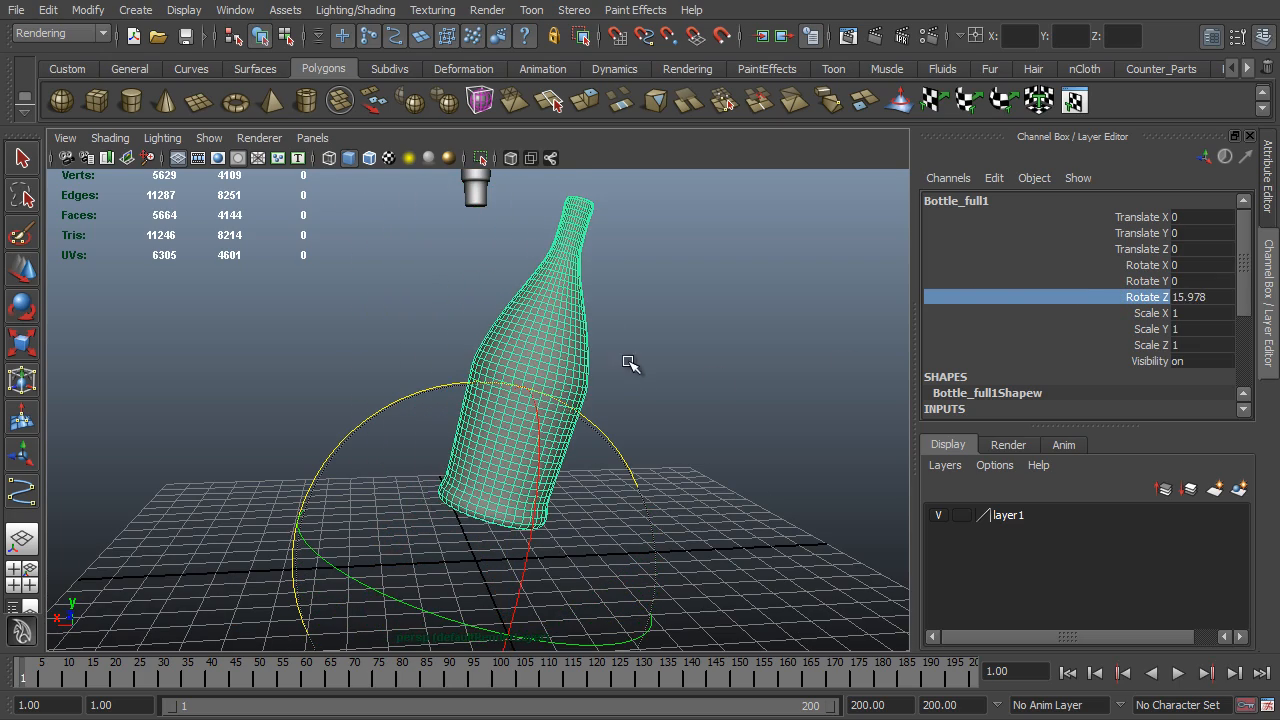
key("ctrl+z")
- Select the cork and the bottle together and set their Rotate Z to 35
middle_click_drag(592, 224, 624, 247, "alt")
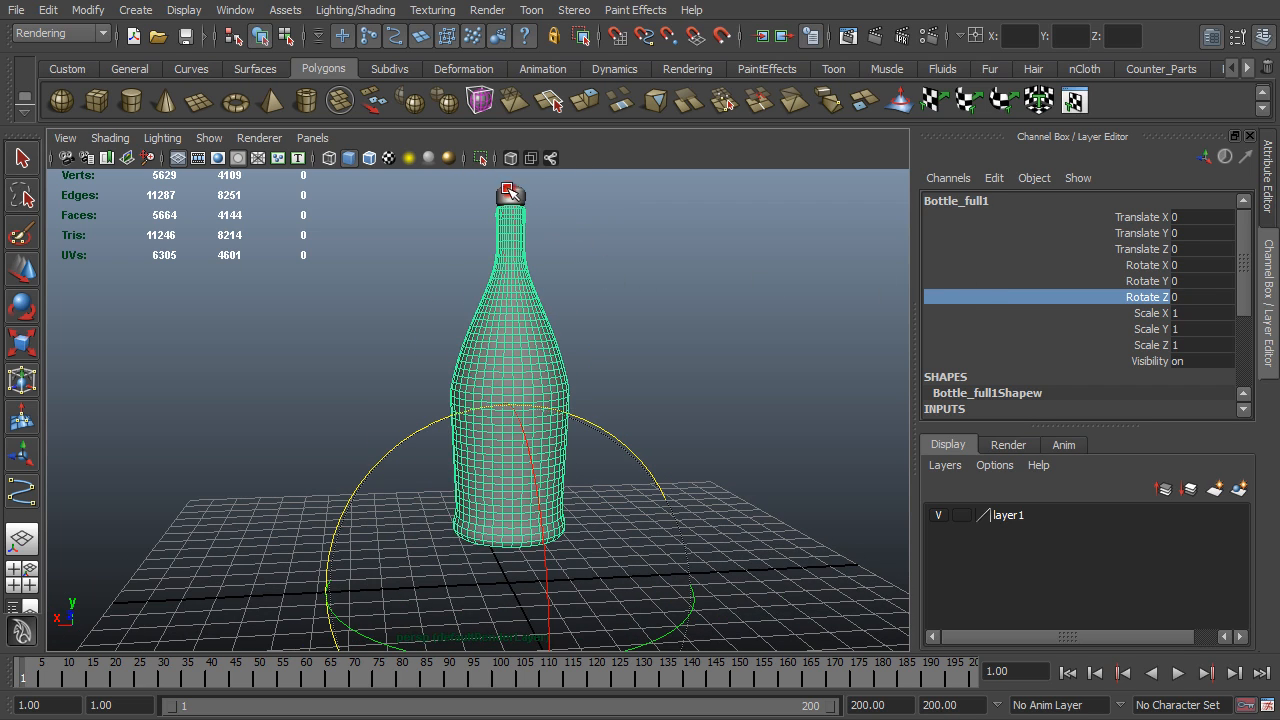
left_click(508, 188)
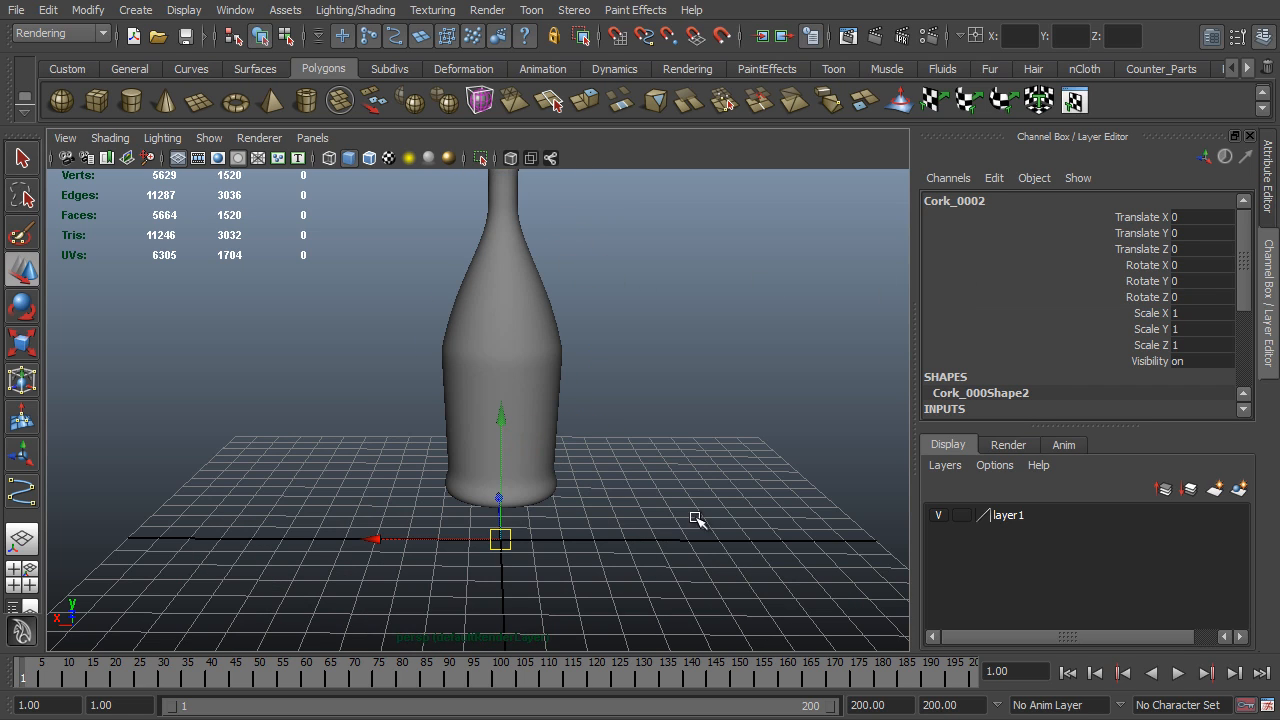
right_click_drag(654, 502, 560, 469, "alt")
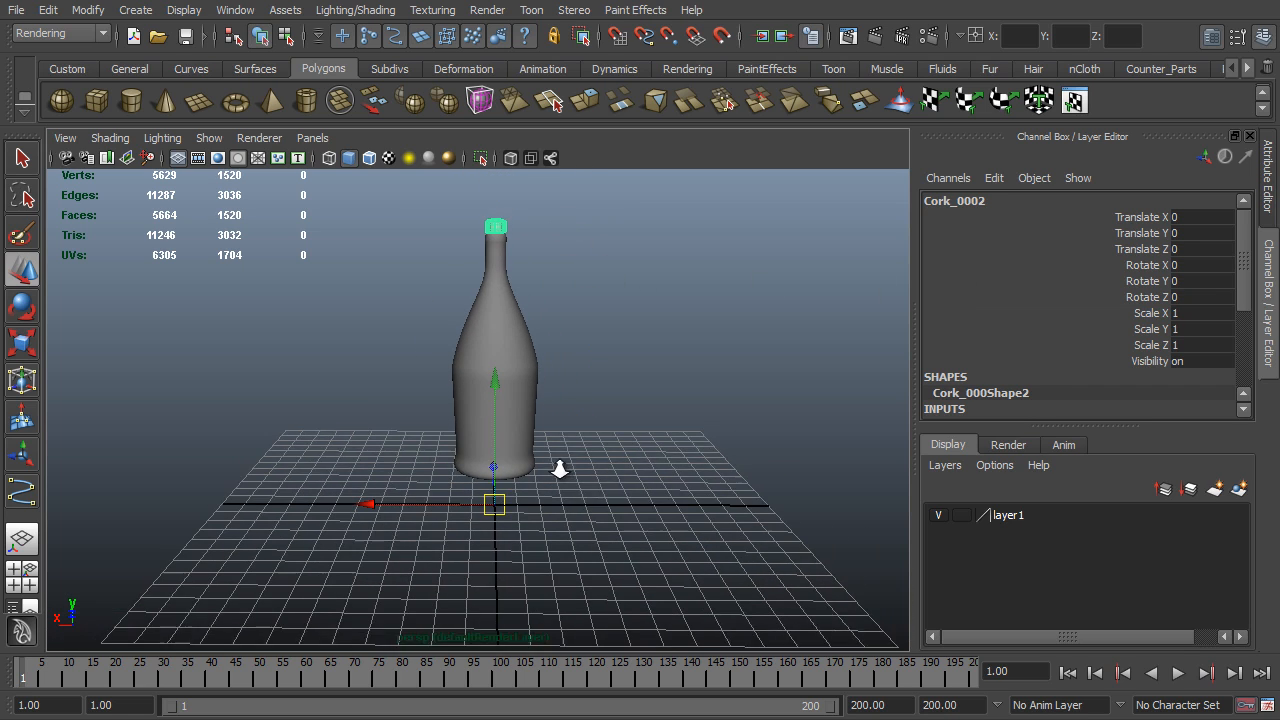
middle_click_drag(561, 456, 565, 473, "alt")
right_click_drag(565, 473, 657, 543, "alt")
middle_click_drag(626, 486, 643, 503, "alt")
right_click_drag(643, 503, 588, 492, "alt")
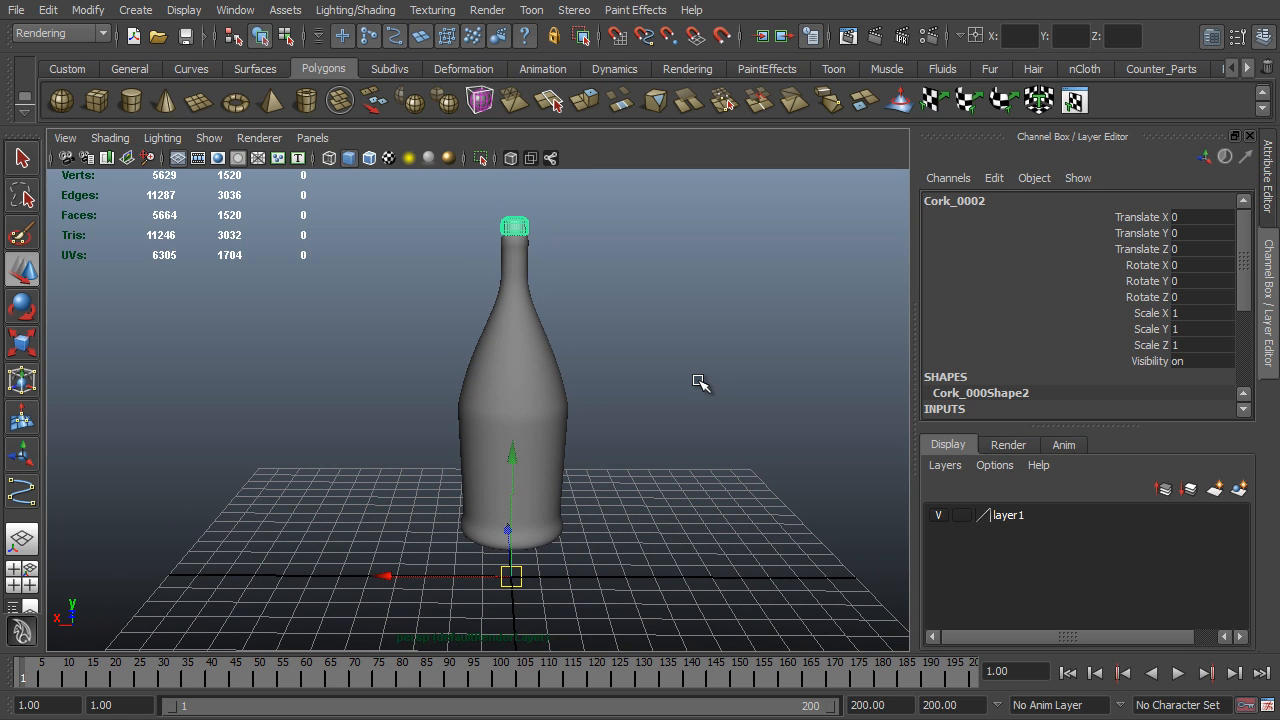
left_click(544, 394)
left_click(1202, 297)
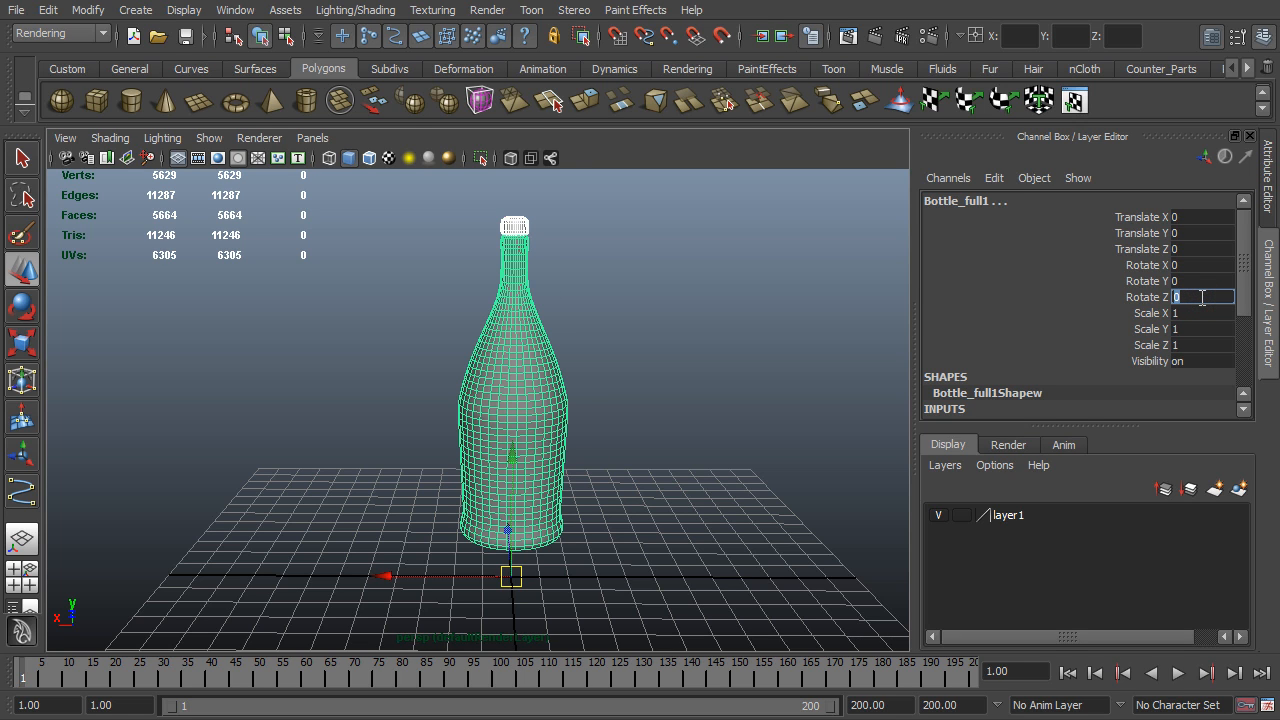
type("35")
key("Return")
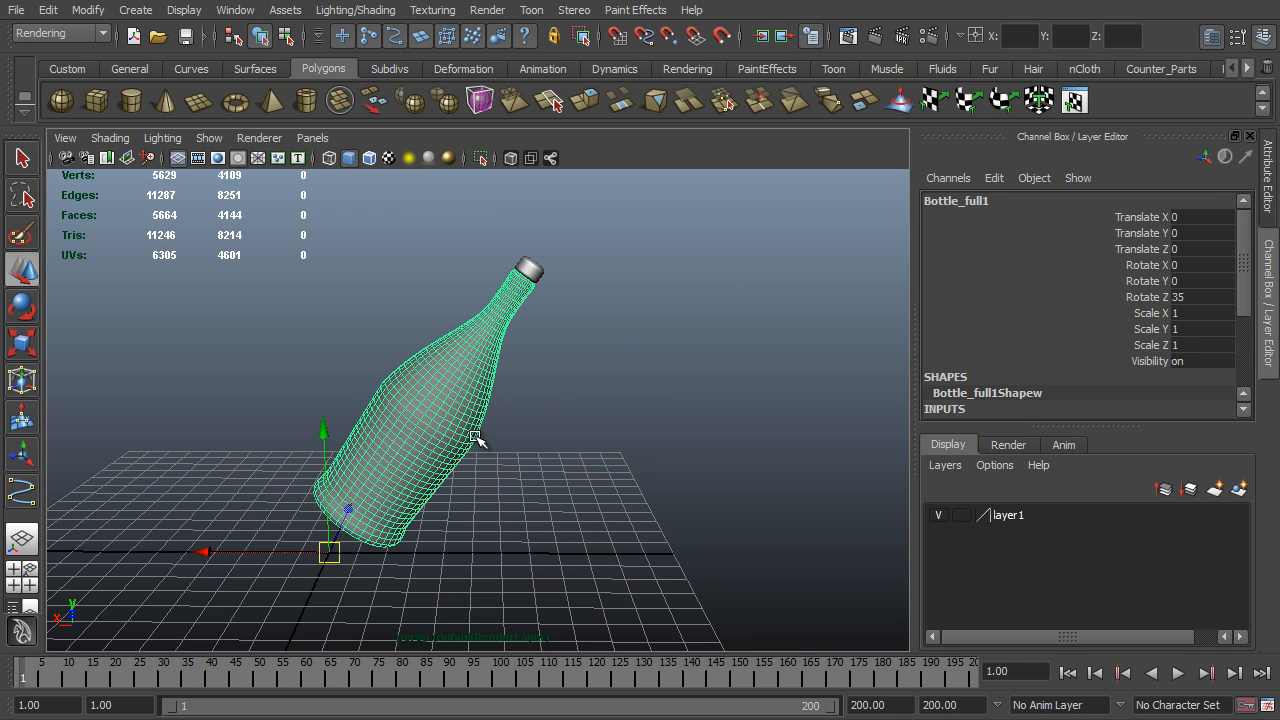
- Set the current time on the timeline to frame 80
left_click(402, 677)
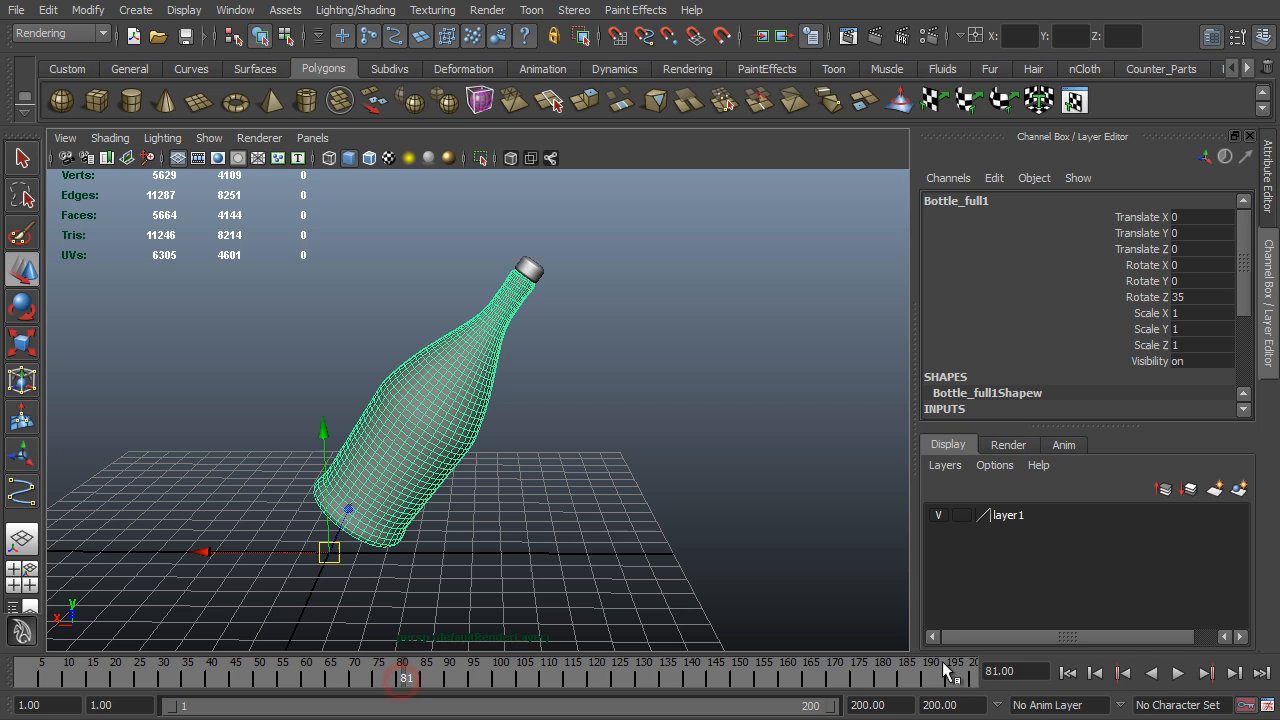
left_click(1040, 667)
type("80")
key("Return")
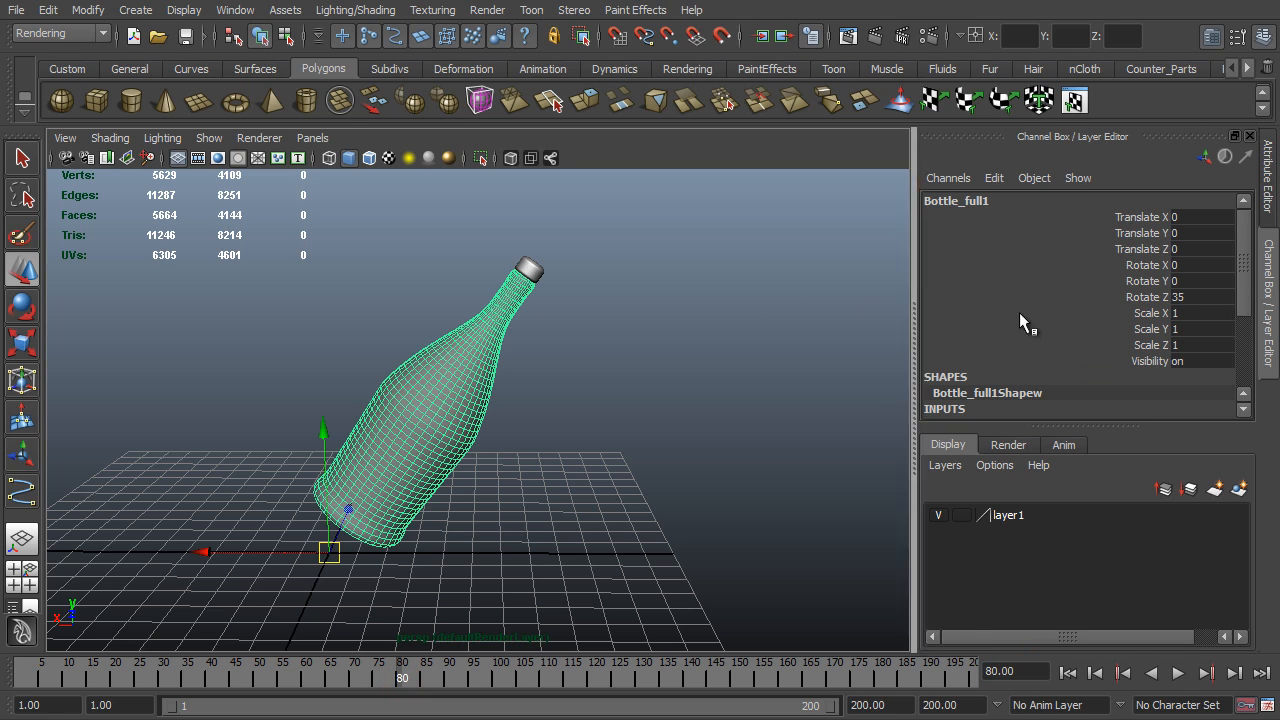
- Key the bottle's Rotate Z at frame 80, and set its Rotate Z to 0 at frame 190
right_click(1145, 297)
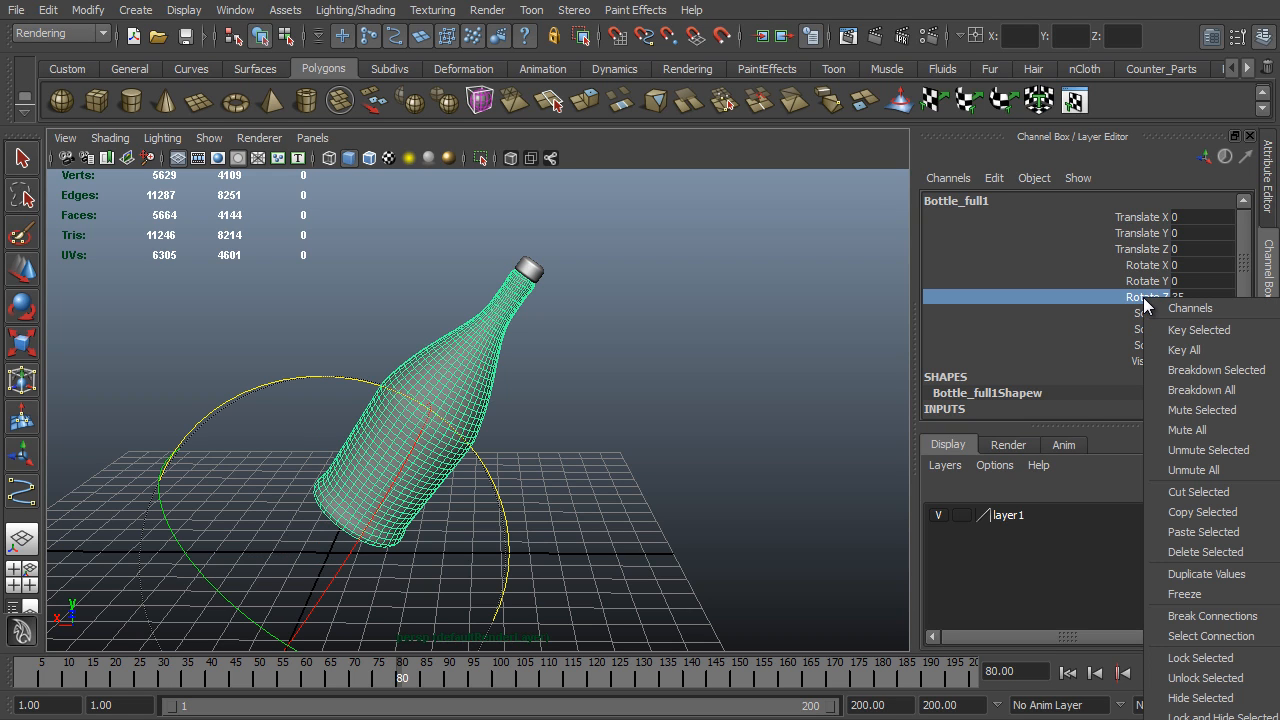
left_click(1218, 333)
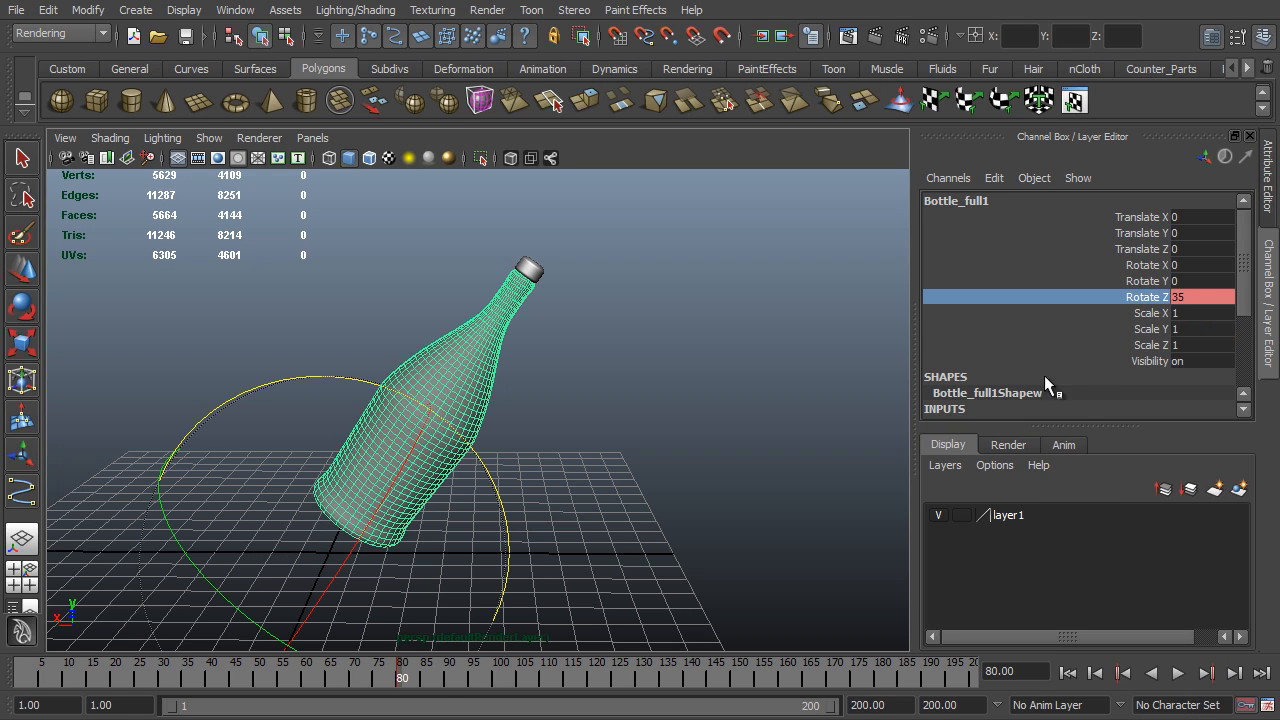
left_click(1029, 671)
type("190")
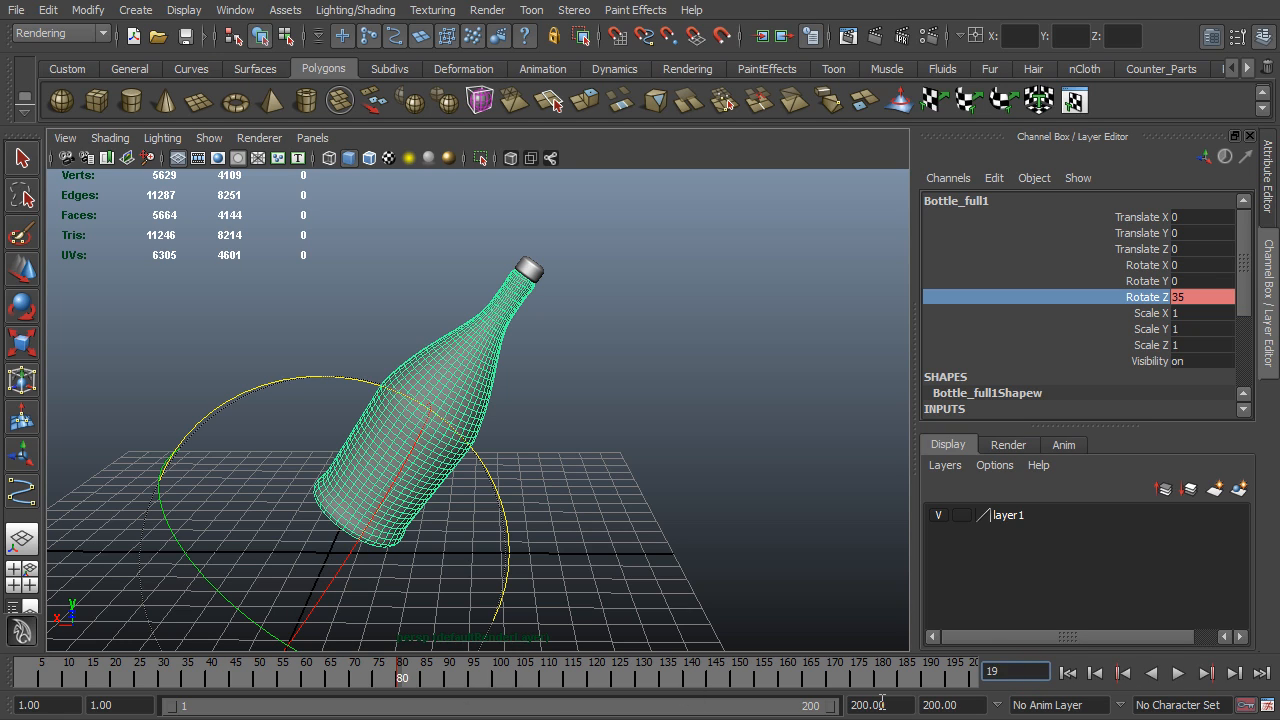
key("Return")
left_click(1186, 297)
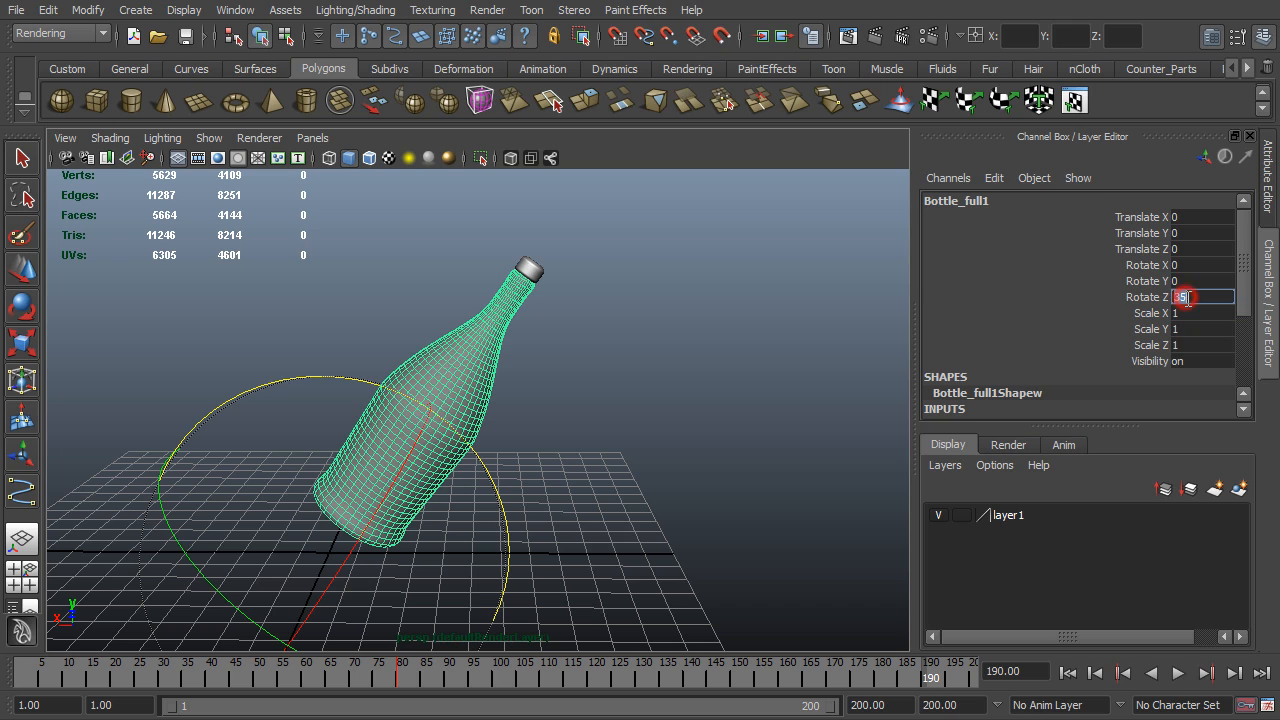
type("0")
key("Return")
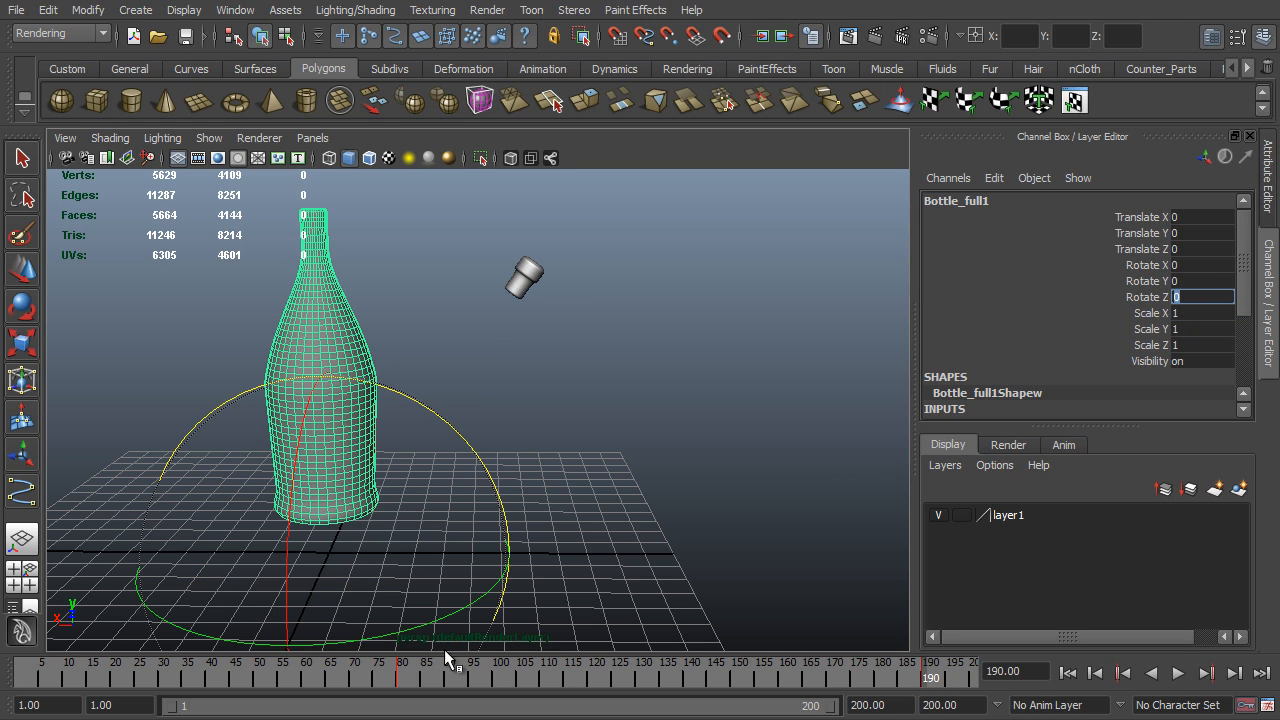
- Reselect the bottle and scrub the timeline to check its animated rotation
left_click_drag(557, 243, 503, 331)
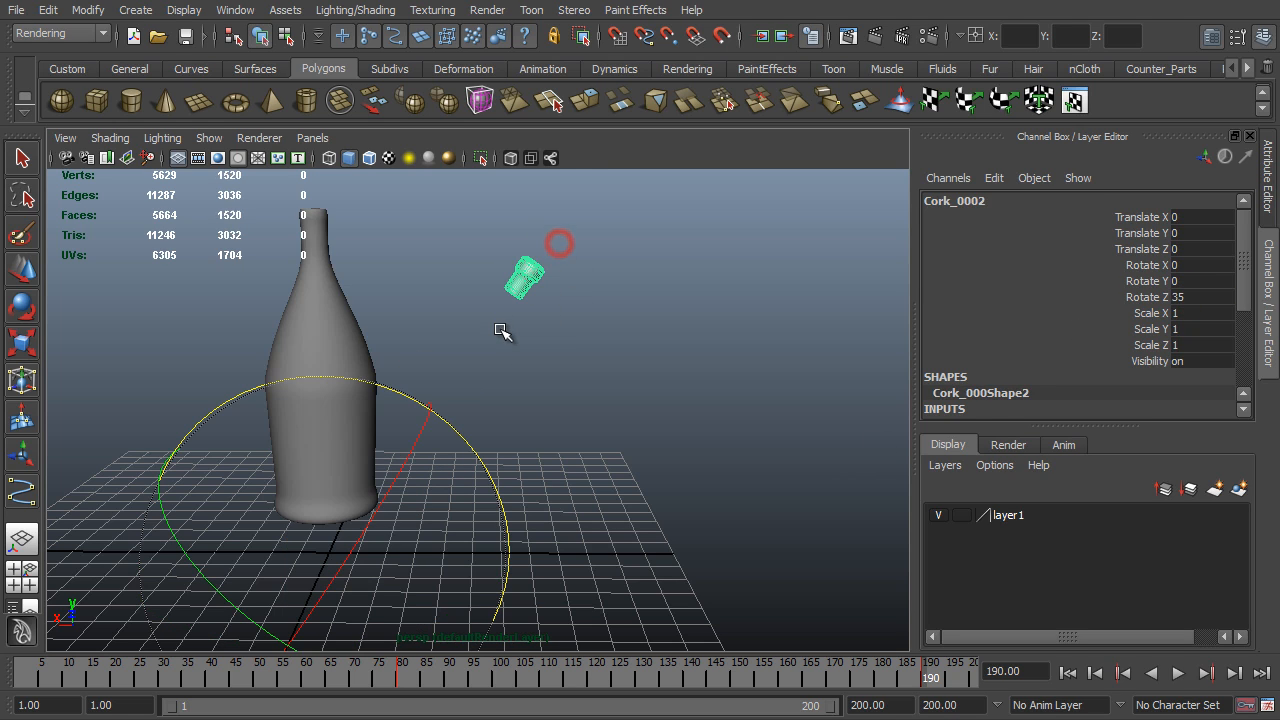
key("q")
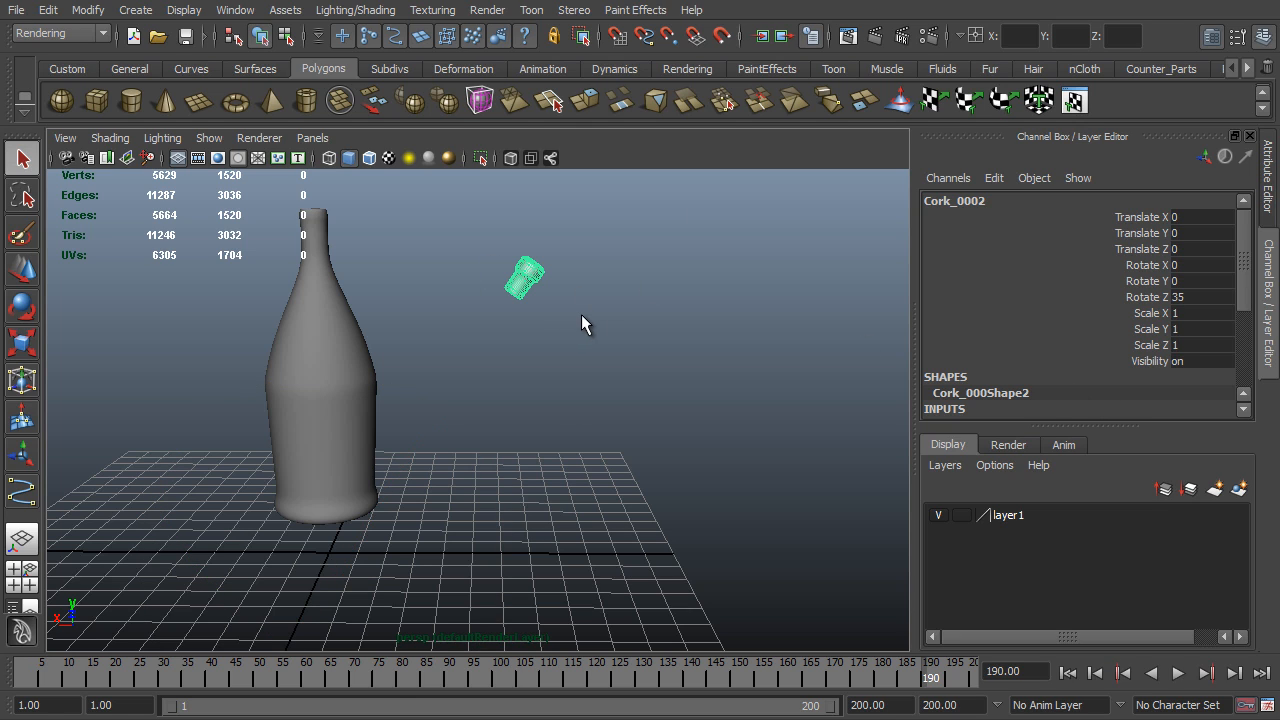
left_click(328, 370)
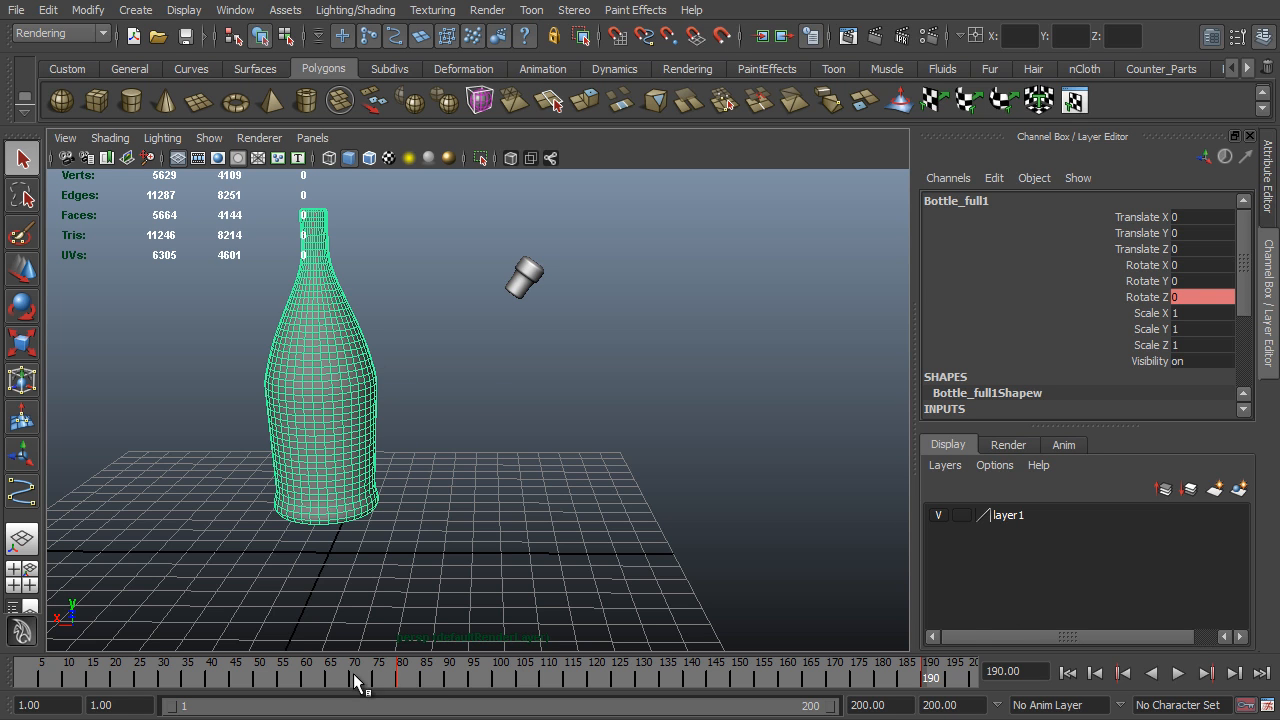
mouse_move(358, 682)
left_mouse_down()
mouse_move(443, 680)
mouse_move(449, 706)
mouse_move(378, 682)
left_mouse_up()
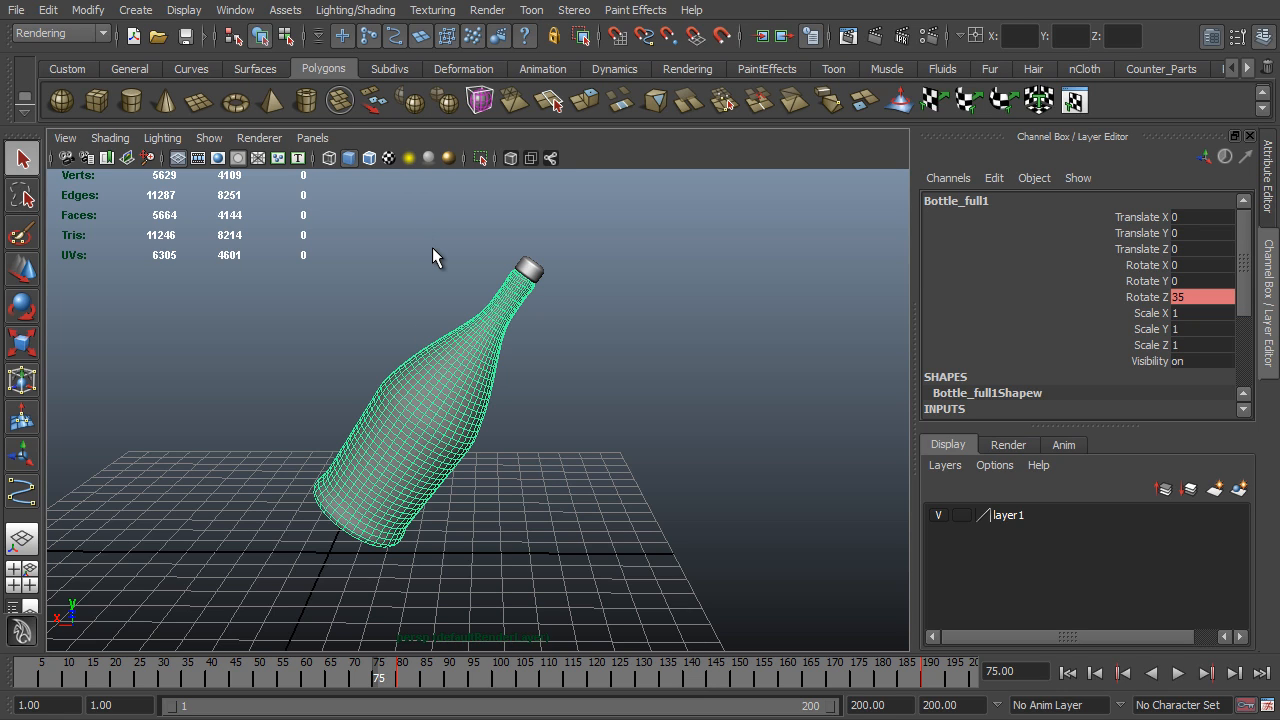
- Open the Graph Editor and bring the bottle's Rotate Z curve fully into view
key("space")
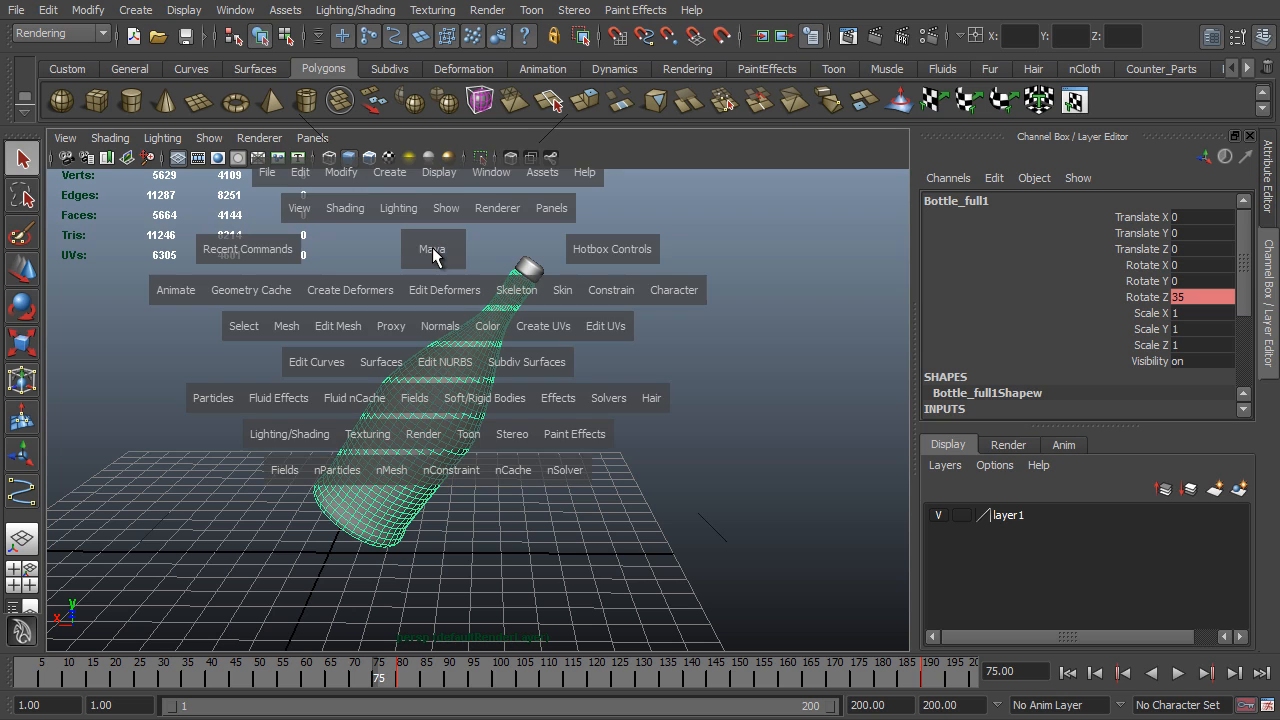
left_click(496, 173)
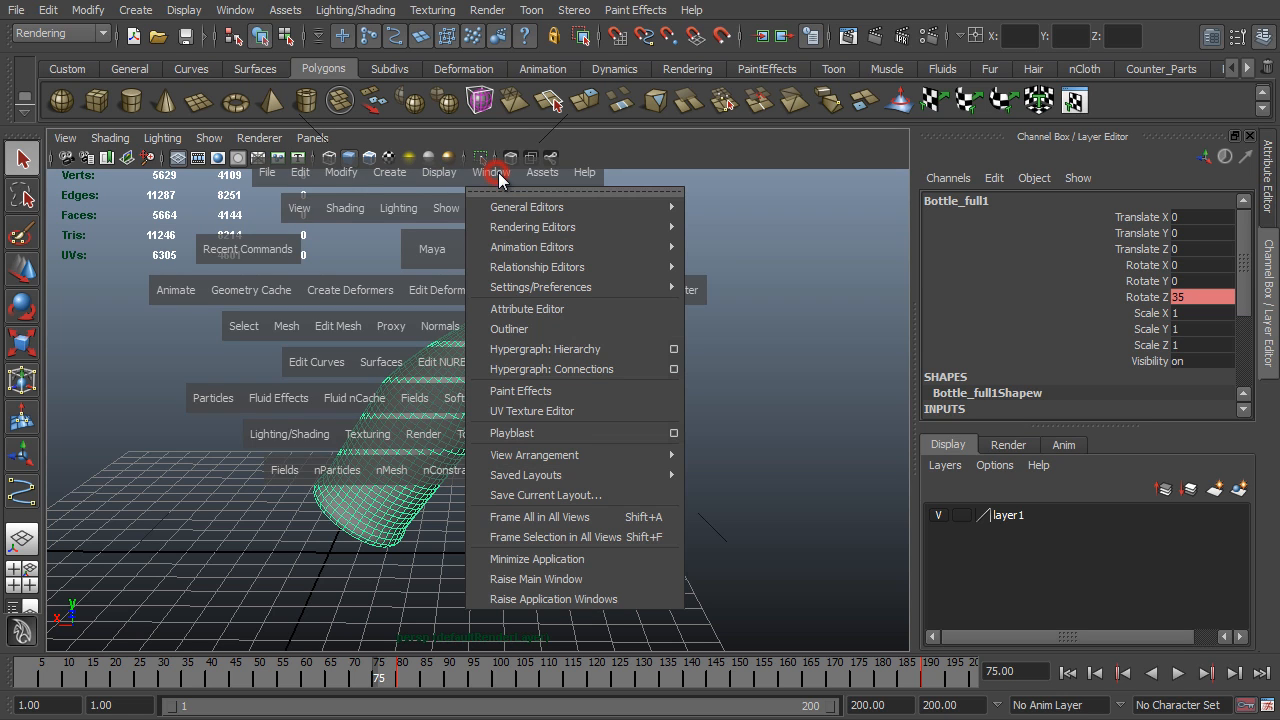
mouse_move(570, 250)
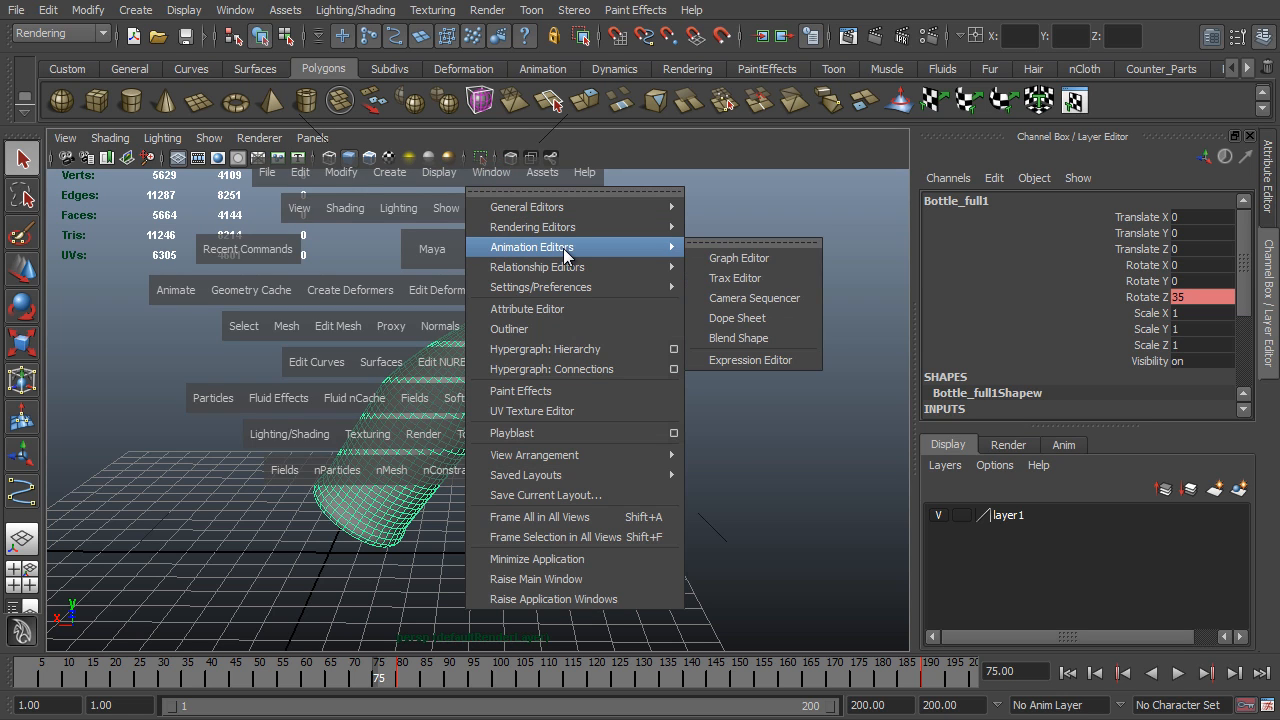
left_click(778, 260)
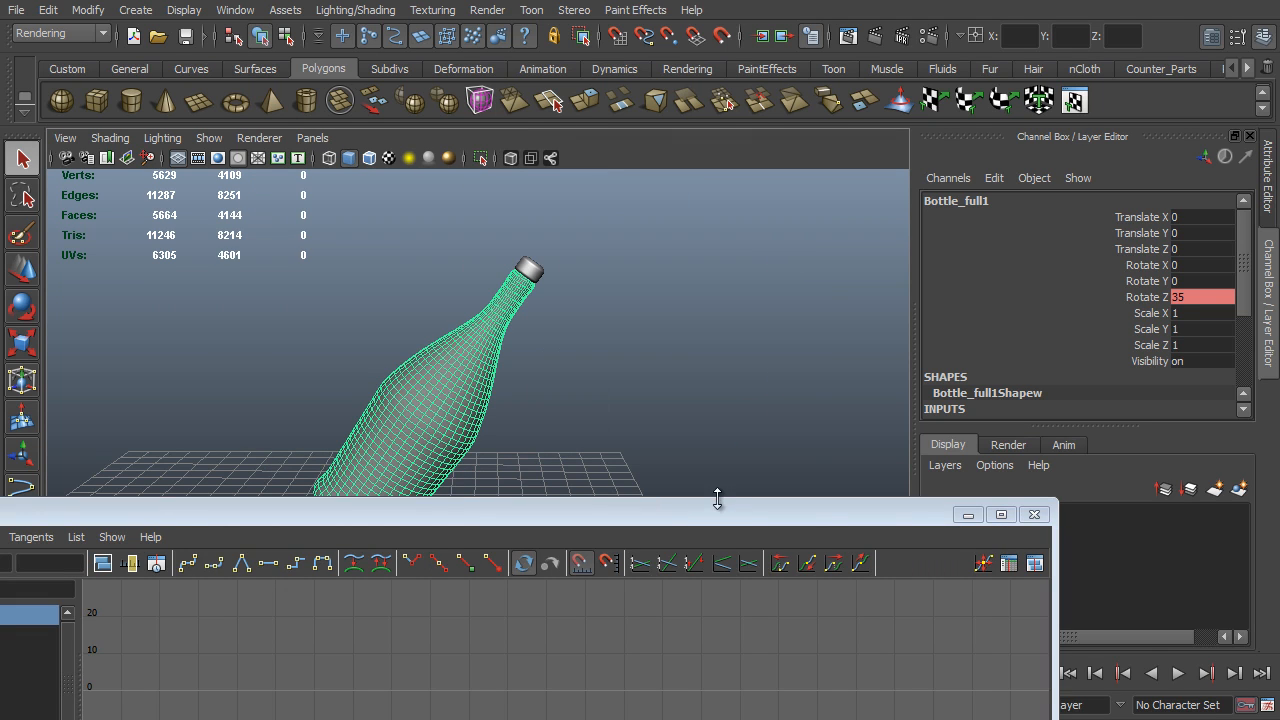
left_click_drag(724, 517, 805, 415)
scroll(642, 550, "up", 7)
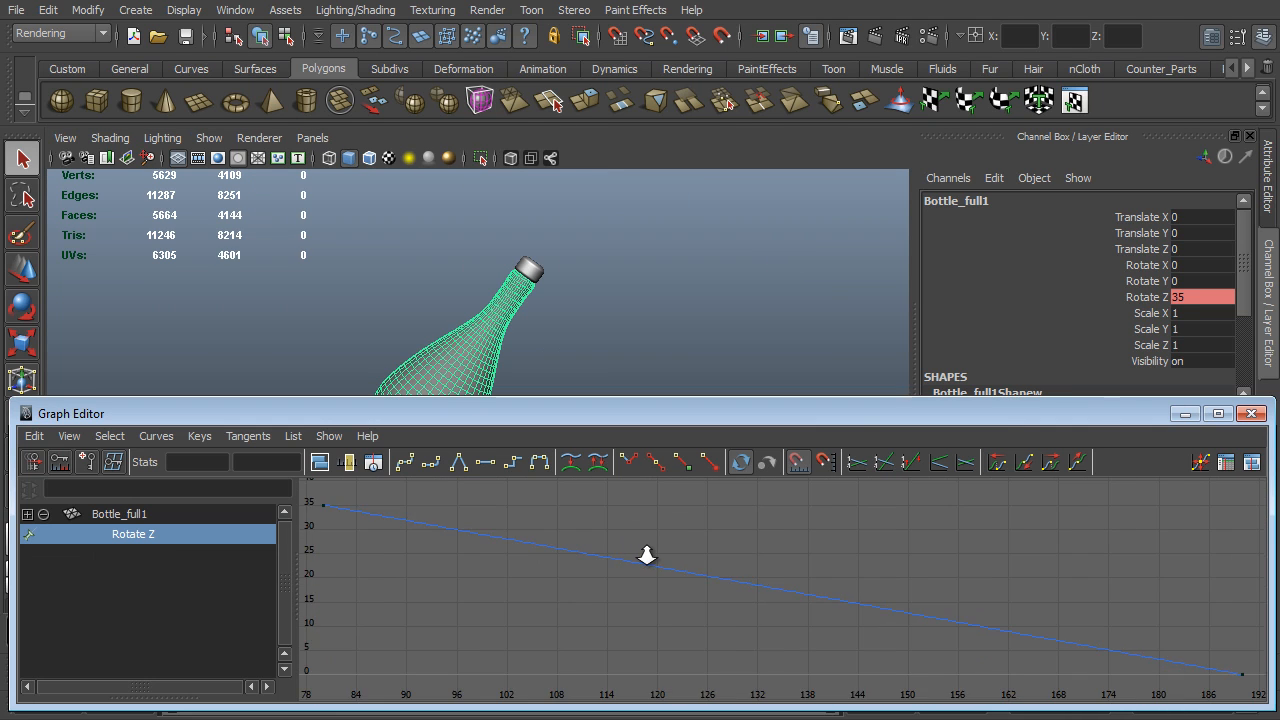
- Select both keys on the Rotate Z curve and apply spline tangents
scroll(642, 550, "down", 3)
left_click_drag(445, 515, 1165, 659)
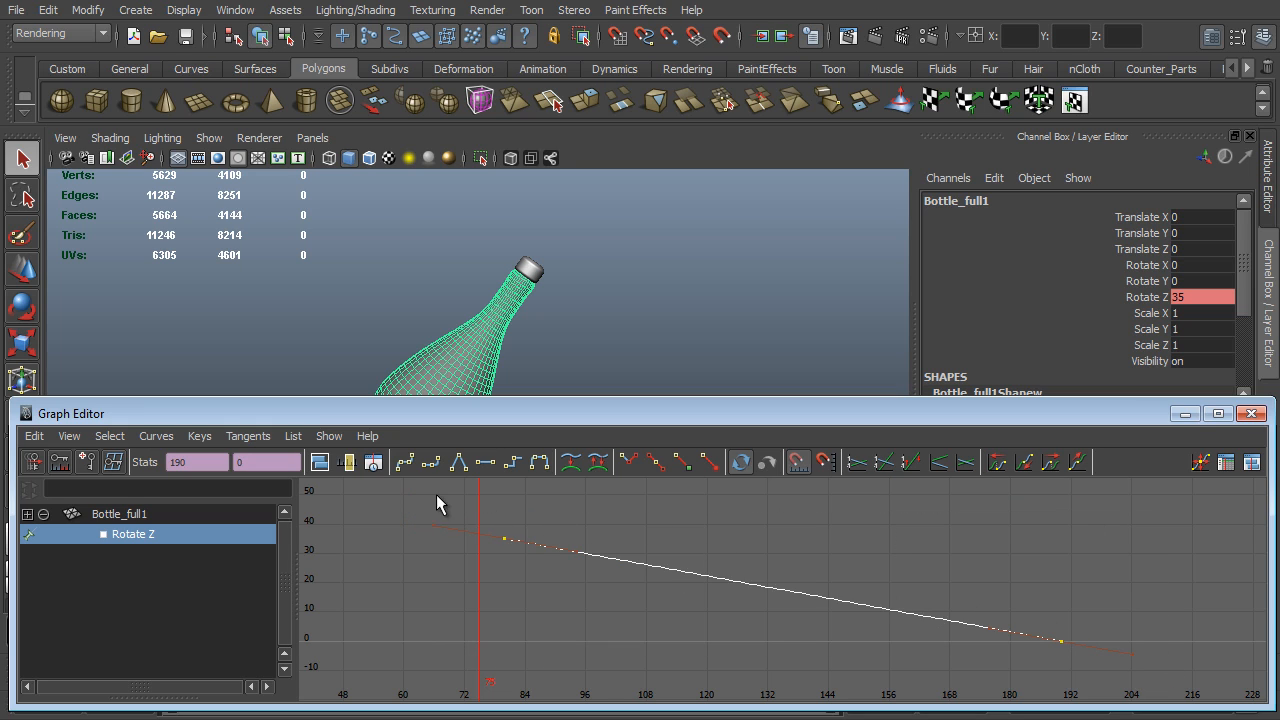
left_click(405, 467)
- Level the tangent handles of the Rotate Z keys at frames 80 and 190 to ease the motion in and out
scroll(858, 574, "up", 2)
middle_click_drag(858, 574, 908, 586, "alt")
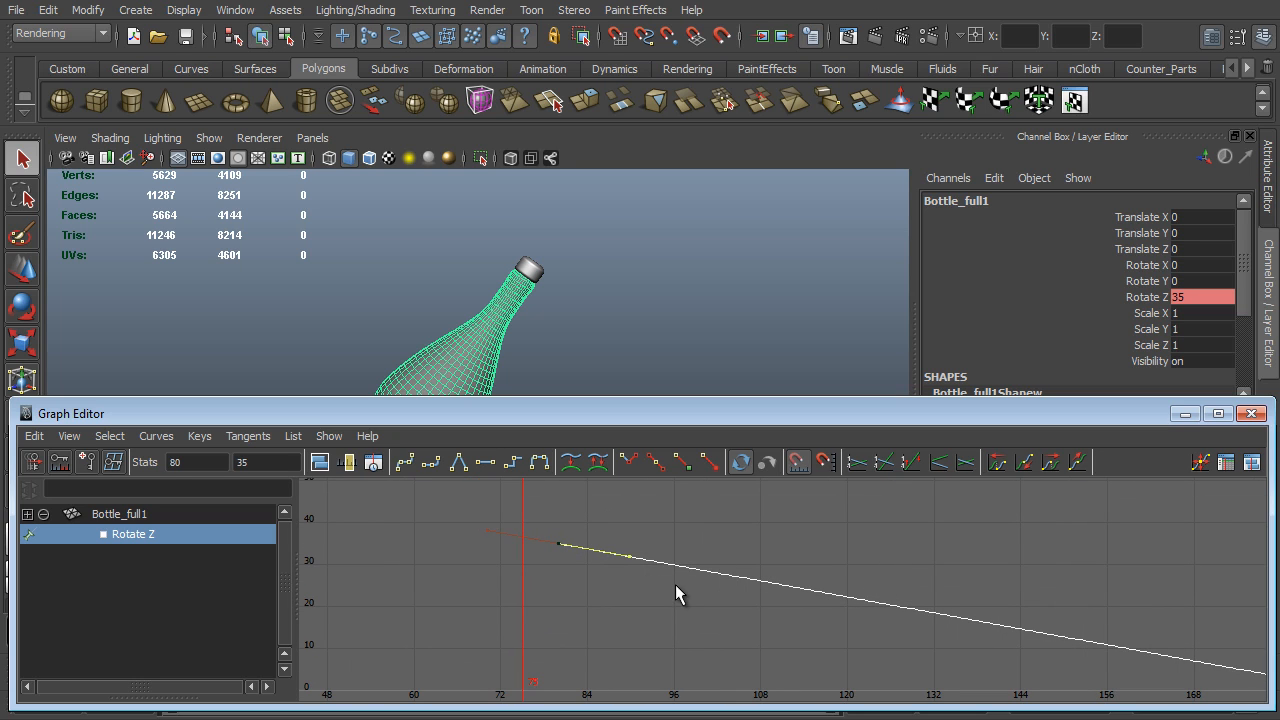
key("w")
middle_click_drag(630, 599, 645, 583)
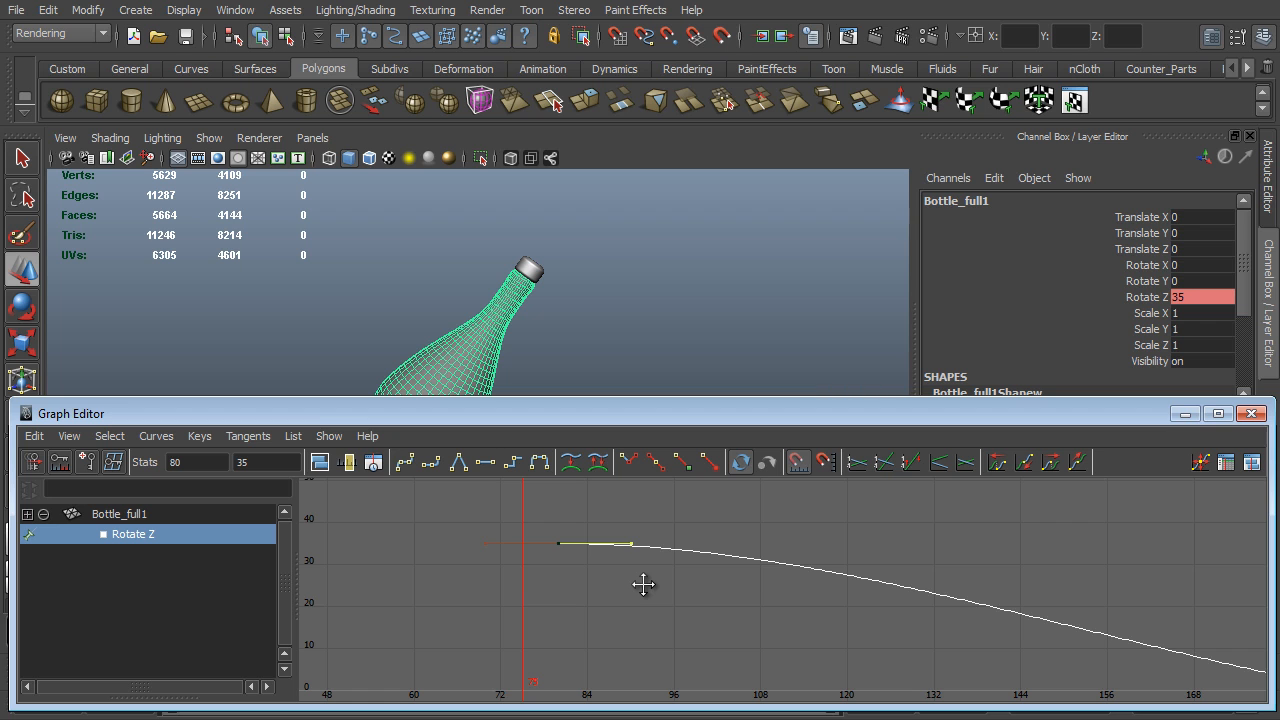
right_click_drag(806, 609, 1023, 614, "alt")
middle_click_drag(1038, 587, 474, 524, "alt")
left_click_drag(1088, 571, 972, 706)
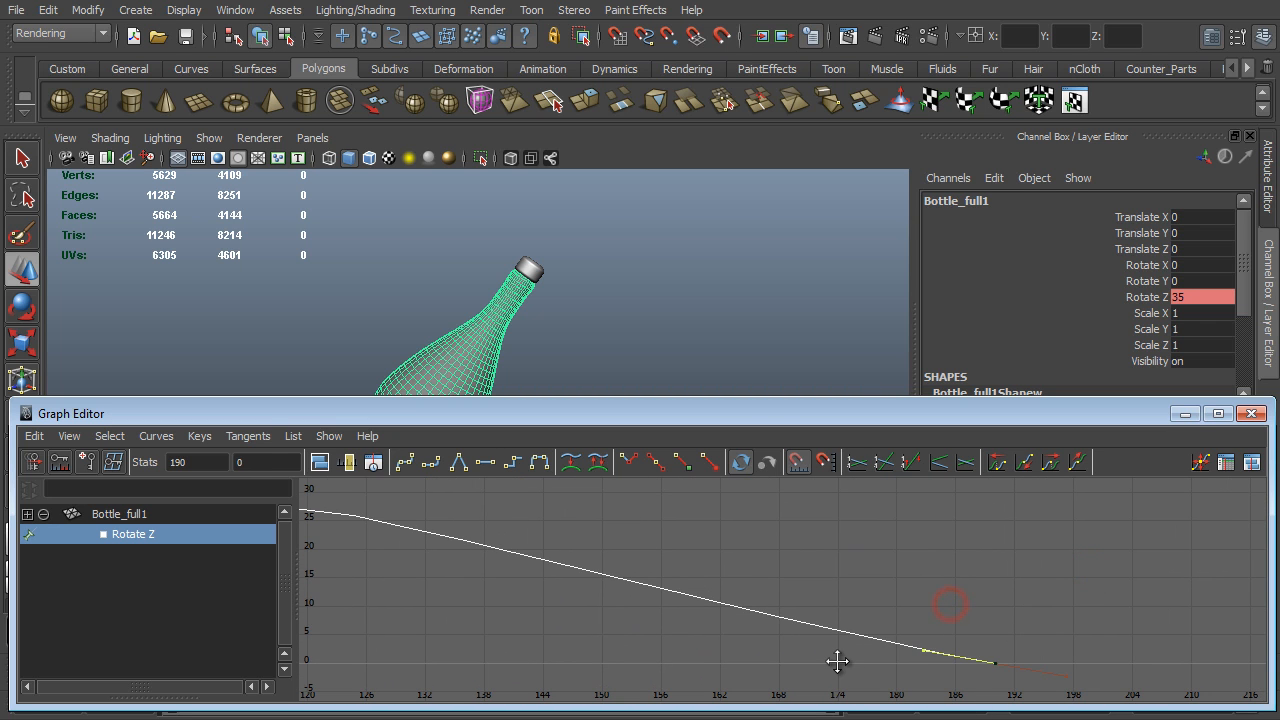
middle_click_drag(837, 663, 840, 676)
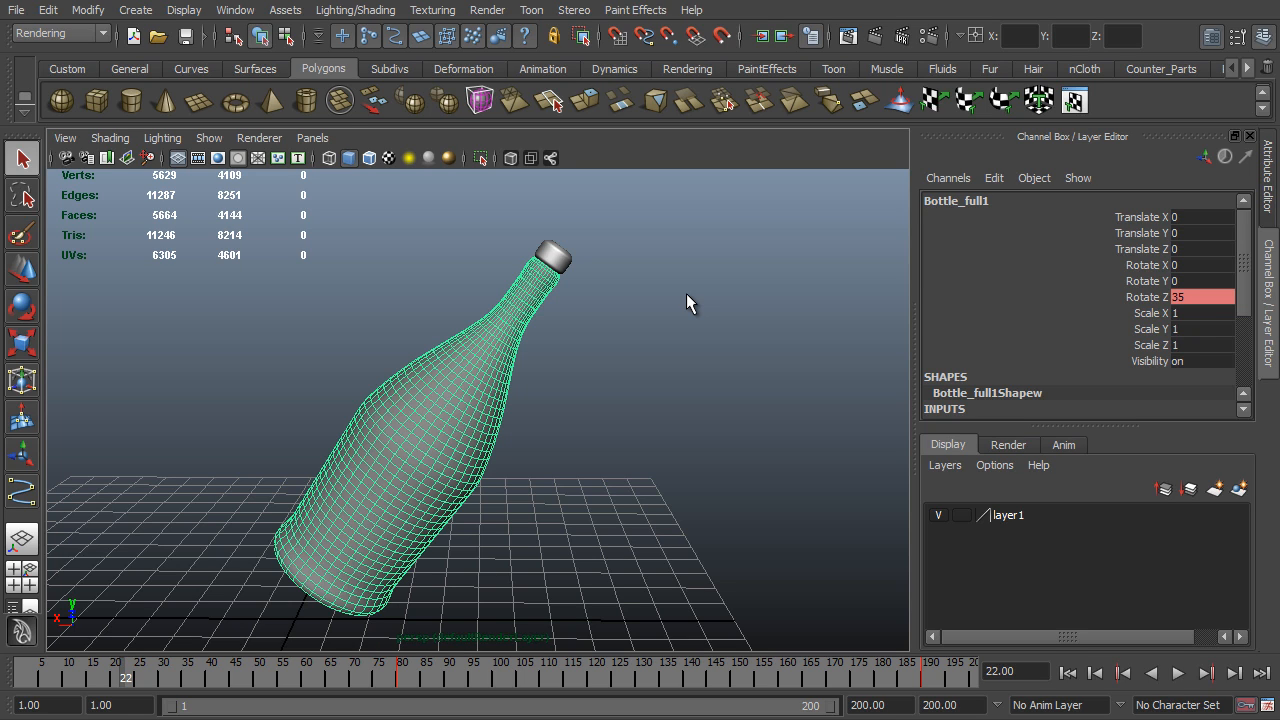
- Duplicate the tilted bottle, hide the original, and select the visible duplicate
key("ctrl+d")
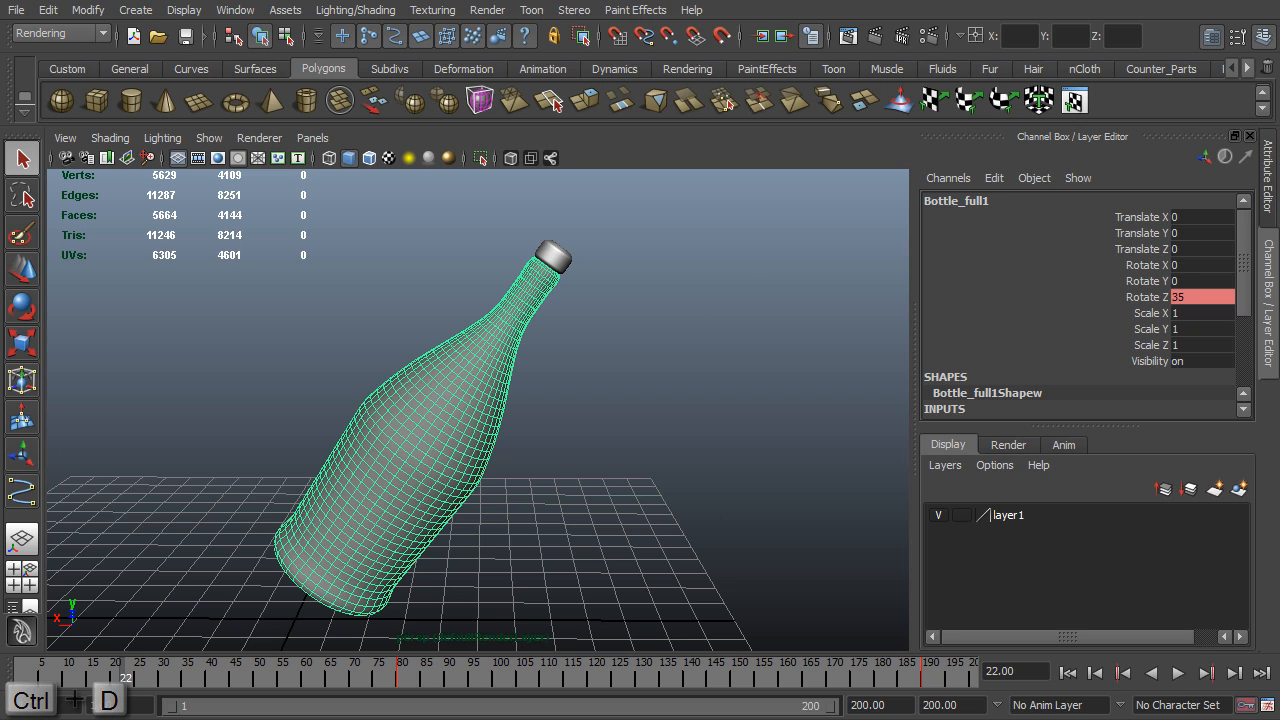
key("ctrl+d")
key("ctrl+h")
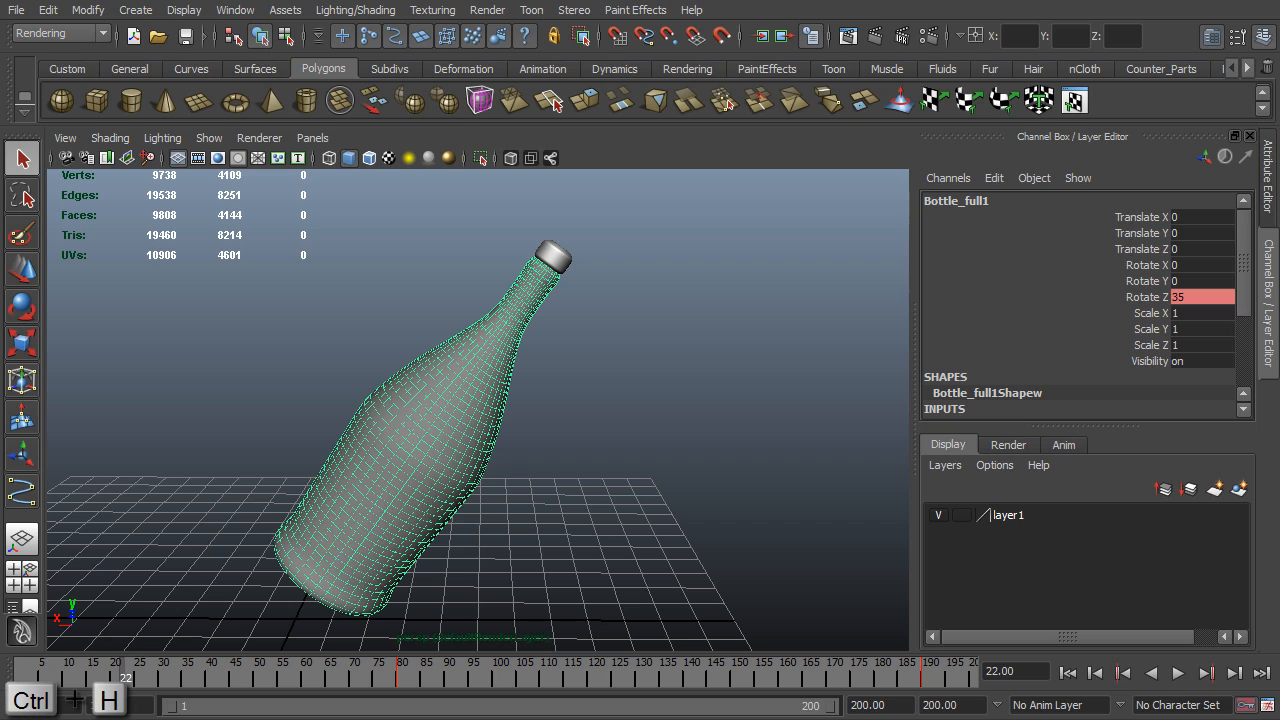
key("ctrl+h")
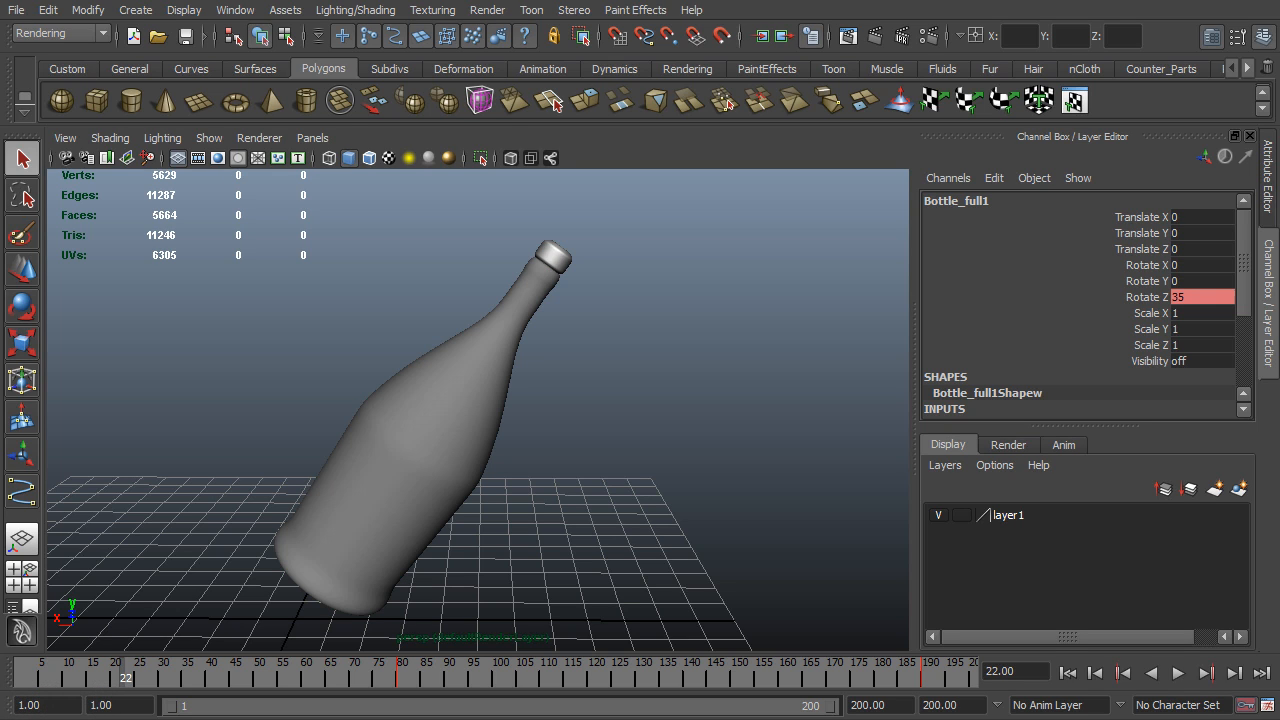
left_click(425, 430)
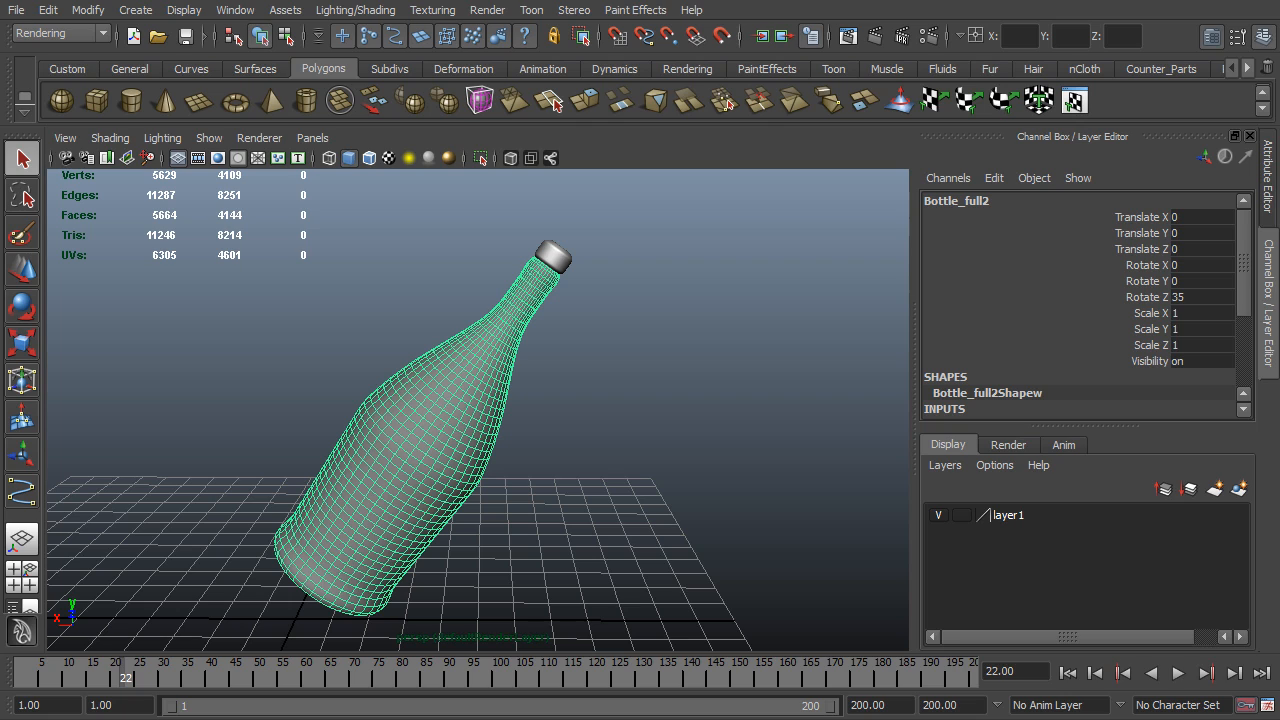
- Copy the rotation keys of the hidden Bottle_Quad over the whole timeline range
key("Right")
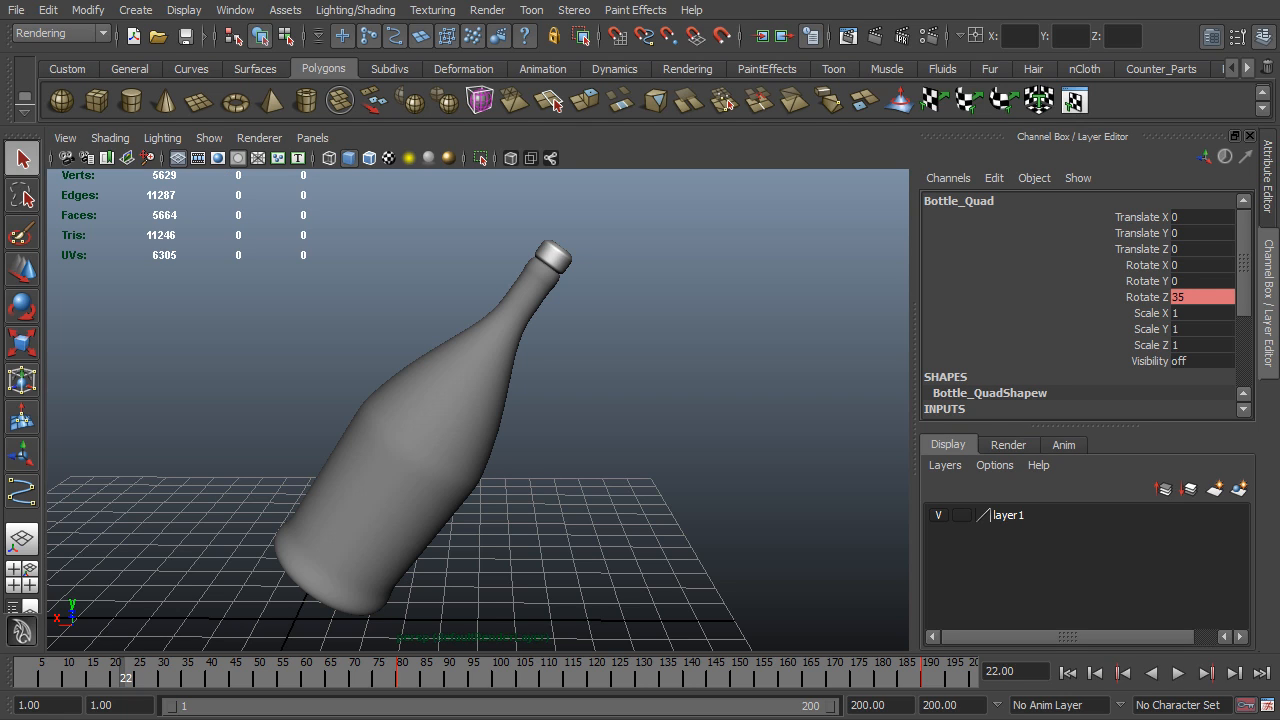
left_click(1122, 673)
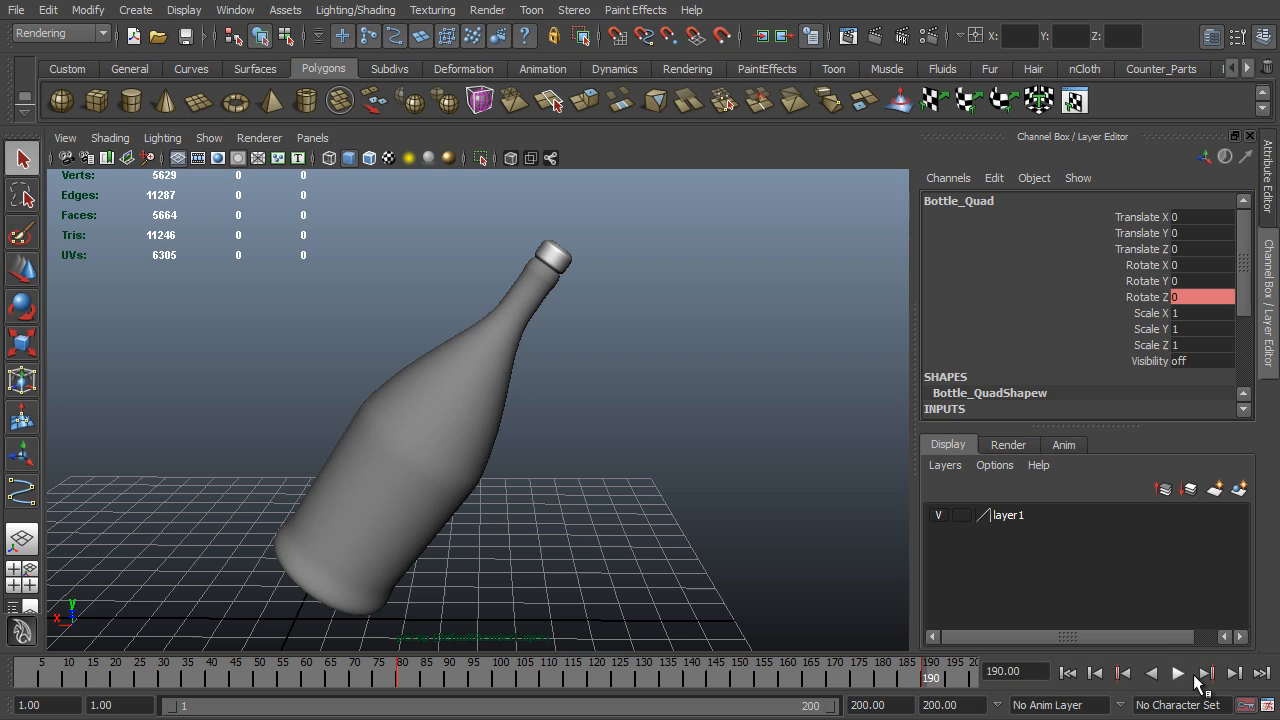
left_click(1199, 674)
left_click(385, 679)
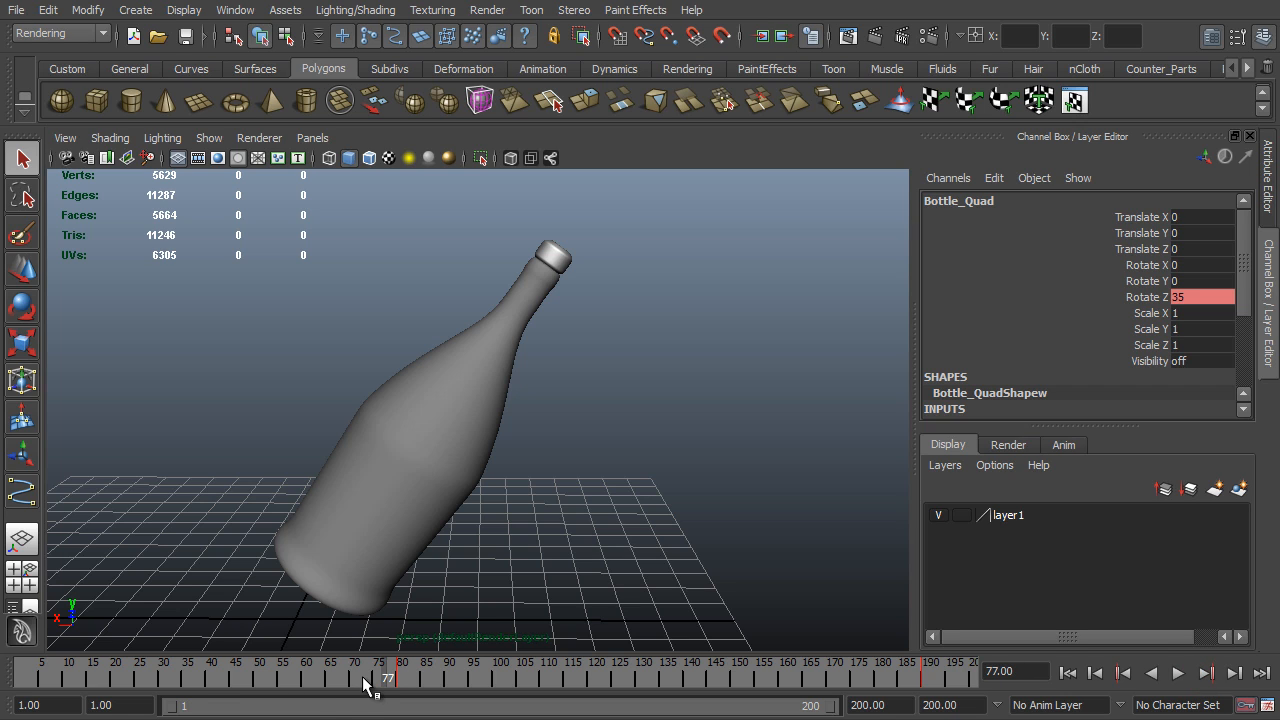
left_click(365, 681)
double_click(365, 681, "shift")
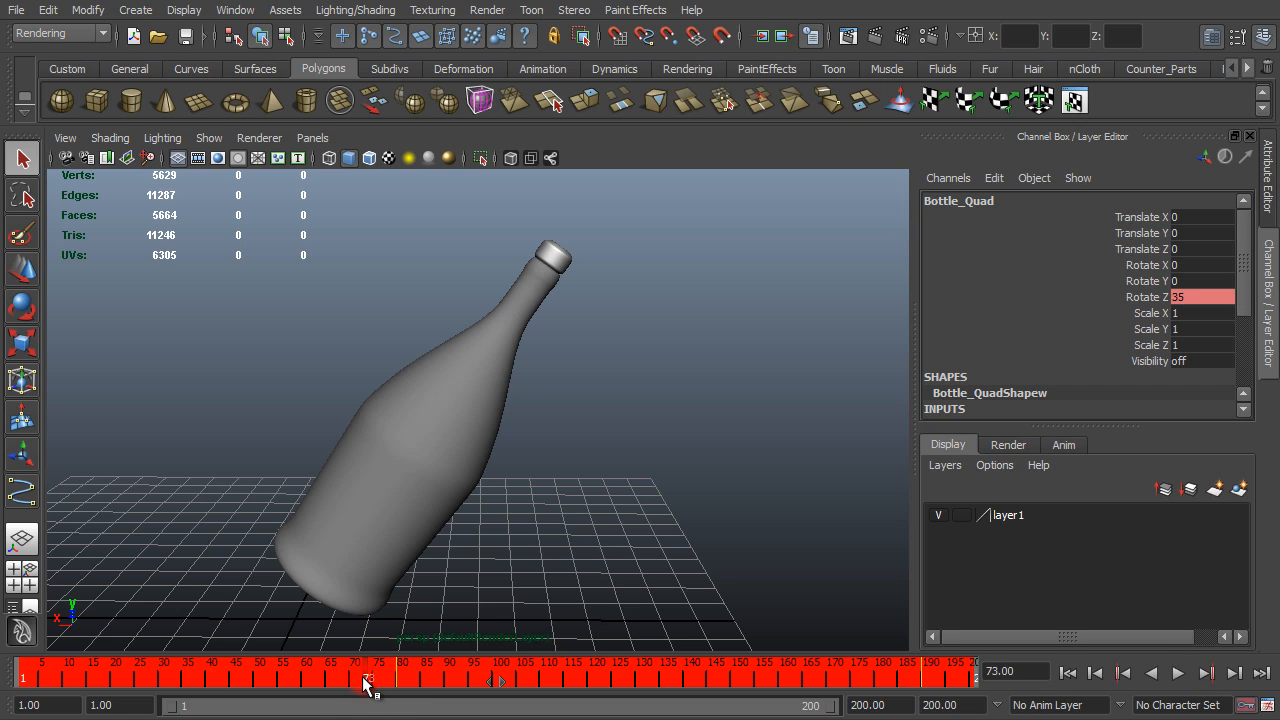
right_click(851, 677)
left_click(914, 421)
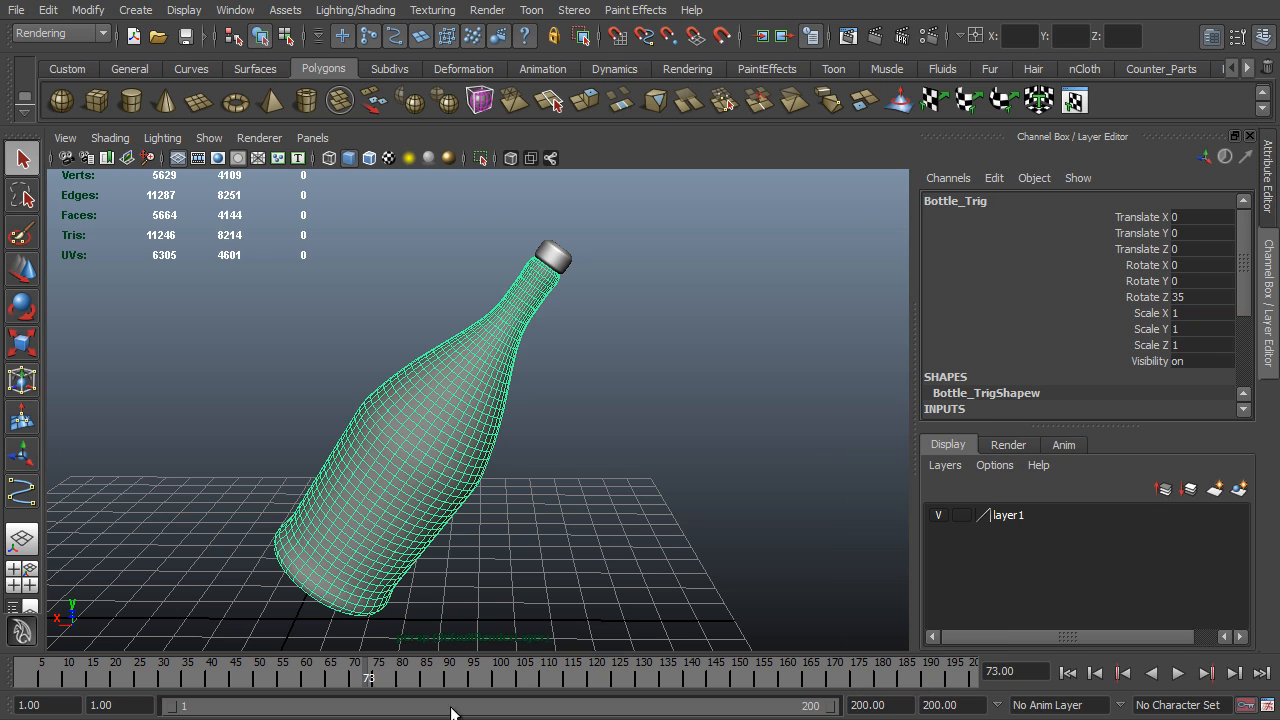
- Paste the copied keys onto Bottle_Trig at frame 1 and scrub the timeline to check the rotation
left_click(22, 679)
right_click(22, 679)
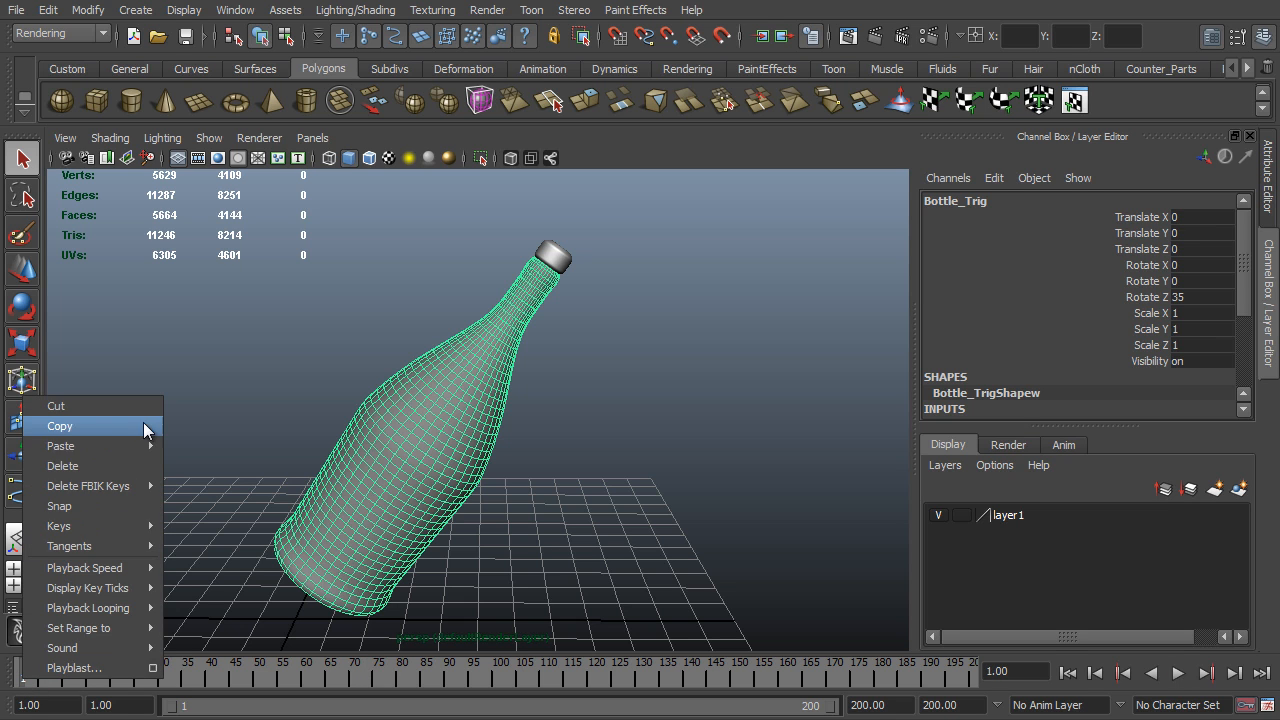
mouse_move(130, 446)
left_click(187, 453)
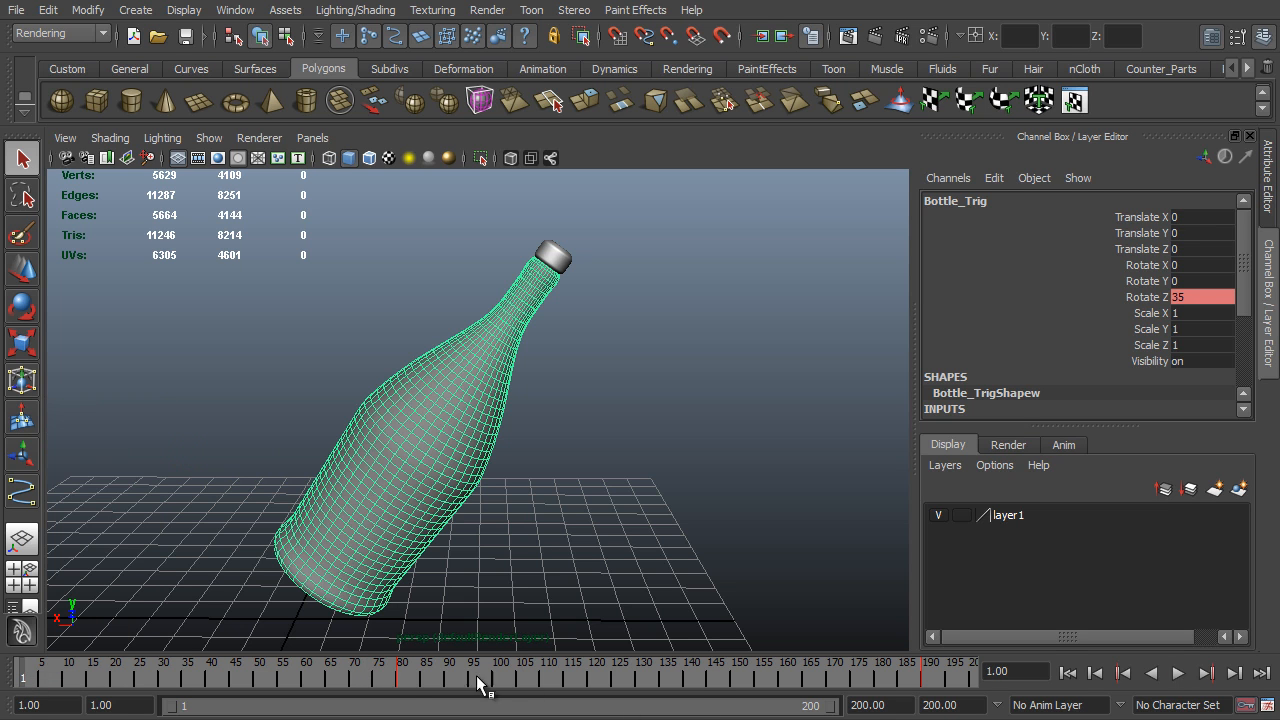
left_click_drag(396, 672, 965, 680)
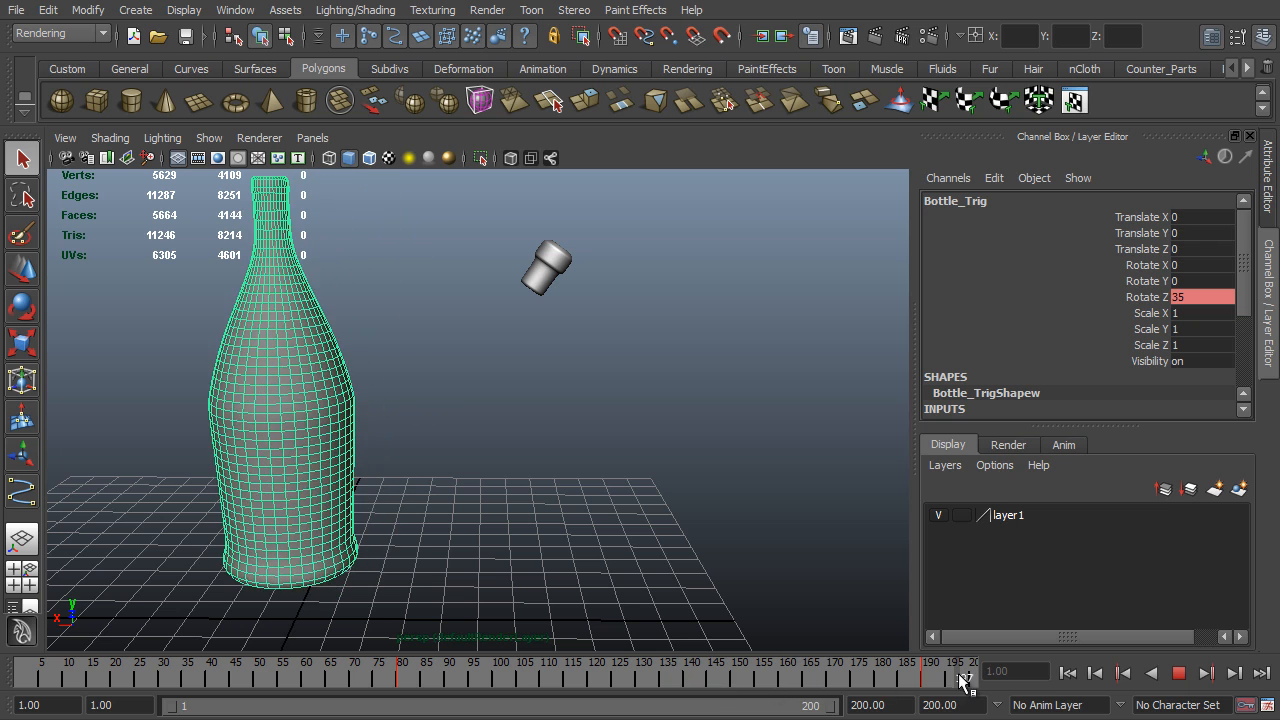
left_click_drag(965, 680, 704, 682)
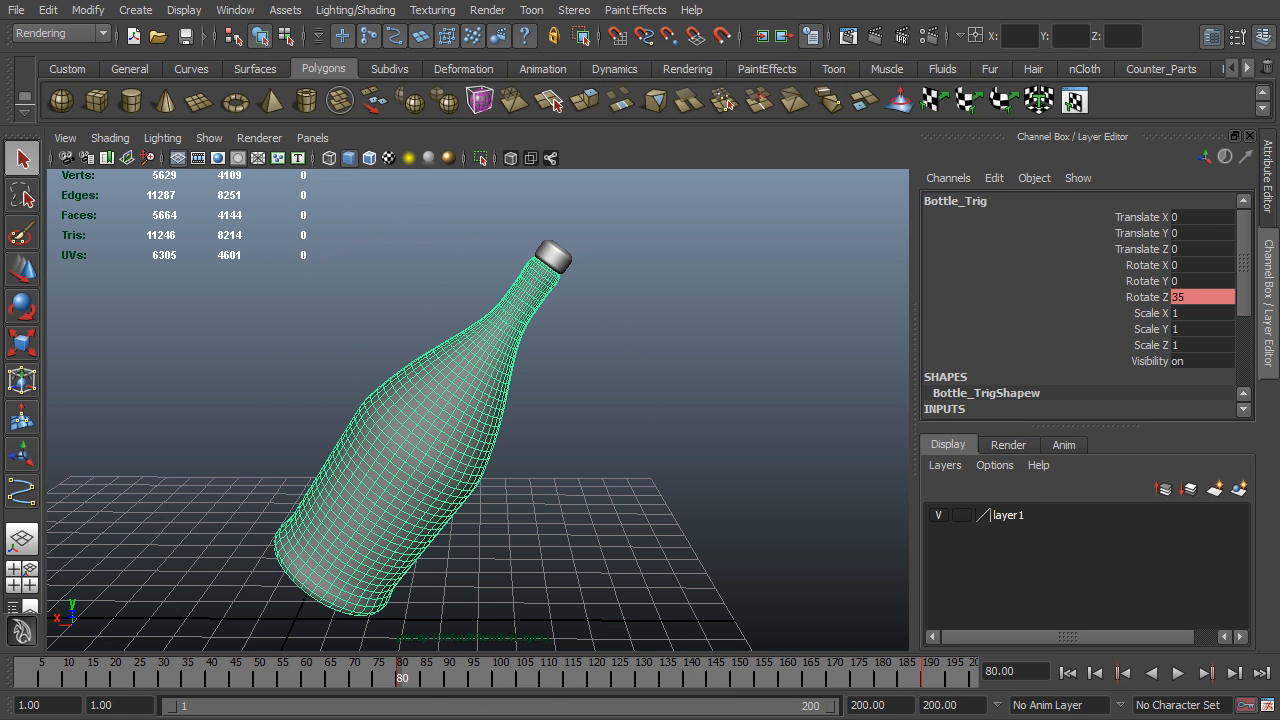
- Triangulate the Bottle_Trig mesh and inspect its new topology up close
right_click(489, 351, "shift")
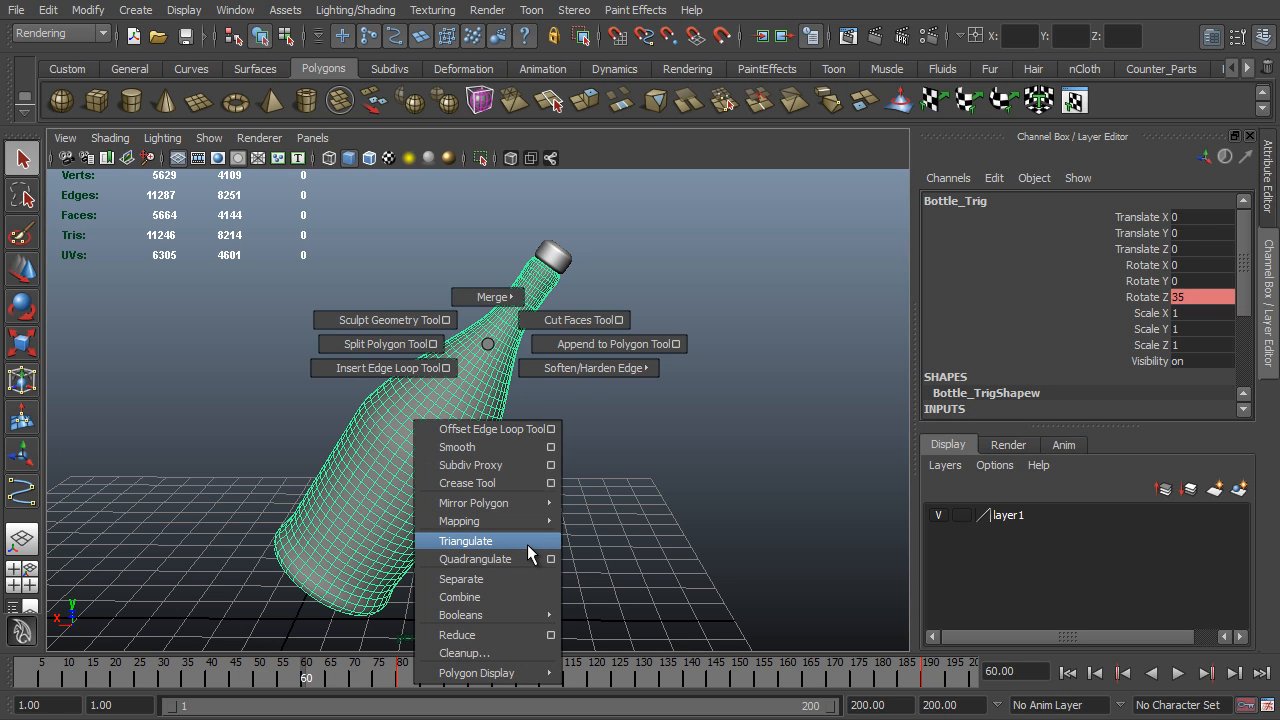
left_click(527, 544)
left_click(557, 457)
scroll(429, 445, "up", 5)
left_click(429, 446)
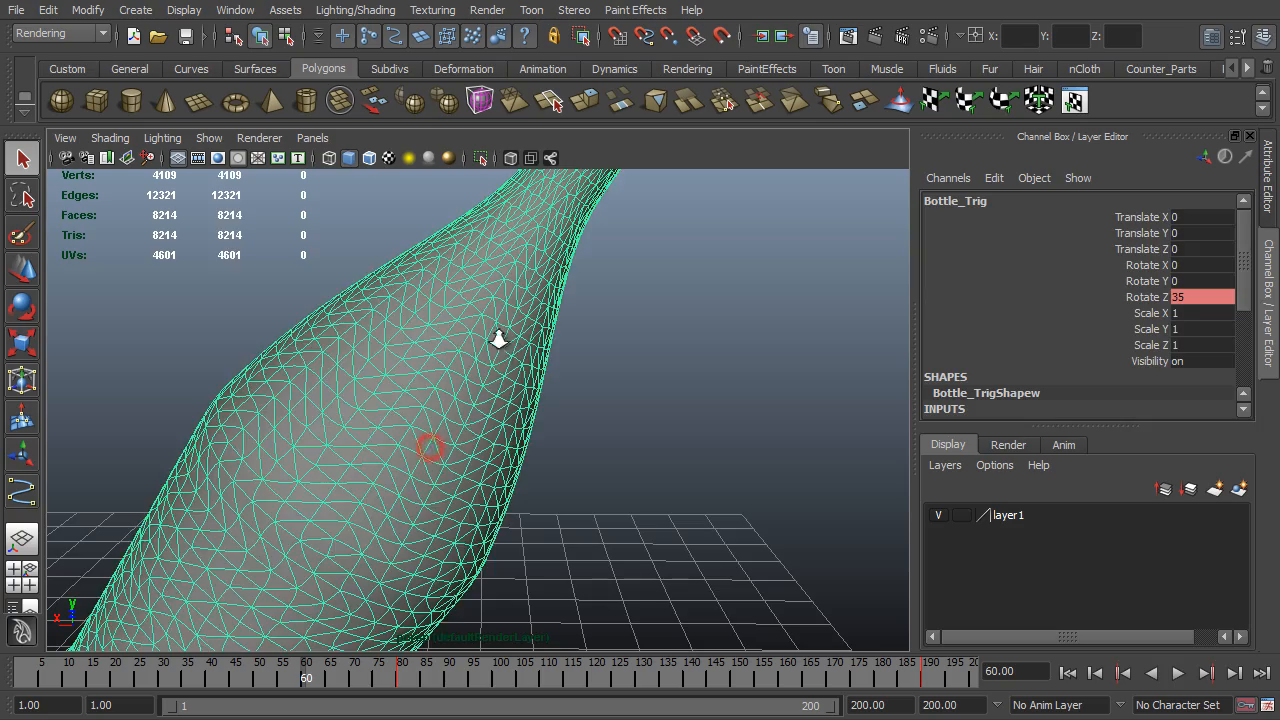
right_click_drag(497, 338, 440, 430, "alt")
left_click_drag(440, 430, 642, 494, "alt")
scroll(660, 495, "up", 3)
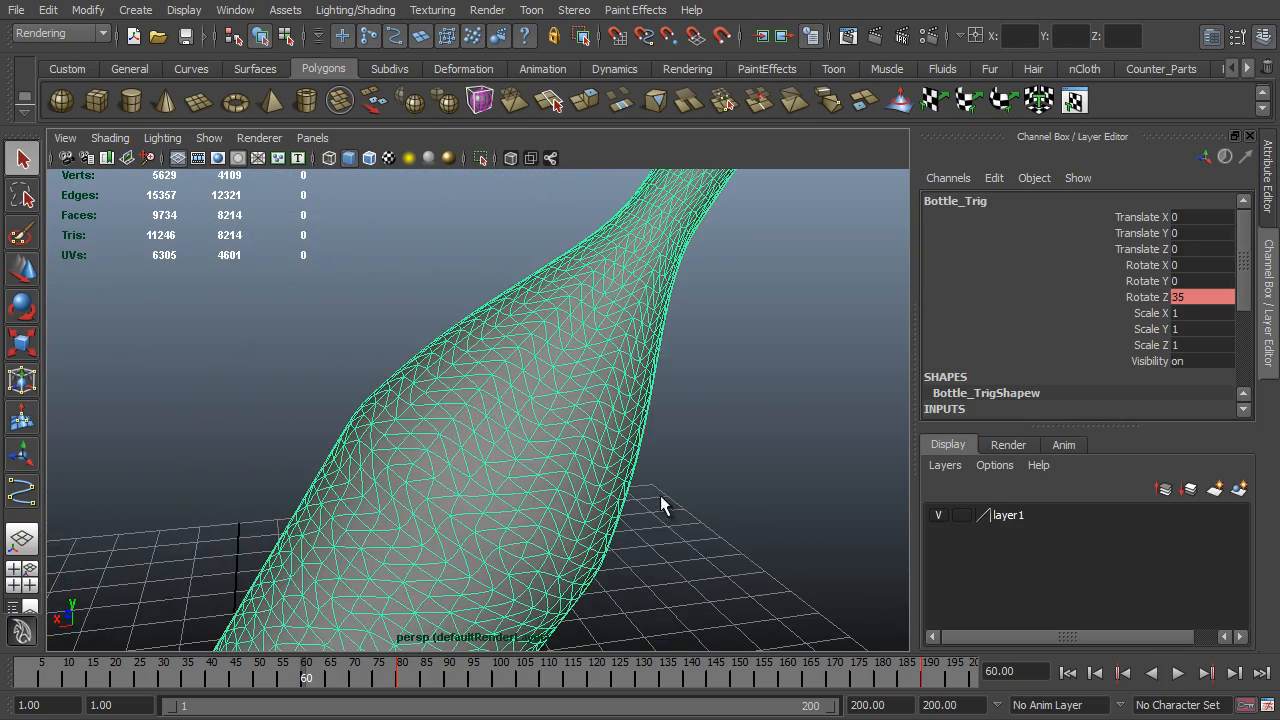
- Compare the Bottle_Trig mesh up close with smooth preview on and off
scroll(332, 480, "up", 3)
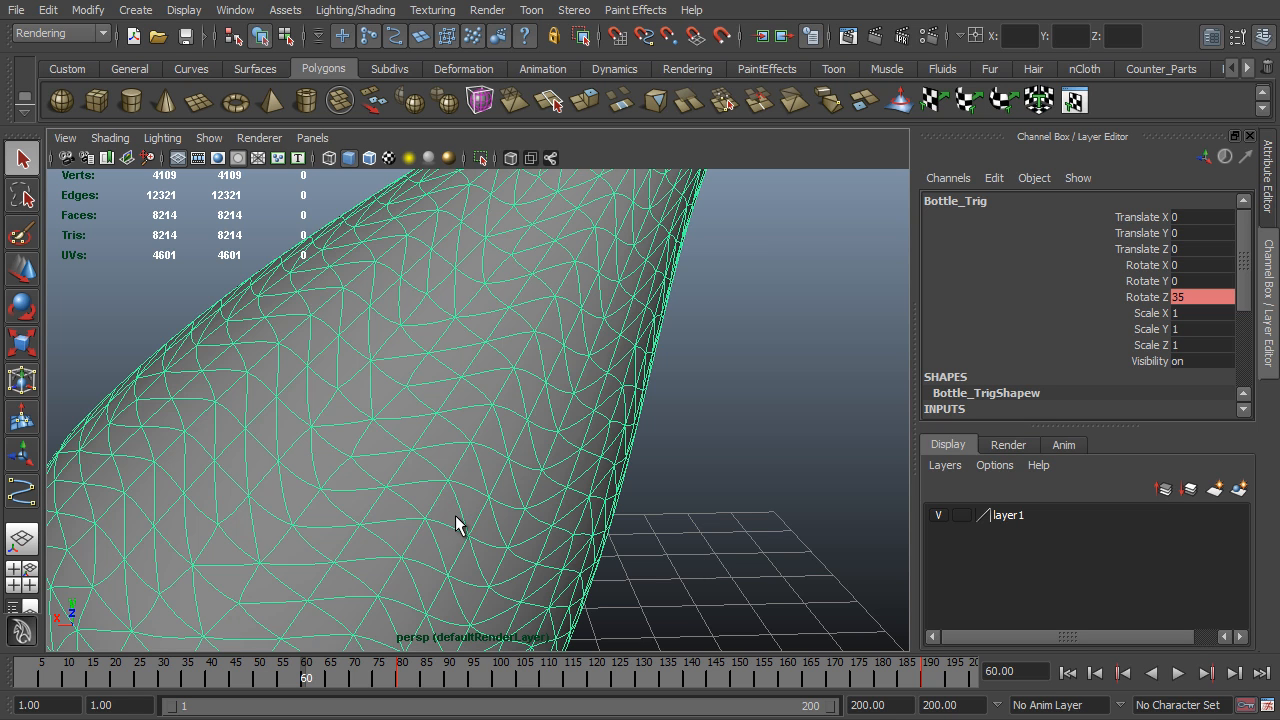
key("1")
key("3")
scroll(472, 499, "down", 2)
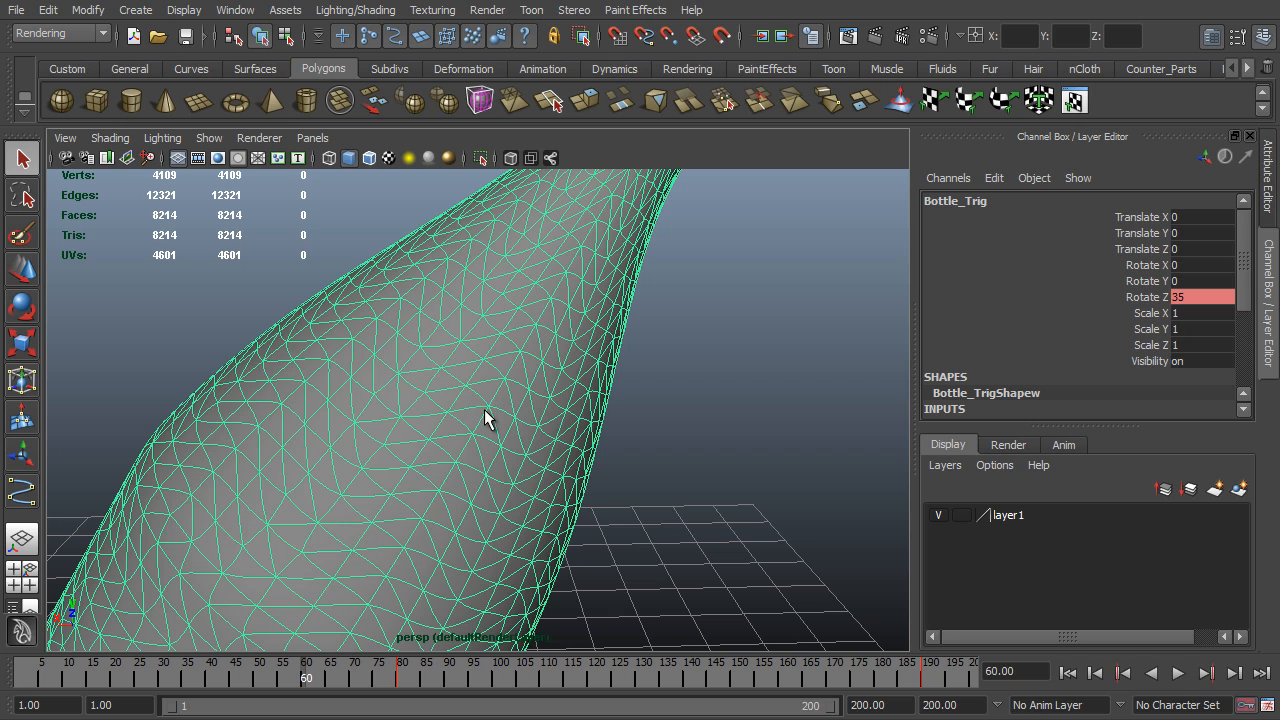
key("1")
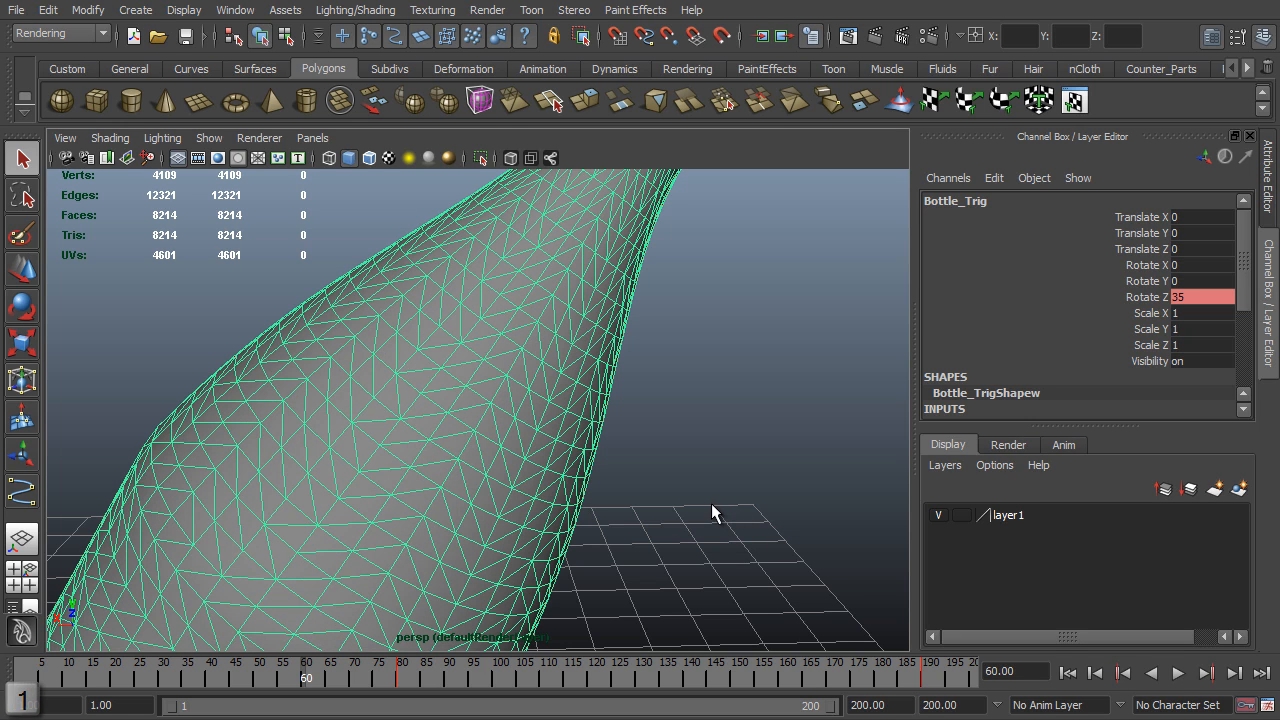
key("3")
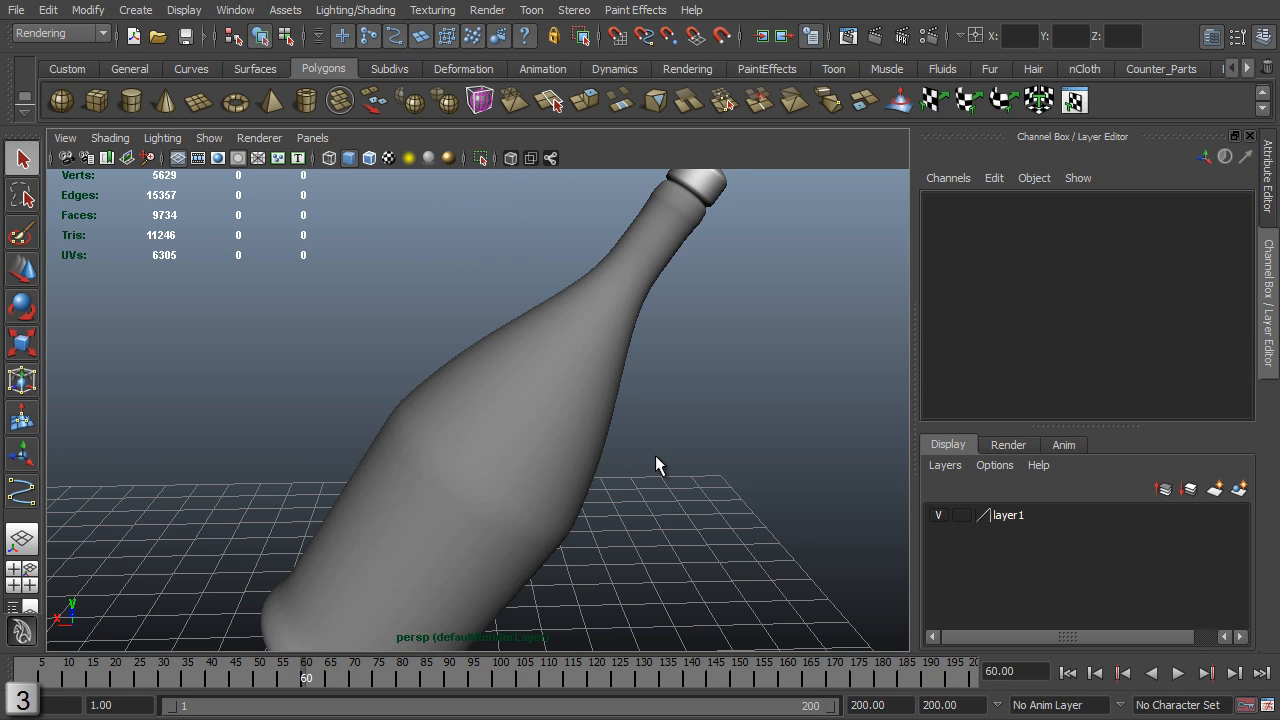
- Triangulate the cork mesh and view the whole bottle with its cork
left_click(655, 276)
middle_click_drag(610, 351, 382, 453, "alt")
right_click_drag(382, 453, 630, 463, "alt")
right_click_drag(343, 344, 373, 545, "shift")
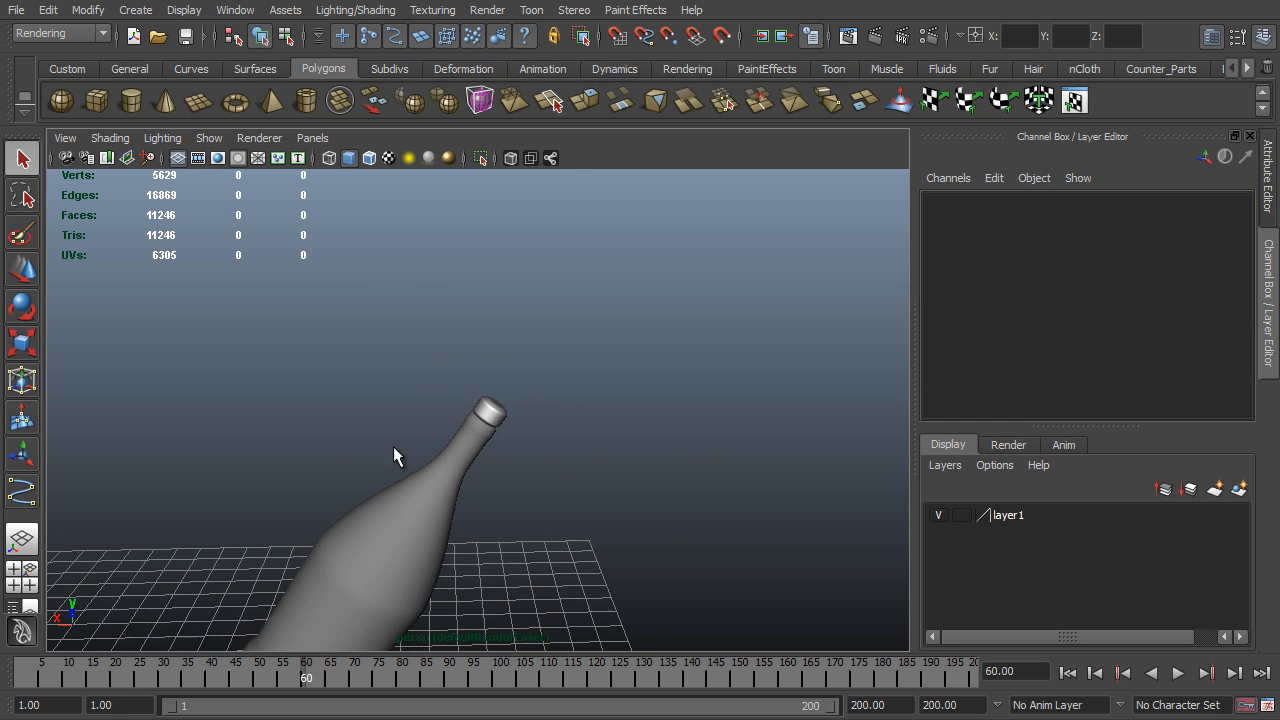
middle_click_drag(422, 431, 486, 301, "alt")
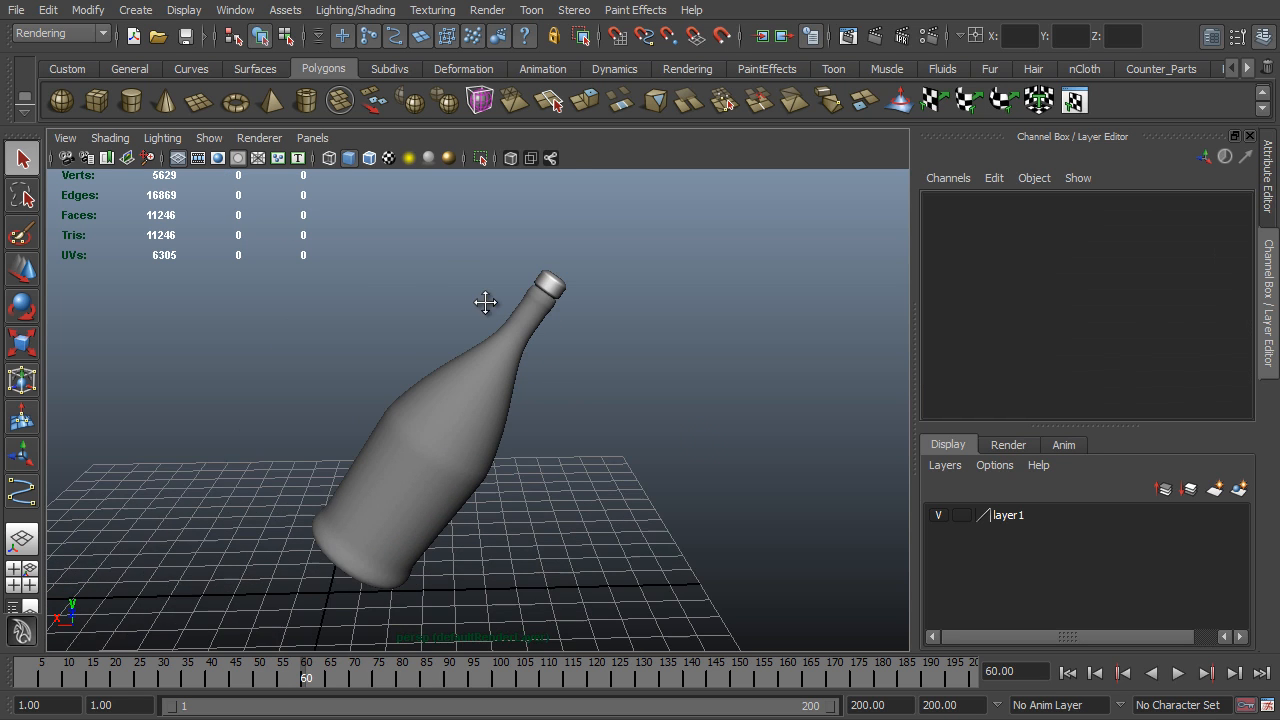
right_click_drag(488, 318, 565, 401, "alt")
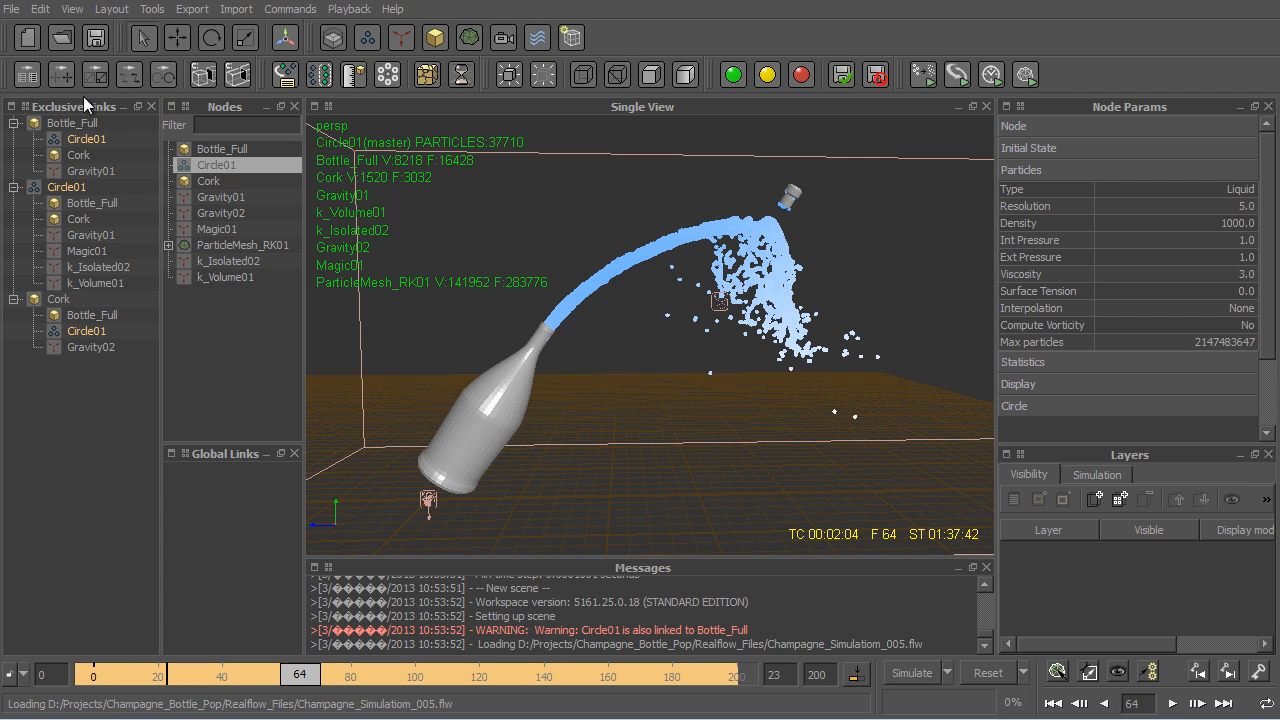
- Switch to RealFlow, create a project named Realflow_Tut in D:/Projects/Champagne_Bottle_Pop, and close the Exclusive Links view
left_click(13, 9)
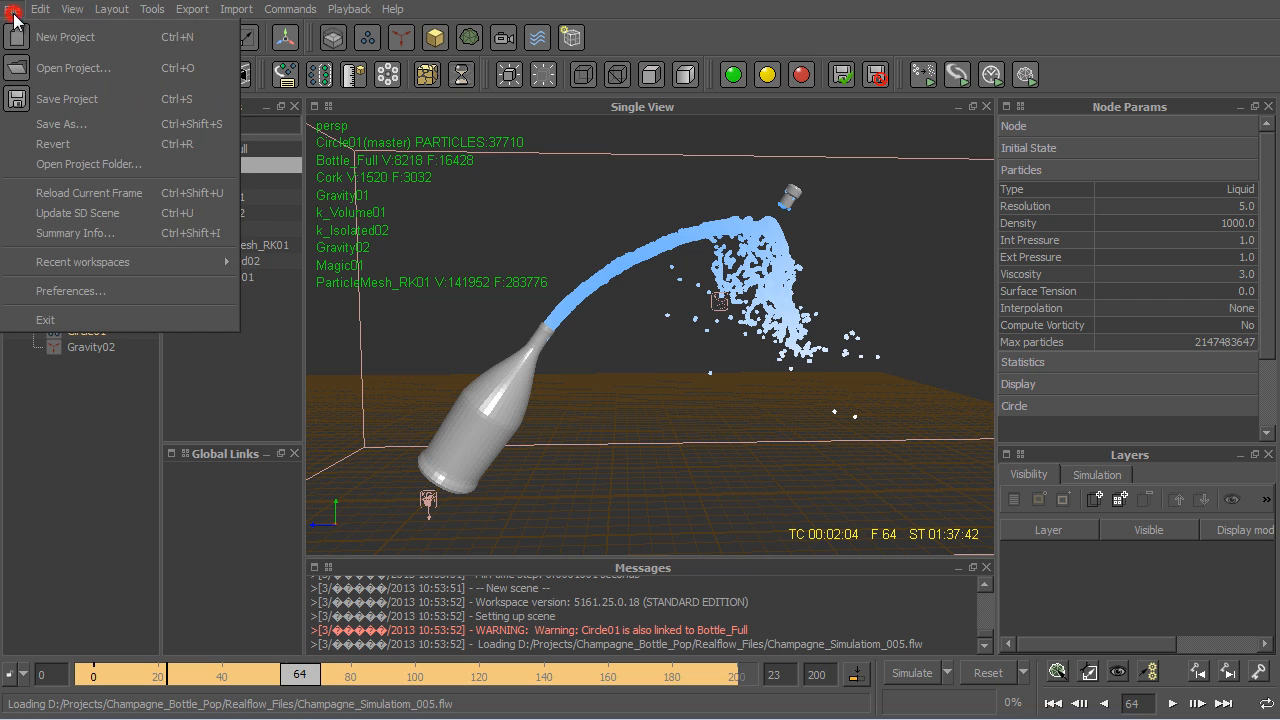
left_click(70, 40)
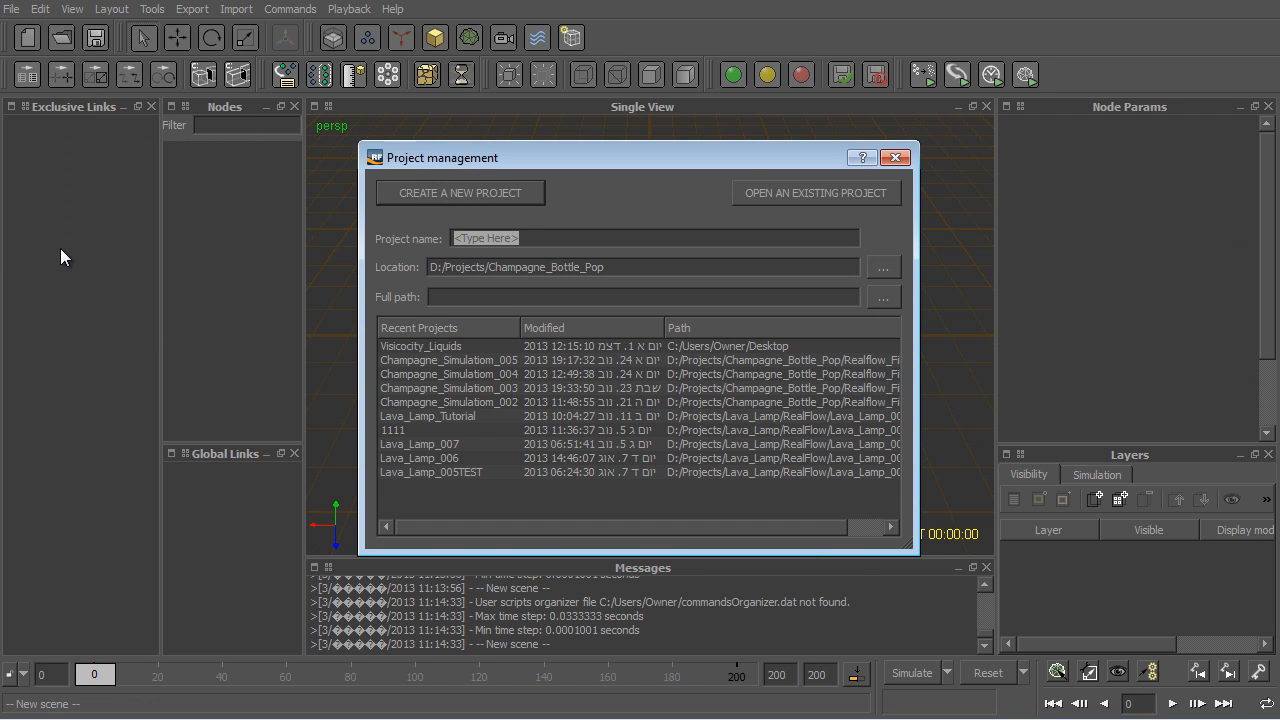
type("Realflow_Tut")
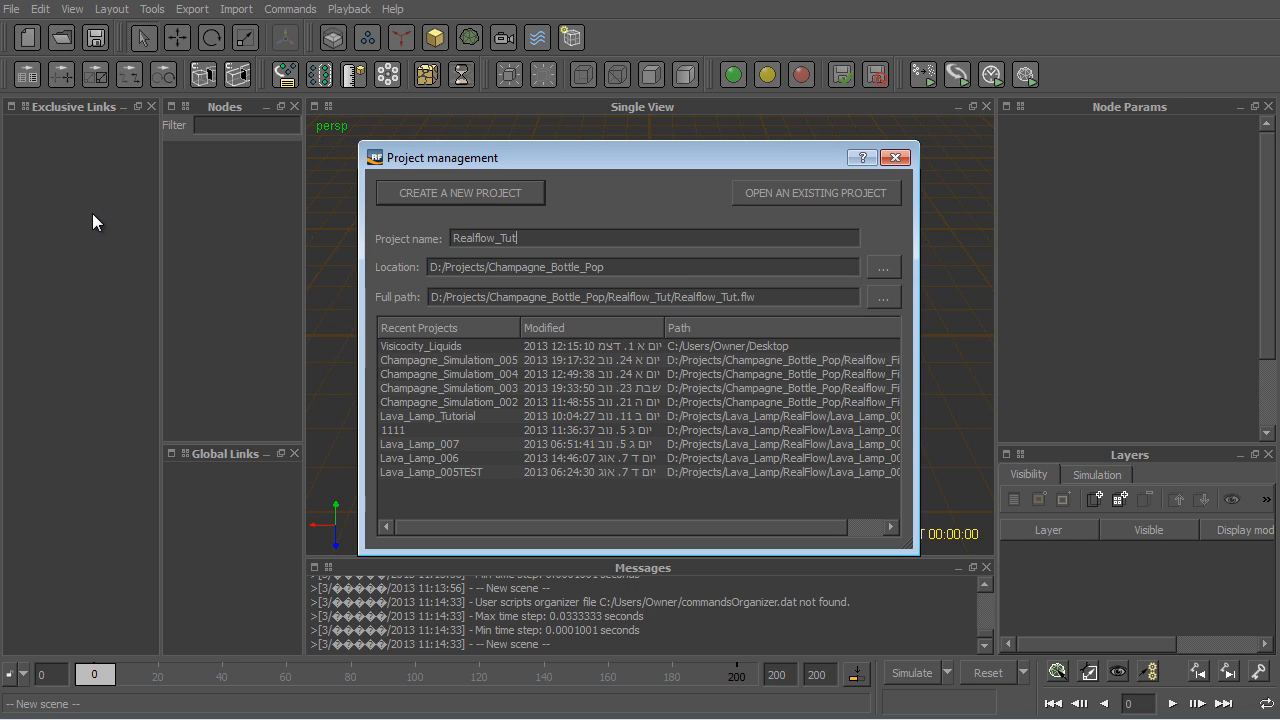
left_click(503, 192)
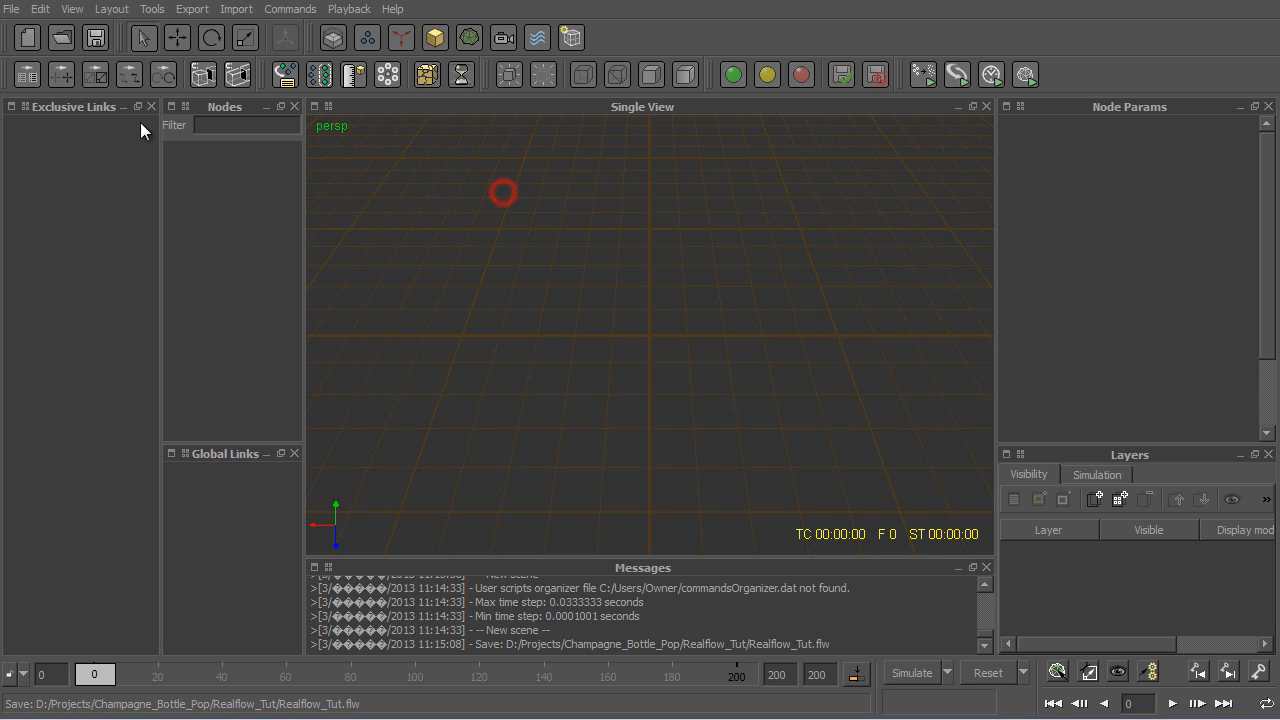
left_click(152, 106)
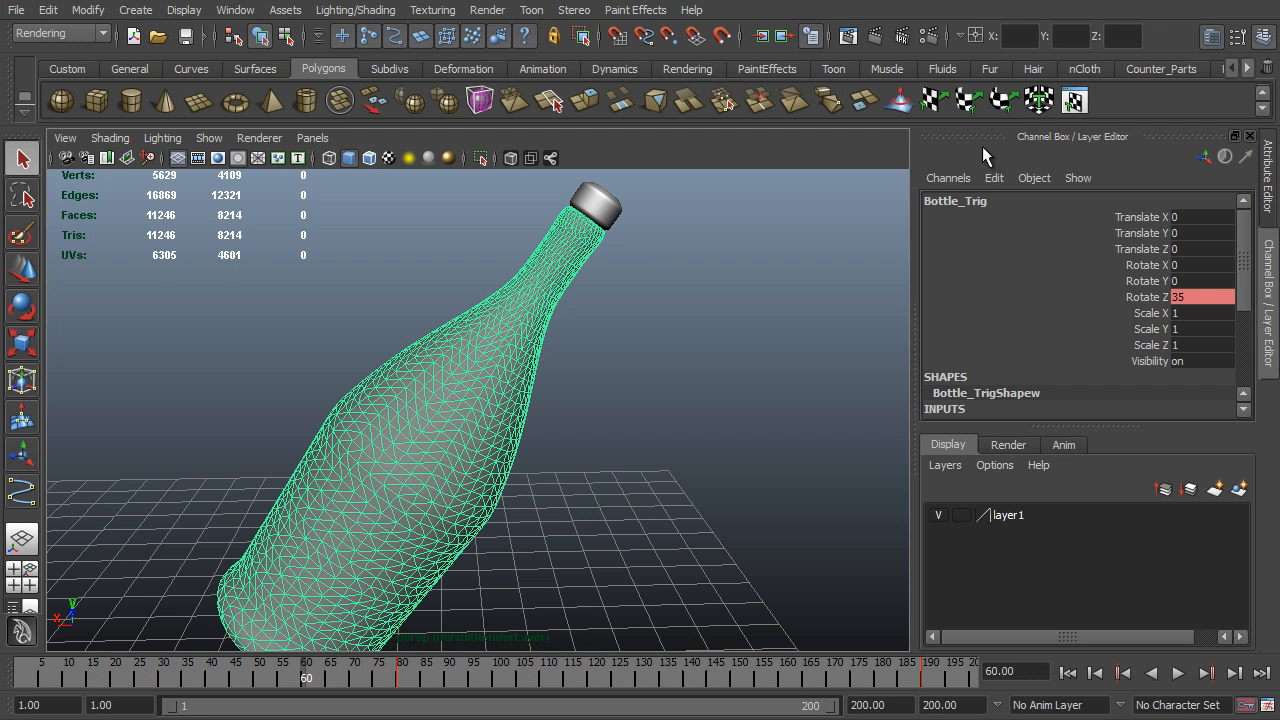
- Switch to Maya and start a RealFlow SD export for Bottle_Trig, choosing the objects folder of the Realflow_Tut project
left_click(1246, 68)
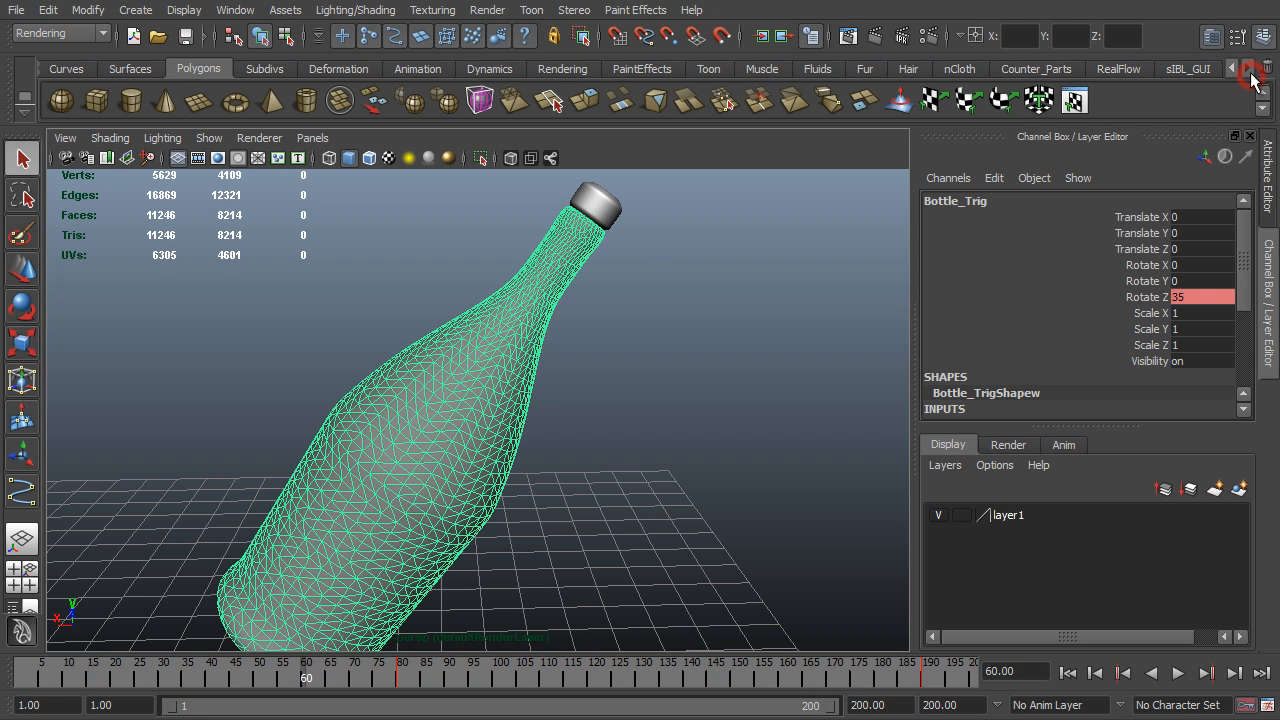
left_click(1114, 68)
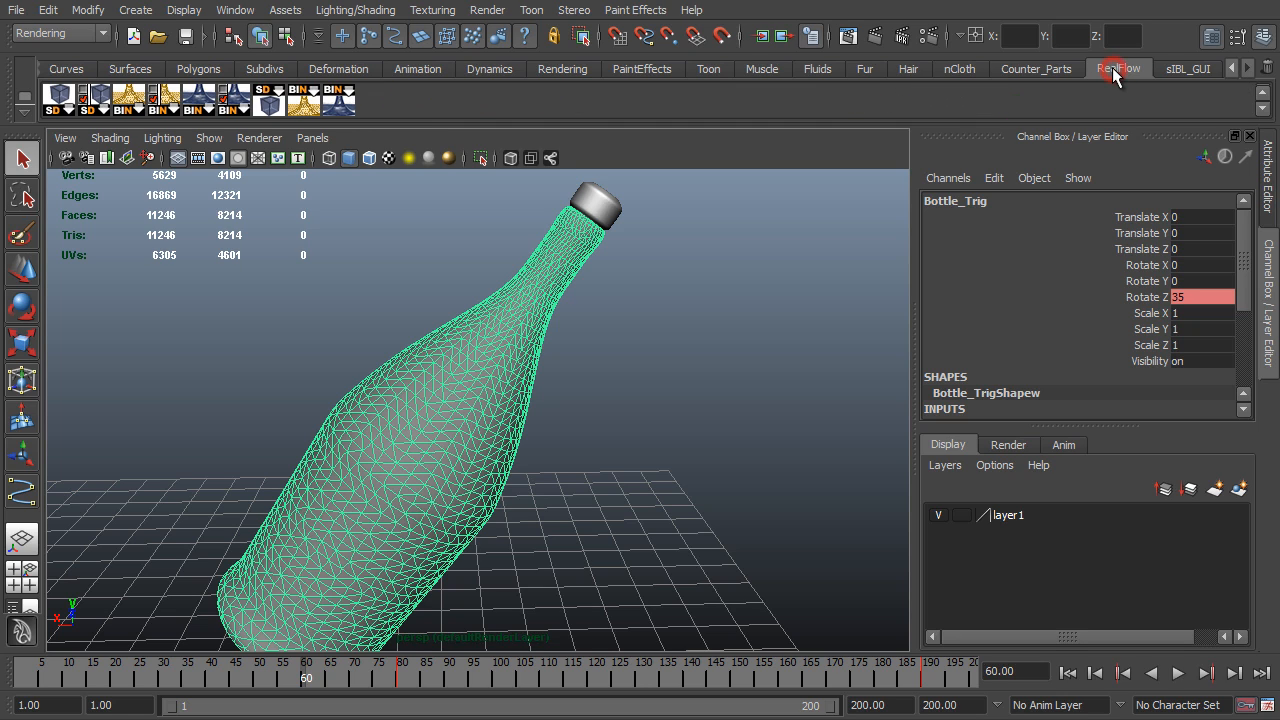
left_click(100, 106)
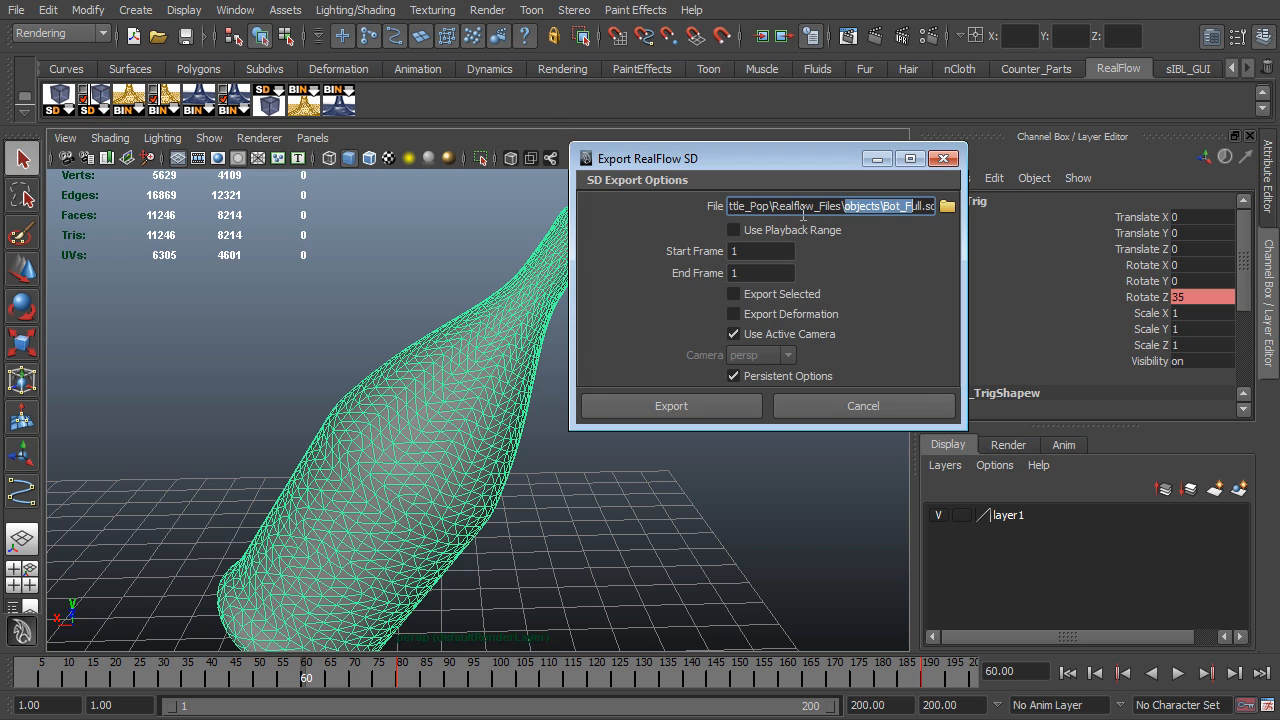
left_click(947, 205)
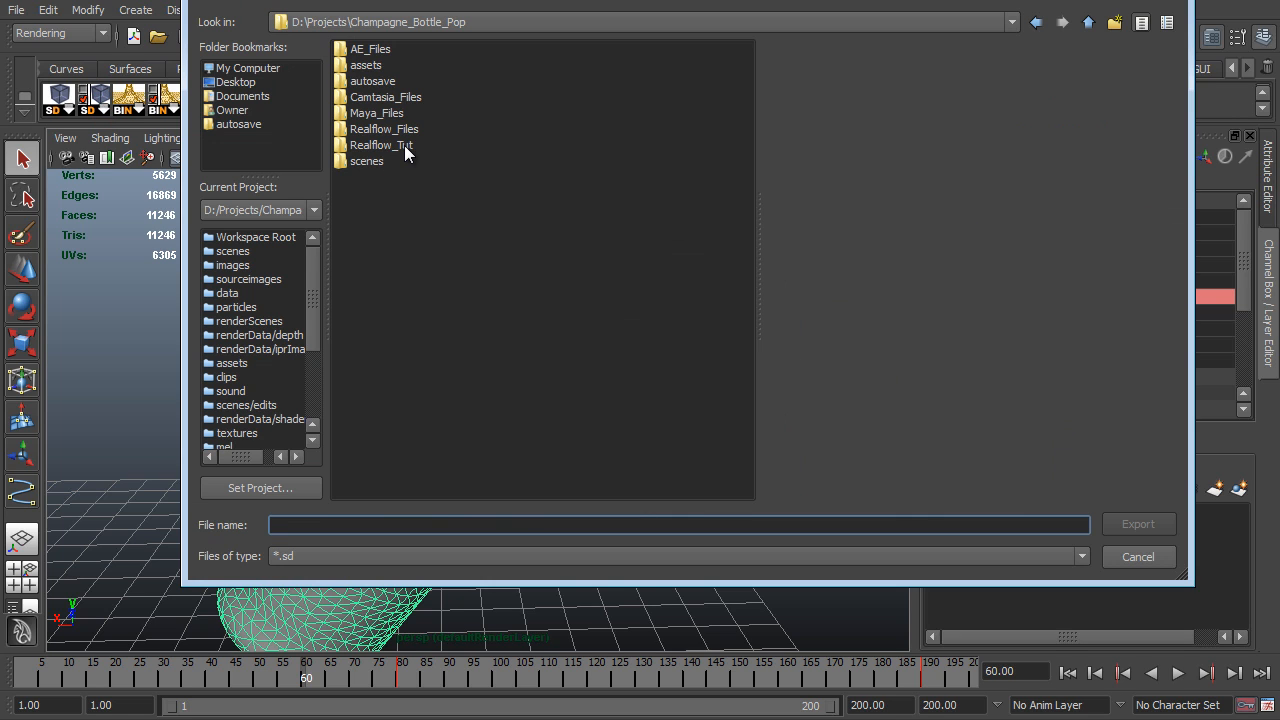
double_click(404, 145)
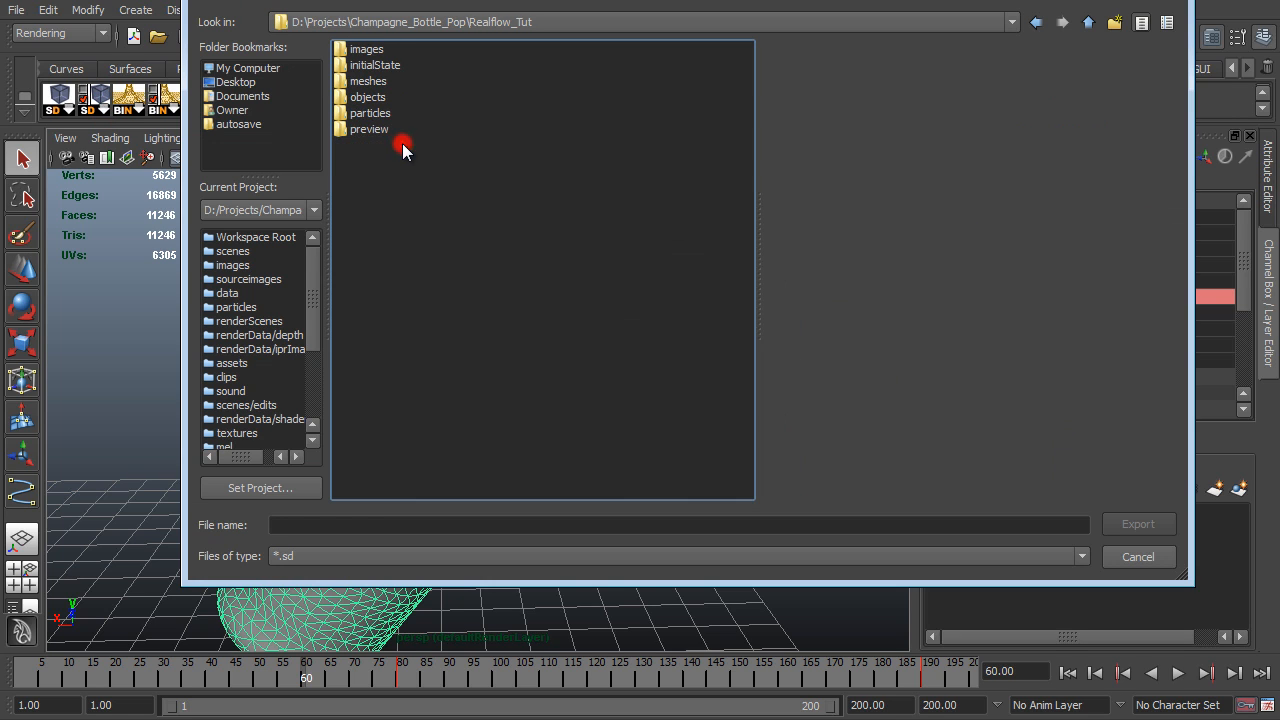
left_click(367, 97)
left_click(1140, 524)
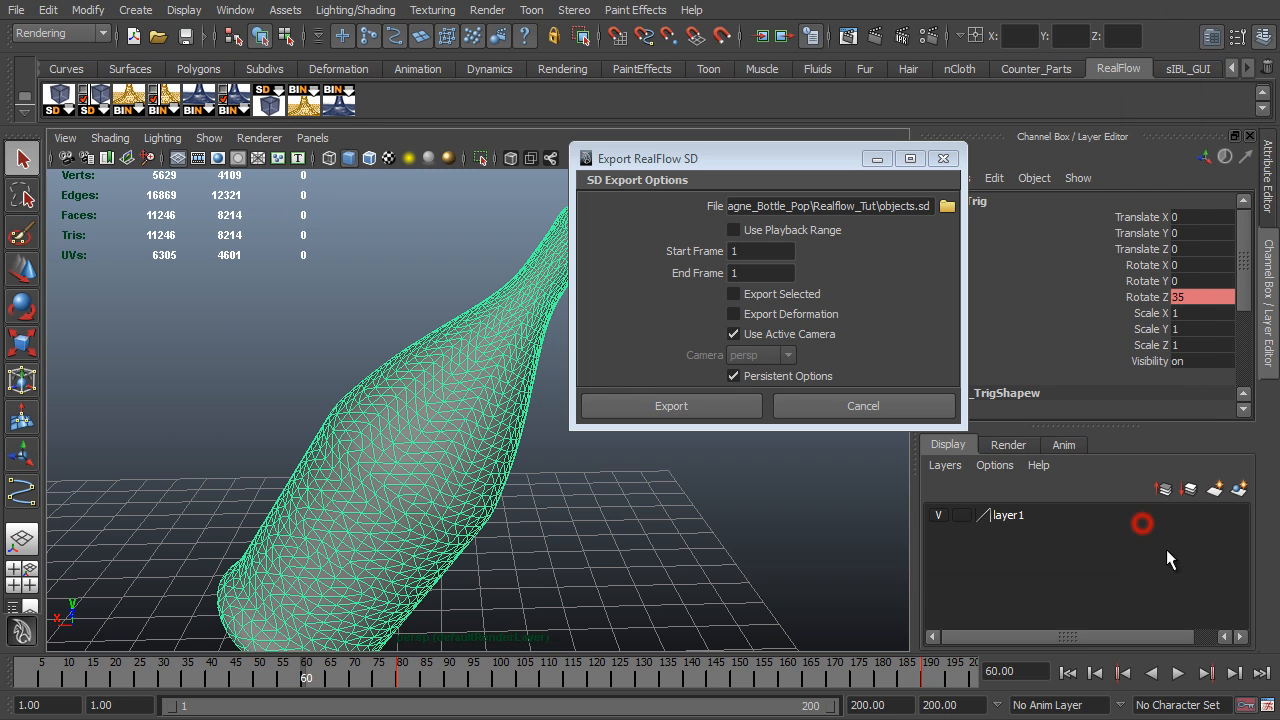
- Name the bottle's SD export file Bottle_Full
left_click(895, 205)
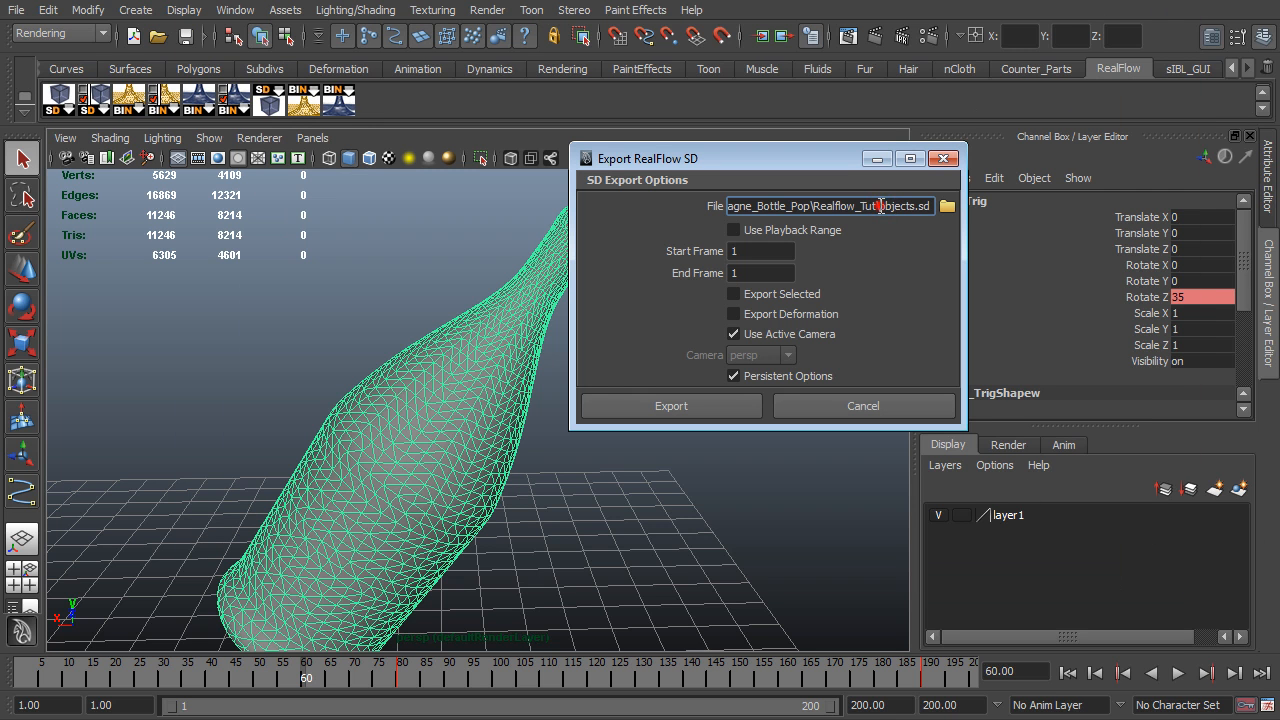
double_click(880, 205)
type("Bo")
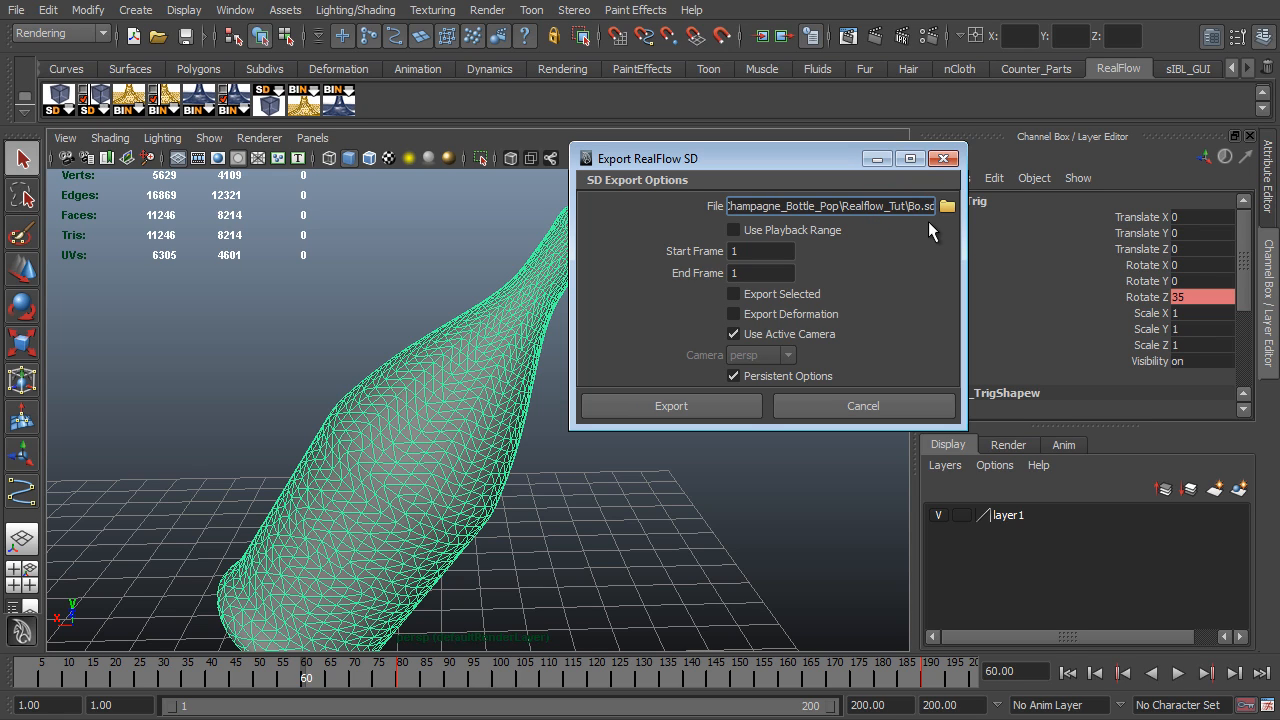
type("ttle_Full")
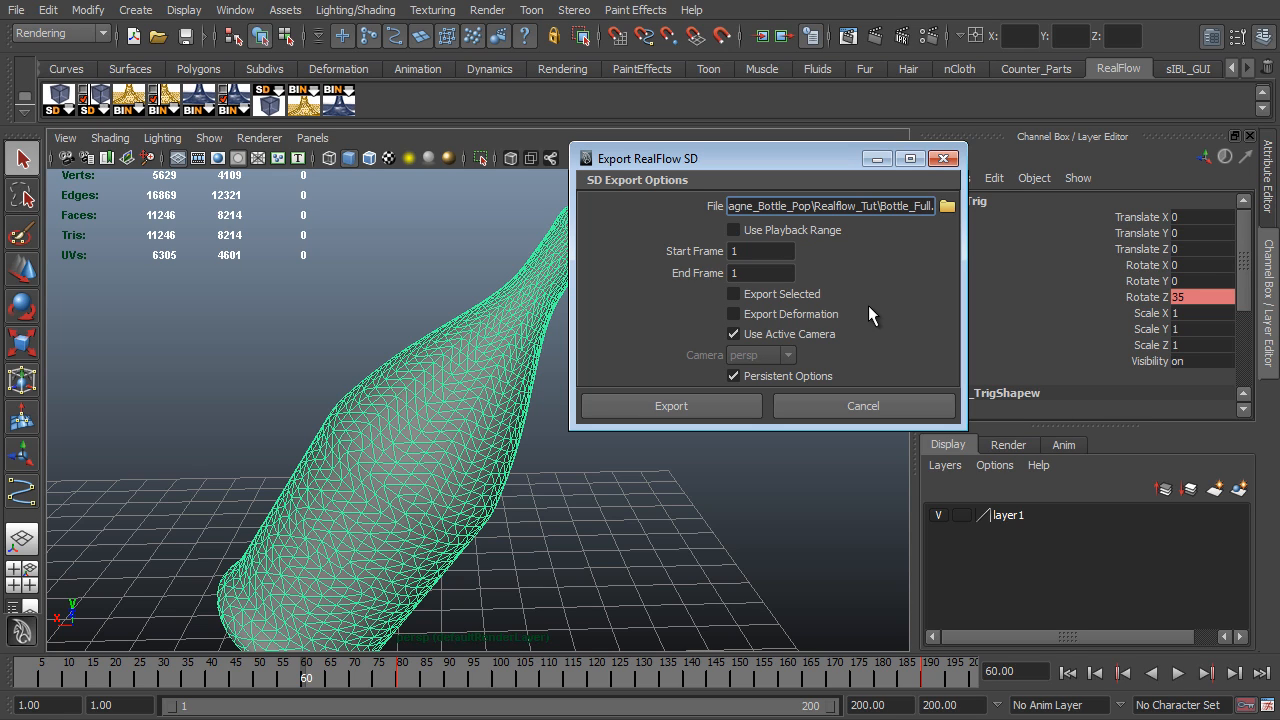
- Export only the selected bottle, using the full playback range
left_click(752, 251)
left_click(745, 272)
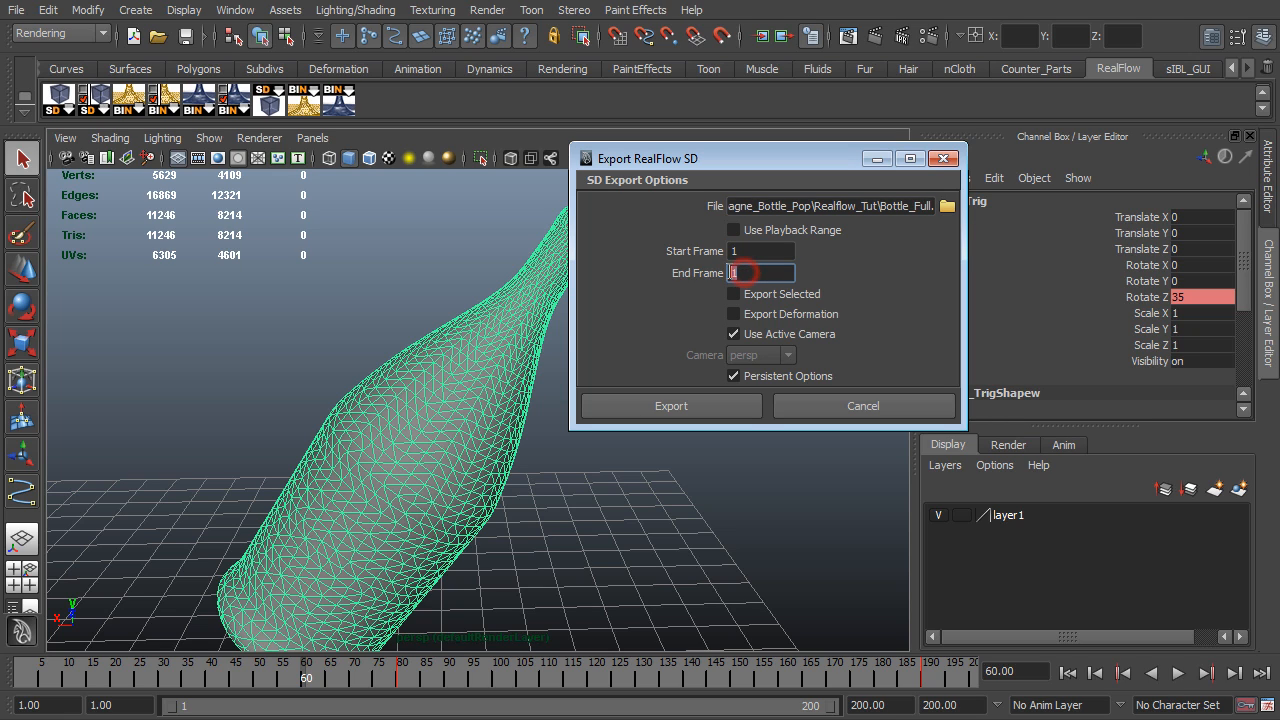
left_click(754, 253)
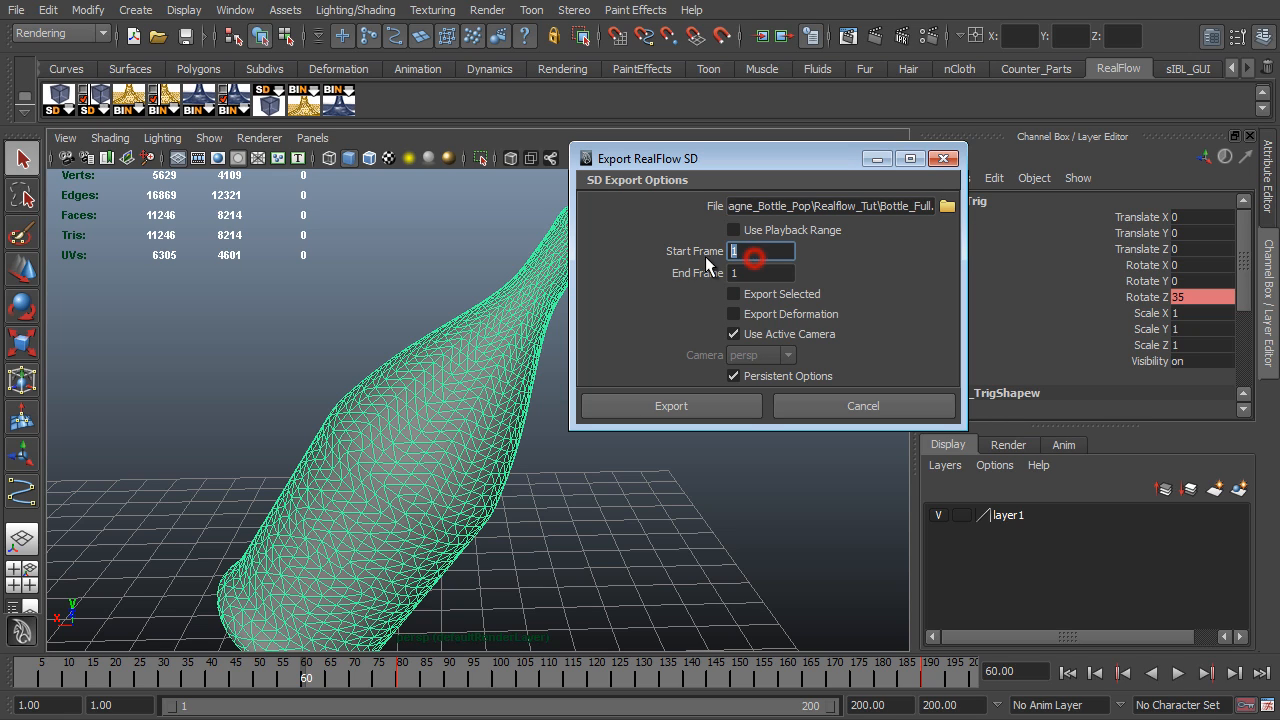
left_click(733, 230)
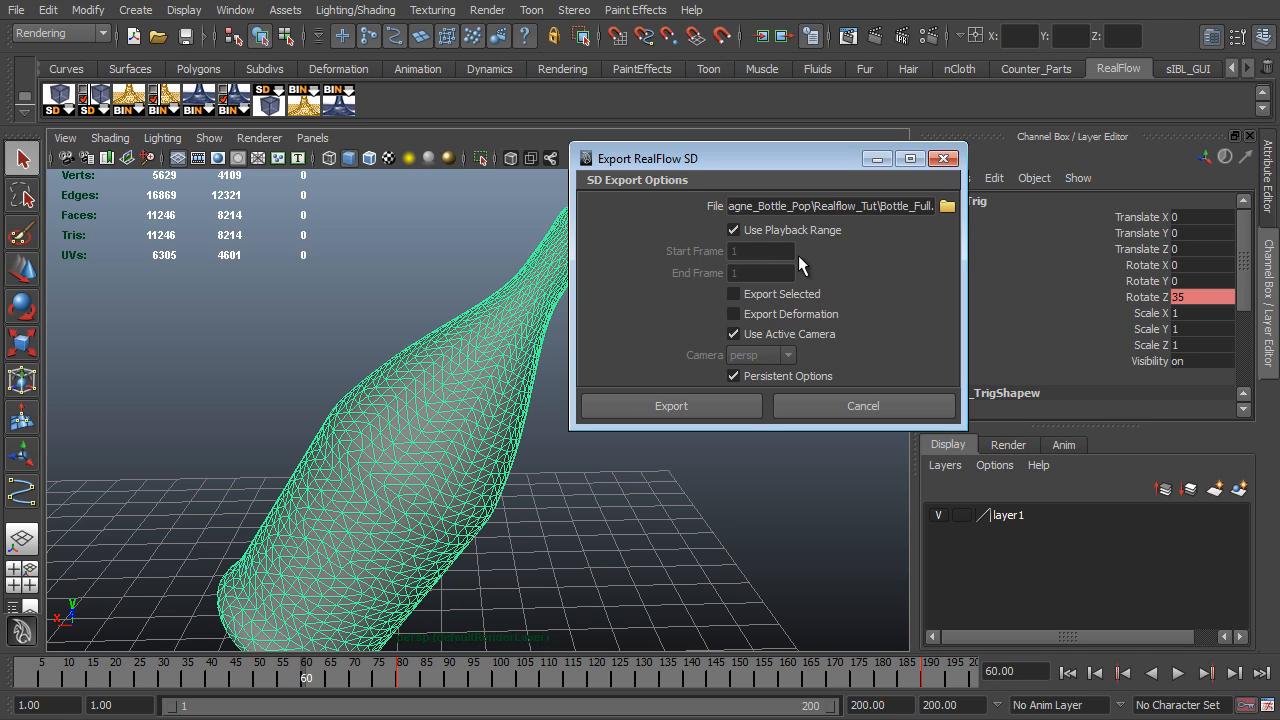
left_click(798, 293)
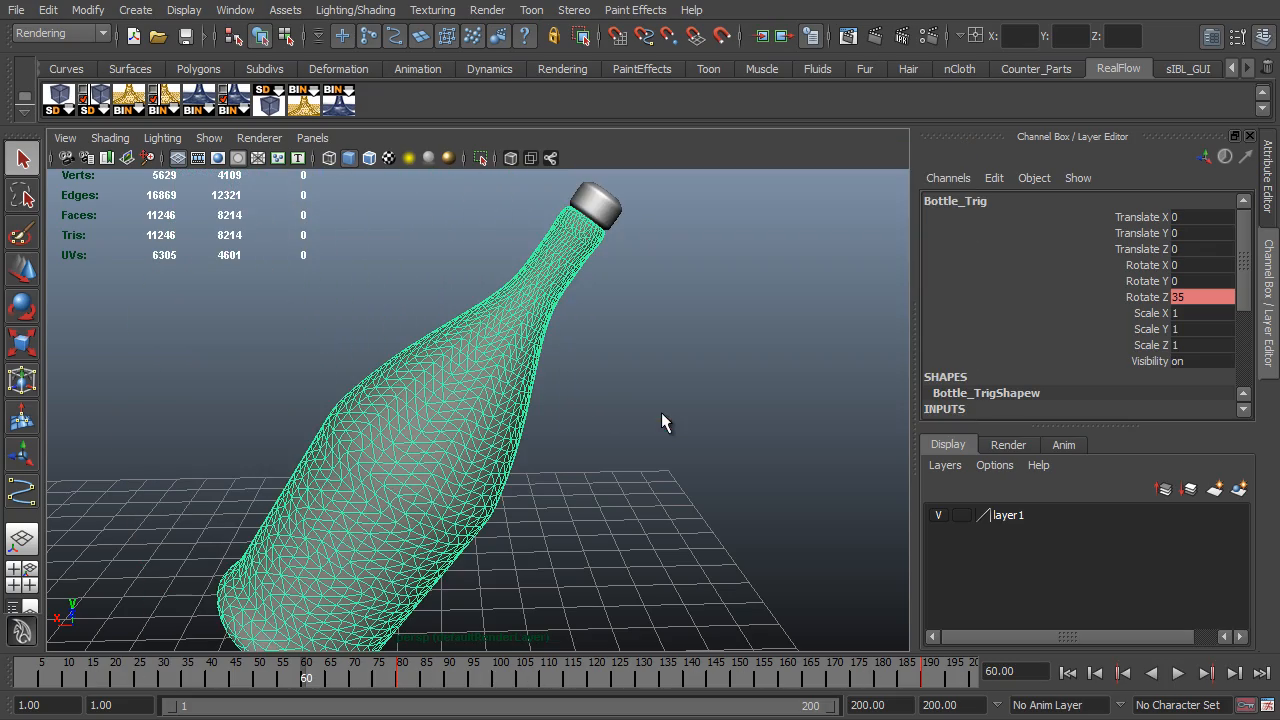
- Export the cork alone as an SD file named Cork, without the playback range, from frame 1 to frame 1
left_click(596, 230)
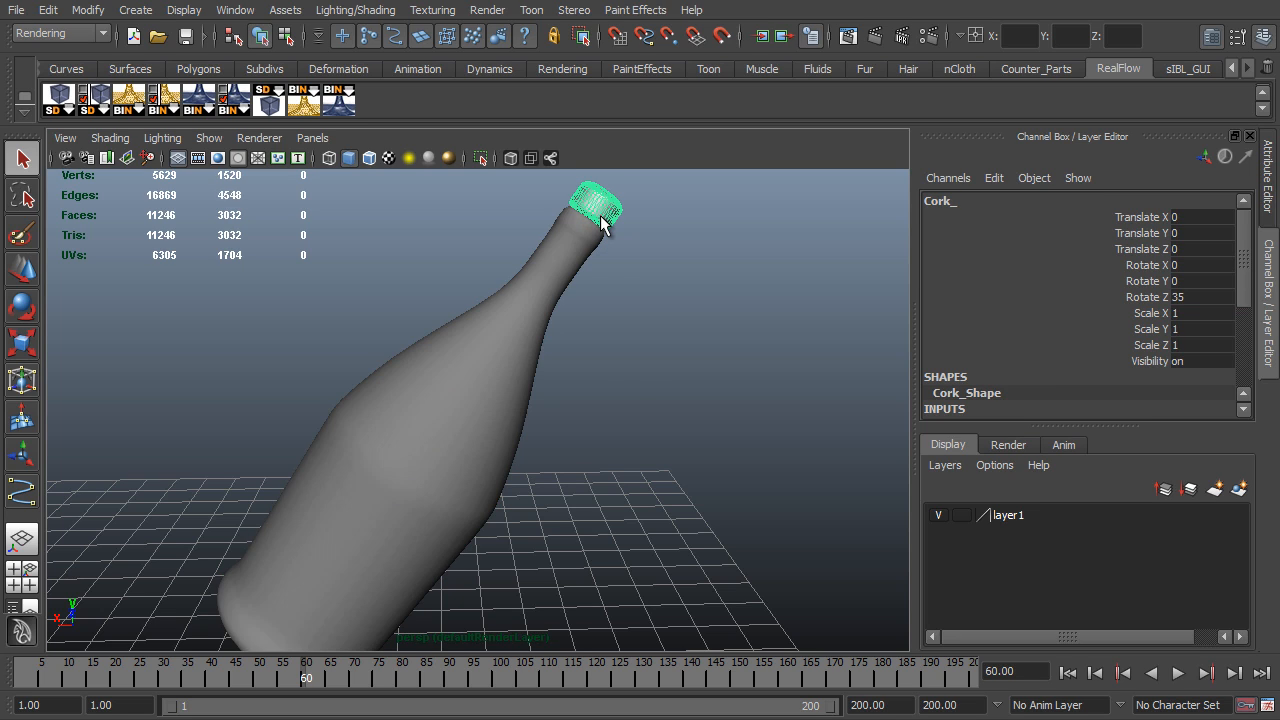
left_click(98, 108)
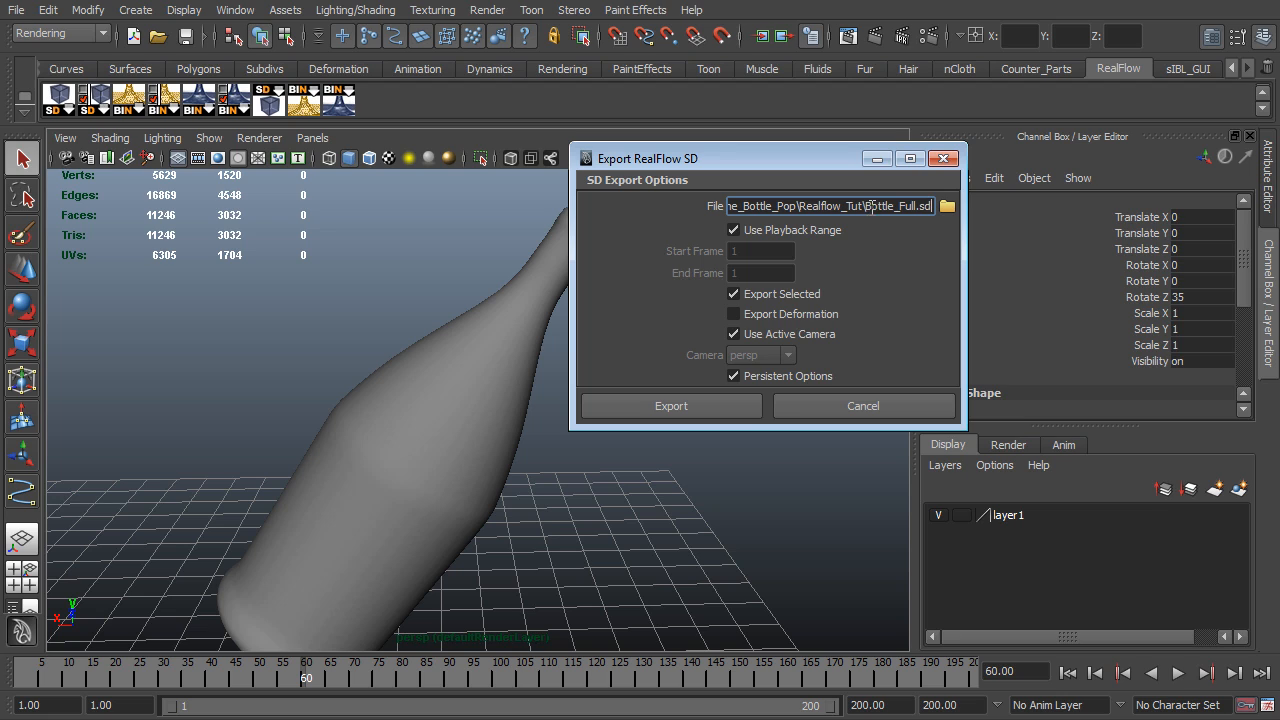
left_click_drag(868, 206, 917, 208)
type("Cork")
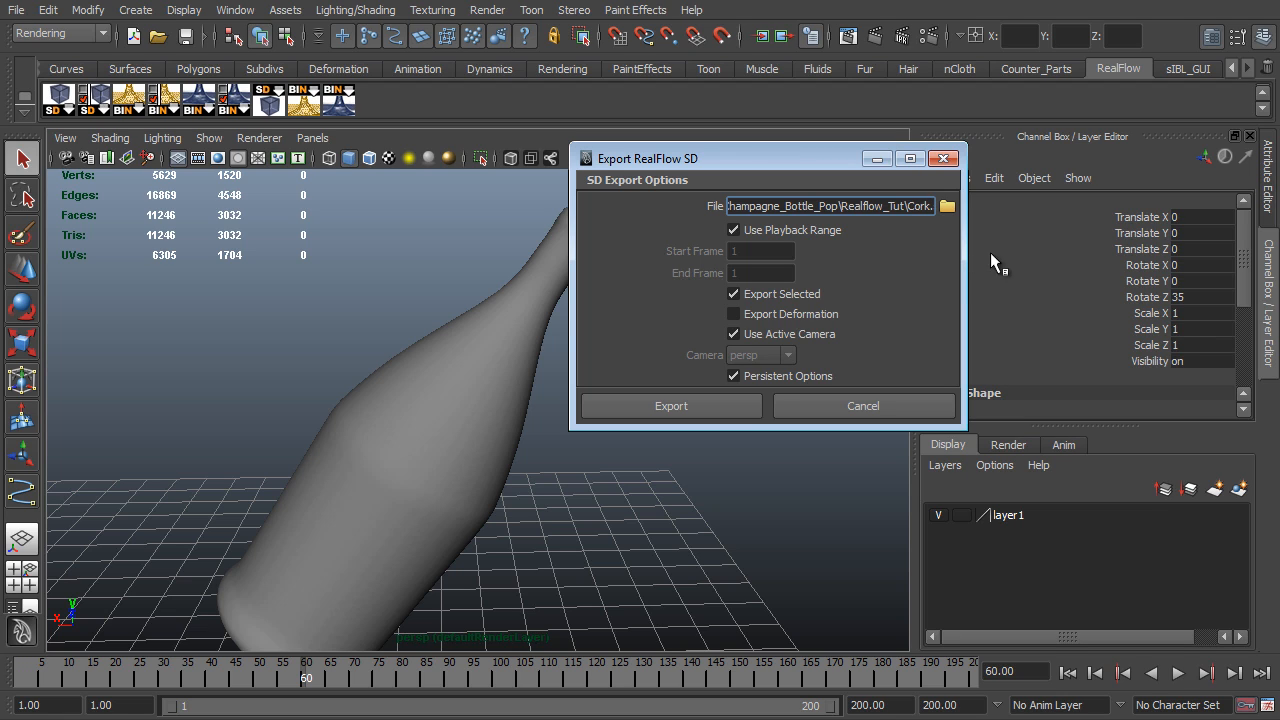
left_click(735, 231)
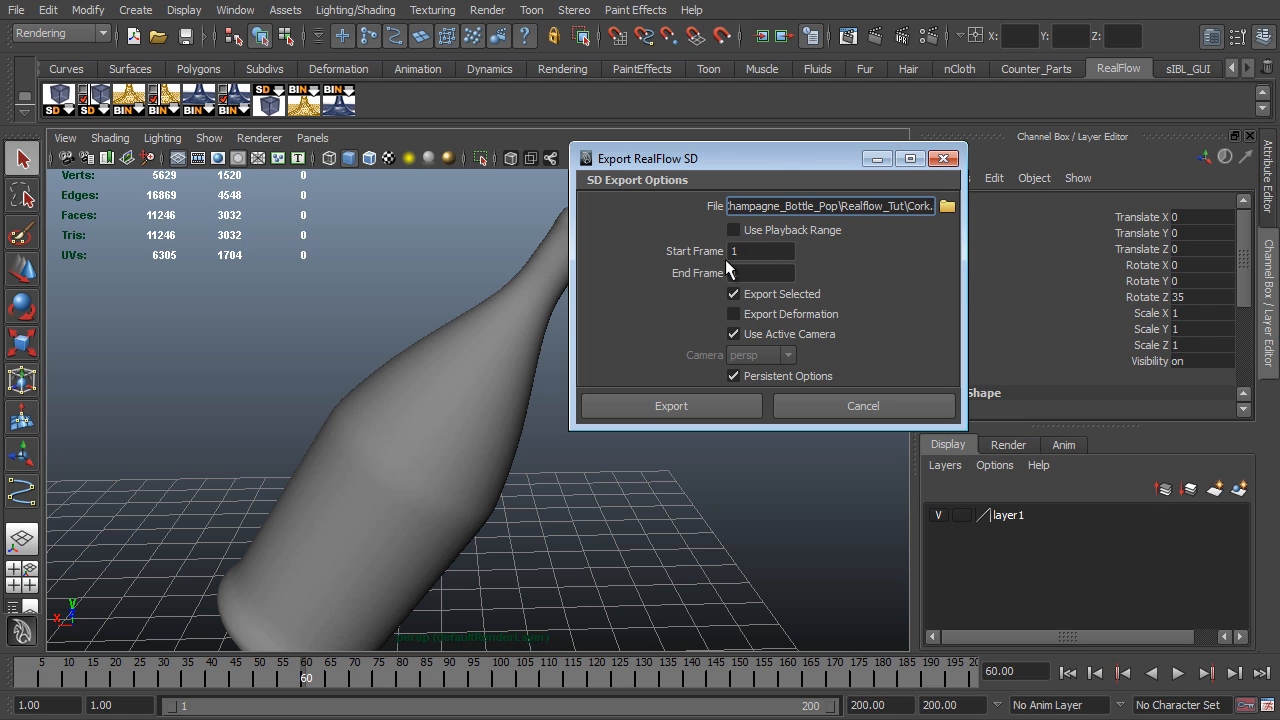
left_click(748, 251)
left_click(740, 272)
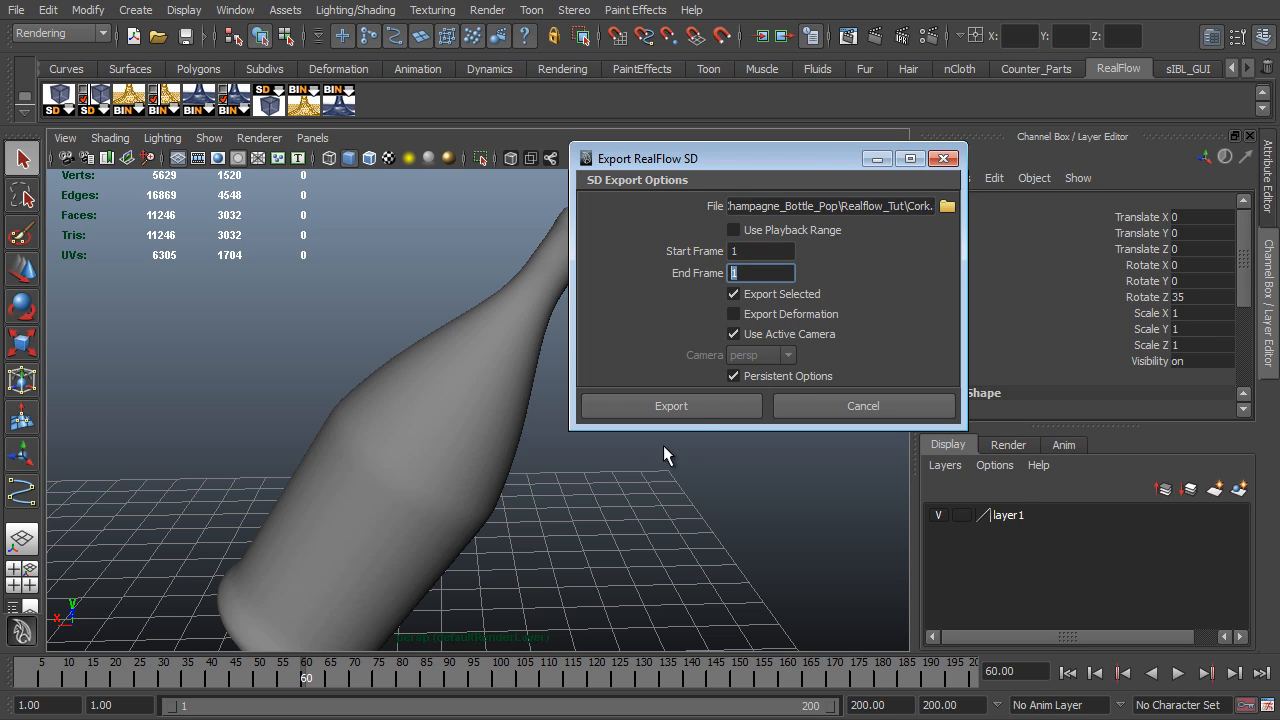
left_click(698, 409)
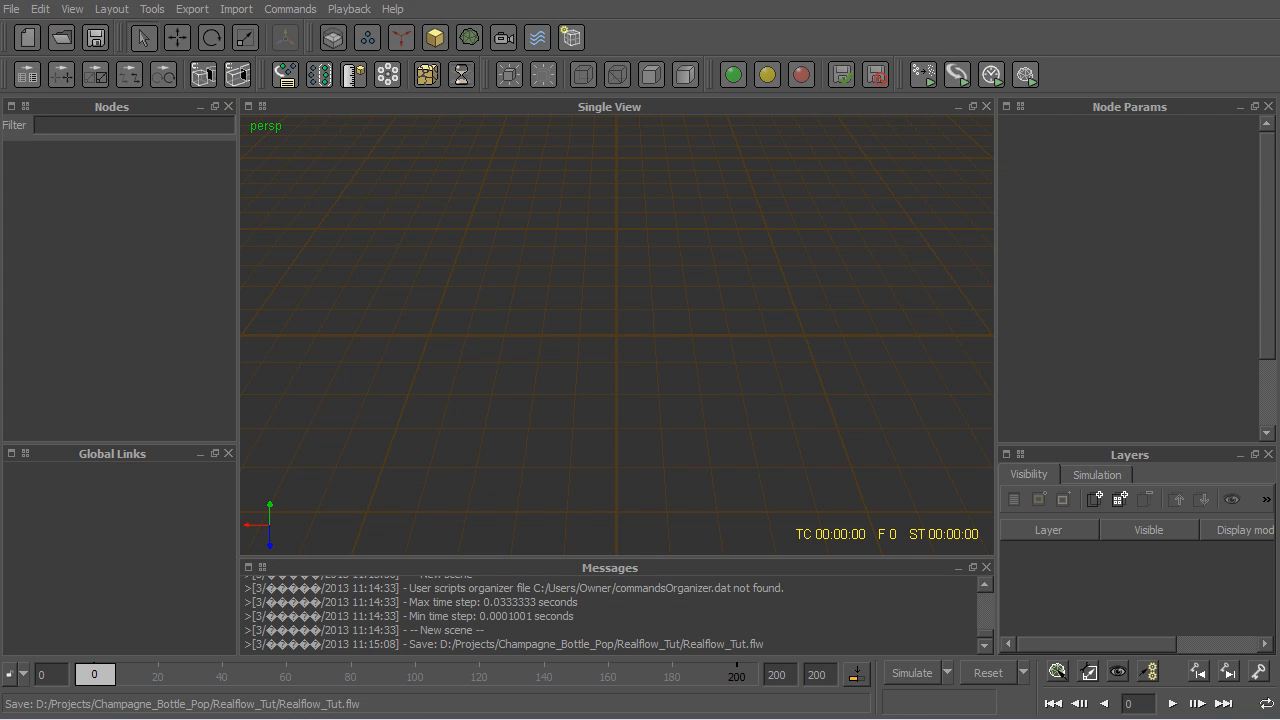
- Switch to RealFlow and import the object file Bottle_Full.sd from the project's objects folder
left_click(238, 10)
left_click(249, 33)
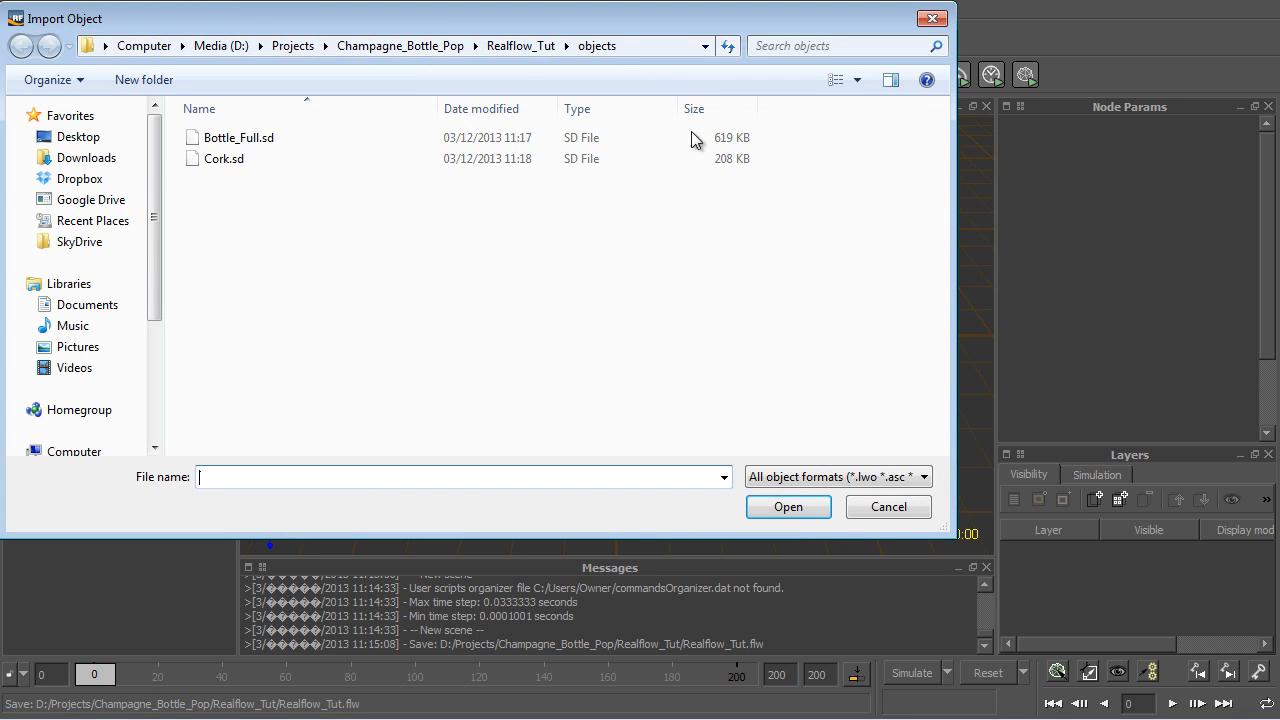
left_click(252, 139)
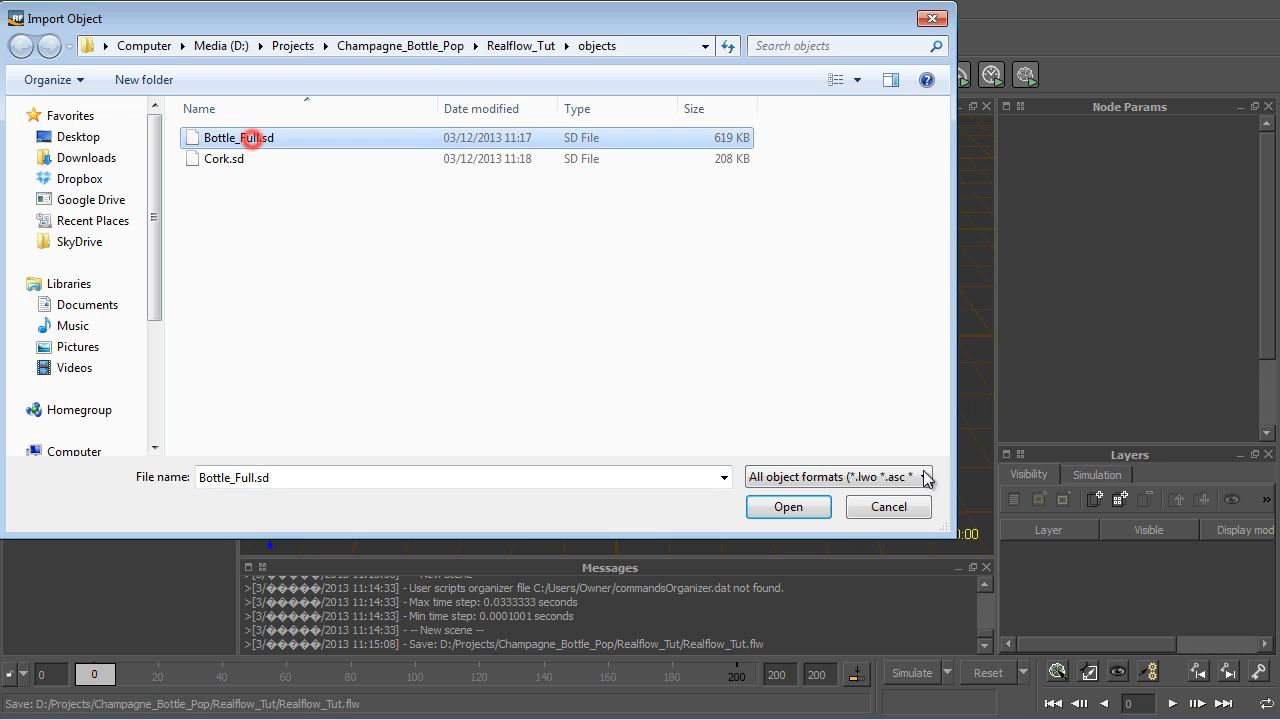
left_click(803, 510)
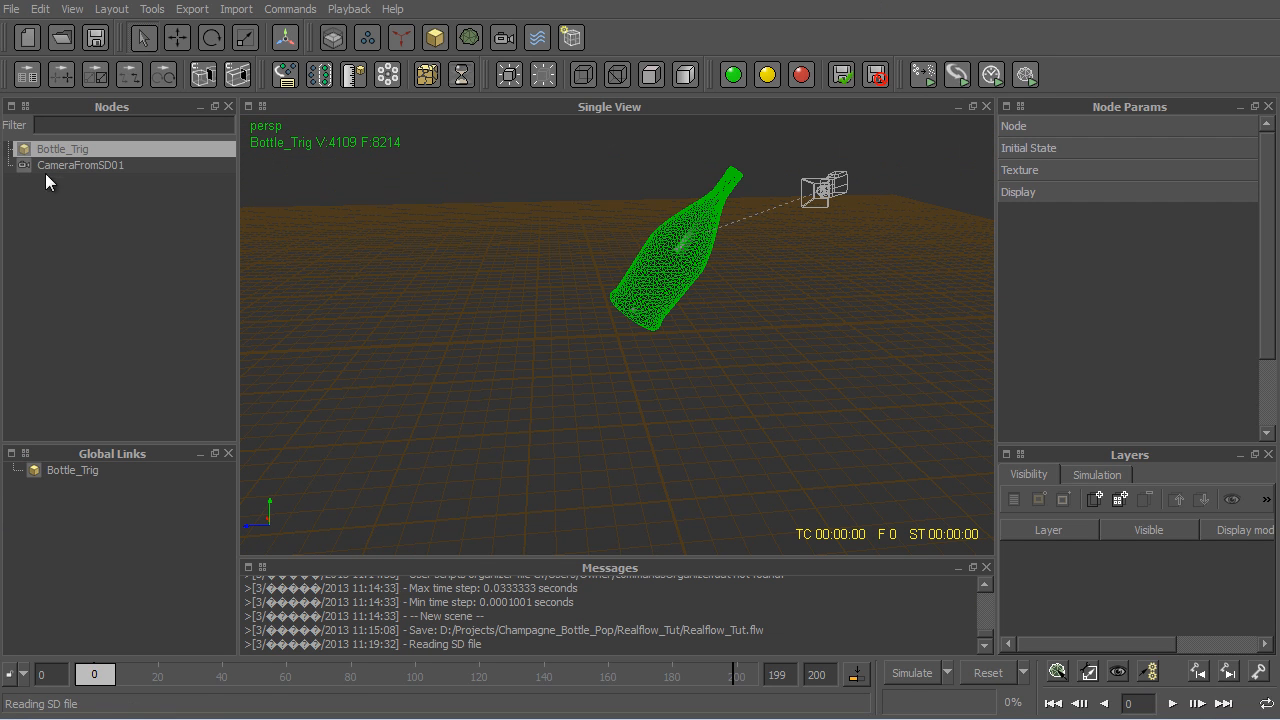
- Delete the imported camera CameraFromSD01 and select the Bottle_Trig node
left_click(130, 167)
key("Delete")
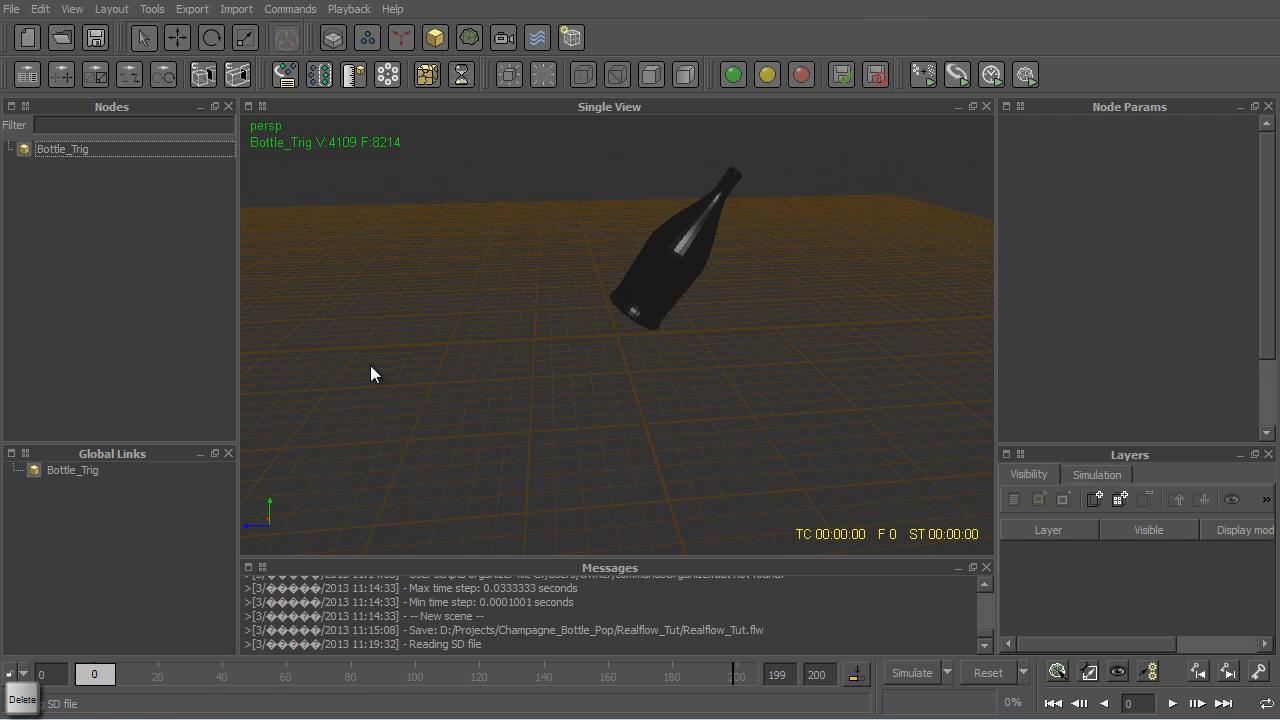
left_click(60, 148)
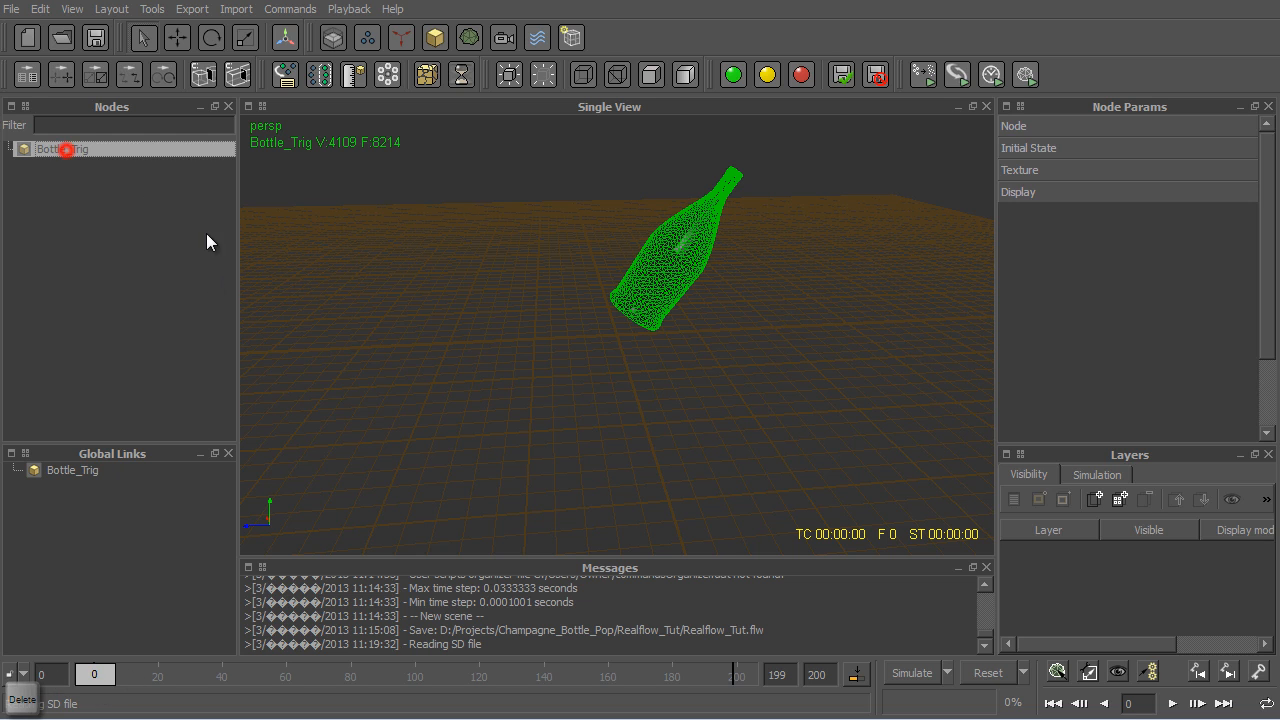
- Expand the Node parameters of Bottle_Trig and check the bottle at the start of the timeline
left_click(1047, 127)
mouse_move(100, 683)
left_mouse_down()
mouse_move(780, 694)
mouse_move(340, 690)
mouse_move(800, 670)
mouse_move(94, 688)
left_mouse_up()
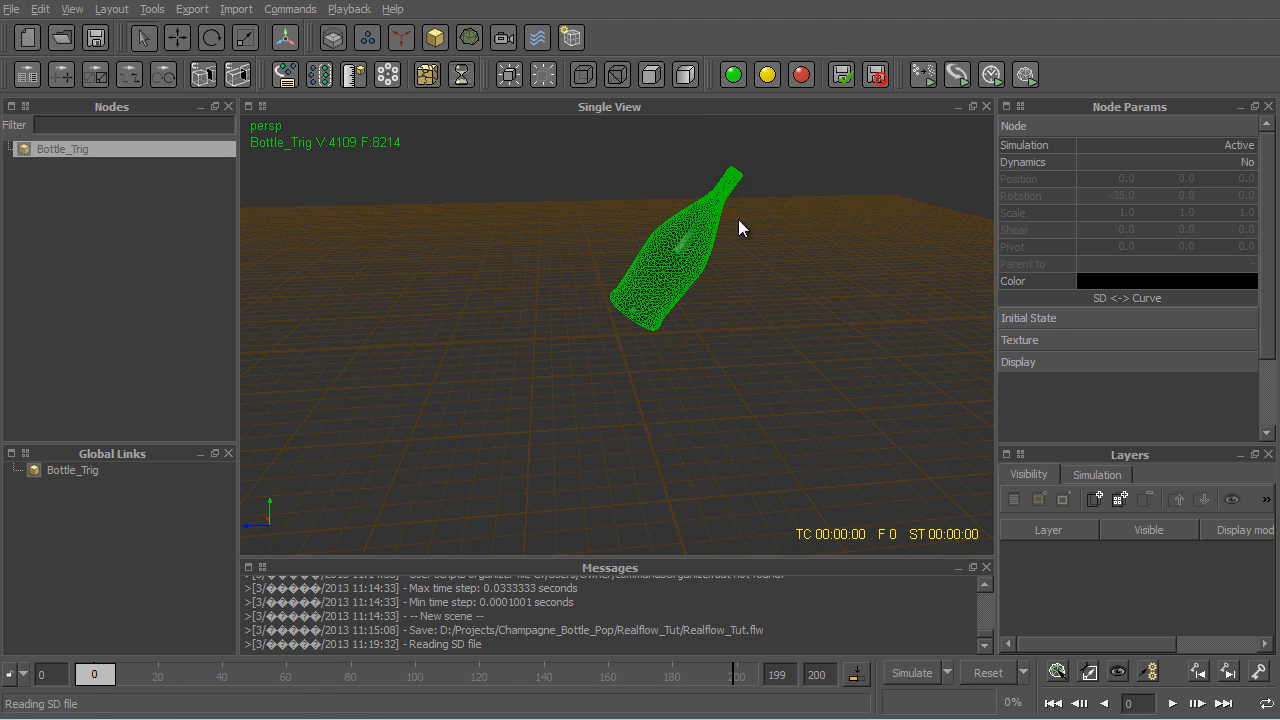
- Import Cork.sd from the objects folder, accepting deletion of the loaded SD objects, and delete the imported camera CameraFromSD04
left_click(238, 10)
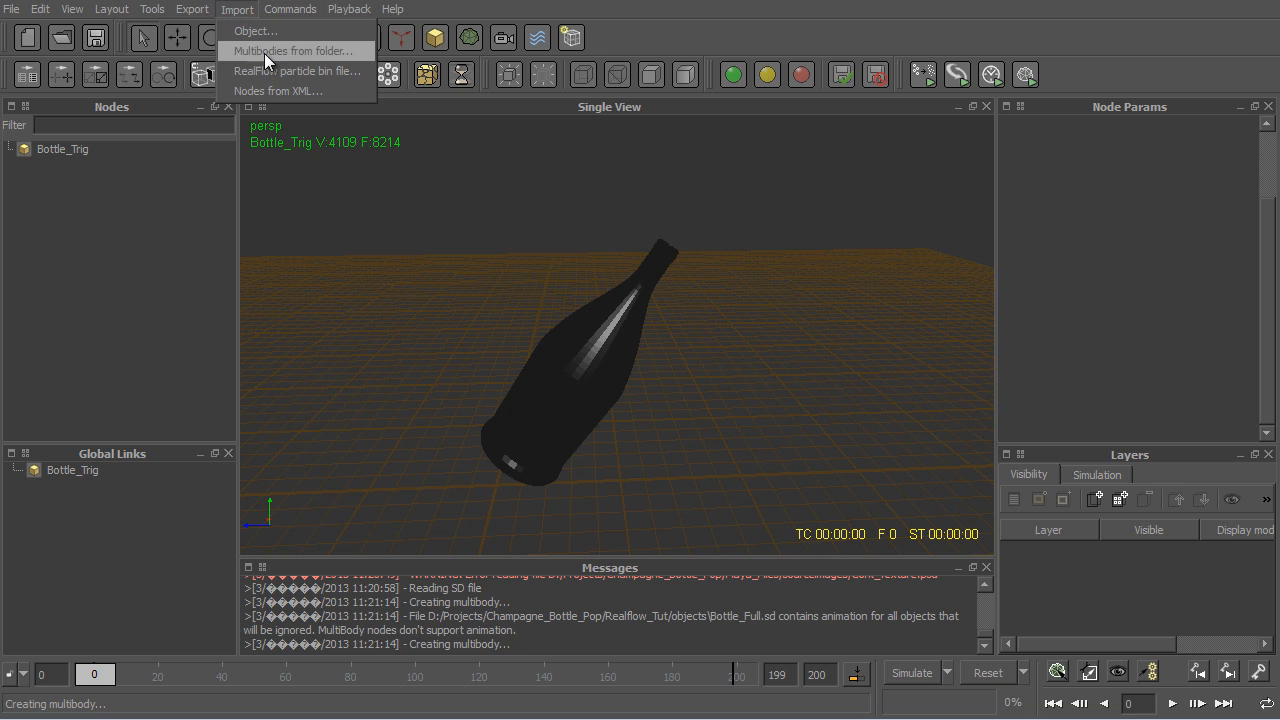
left_click(258, 31)
left_click(214, 166)
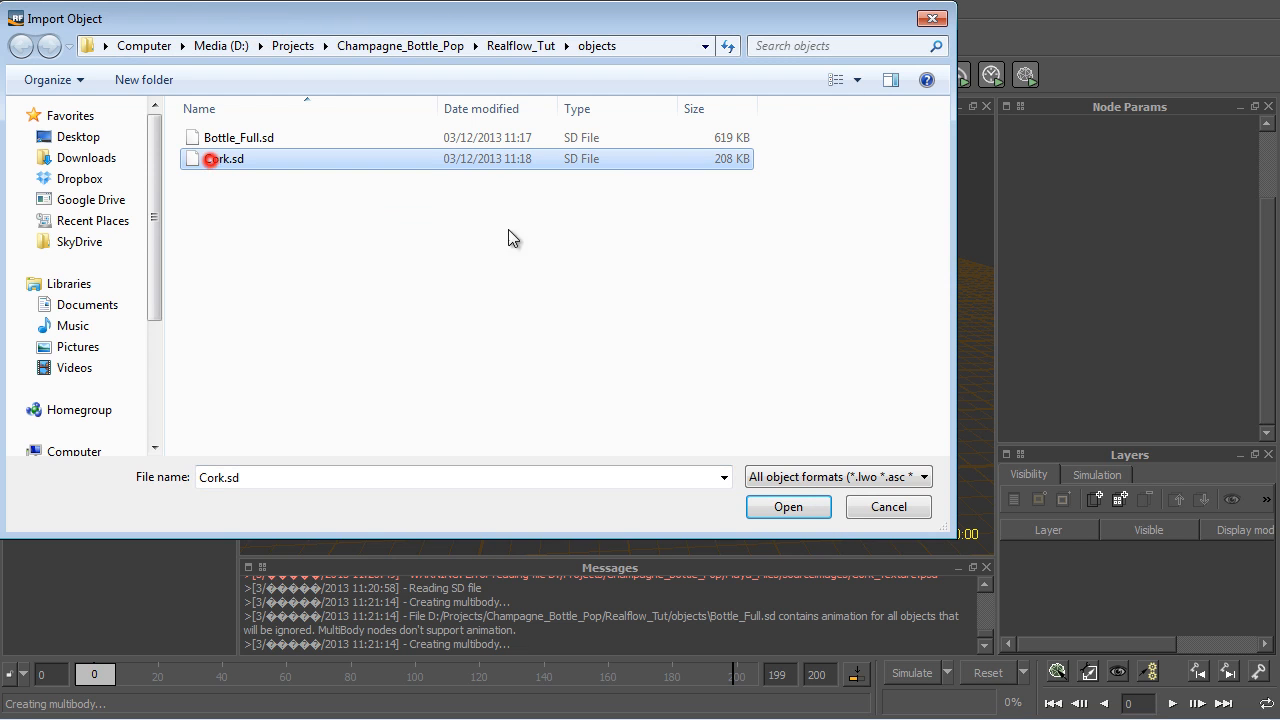
left_click(788, 507)
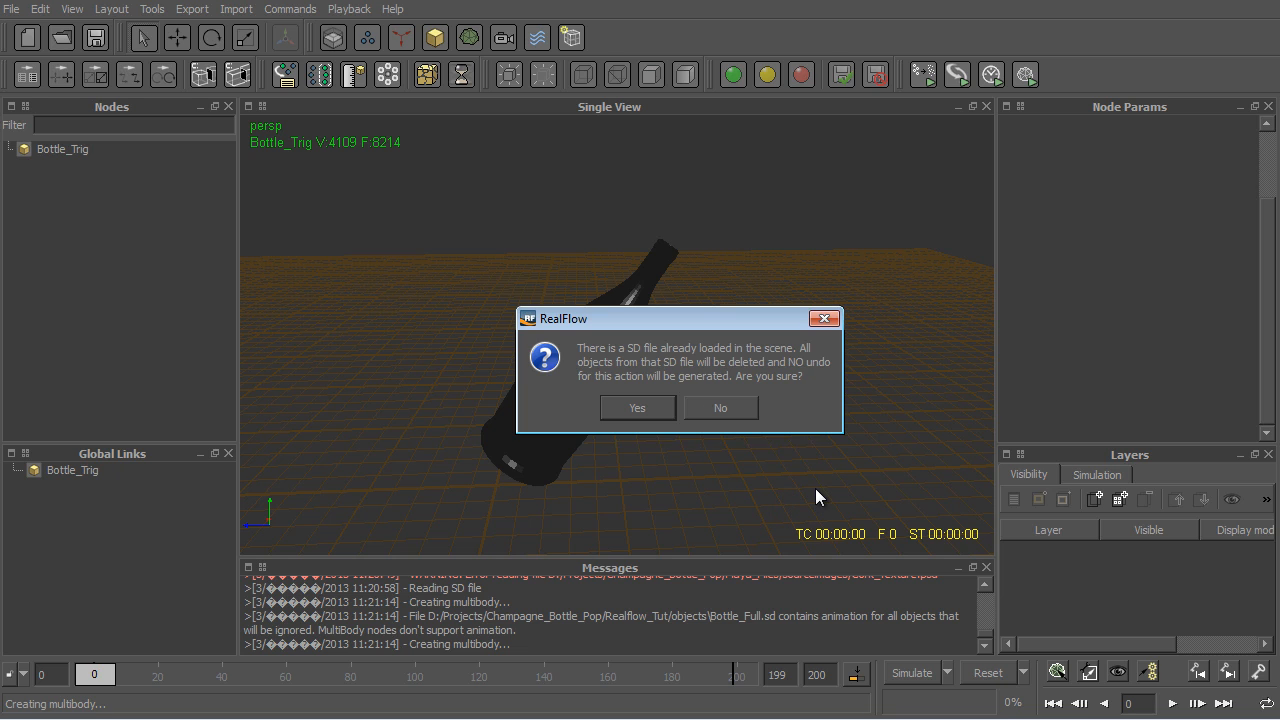
left_click(633, 398)
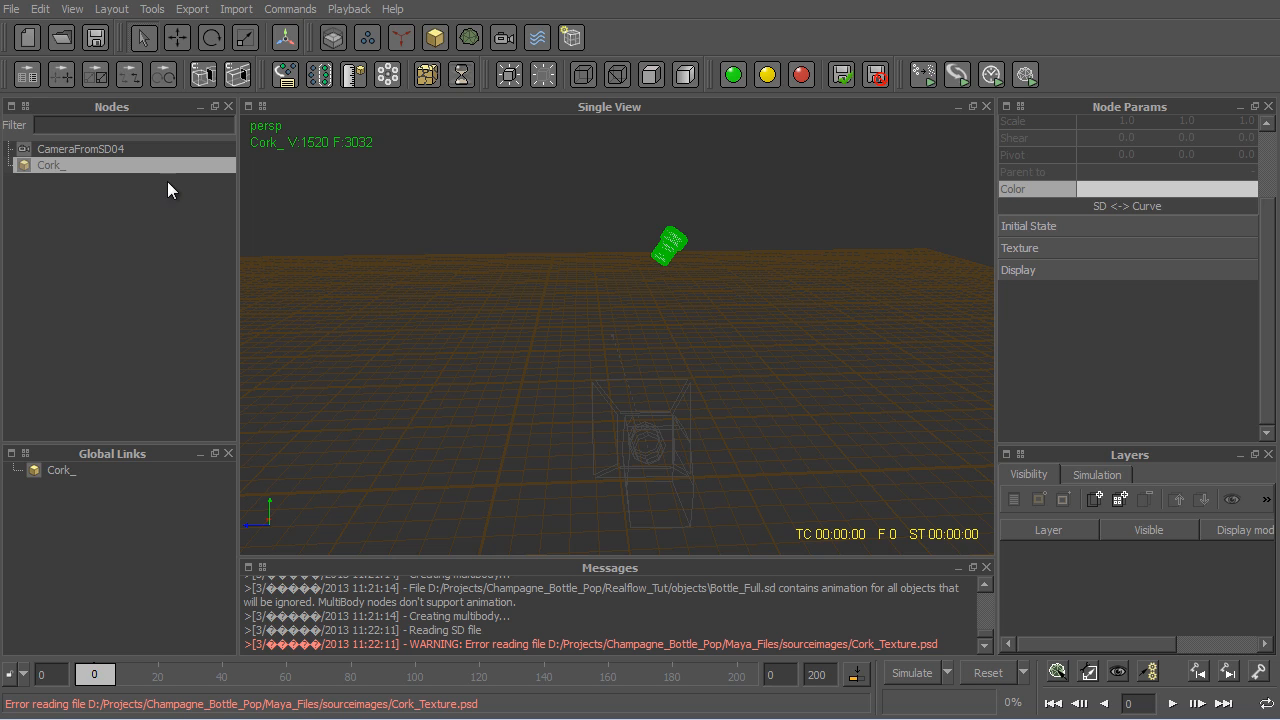
left_click(76, 148, "ctrl")
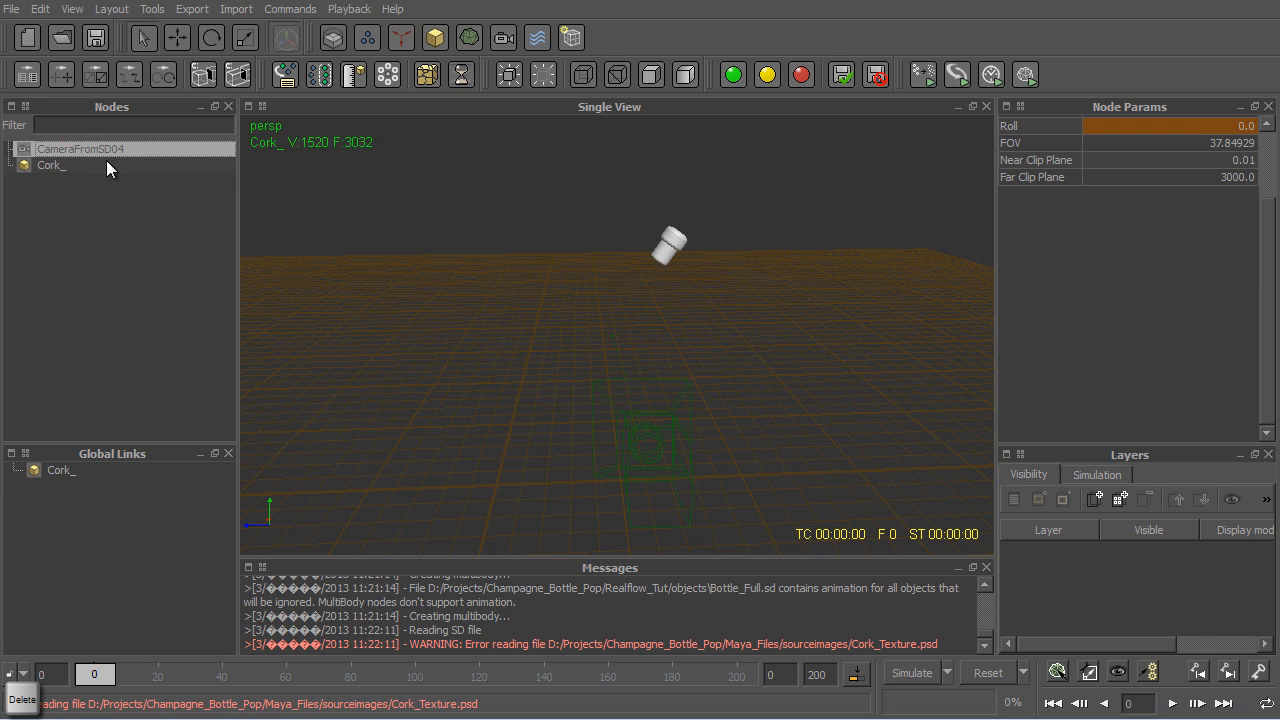
key("Delete")
- Import Bottle_Full.sd into the scene again and delete the imported camera CameraFromSD01
left_click(236, 9)
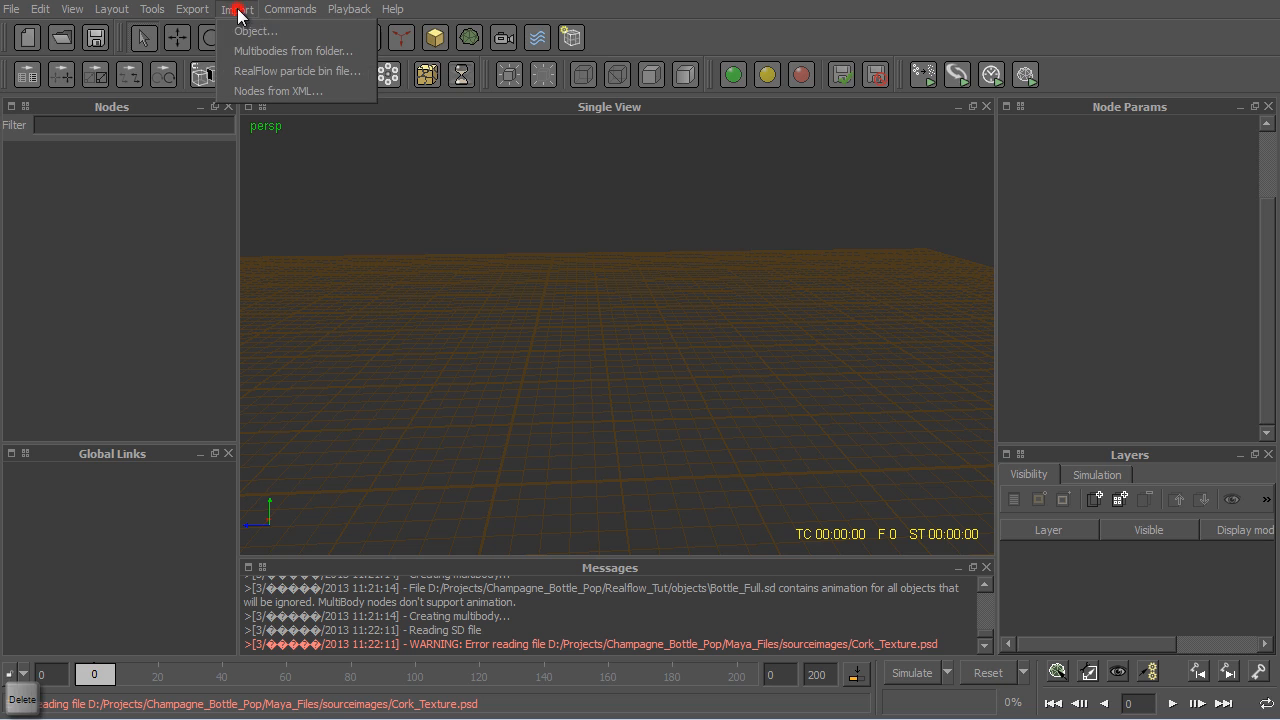
left_click(272, 48)
double_click(266, 134)
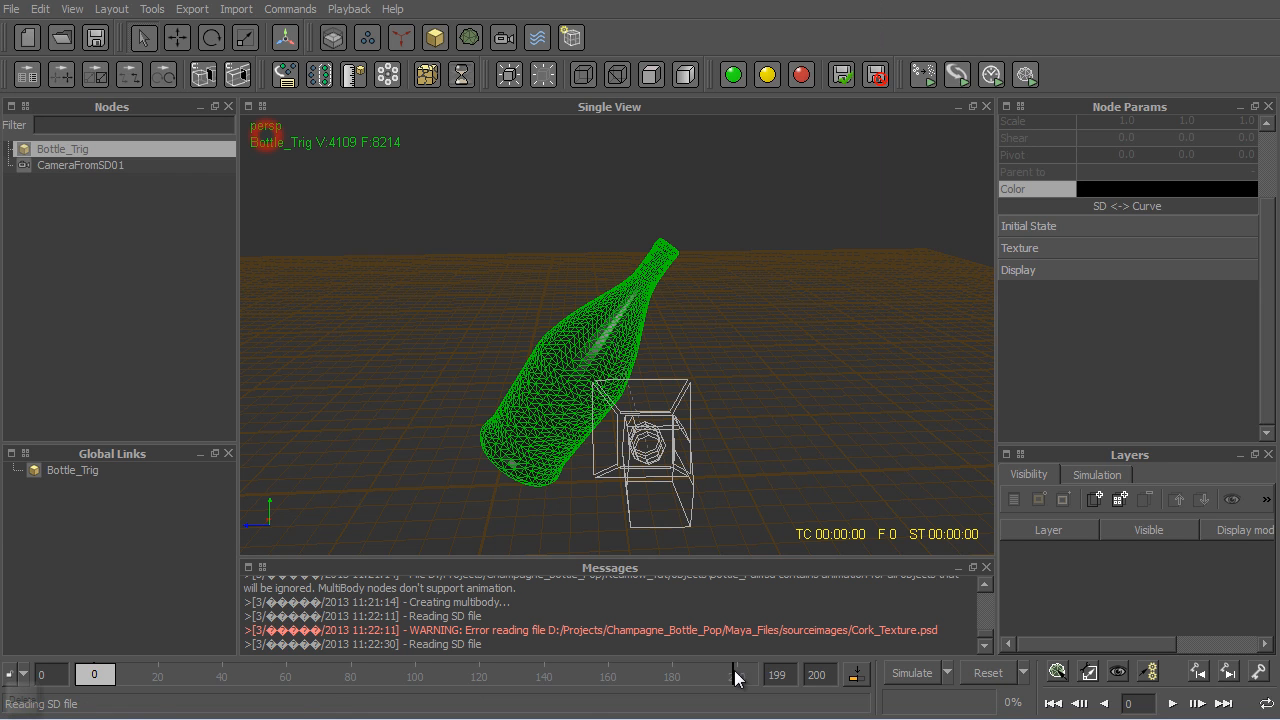
left_click(79, 166)
key("Delete")
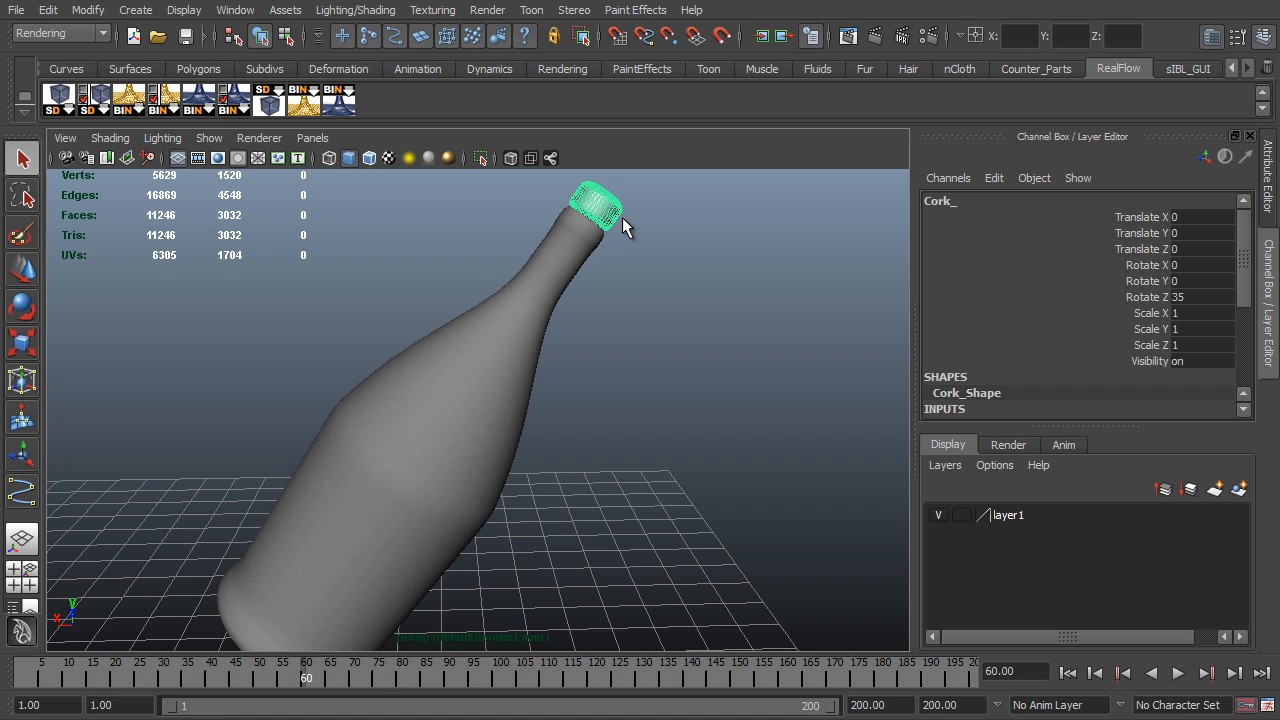
- Switch to Maya and start an export of the selected cork with the file type OBJexport
left_click(16, 10)
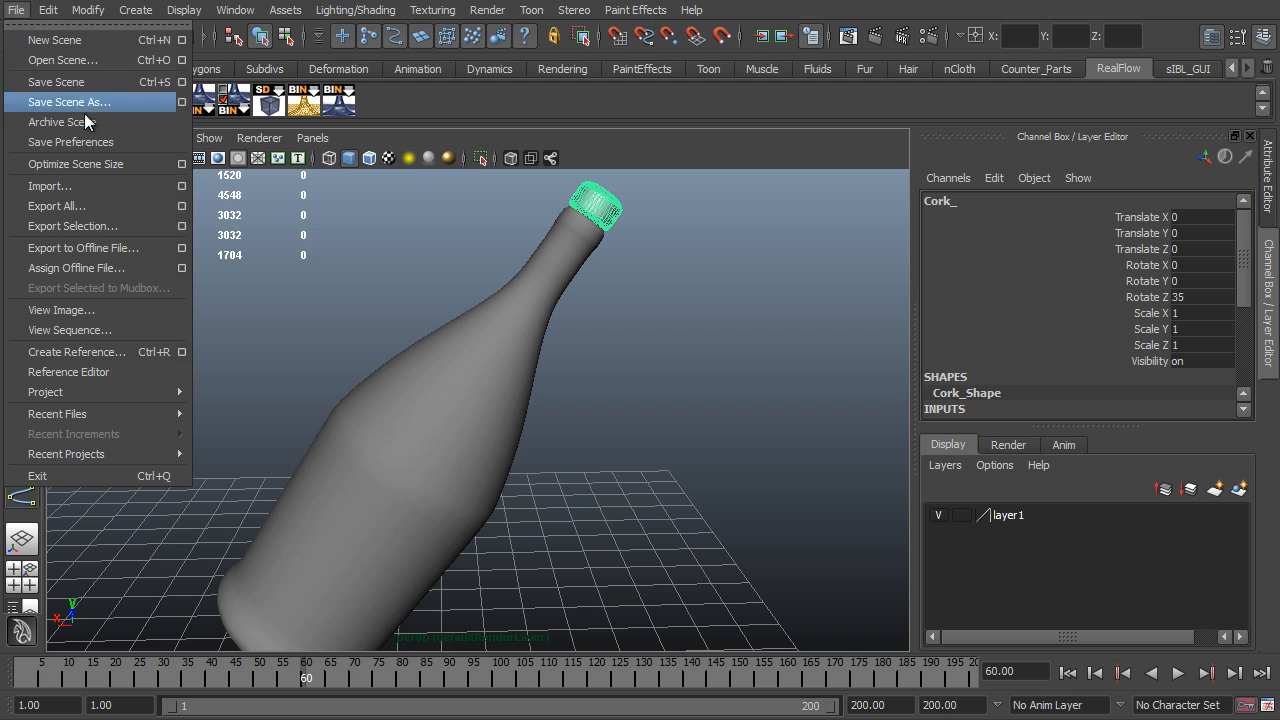
left_click(181, 226)
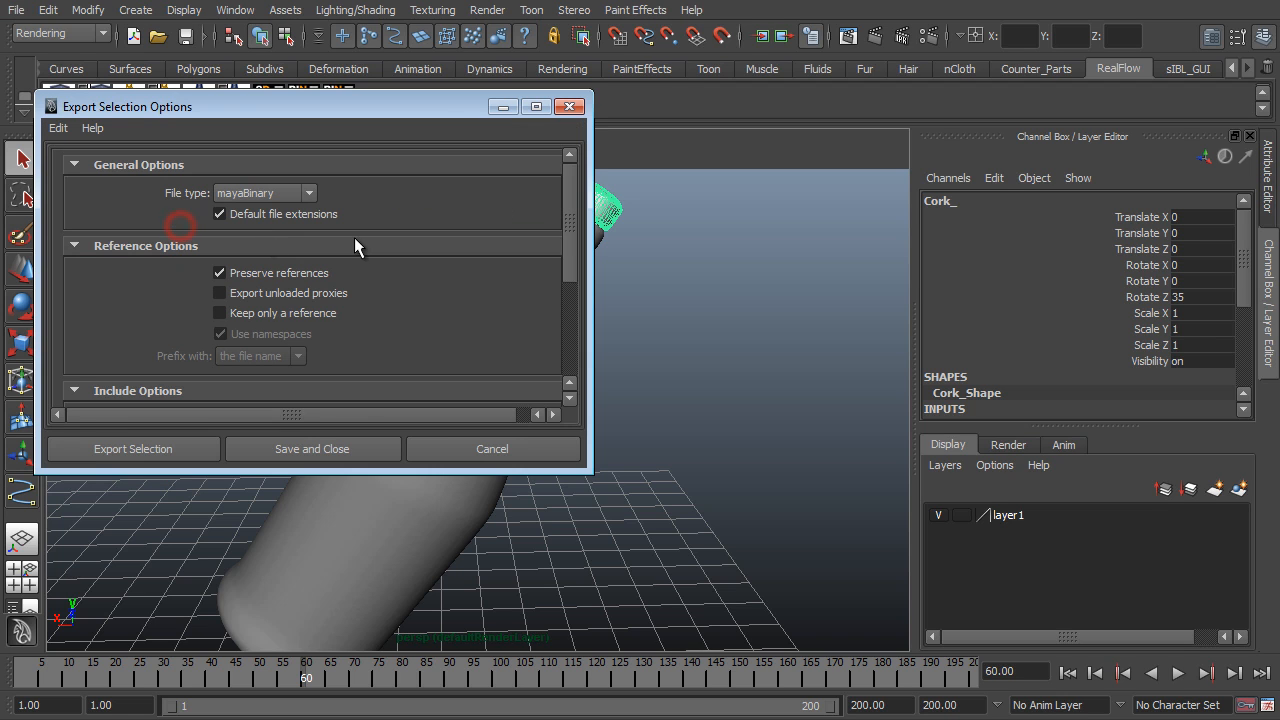
left_click(291, 201)
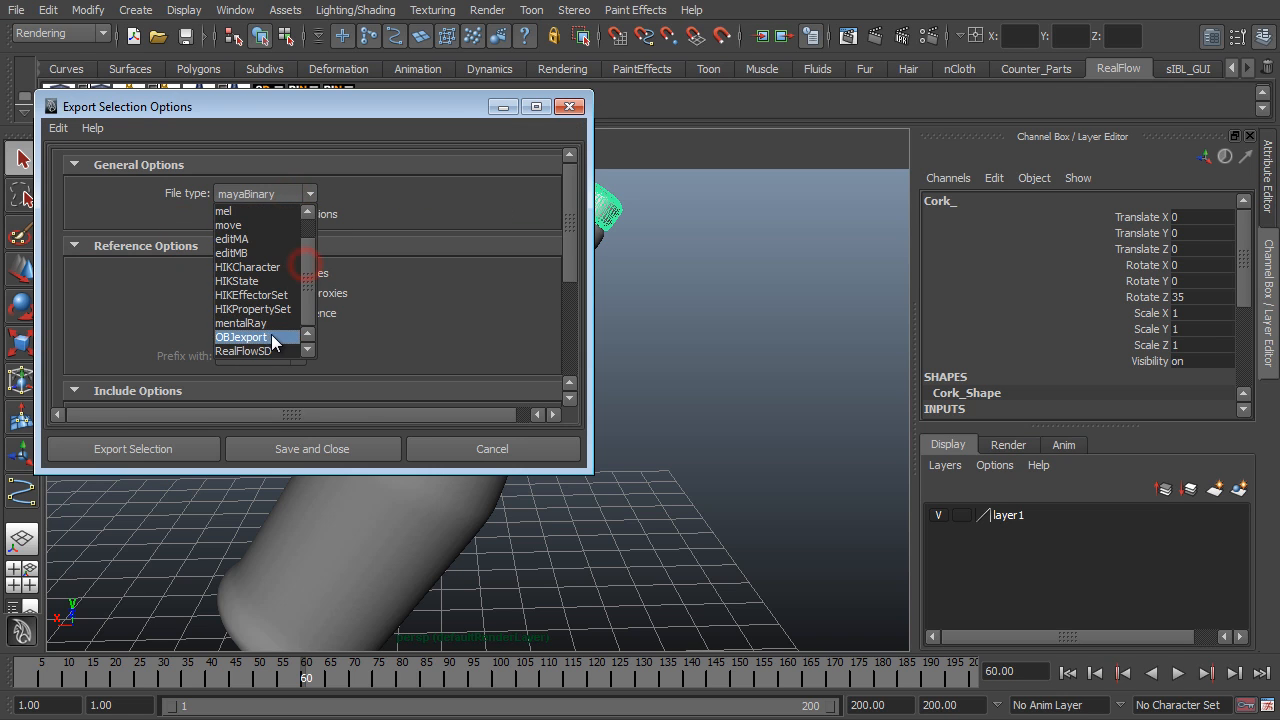
left_click(262, 338)
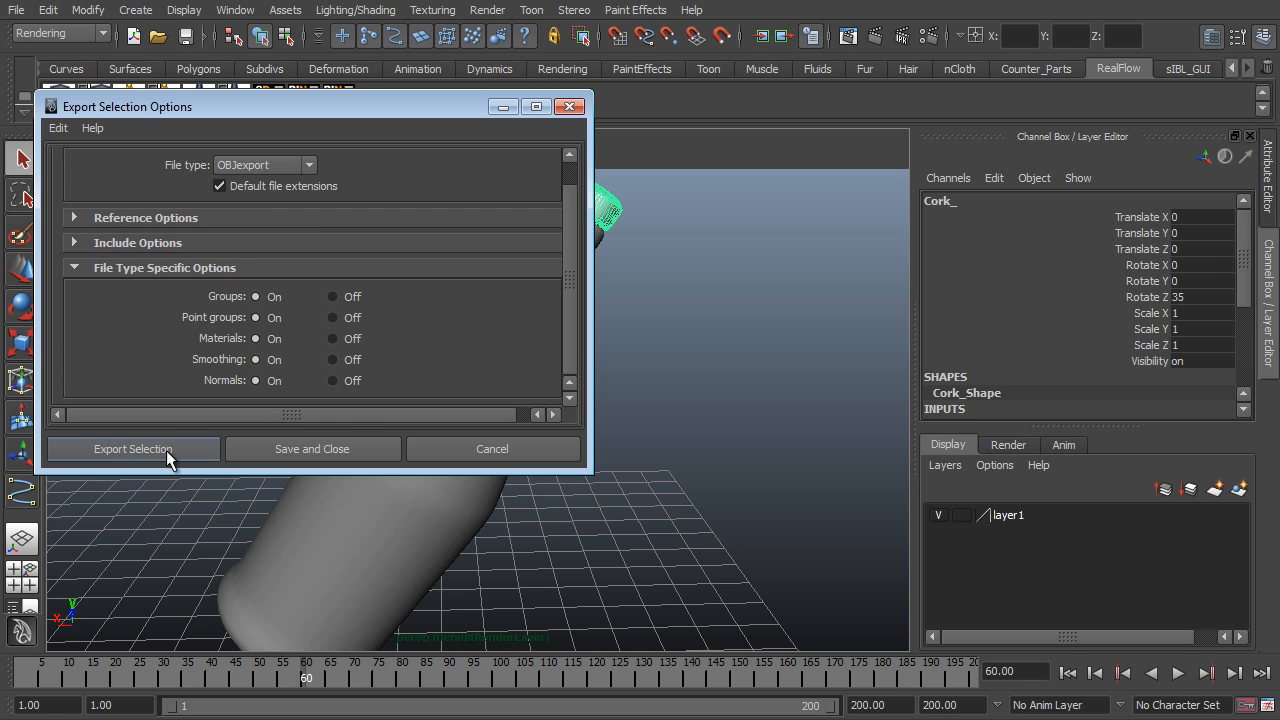
left_click(160, 450)
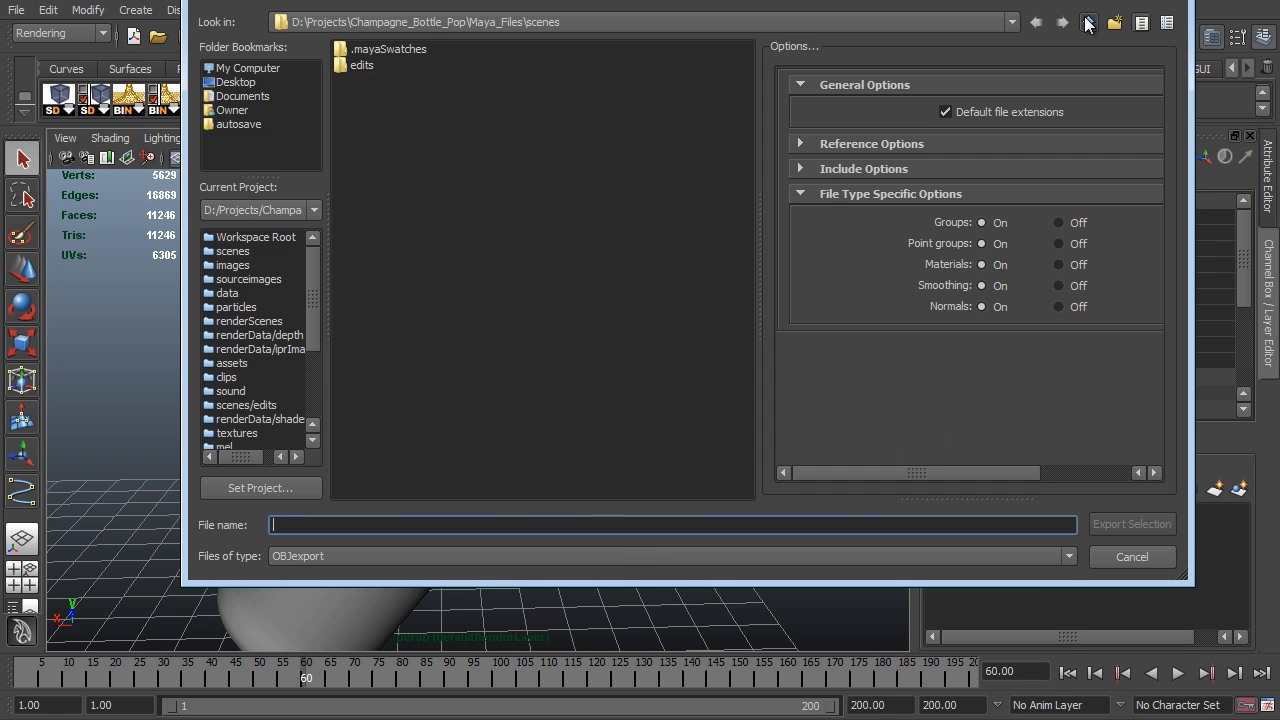
- Export the cork as an OBJ file named Cork into the objects folder of the Realflow_Tut project
left_click(1088, 22)
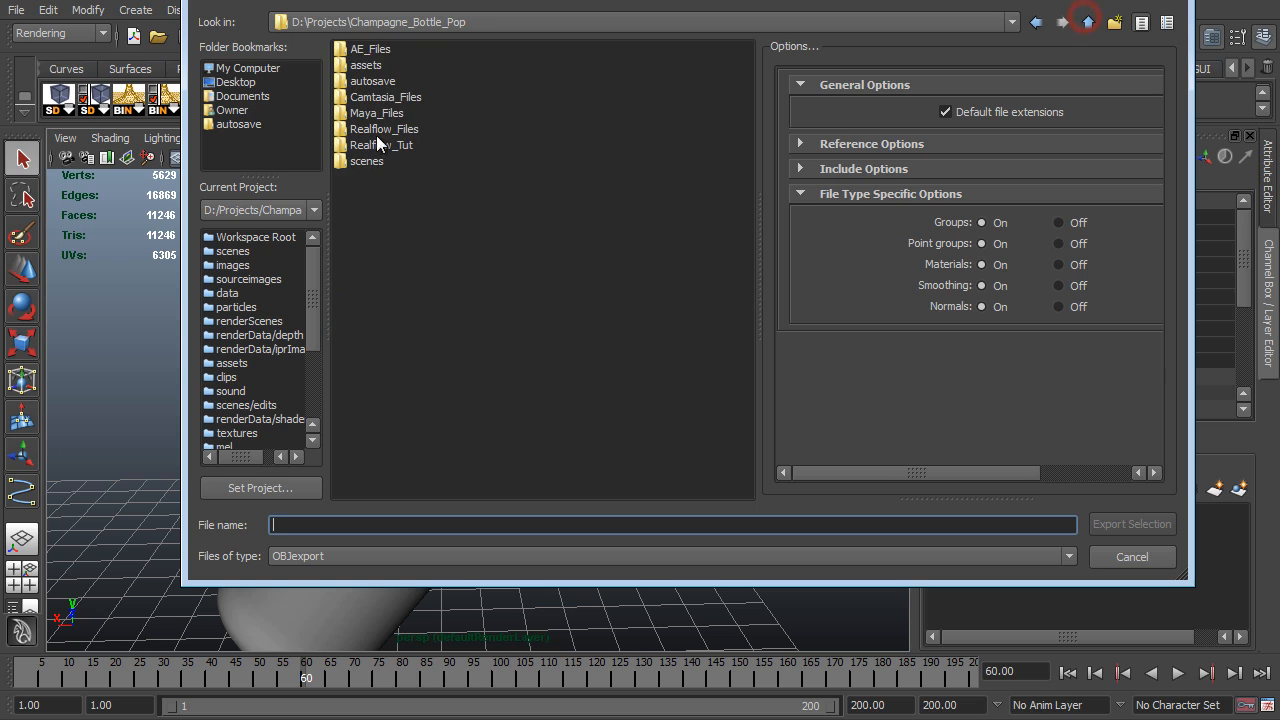
double_click(388, 145)
double_click(368, 97)
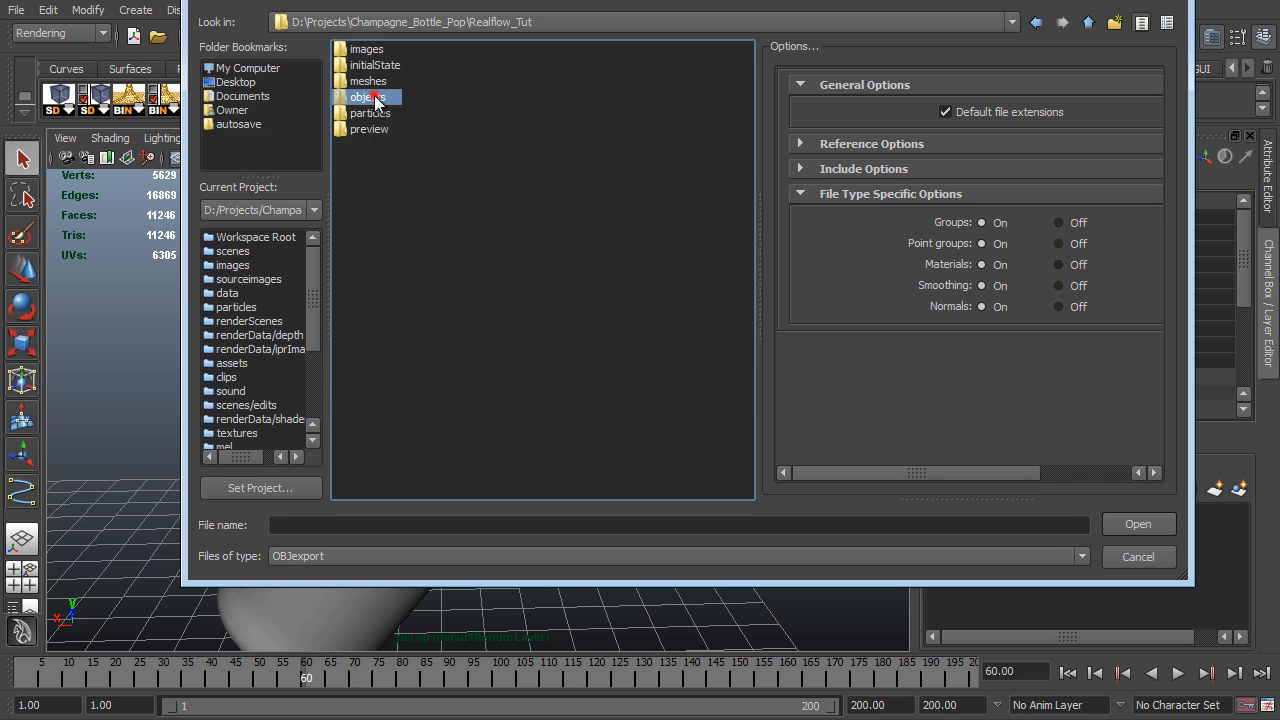
left_click(474, 525)
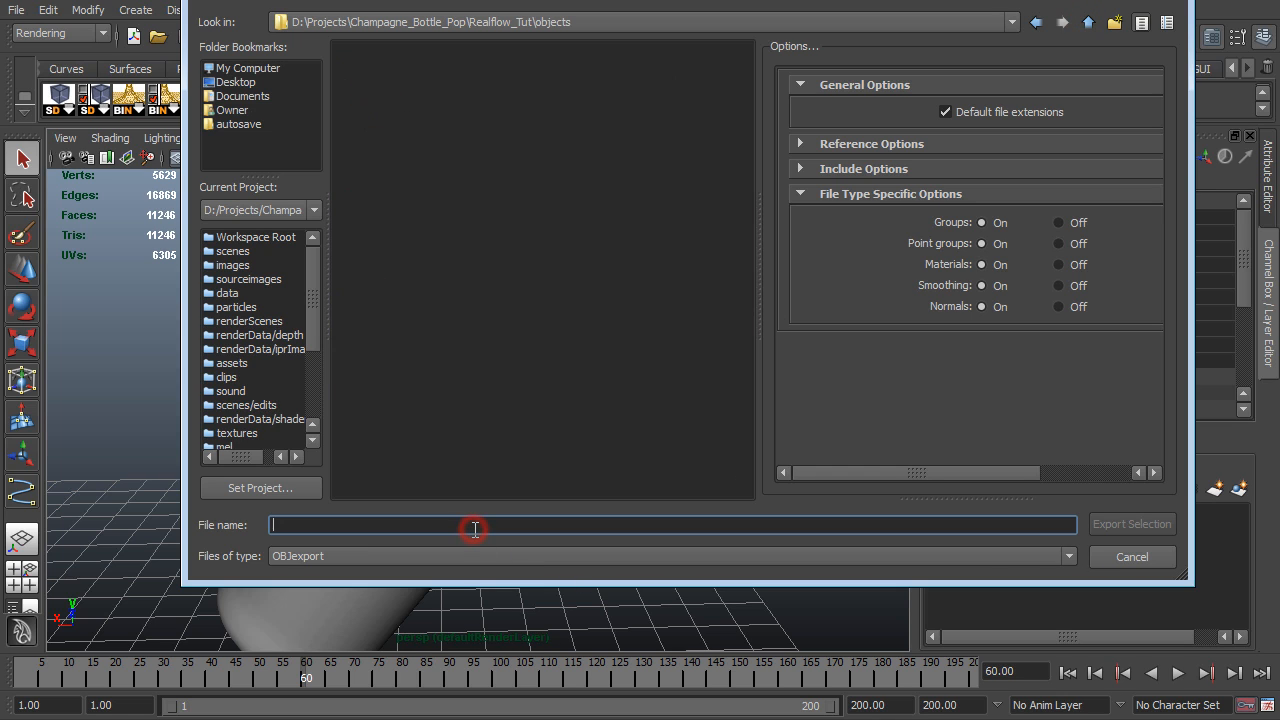
type("cork")
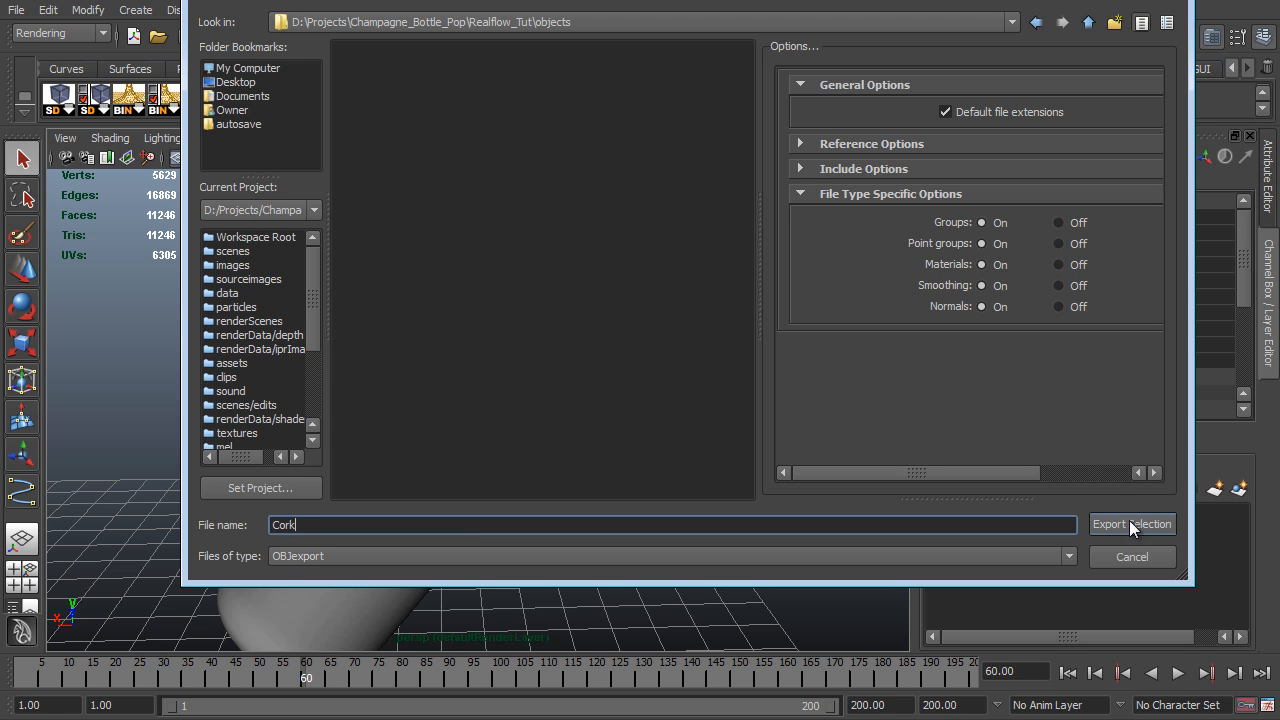
left_click(1131, 527)
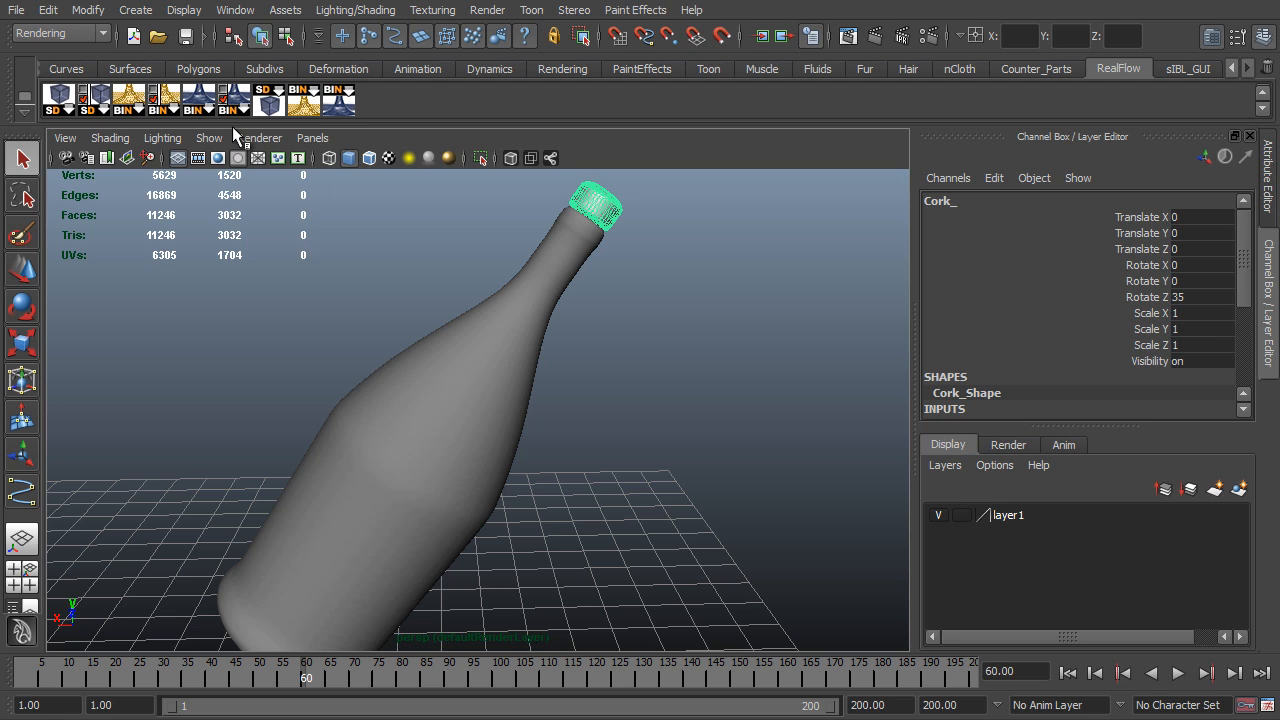
- Open Maya's Plug-in Manager to examine the plug-ins
left_click(243, 12)
mouse_move(370, 128)
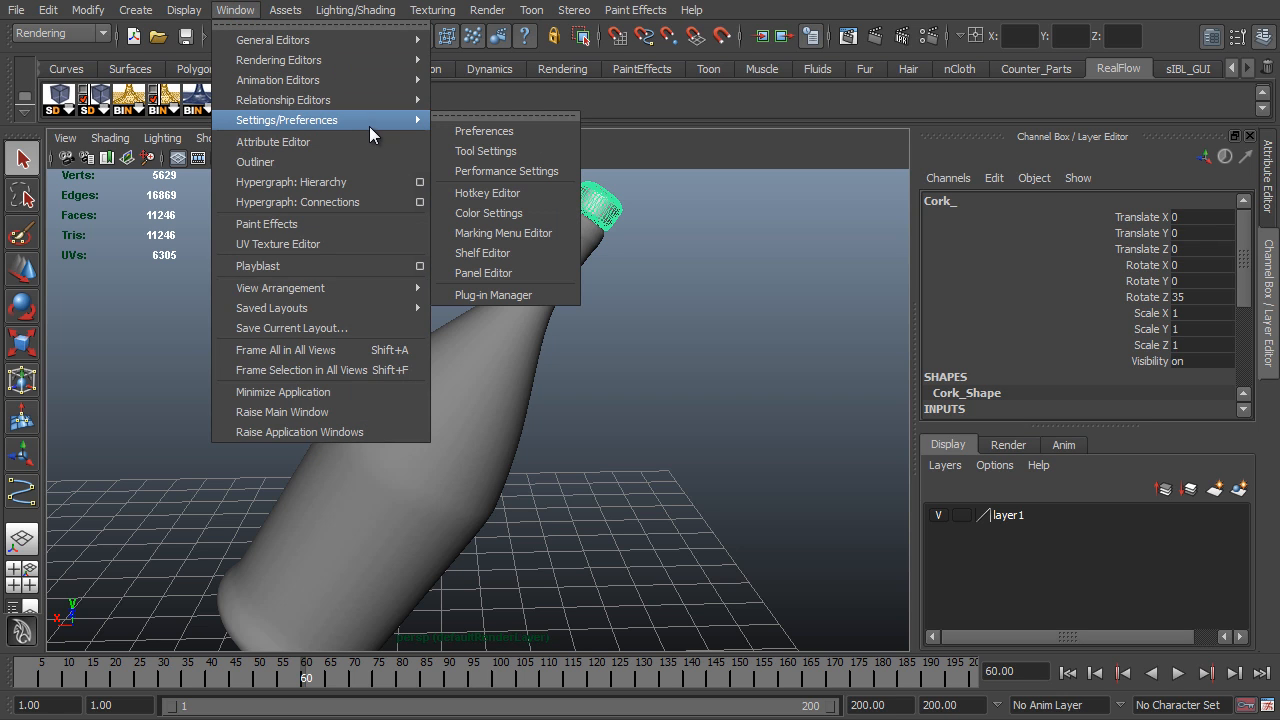
left_click(535, 295)
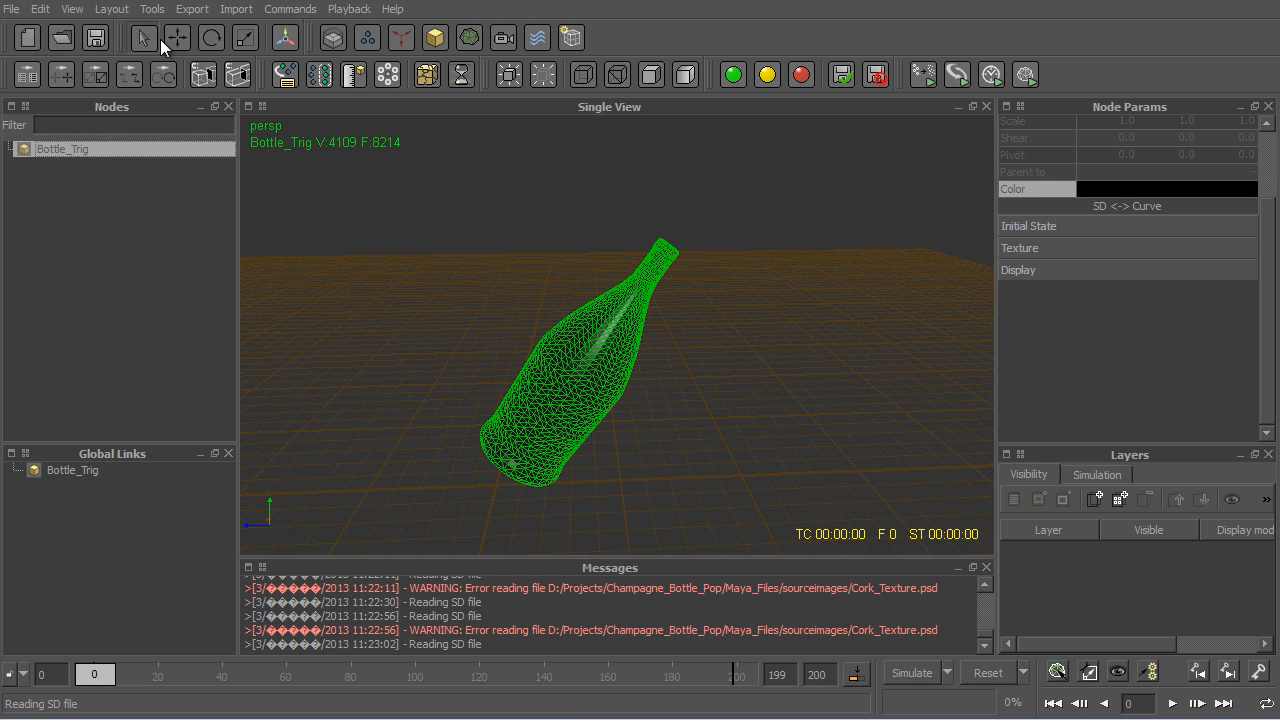
- Switch to RealFlow and import Cork.obj from the objects folder alongside the bottle
left_click(238, 12)
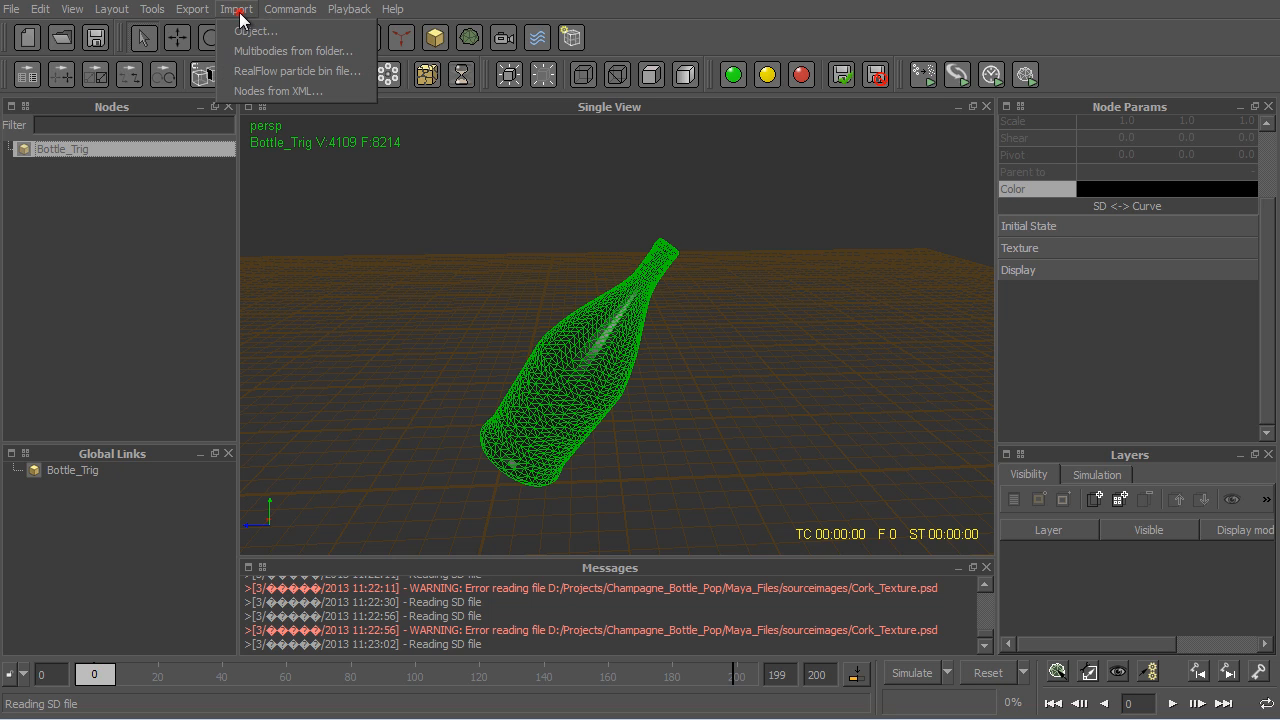
left_click(278, 31)
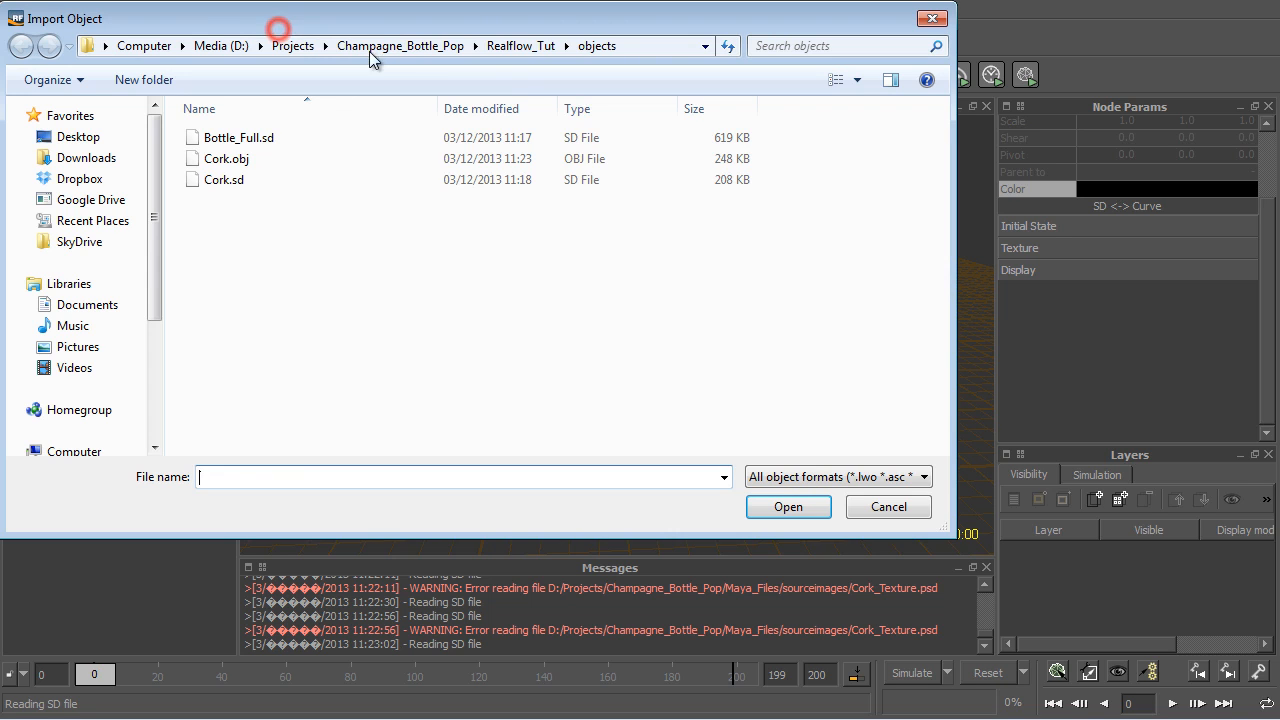
left_click(248, 158)
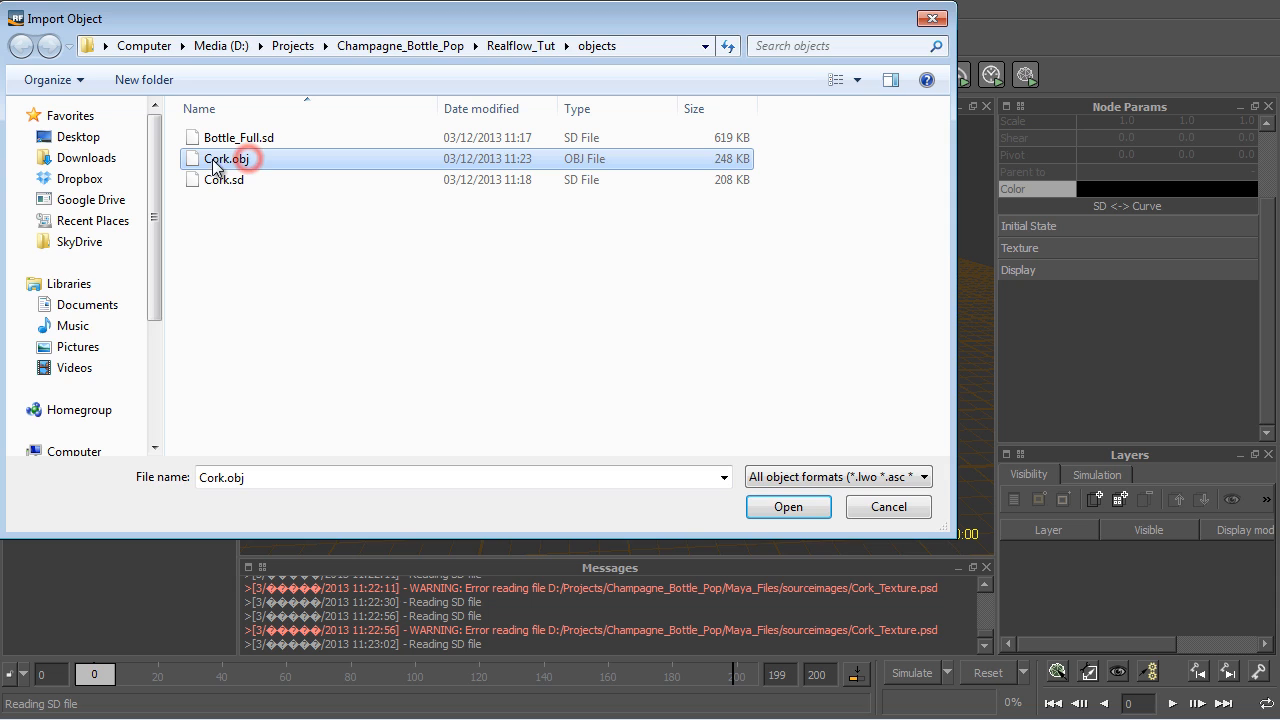
left_click(788, 507)
mouse_move(438, 358)
left_mouse_down("alt")
mouse_move(566, 337)
mouse_move(424, 367)
left_mouse_up("alt")
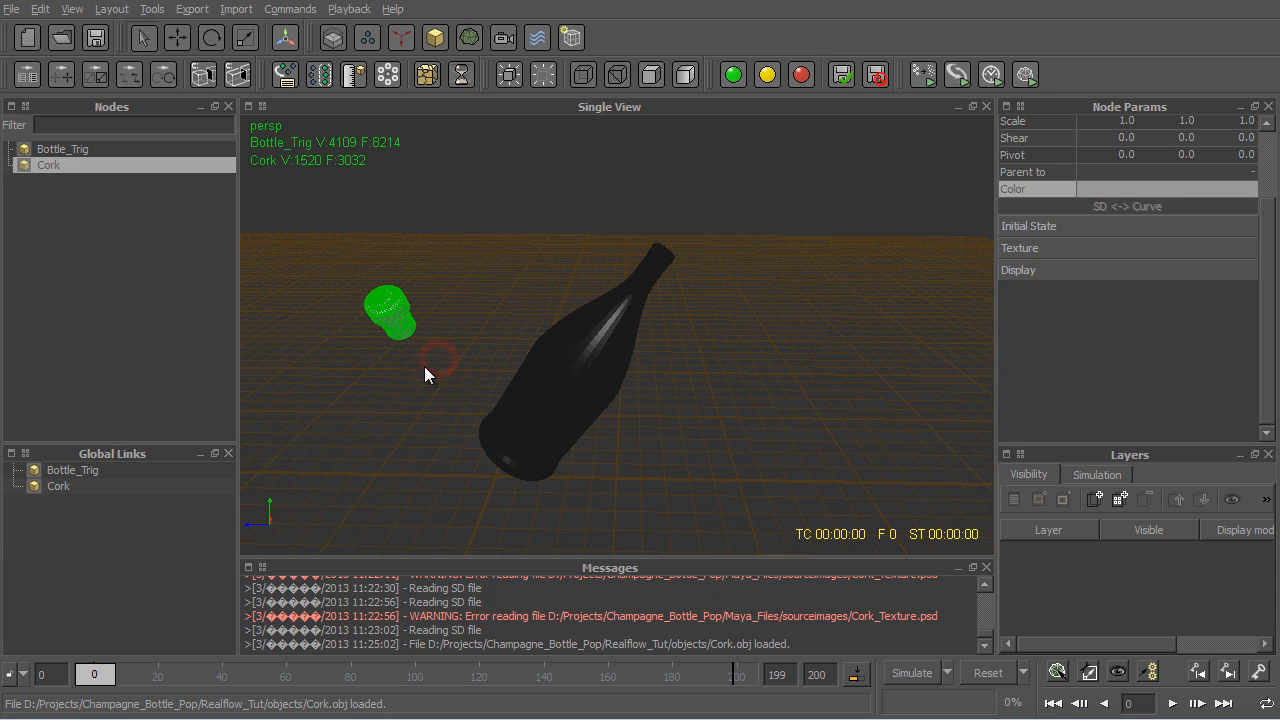
- Try setting the Cork node's Y rotation to 90
scroll(1103, 222, "up", 3)
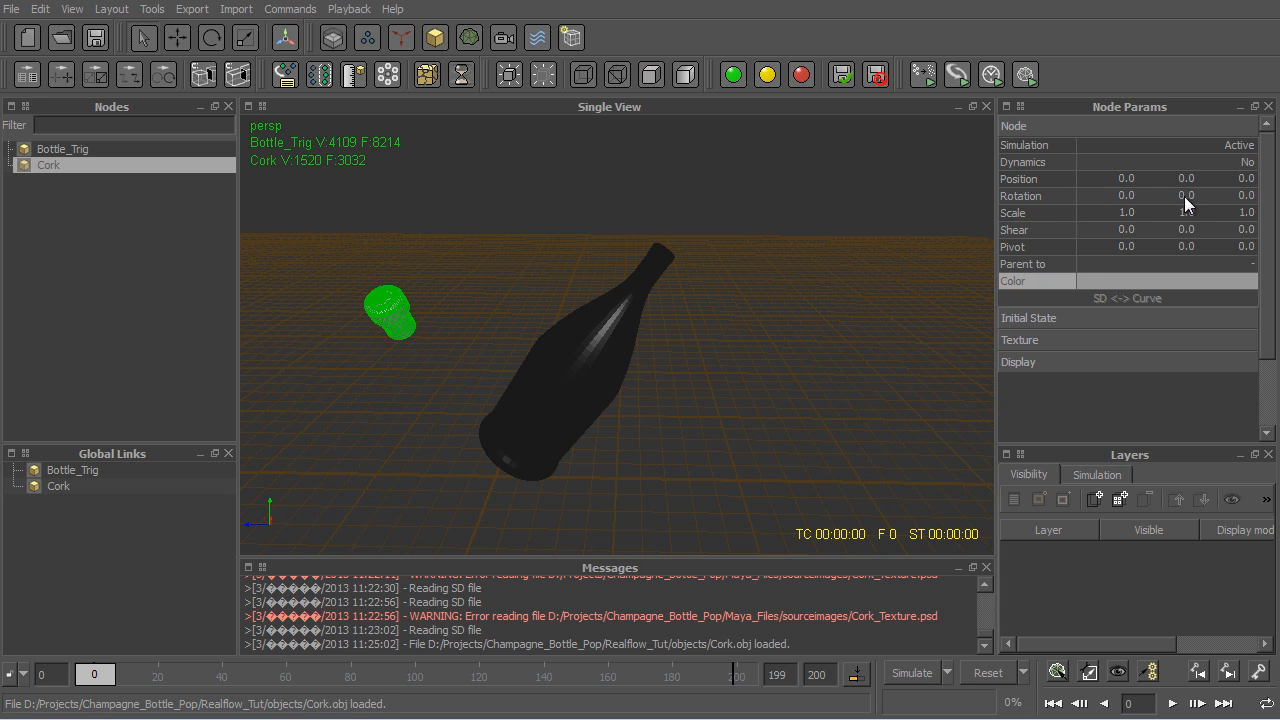
left_click(1184, 196)
type("90")
key("Return")
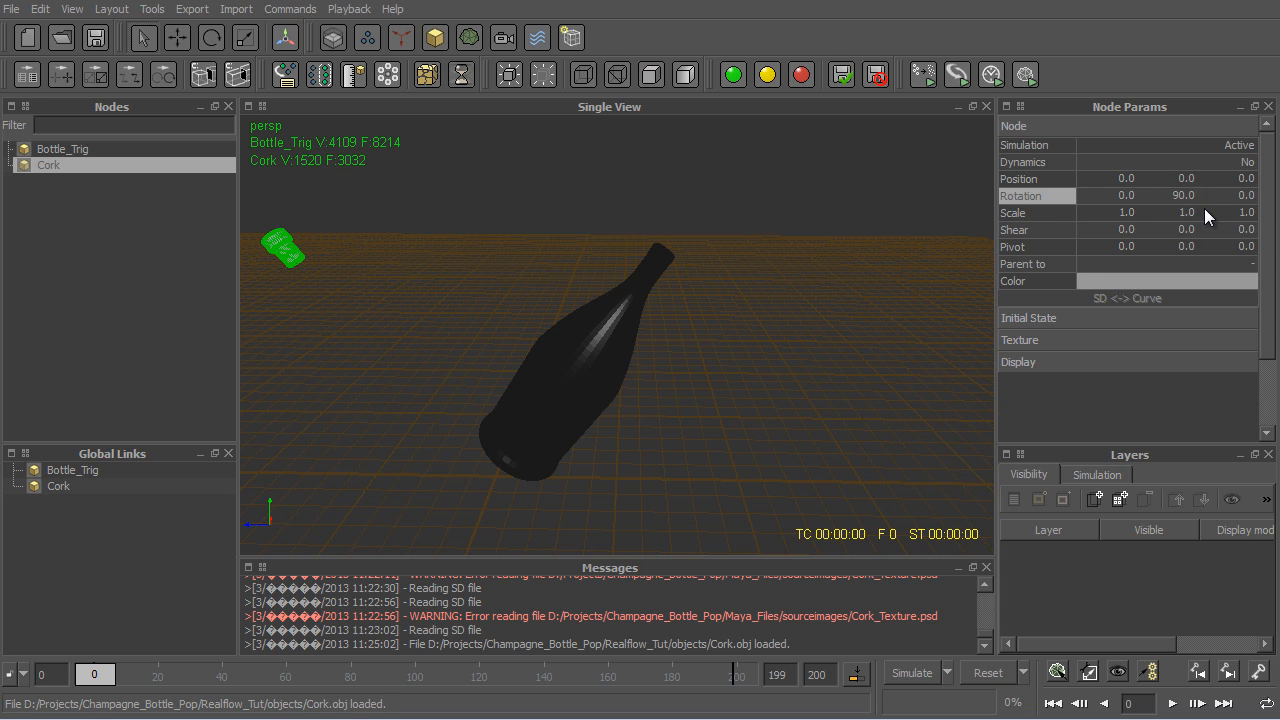
- Set the Cork node's Y rotation to -90 and check how the cork sits on the bottle's neck
left_click(1185, 196)
type("-90")
key("Return")
scroll(778, 241, "down", 5)
left_click_drag(780, 243, 653, 242, "alt")
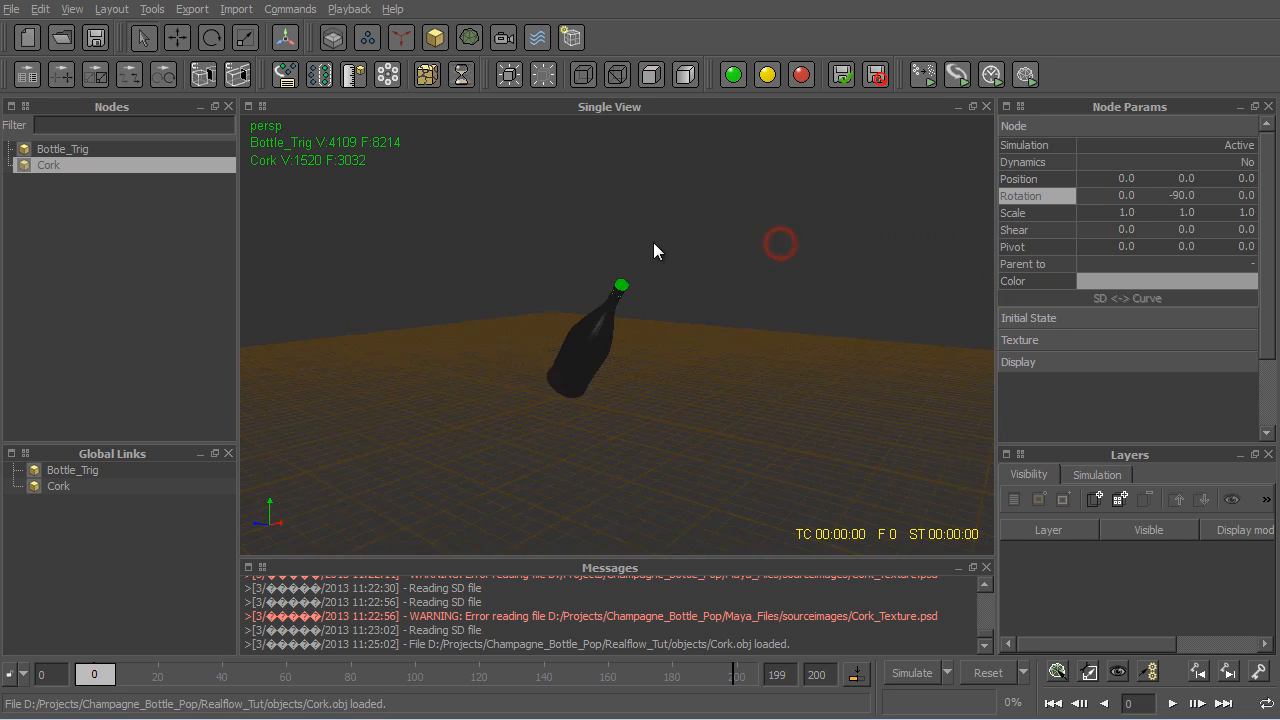
scroll(589, 214, "up", 3)
mouse_move(589, 214)
left_mouse_down("alt")
mouse_move(567, 203)
mouse_move(599, 216)
left_mouse_up("alt")
- Change the display color of the Bottle_Trig node to grey with RGB 141, 141, 141 and deselect it
left_click(599, 216)
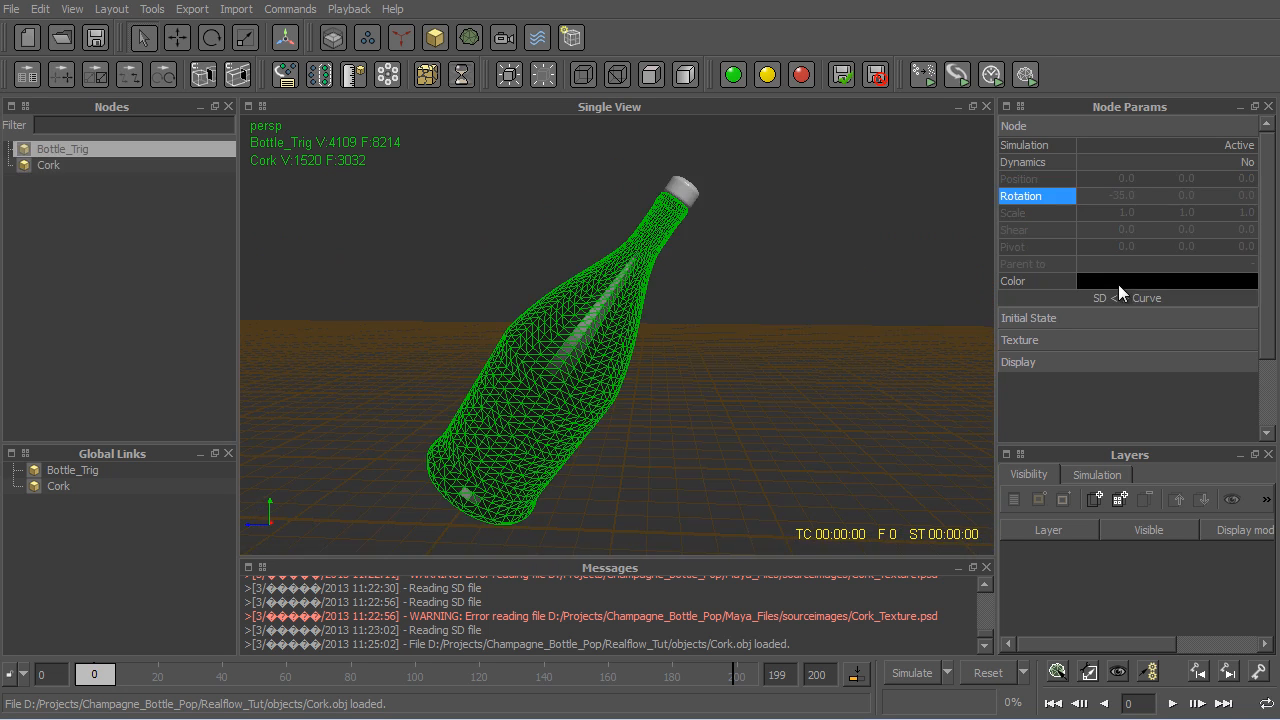
left_click(1136, 281)
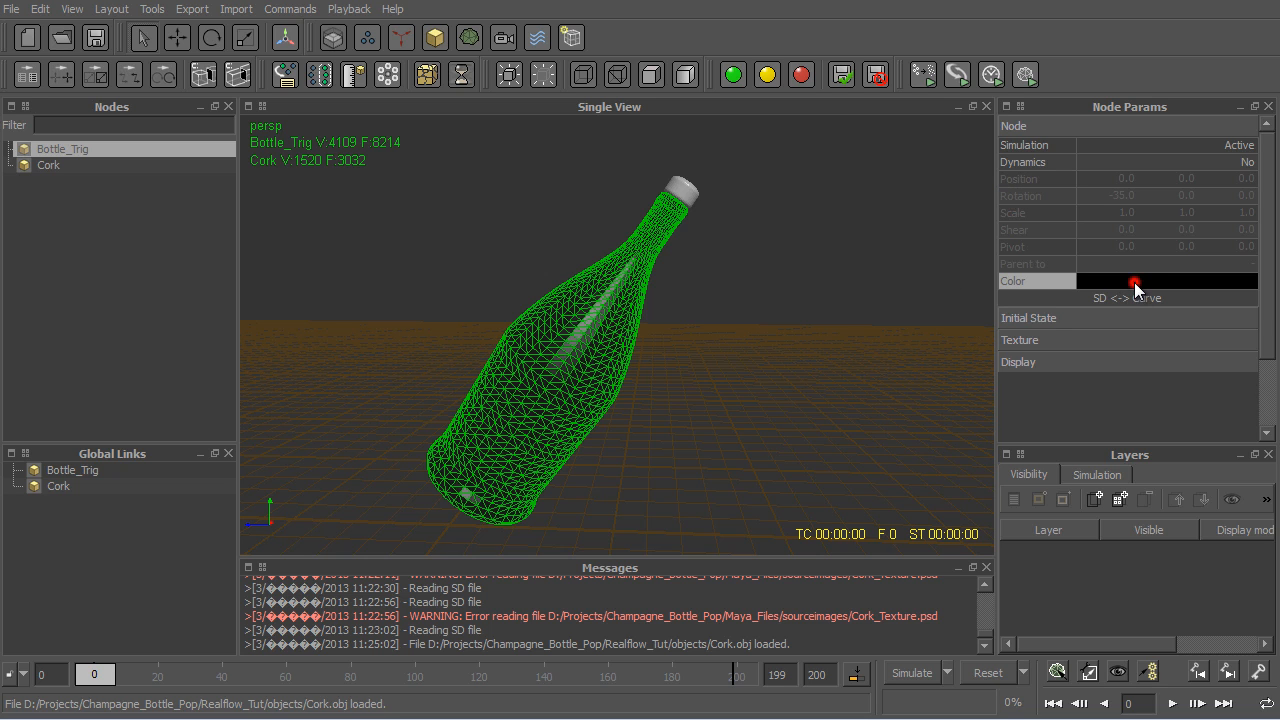
left_click(901, 321)
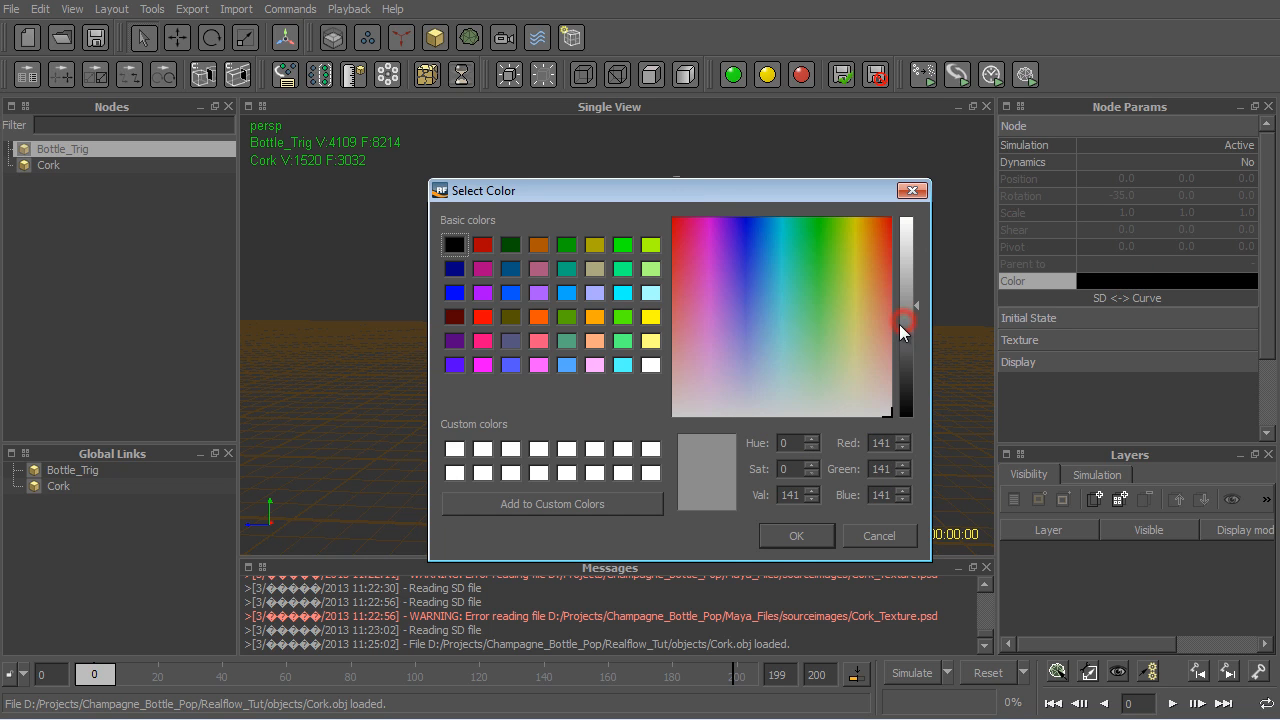
left_click(795, 536)
left_click(790, 440)
left_click_drag(757, 460, 706, 449, "alt")
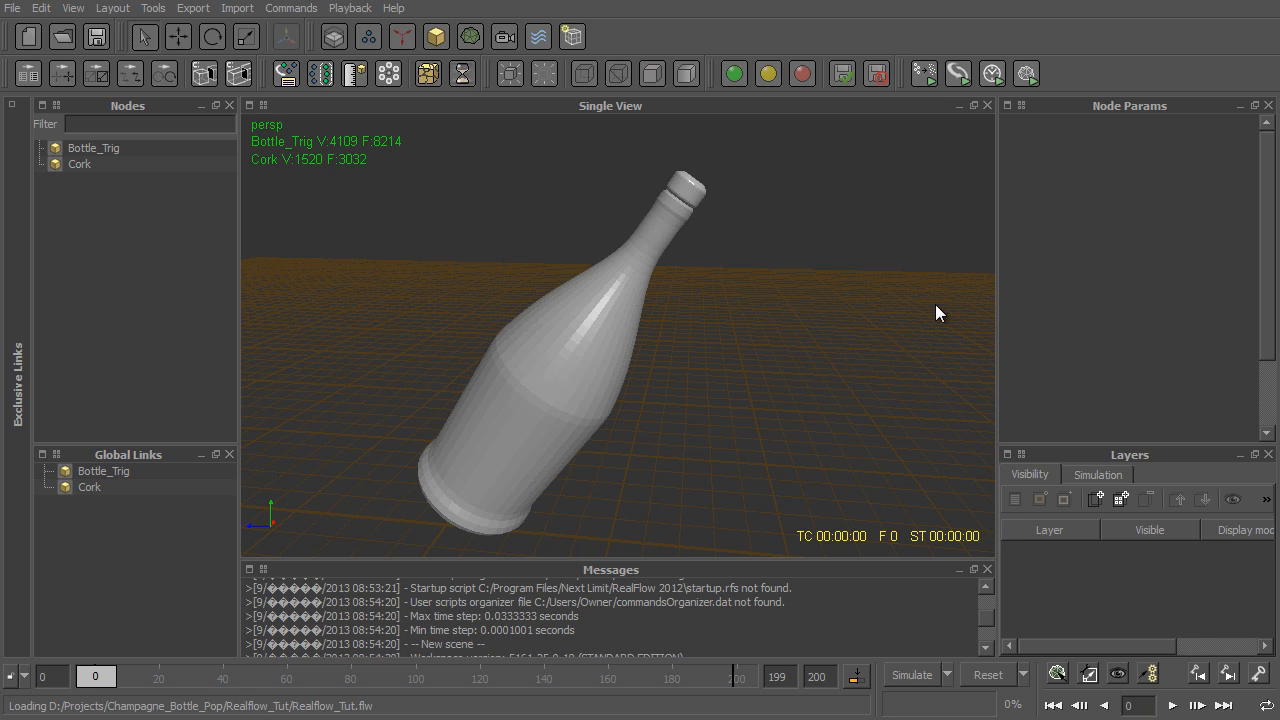
- Select the cork on the bottle's neck and display its Node parameters
left_click(127, 155)
left_click(119, 170)
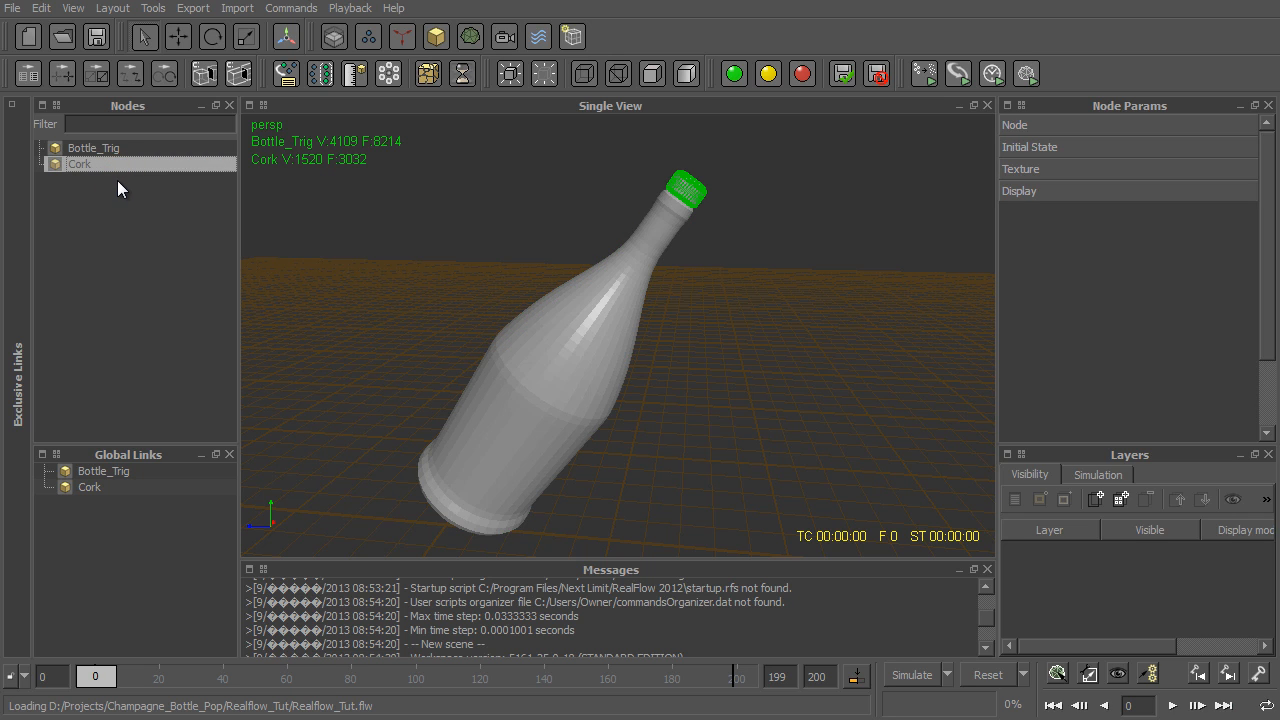
left_click(681, 244)
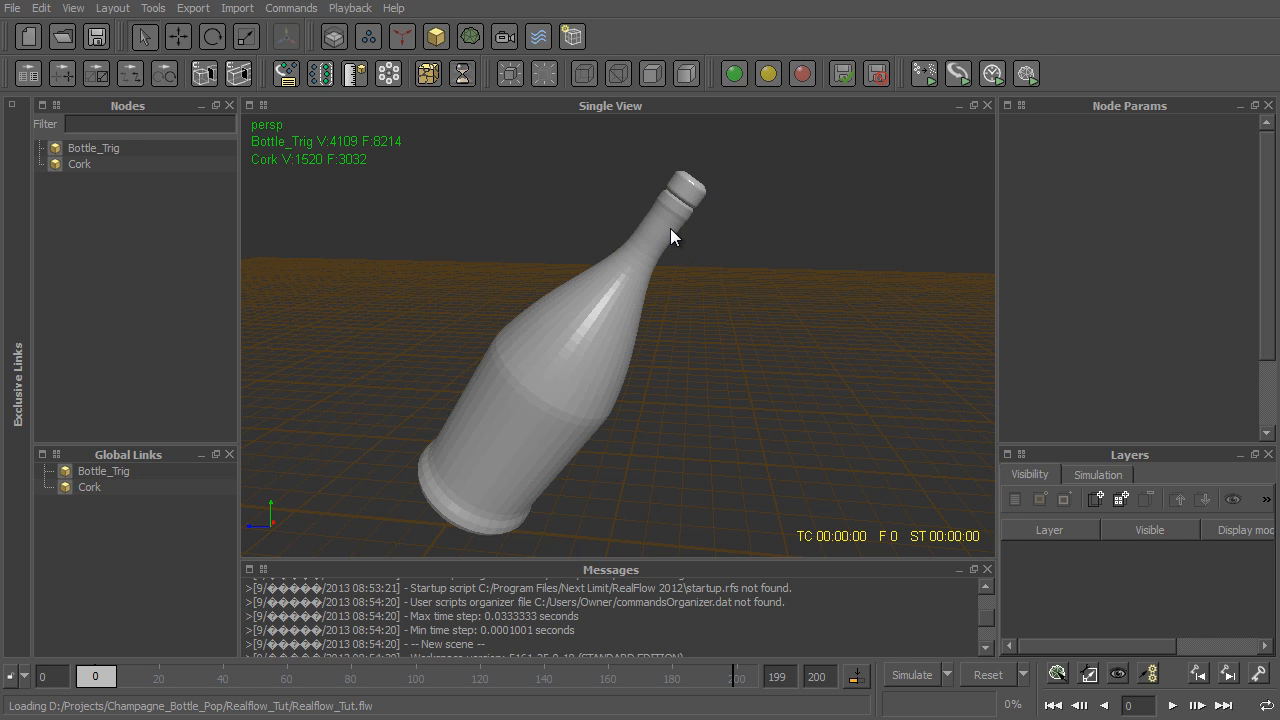
left_click(679, 190)
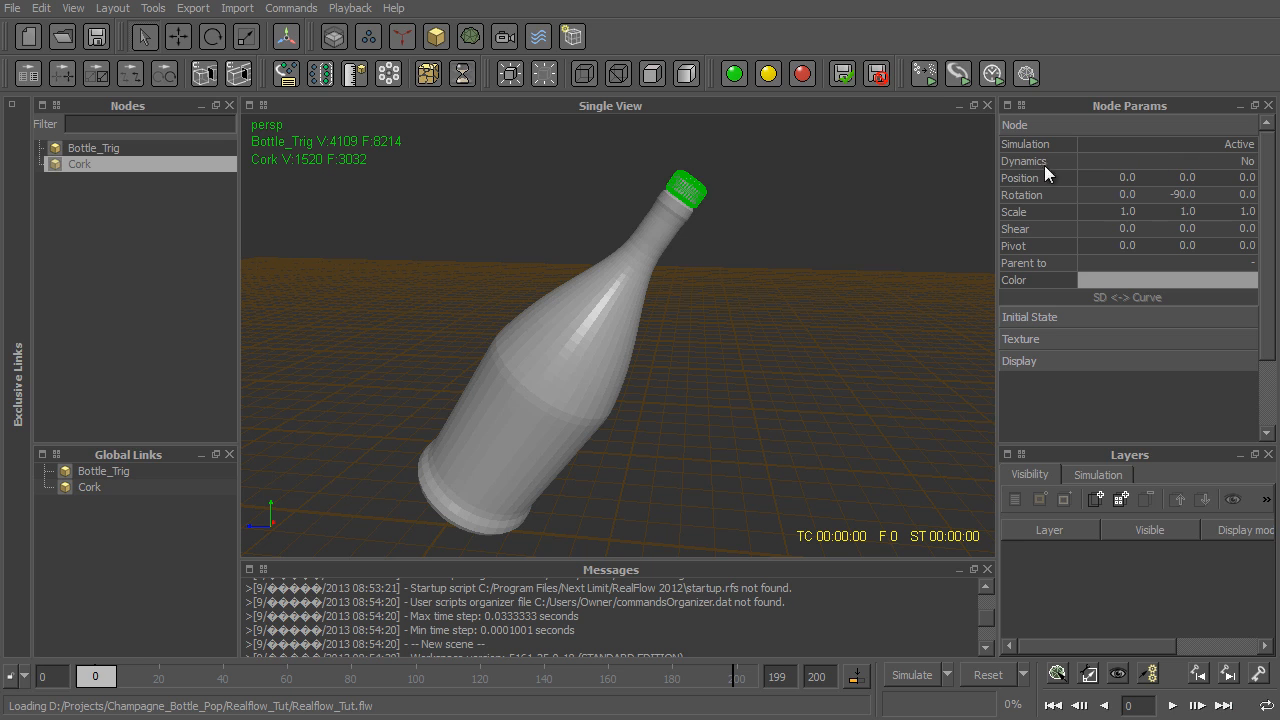
- Make the Cork node an active rigid body and the Bottle_Trig node a passive rigid body
left_click(1233, 162)
left_click(1228, 190)
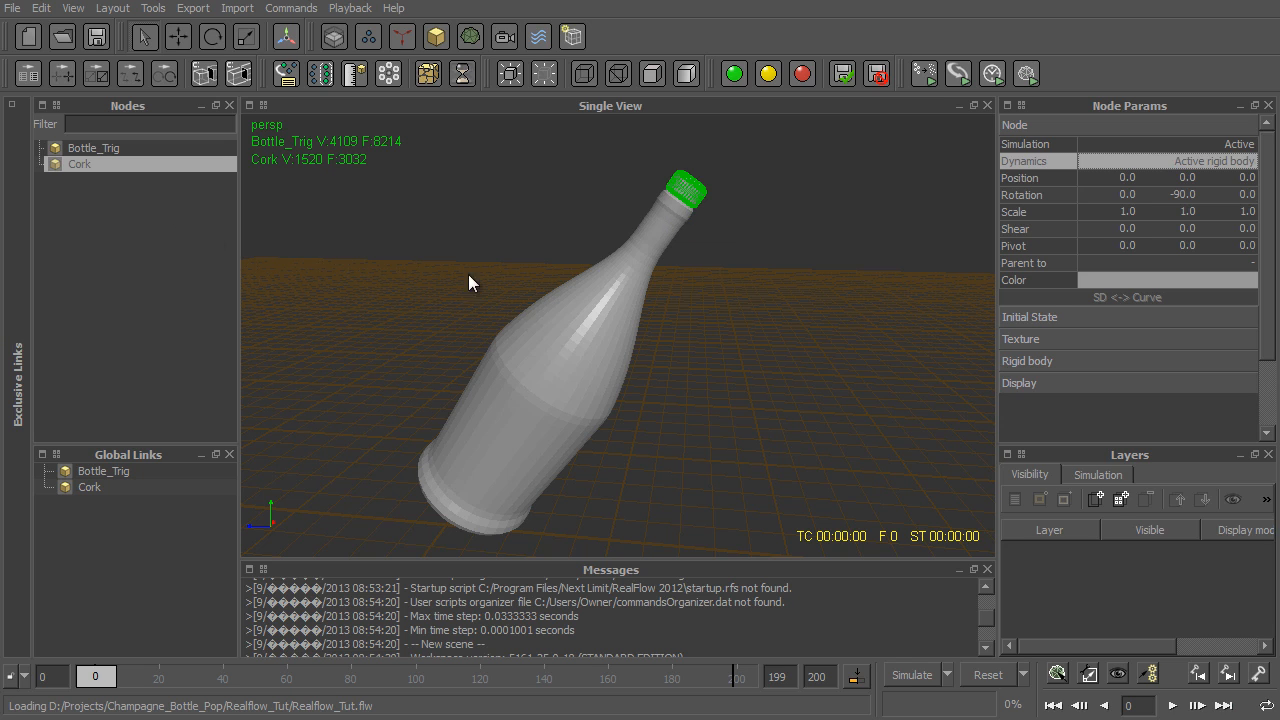
left_click(647, 252)
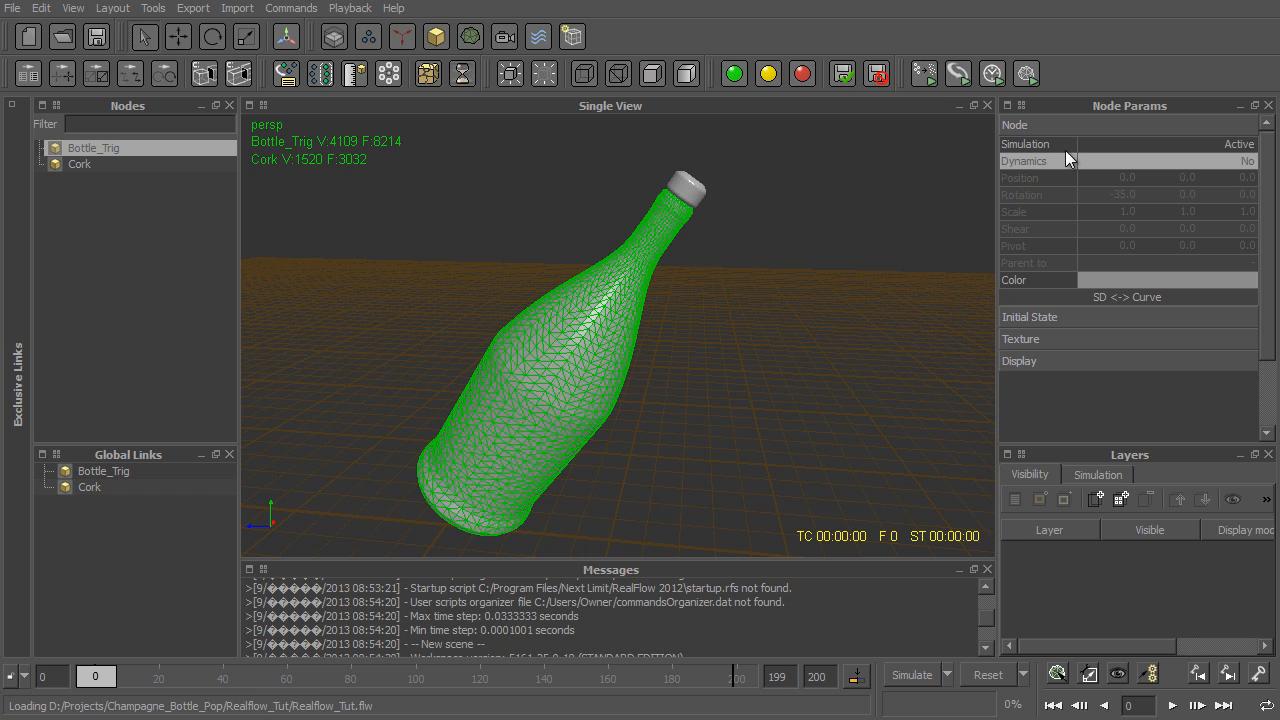
left_click(1204, 157)
left_click(1219, 158)
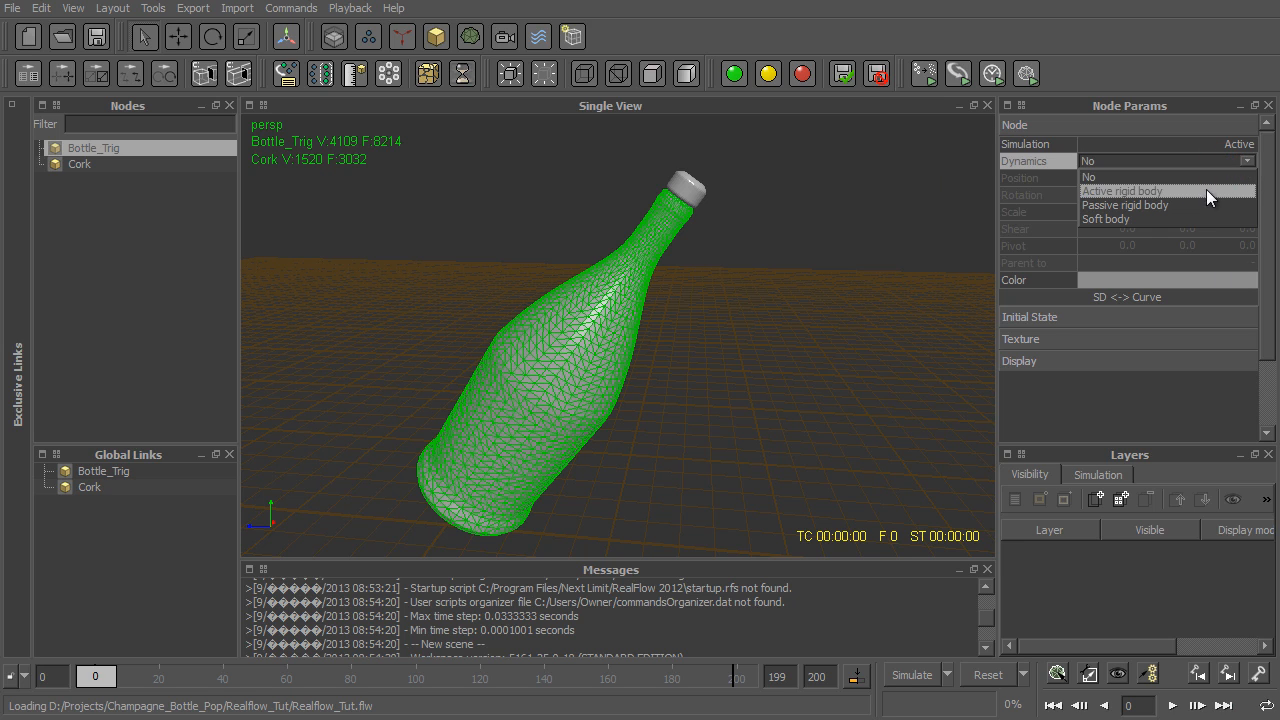
left_click(1212, 204)
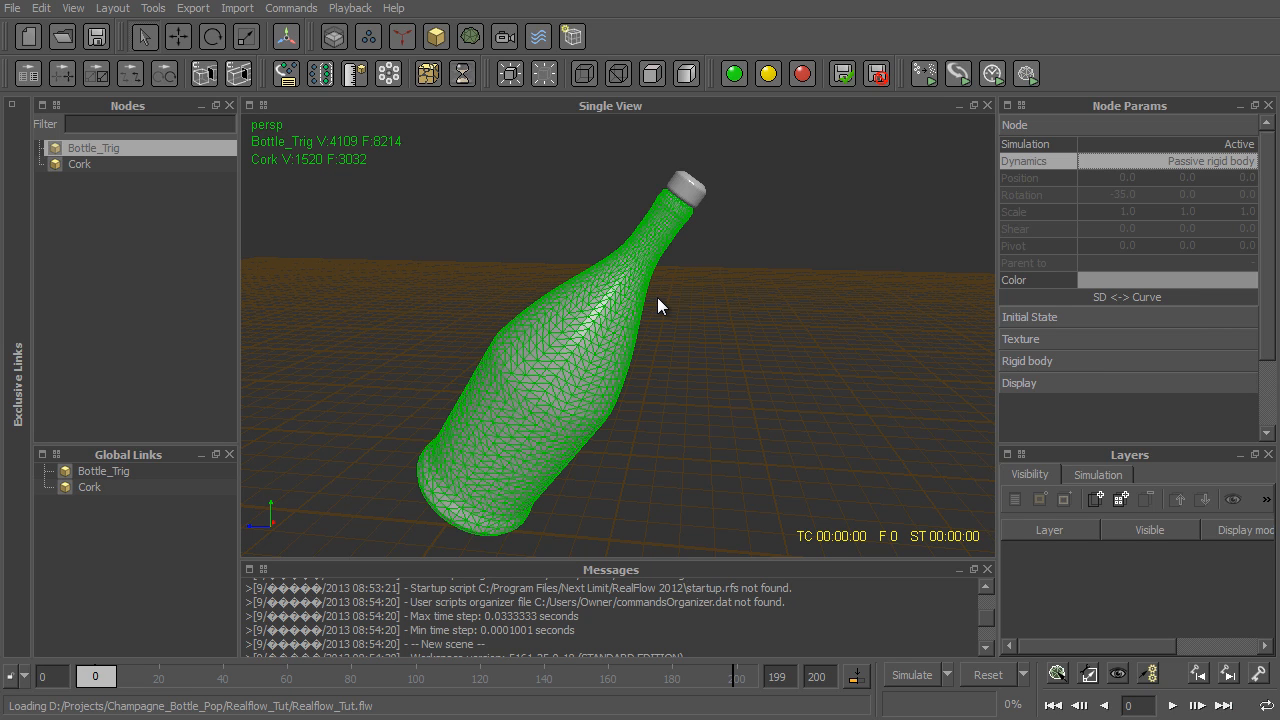
- Display the scene in wireframe and add a Fill Object particle emitter
key("8")
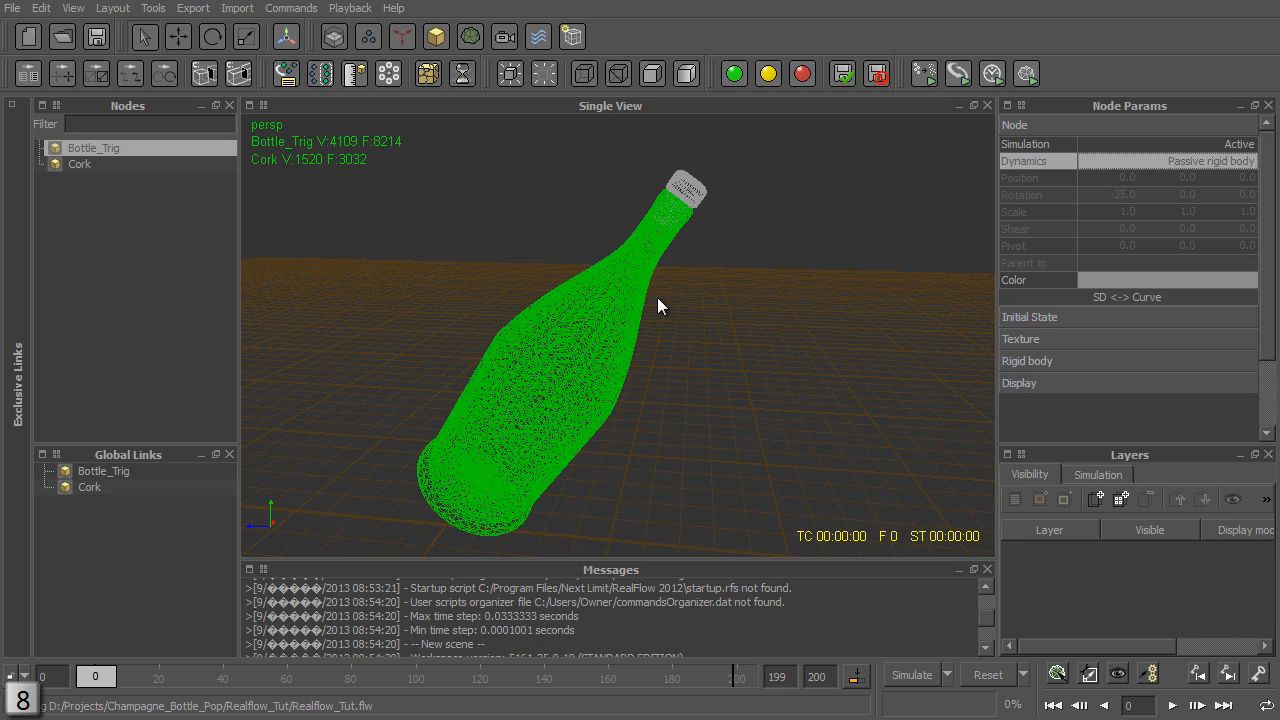
left_click(711, 233)
scroll(701, 283, "up", 6)
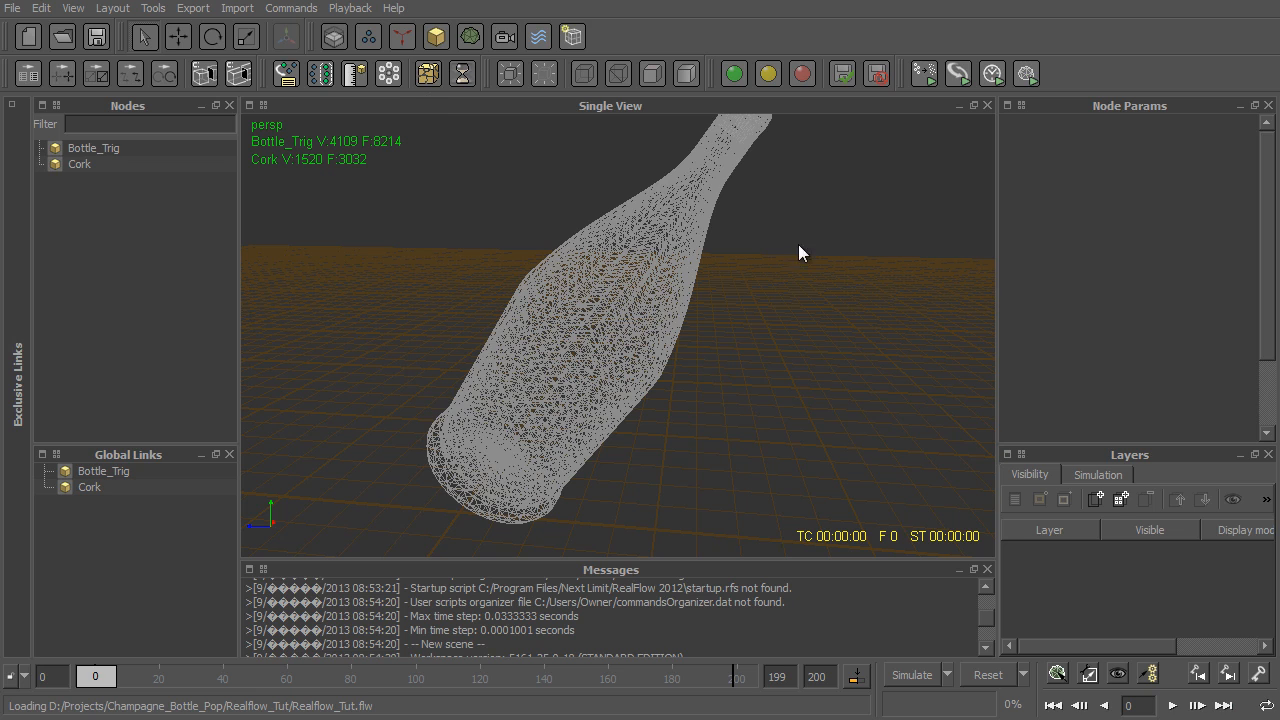
left_click(376, 34)
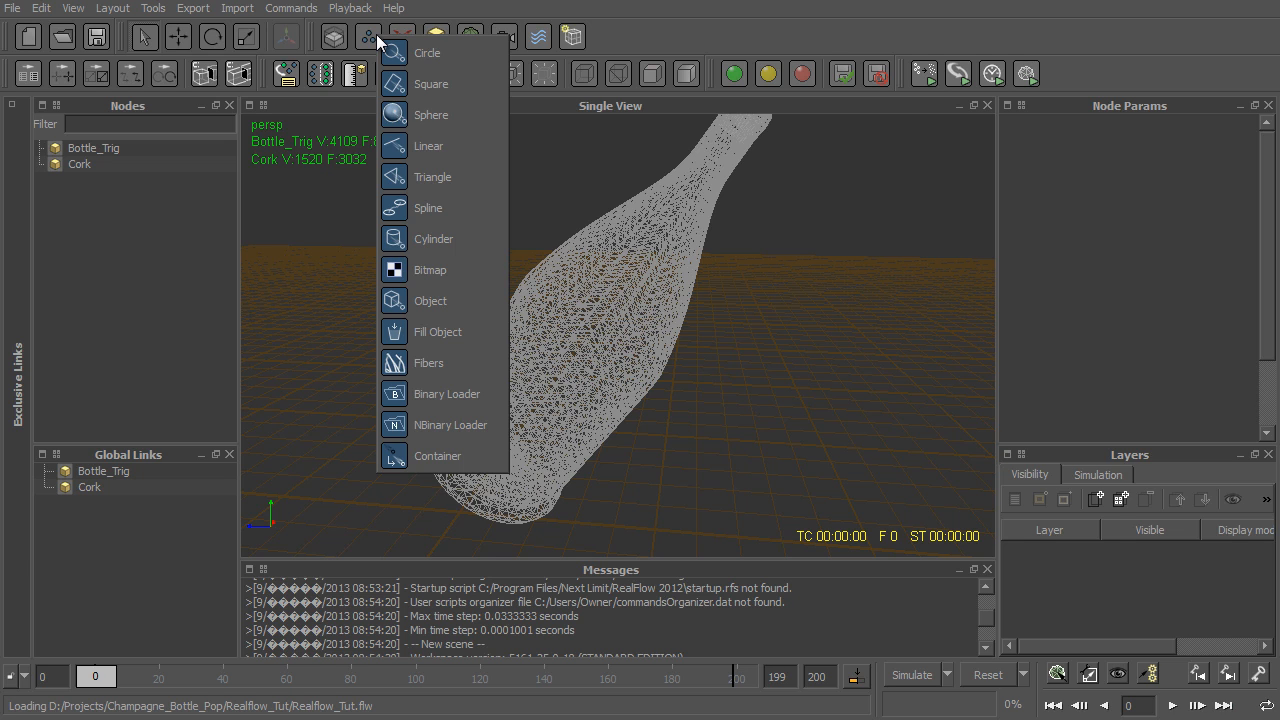
left_click(482, 335)
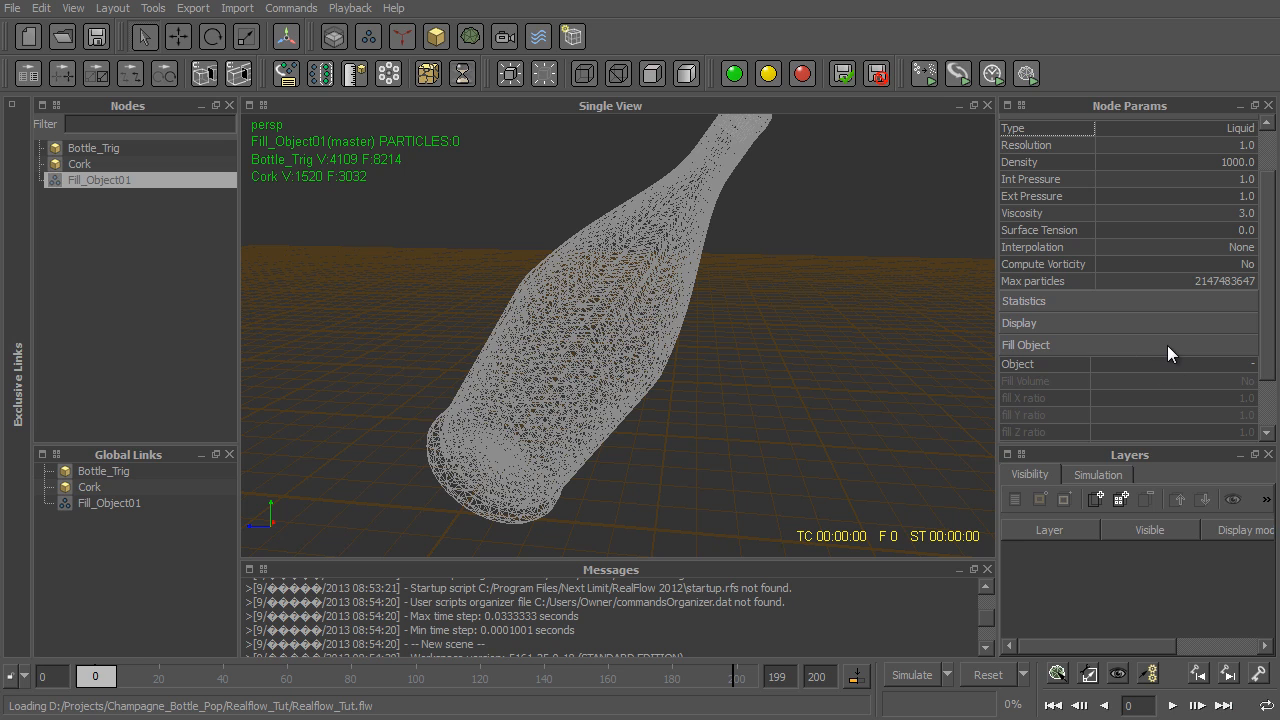
- Assign Bottle_Trig as the fill emitter's object, set Fill Volume to Yes and inspect the filled bottle
left_click(1205, 363)
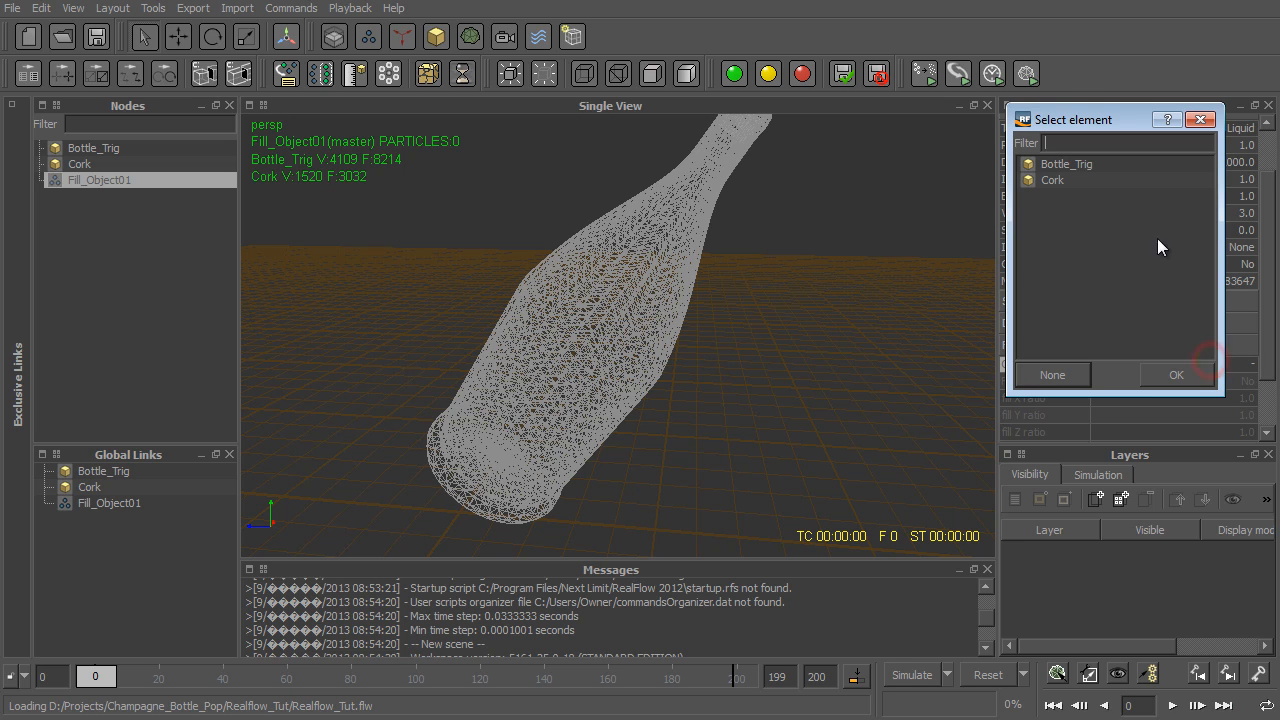
left_click(1034, 163)
left_click(1166, 375)
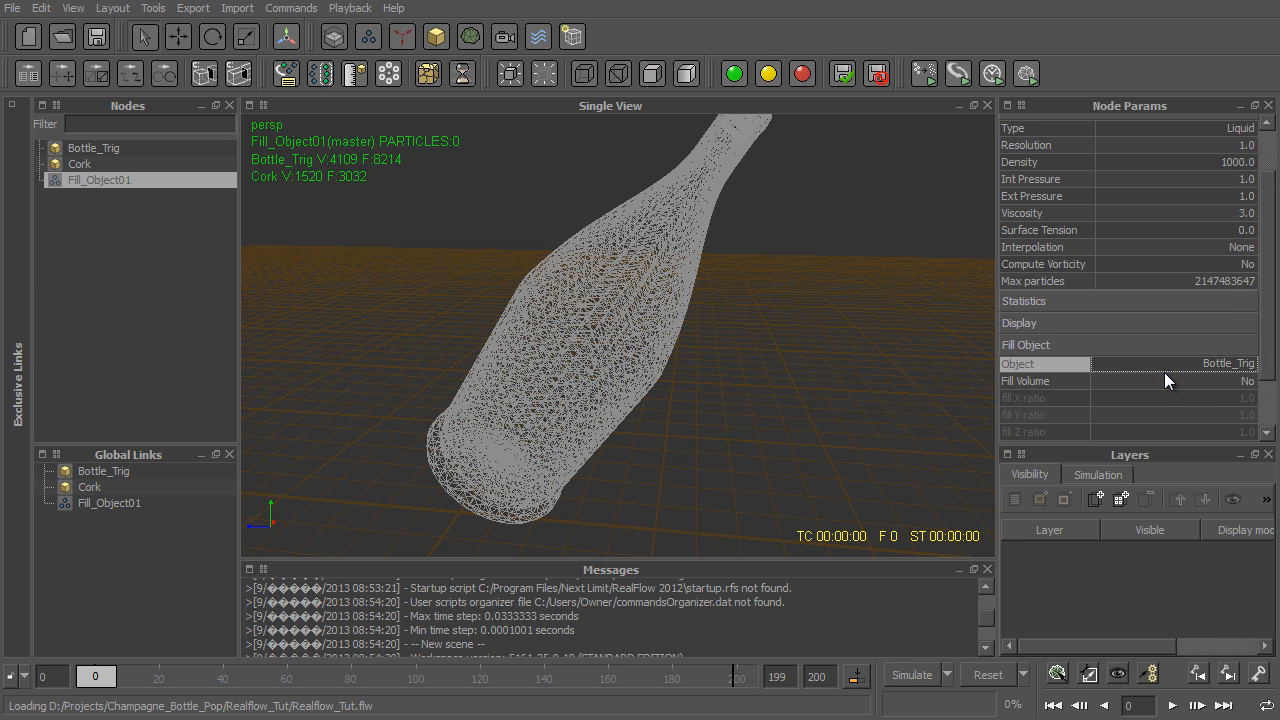
scroll(1064, 375, "down", 1)
left_click(1075, 321)
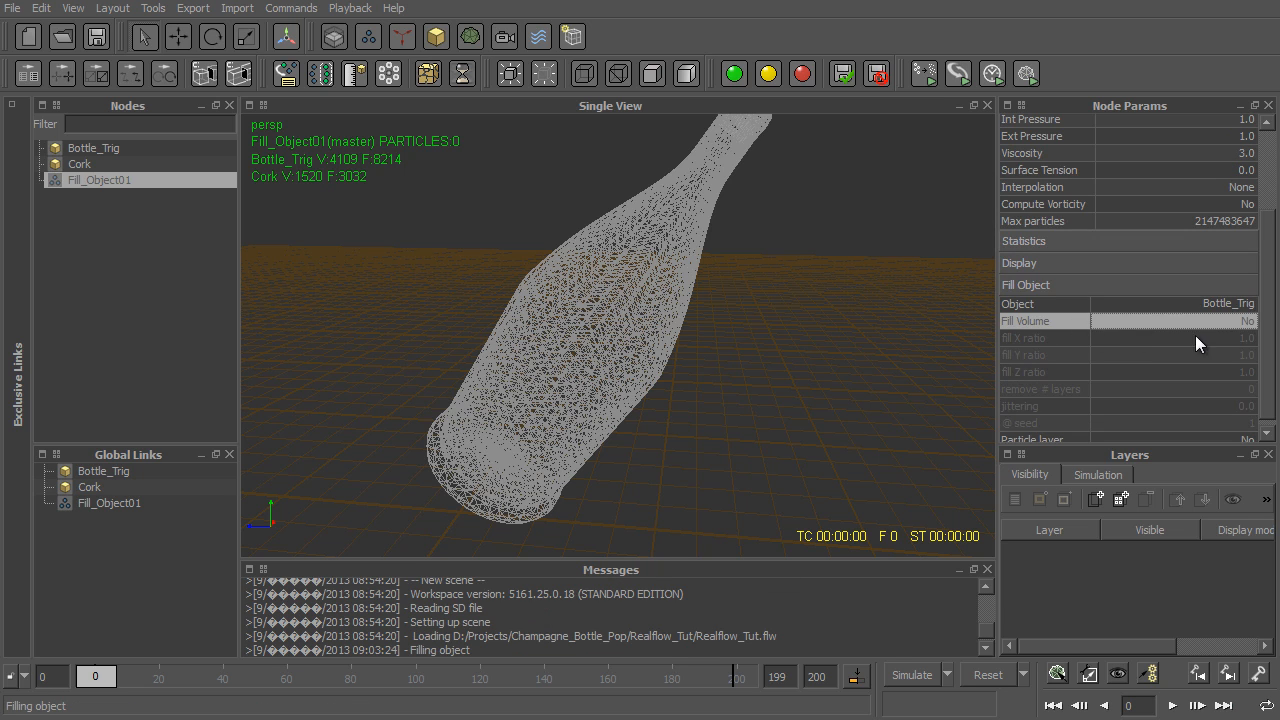
left_click(1245, 323)
middle_click_drag(778, 236, 821, 371, "alt")
left_click_drag(783, 343, 841, 331, "alt")
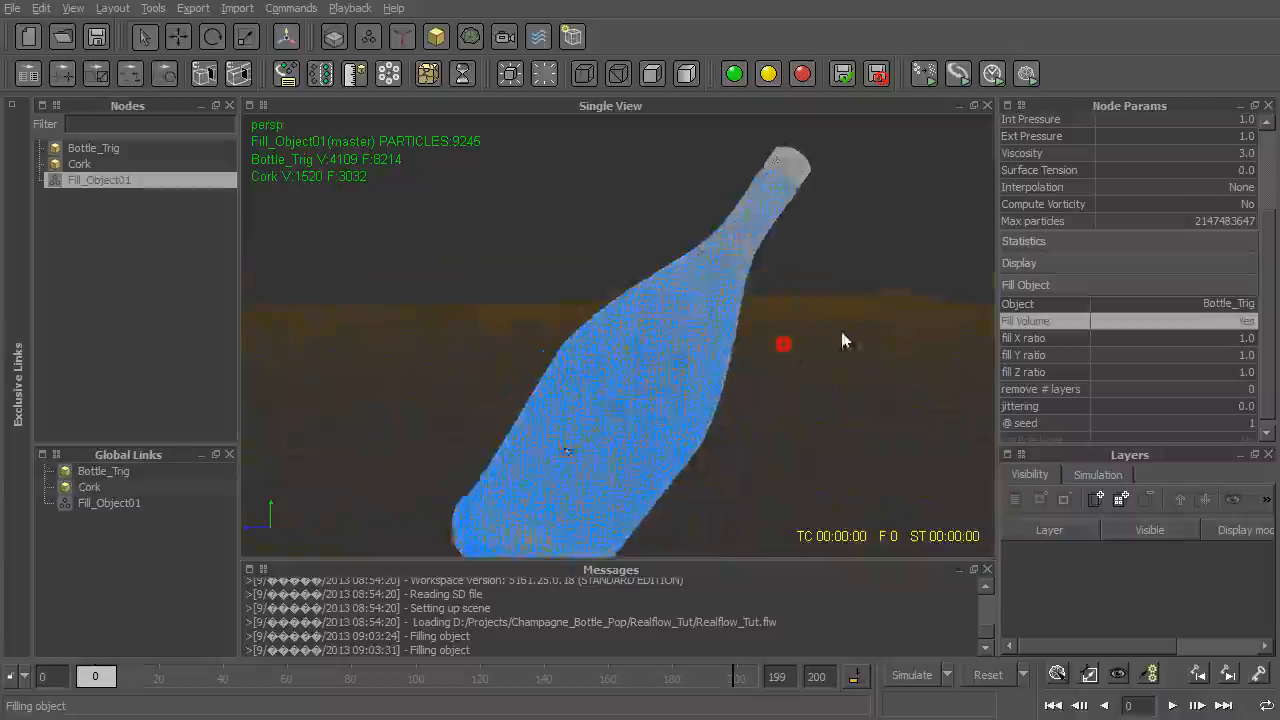
scroll(706, 304, "up", 5)
left_click_drag(705, 303, 608, 208, "alt")
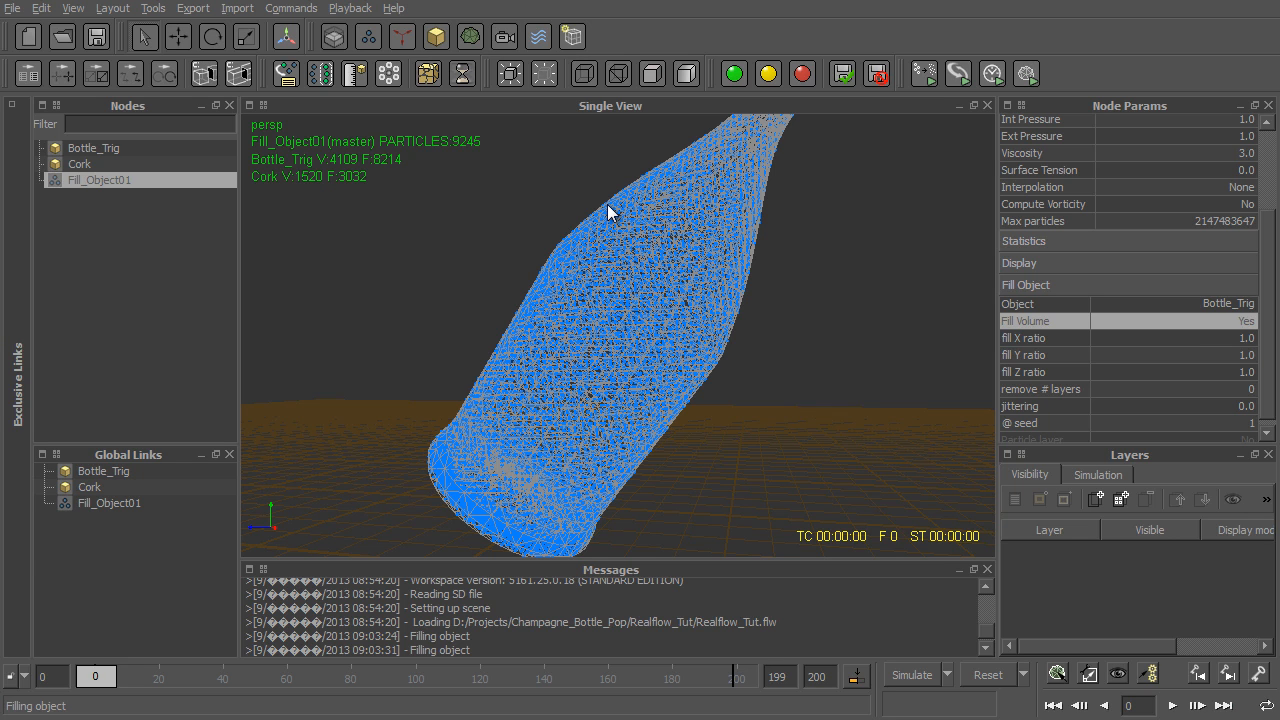
right_click_drag(607, 204, 813, 432, "alt")
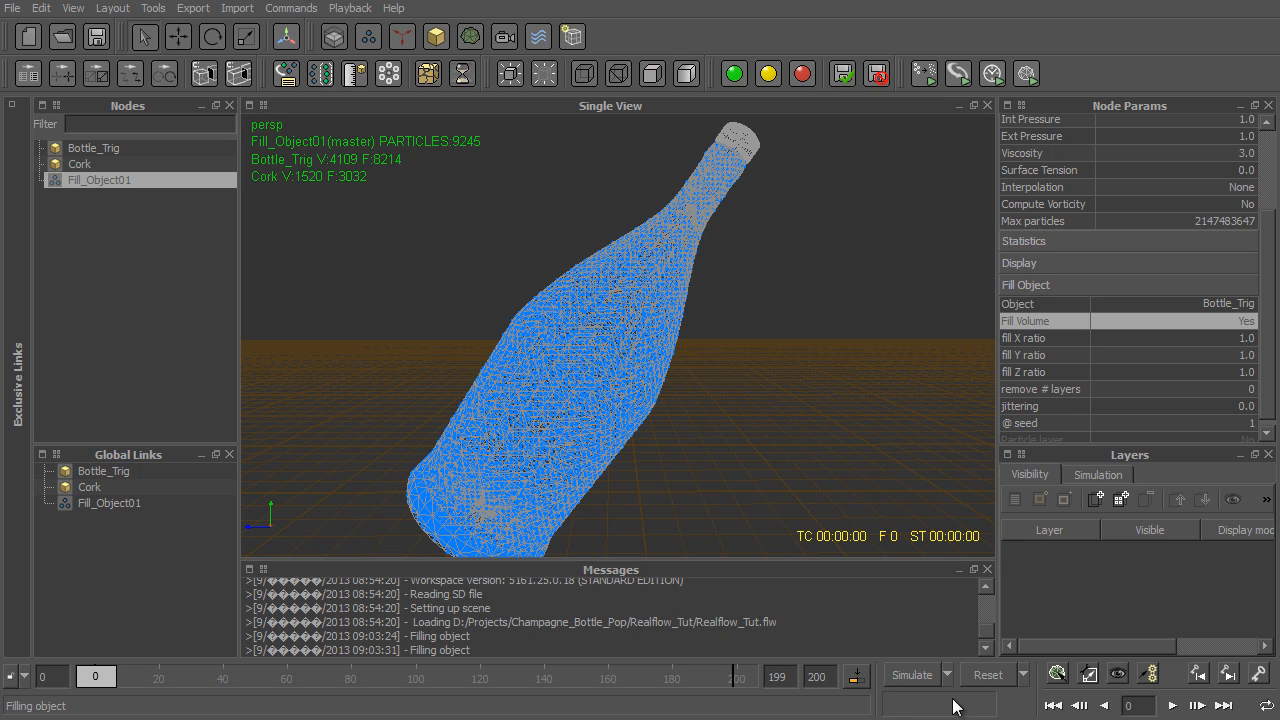
- Run a test simulation of the particles inside the bottle, stop it and reset the scene
left_click(911, 675)
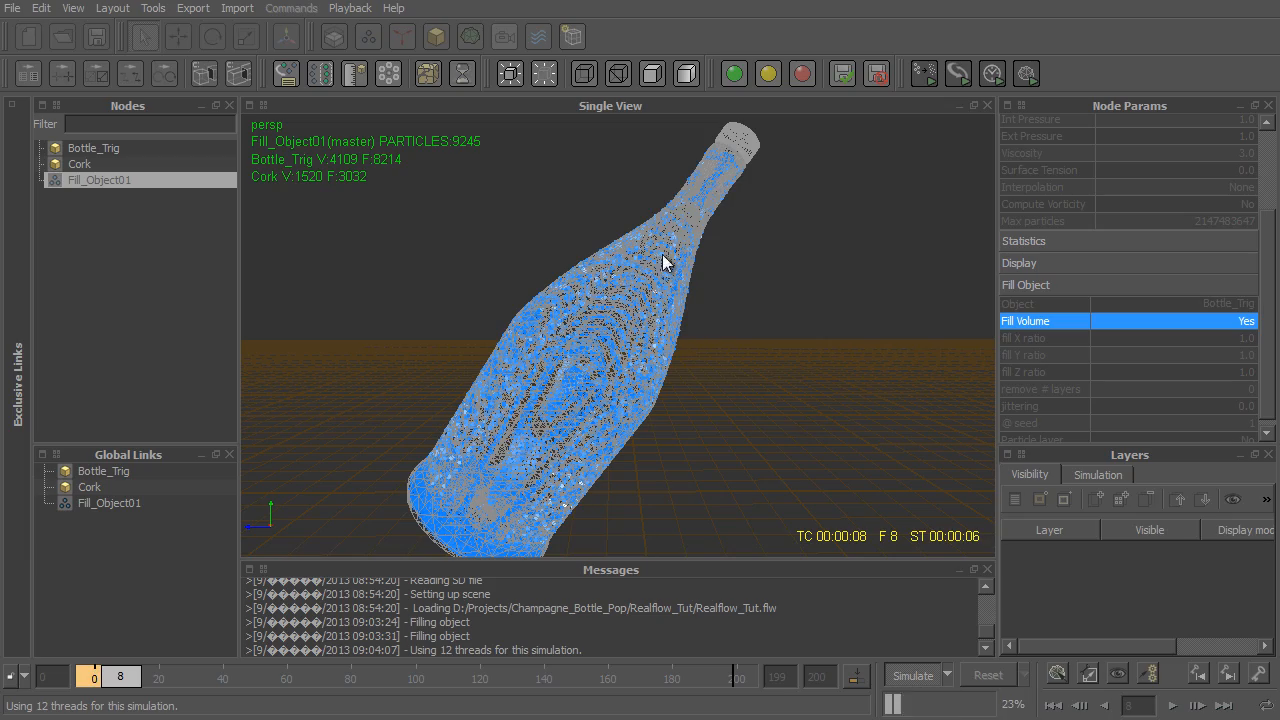
left_click_drag(735, 309, 787, 232, "alt")
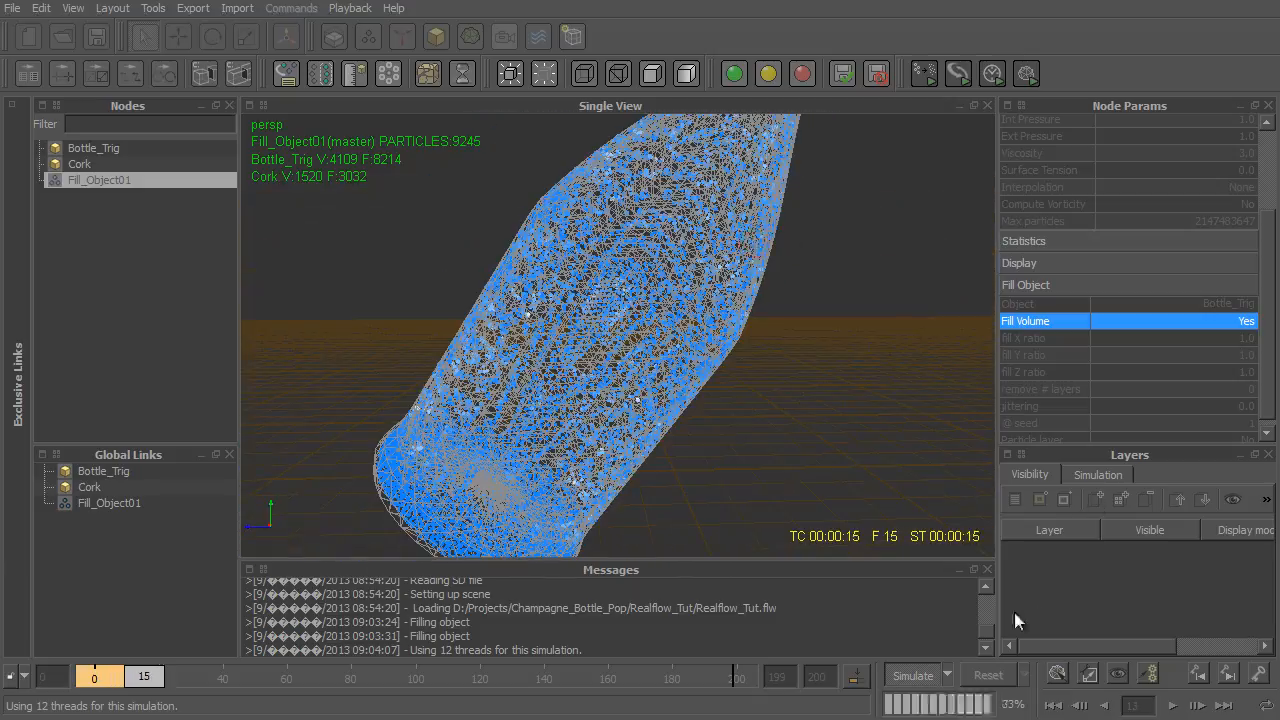
left_click(918, 677)
left_click(988, 675)
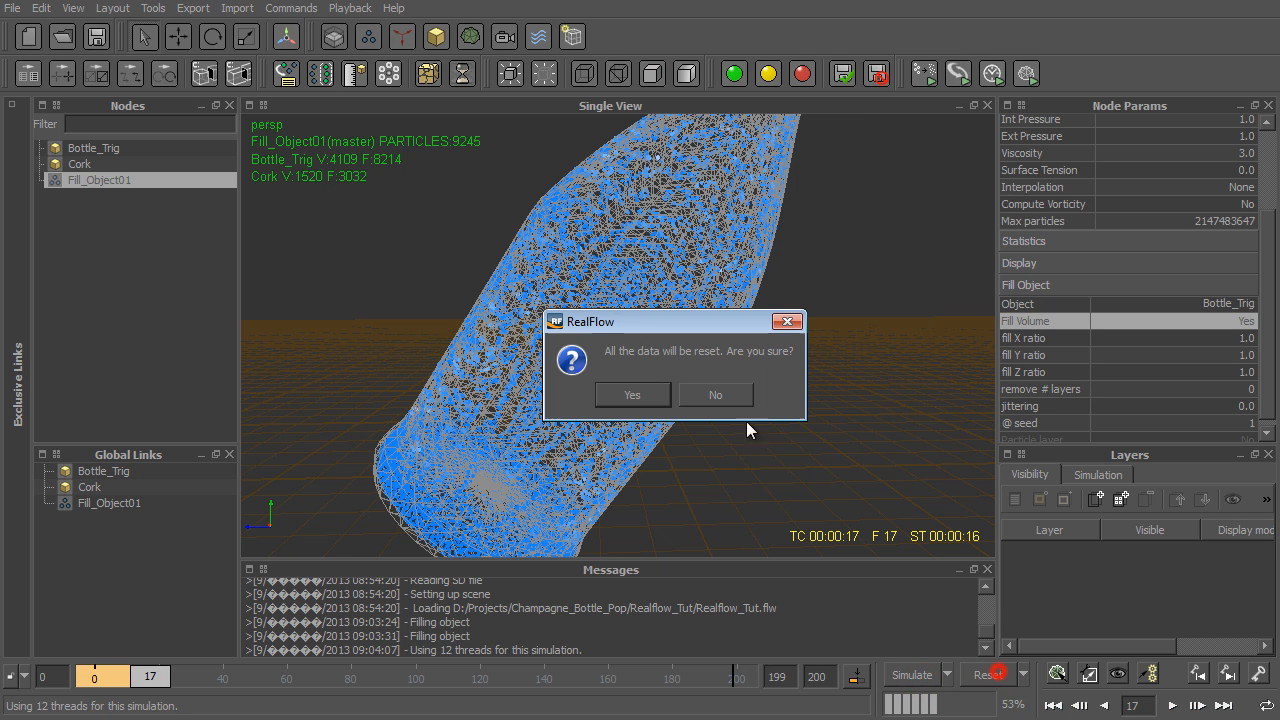
left_click(658, 394)
- Switch to Maya and examine the lower part of the bottle in wireframe
right_click_drag(661, 386, 640, 325, "alt")
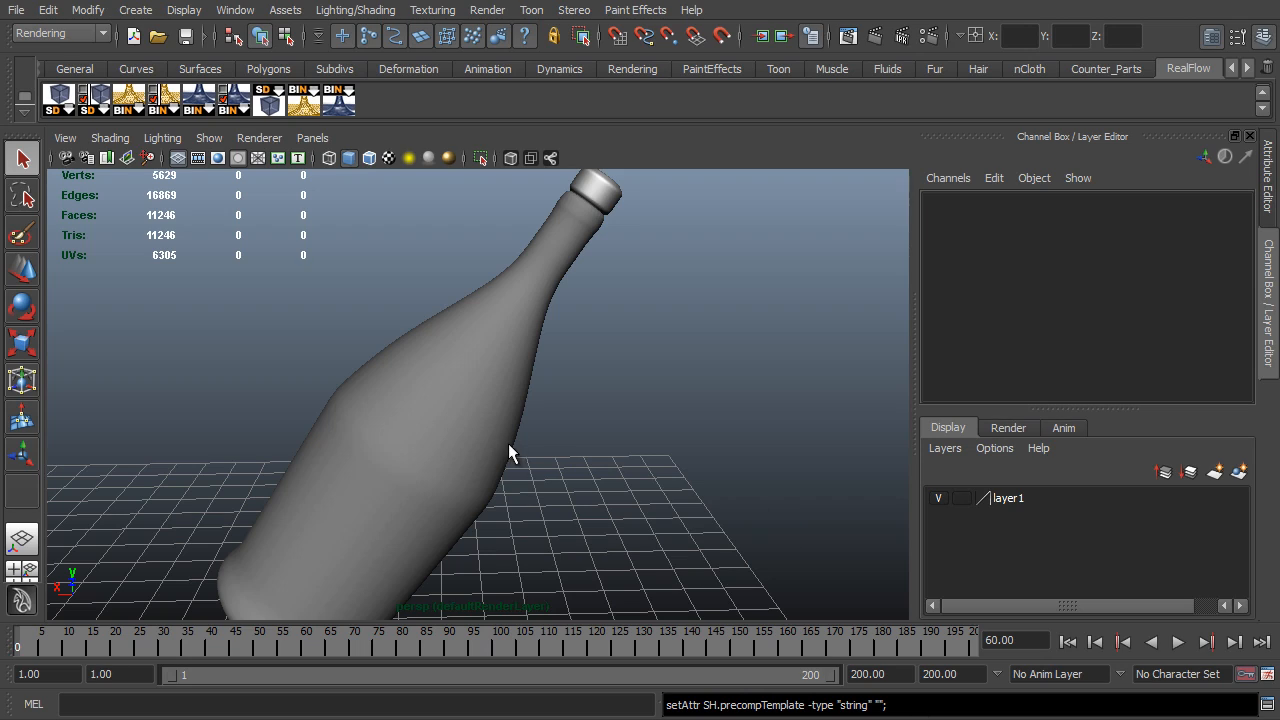
left_click_drag(509, 446, 706, 257, "alt")
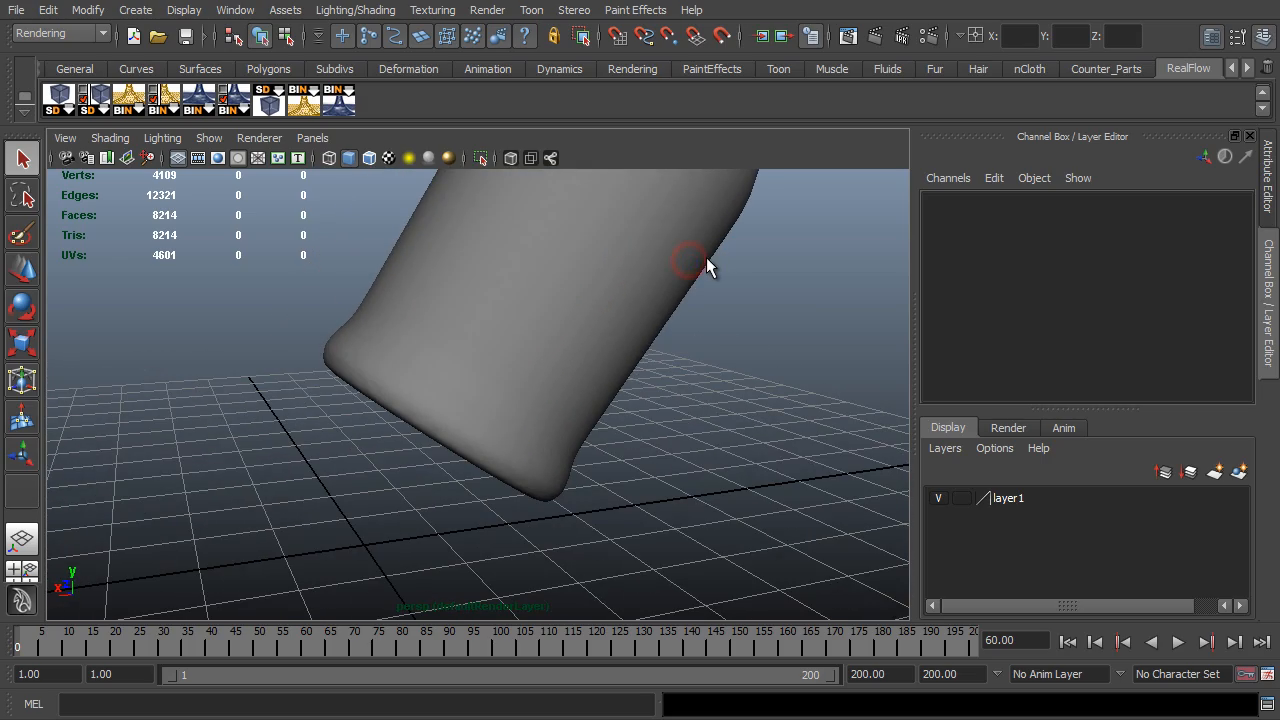
key("4")
left_click_drag(586, 294, 517, 331, "alt")
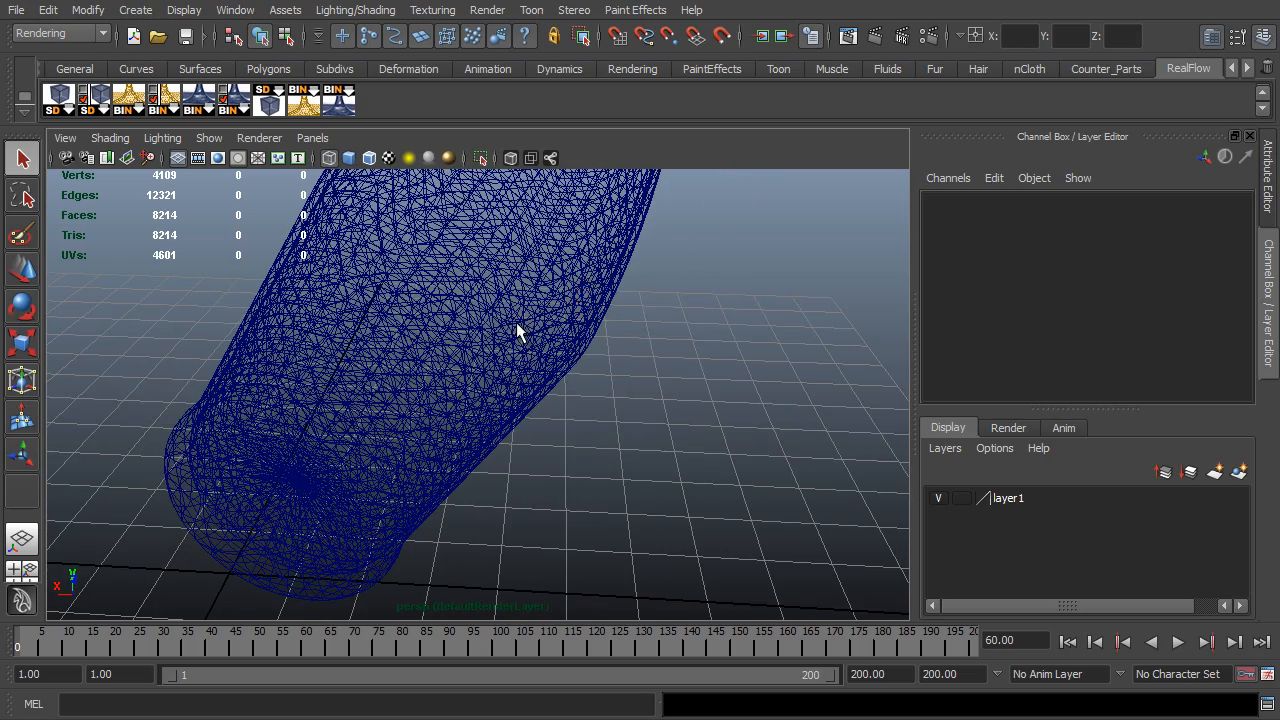
- Advance the bottle's animation to its upright pose at frame 200, duplicate the bottle and hide the original
left_click(517, 331)
key("alt+v")
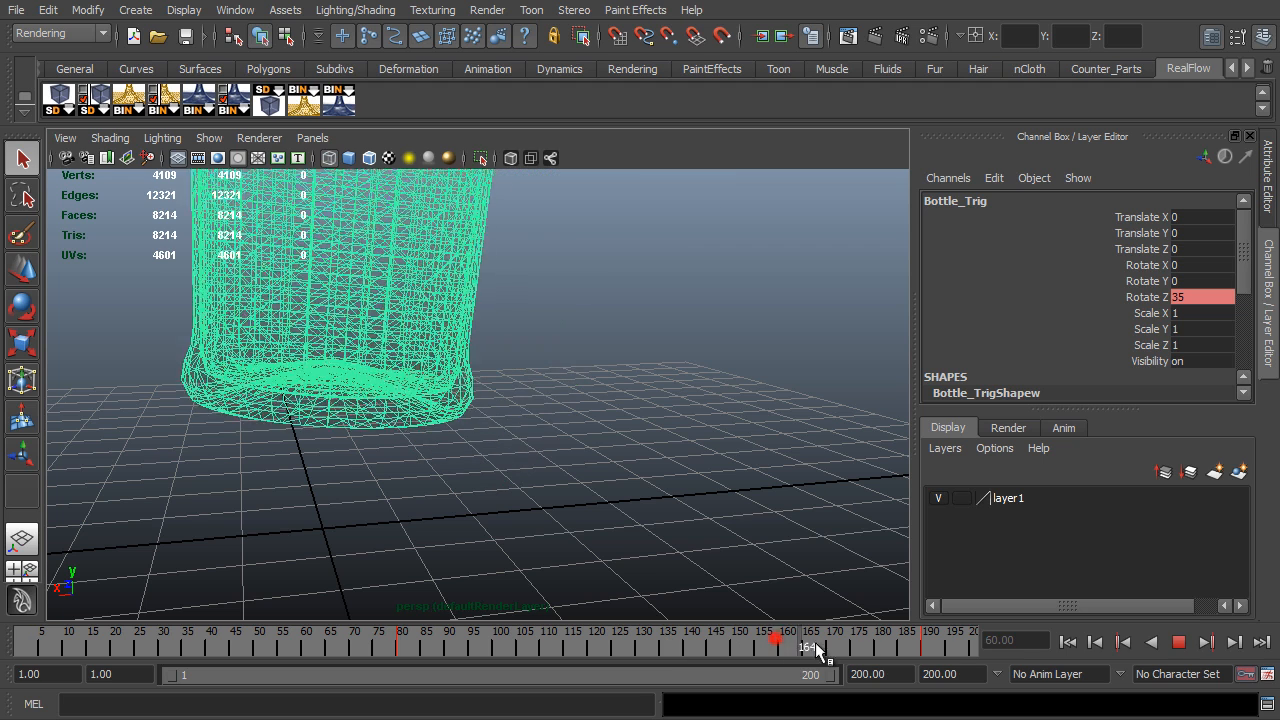
key("ctrl+d")
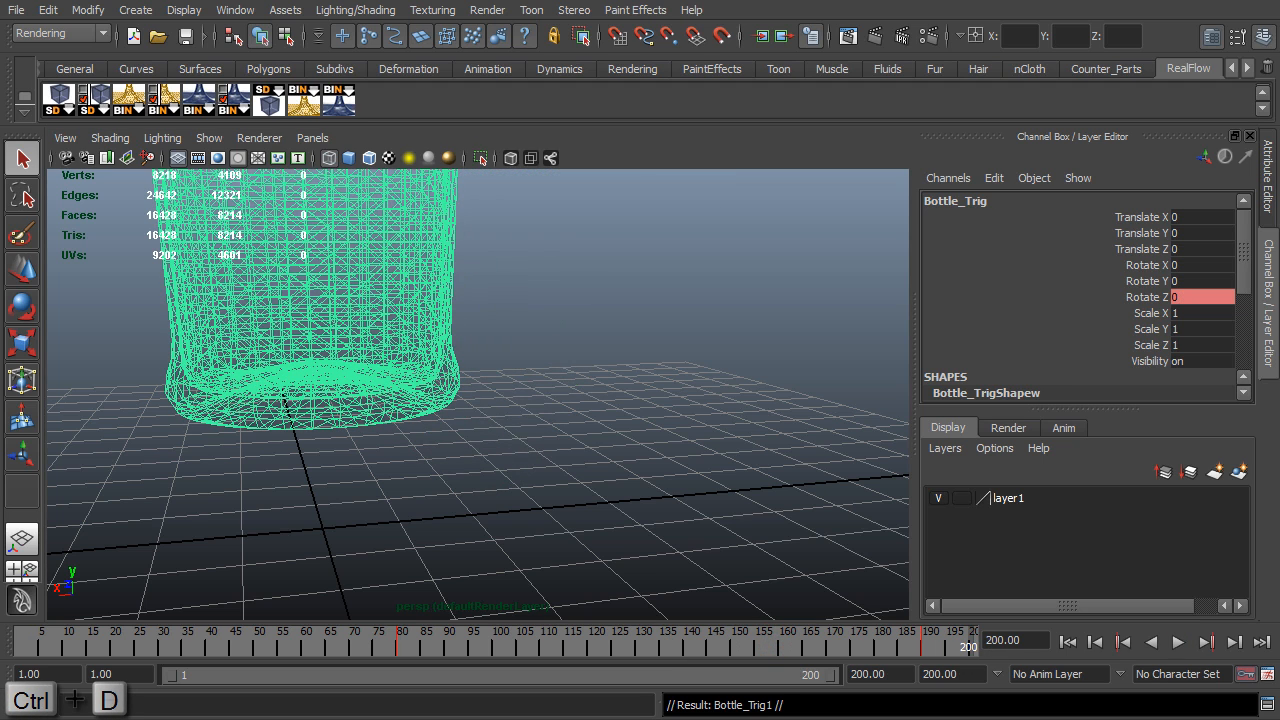
key("ctrl+h")
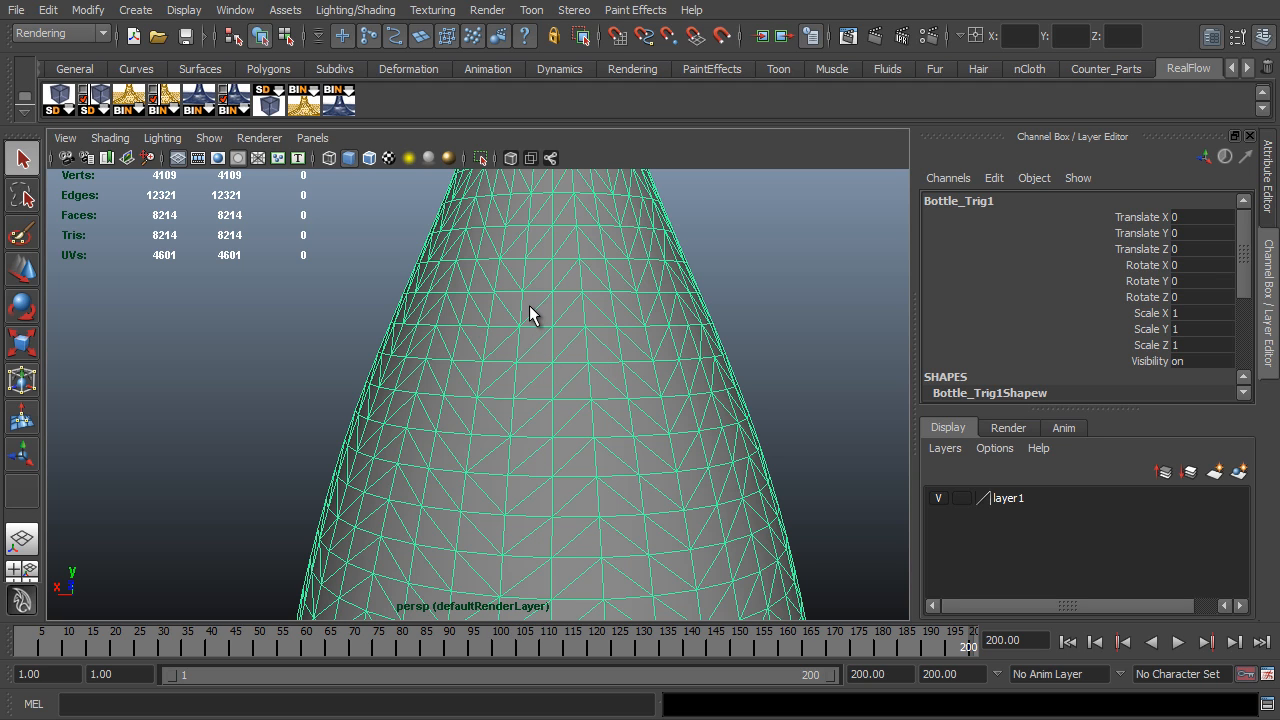
- Quadrangulate the duplicated bottle's mesh and switch it to edge selection
right_click_drag(529, 305, 548, 527, "shift")
key("F10")
key("F10")
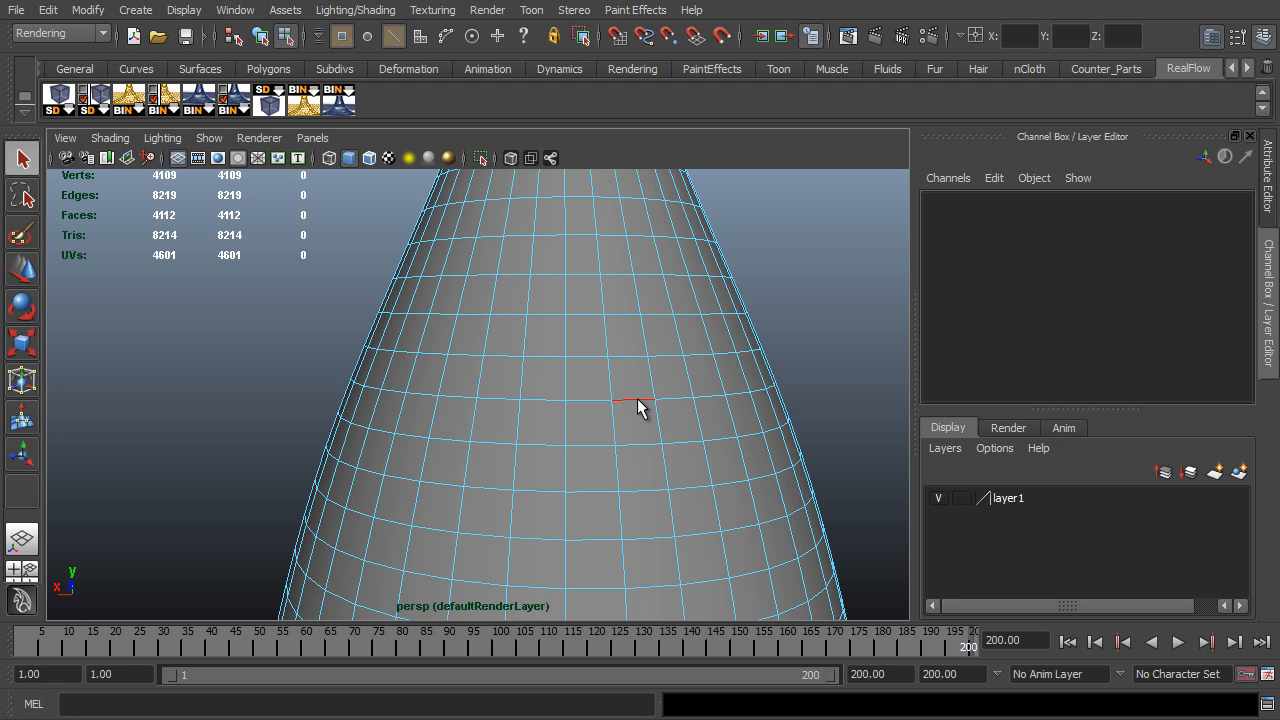
- Delete five consecutive horizontal edge loops from the shoulder of the duplicated bottle, working downward
double_click(638, 401)
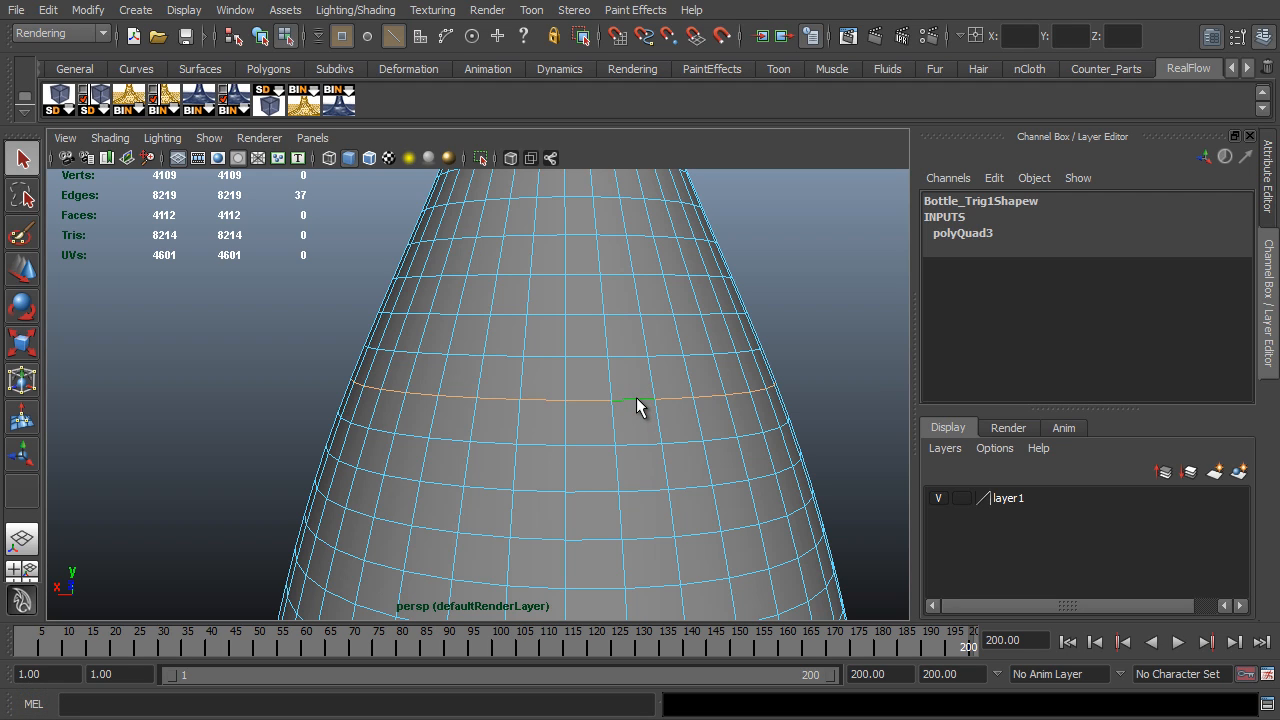
key("Delete")
double_click(604, 444)
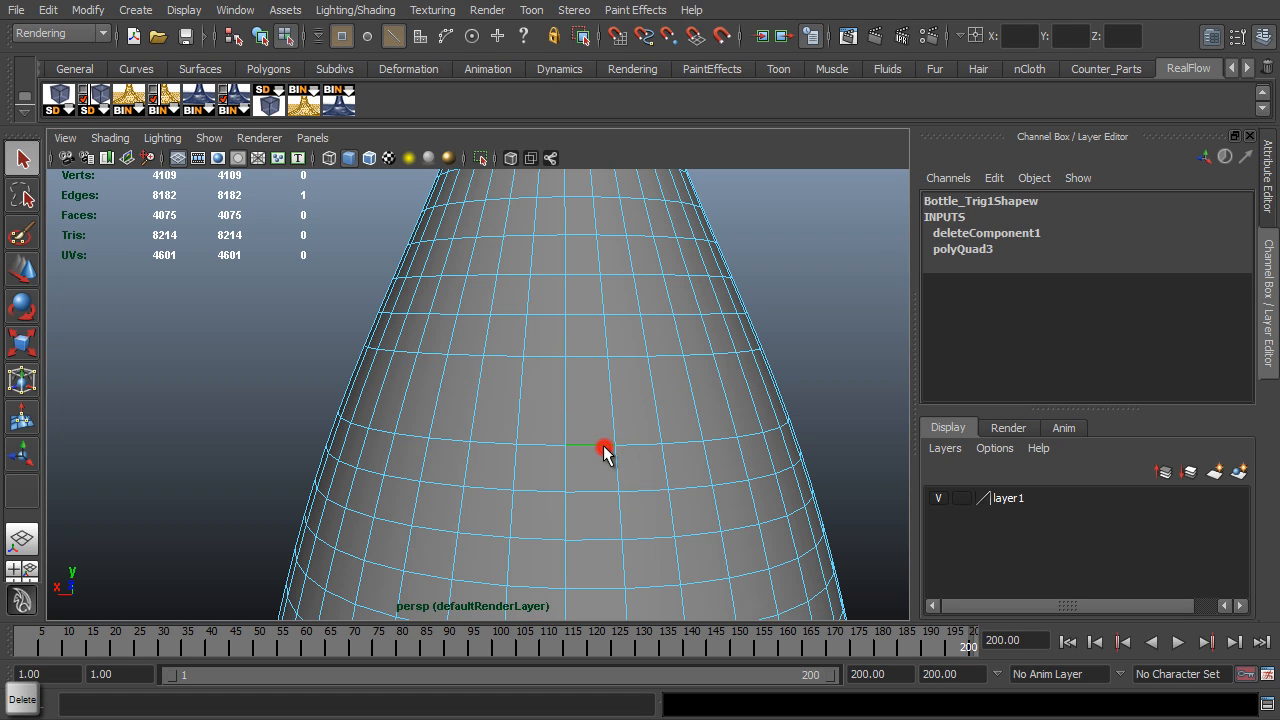
key("Delete")
left_click(583, 493)
double_click(583, 495)
key("Delete")
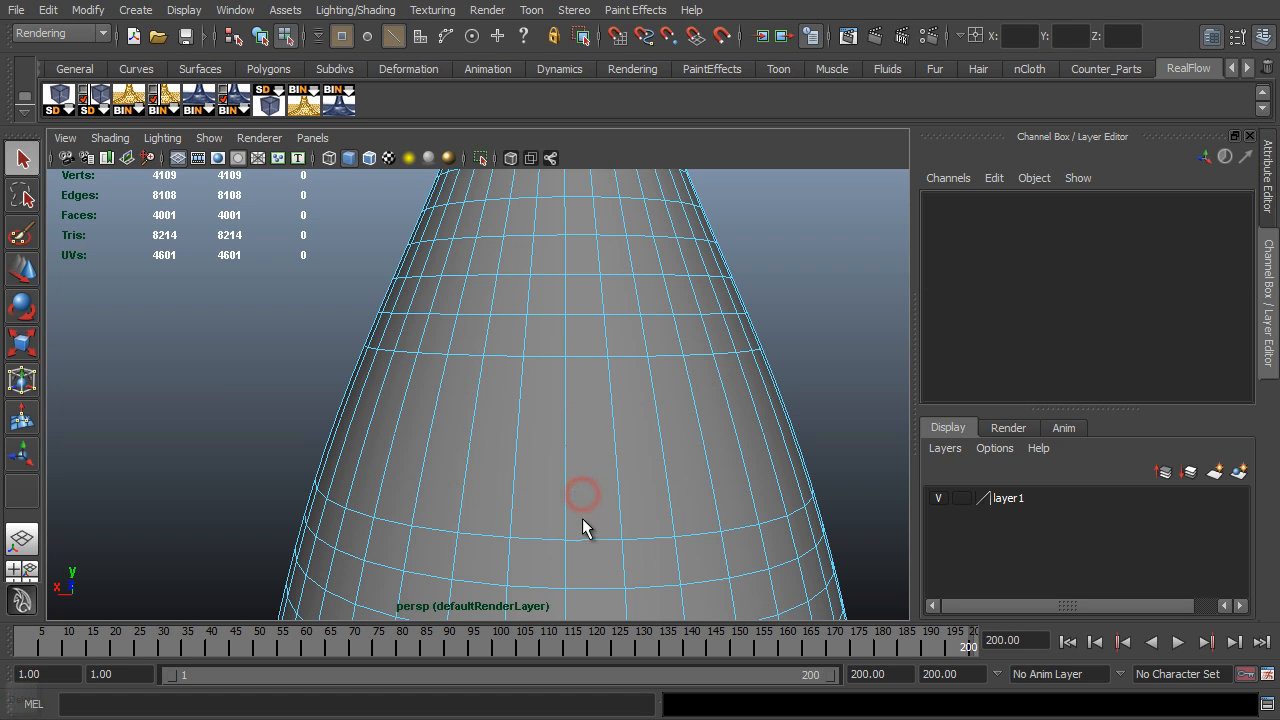
double_click(590, 541)
key("Delete")
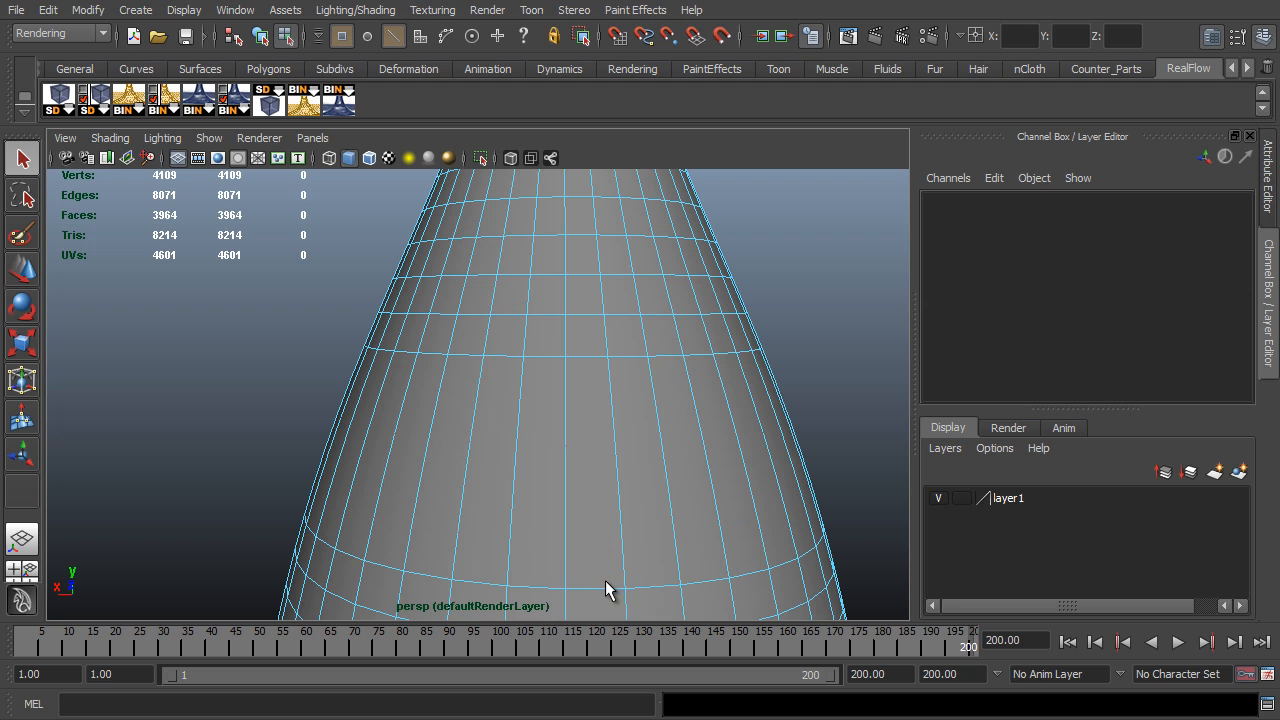
double_click(606, 588)
key("Delete")
- Delete five more horizontal edge loops above the cleared shoulder area, working up toward the bottle's neck
middle_click_drag(591, 355, 634, 534, "alt")
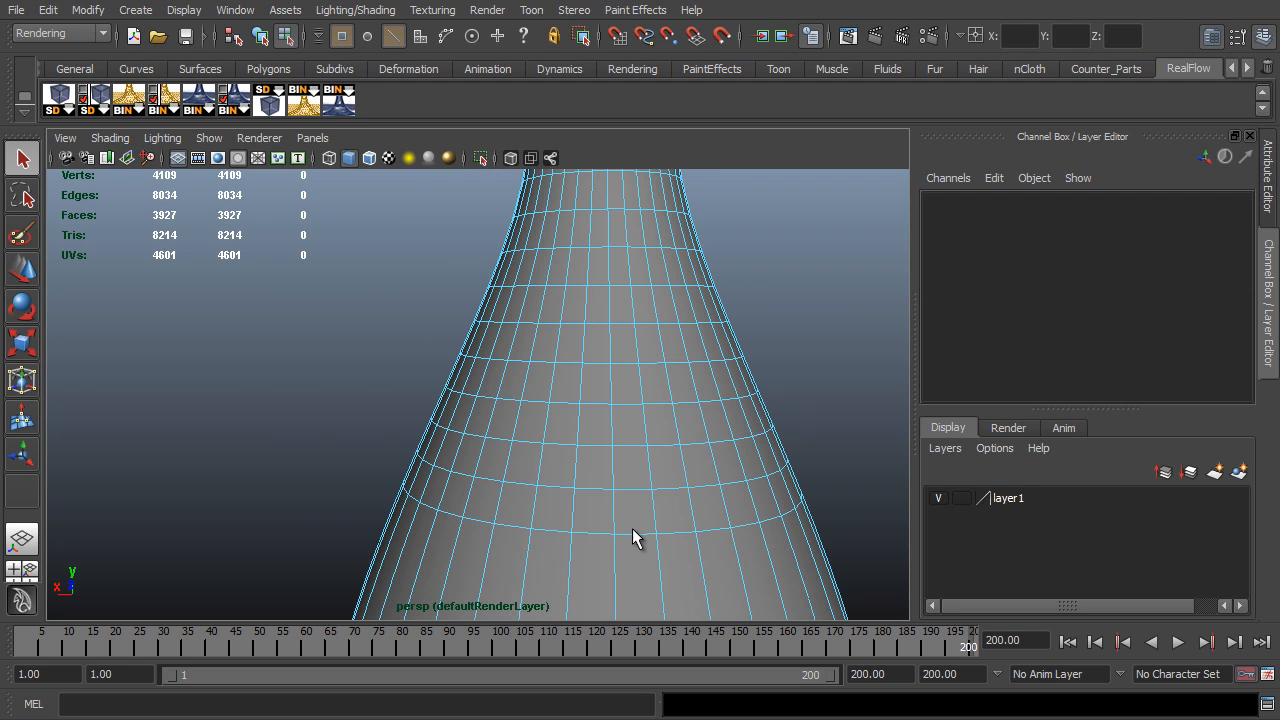
double_click(634, 534)
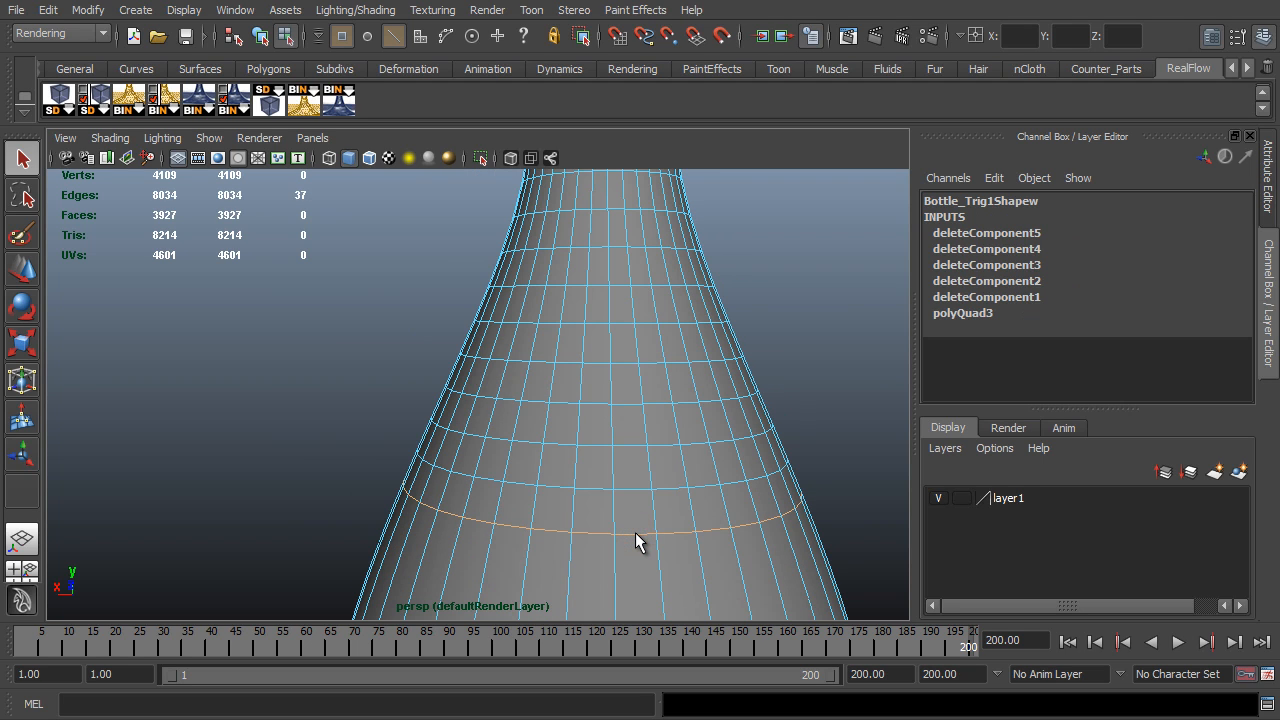
key("Delete")
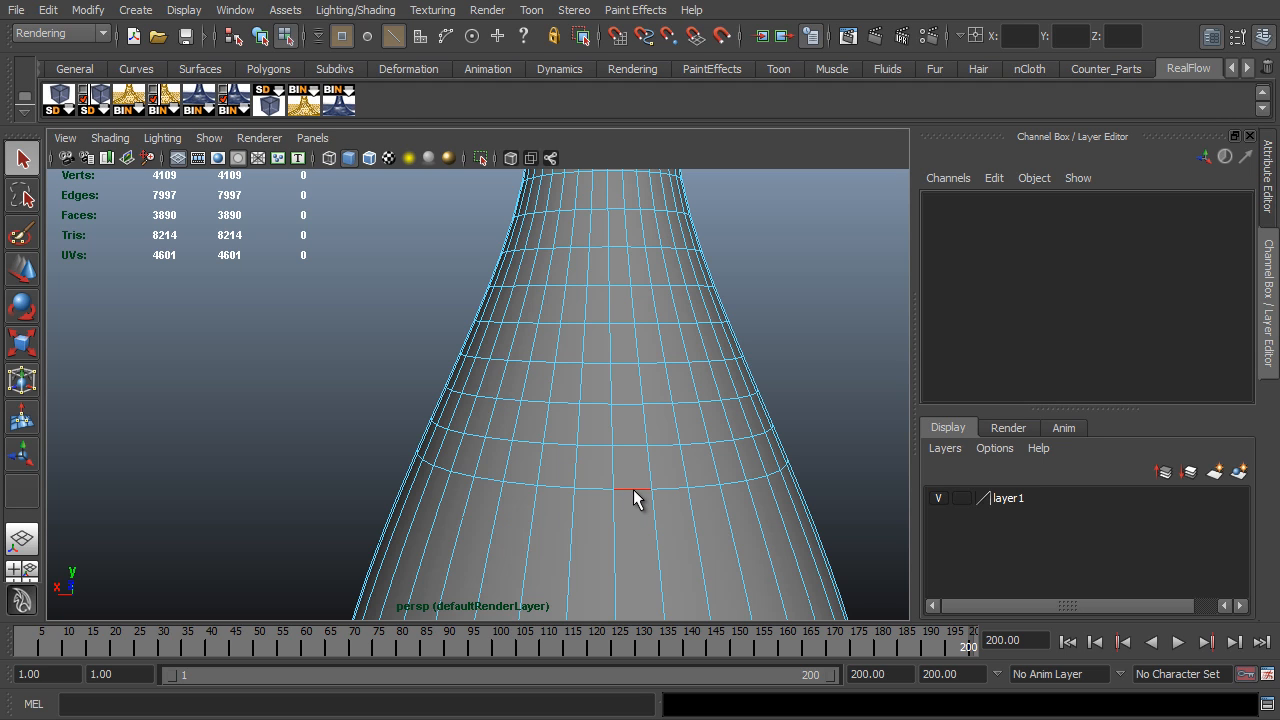
double_click(634, 492)
key("Delete")
double_click(631, 444)
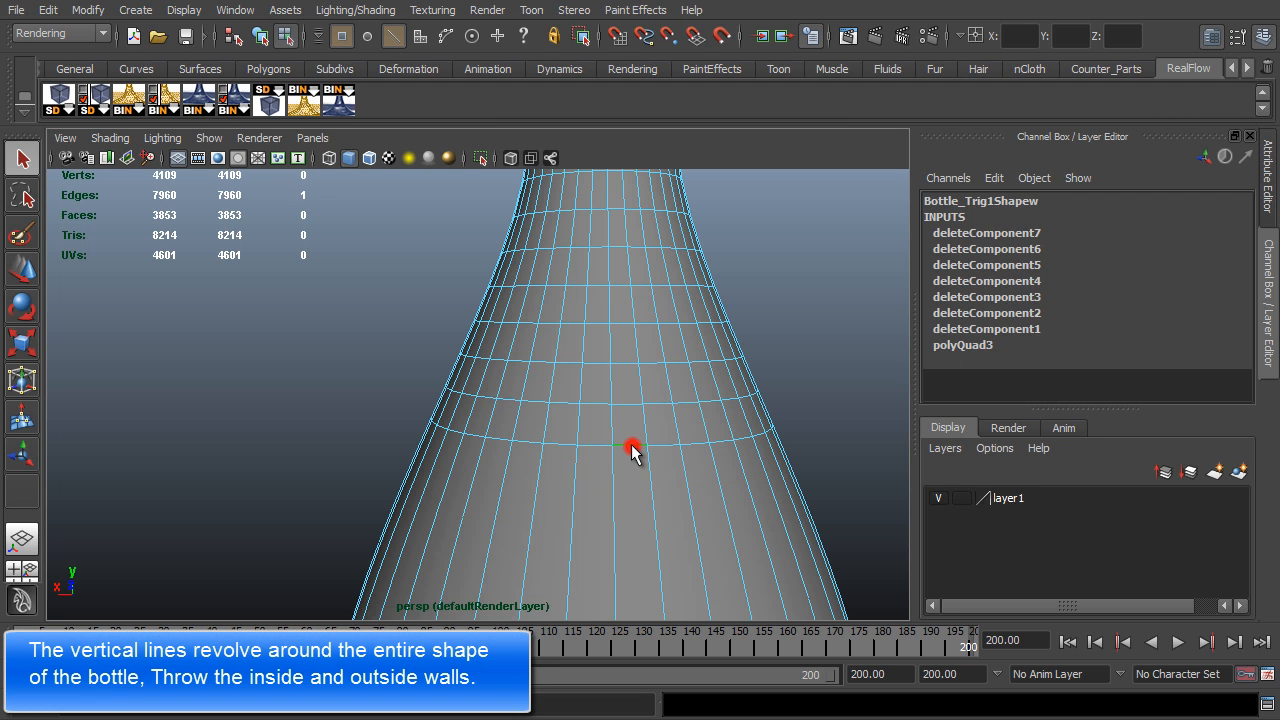
key("Delete")
double_click(632, 404)
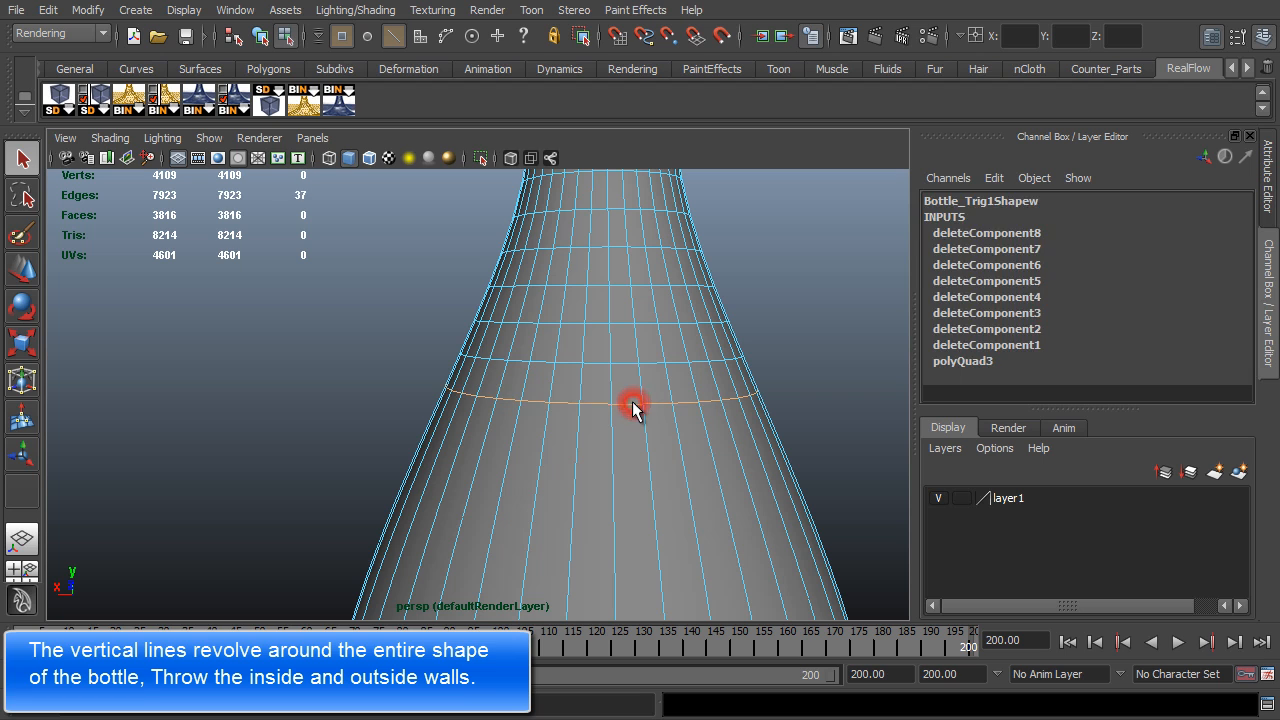
key("Delete")
double_click(624, 362)
key("Delete")
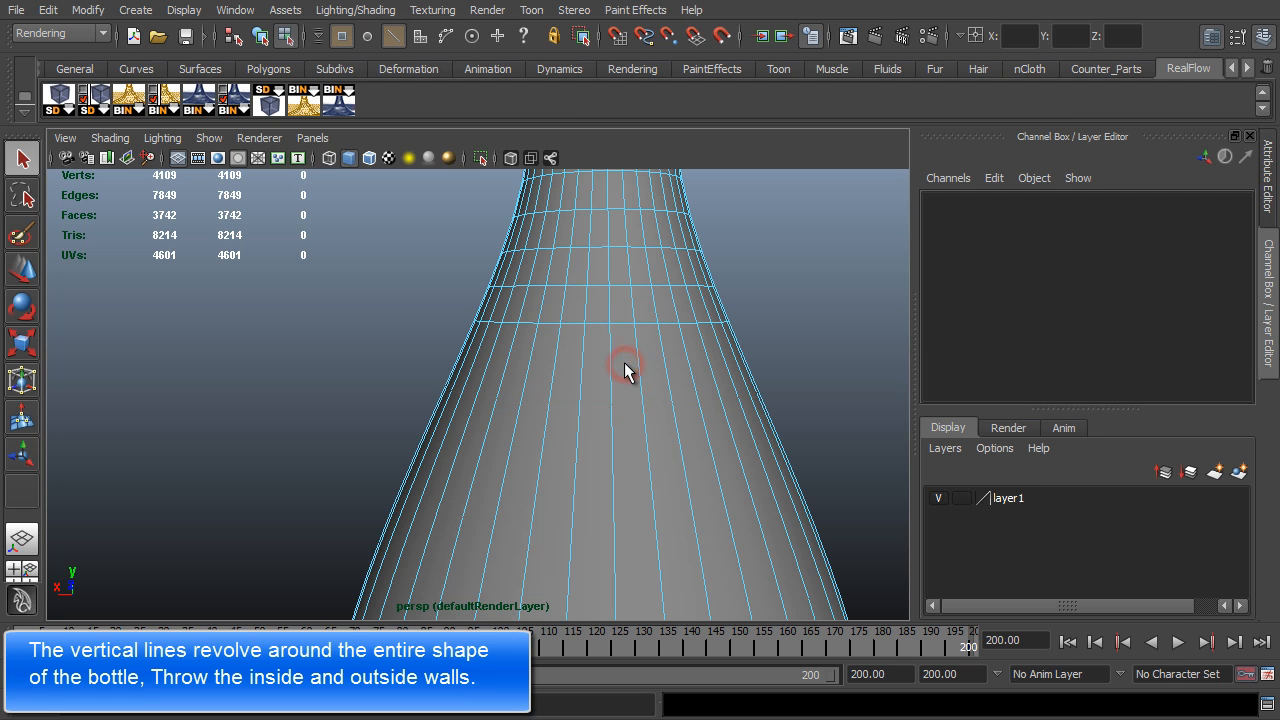
right_click_drag(729, 443, 670, 406, "alt")
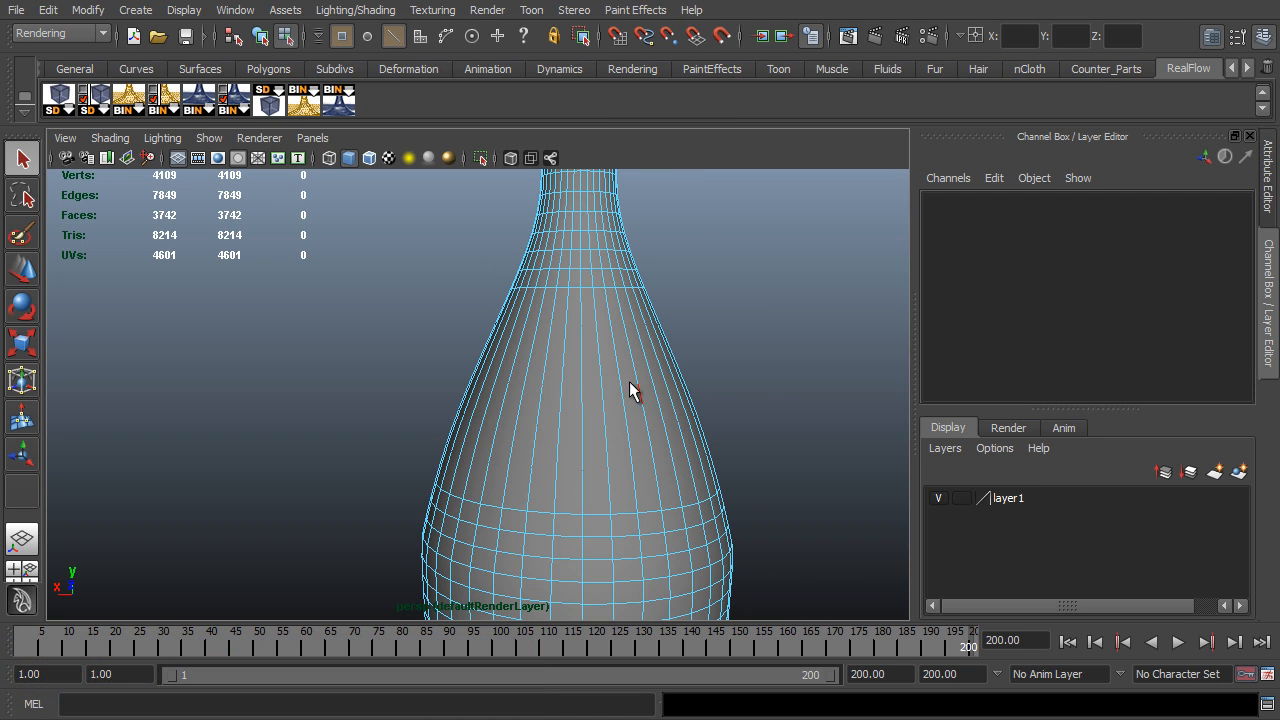
- Delete adjacent long vertical faces from the cleared shoulder area of the duplicated bottle
key("F11")
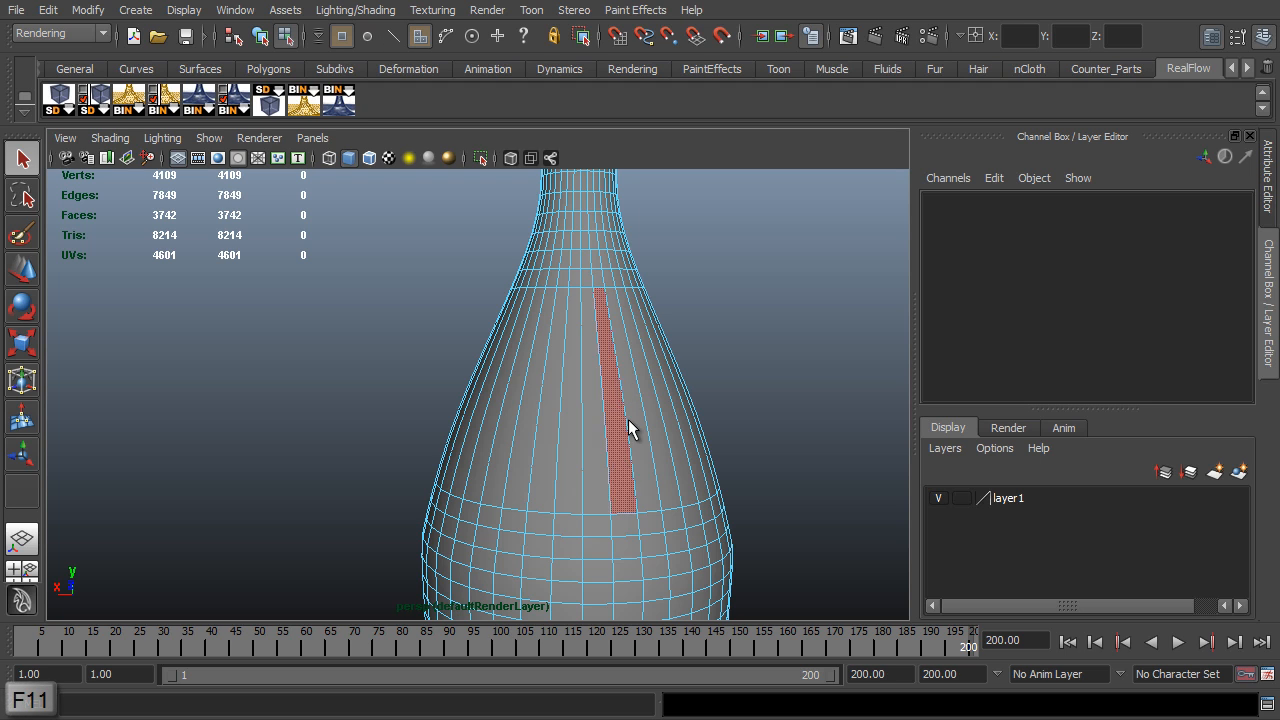
left_click(601, 427)
key("Delete")
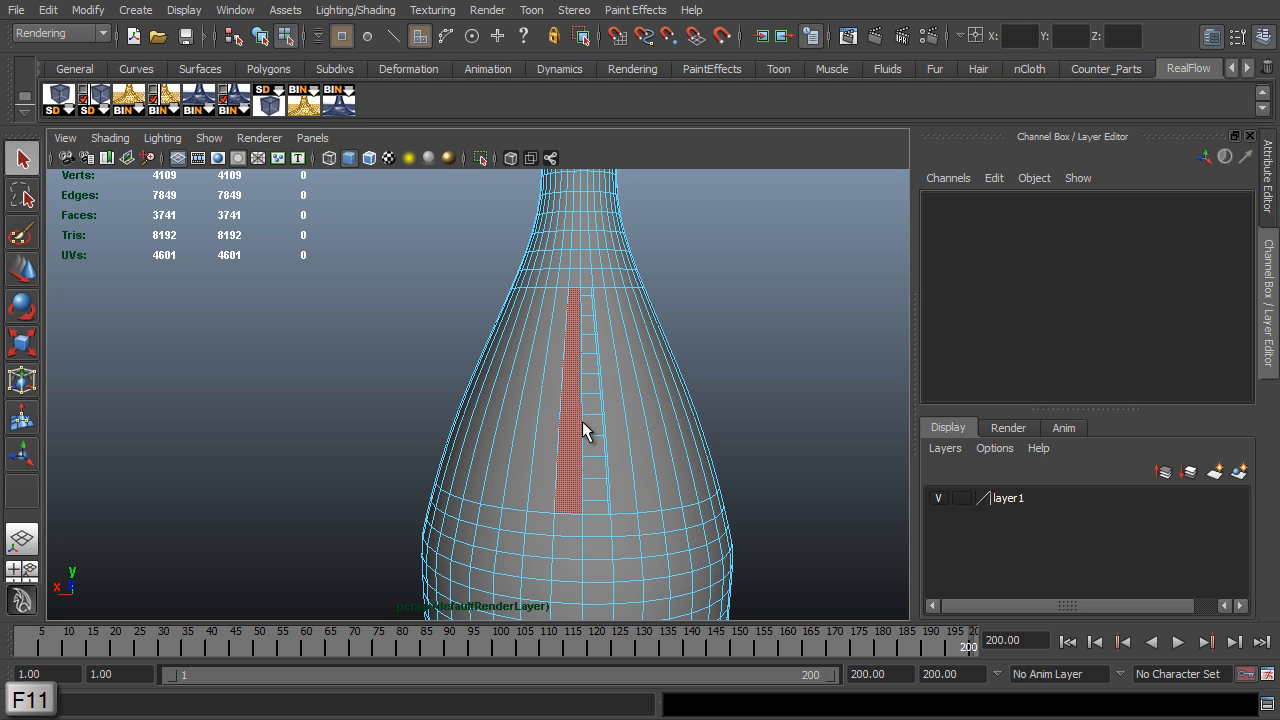
left_click(572, 421)
key("Delete")
left_click_drag(637, 425, 546, 449, "alt")
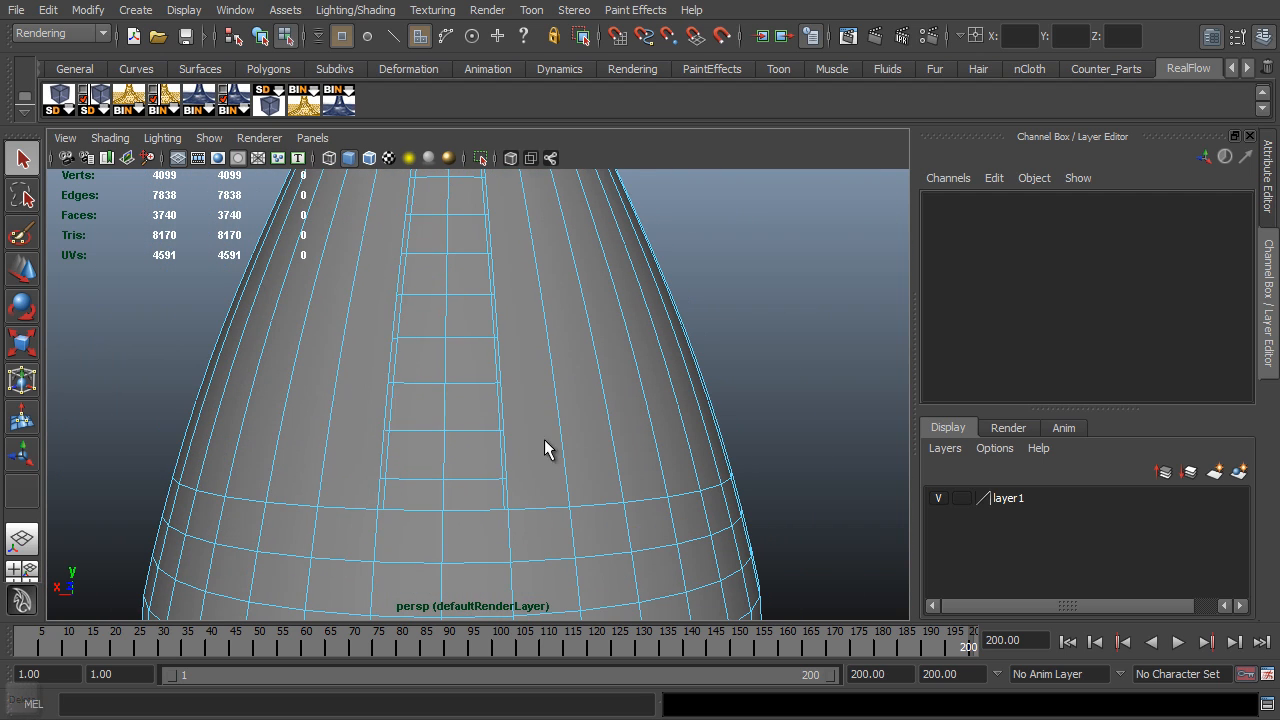
left_click(358, 404)
key("Delete")
left_click(323, 400)
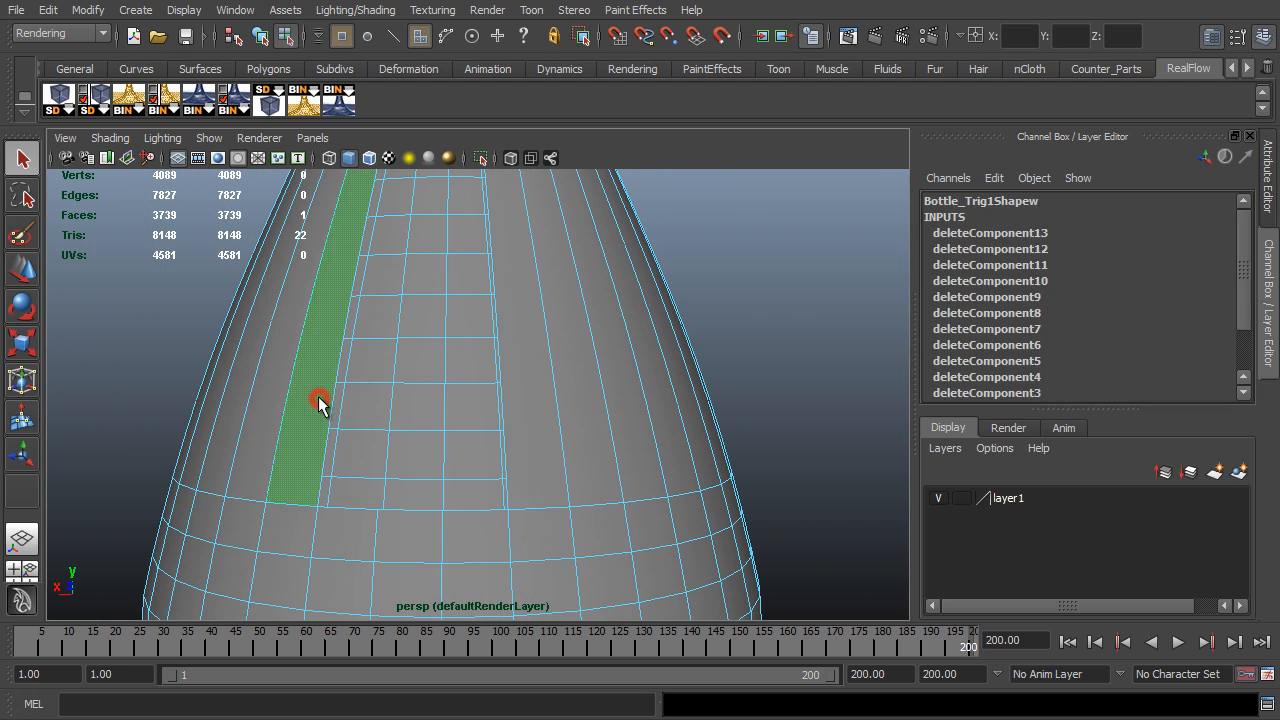
key("Delete")
left_click(432, 366)
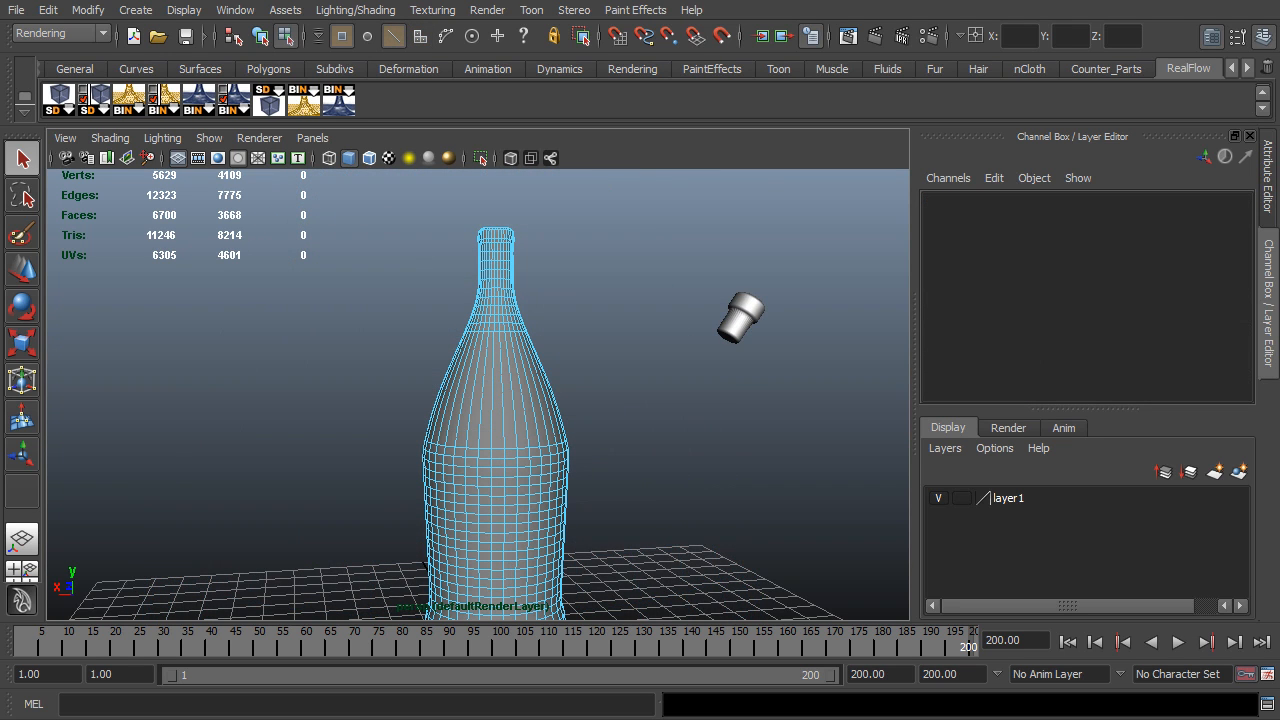
- Delete the simplified bottle duplicate and unhide the Bottle_Inside mesh
key("F8")
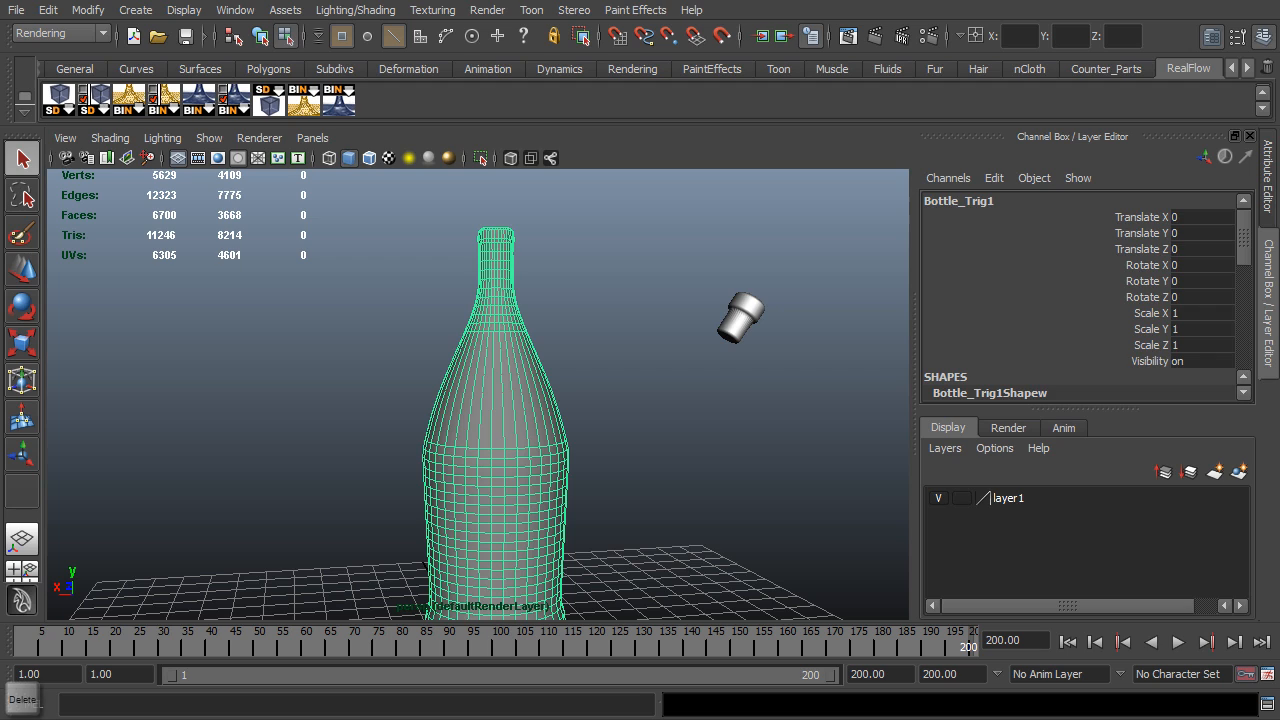
key("Delete")
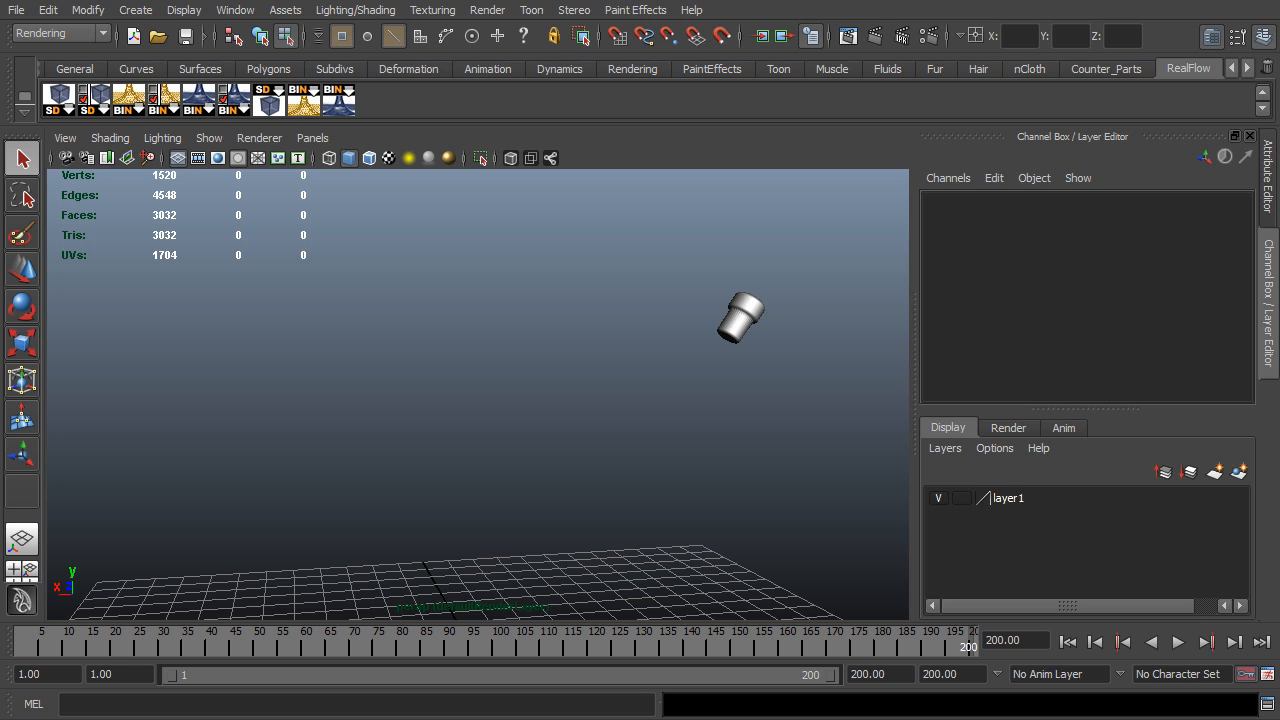
key("shift+h")
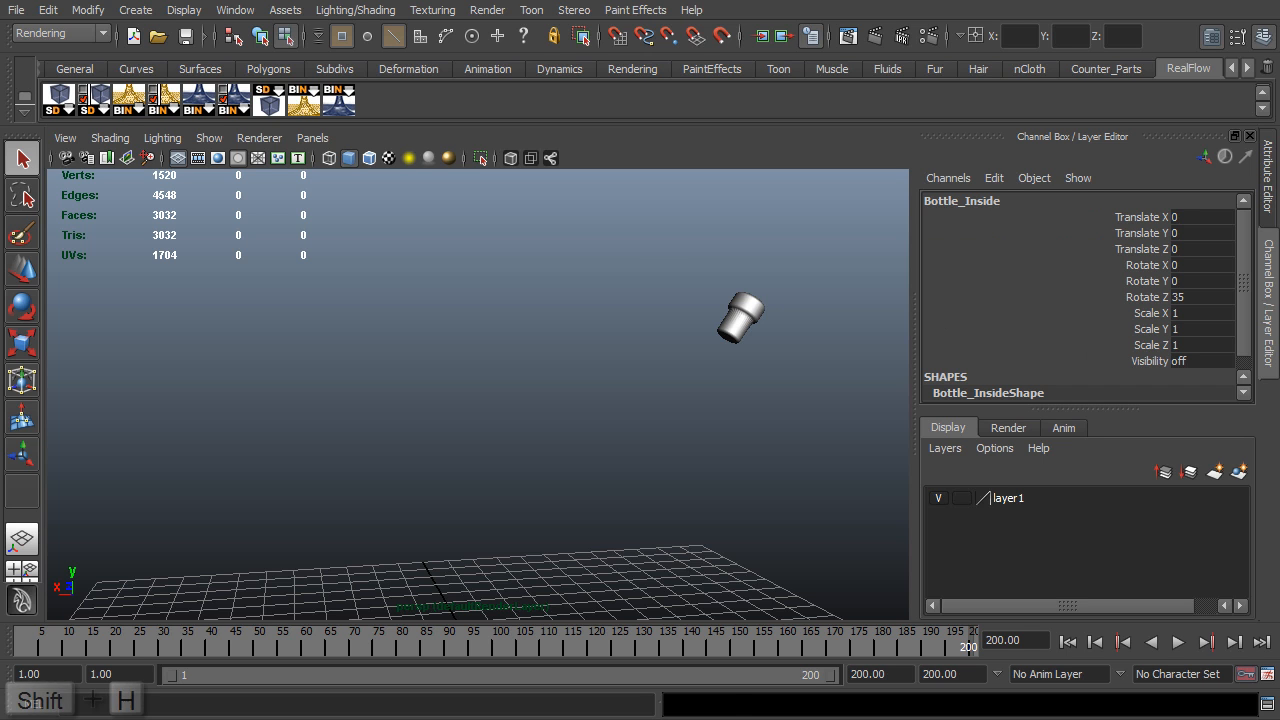
- Examine the Bottle_Inside mesh in wireframe and shaded display, checking its shape and its fit with the cork
left_click_drag(702, 234, 437, 455, "alt")
key("4")
right_click_drag(436, 448, 492, 452, "alt")
left_click_drag(492, 452, 548, 422, "alt")
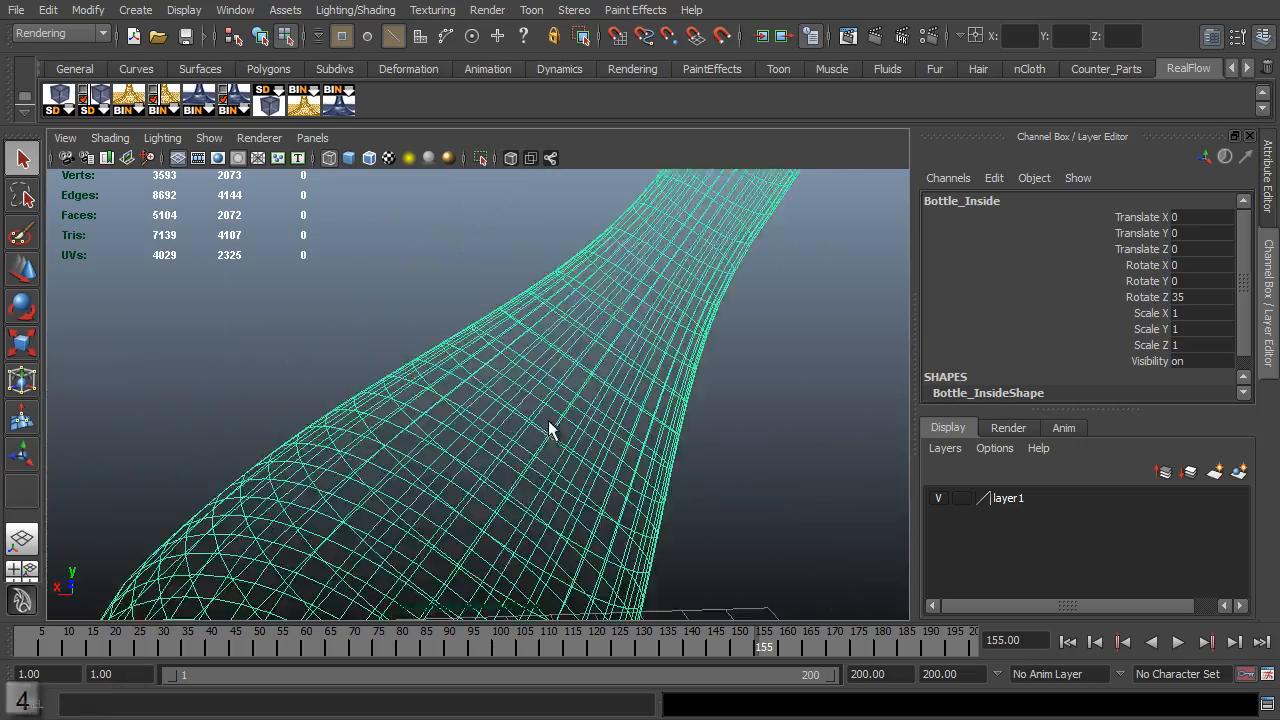
middle_click_drag(548, 422, 462, 536, "alt")
key("f")
key("5")
right_click_drag(574, 361, 645, 396, "alt")
mouse_move(645, 396)
left_mouse_down("alt")
mouse_move(663, 357)
mouse_move(717, 308)
left_mouse_up("alt")
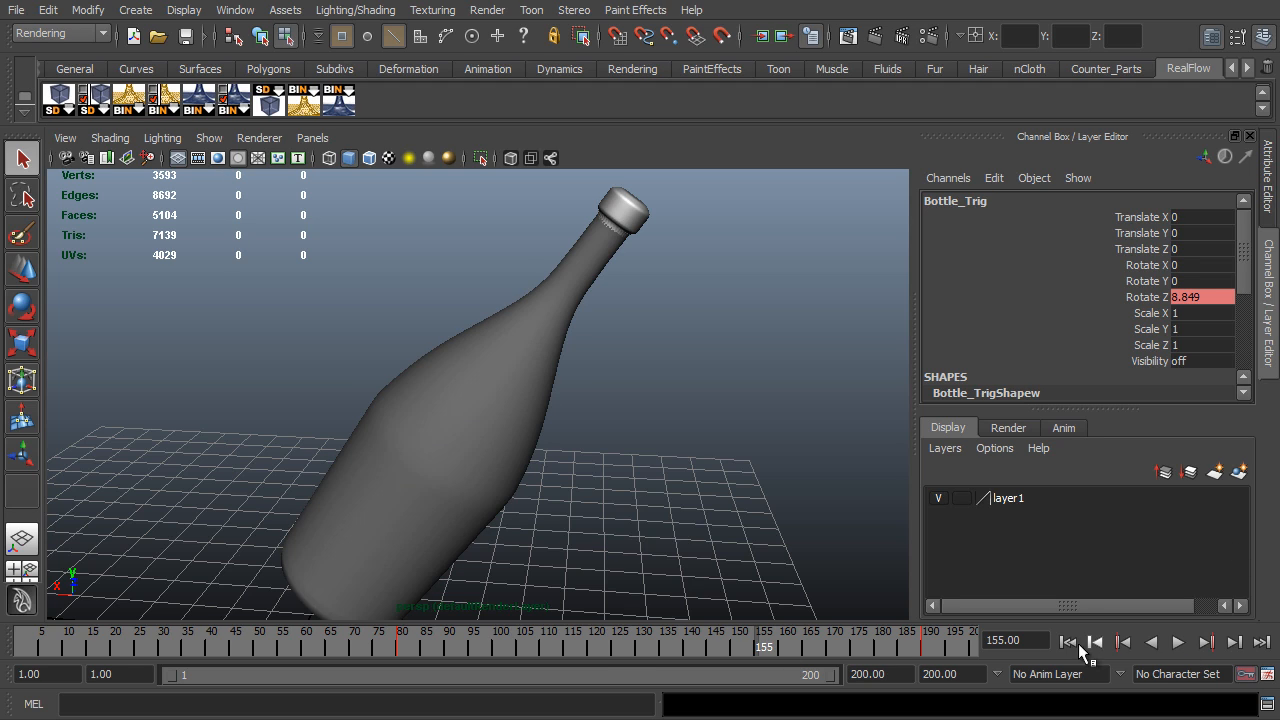
- Copy all of Bottle_Trig's keyframes and paste them onto Bottle_Inside at frame 1
double_click(619, 644)
right_click(619, 645)
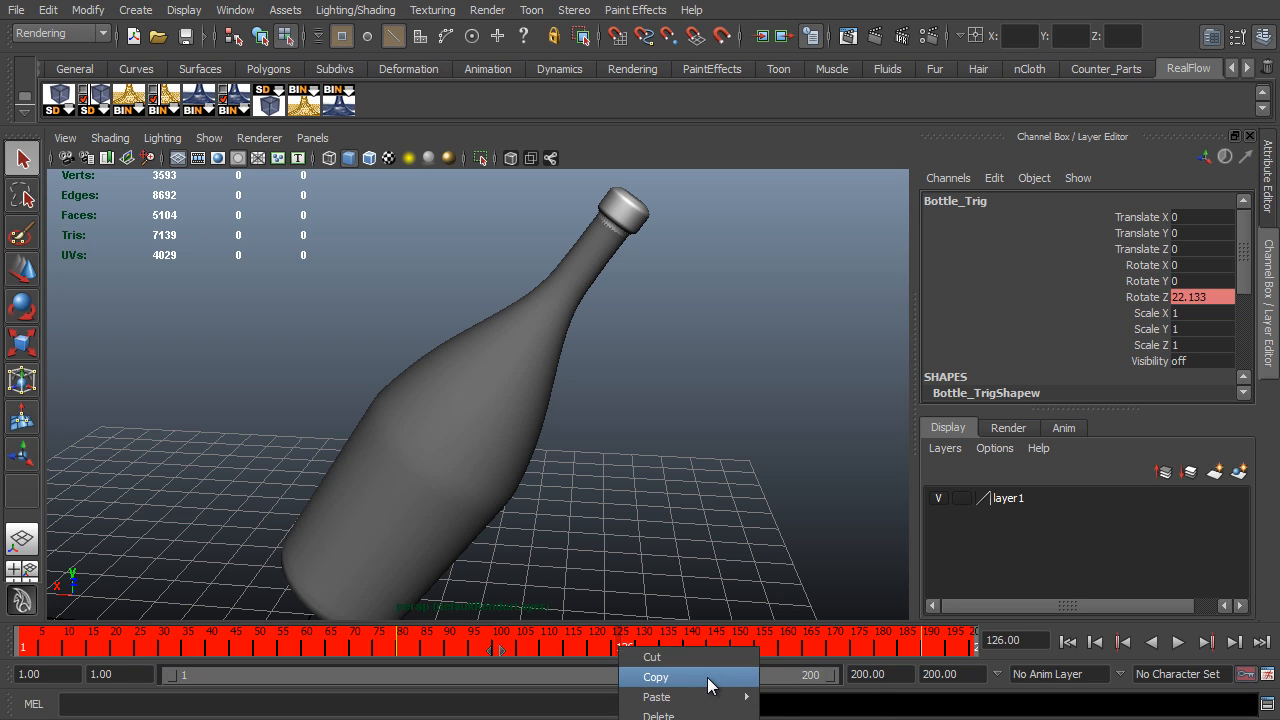
left_click(709, 677)
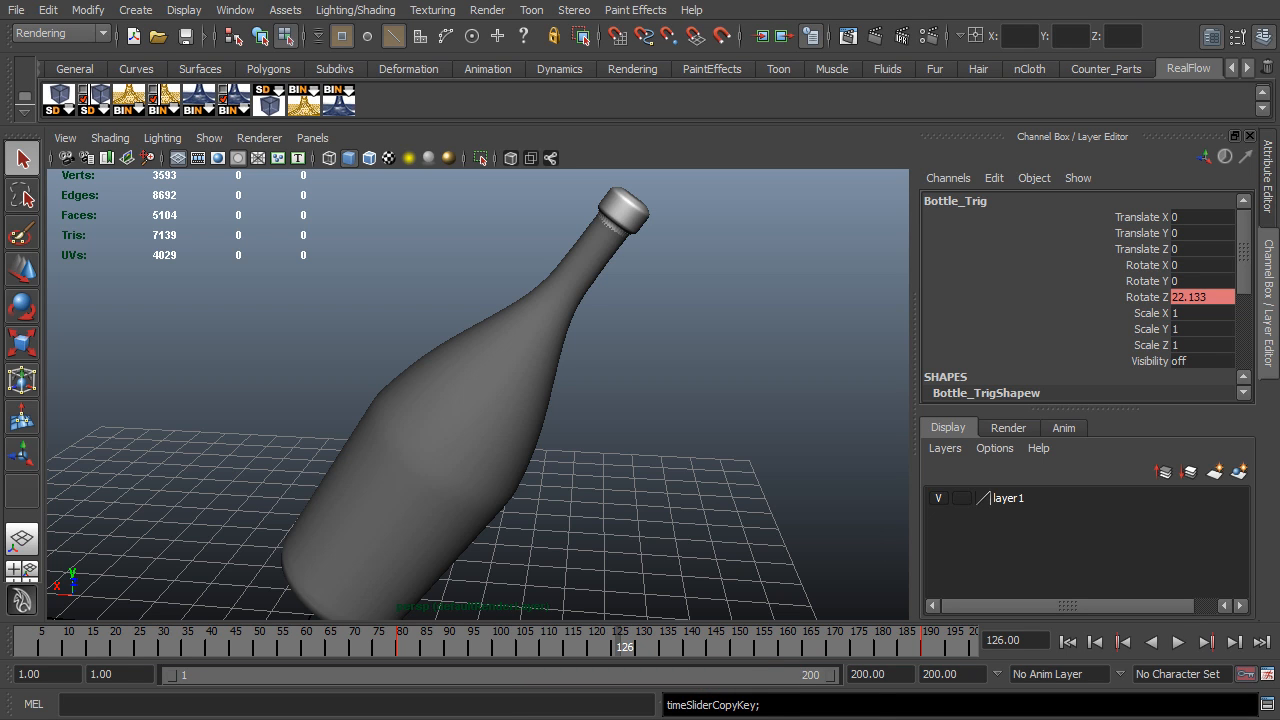
left_click(450, 400)
left_click(20, 640)
right_click(21, 645)
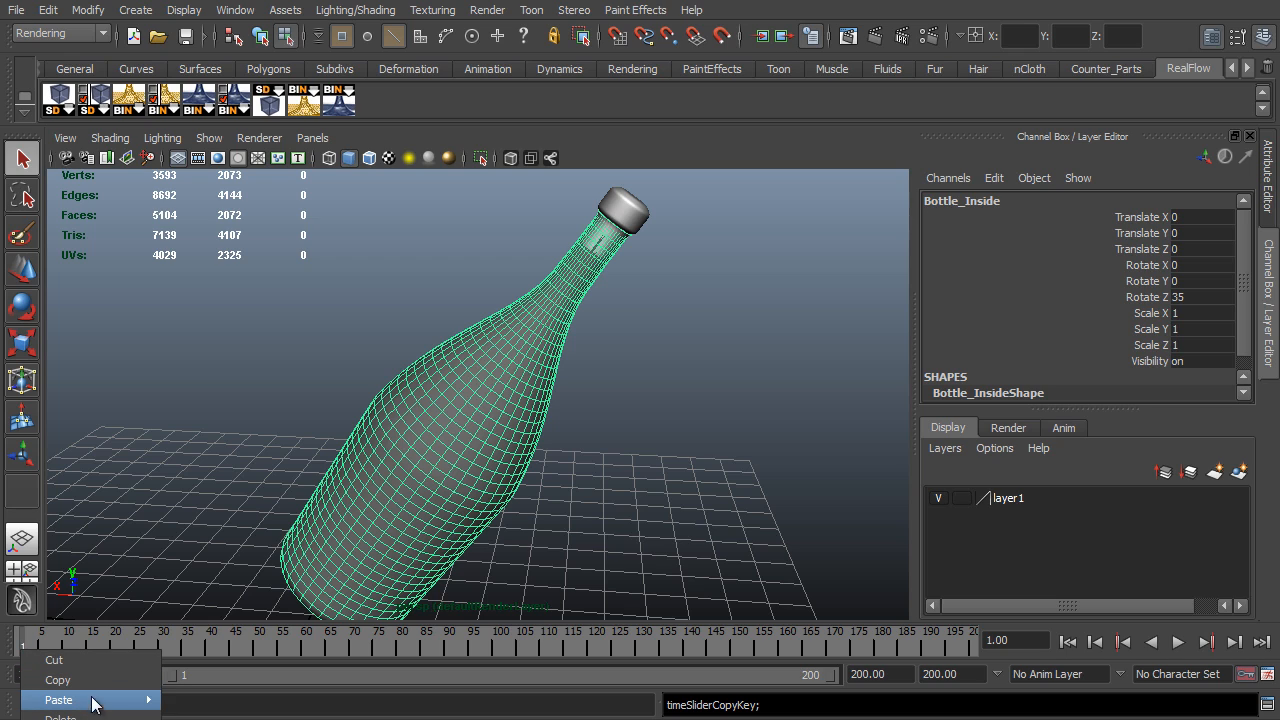
mouse_move(92, 700)
left_click(260, 713)
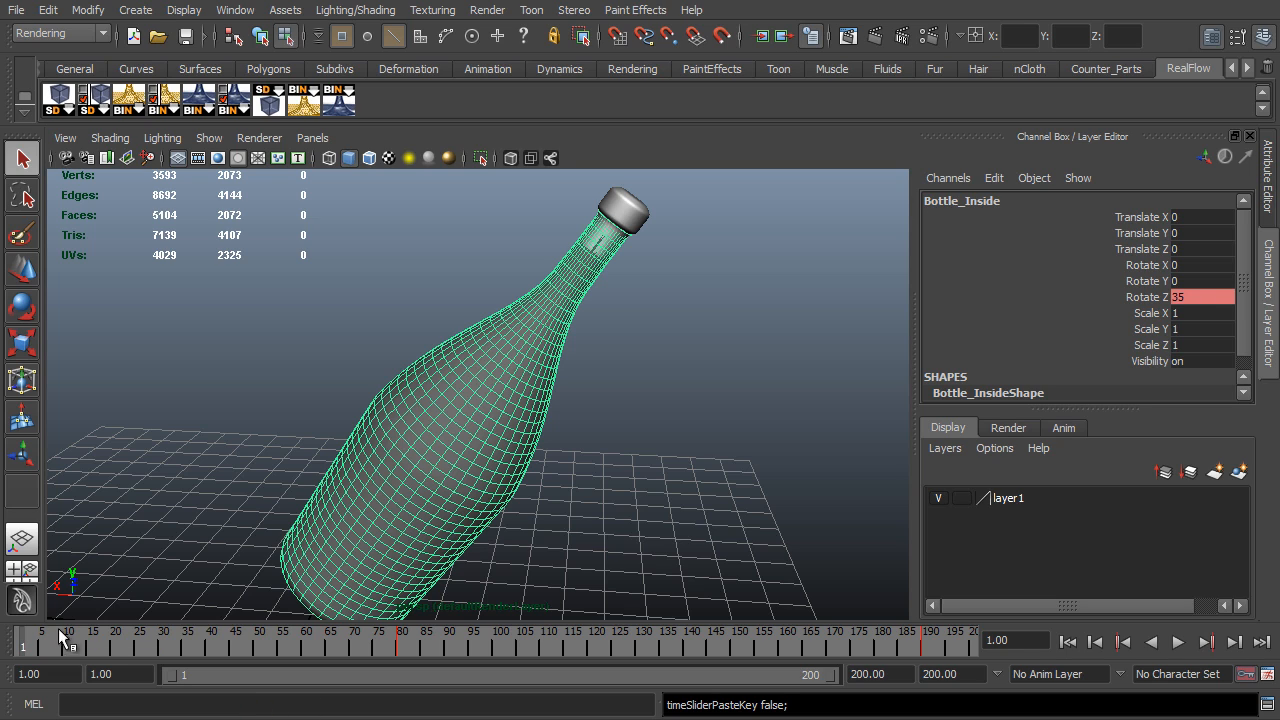
mouse_move(36, 641)
left_mouse_down()
mouse_move(462, 680)
mouse_move(940, 680)
mouse_move(780, 676)
mouse_move(330, 605)
mouse_move(912, 645)
mouse_move(46, 625)
left_mouse_up()
- Export the selected Bottle_Inside mesh as the RealFlow SD file Bottle_Inside, using the playback range
left_click_drag(182, 426, 351, 426, "alt")
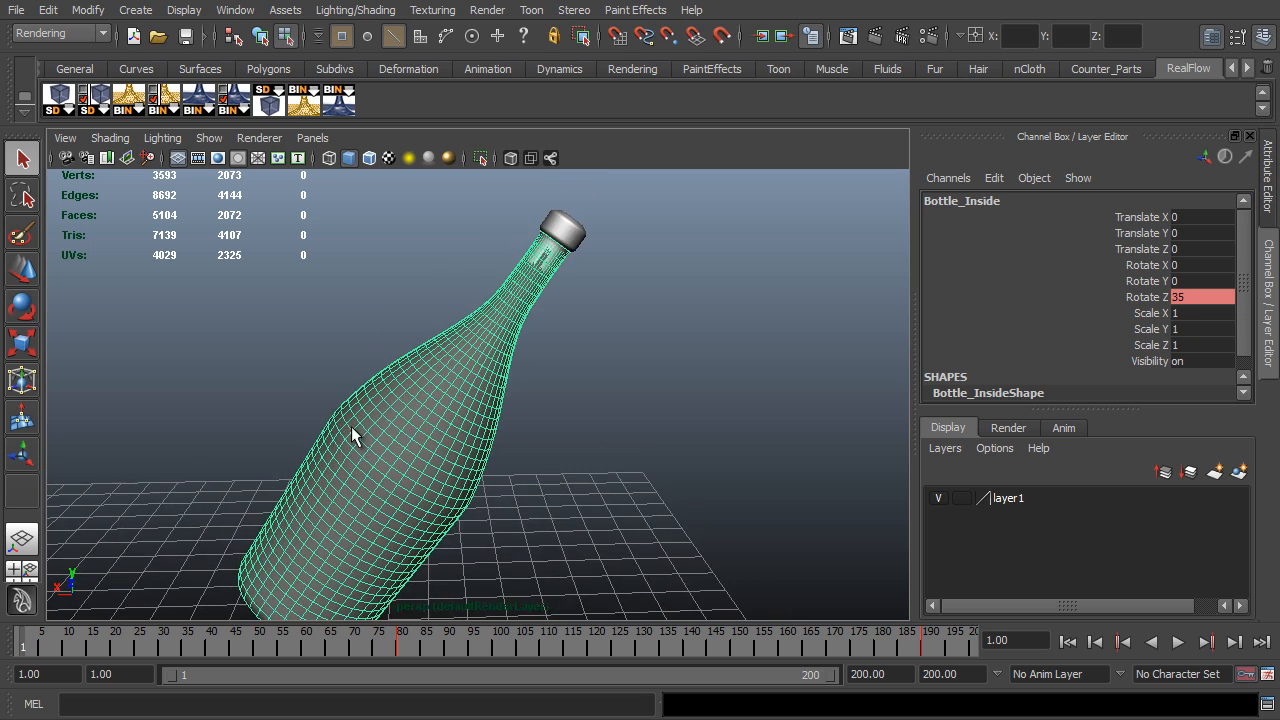
right_click_drag(351, 426, 386, 417, "alt")
middle_click_drag(386, 417, 455, 400, "alt")
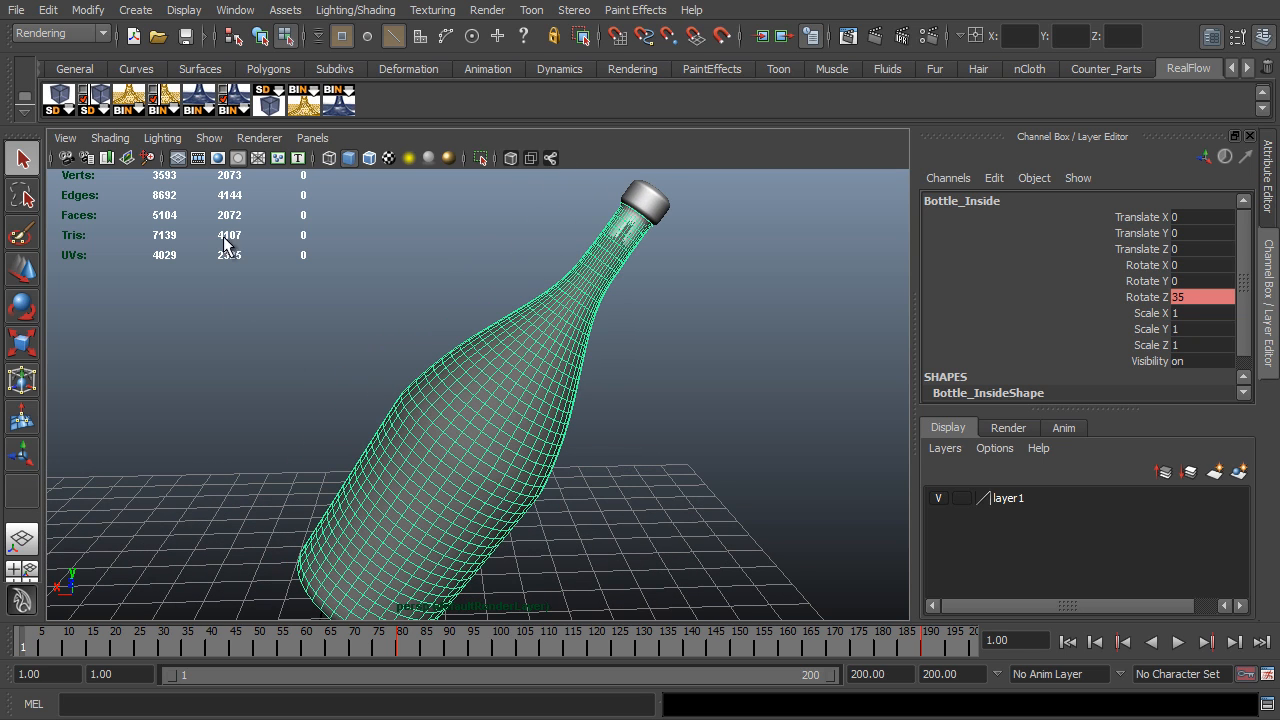
left_click(99, 101)
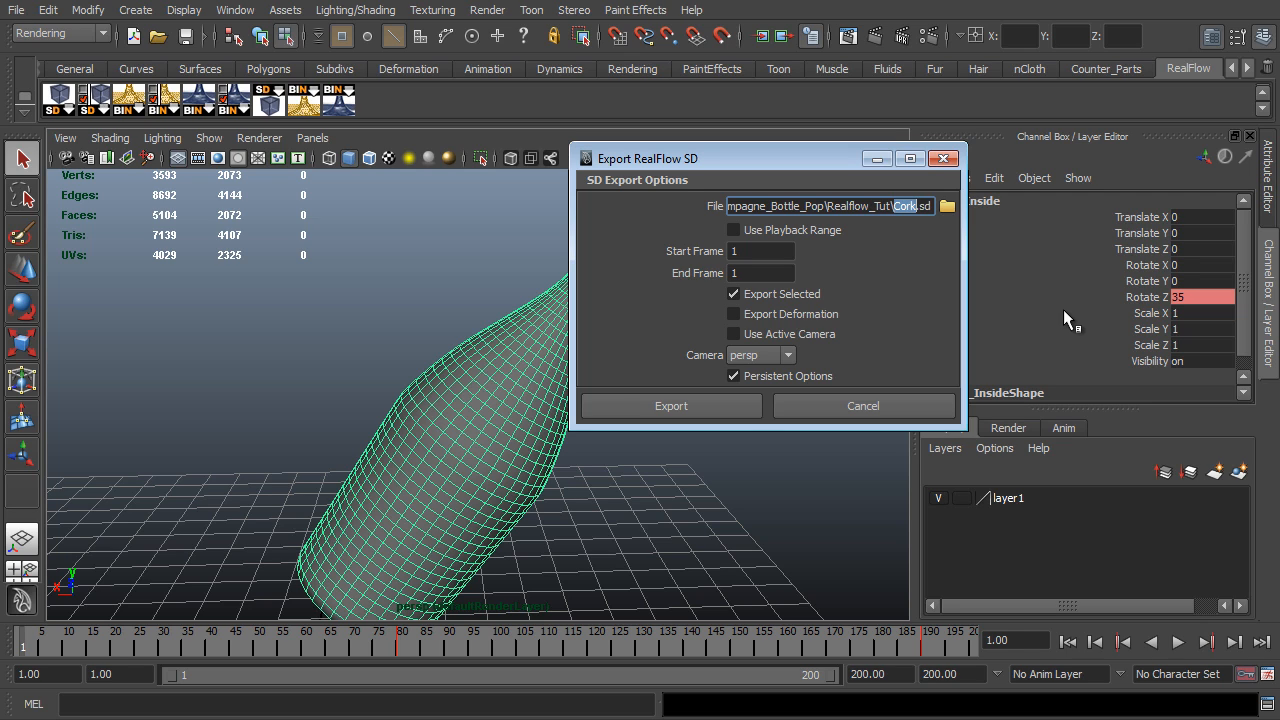
type("Bottle_Inside")
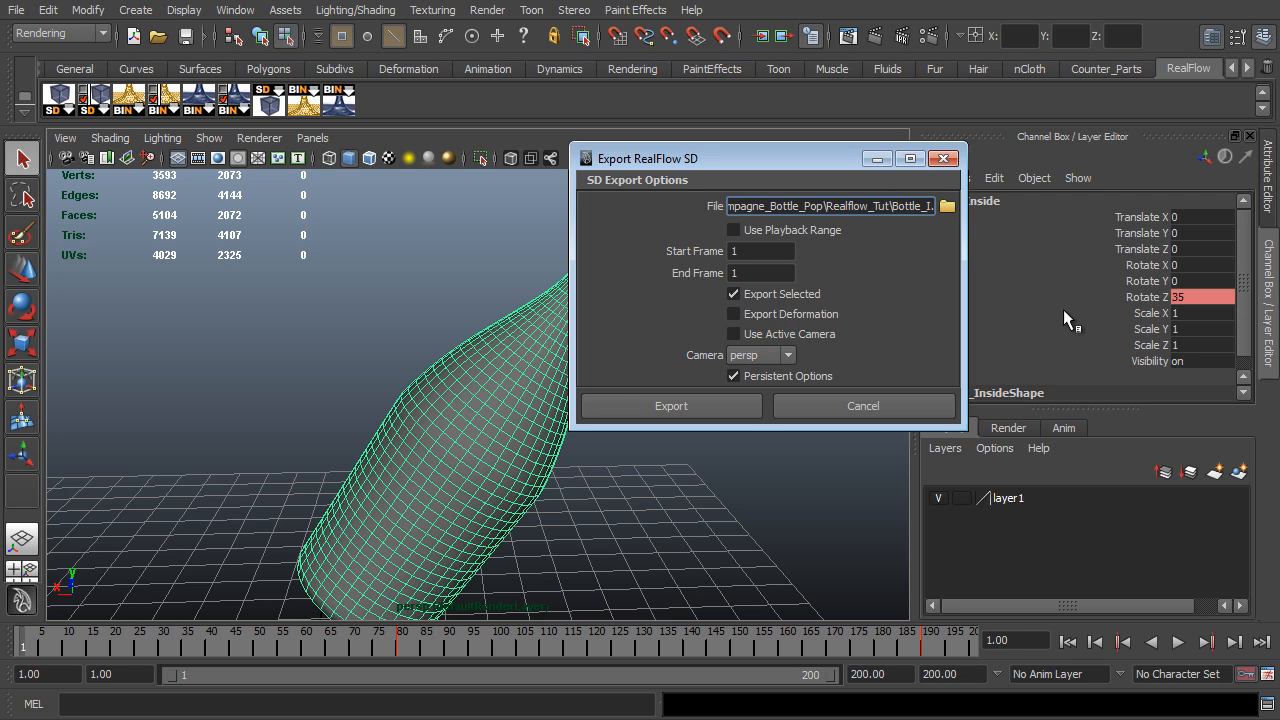
left_click(762, 232)
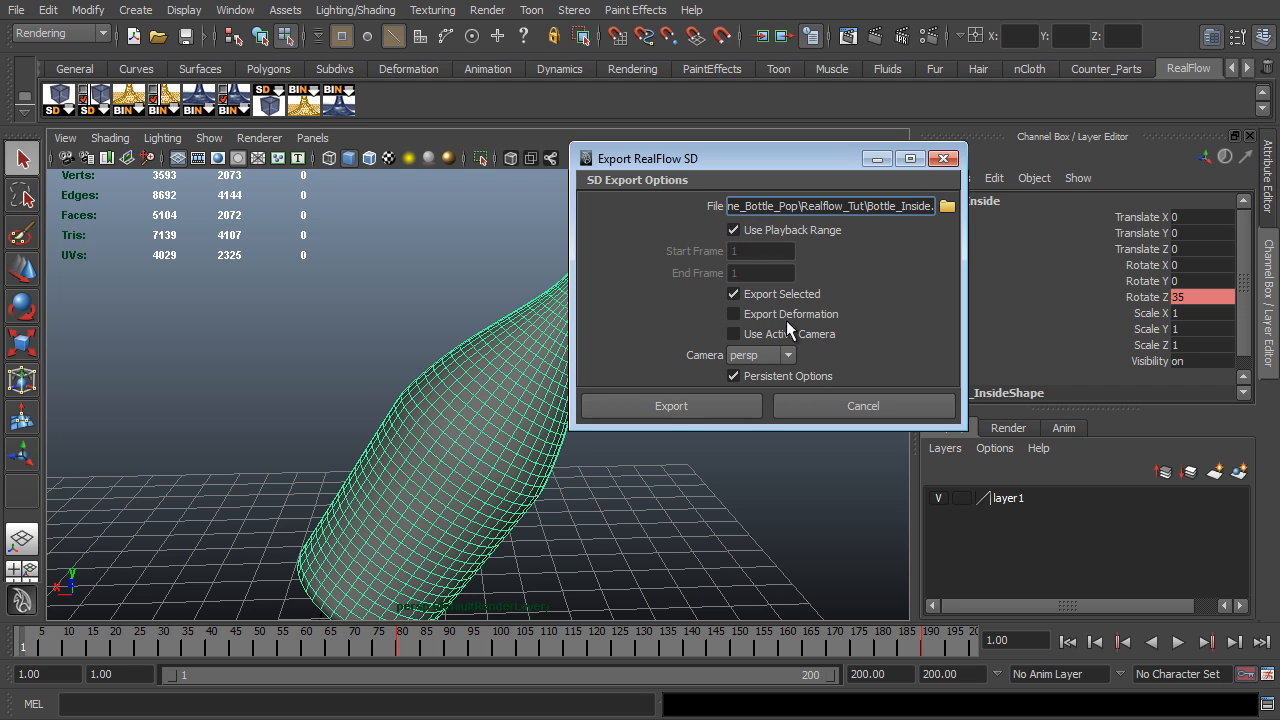
left_click(688, 405)
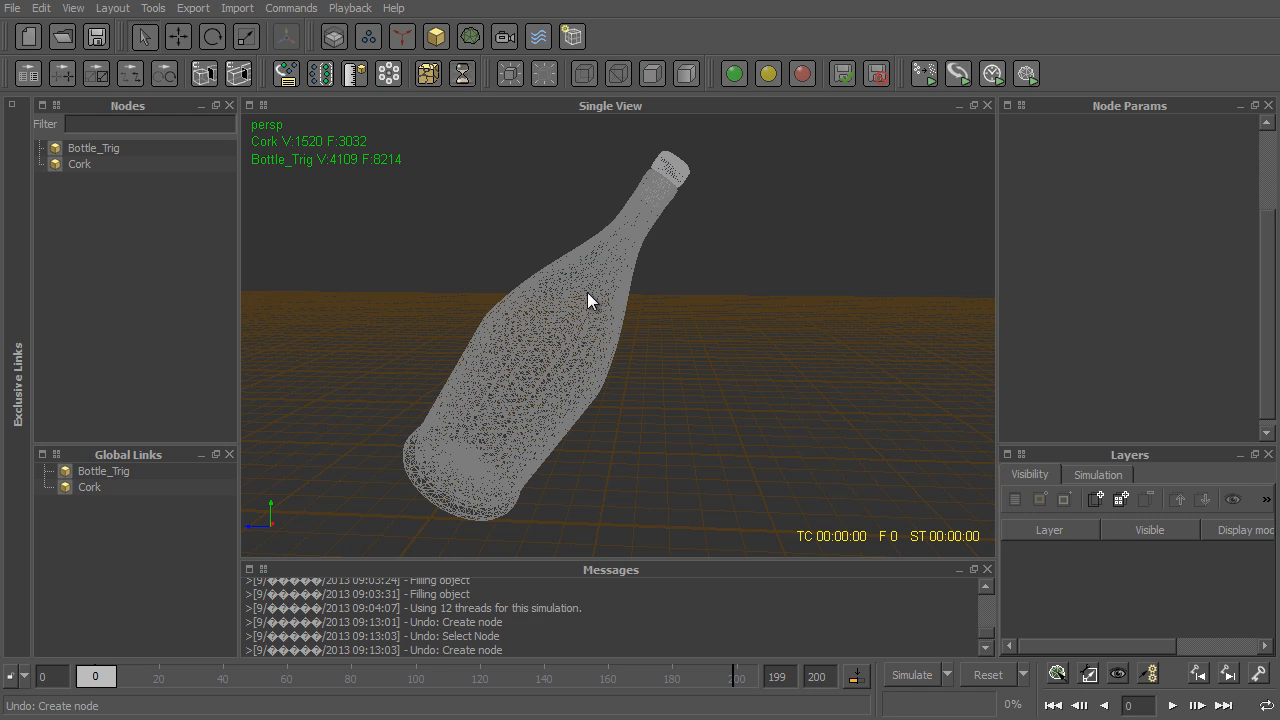
- In RealFlow, import Bottle_Inside.sd in place of the loaded SD objects and delete the CameraFromSD03 node that comes with it
left_click(237, 8)
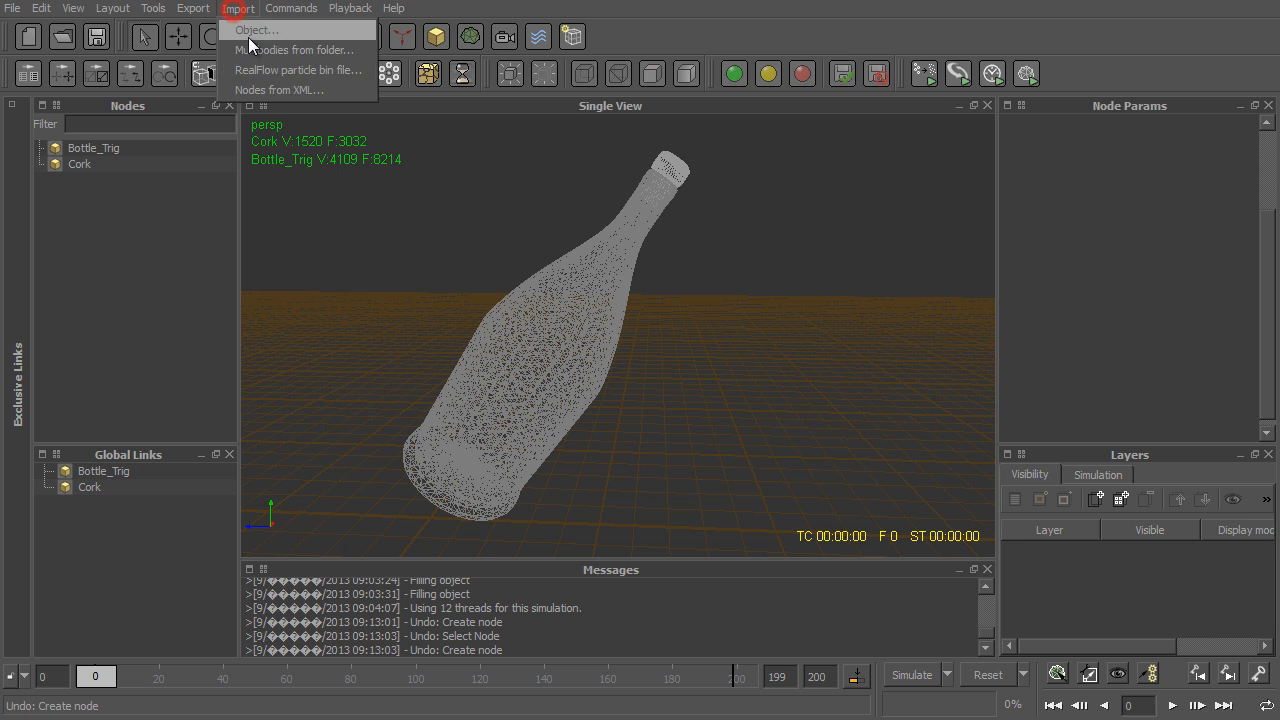
left_click(248, 36)
left_click(262, 178)
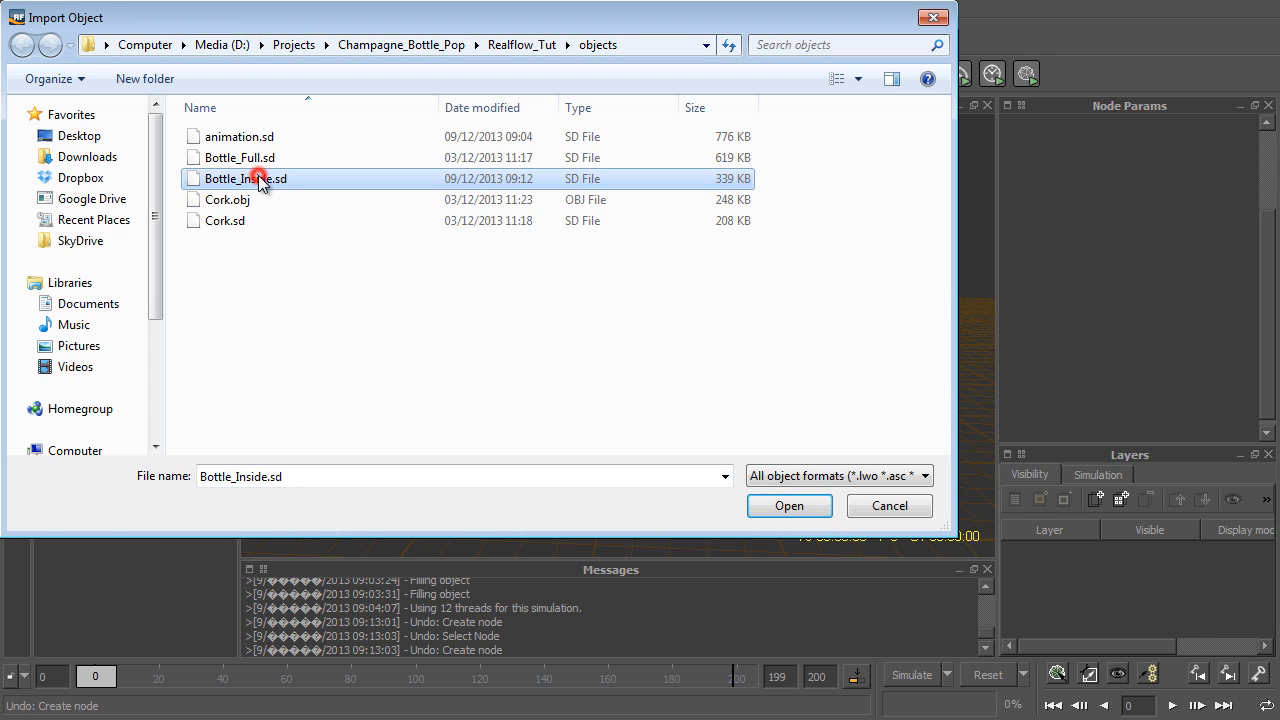
left_click(789, 506)
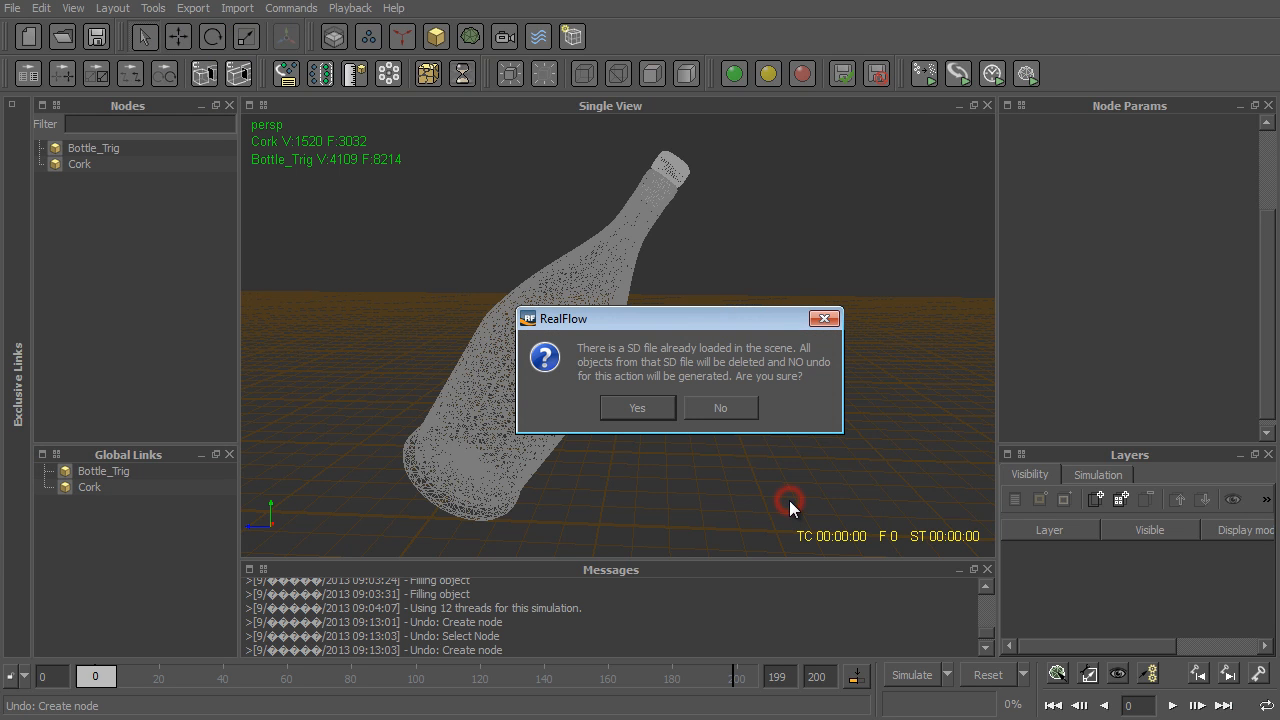
left_click(635, 408)
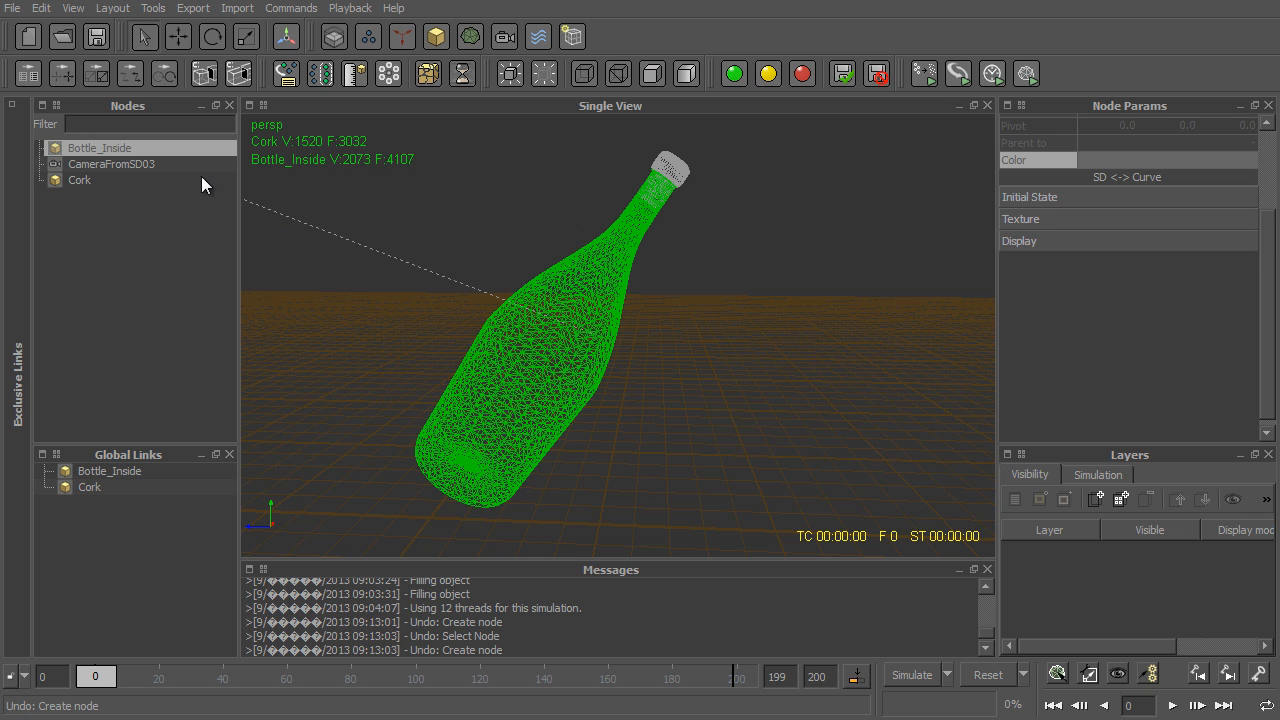
left_click(129, 165)
key("Delete")
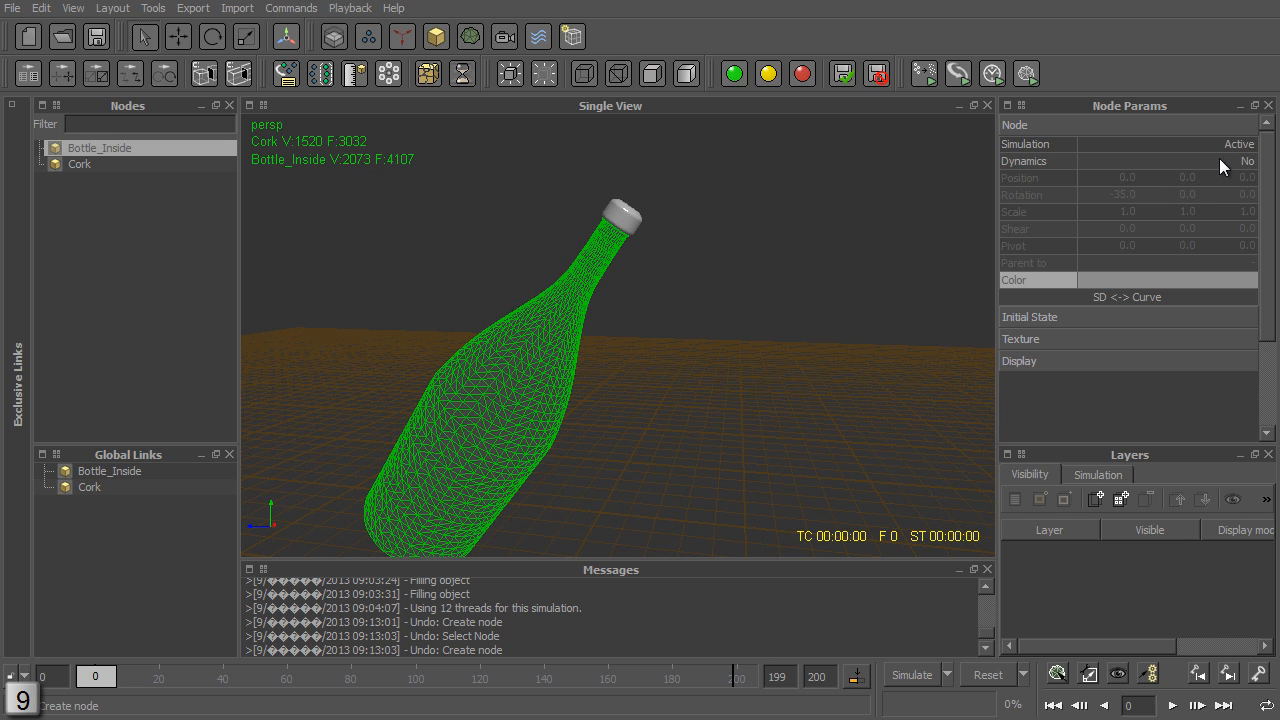
- Enable dynamics on Bottle_Inside and check the dynamics setting of the Cork
left_click(1219, 158)
left_click(1205, 201)
left_click(614, 226)
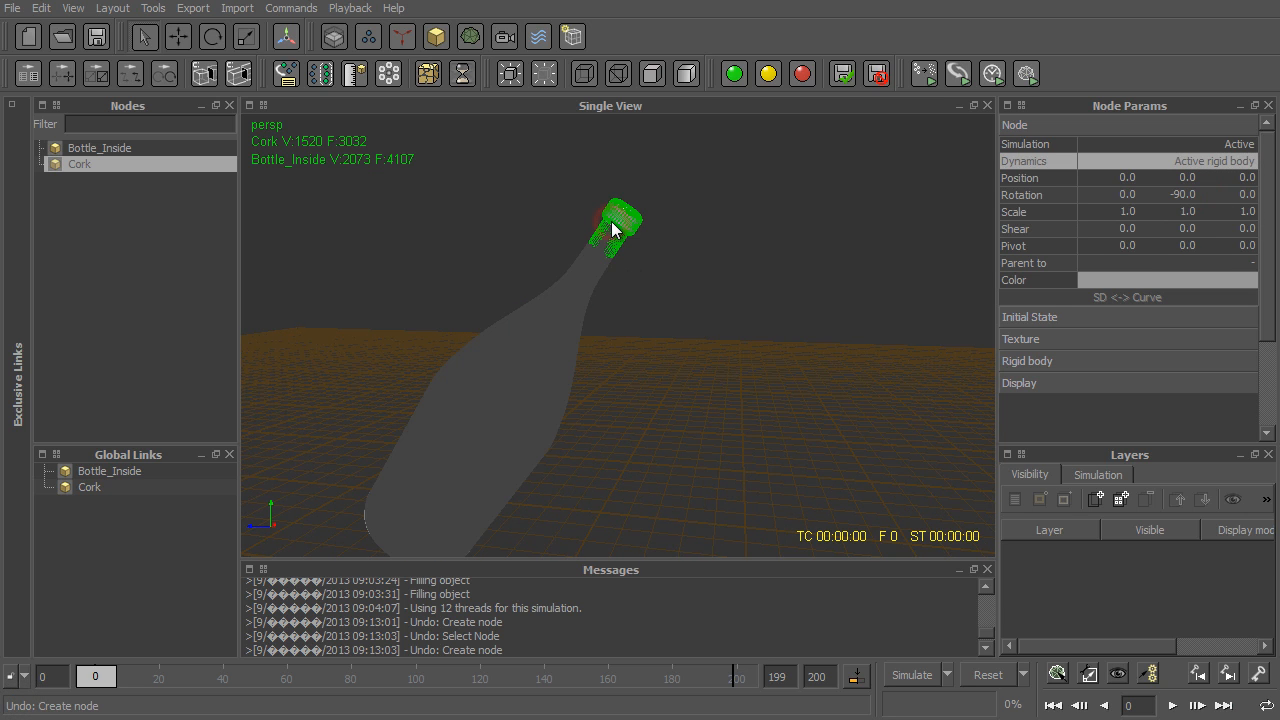
left_click_drag(511, 200, 555, 195, "alt")
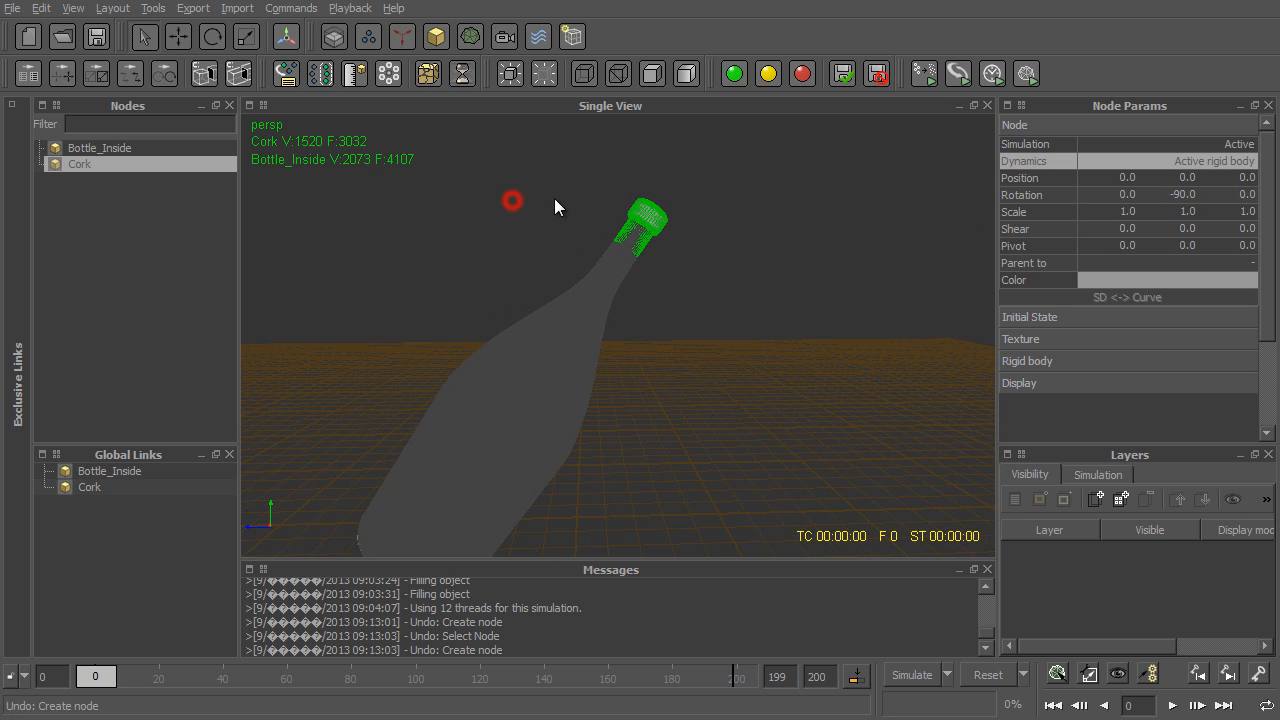
right_click_drag(555, 193, 568, 264, "alt")
left_click(688, 367)
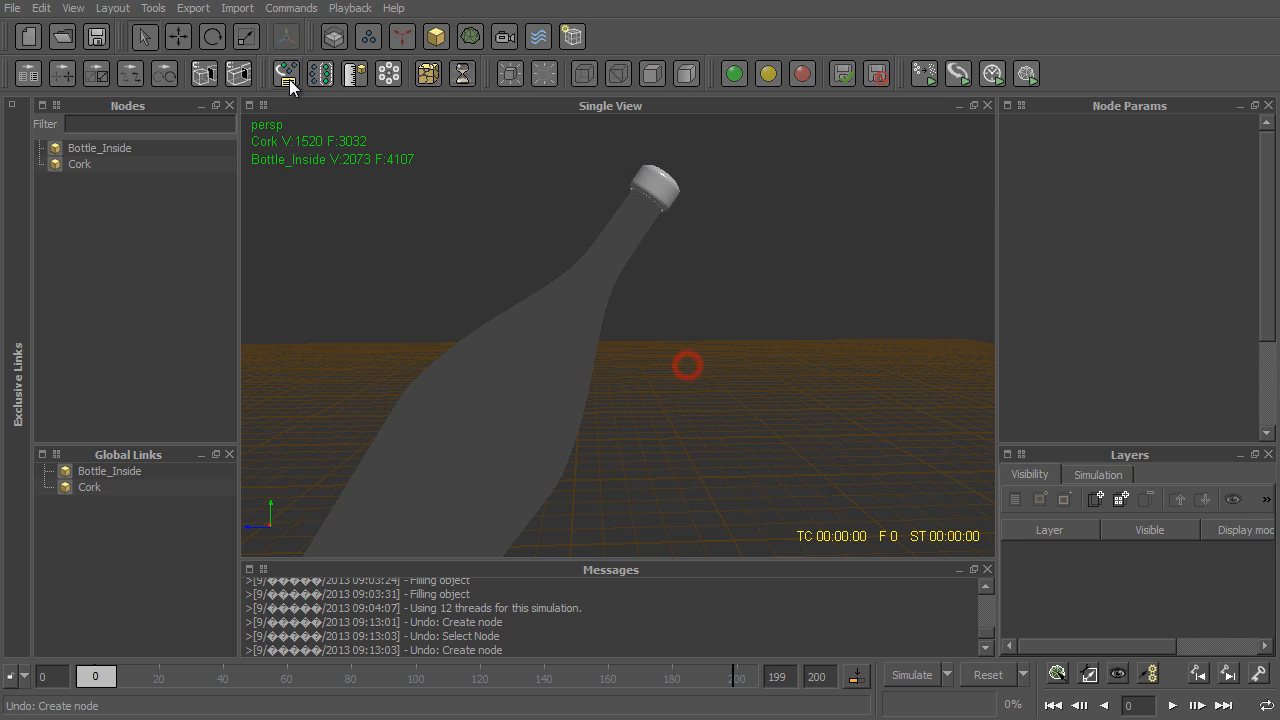
- Add a Fill Object emitter with Bottle_Inside as its object, set Fill Volume to Yes and inspect the particles in wireframe
left_click(368, 37)
left_click(476, 331)
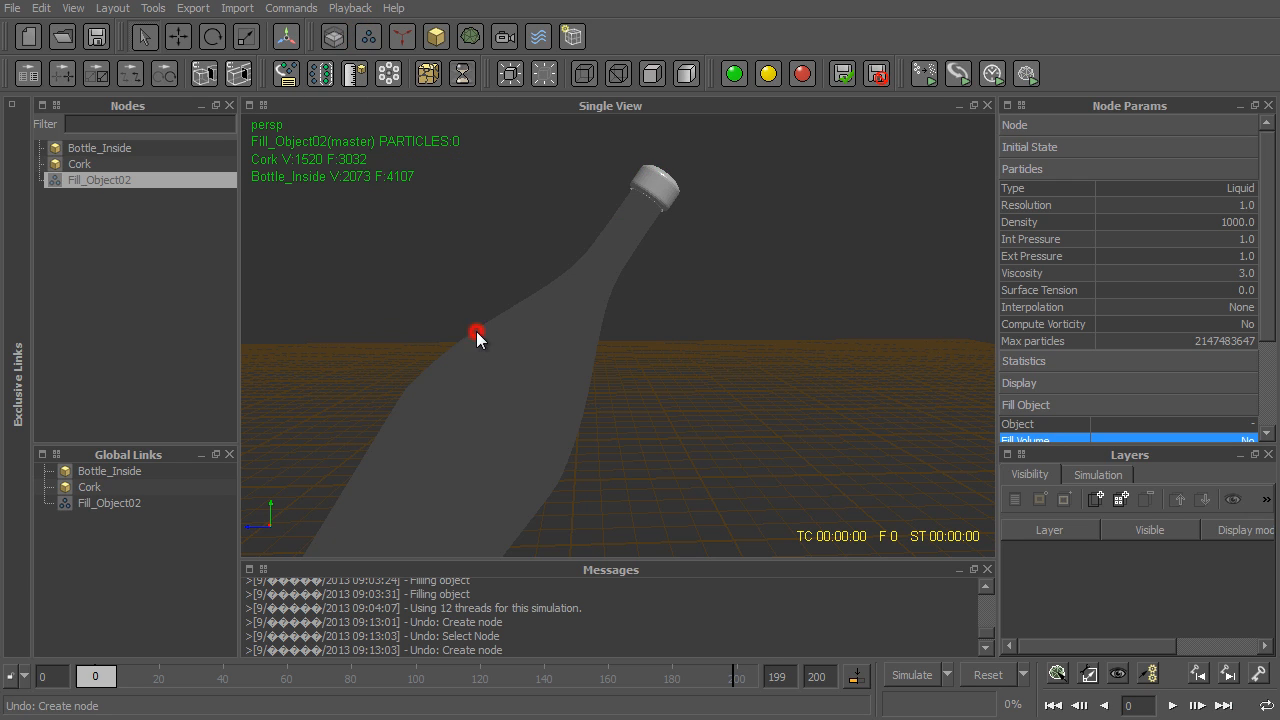
scroll(1194, 411, "down", 2)
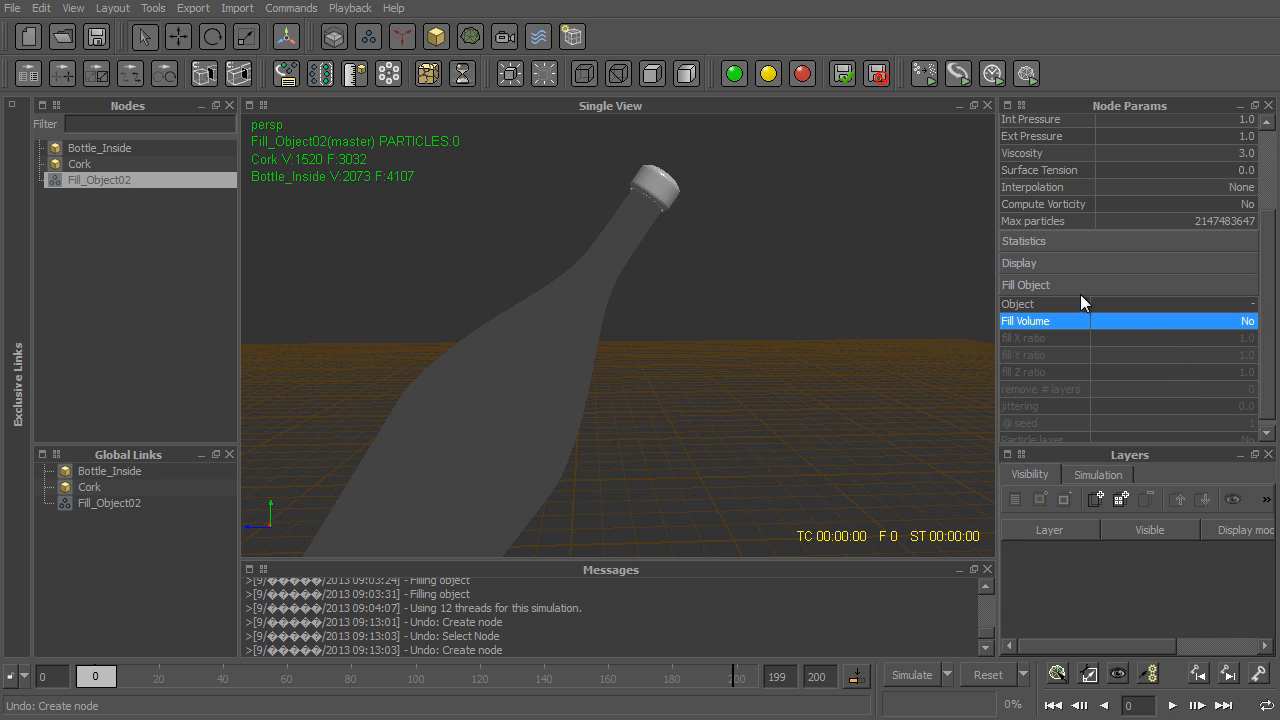
left_click(1206, 309)
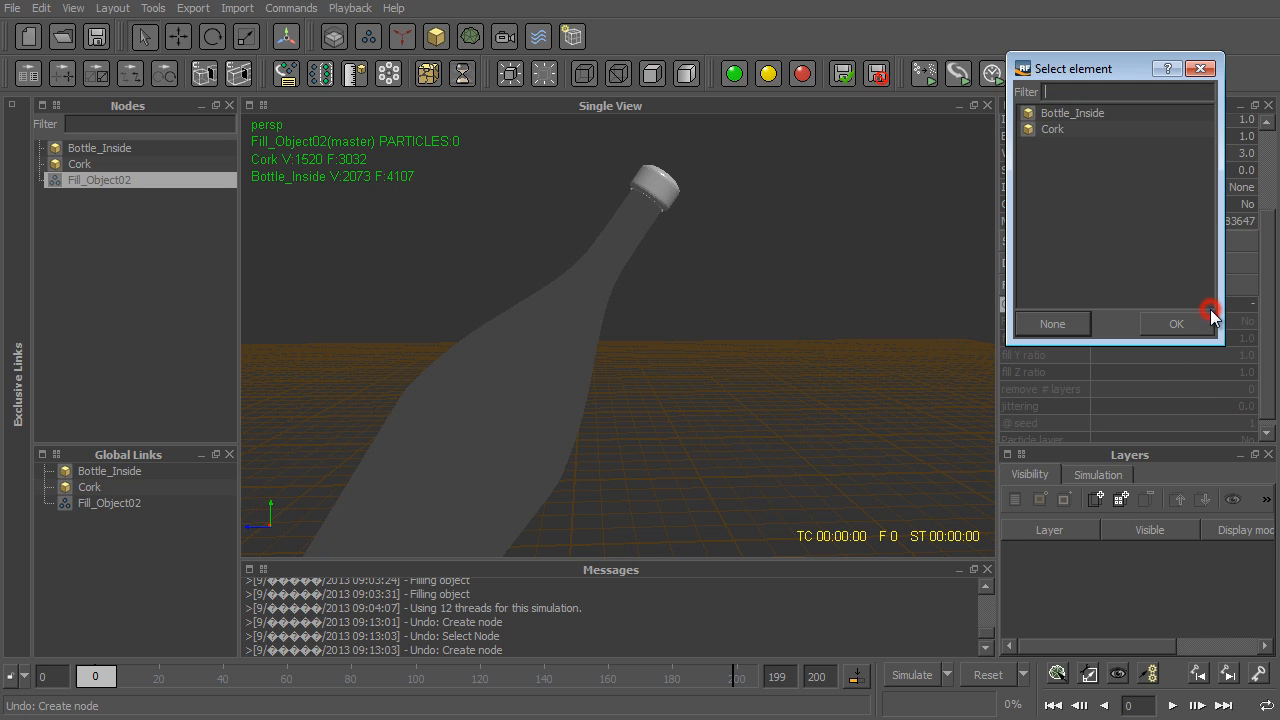
double_click(1092, 118)
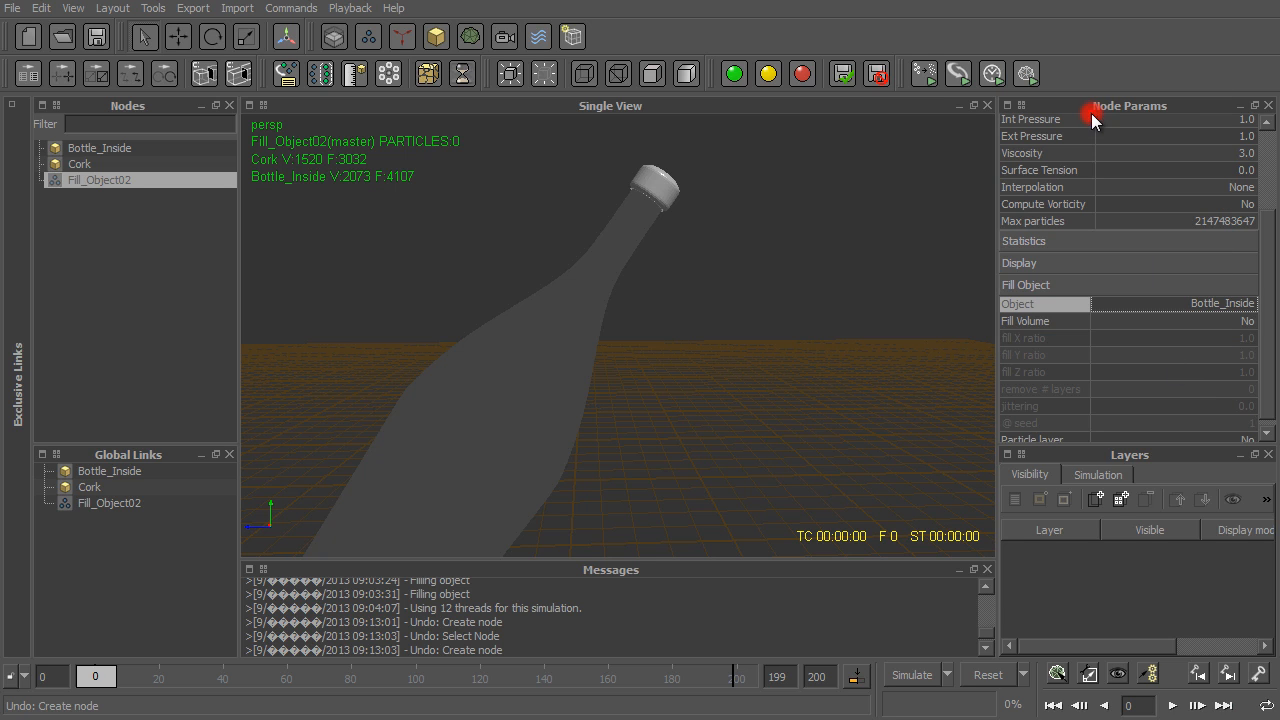
left_click(1178, 321)
scroll(582, 351, "down", 2)
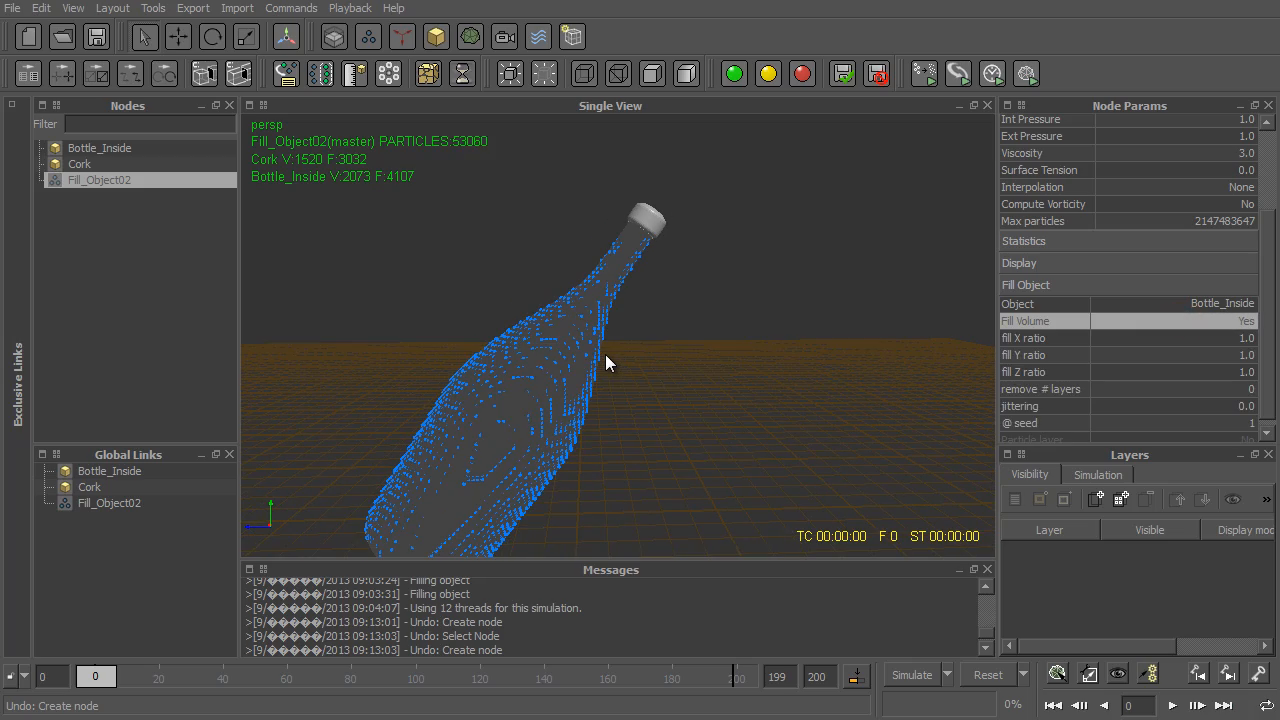
key("8")
scroll(600, 338, "up", 4)
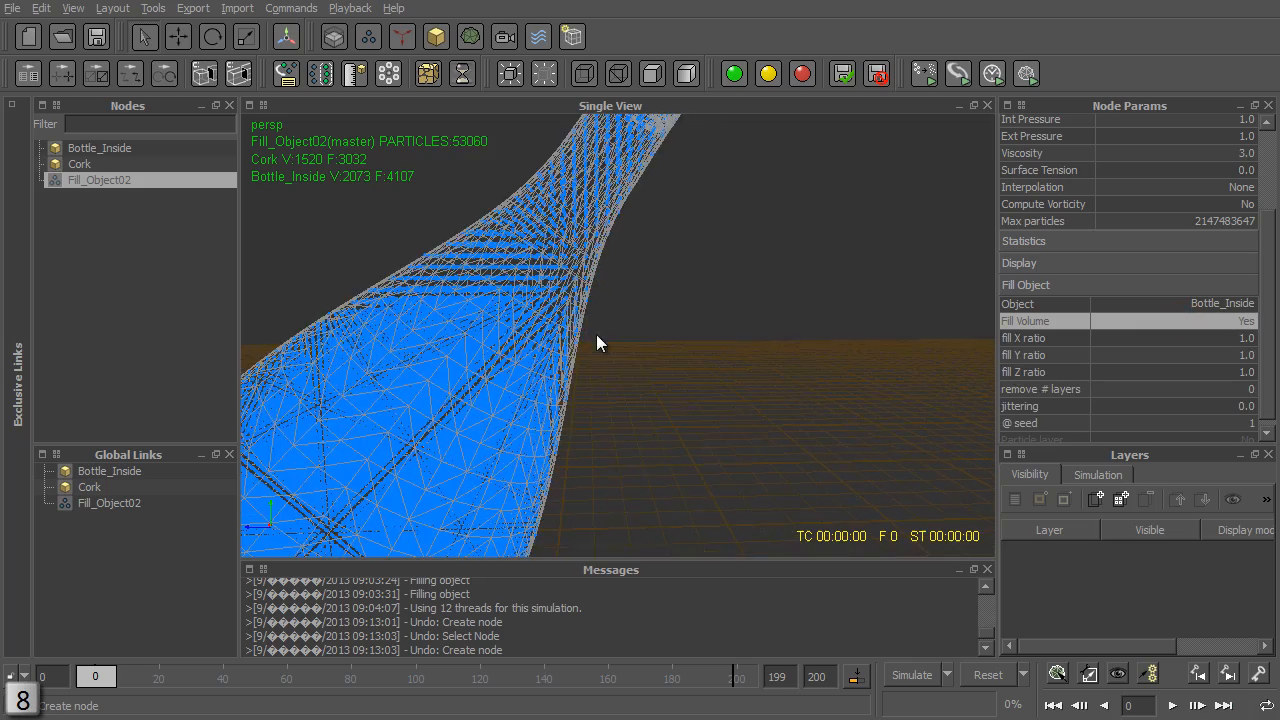
left_click_drag(592, 334, 876, 162, "alt")
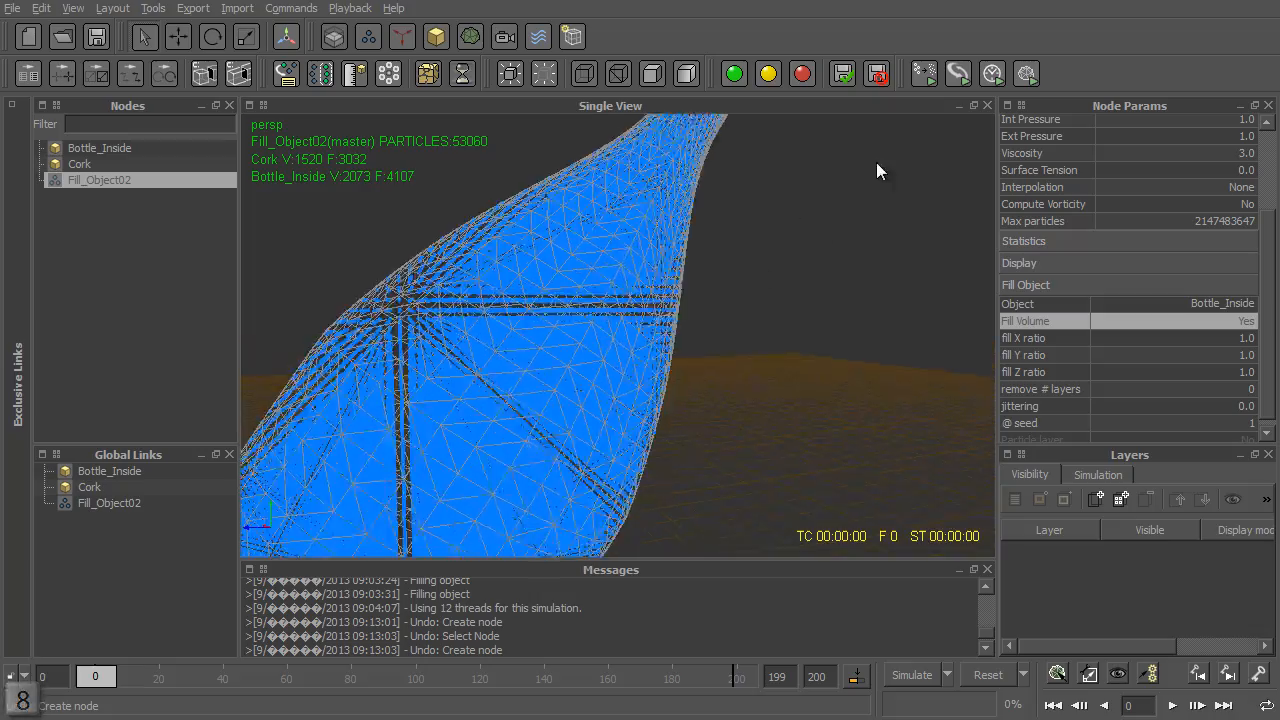
- Examine the particles filling Bottle_Inside in wireframe, from the base up to the neck and cork
scroll(757, 266, "up", 4)
scroll(862, 380, "down", 6)
left_click_drag(797, 397, 757, 420, "alt")
middle_click_drag(757, 420, 944, 193, "alt")
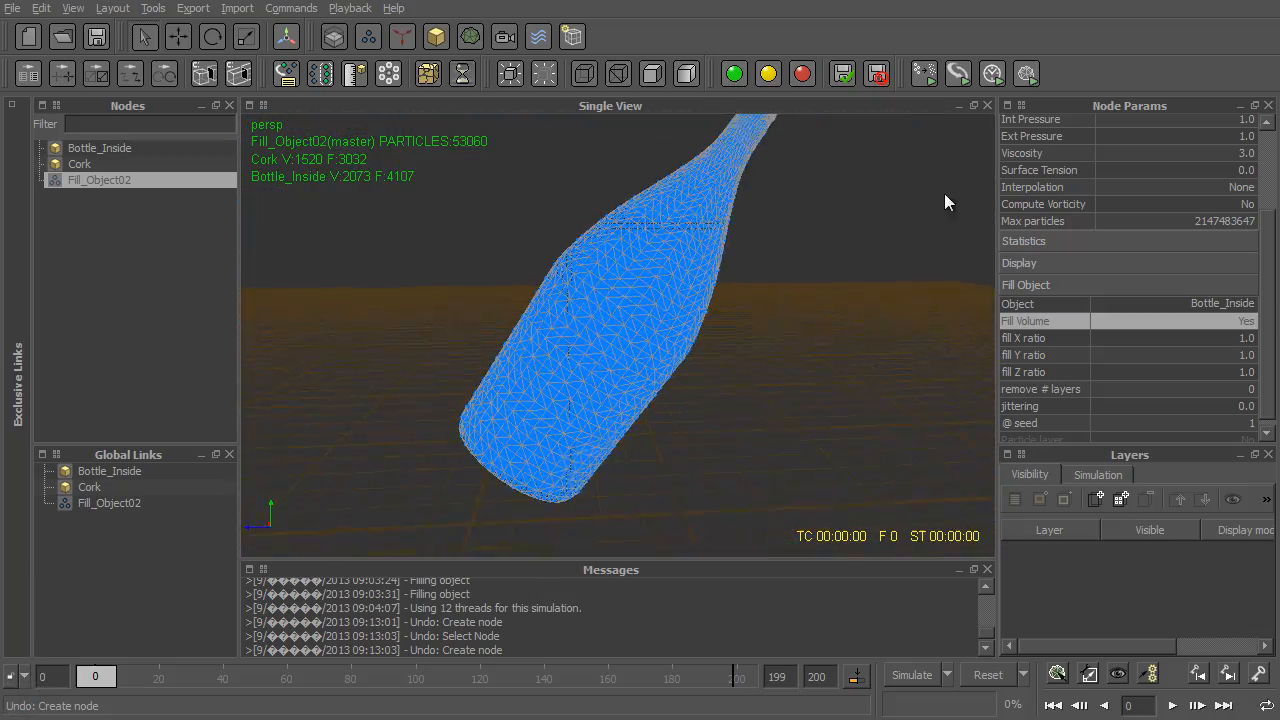
scroll(869, 290, "down", 4)
right_click_drag(869, 288, 1031, 190, "alt")
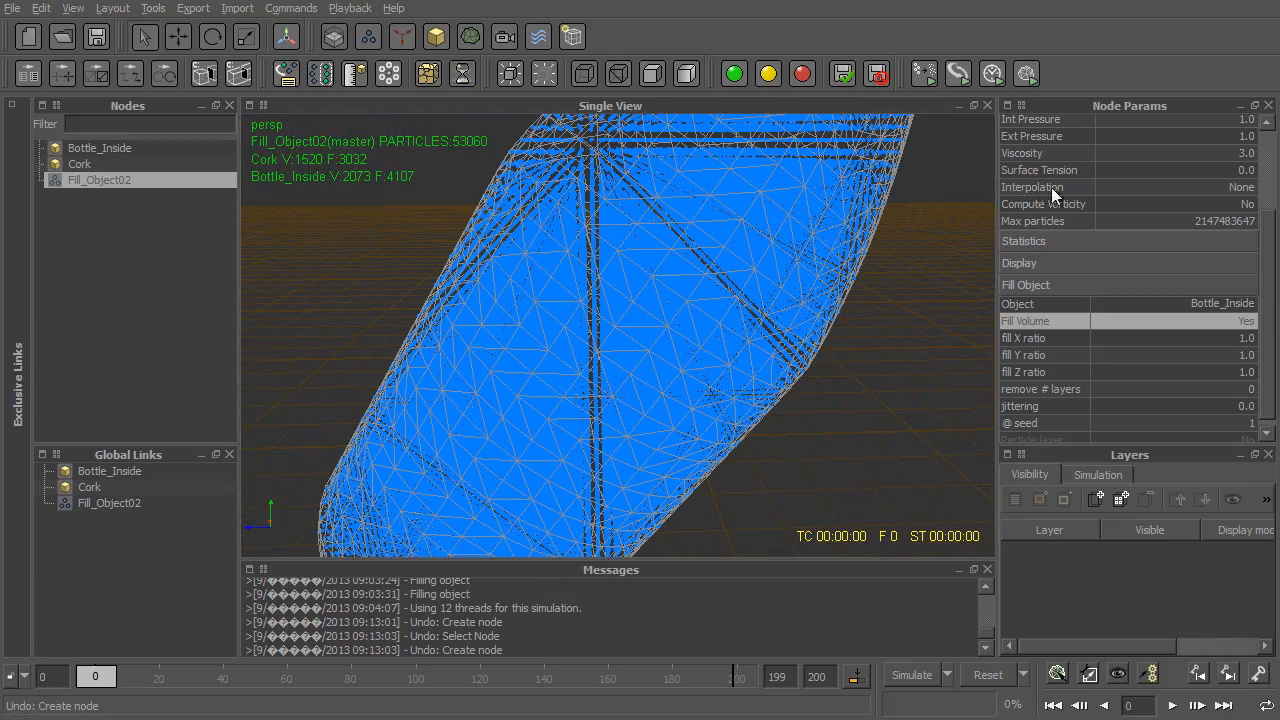
right_click_drag(645, 245, 706, 413, "alt")
middle_click_drag(705, 413, 614, 431, "alt")
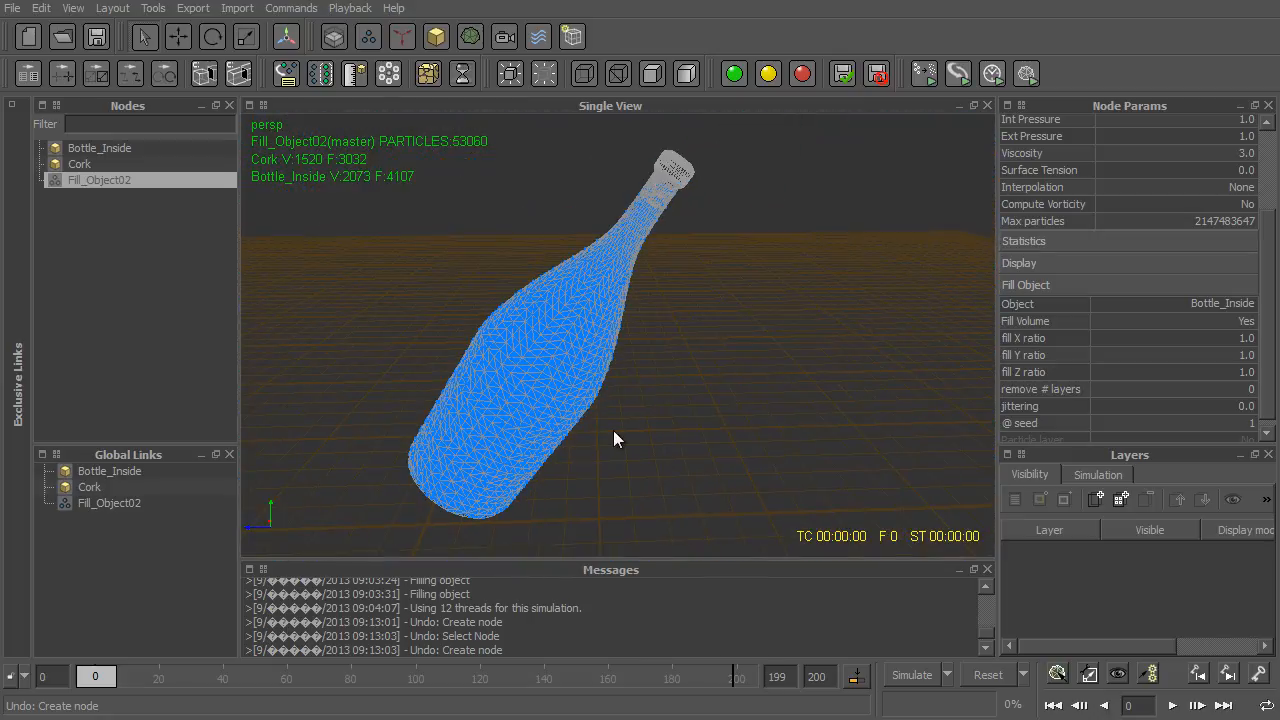
- Set the Fill_Object02 emitter's Int Pressure to 10 and simulate, inspecting the cork and particles in the bottle neck
scroll(1153, 303, "up", 1)
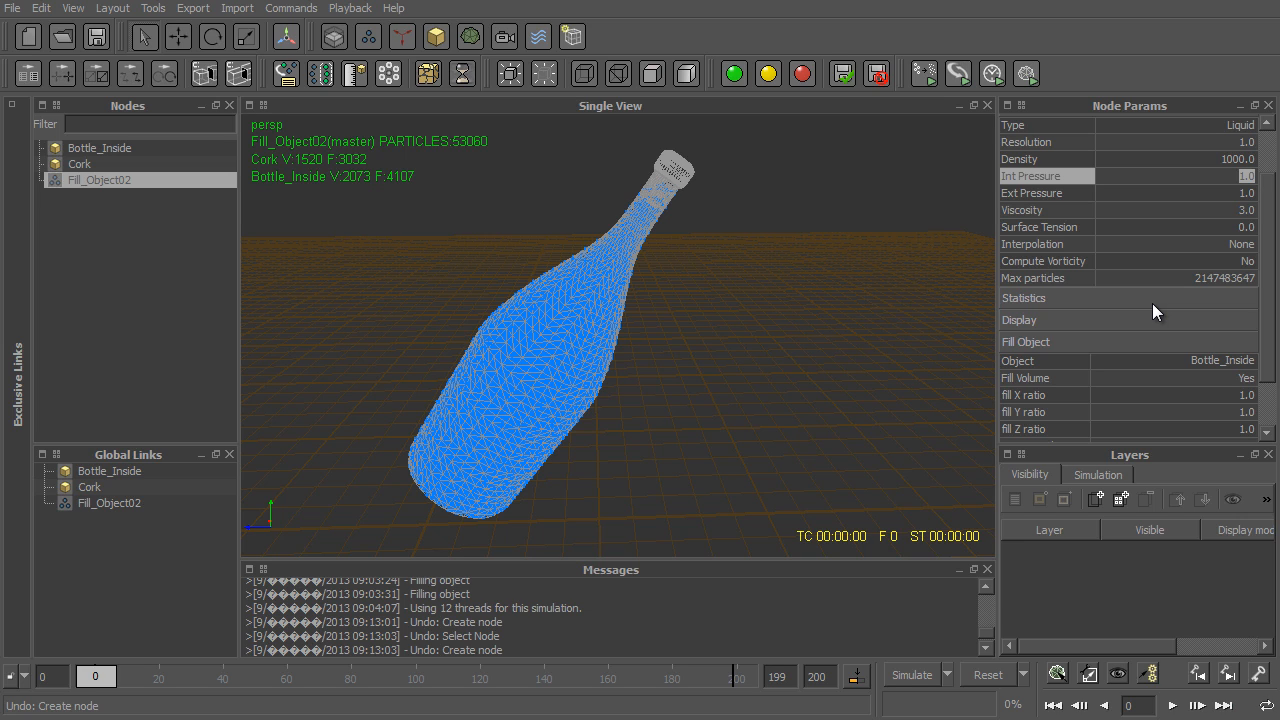
type("10")
key("Return")
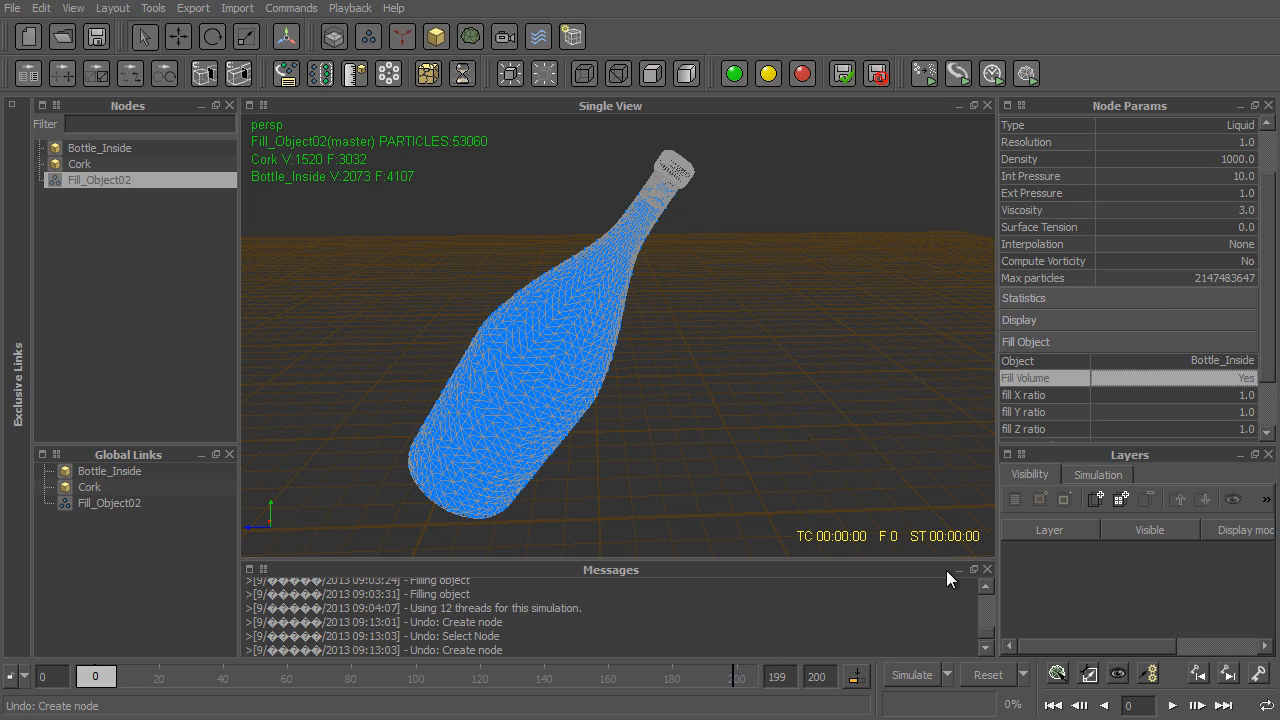
left_click(911, 680)
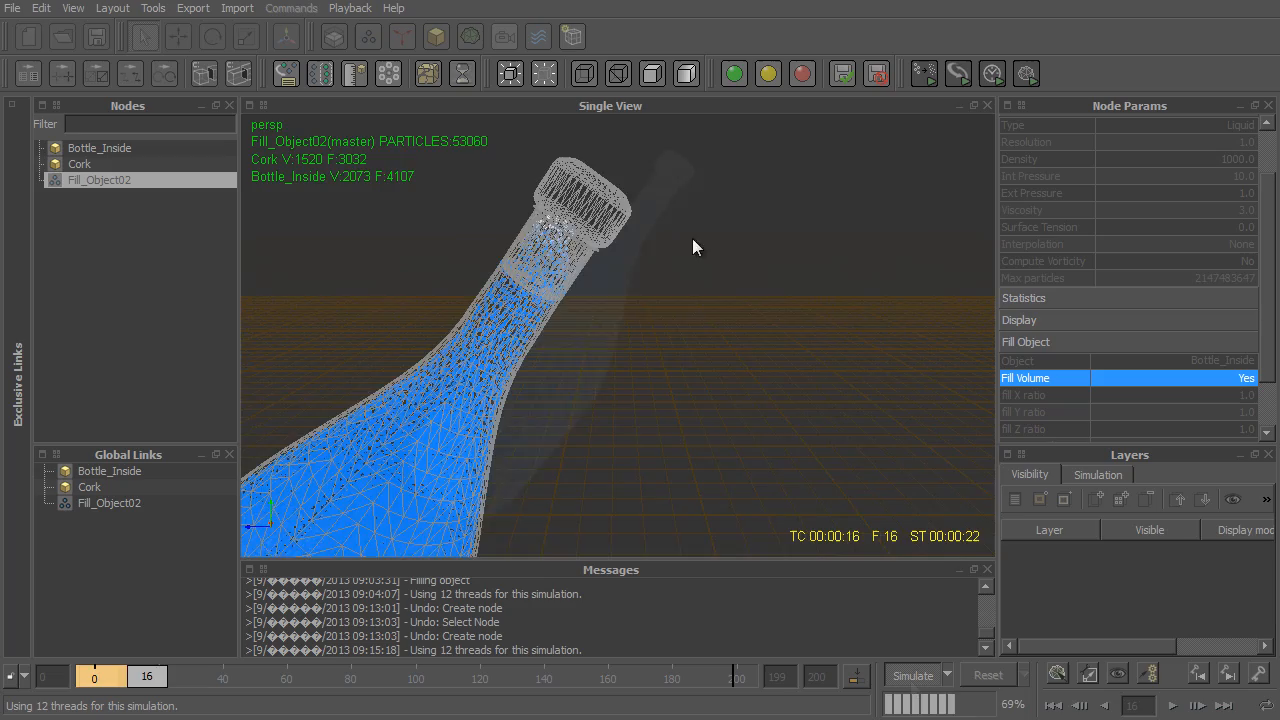
scroll(692, 238, "up", 5)
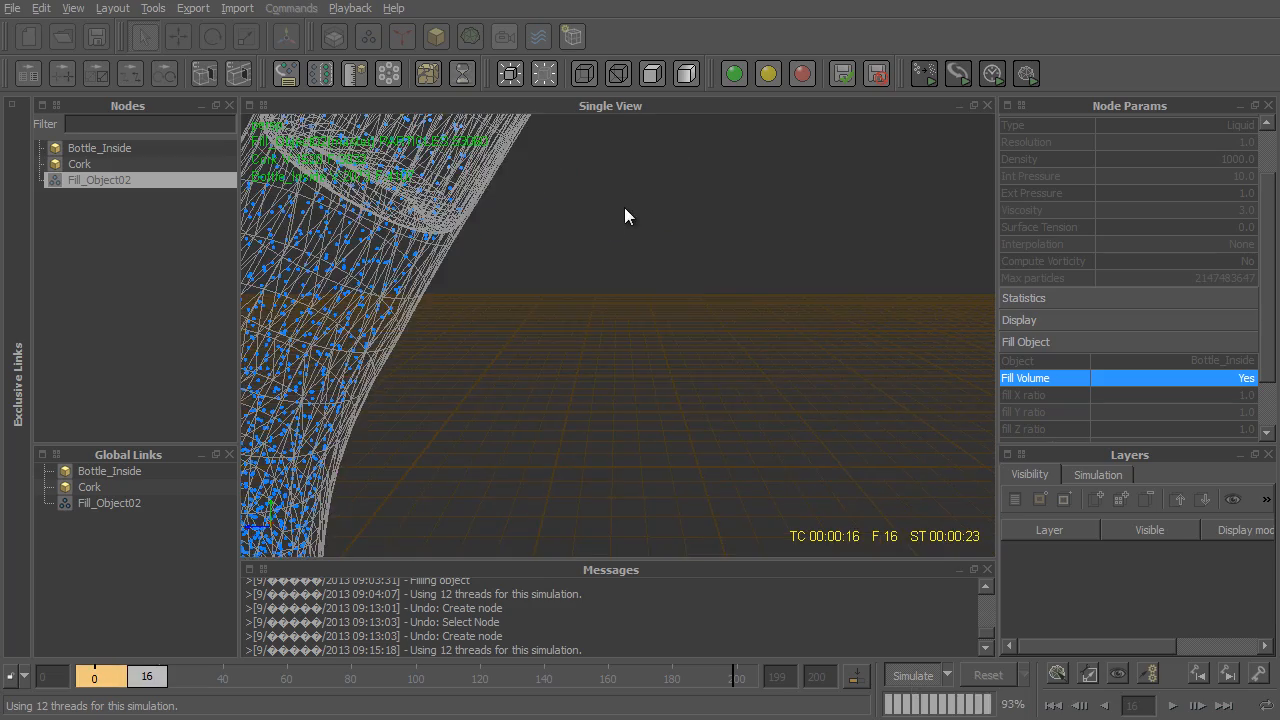
middle_click_drag(624, 207, 669, 329, "alt")
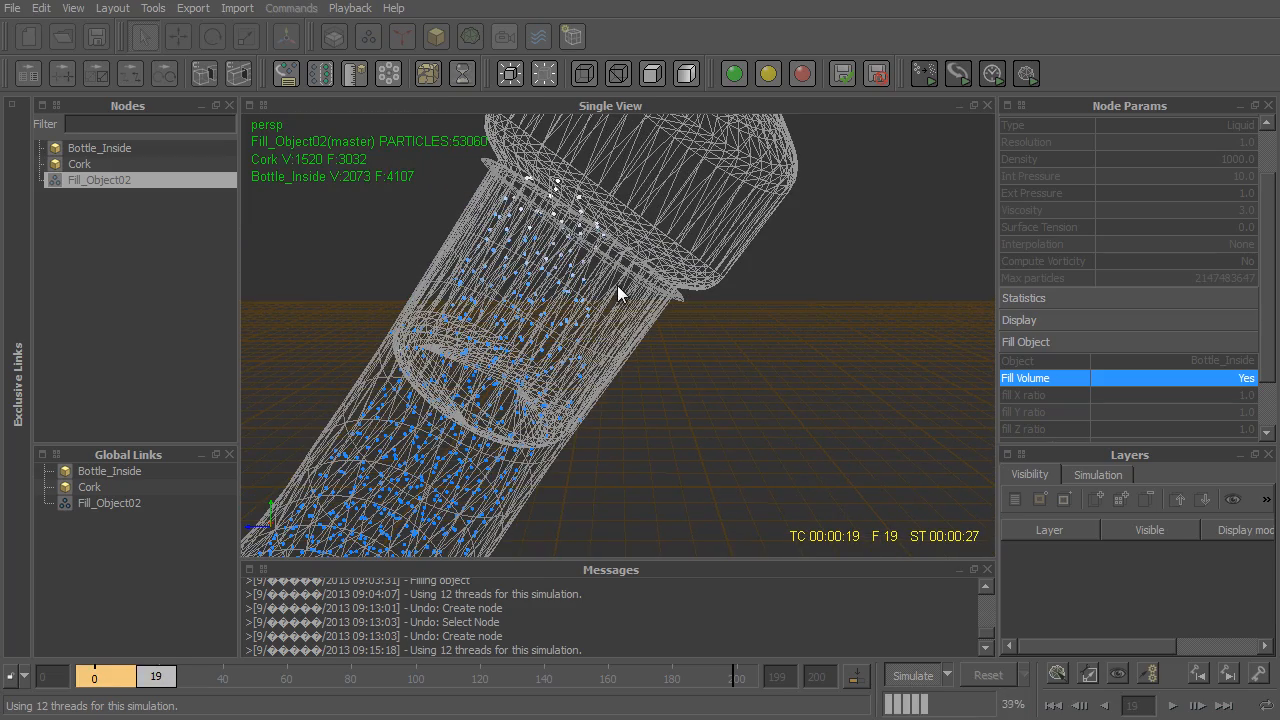
key("9")
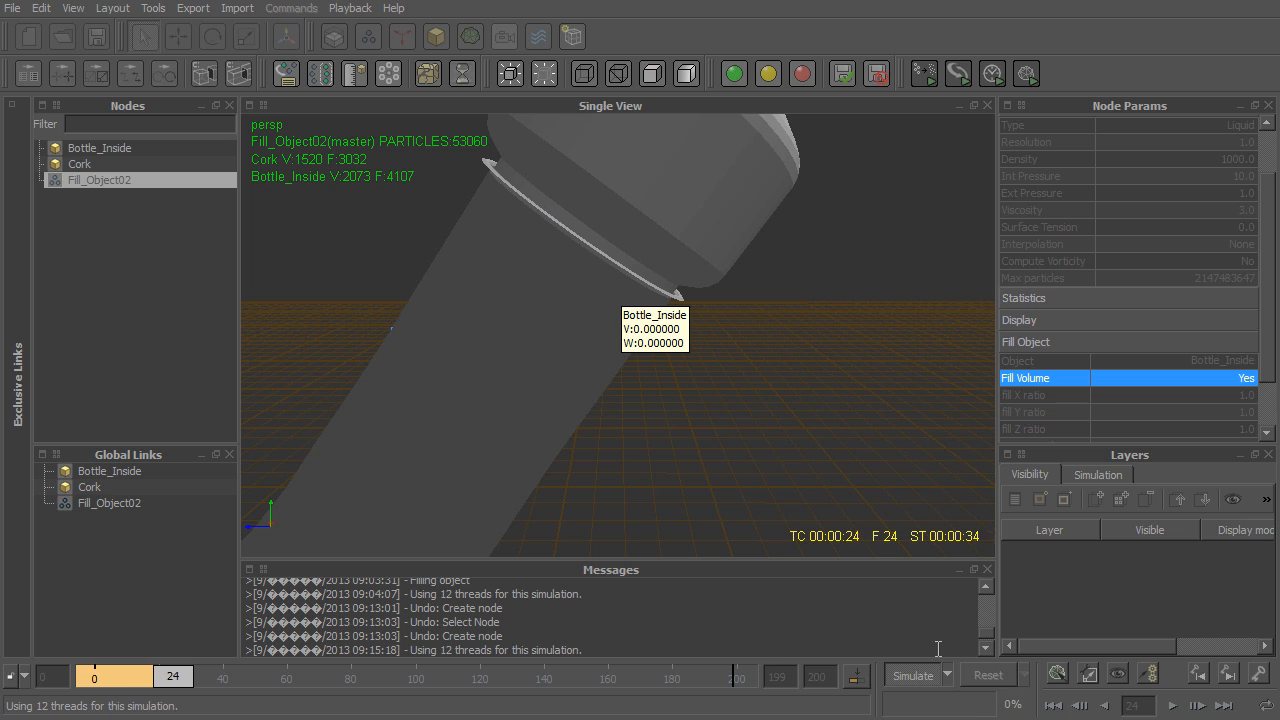
- Stop and reset the simulation, and rerun it with the emitter's Int Pressure set to 100
left_click(912, 676)
left_click(988, 675)
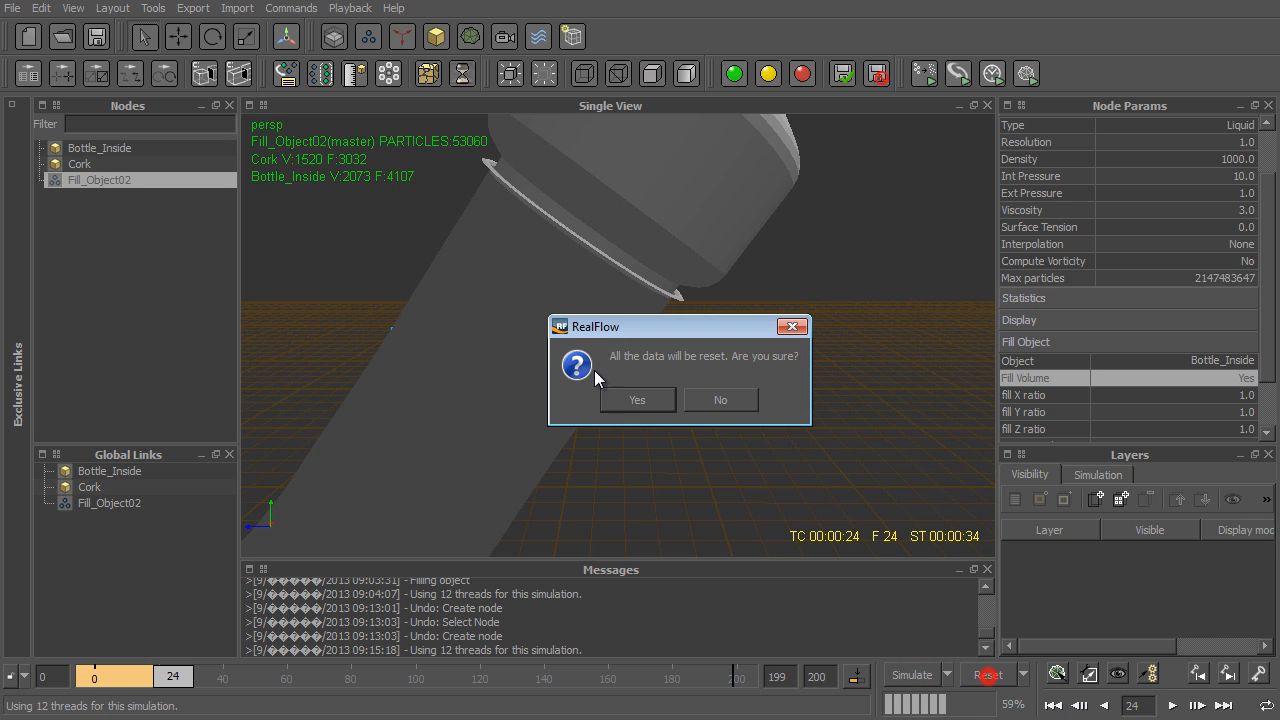
left_click(637, 399)
double_click(1250, 176)
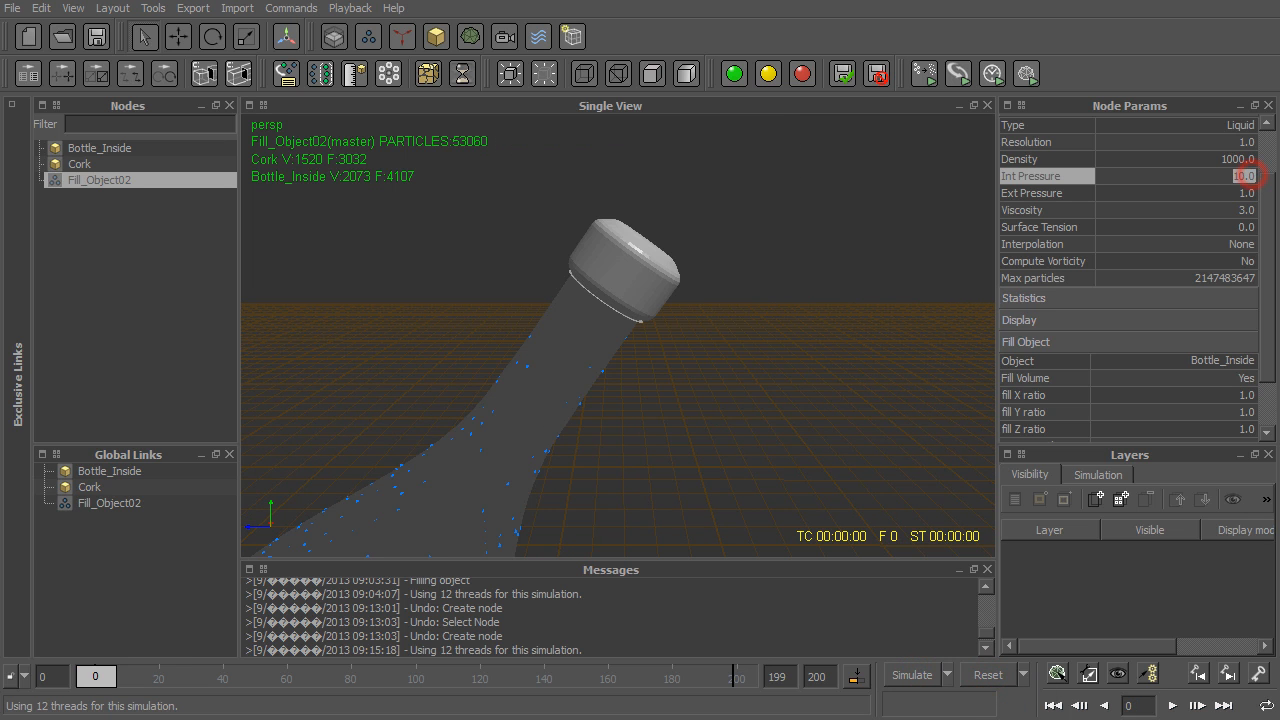
key("Return")
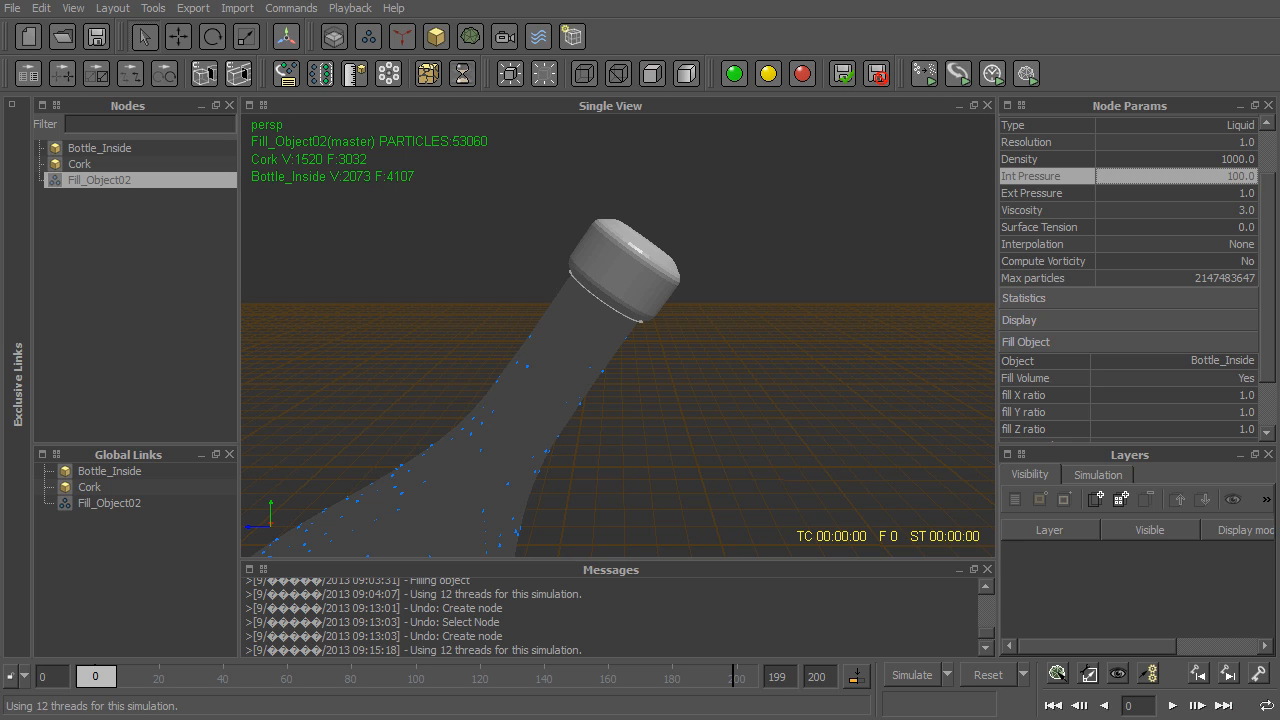
left_click(911, 676)
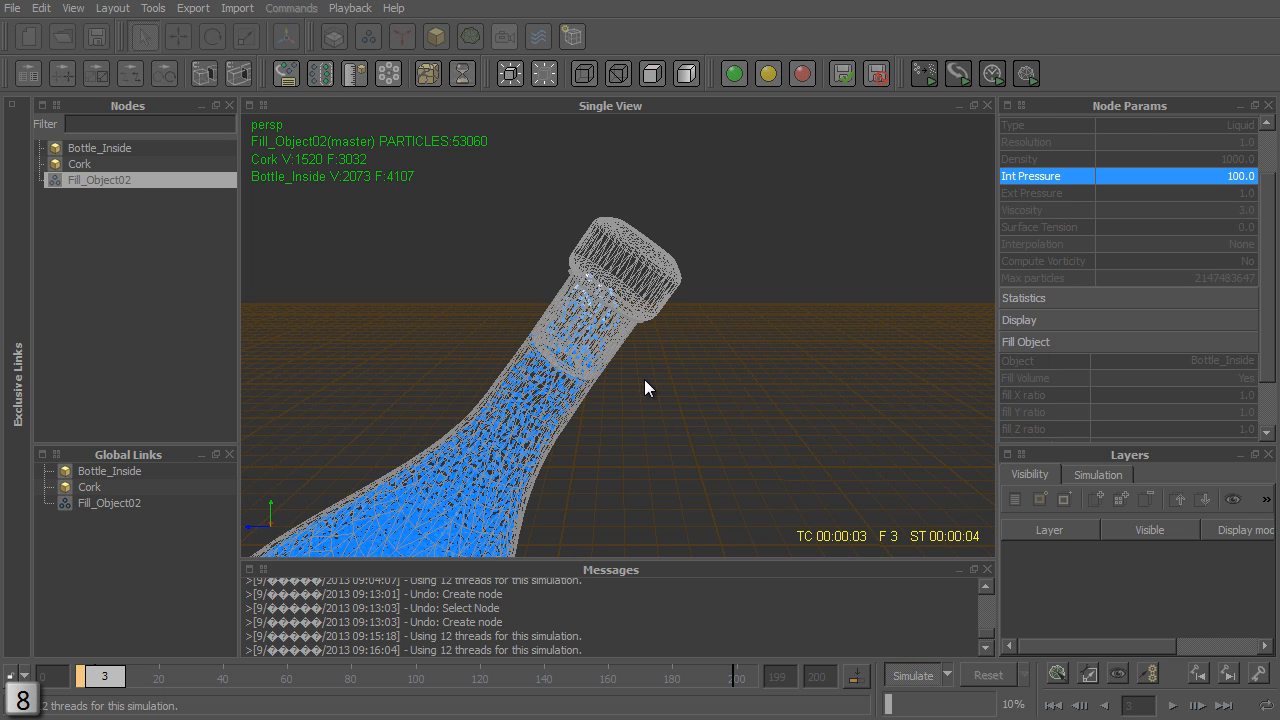
left_click_drag(641, 365, 628, 288, "alt")
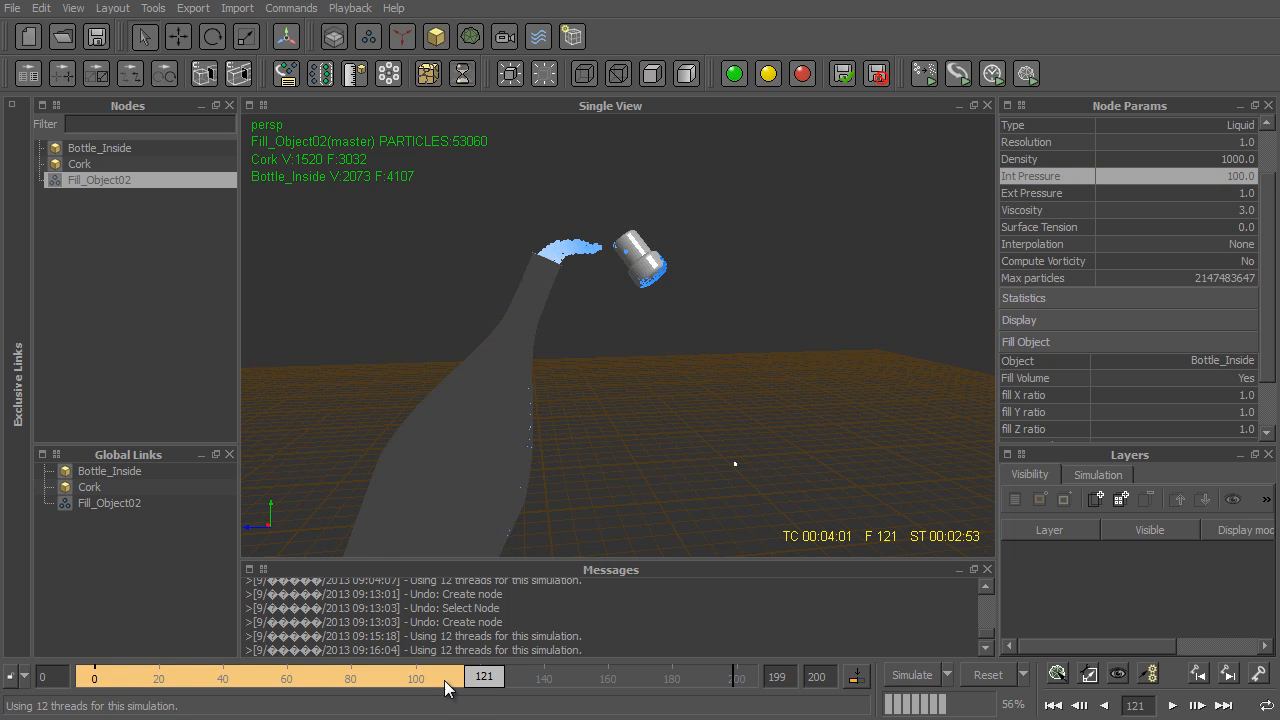
- Play back the simulated frames from frame 0 to review the cork's ejection, and return to the first frame
left_click_drag(447, 688, 10, 700)
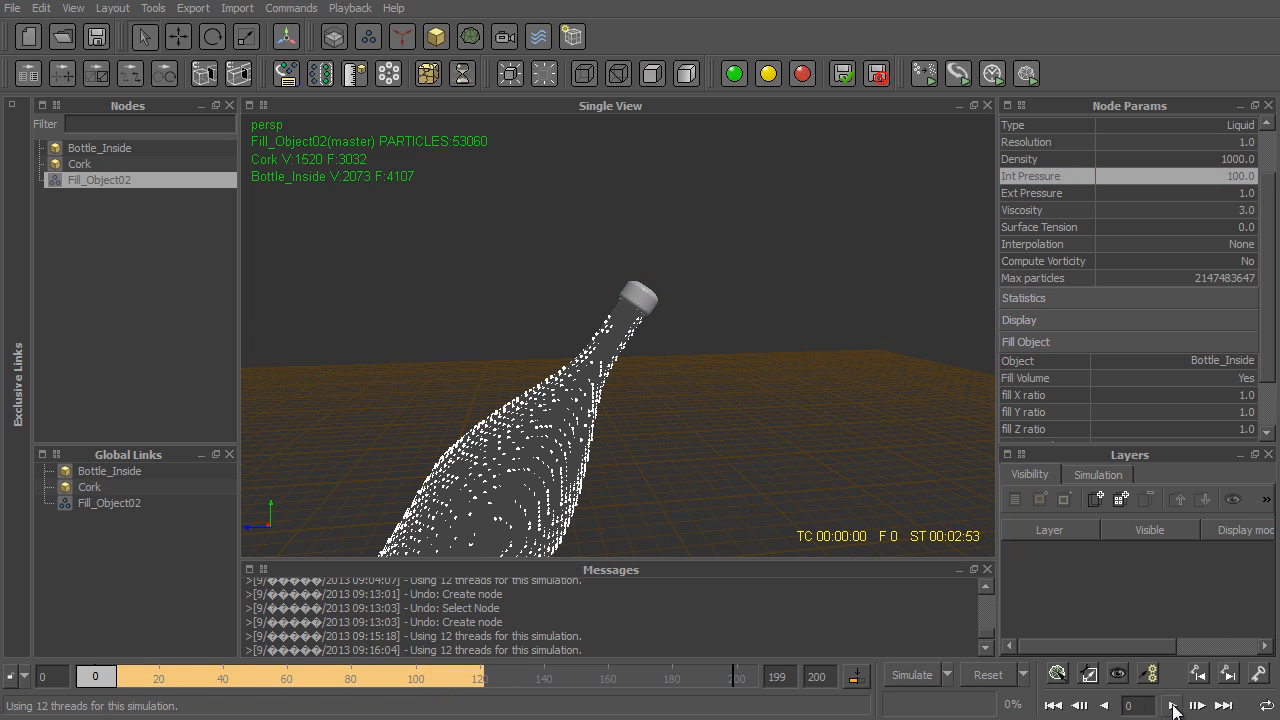
left_click(1173, 706)
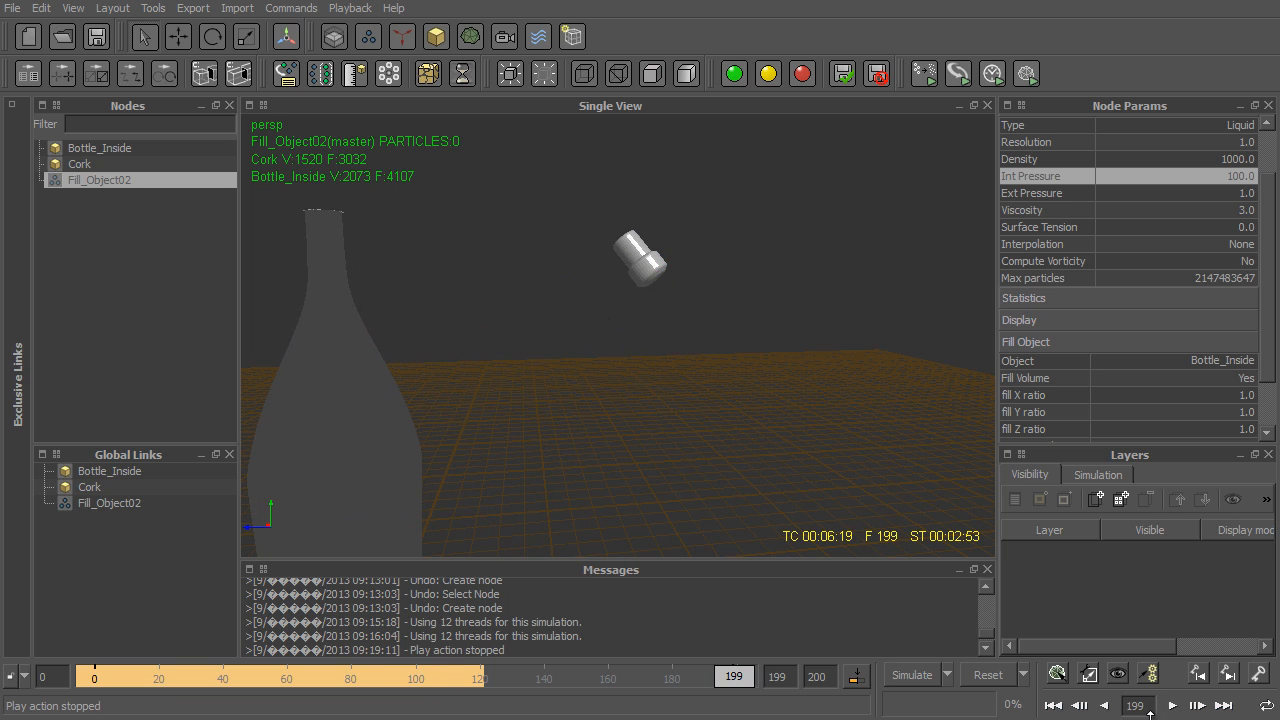
left_click(1048, 706)
- Reset the simulation data and set the Fill_Object02 emitter's Int Pressure to 300
left_click(988, 674)
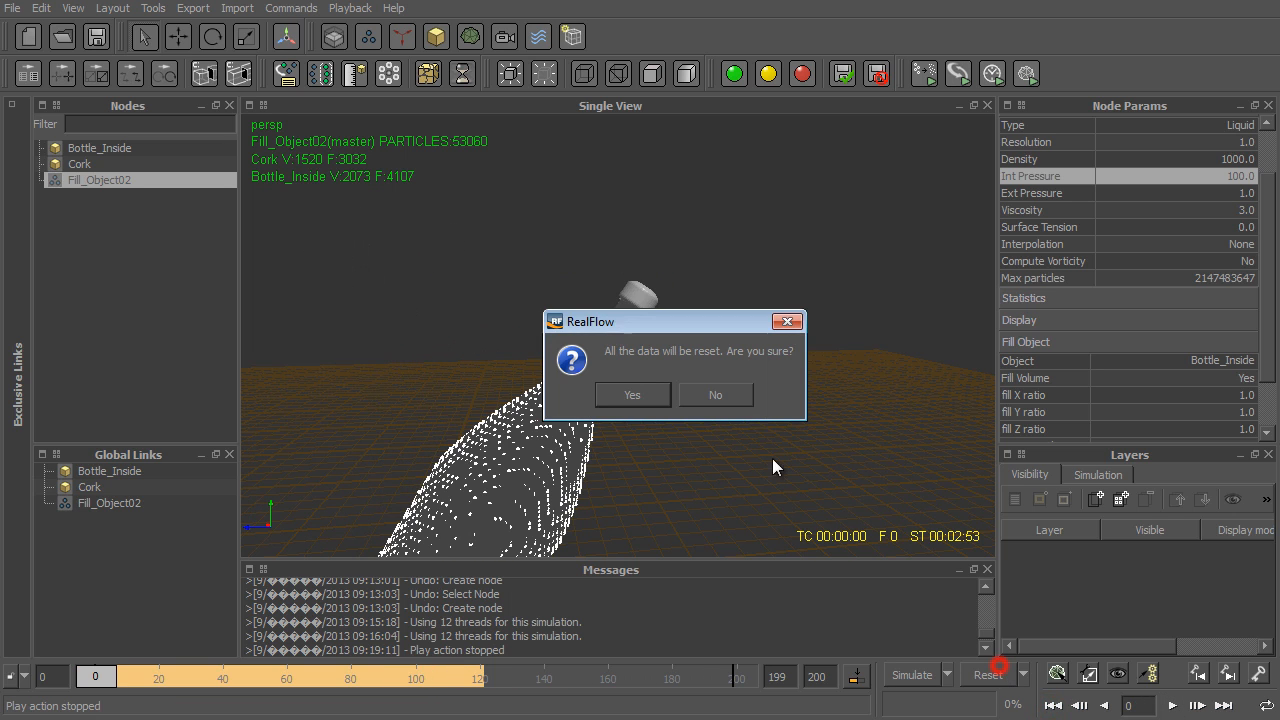
left_click(643, 394)
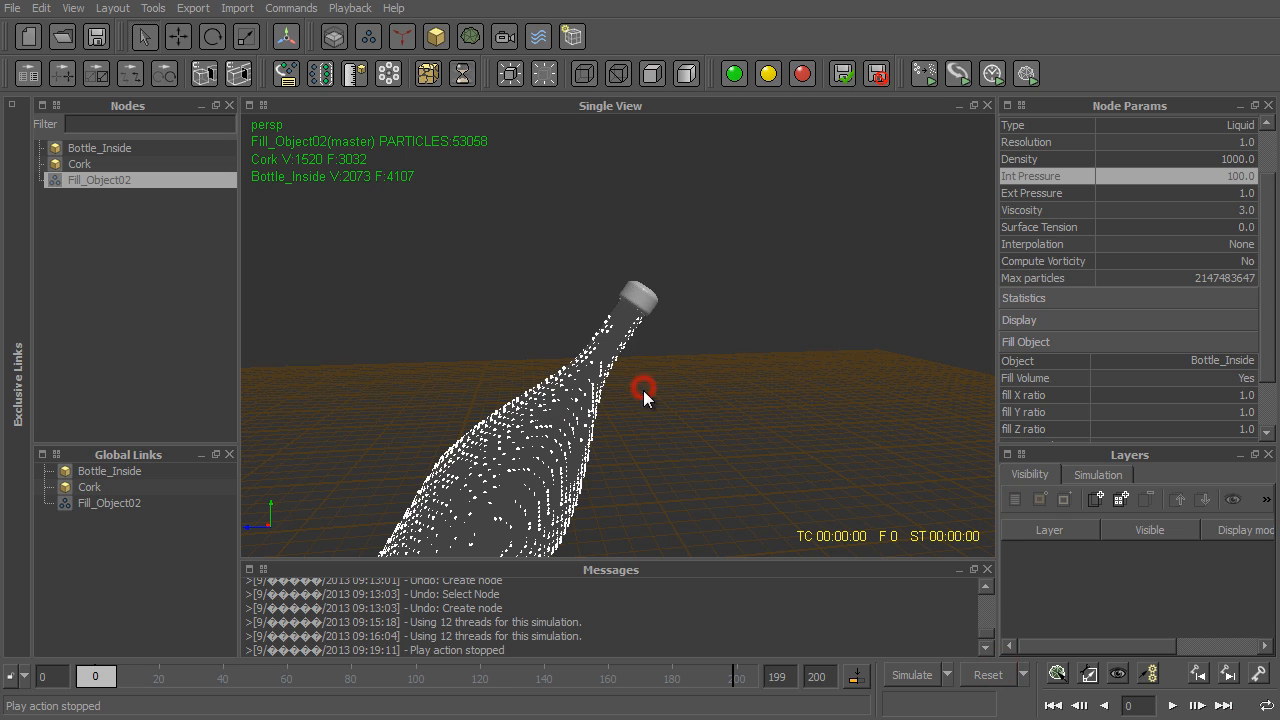
double_click(1239, 177)
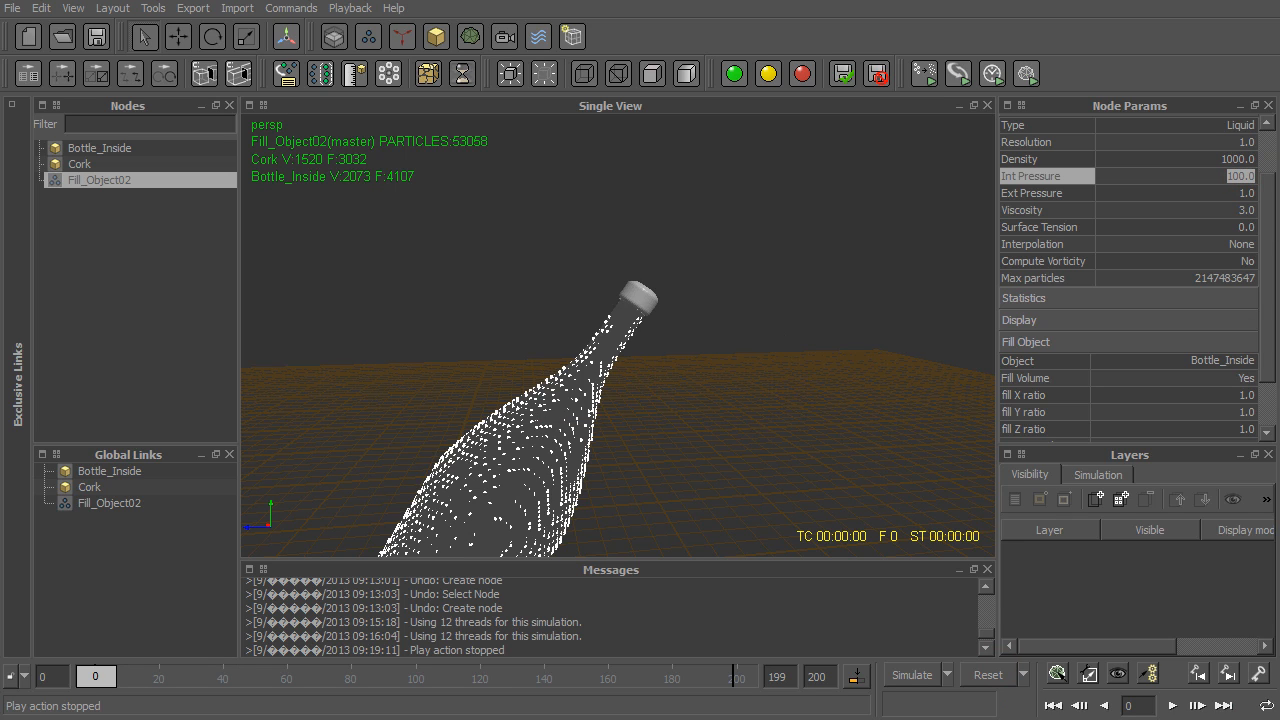
type("300")
key("Return")
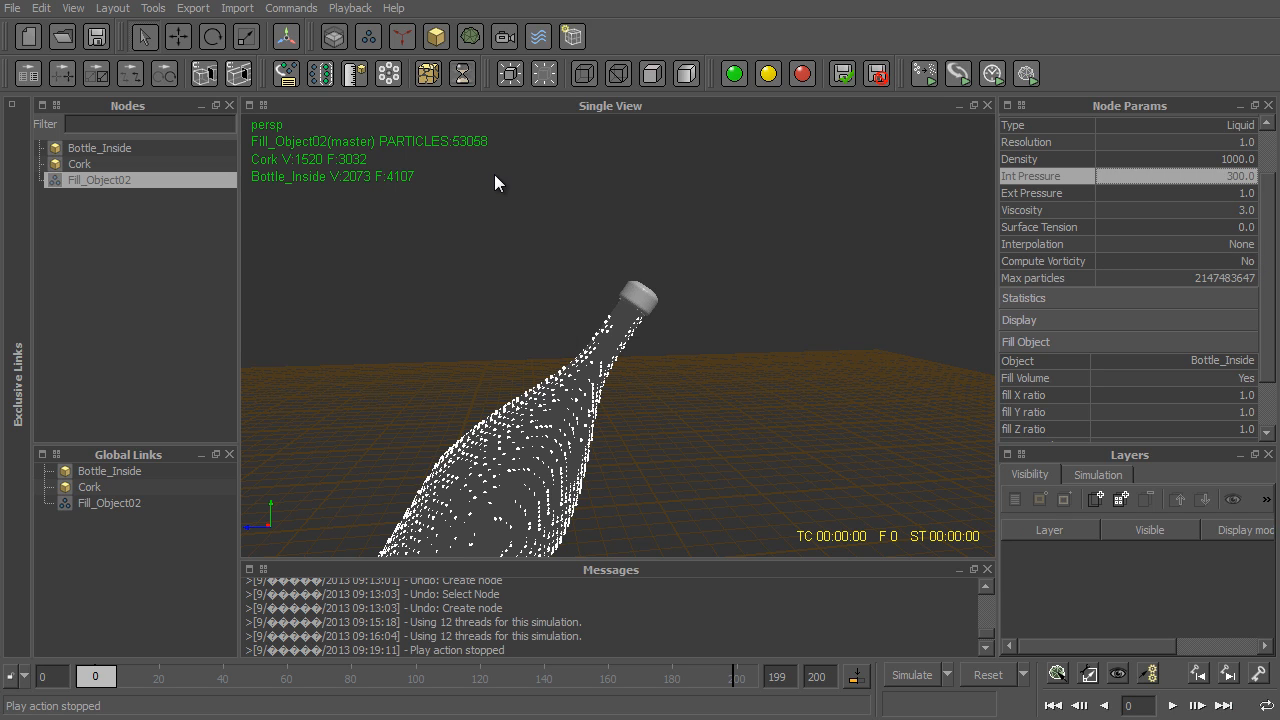
- Add a Gravity daemon and a k Volume daemon to the scene
left_click(395, 36)
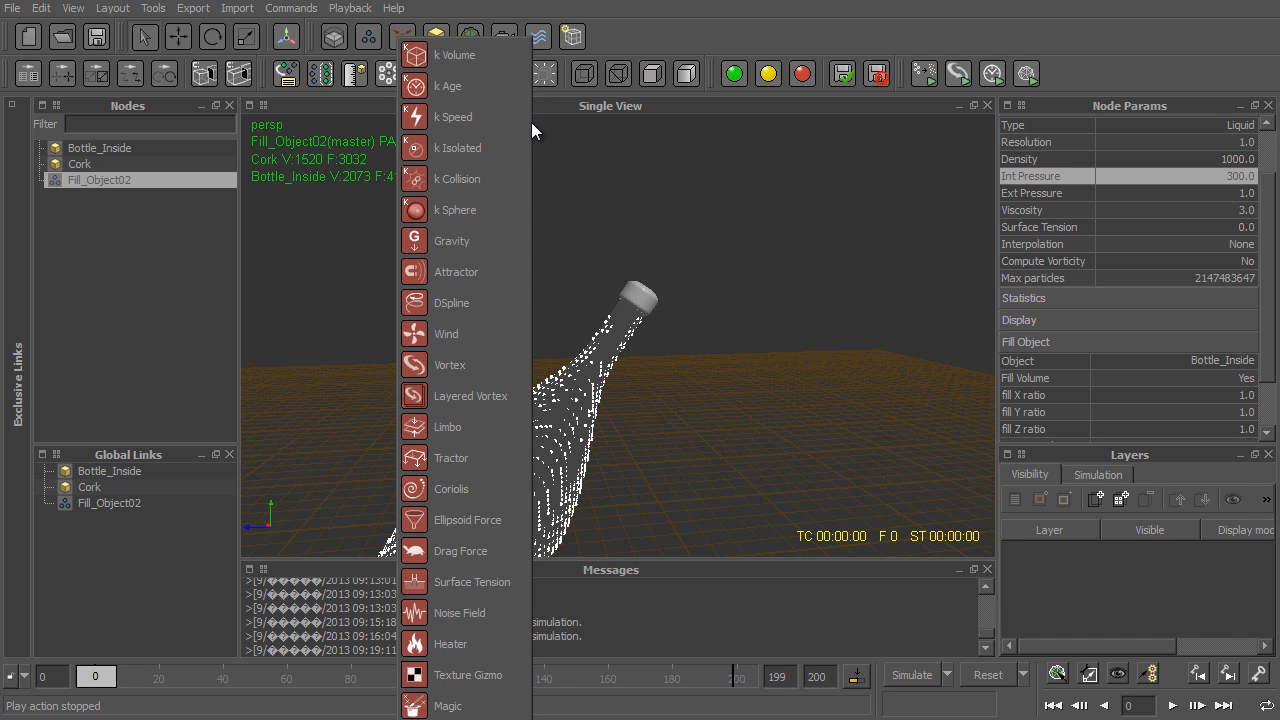
left_click(461, 246)
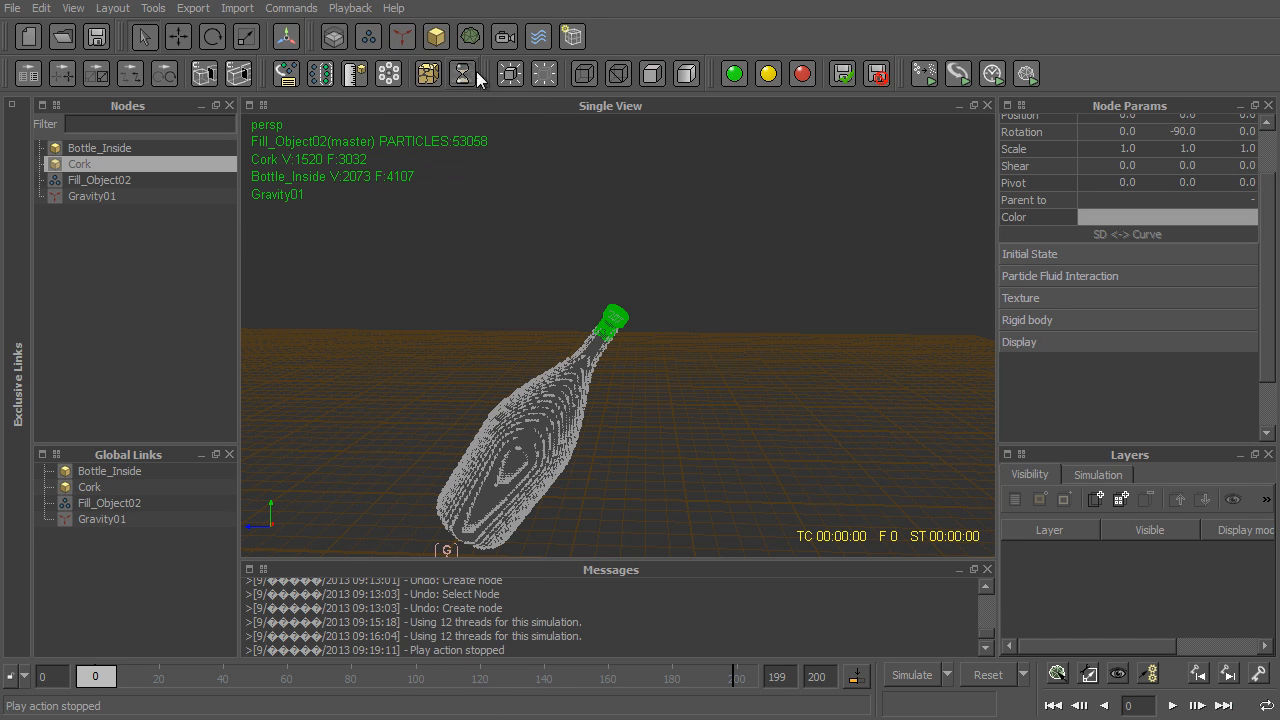
left_click(396, 38)
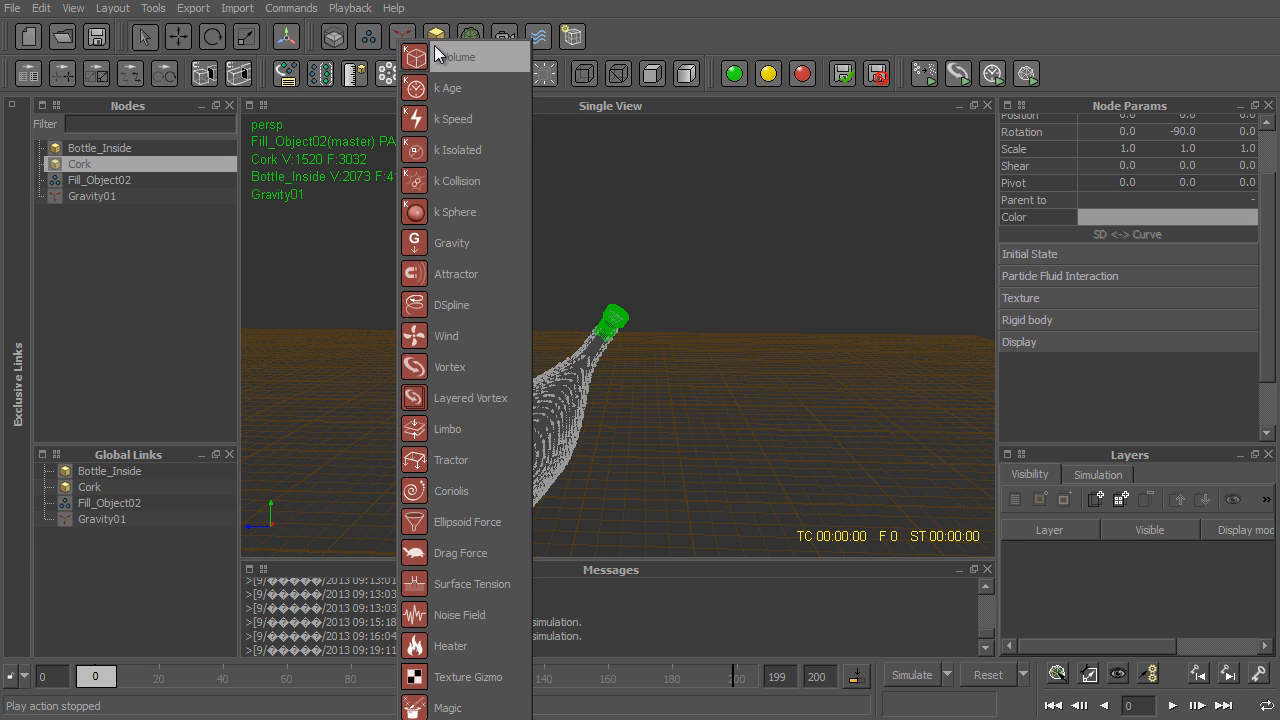
left_click(463, 60)
- Scale the k Volume box to about 4.7 in X, 13.9 in Y and 23.2 in Z
key("r")
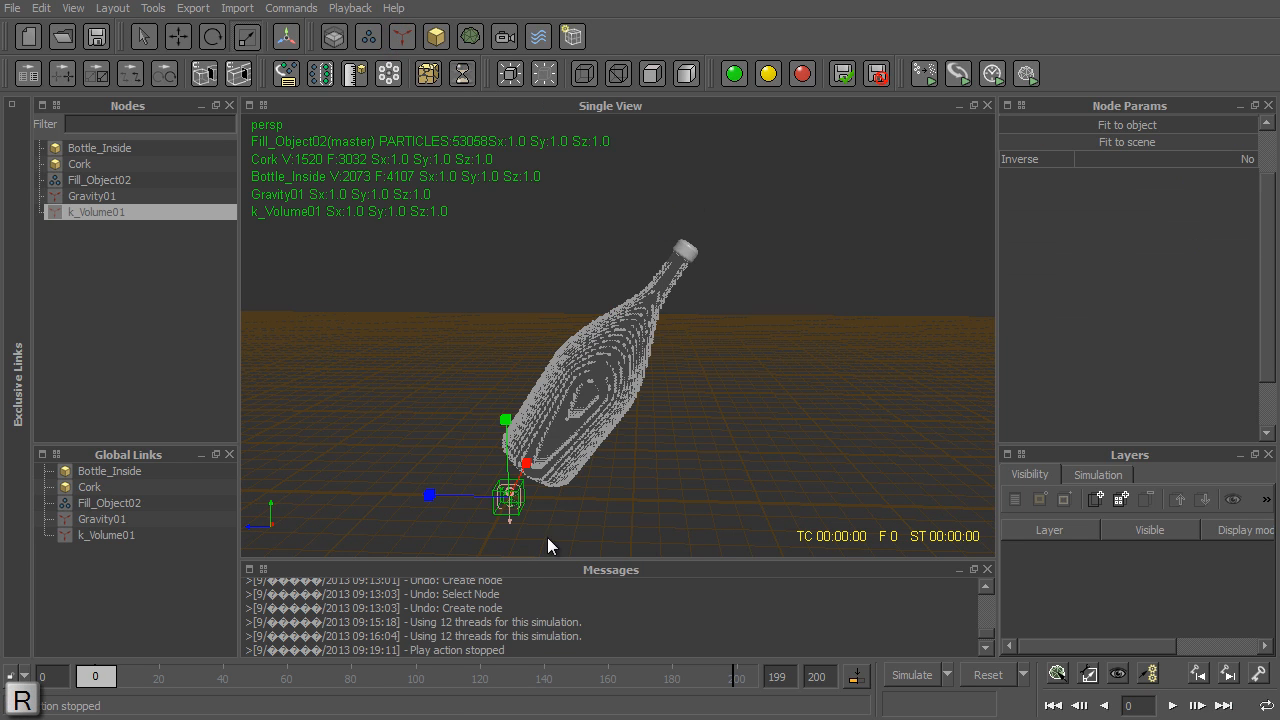
left_click_drag(526, 468, 752, 345)
key("2")
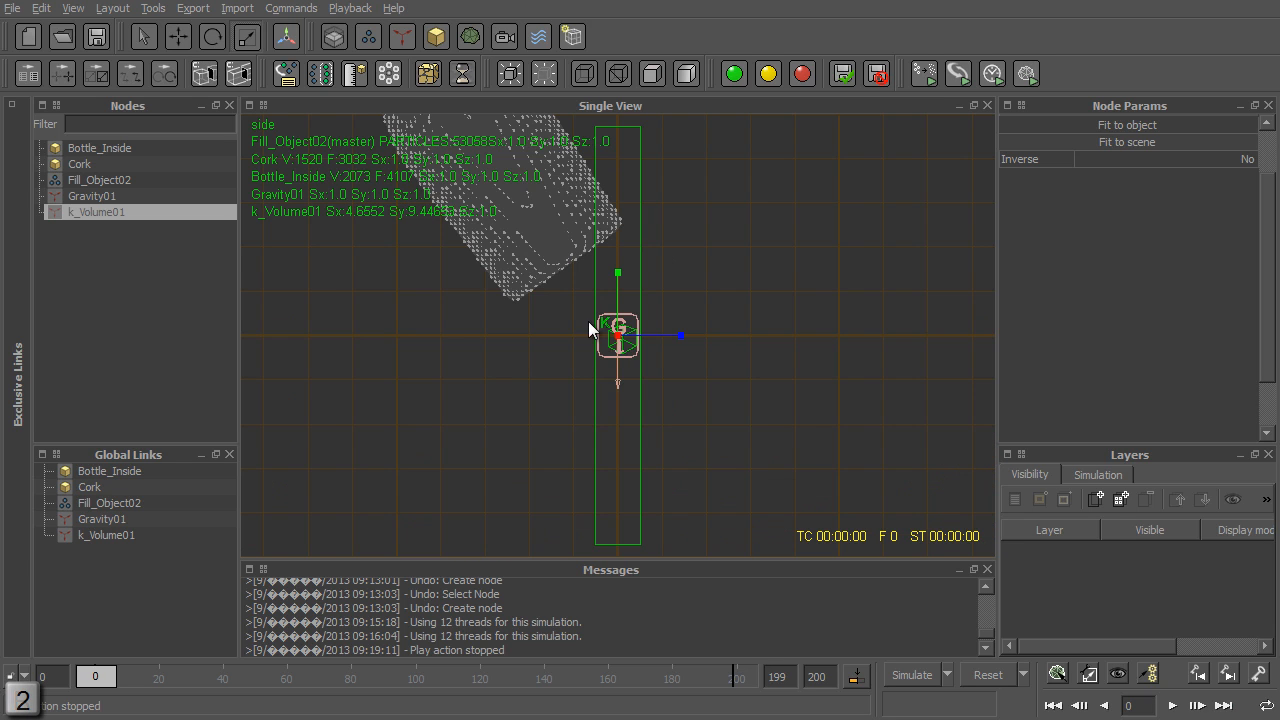
left_click_drag(946, 398, 1084, 389)
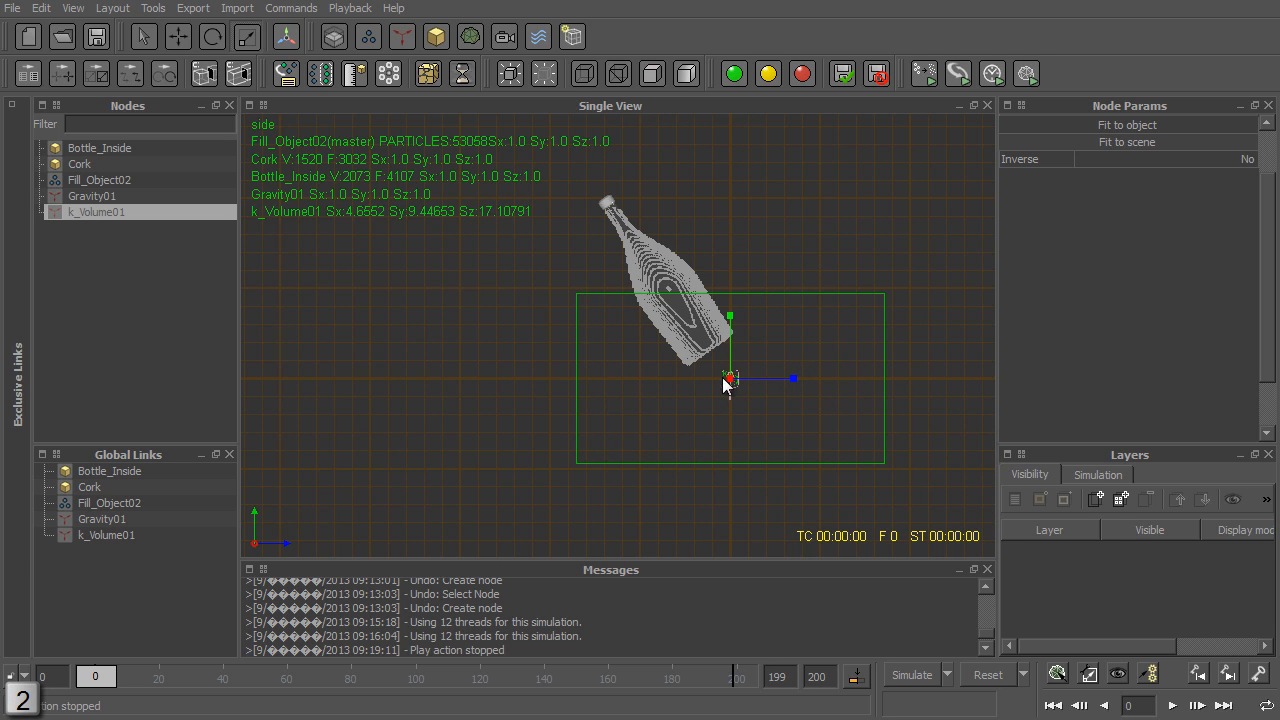
left_click_drag(731, 318, 811, 326)
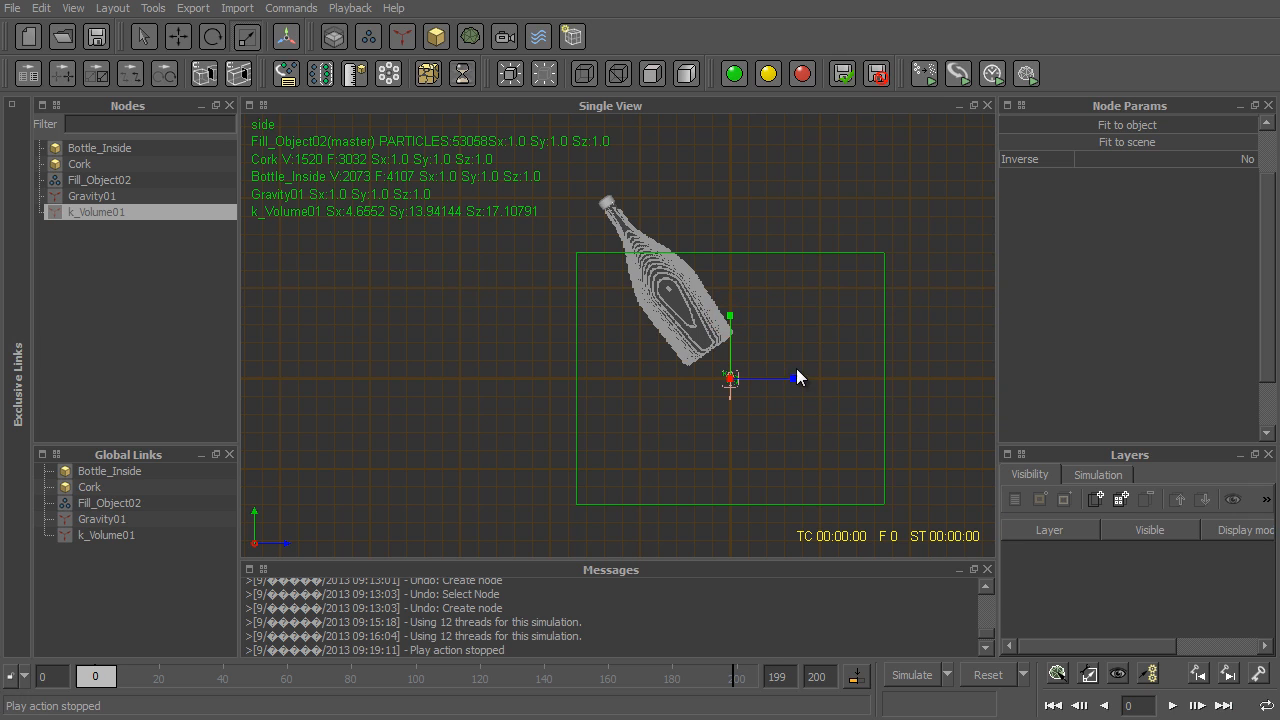
left_click_drag(798, 375, 901, 383)
- Move the k Volume box in the side view to about Y 7.2, Z -8.2 so it encloses the bottle
key("w")
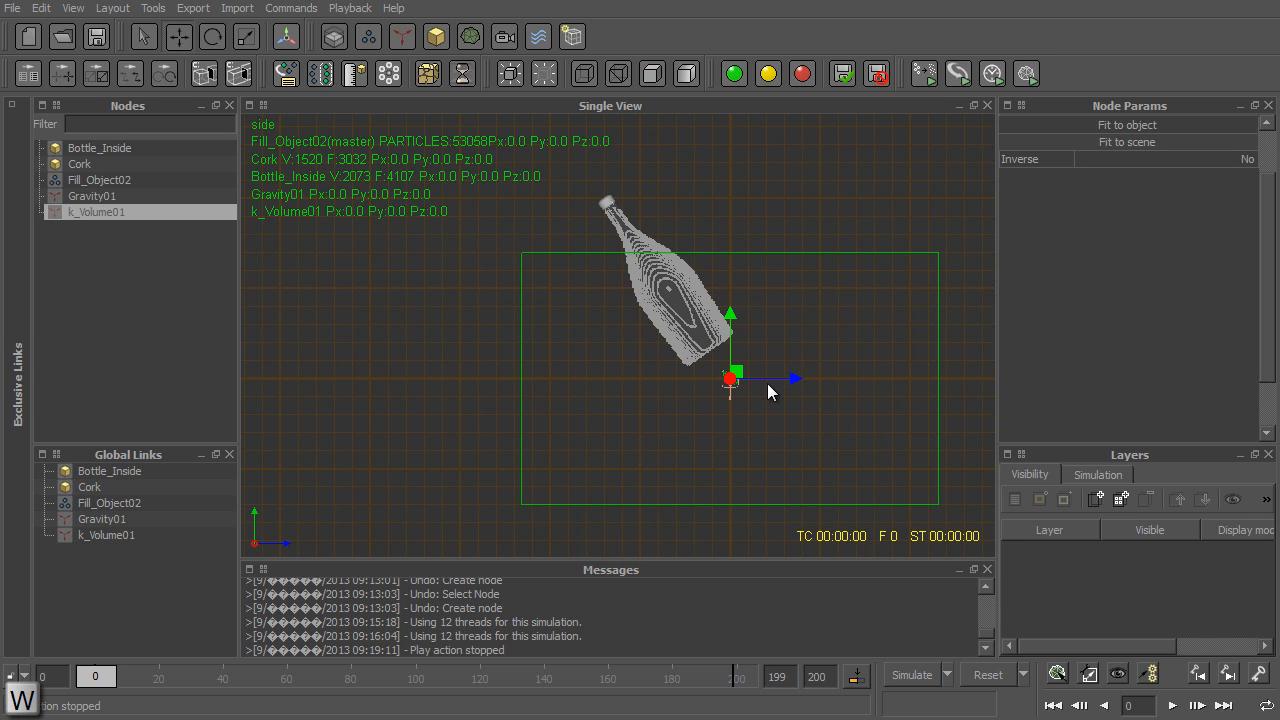
left_click_drag(800, 380, 642, 379)
left_click_drag(585, 315, 584, 186)
left_click_drag(640, 250, 651, 251)
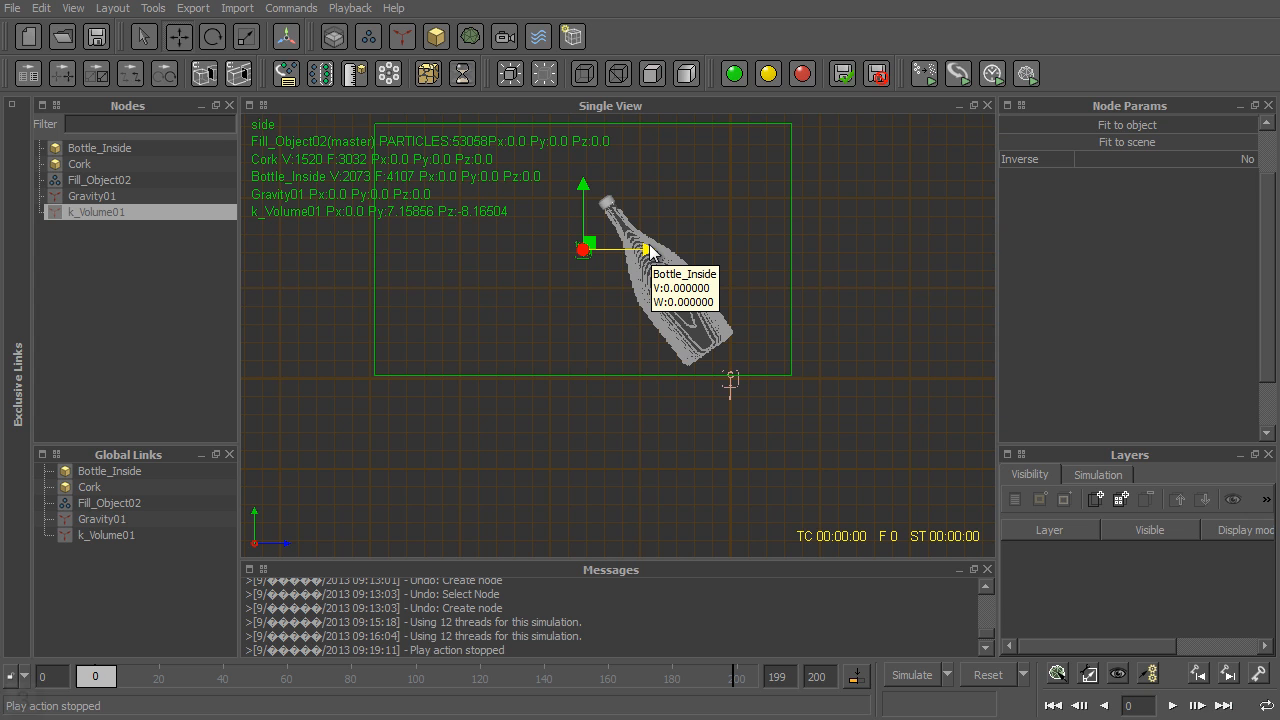
- Widen the k Volume box along X in the front view and reposition it at about Y 8.1, Z -10.6
key("3")
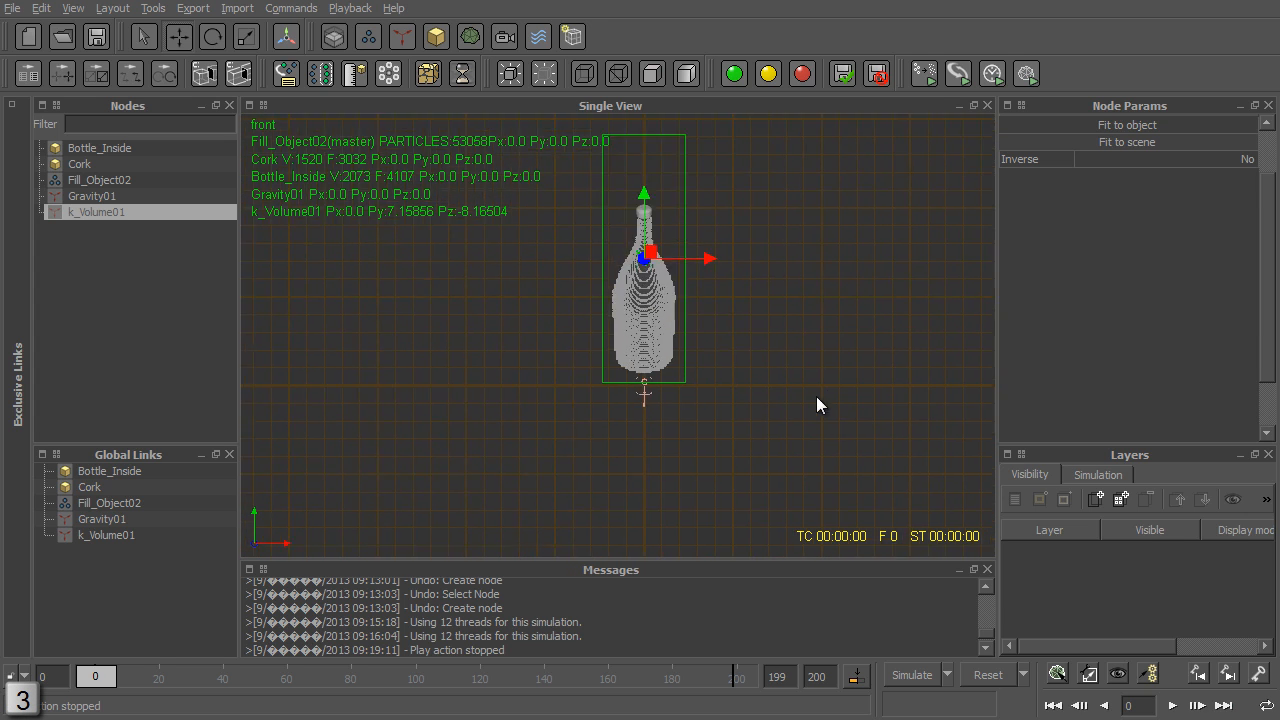
key("r")
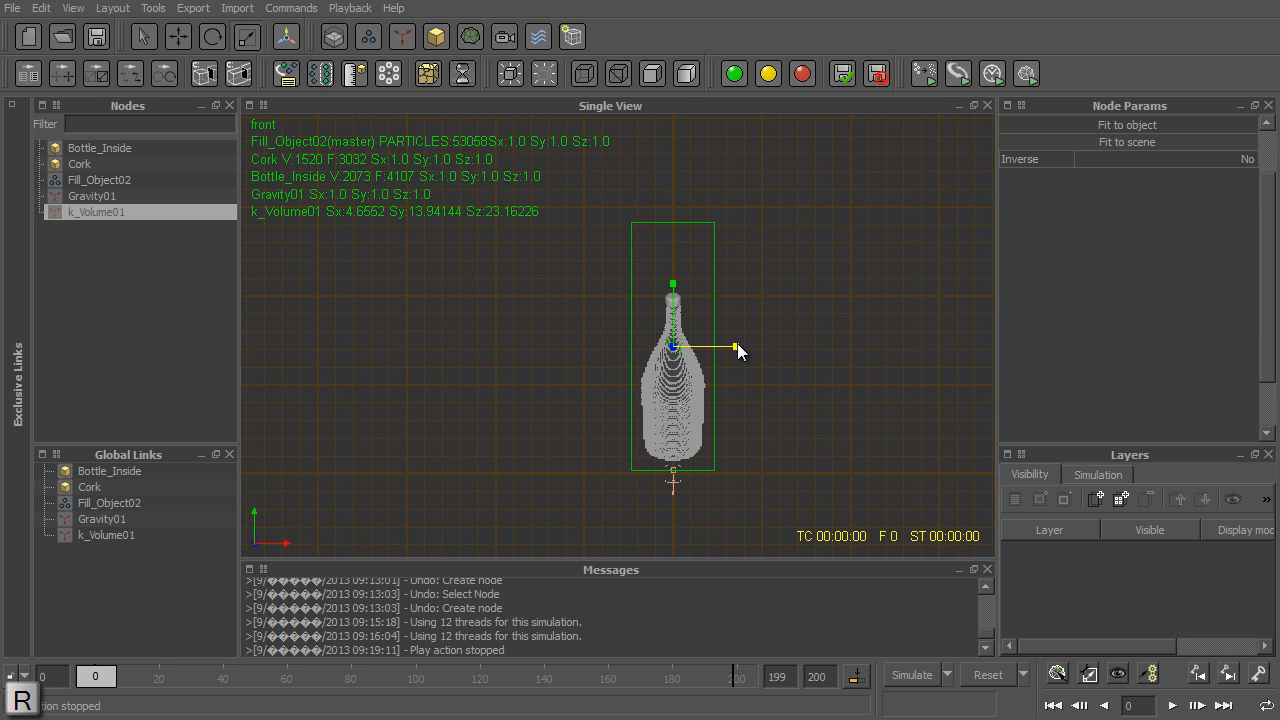
left_click_drag(737, 347, 865, 348)
key("4")
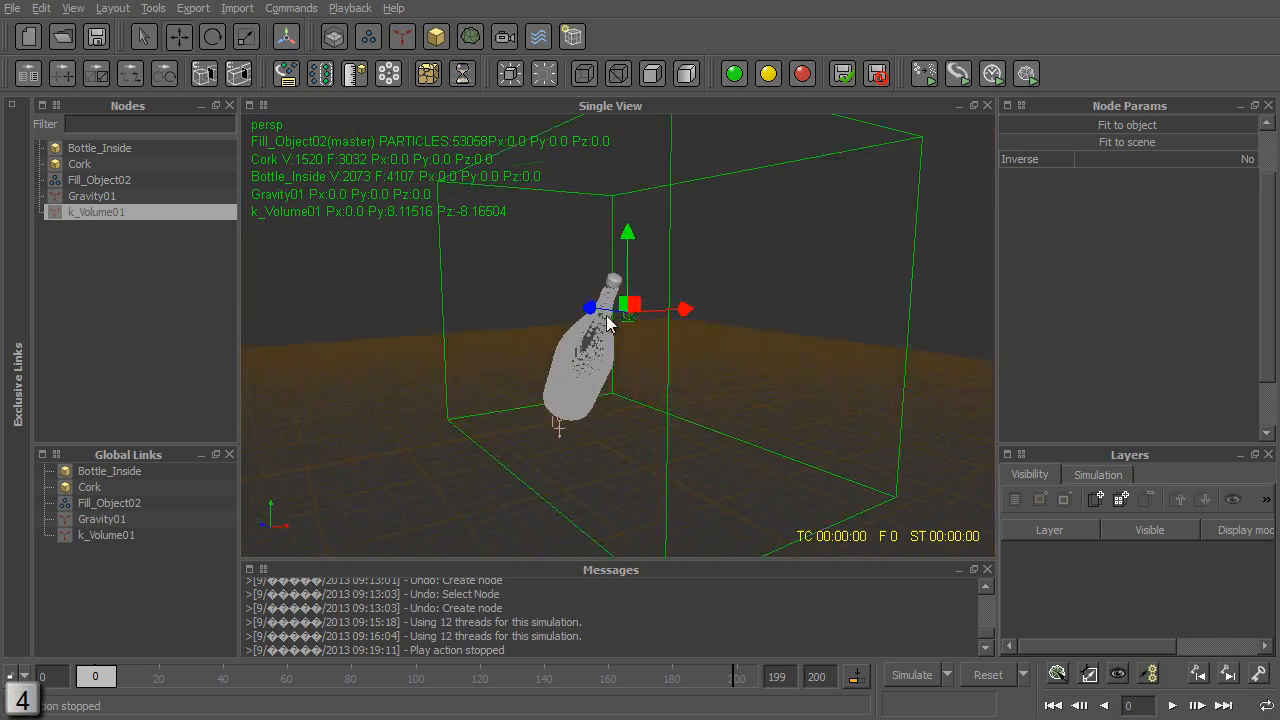
left_click_drag(607, 320, 646, 251, "alt")
- Save the Realflow_Tut.flw scene and run the simulation with gravity and the k Volume
key("ctrl+s")
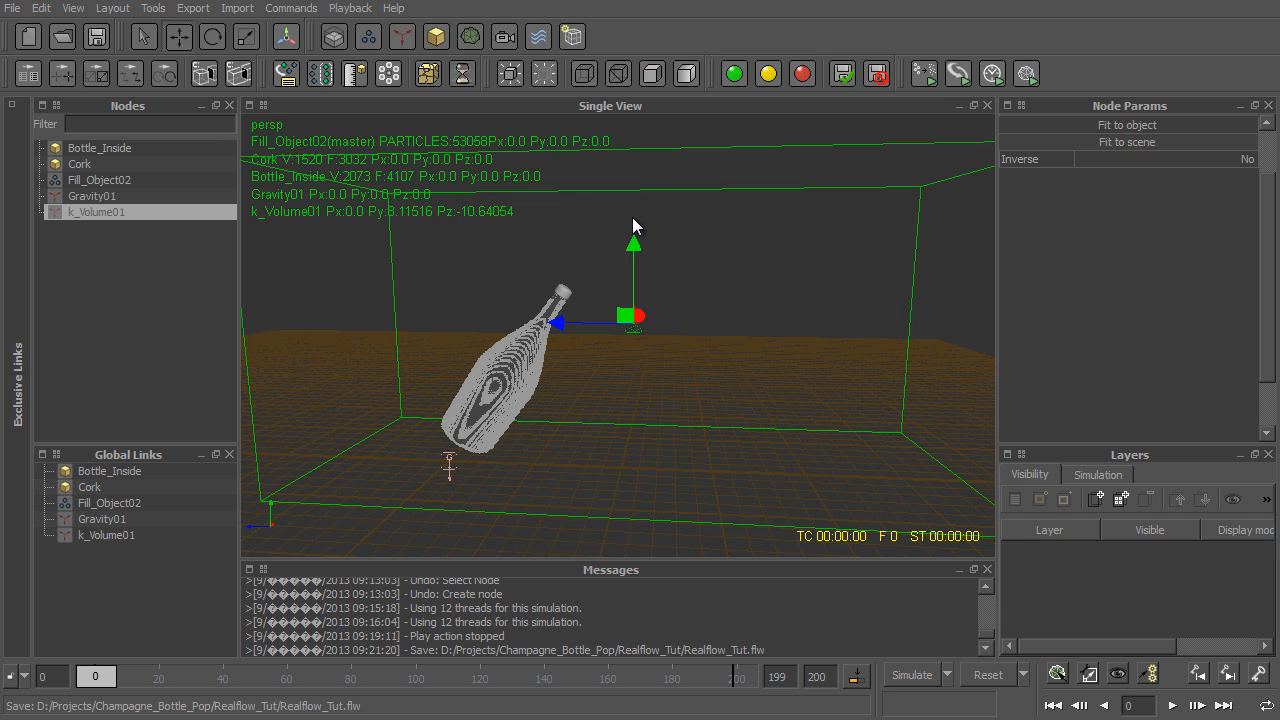
left_click(903, 675)
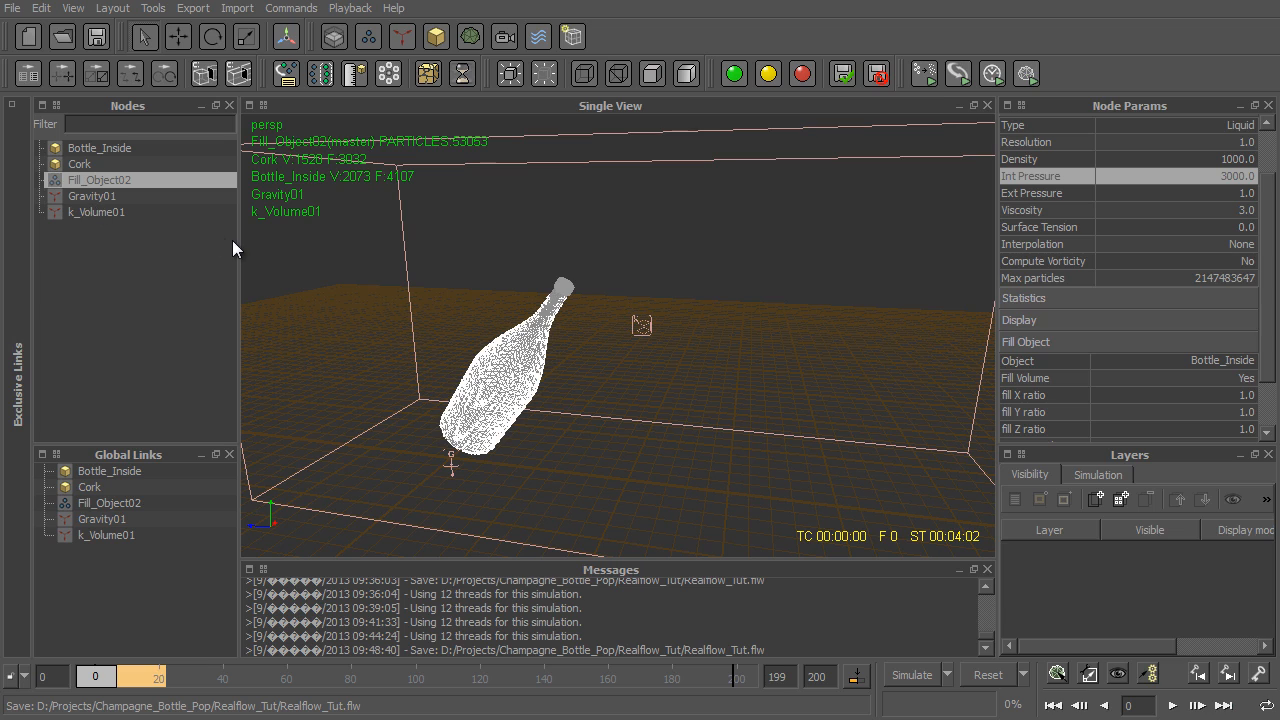
- Examine the particles and the cork around the bottle's neck at frame 0
scroll(581, 251, "up", 4)
left_click_drag(534, 236, 603, 209, "alt")
scroll(543, 242, "up", 2)
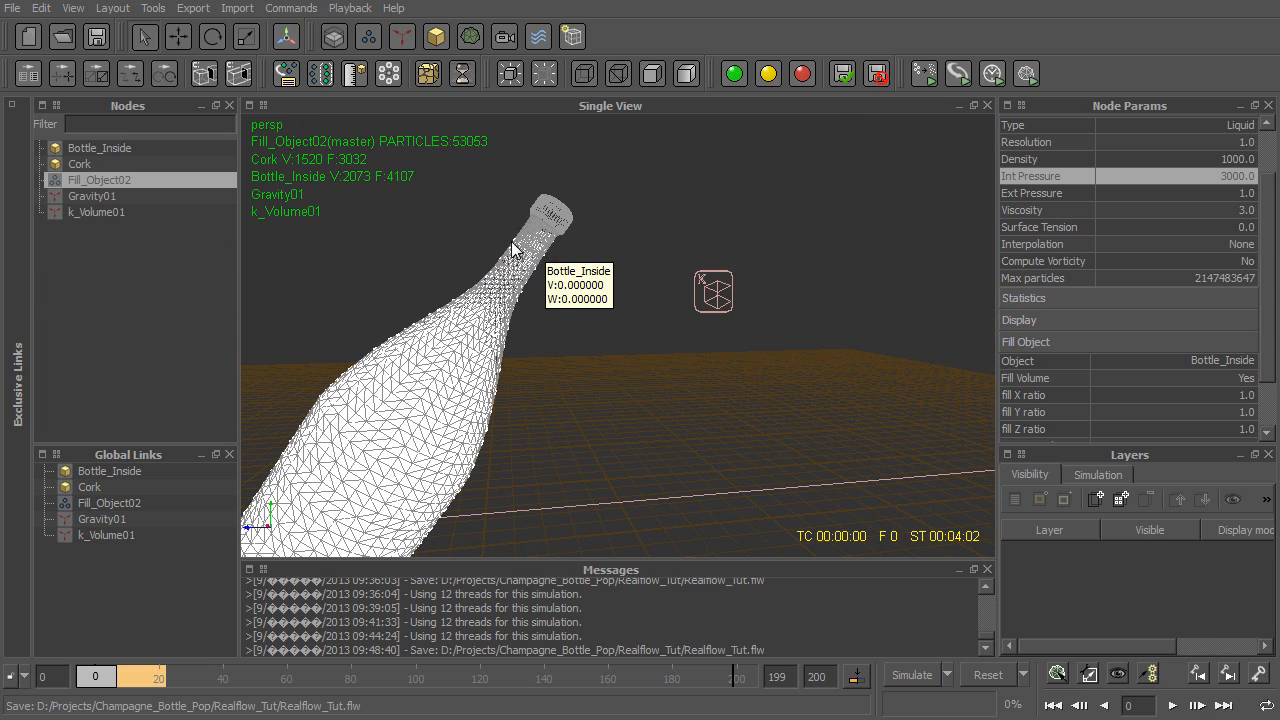
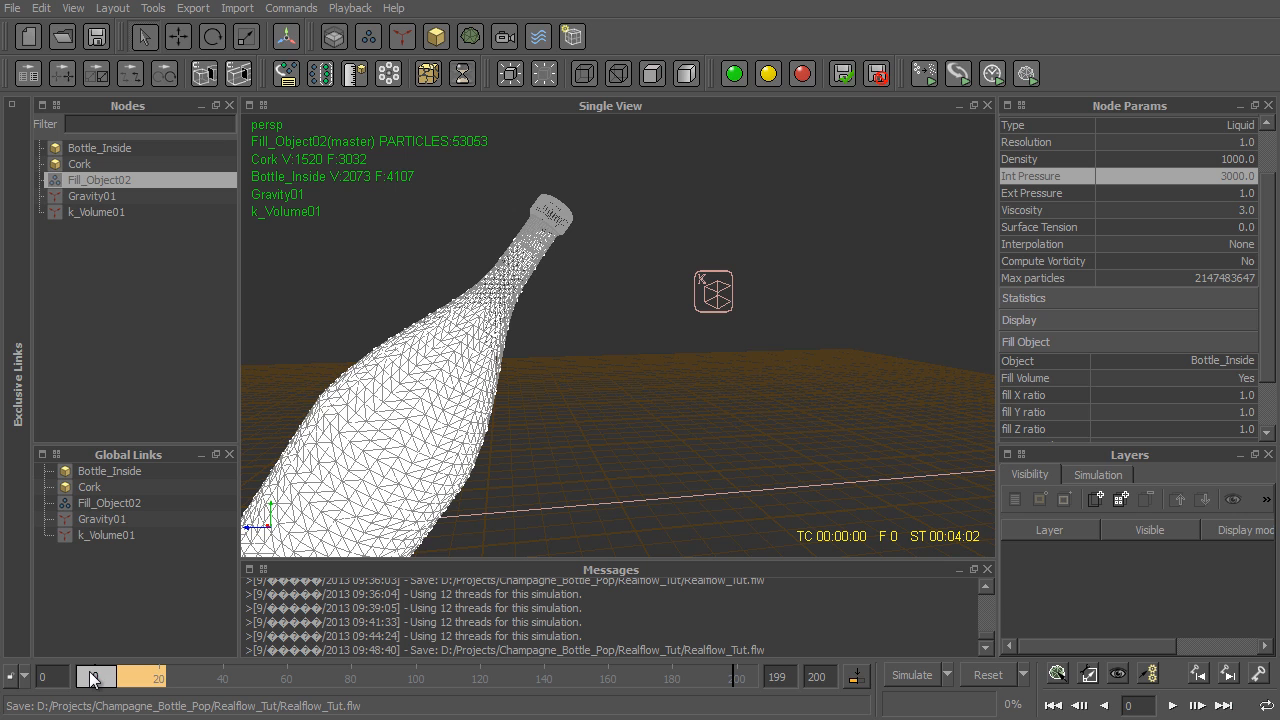
- Review the simulated frames up to frame 17, examining the particle stream and the cork's flight from several angles
left_click_drag(91, 677, 145, 690)
scroll(590, 535, "down", 4)
left_click_drag(480, 277, 351, 434, "alt")
left_click_drag(134, 685, 140, 685)
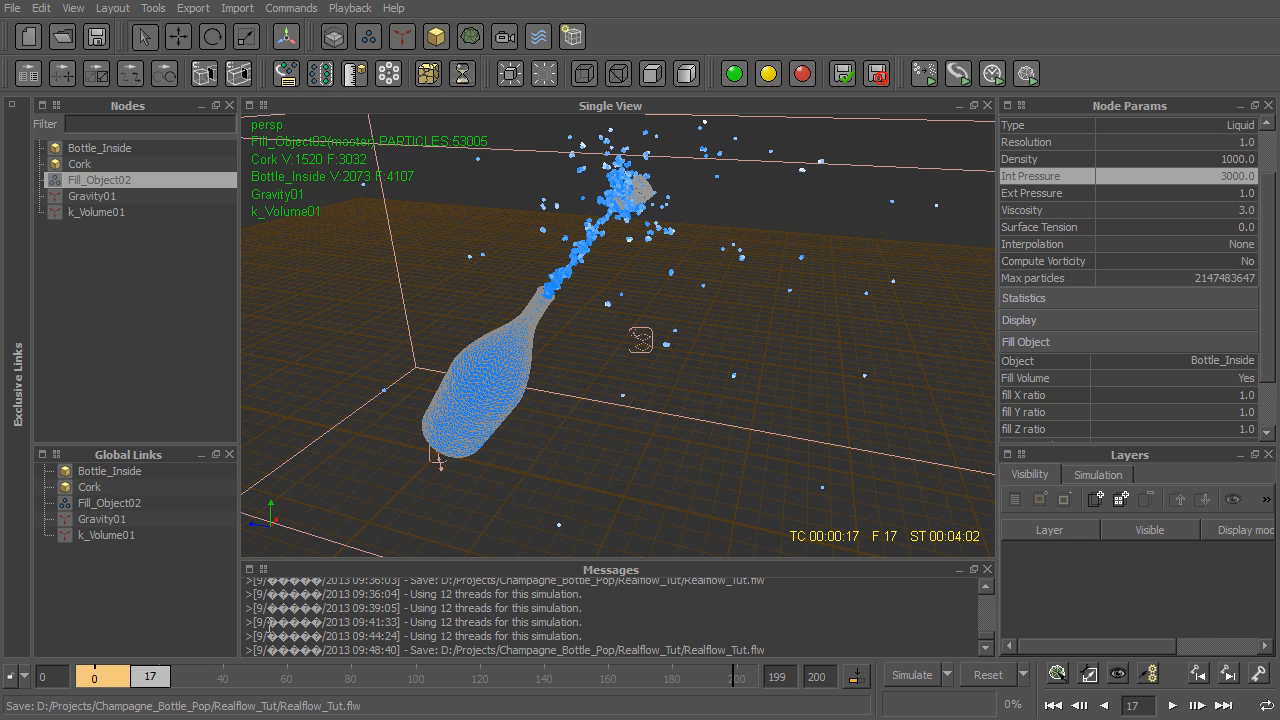
left_click_drag(637, 326, 608, 326, "alt")
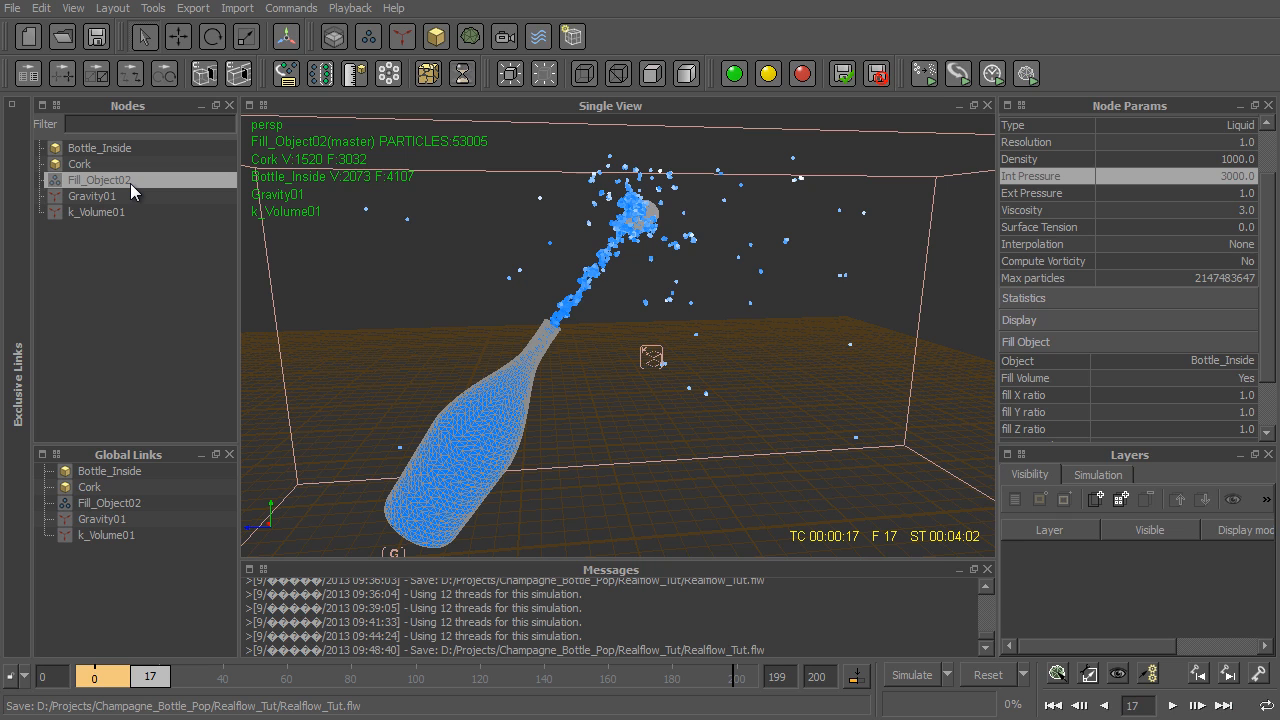
- Delete the Fill_Object02 emitter and import Bottle_Full.sd from the objects folder, replacing the objects of the loaded SD file
key("Delete")
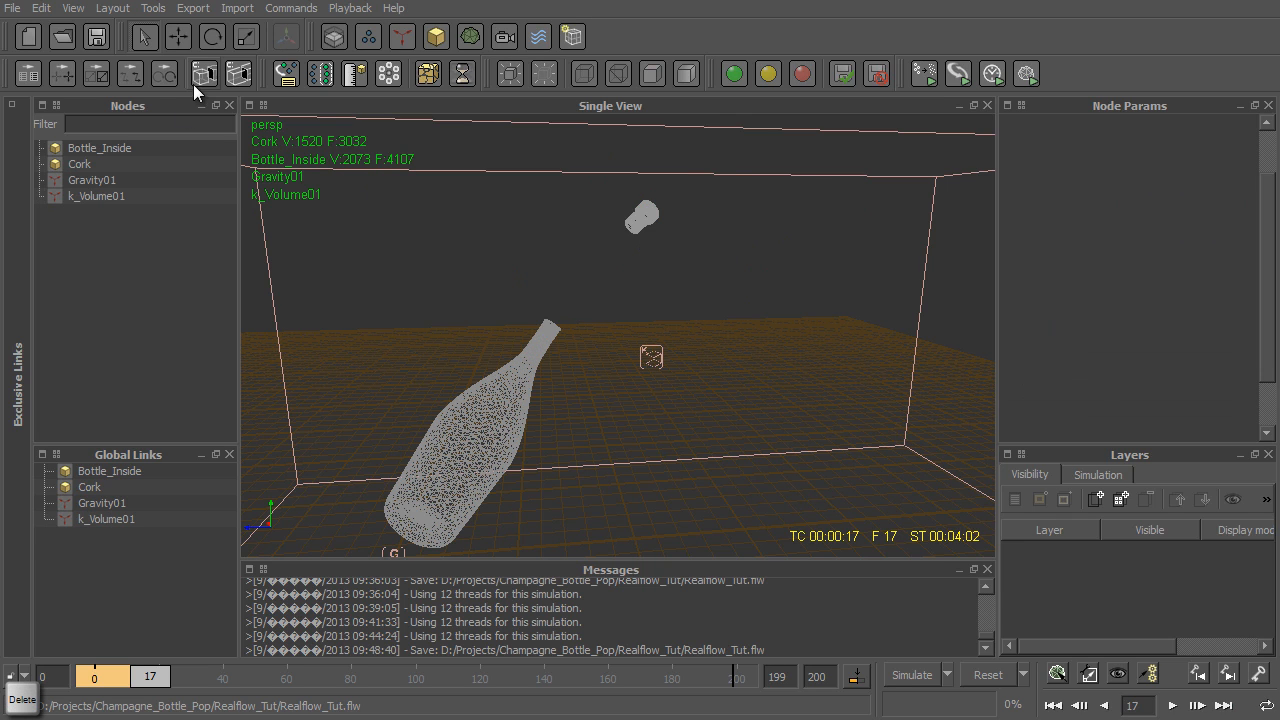
left_click(222, 10)
left_click(250, 29)
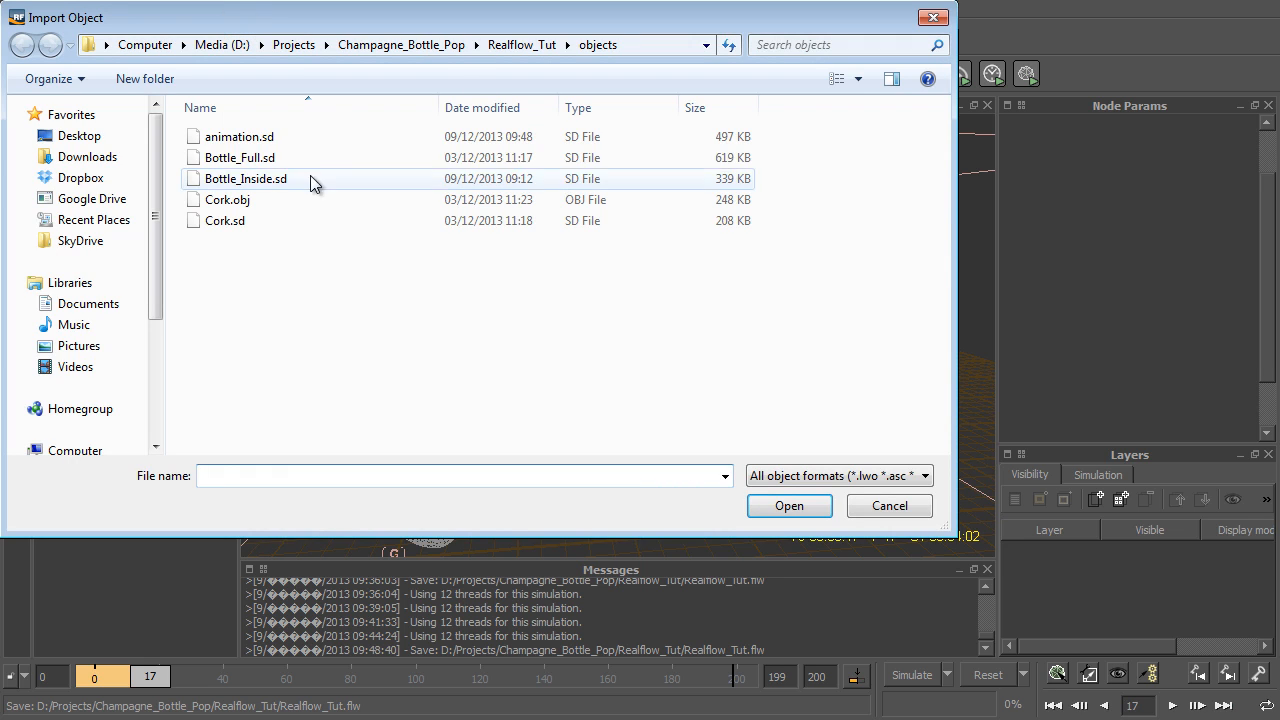
left_click(260, 157)
left_click(795, 505)
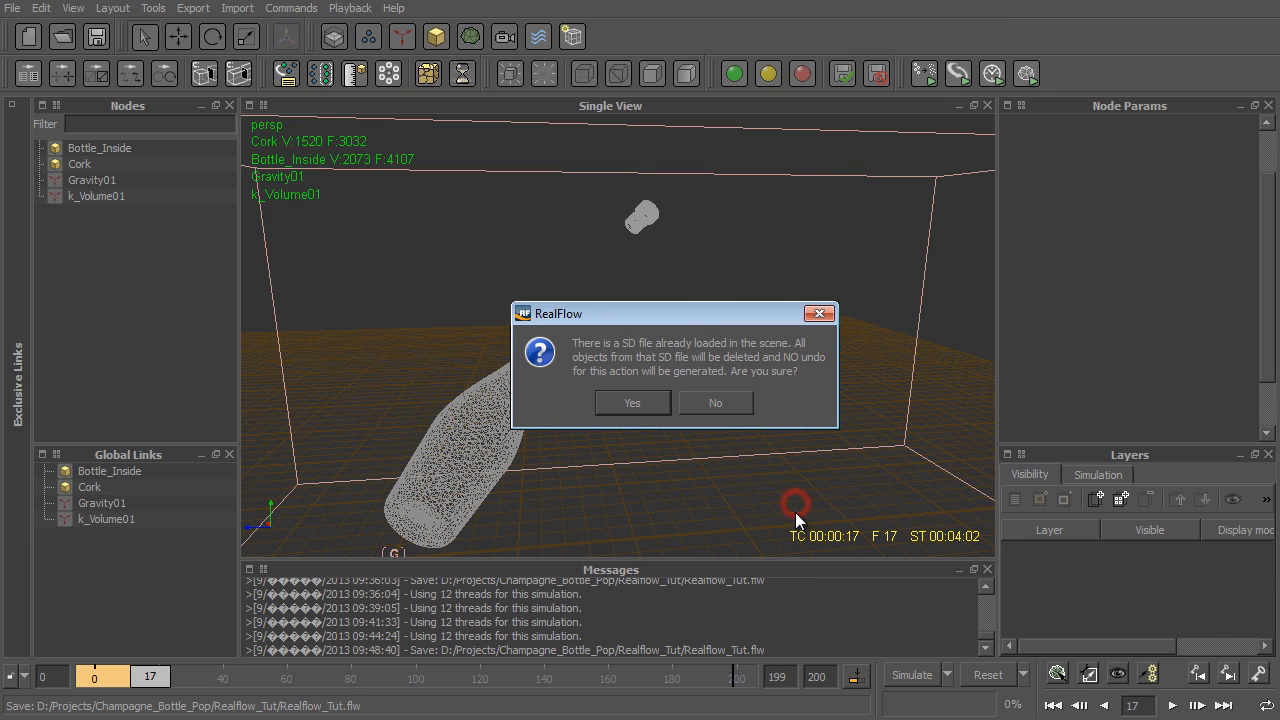
left_click(628, 404)
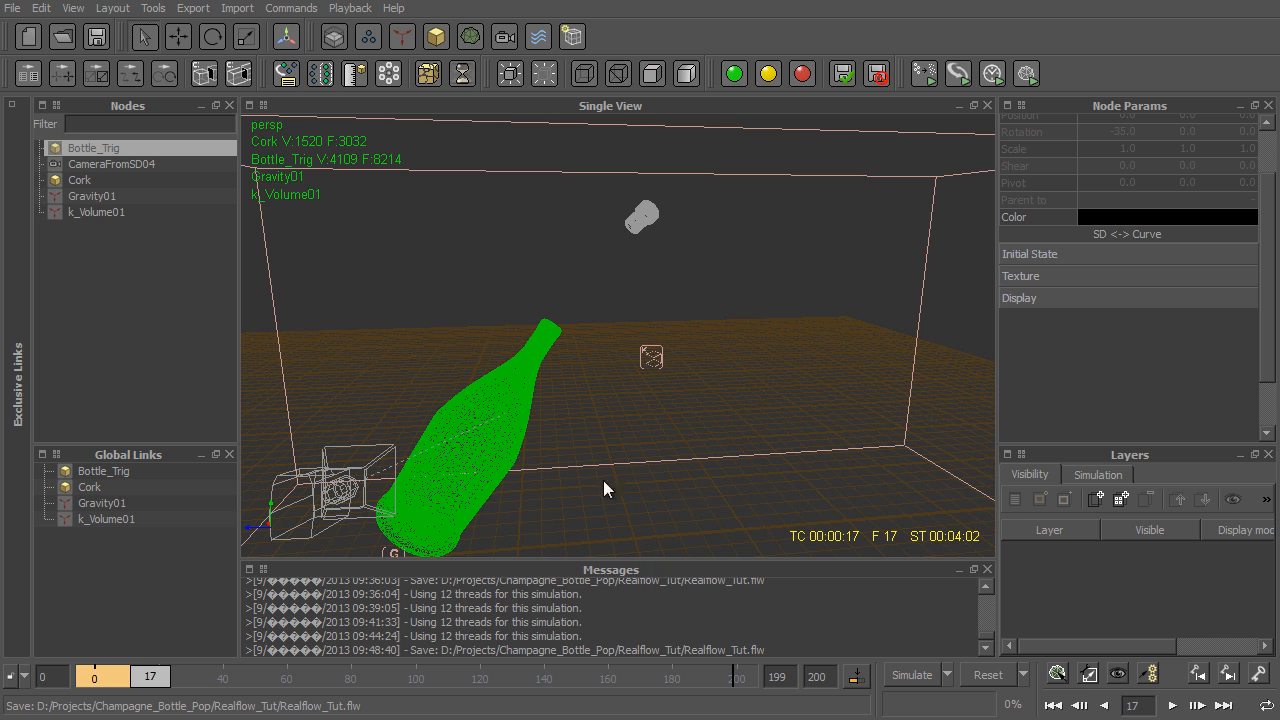
- Reset all simulation data and change the Bottle_Trig object's color from black to light grey
left_click(1000, 676)
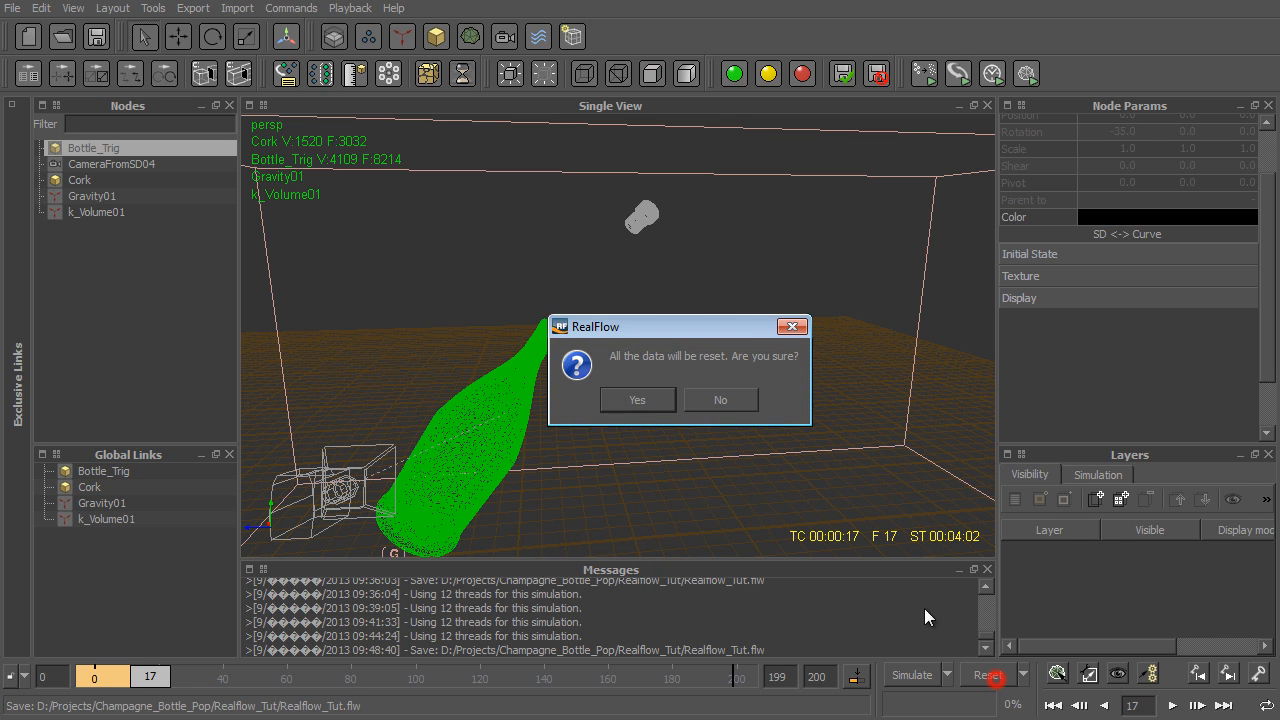
left_click(632, 399)
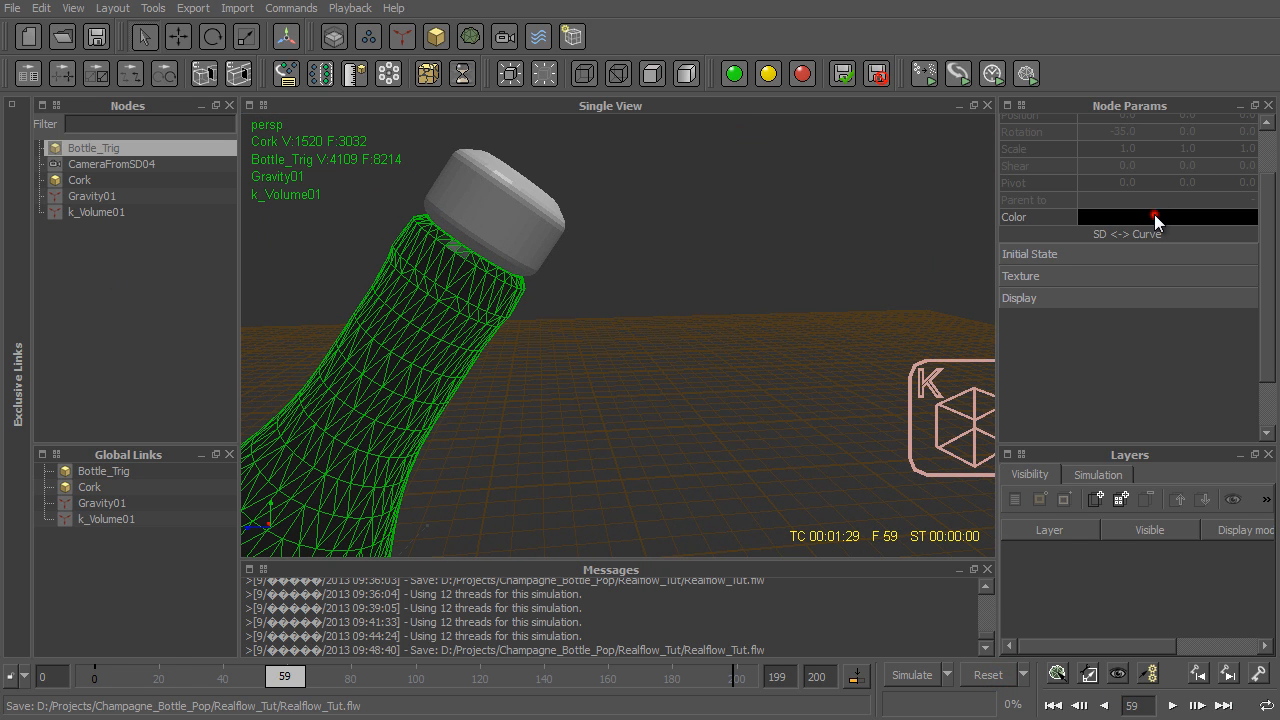
left_click(1154, 214)
left_click(900, 315)
left_click(791, 531)
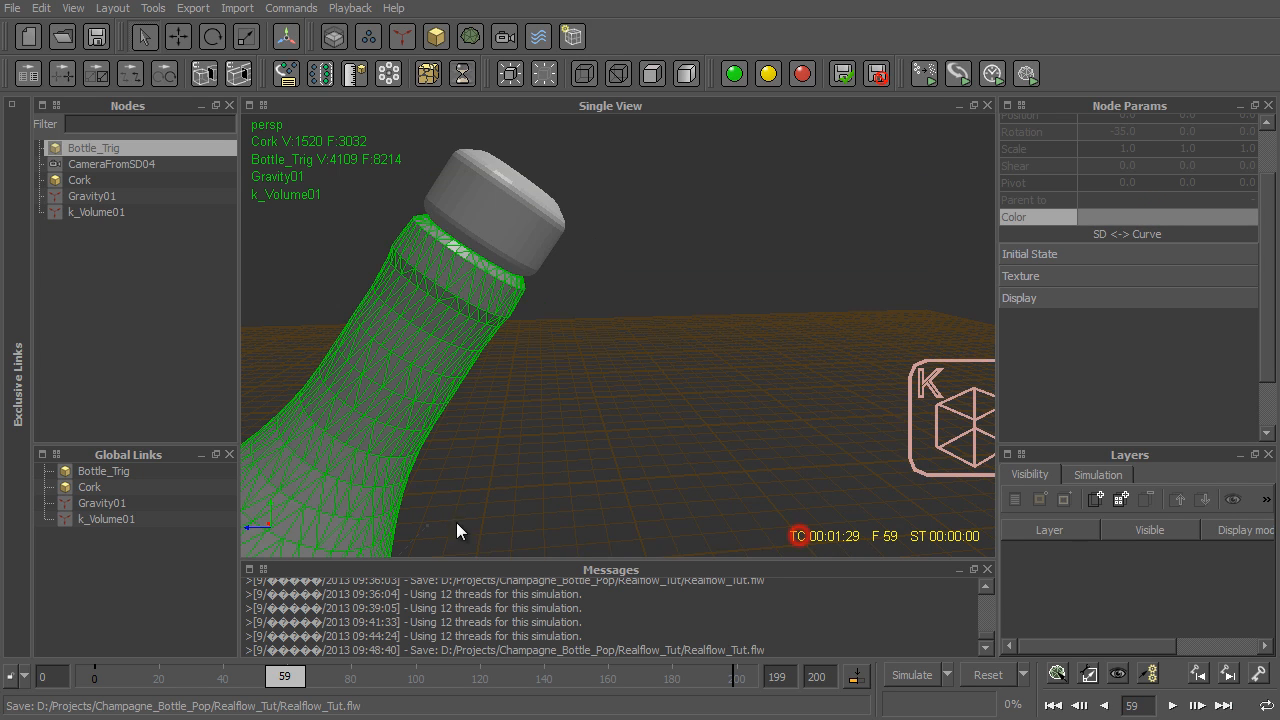
- Delete the imported CameraFromSD04 and check the remaining gravity and k Volume daemons around the bottle
left_click(86, 164)
key("Delete")
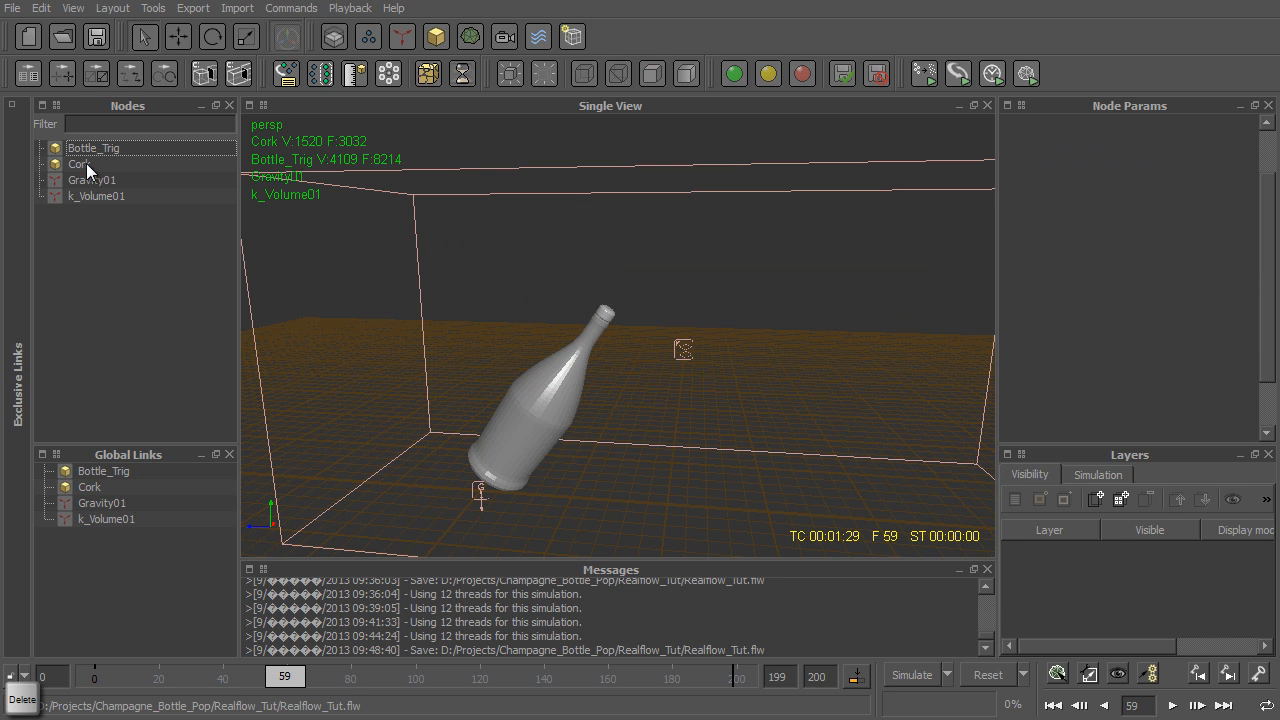
left_click(104, 181)
left_click(123, 202)
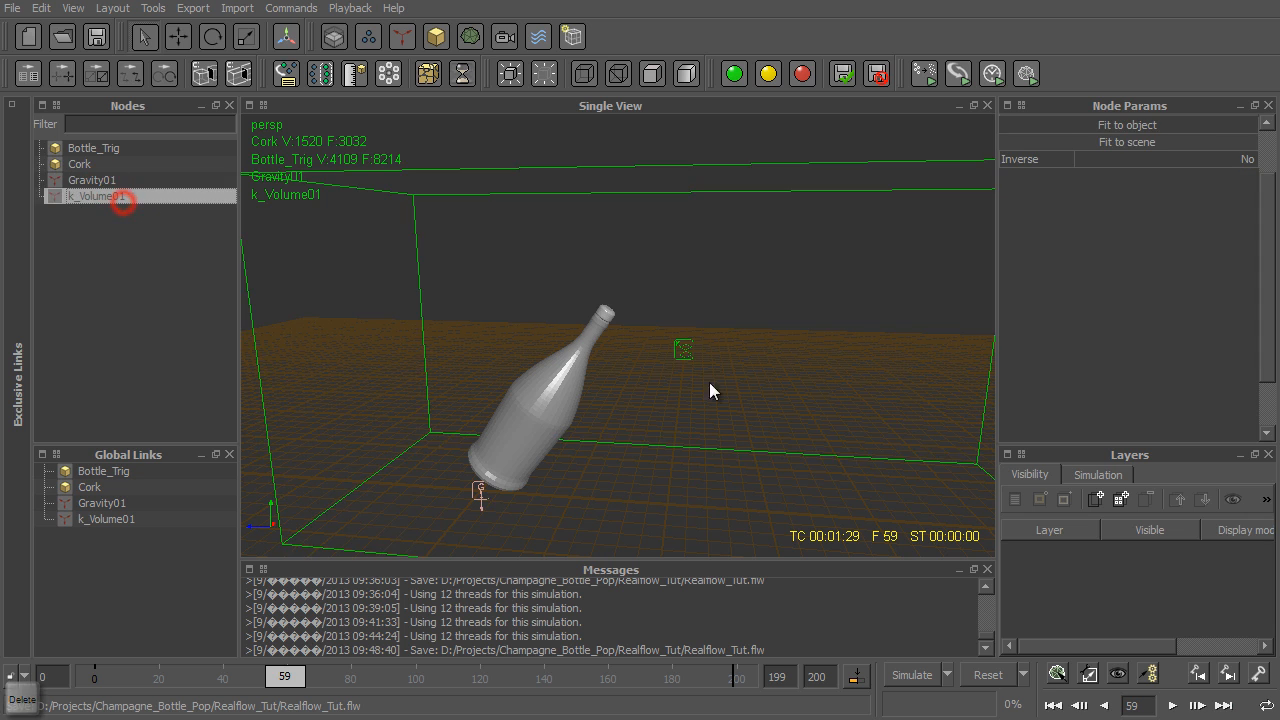
left_click_drag(567, 329, 640, 335, "alt")
- Set the Dynamics of Bottle_Trig to Passive rigid body
left_click(93, 148)
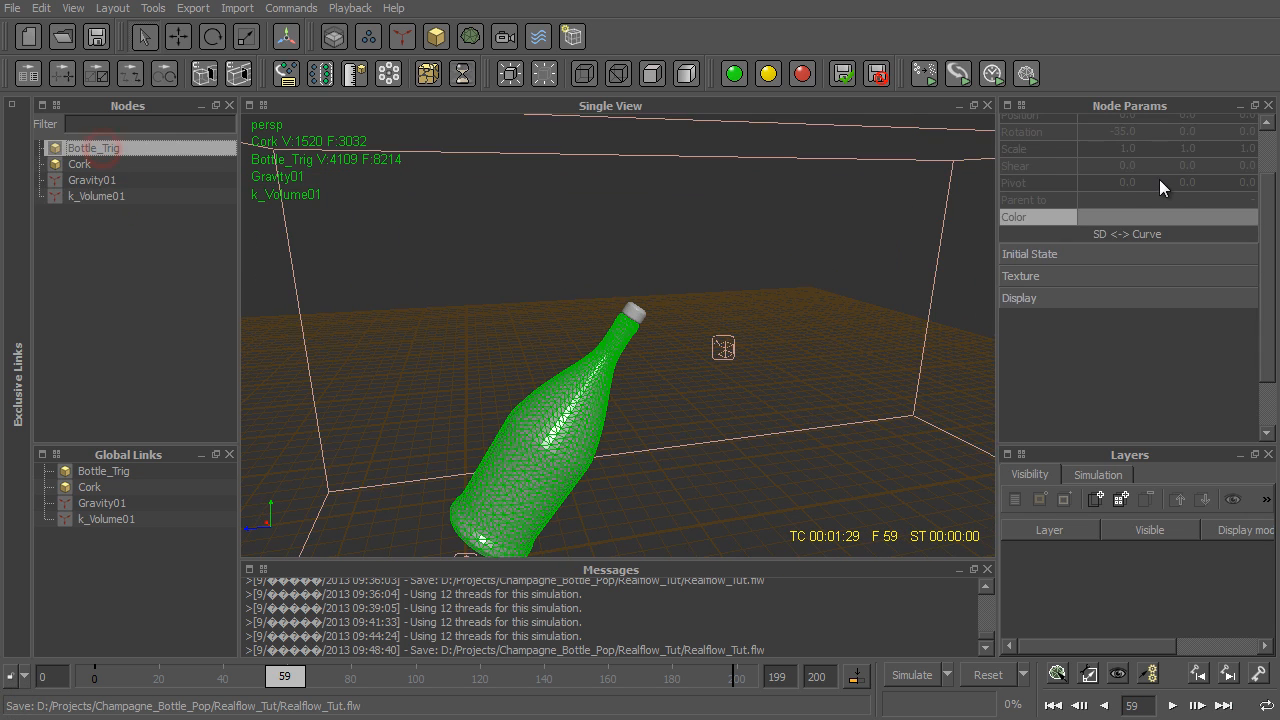
left_click(1184, 161)
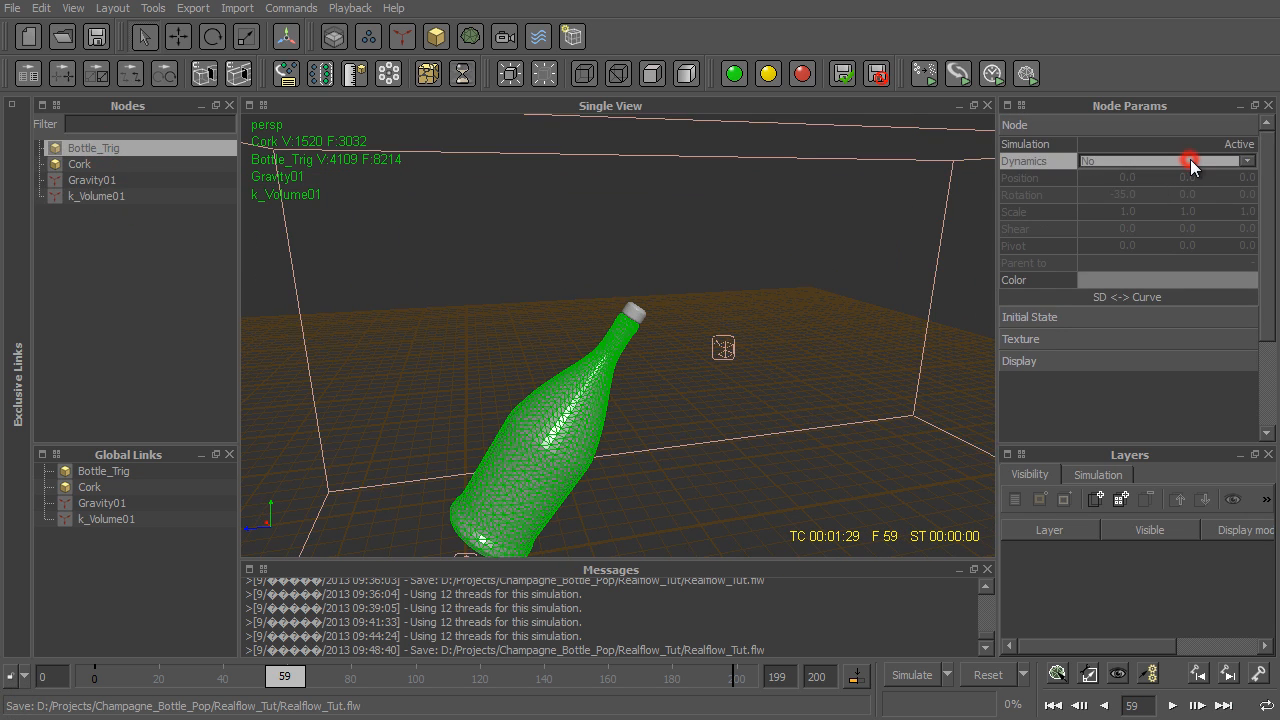
left_click(1180, 205)
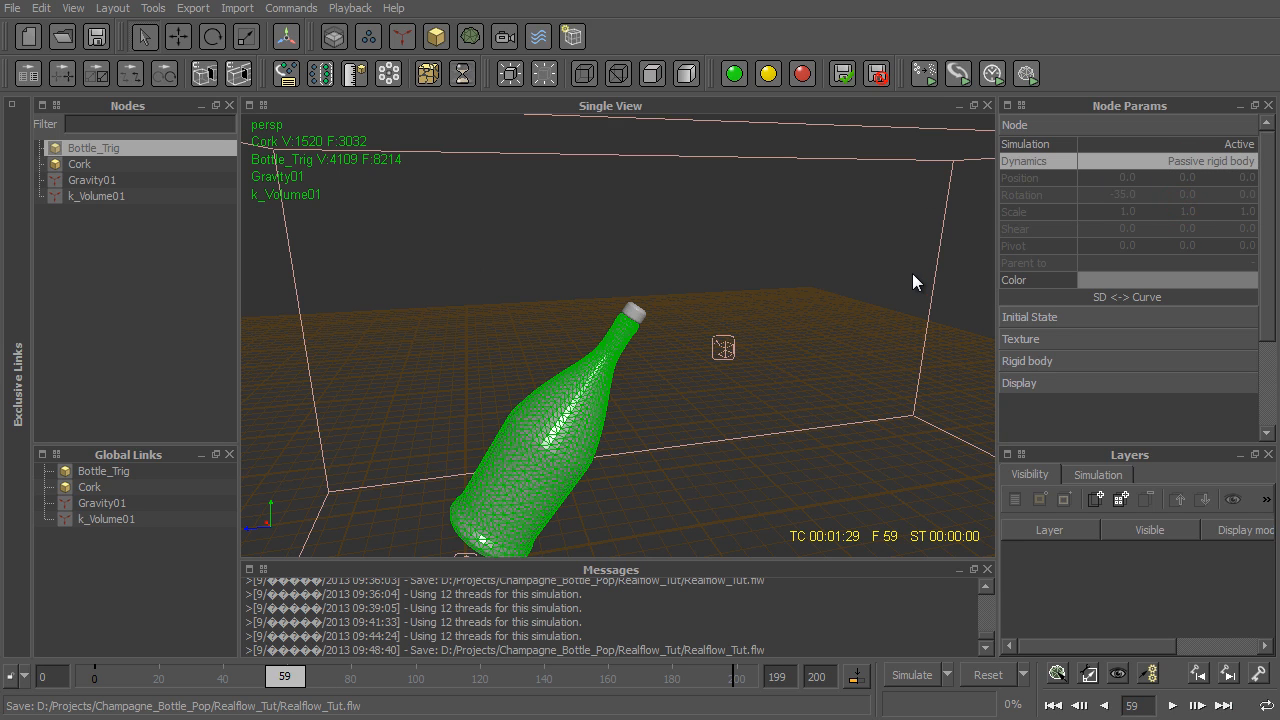
- Add a Circle particle emitter to the scene
left_click(372, 38)
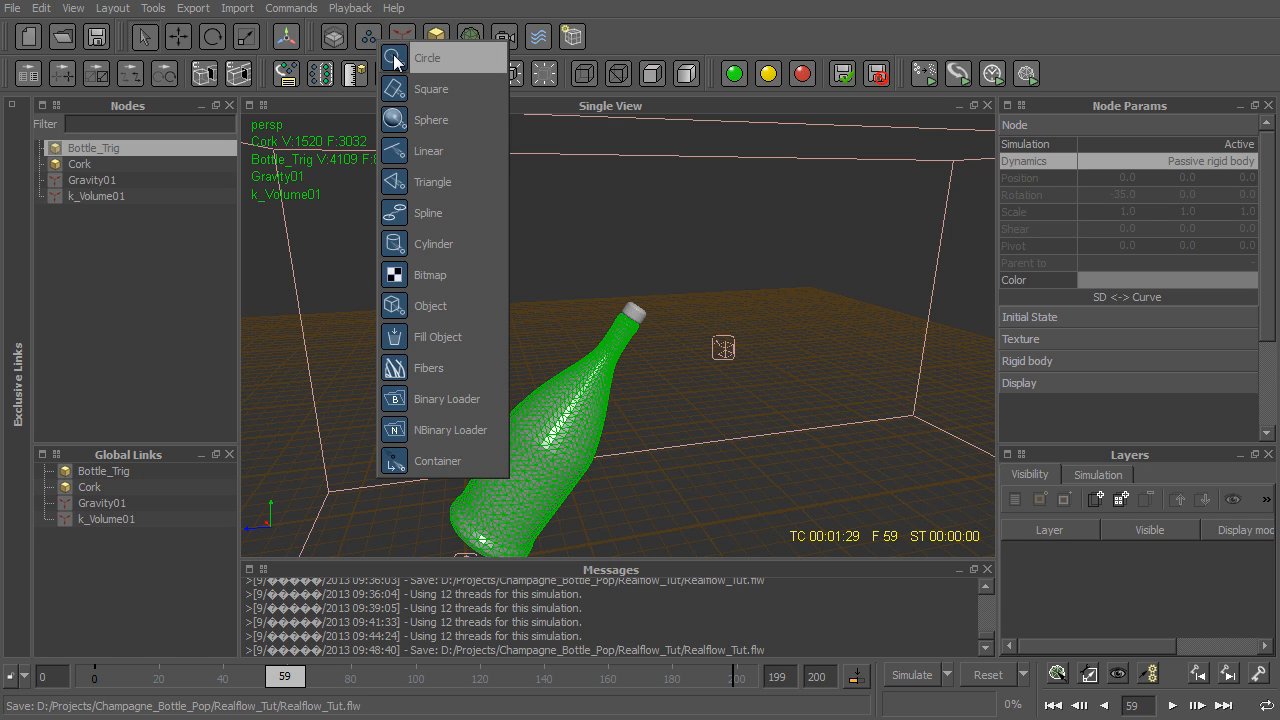
left_click(393, 57)
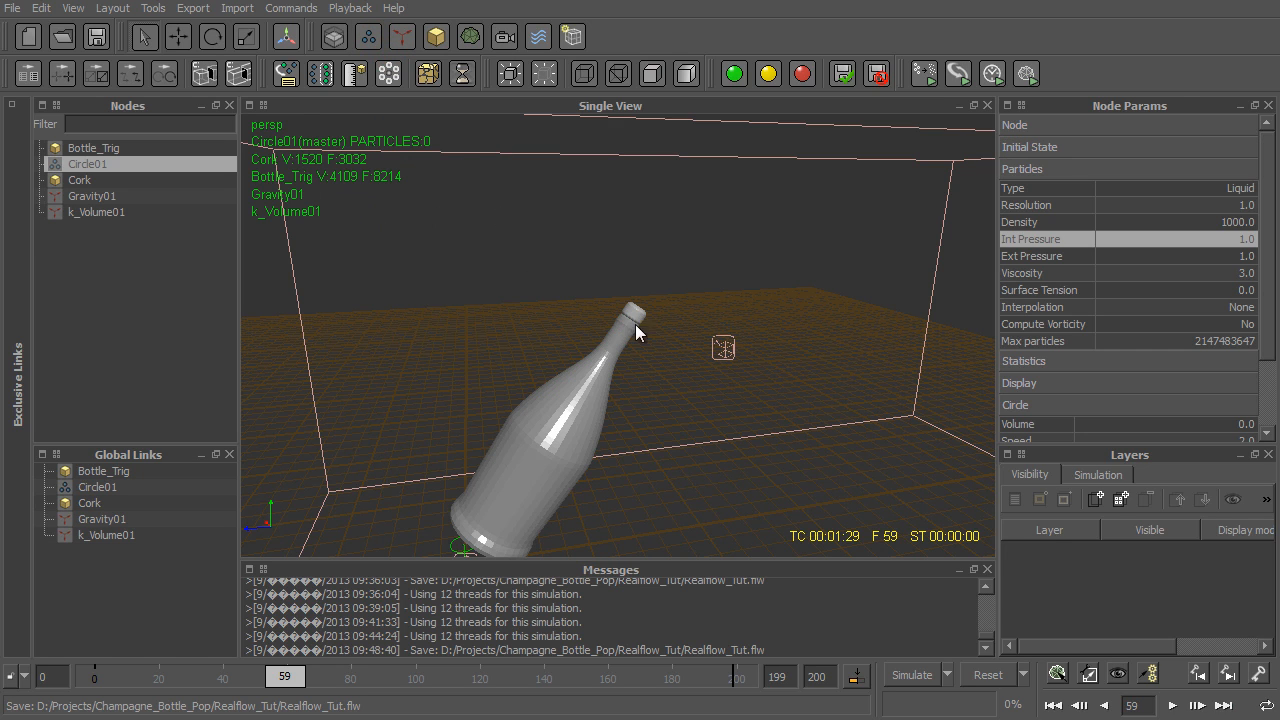
key("w")
middle_click_drag(359, 400, 302, 211, "alt")
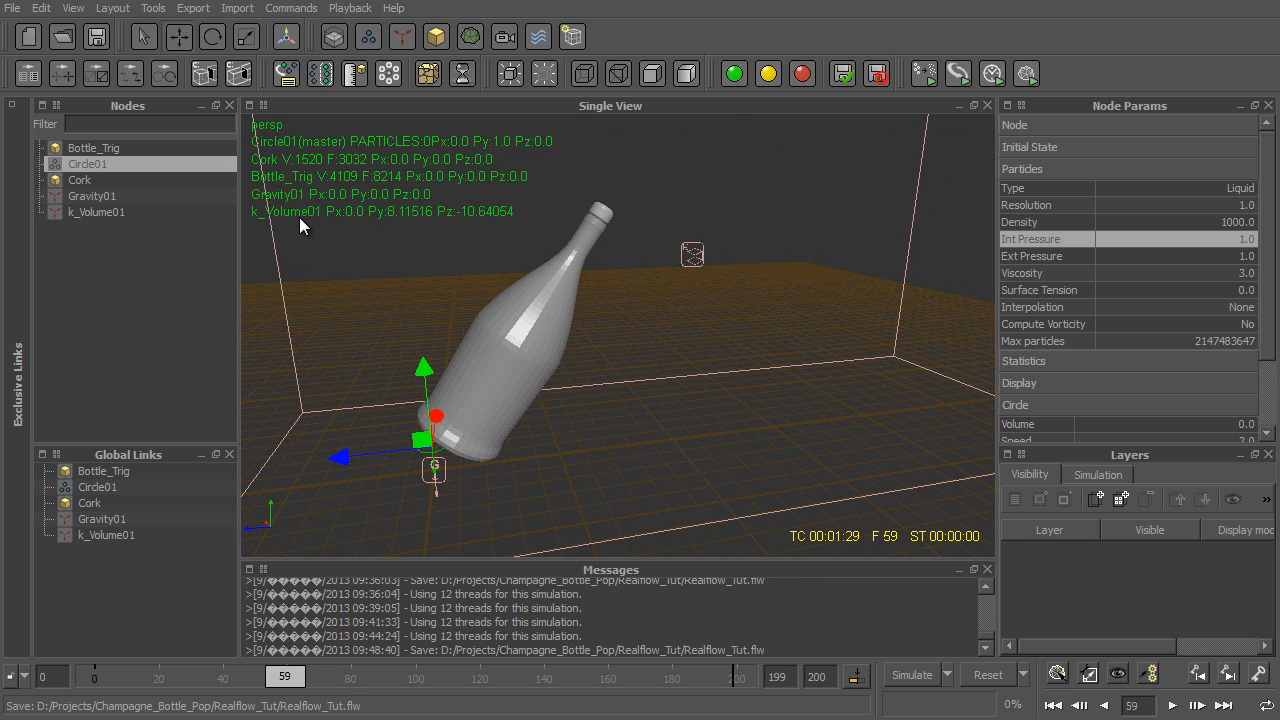
- Move the circle emitter in the side view into the bottle's neck just below the cork, at about Y 8.74, Z -6.09
key("3")
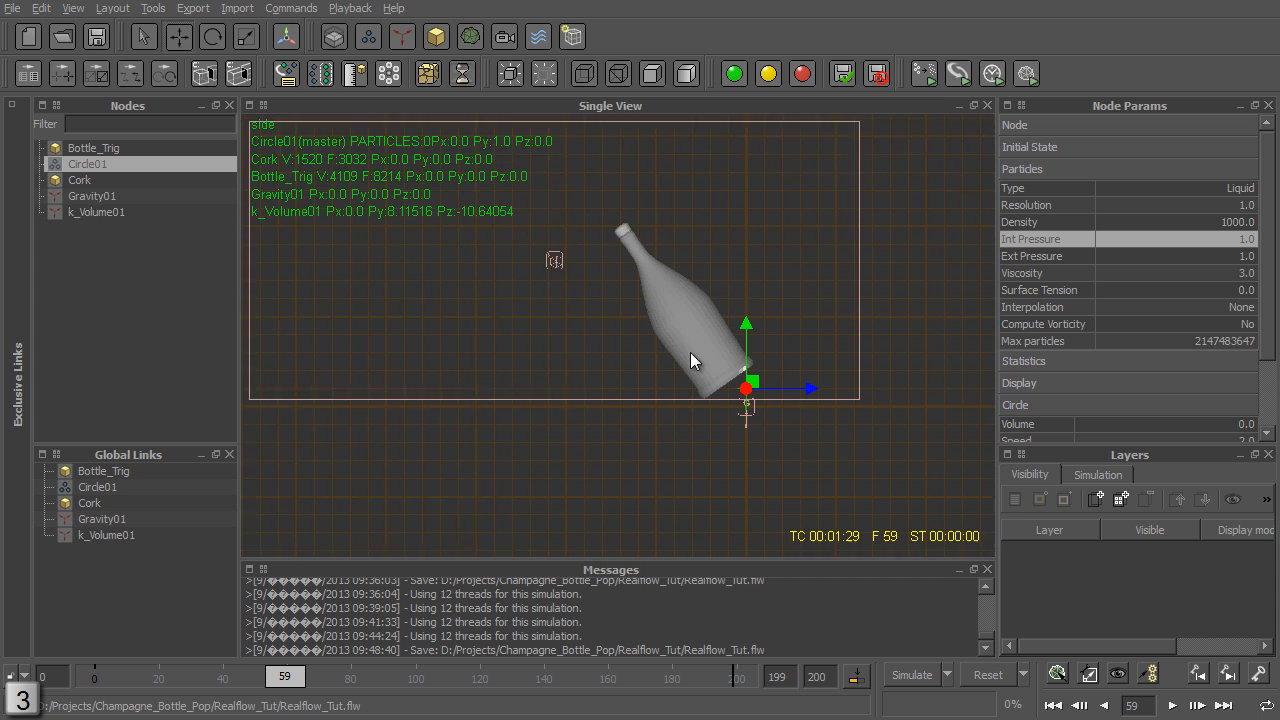
left_click_drag(813, 278, 574, 281)
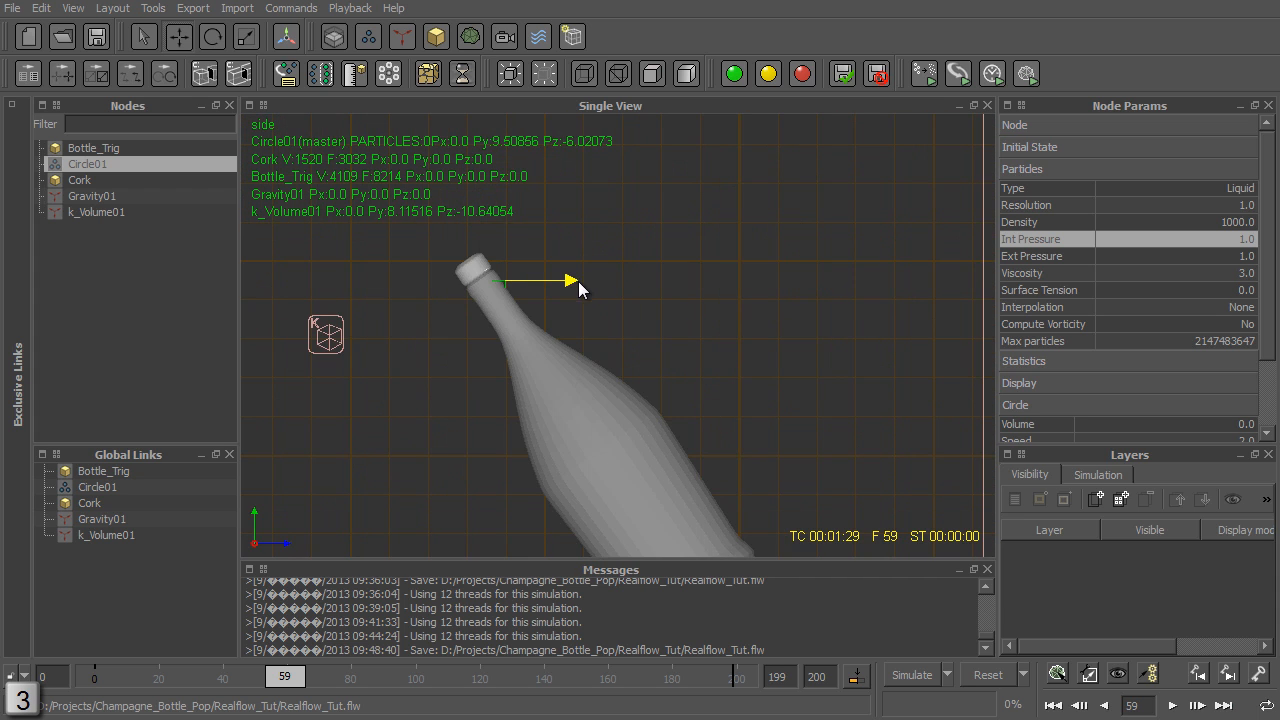
right_click_drag(560, 345, 572, 218, "alt")
middle_click_drag(572, 218, 643, 244, "alt")
right_click_drag(510, 150, 621, 236, "alt")
key("8")
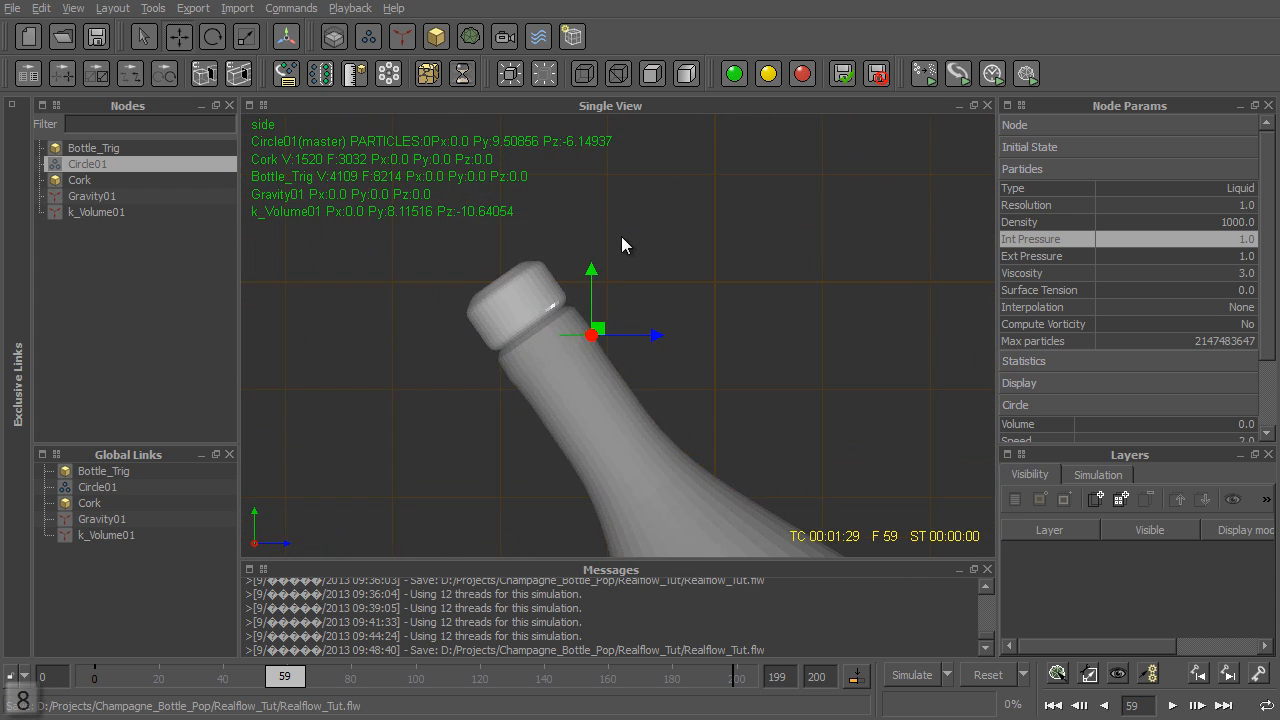
key("8")
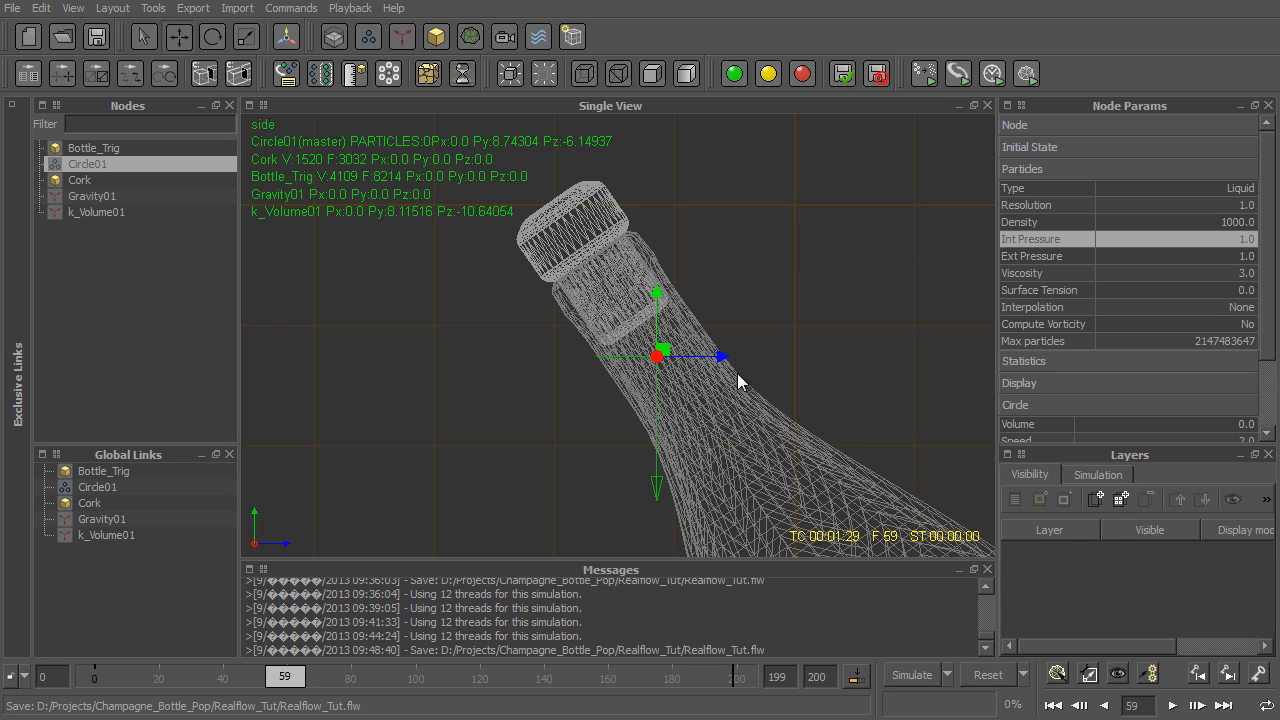
left_click_drag(716, 360, 723, 361)
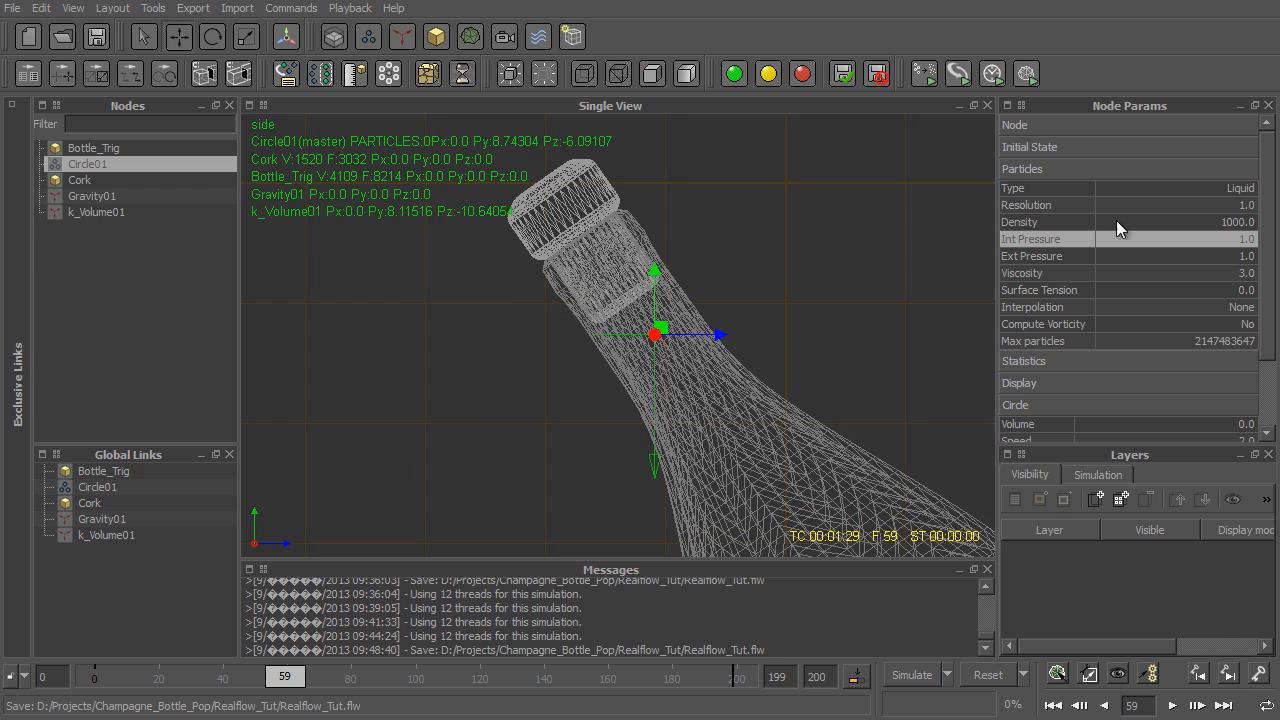
- Rotate the circle emitter to X 35, Y 180, Z -180 so that it faces the cork along the tilted neck
left_click(1039, 127)
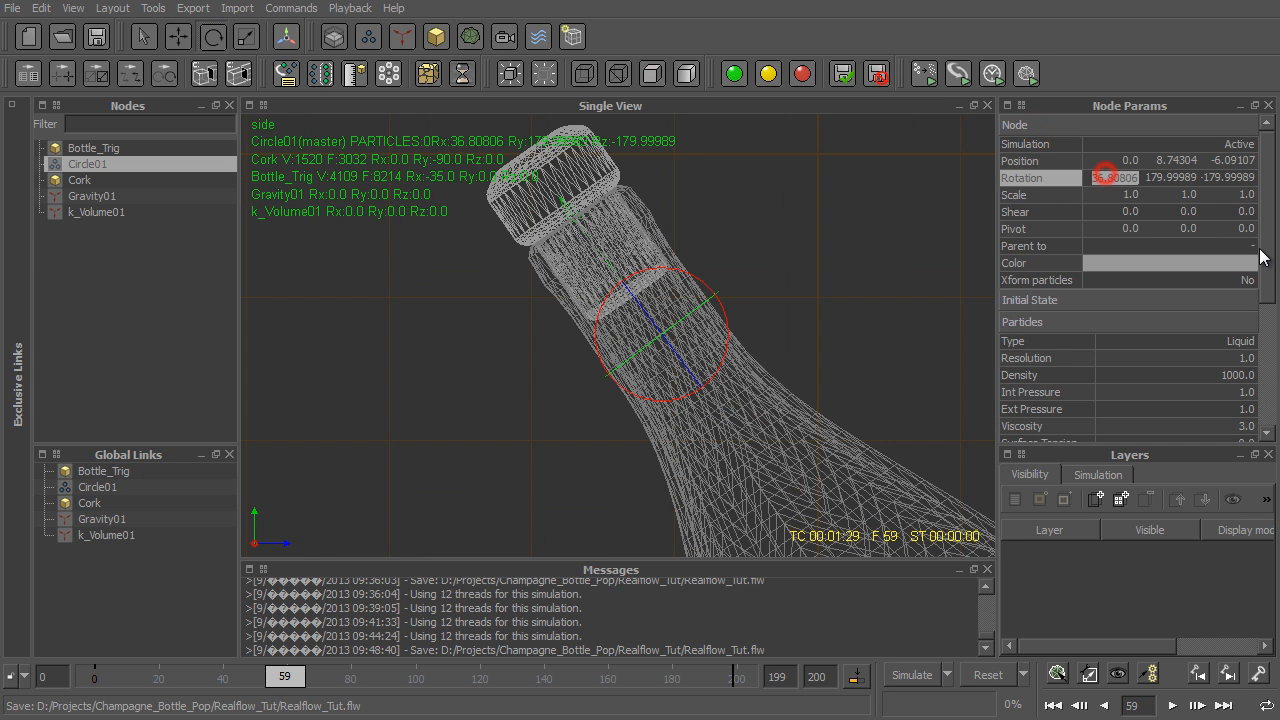
type("35")
key("Return")
double_click(1185, 177)
type("180")
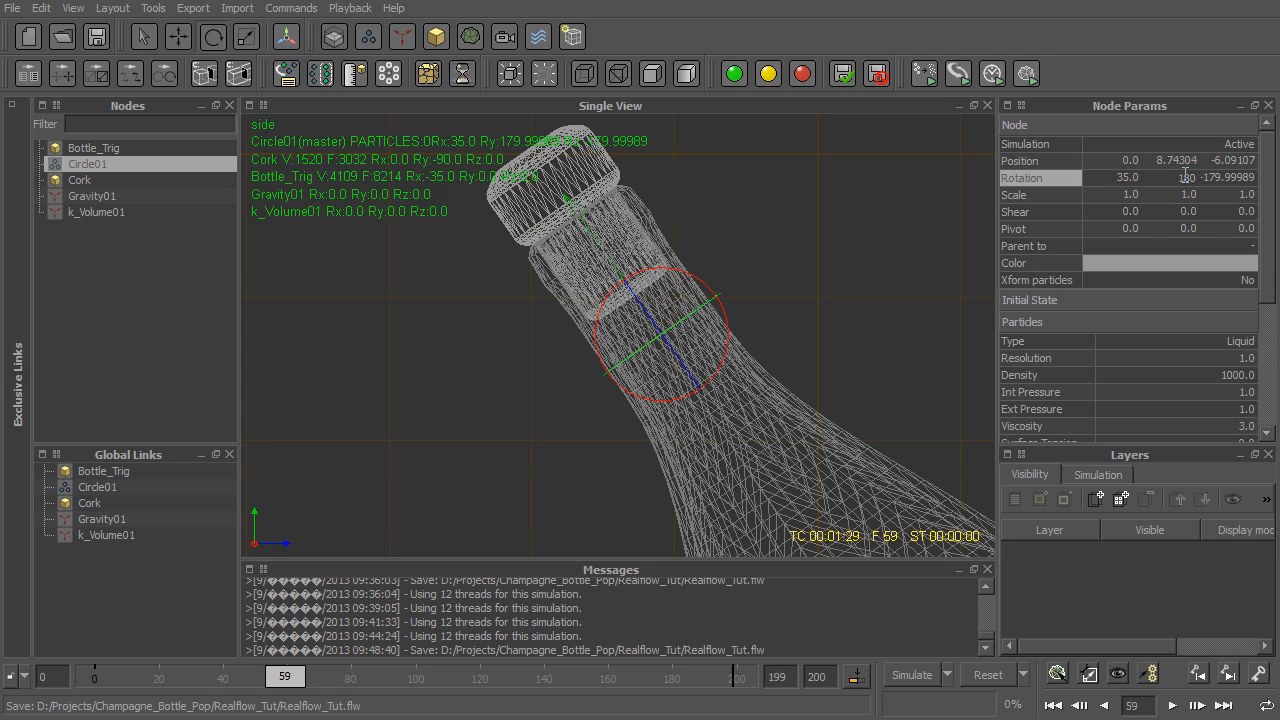
key("Tab")
type("-180")
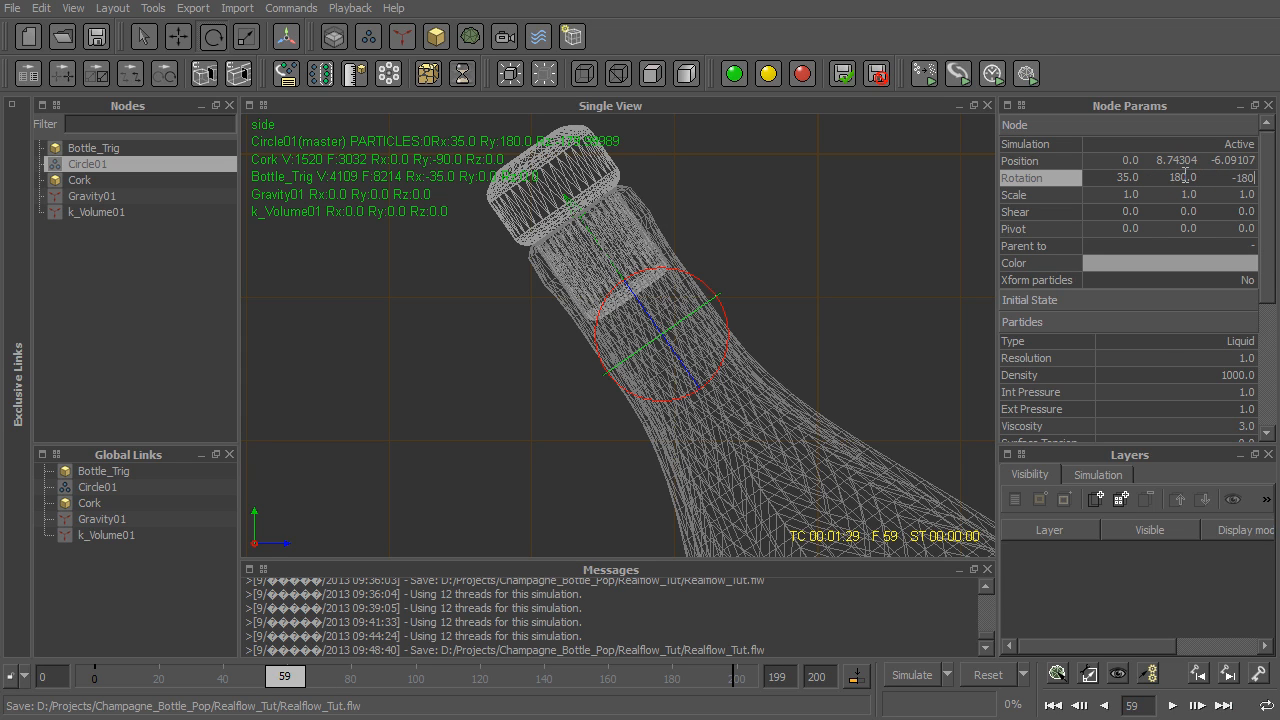
key("Return")
- Try an X scale of 0.8 on the circle emitter and compare it with the neck's width
left_click_drag(814, 289, 508, 218, "alt")
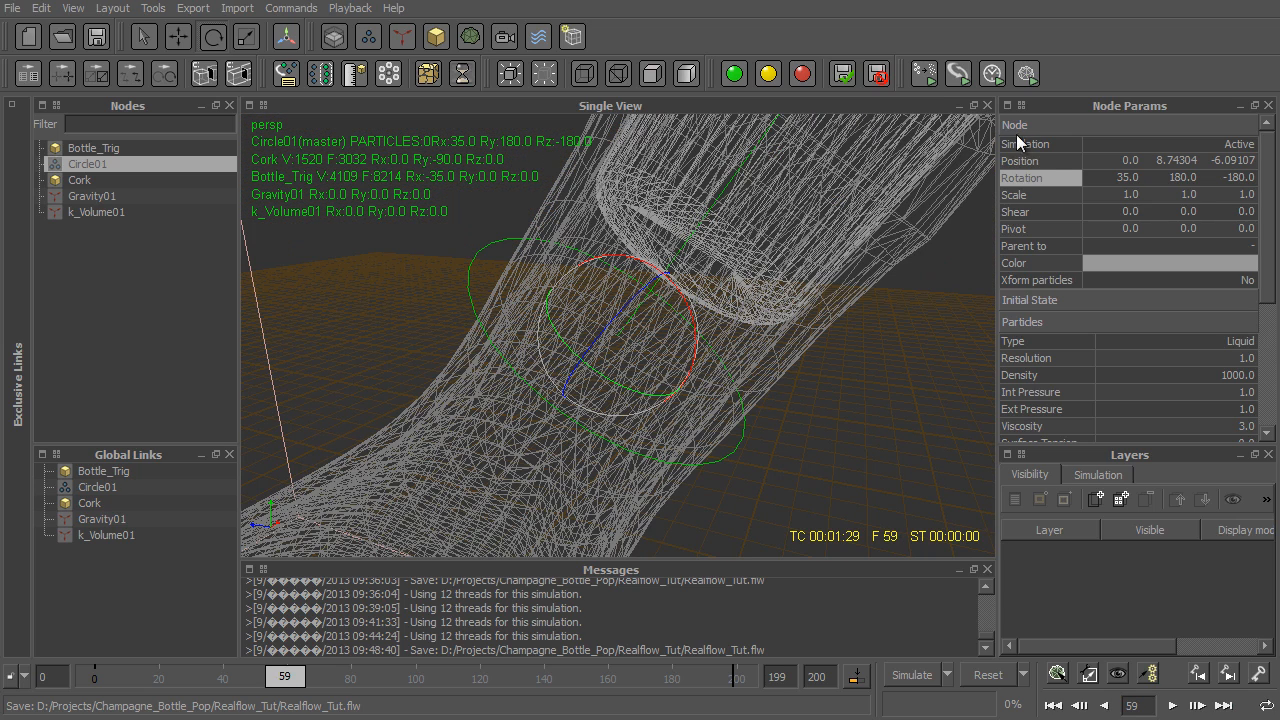
double_click(1134, 191)
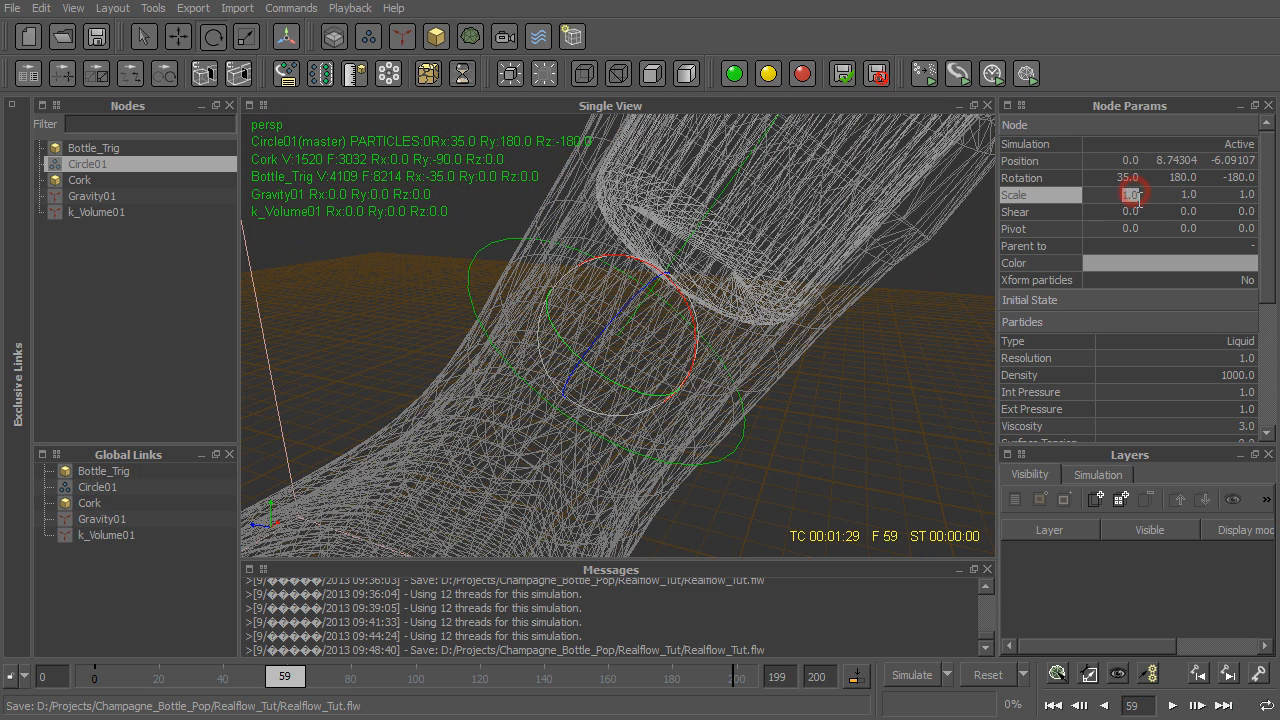
type("0.8")
key("Return")
left_click_drag(594, 325, 709, 301, "alt")
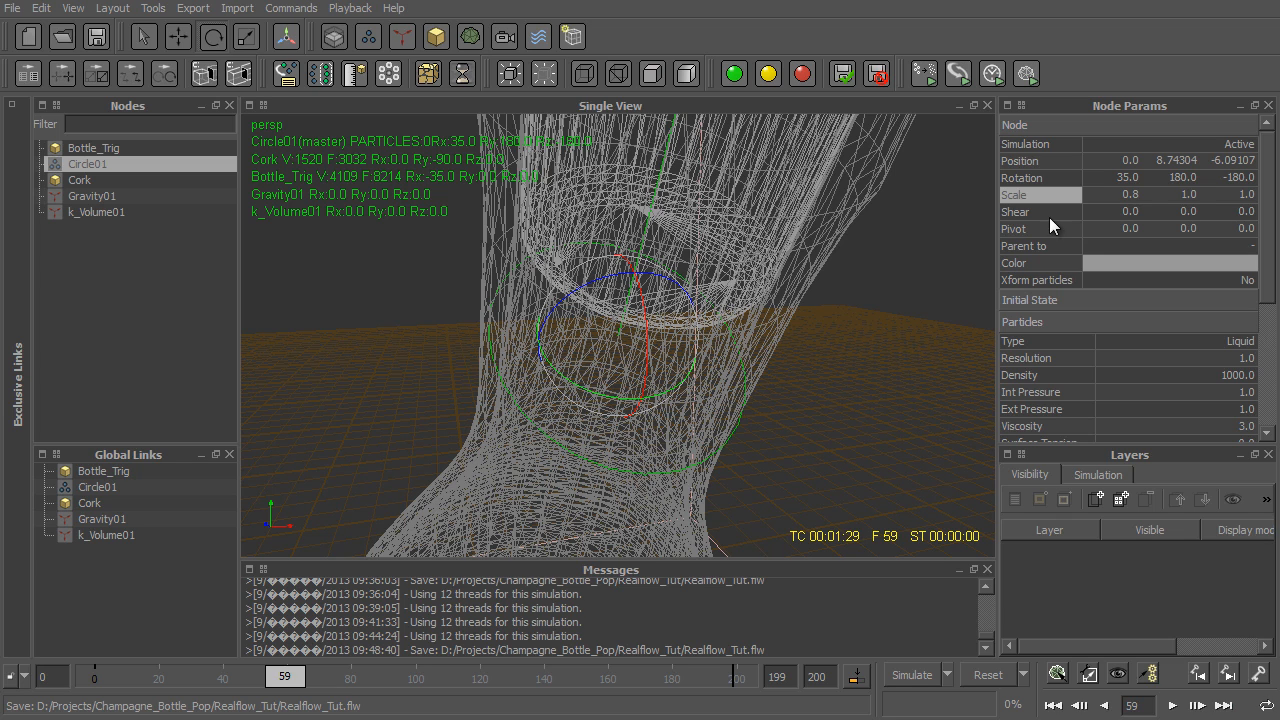
- Set the circle emitter's scale to 0.7 on all three axes so that it fits inside the neck
double_click(1134, 194)
type("0.7")
key("Return")
left_click_drag(545, 468, 709, 434, "alt")
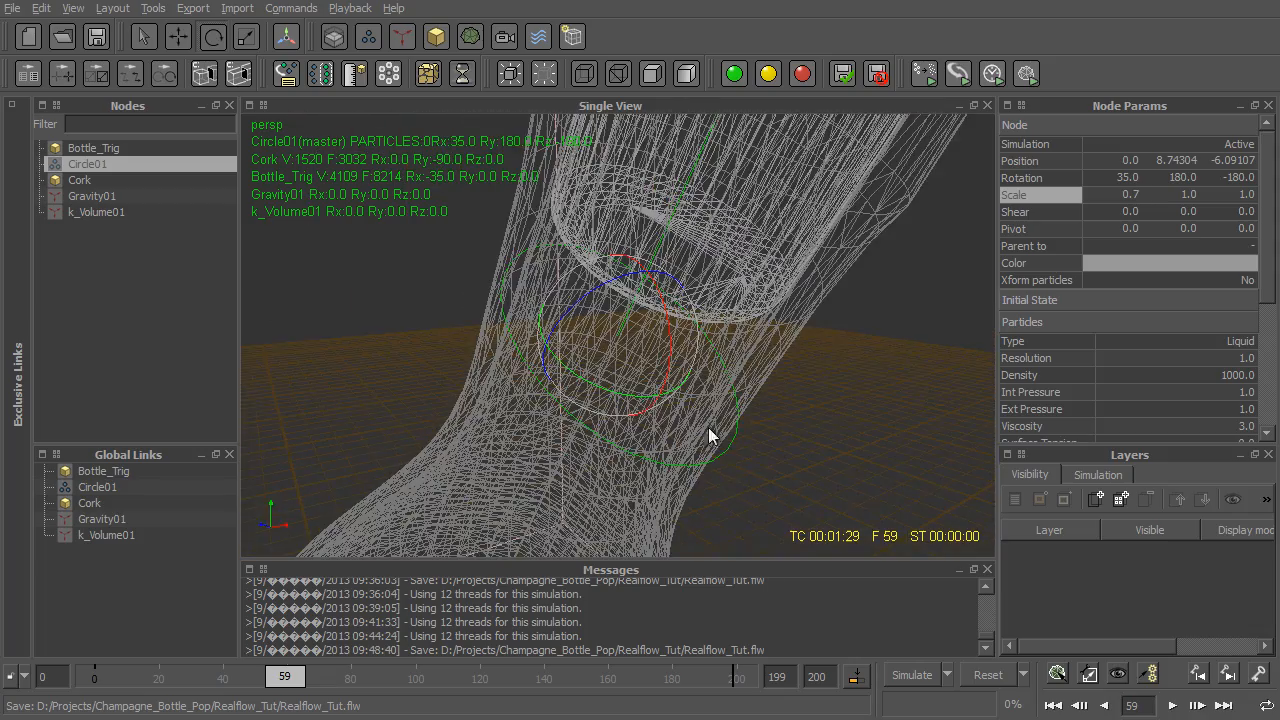
double_click(1188, 195)
type("0.7")
key("Tab")
type("0.7")
key("Return")
- Center the circle emitter across the bottle's neck in the side view, at about Y 8.73, Z -6.11
key("3")
key("w")
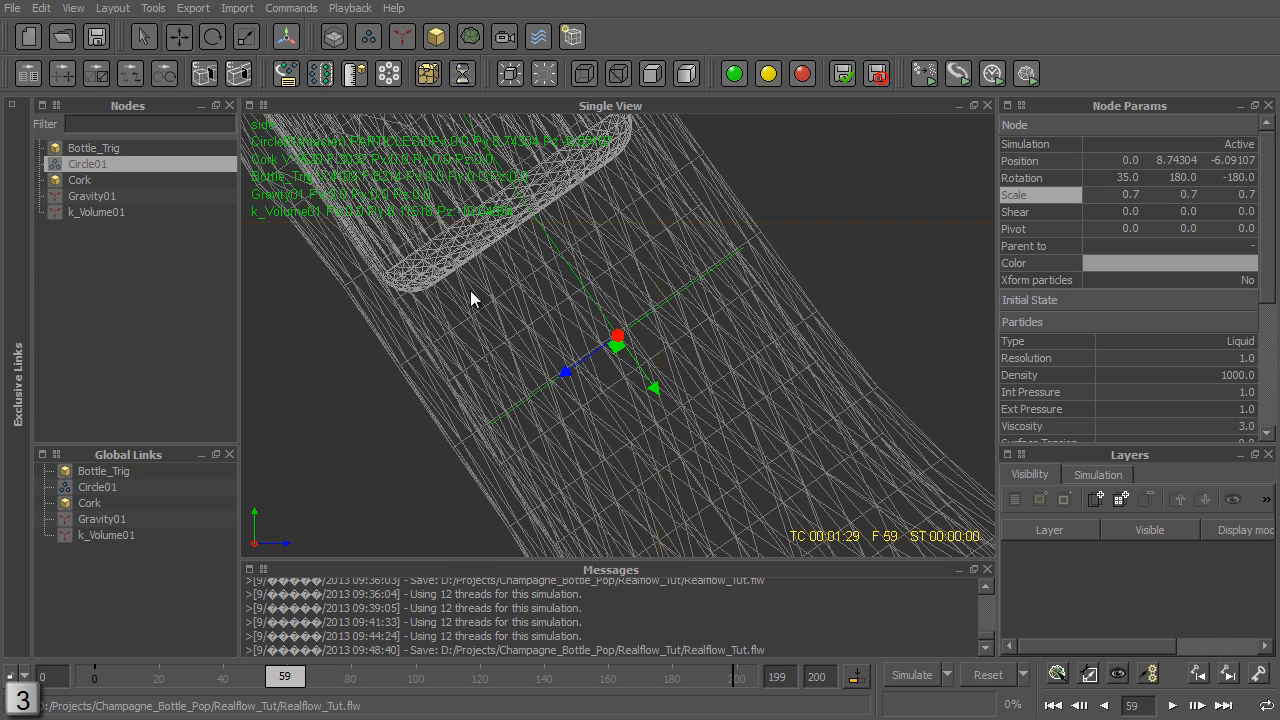
middle_click_drag(482, 295, 501, 290, "alt")
left_click_drag(599, 357, 582, 361)
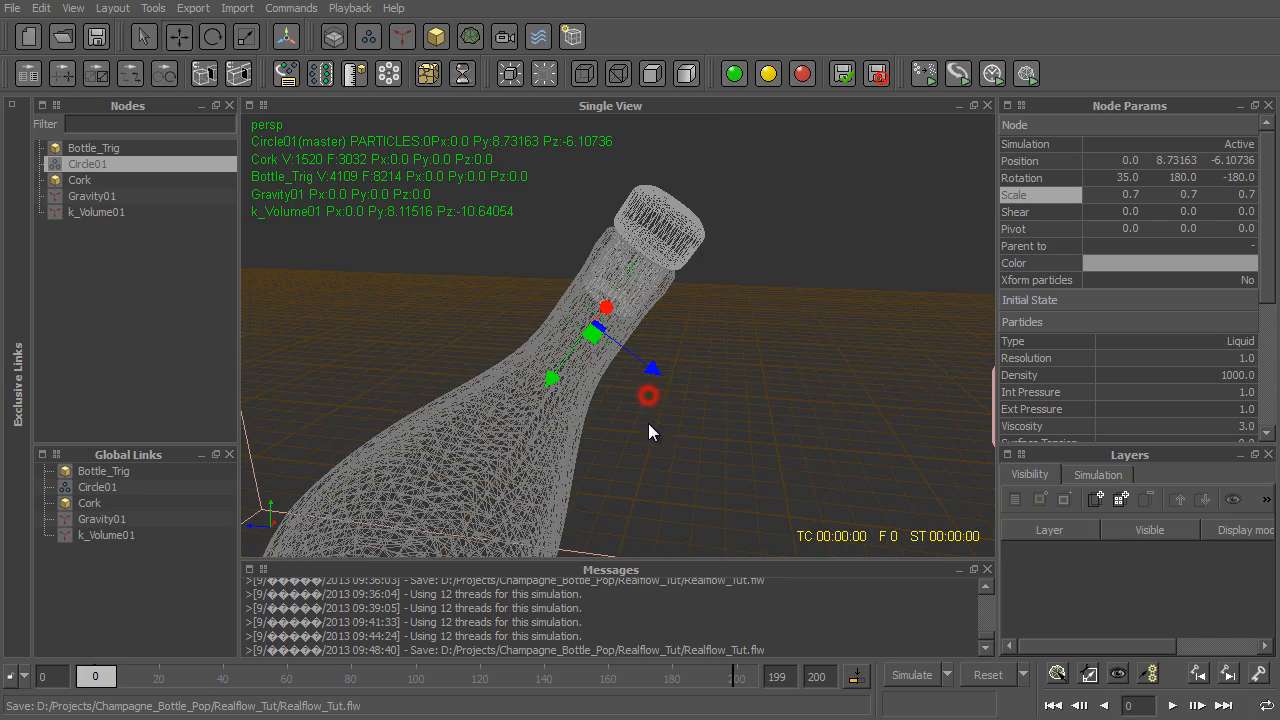
- Run the simulation from frame 0 and watch the circle emitter's particles in the neck beneath the cork
left_click_drag(651, 428, 732, 409, "alt")
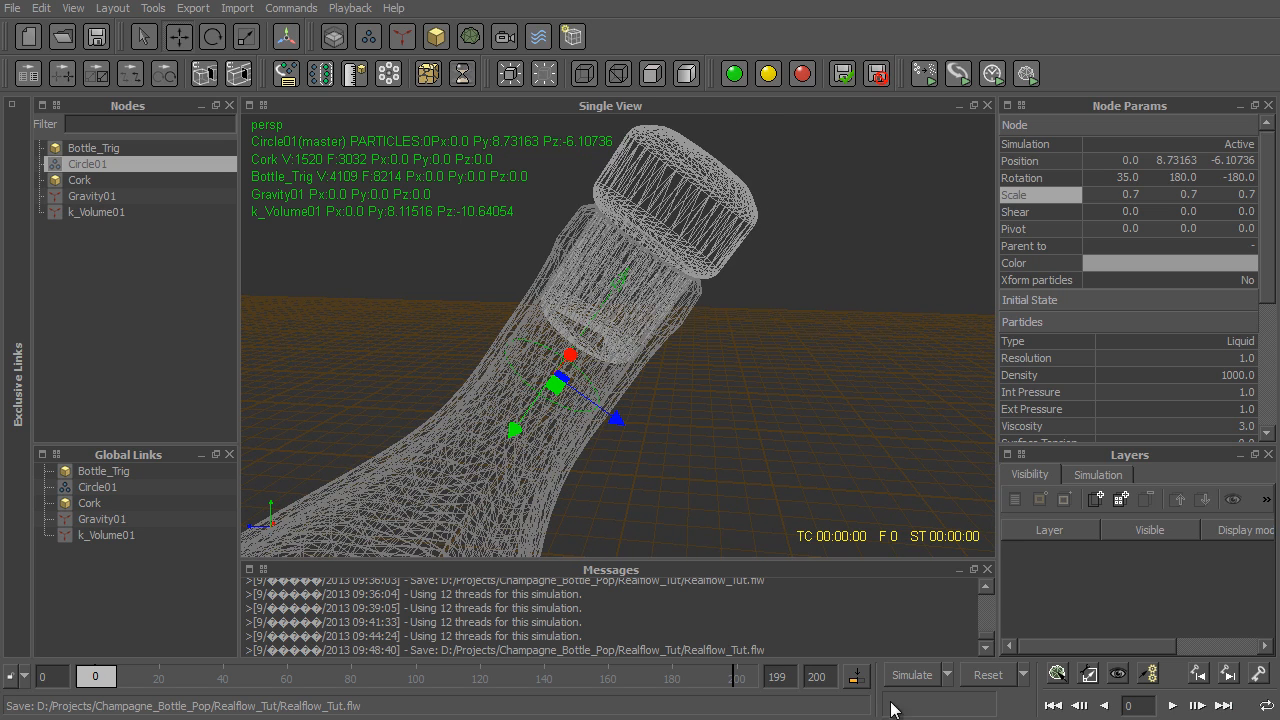
left_click(932, 676)
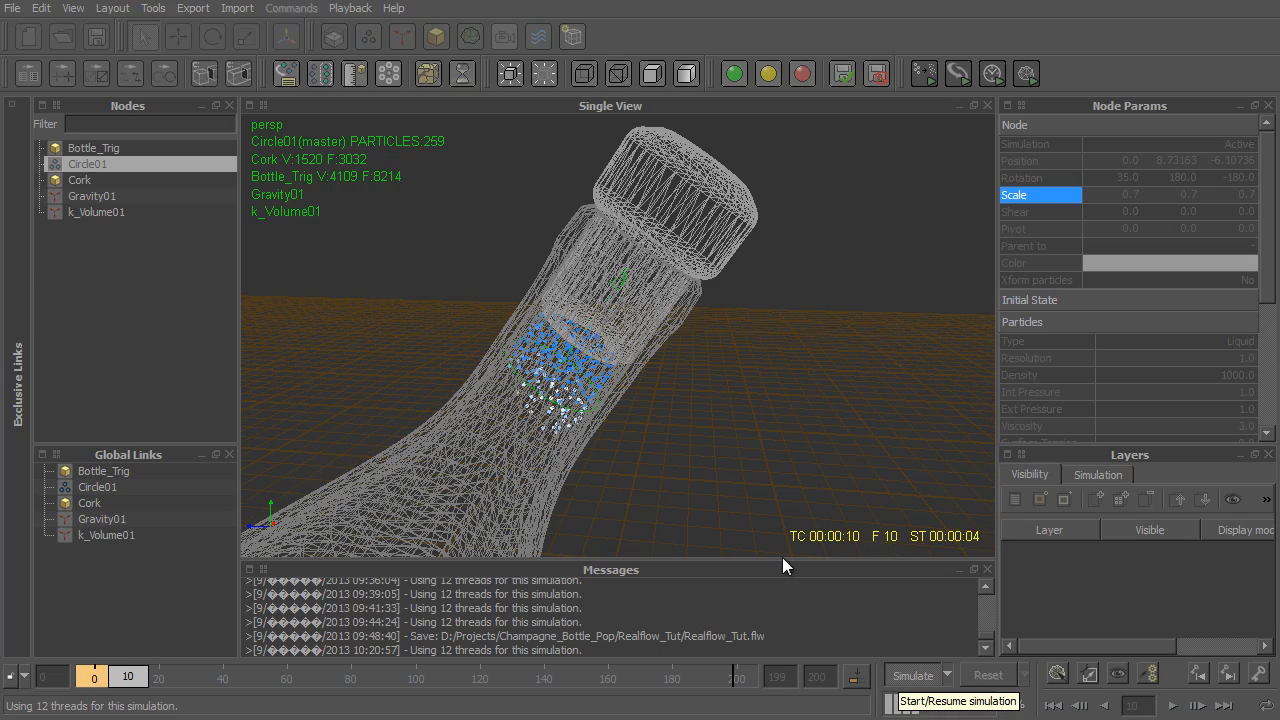
left_click_drag(634, 394, 582, 354, "alt")
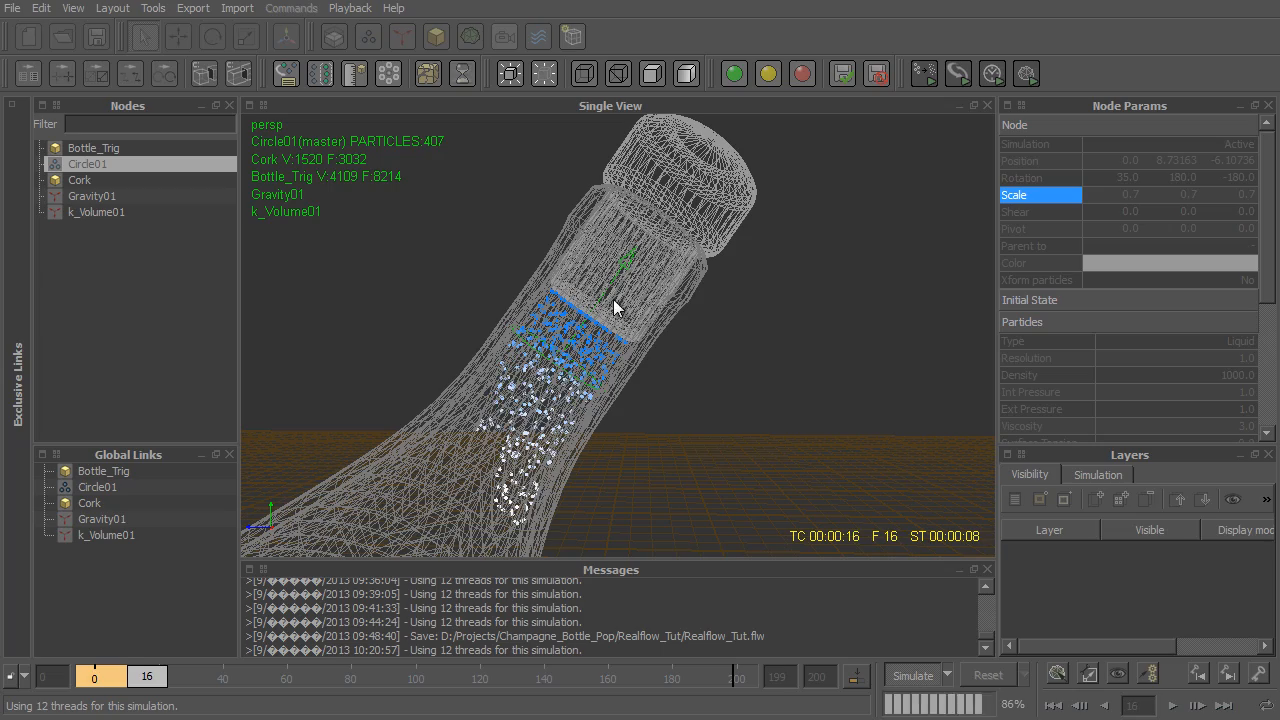
left_click_drag(594, 337, 610, 380, "alt")
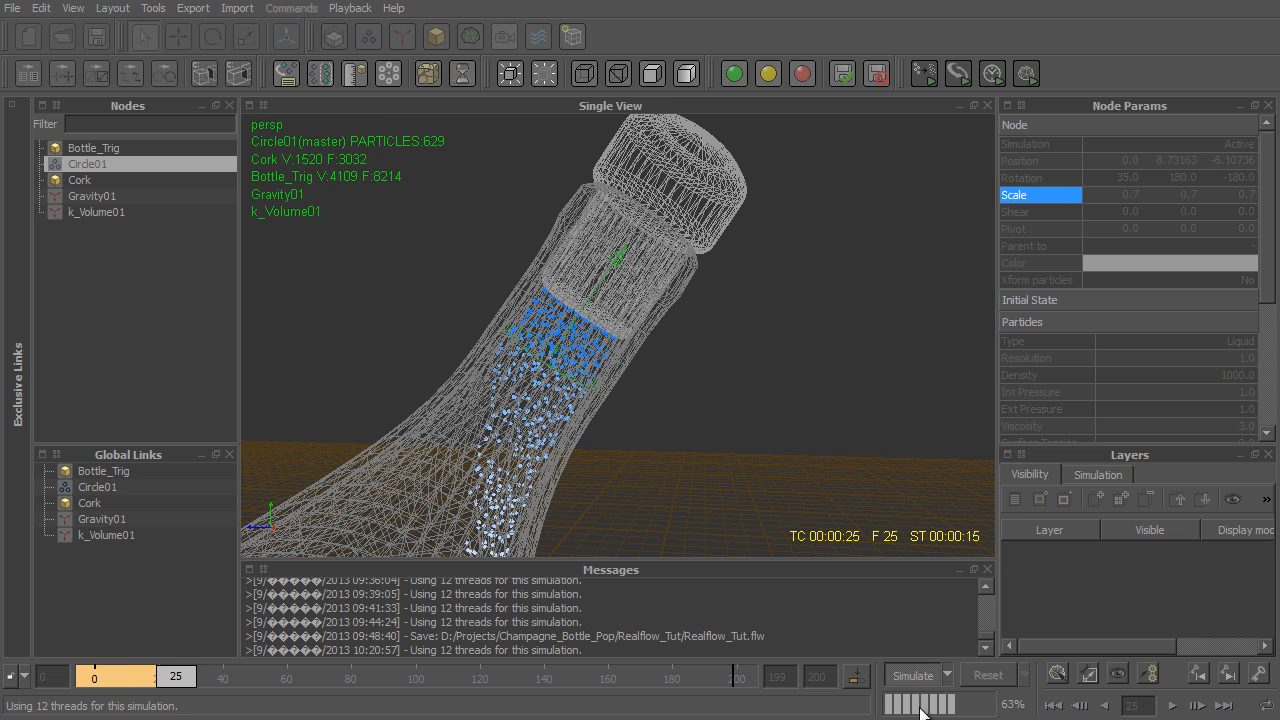
- Stop the running simulation and reset all of its data
left_click(913, 676)
left_click(986, 675)
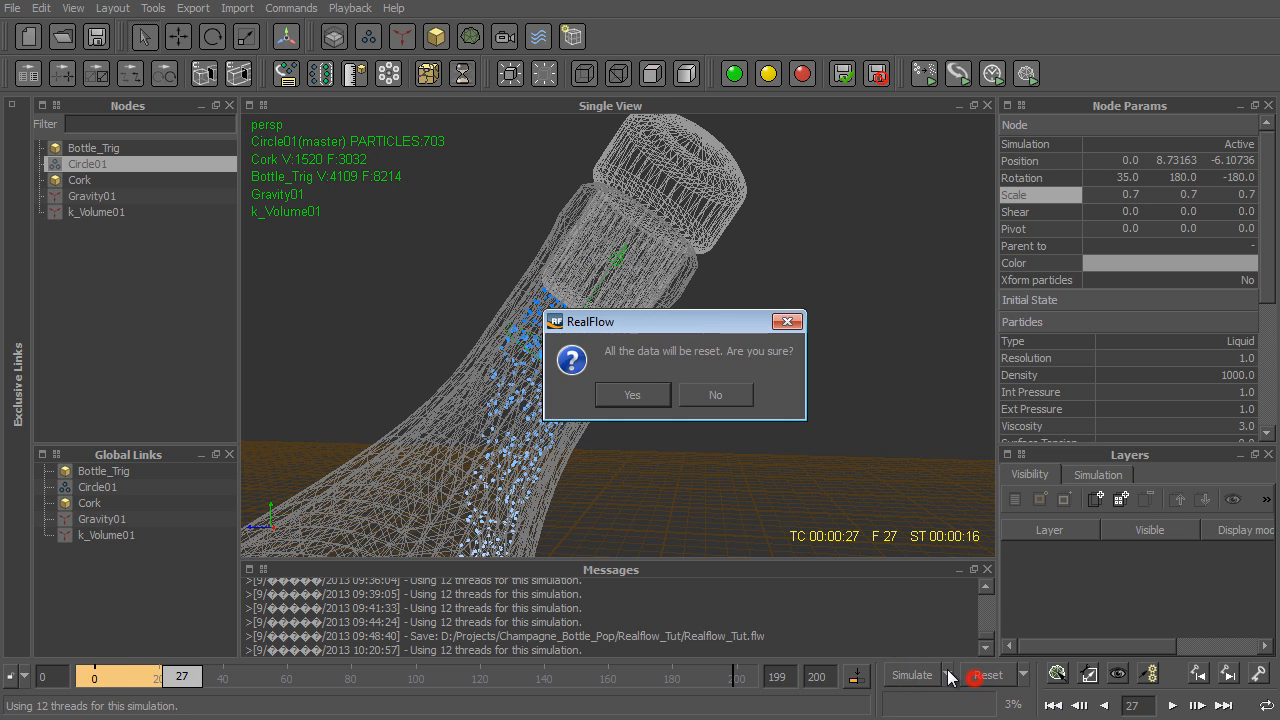
left_click(632, 395)
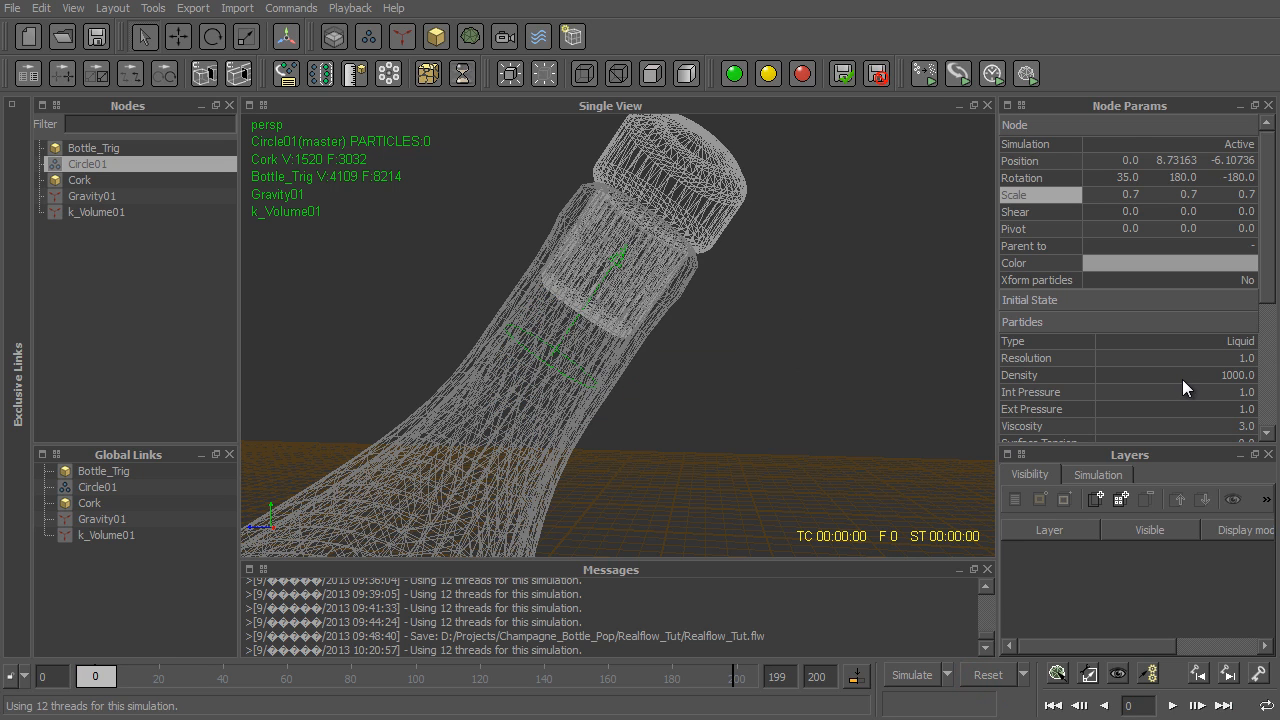
- Set the circle emitter's speed to 10
scroll(1176, 380, "down", 3)
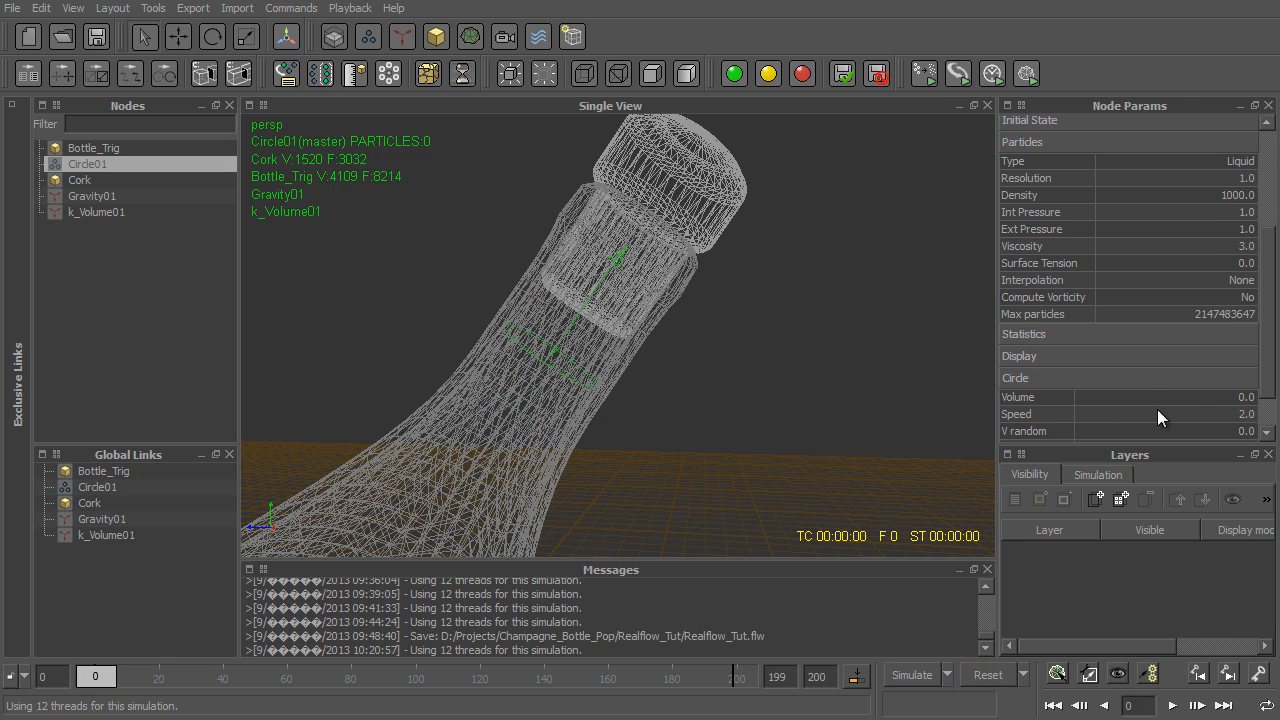
double_click(1208, 412)
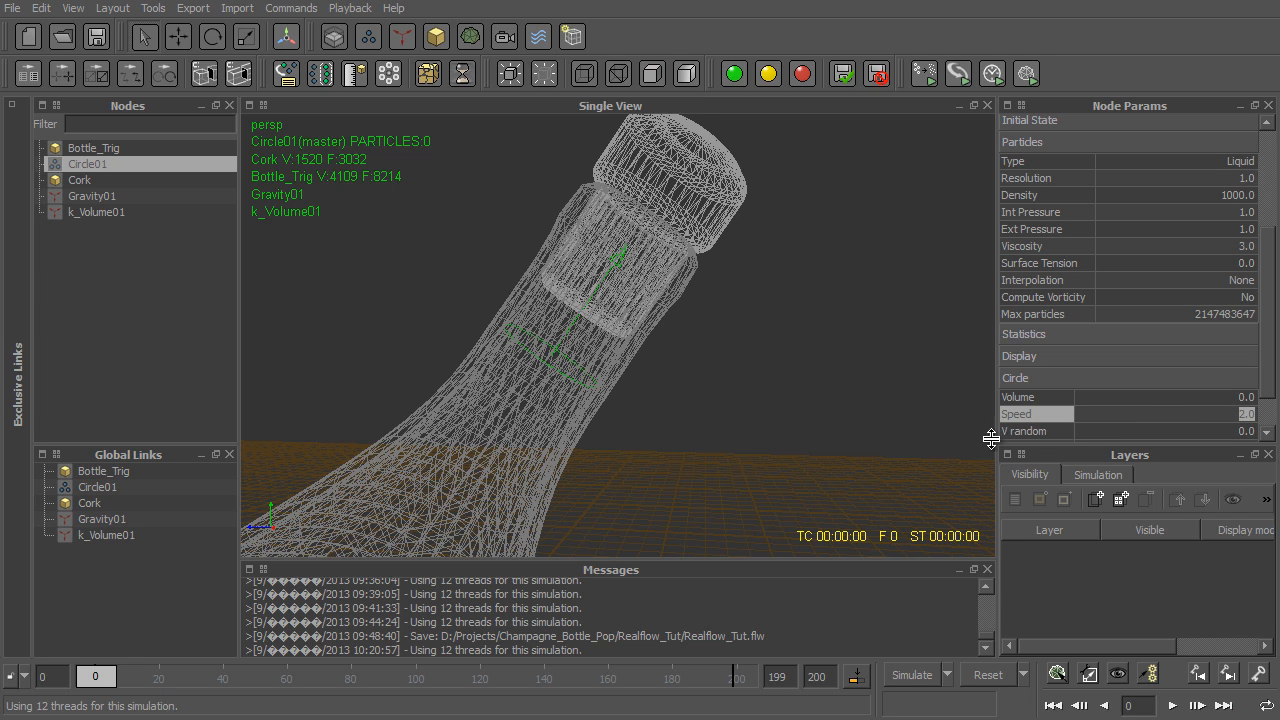
type("10")
key("Return")
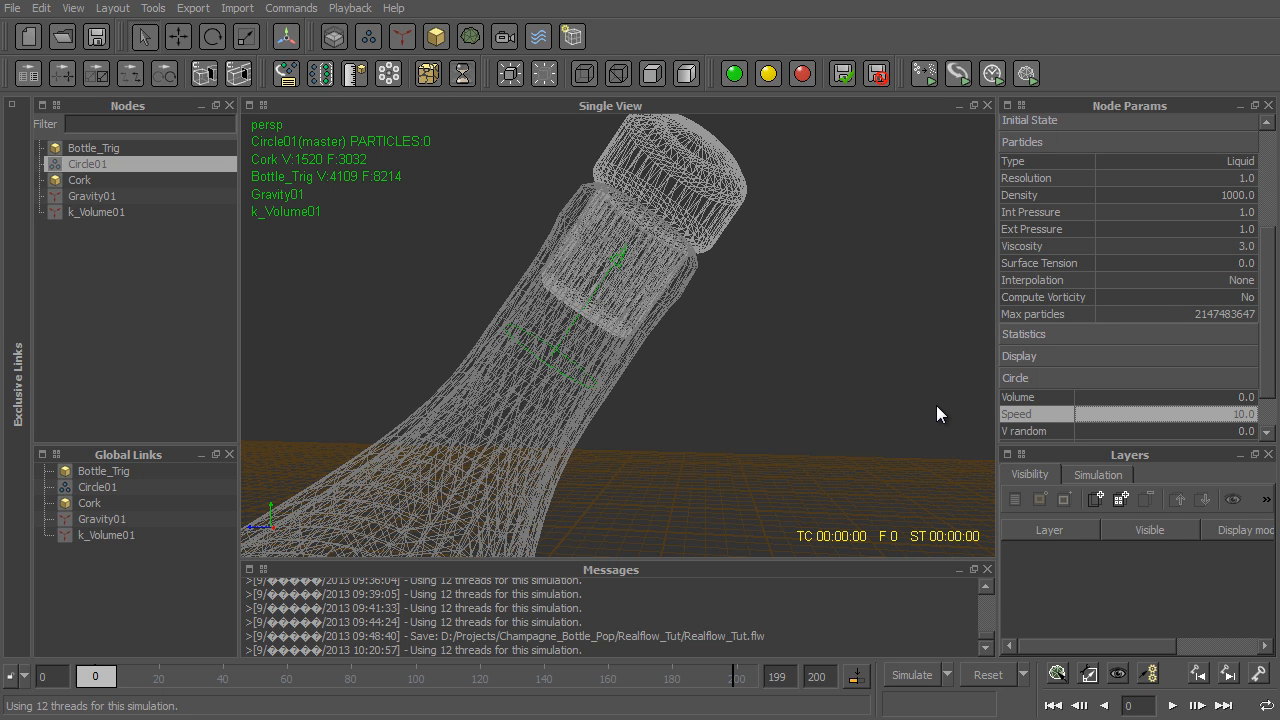
- Run the simulation, examine the cork and the liquid stream from several angles up to frame 95, and reset it
left_click(912, 676)
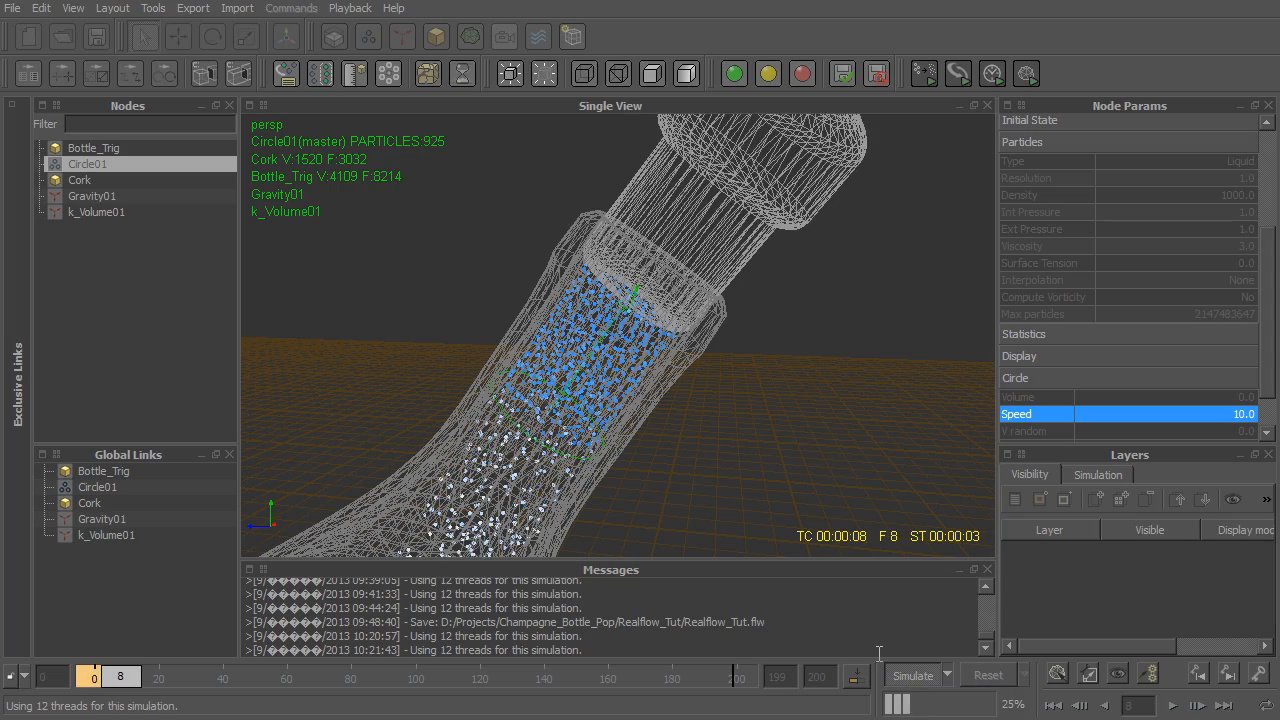
right_click_drag(826, 427, 885, 540, "alt")
right_click_drag(828, 462, 834, 506, "alt")
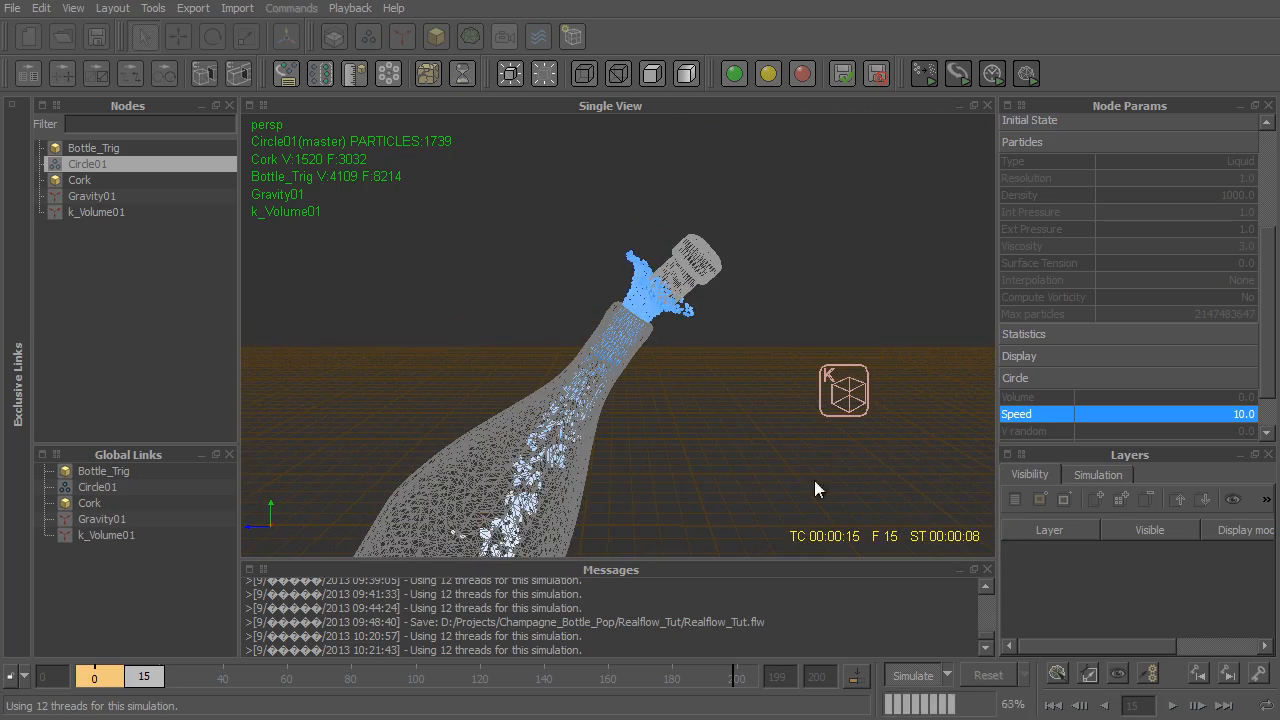
left_click_drag(814, 488, 631, 289, "alt")
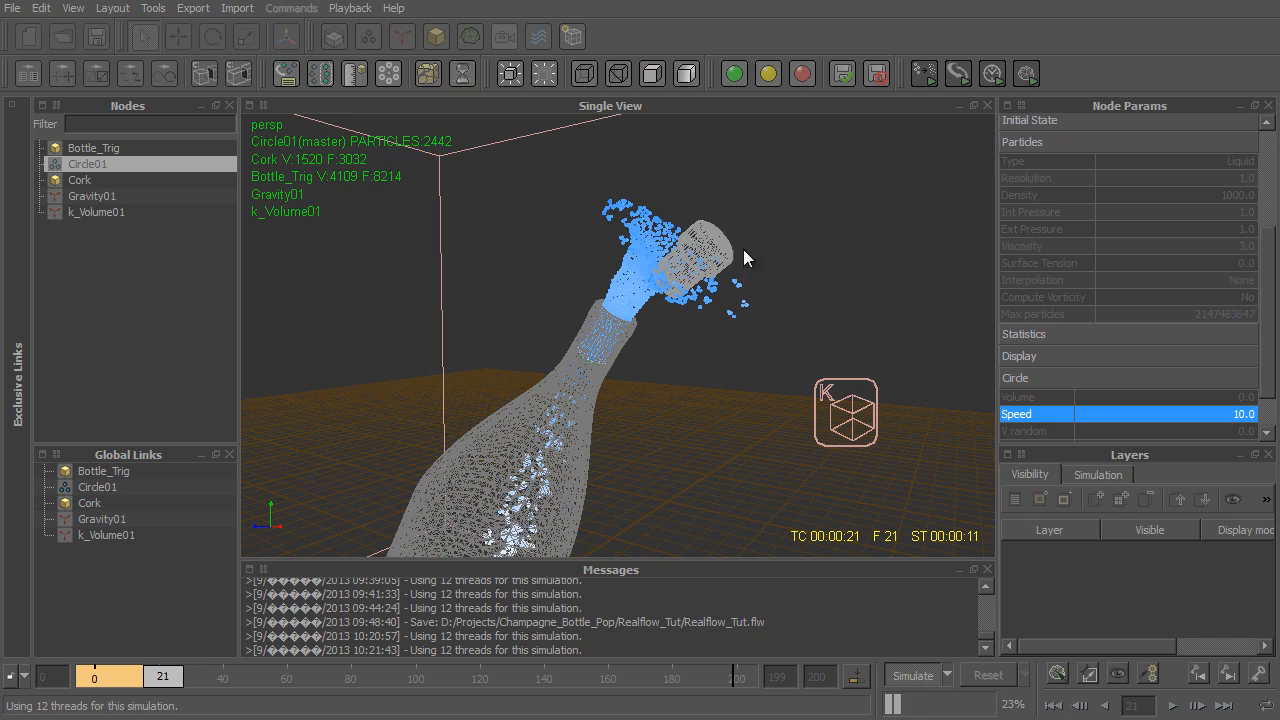
left_click_drag(597, 342, 490, 420, "alt")
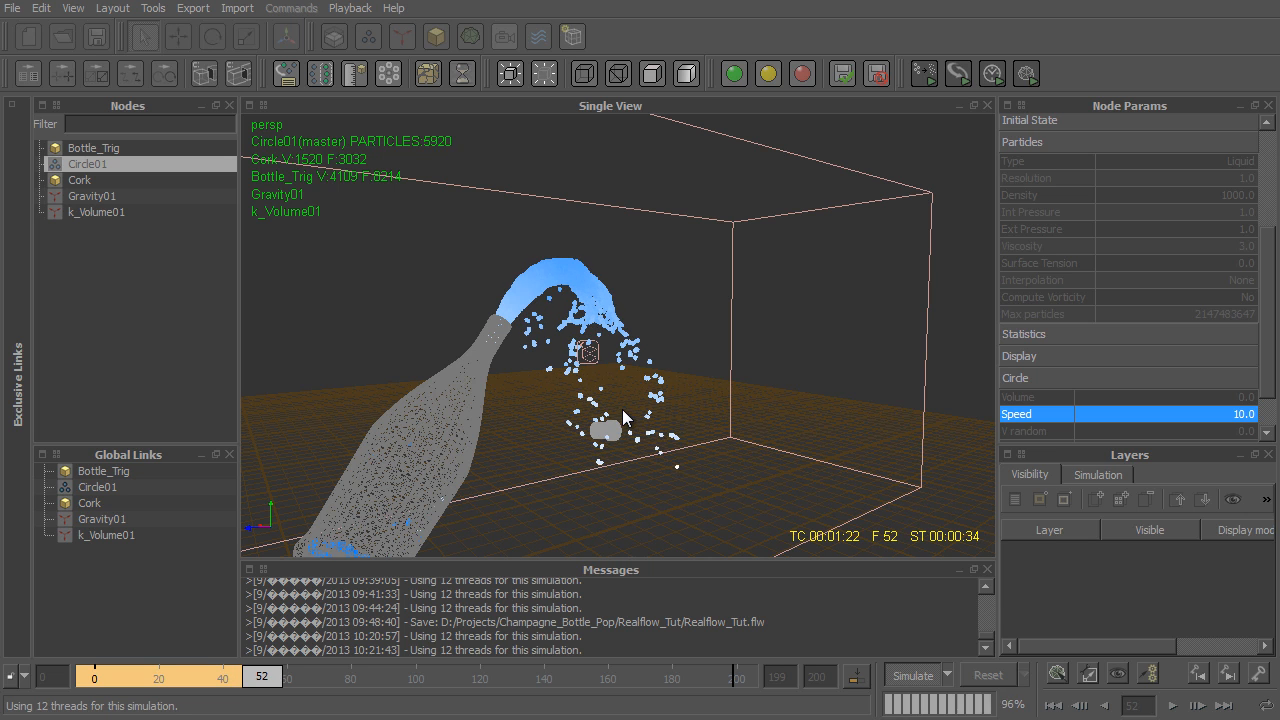
left_click_drag(658, 402, 720, 460, "alt")
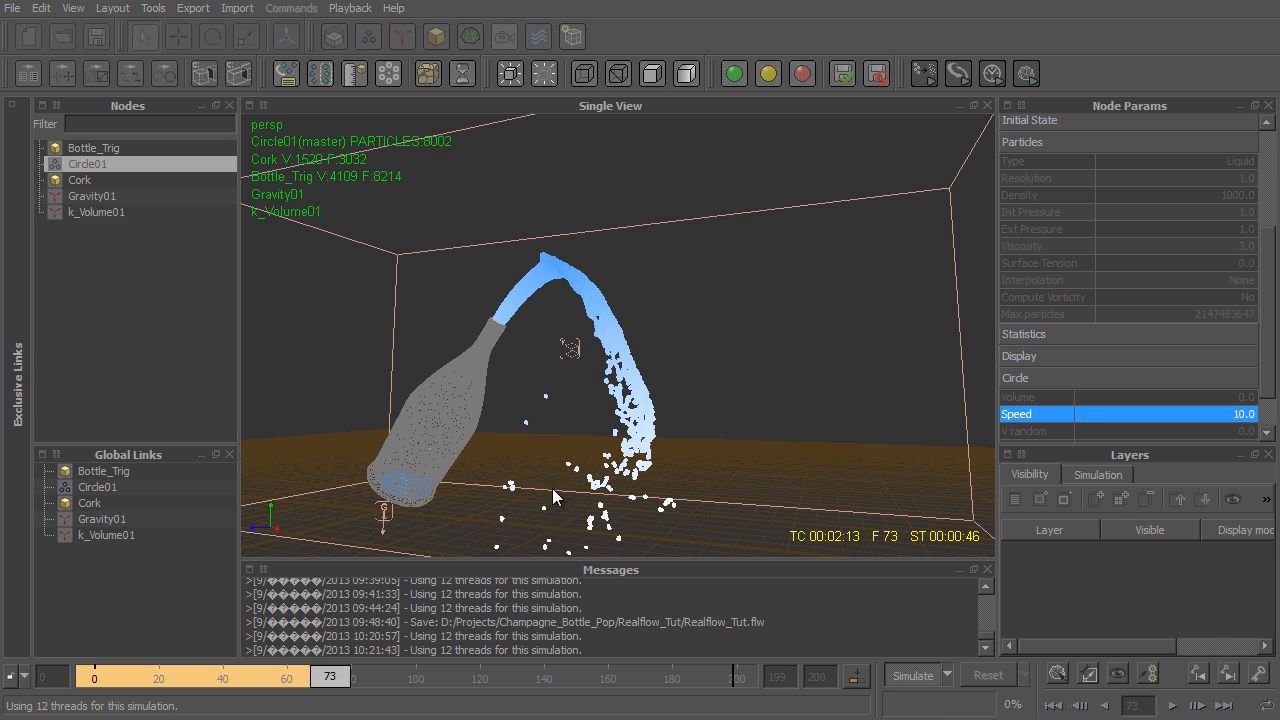
left_click_drag(503, 391, 535, 395, "alt")
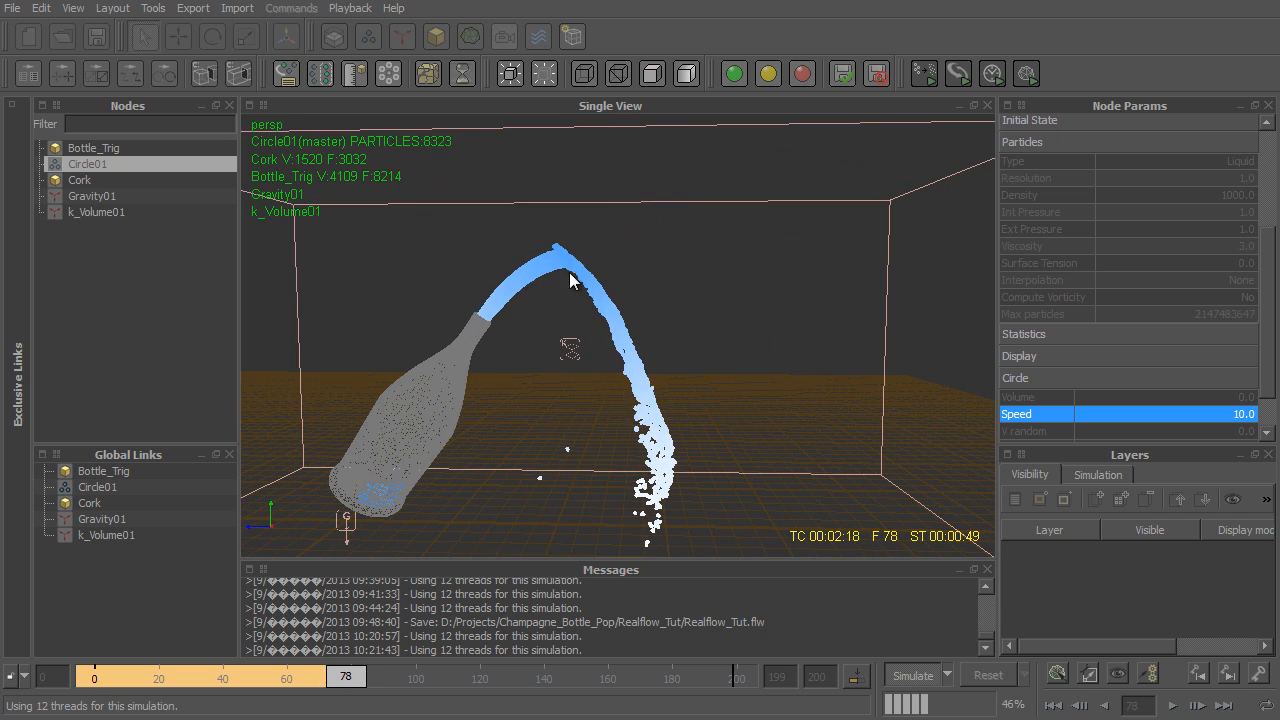
left_click_drag(513, 281, 591, 425, "alt")
right_click_drag(592, 419, 629, 486, "alt")
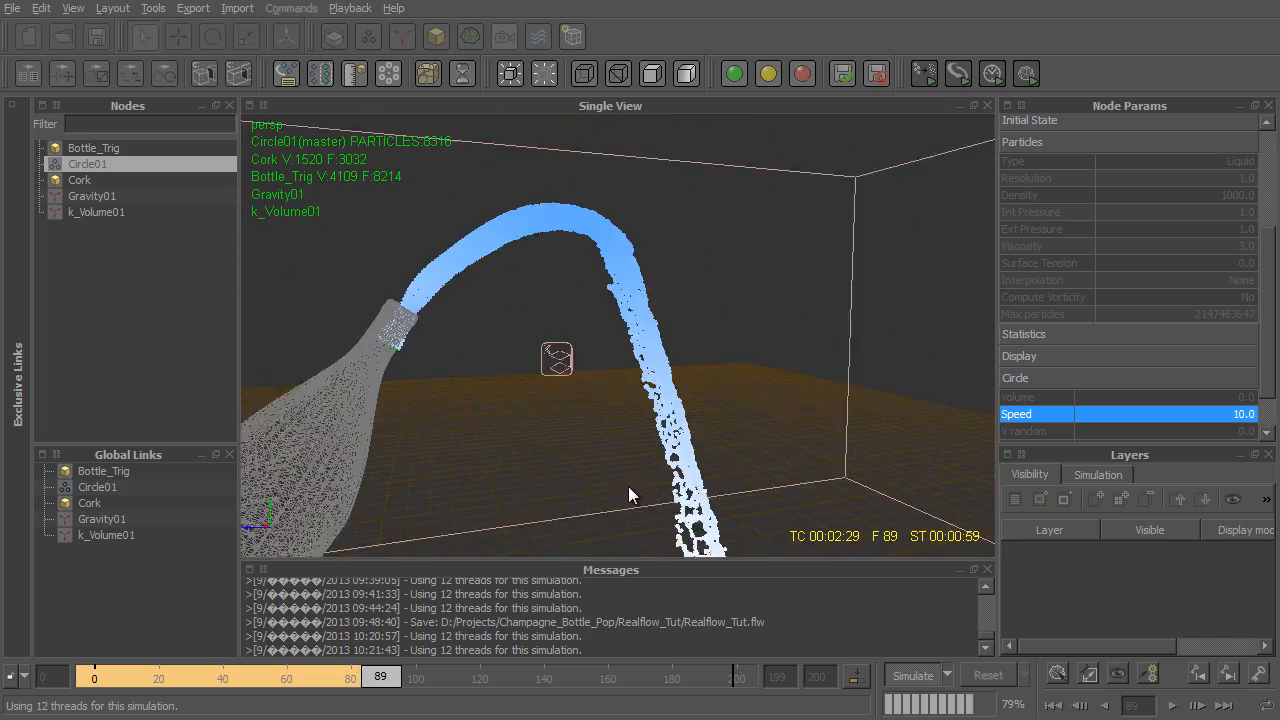
left_click_drag(629, 486, 634, 452, "alt")
left_click(916, 677)
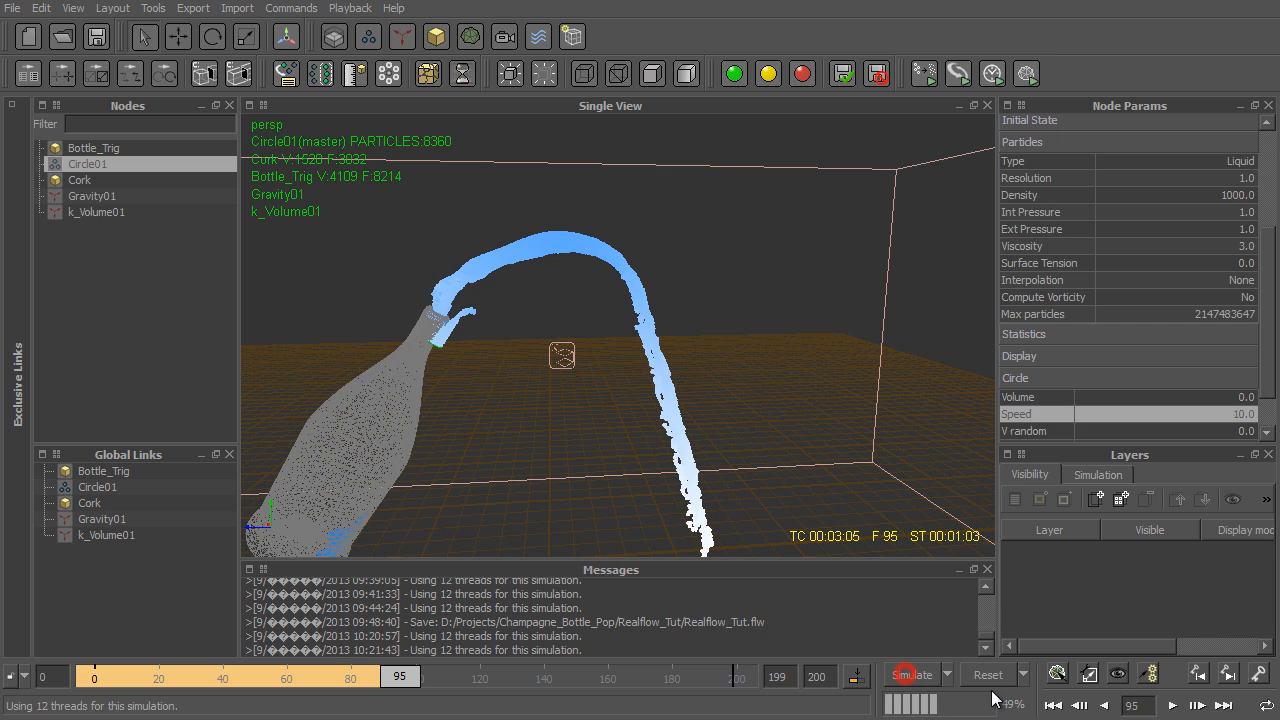
left_click(988, 675)
left_click(615, 399)
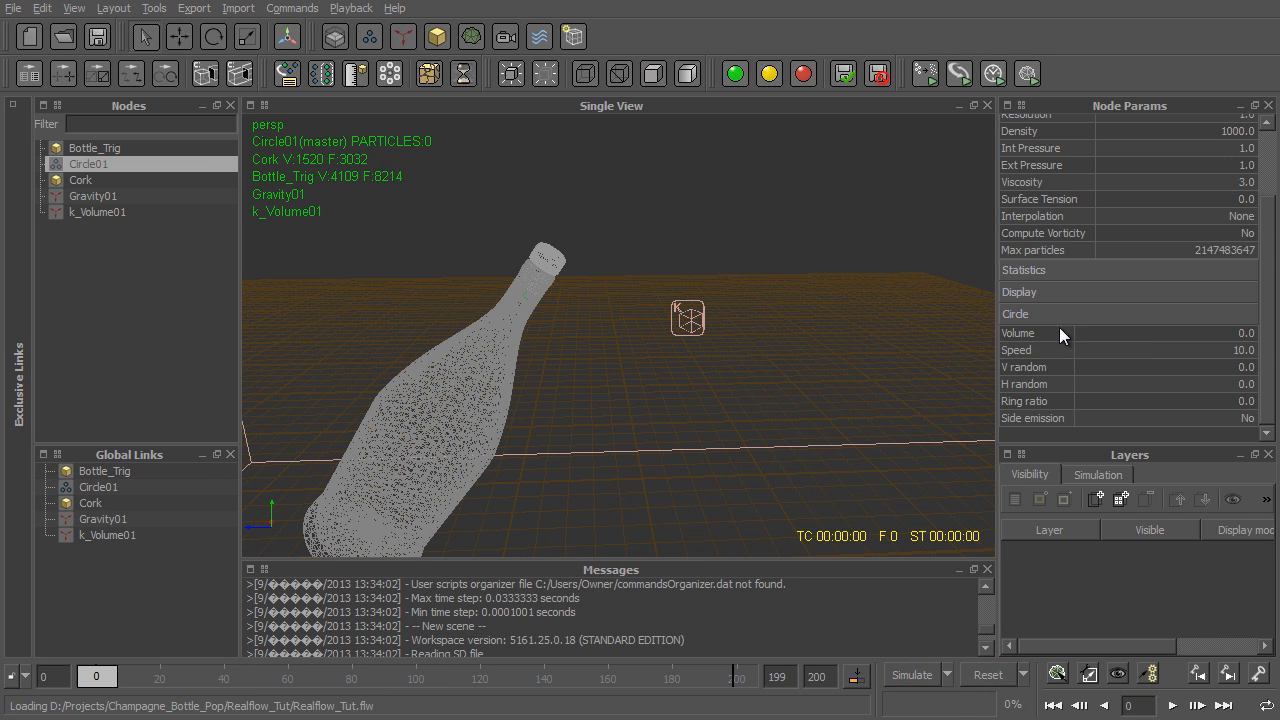
- Set the circle emitter's speed to 15 and add a key for it at frame 0
double_click(1240, 352)
type("15")
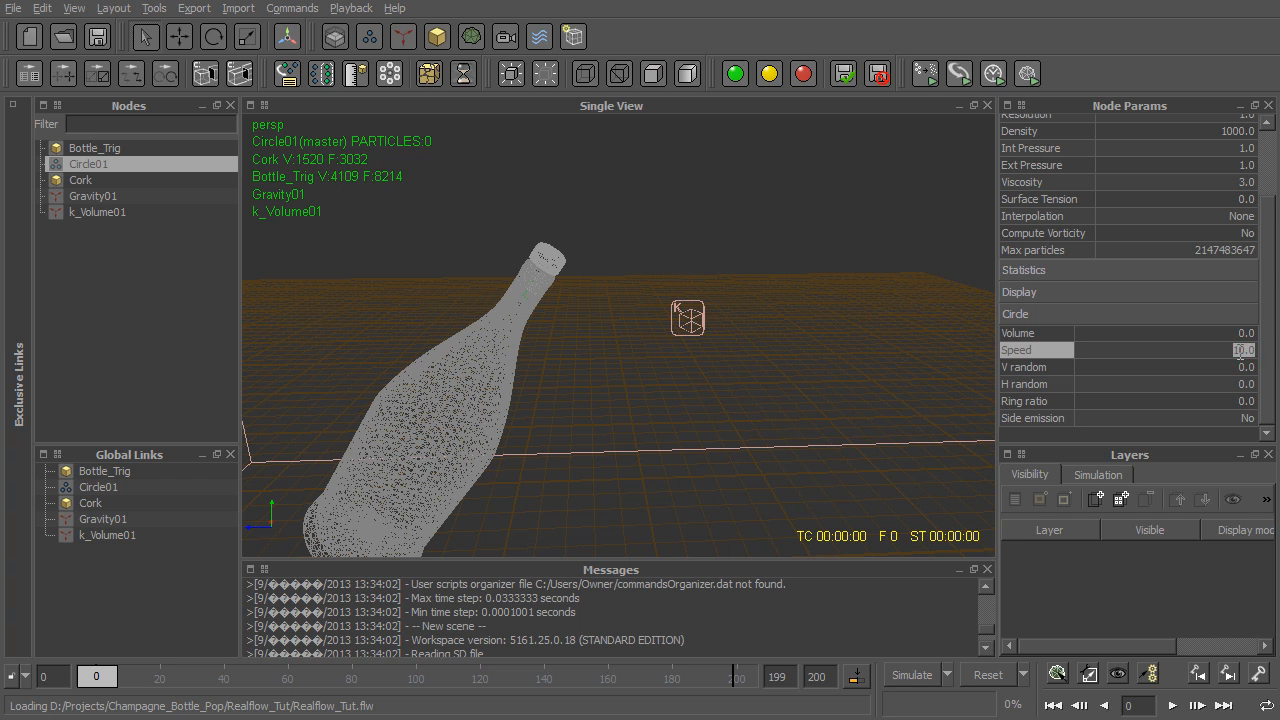
key("Return")
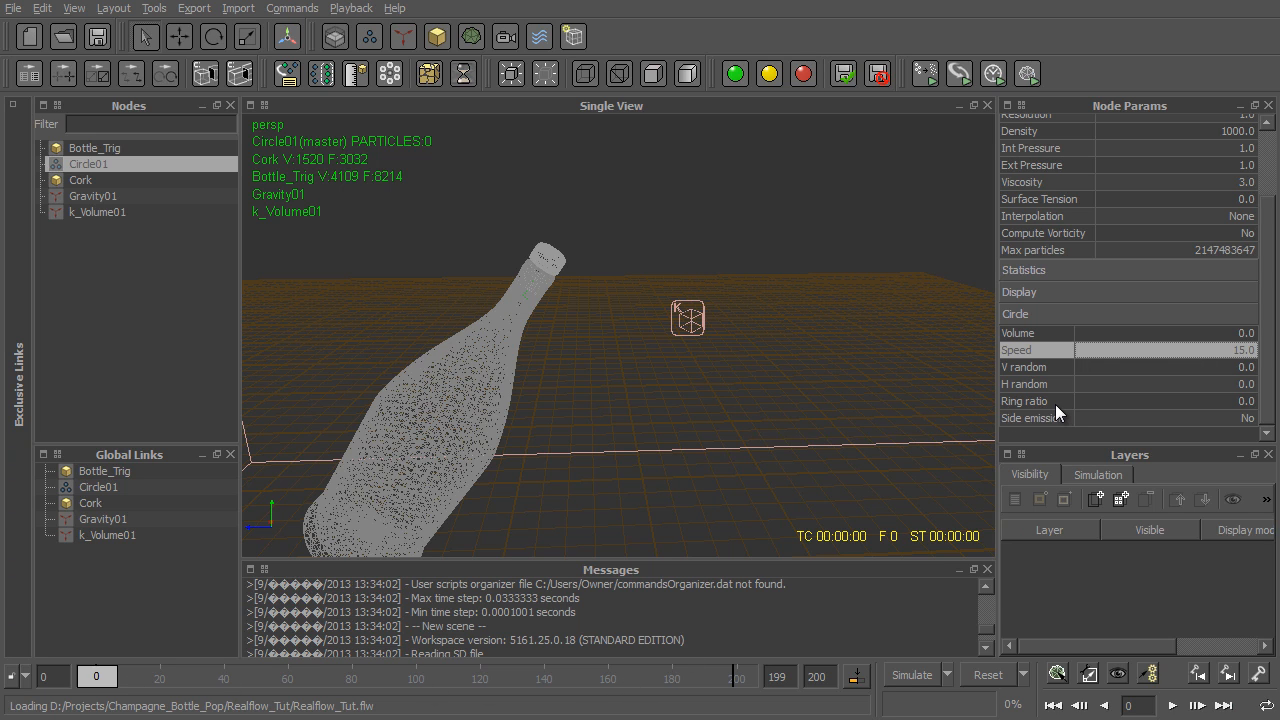
scroll(1055, 404, "up", 1)
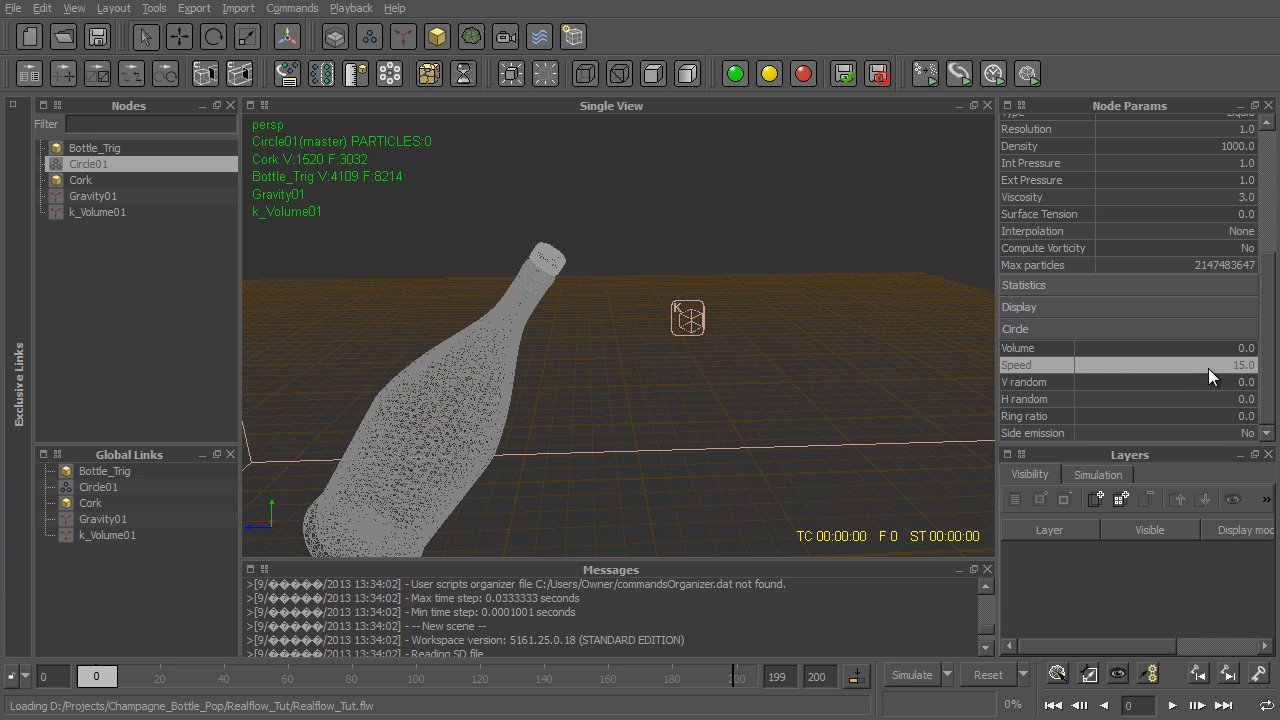
right_click(1108, 366)
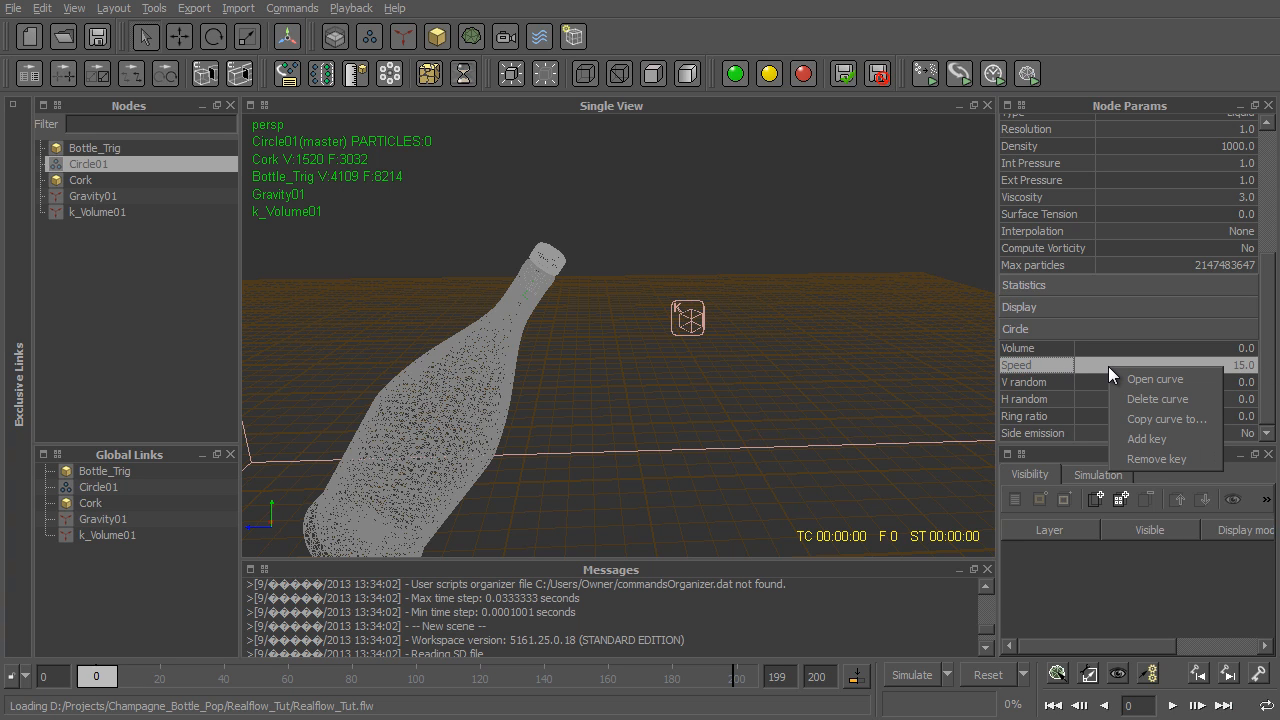
left_click(1183, 442)
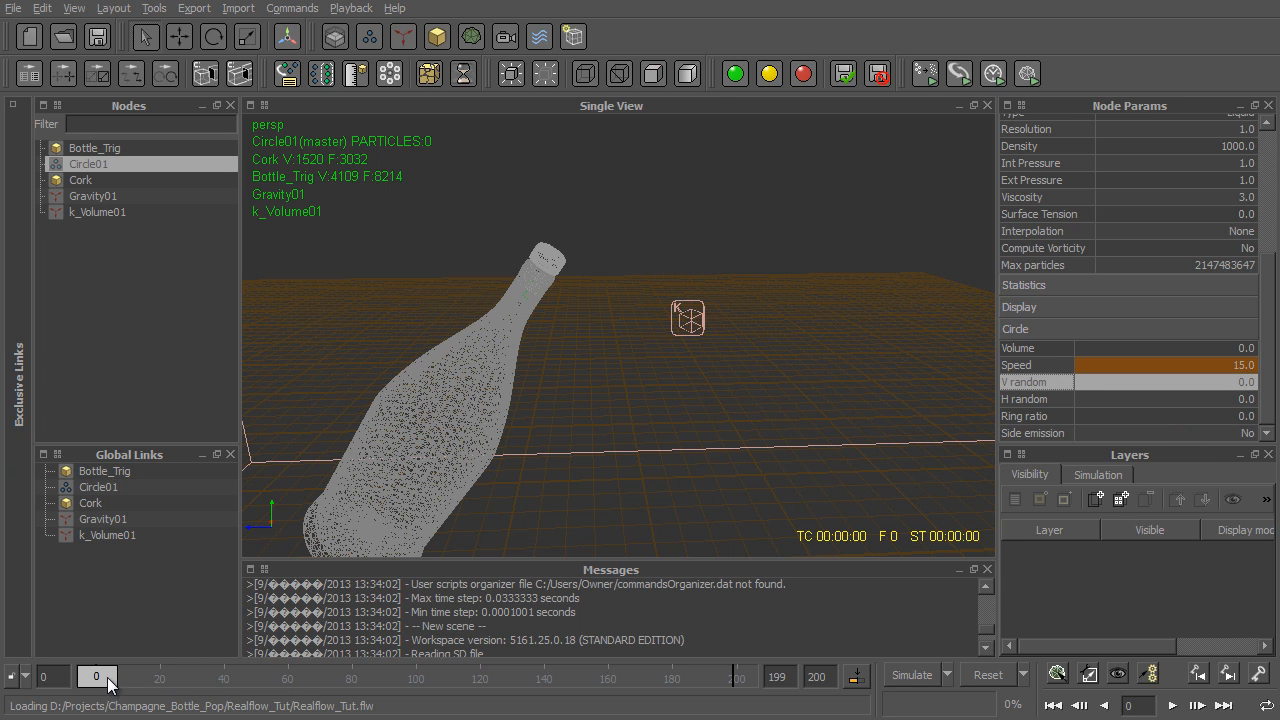
- Add a second speed key for the circle emitter at frame 100 with a value of 5
left_click_drag(108, 683, 424, 706)
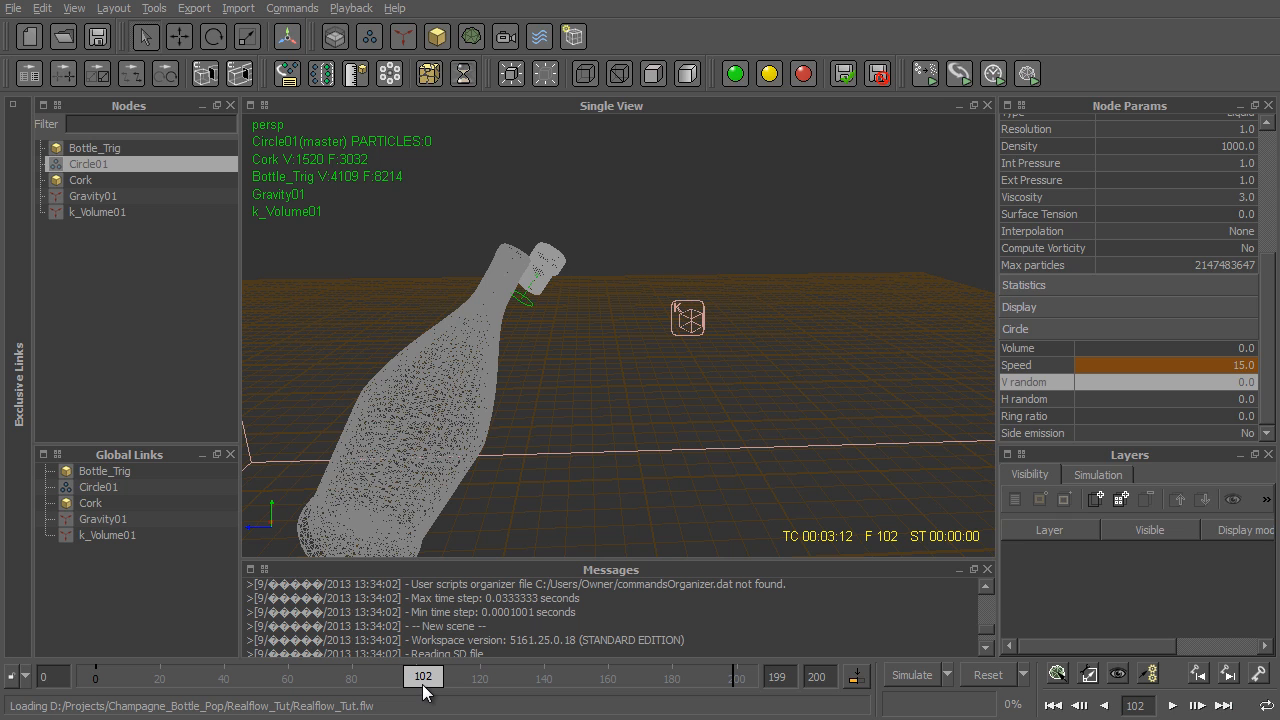
left_click_drag(424, 689, 420, 692)
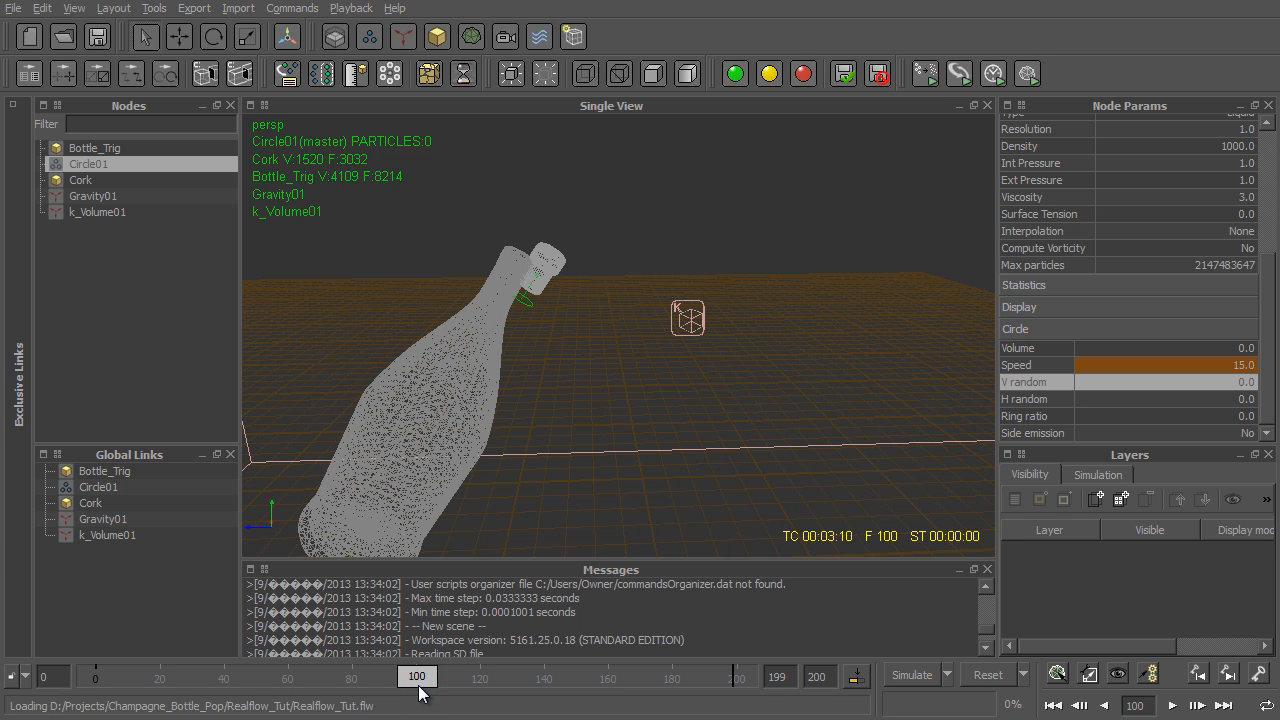
type("5")
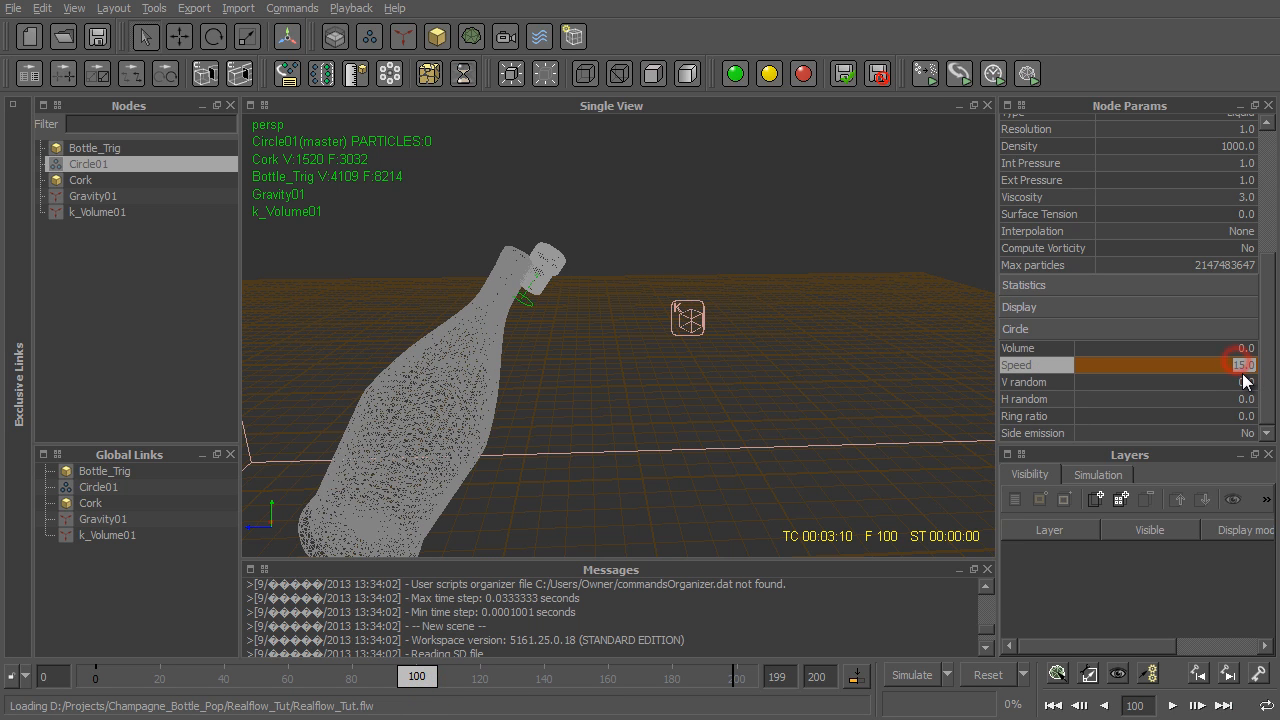
key("Return")
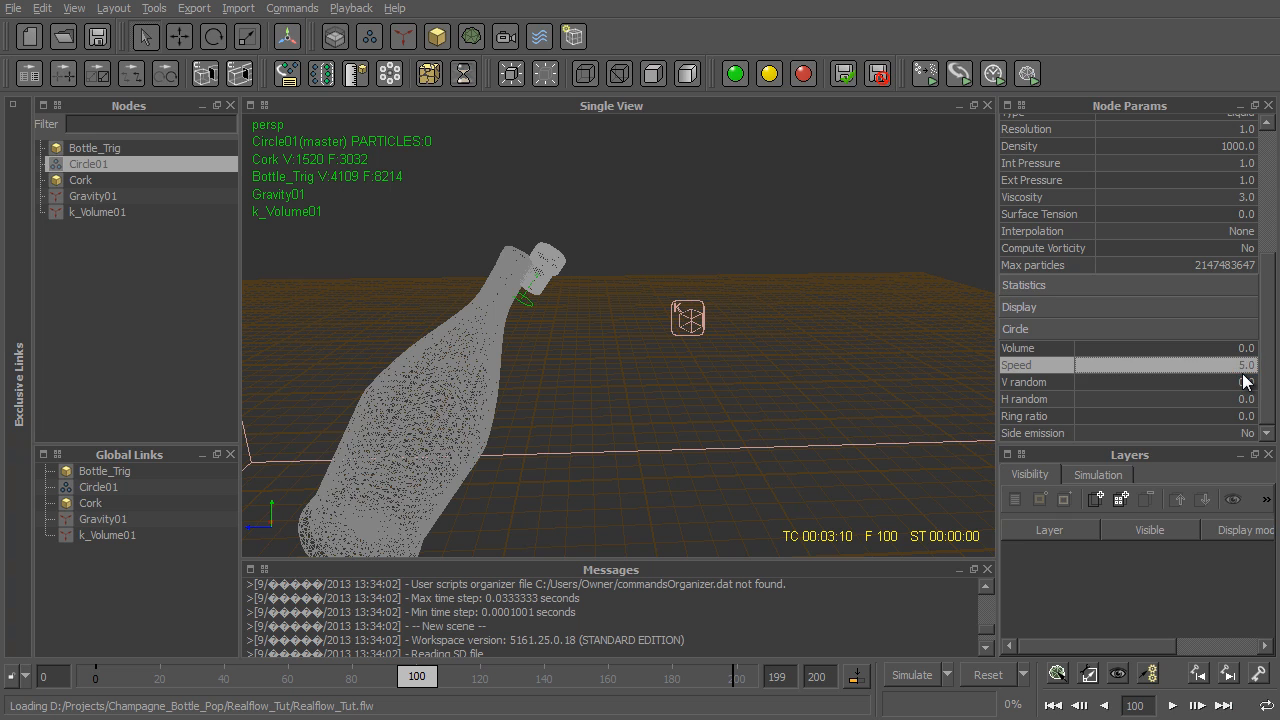
right_click(1111, 367)
left_click(1197, 438)
- Add a third speed key for the circle emitter at frame 160 with a value of 0
left_click(608, 677)
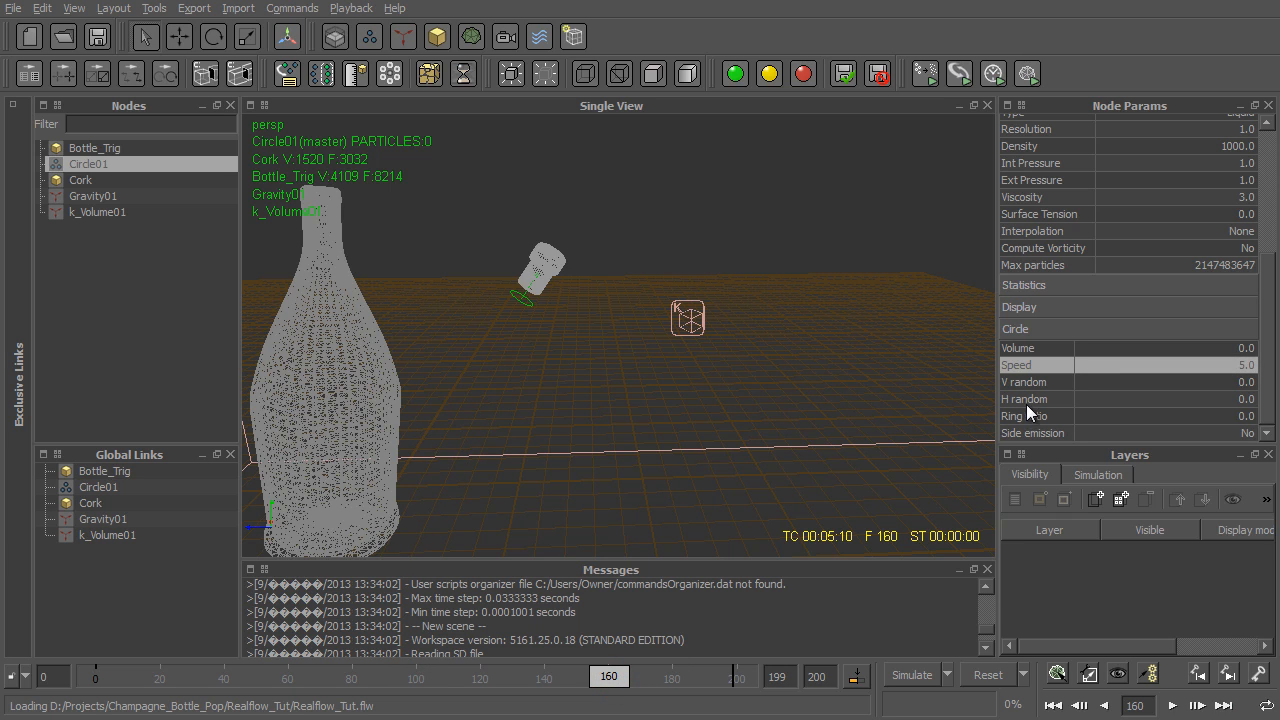
double_click(1213, 365)
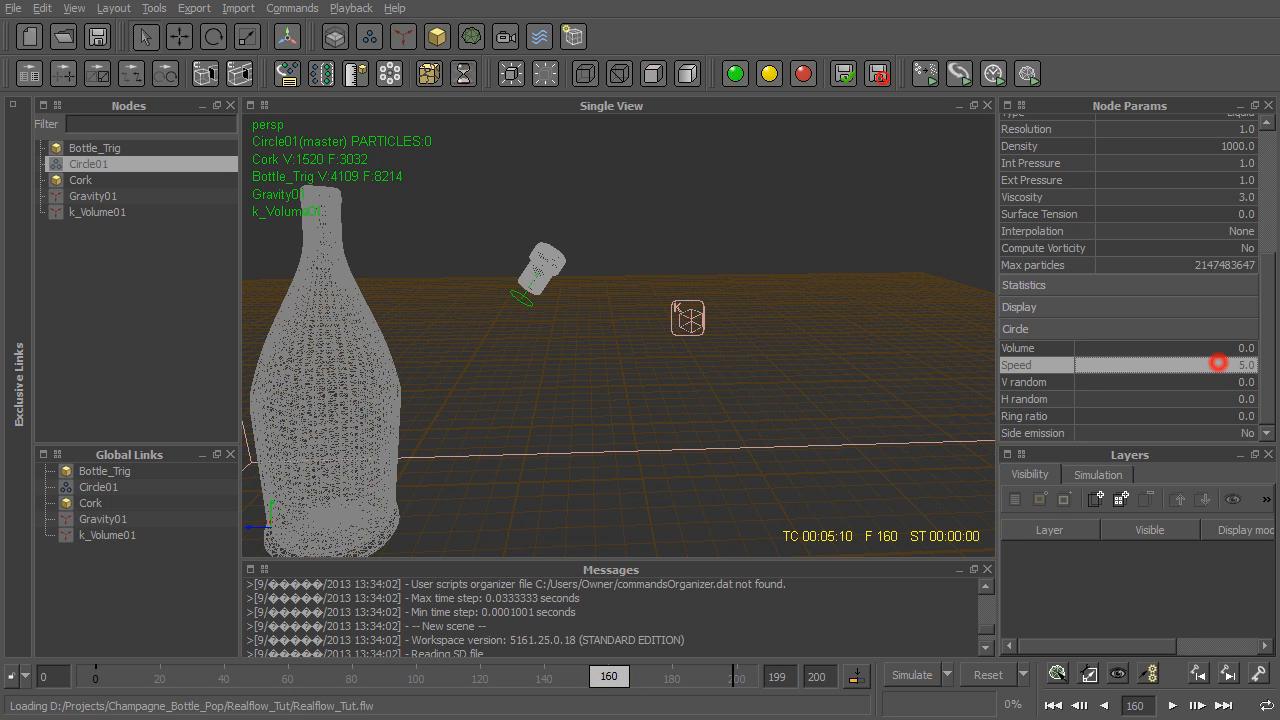
type("0")
key("Return")
right_click(1158, 366)
left_click(1203, 434)
- Open the circle emitter's speed curve and flatten the tangent of the frame 0 key for a gradual start
double_click(1017, 367)
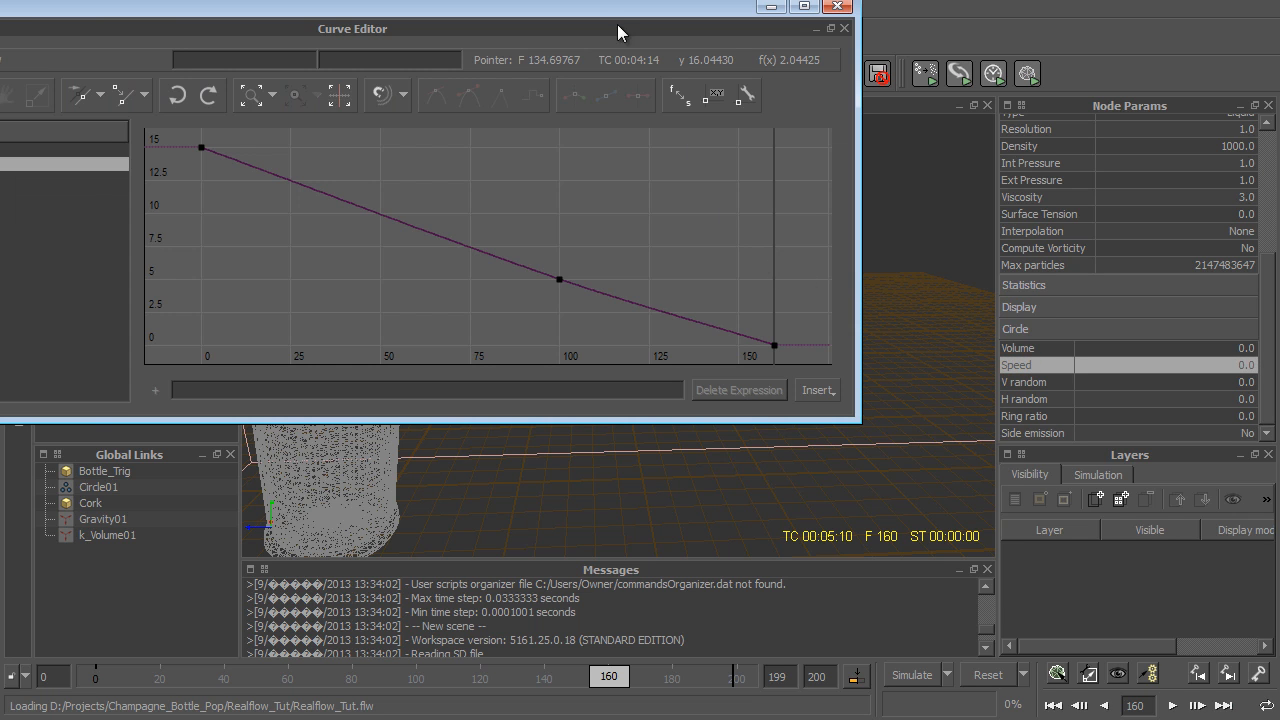
left_click_drag(605, 4, 833, 117)
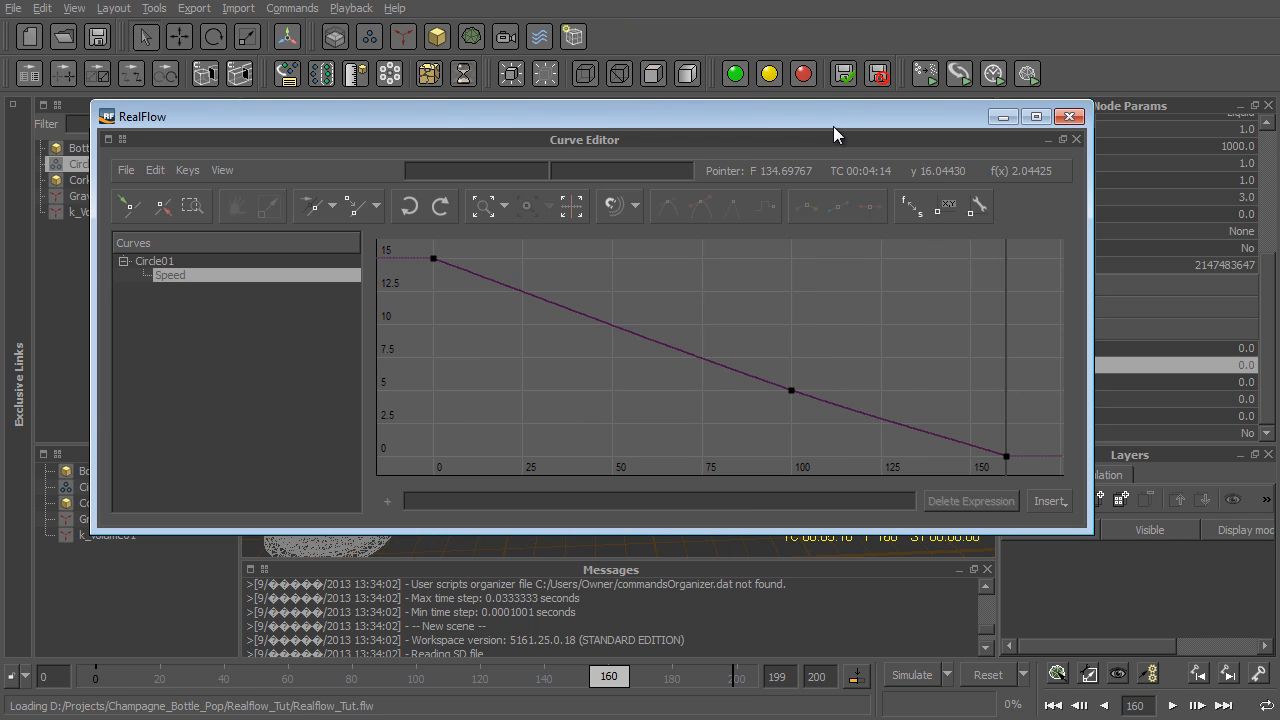
left_click_drag(417, 248, 488, 289)
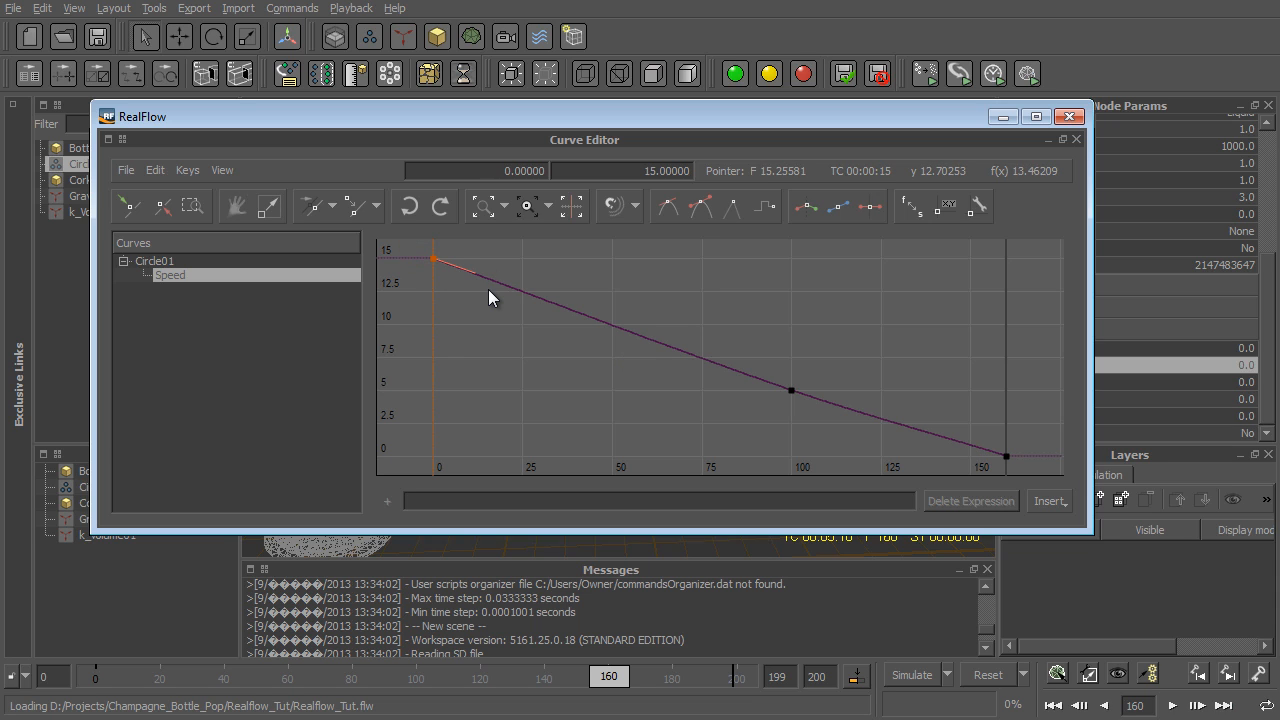
left_click(696, 208)
- Smooth the speed curve's key at frame 100 with tangent handles tilted slightly downward, and close the Curve Editor
left_click_drag(817, 337, 740, 416)
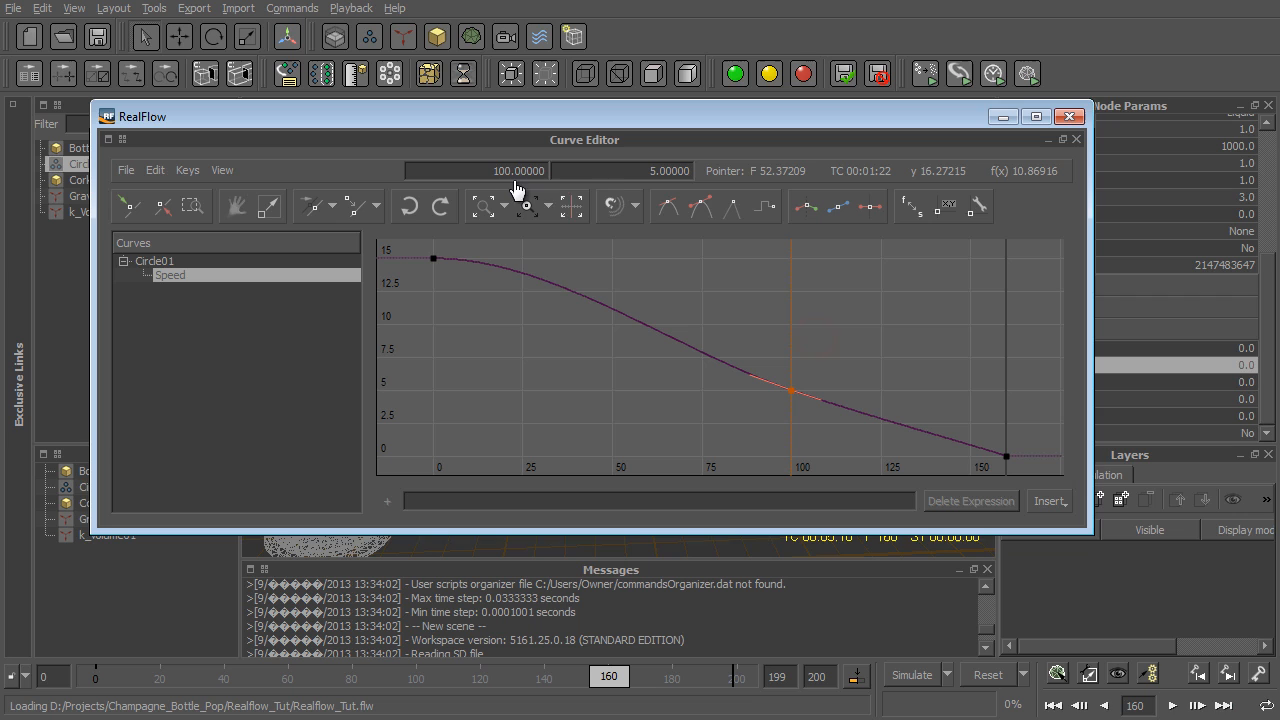
left_click(806, 208)
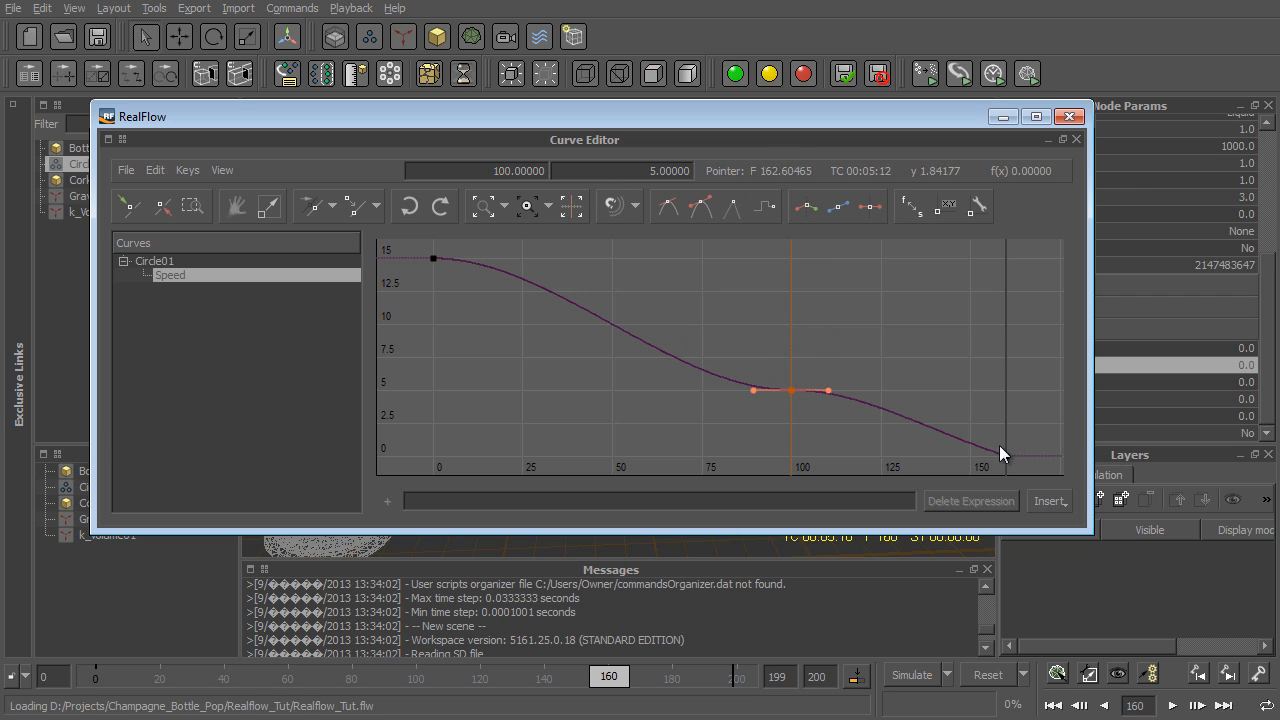
left_click_drag(868, 329, 738, 443)
left_click_drag(832, 374, 829, 395)
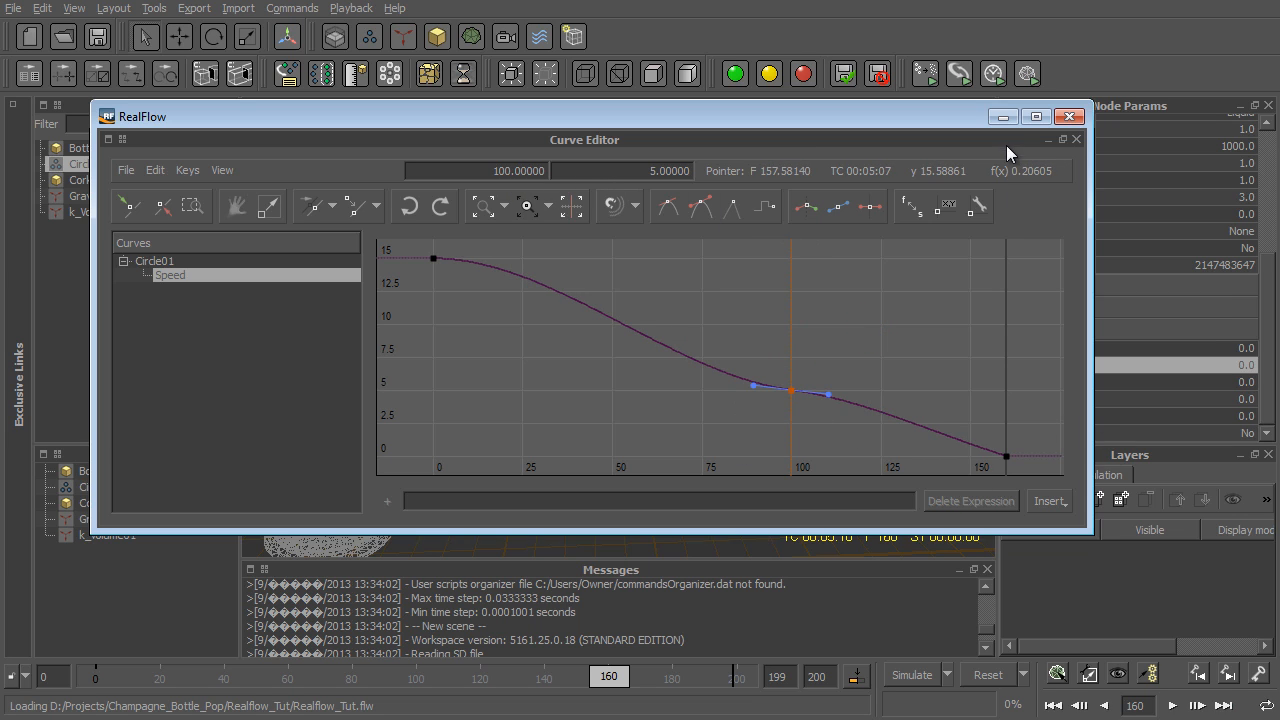
left_click(1066, 119)
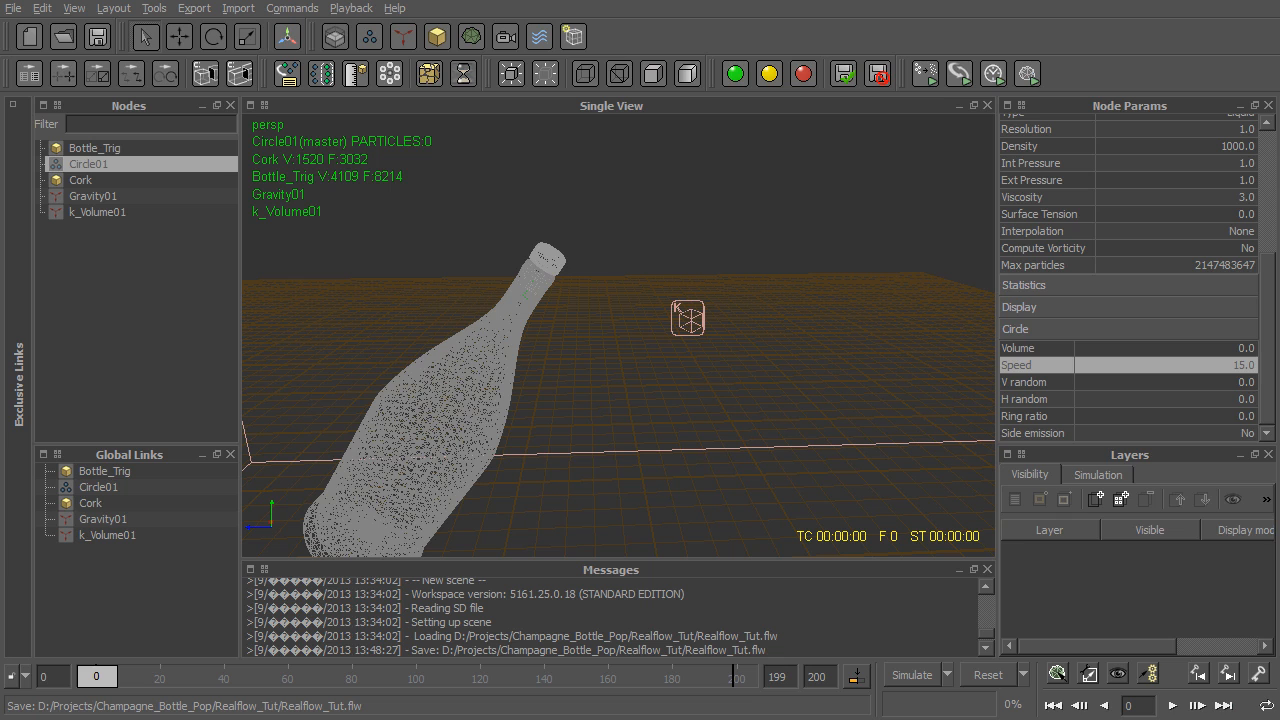
- Display the bottle and cork shaded, and scrub the timeline to frame 155 to check the bottle's movement
key("9")
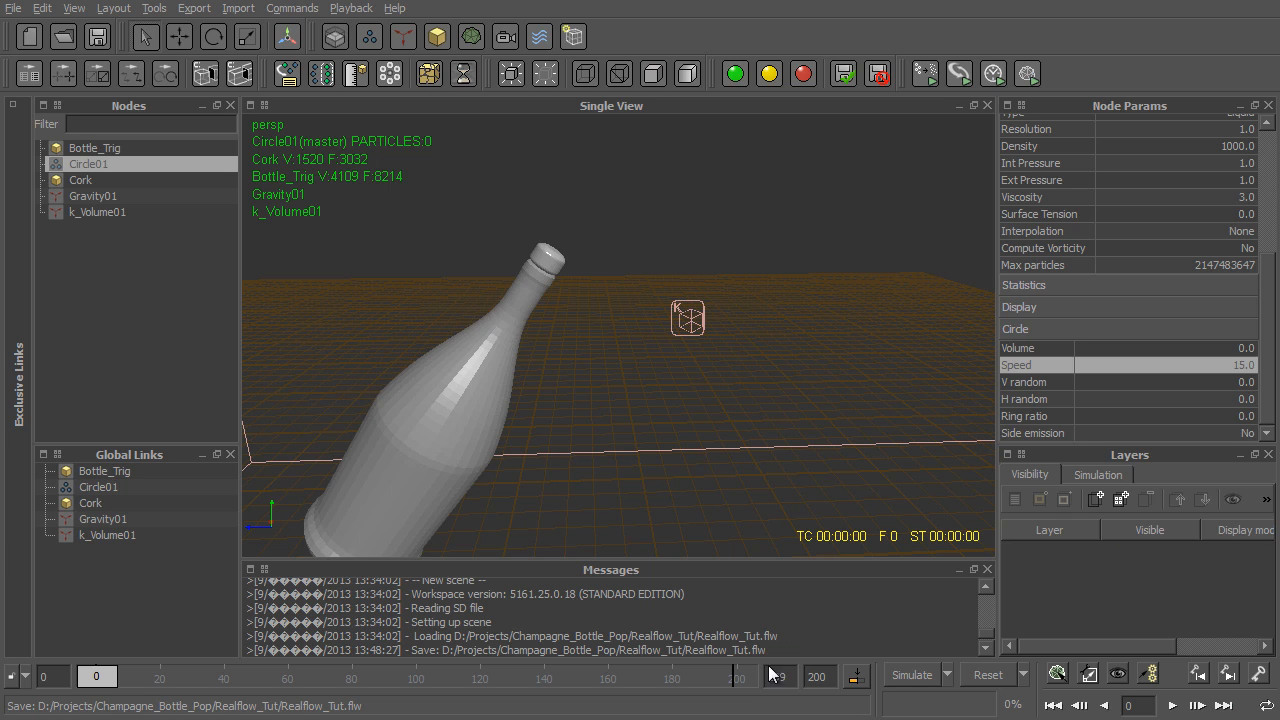
mouse_move(540, 686)
left_mouse_down()
mouse_move(525, 686)
mouse_move(560, 686)
left_mouse_up()
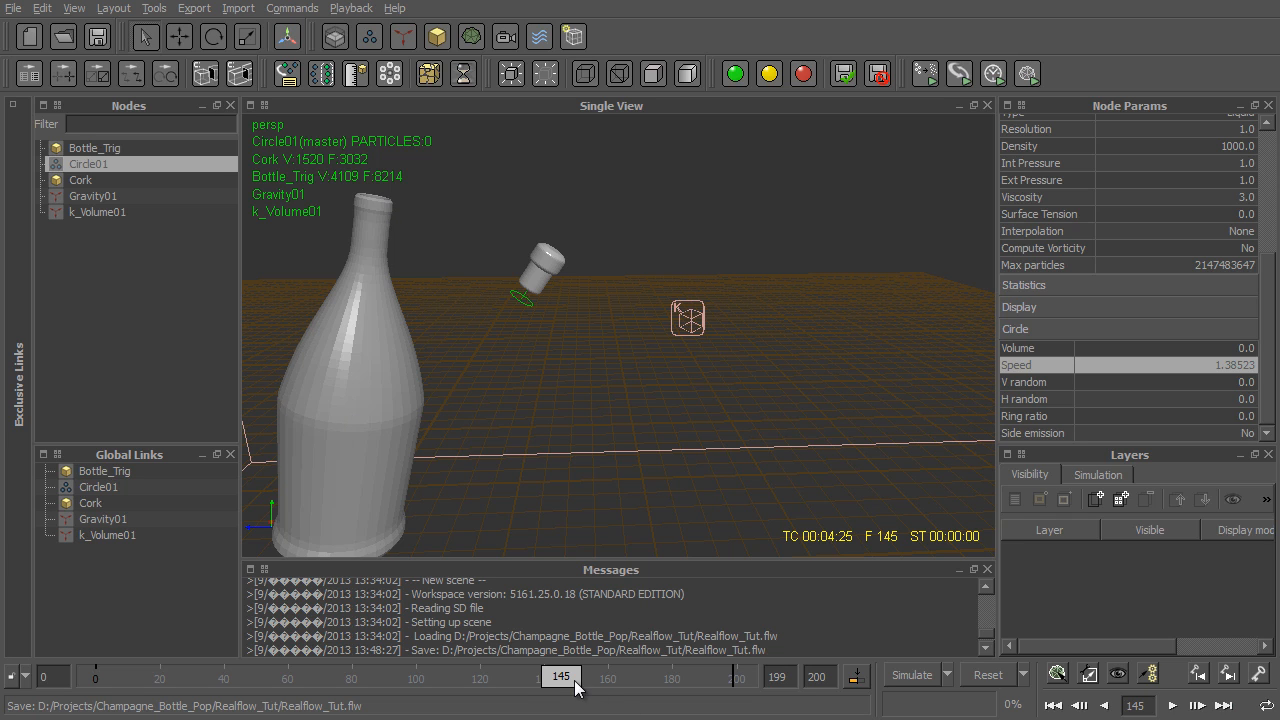
left_click_drag(561, 677, 593, 677)
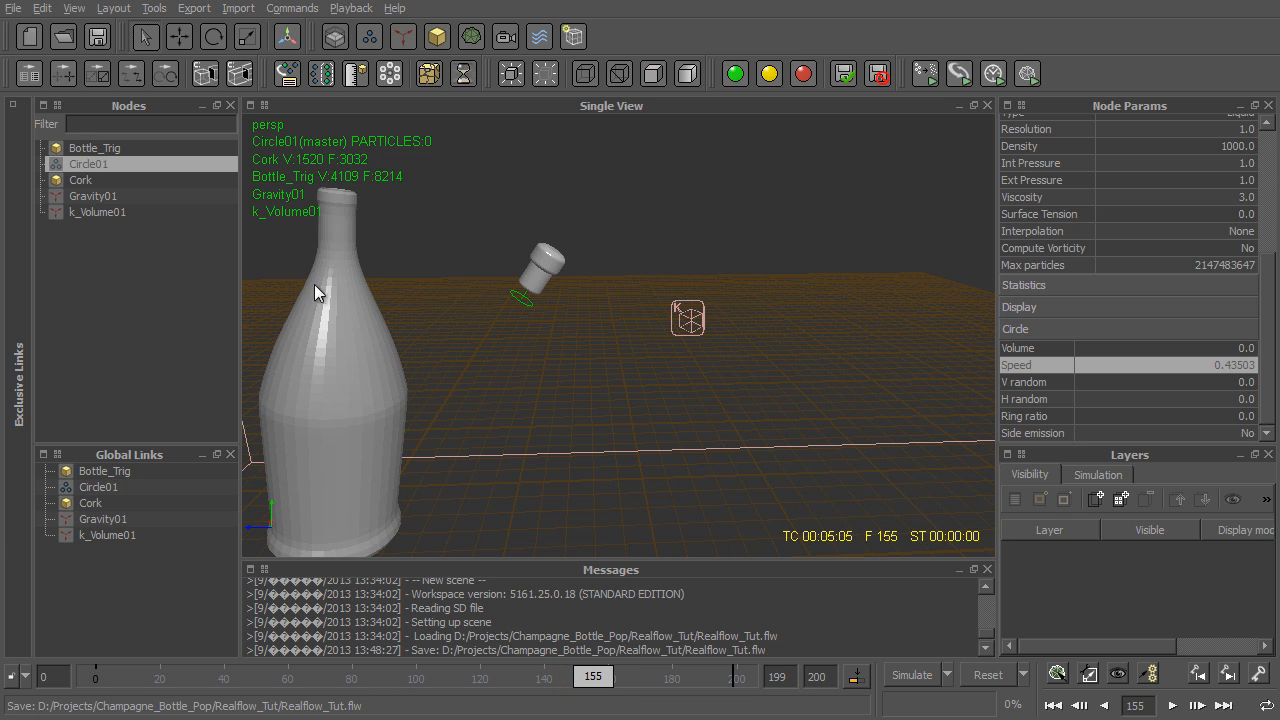
- Check the bottle's motion up to frame 131, and add a Magic daemon with Bottle_Trig as its object
scroll(1080, 180, "up", 5)
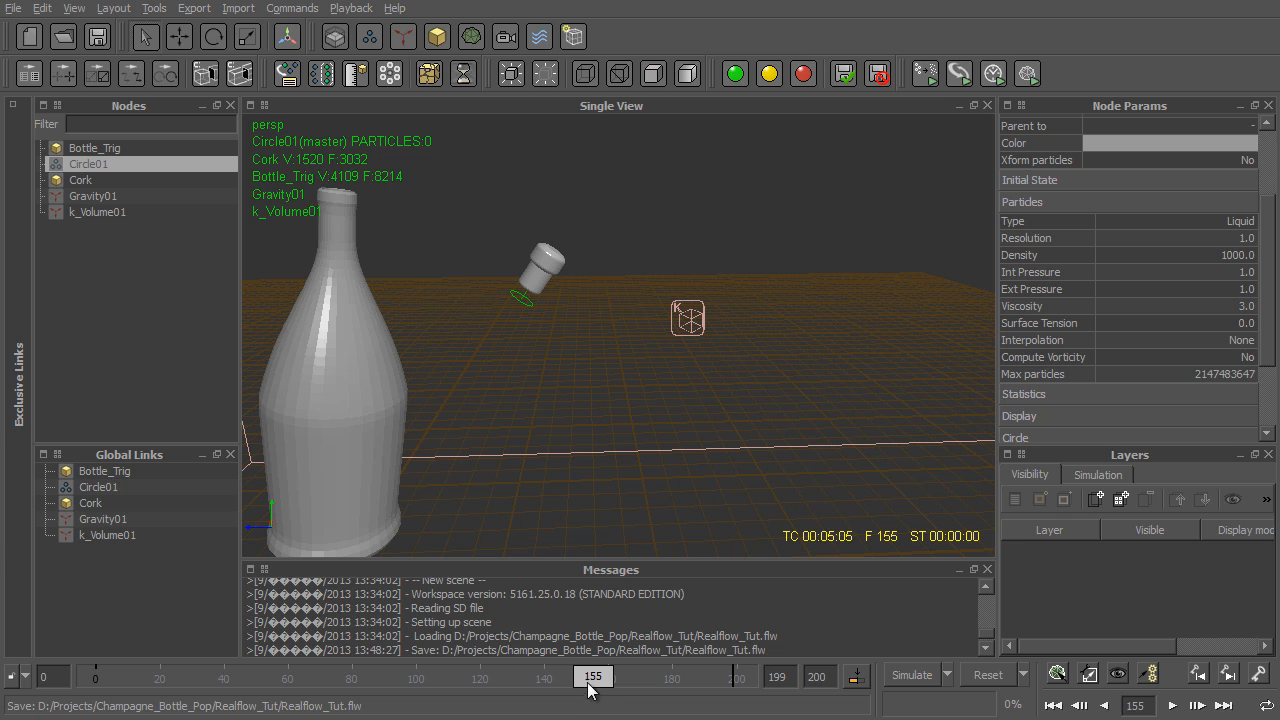
left_click_drag(593, 677, 571, 677)
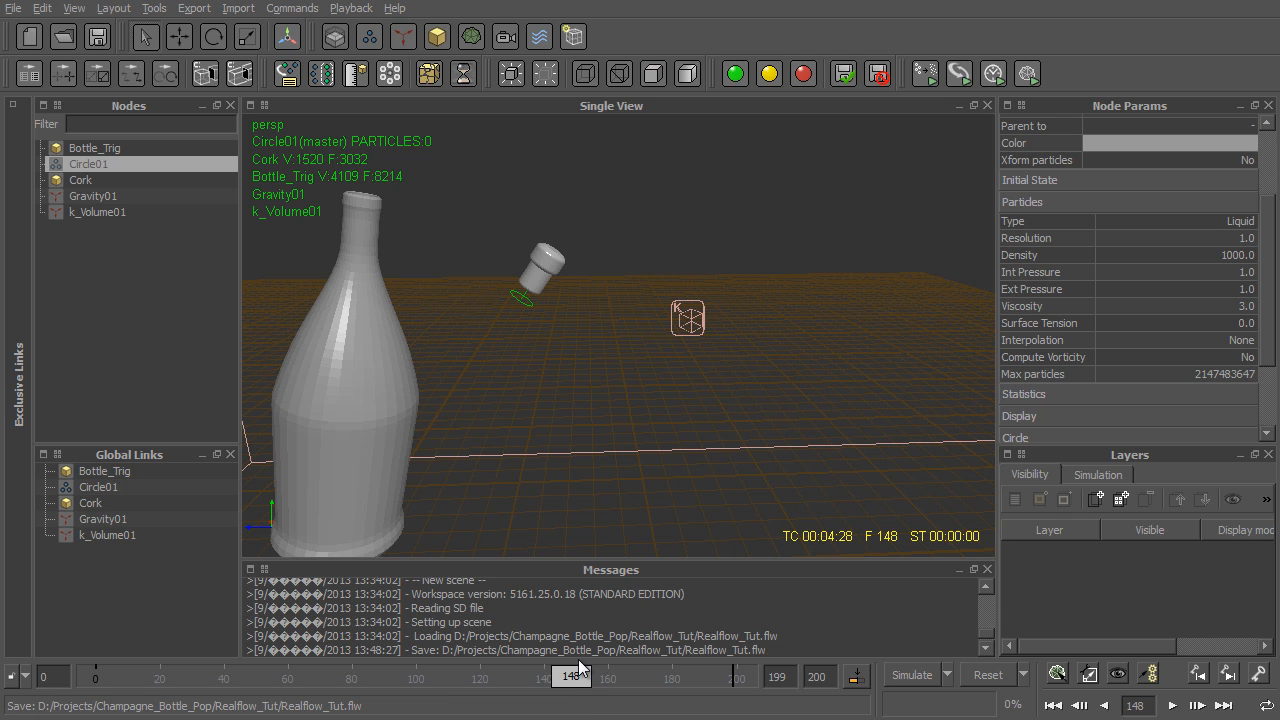
left_click_drag(574, 685, 520, 685)
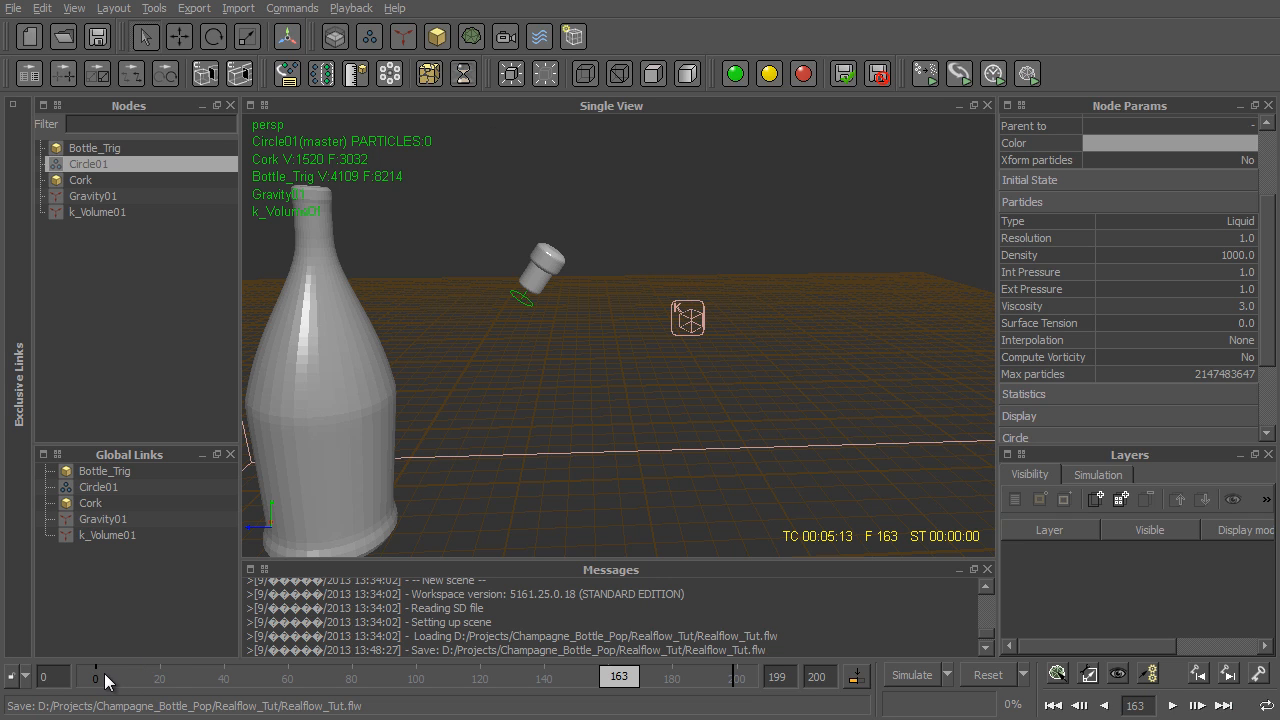
left_click_drag(104, 673, 521, 655)
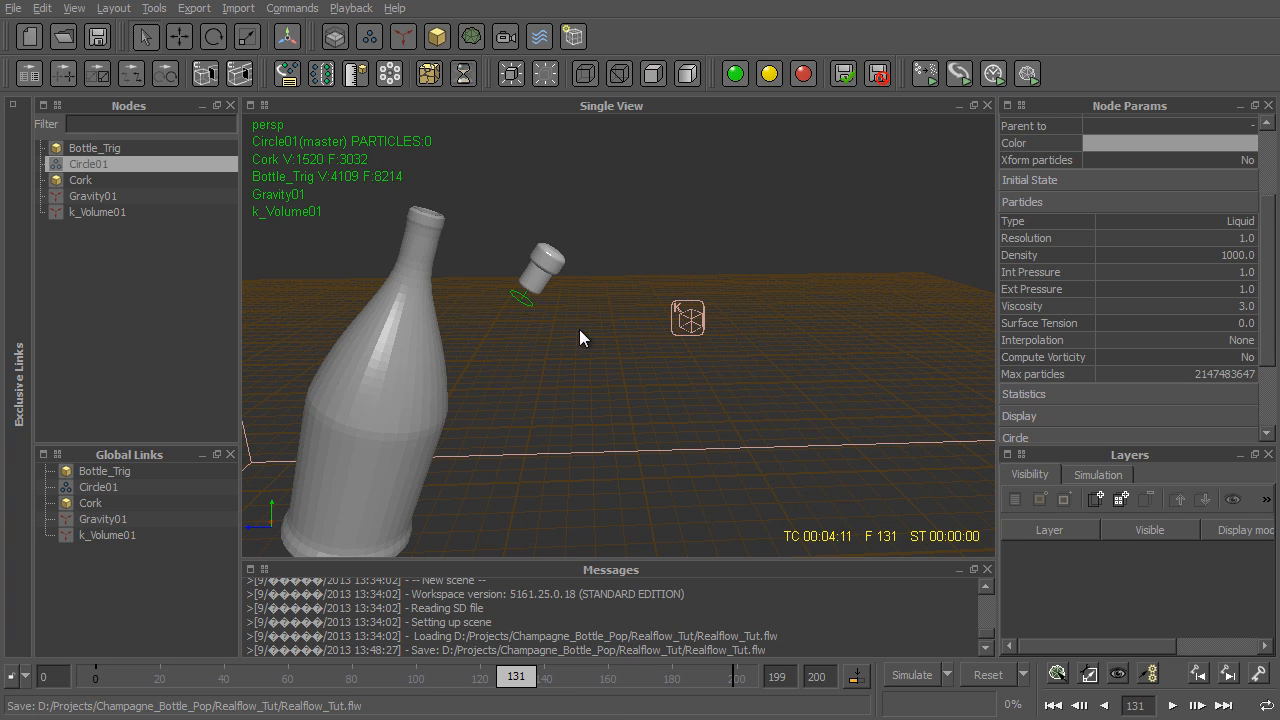
left_click(405, 37)
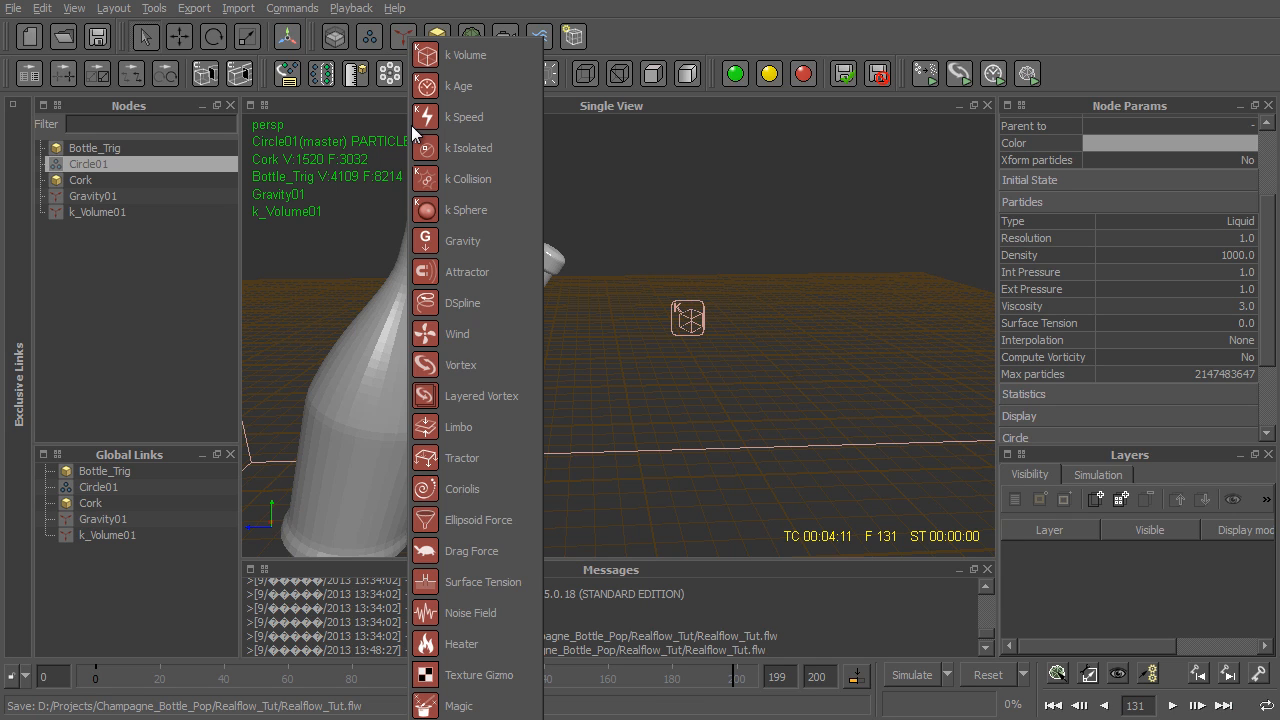
left_click(501, 710)
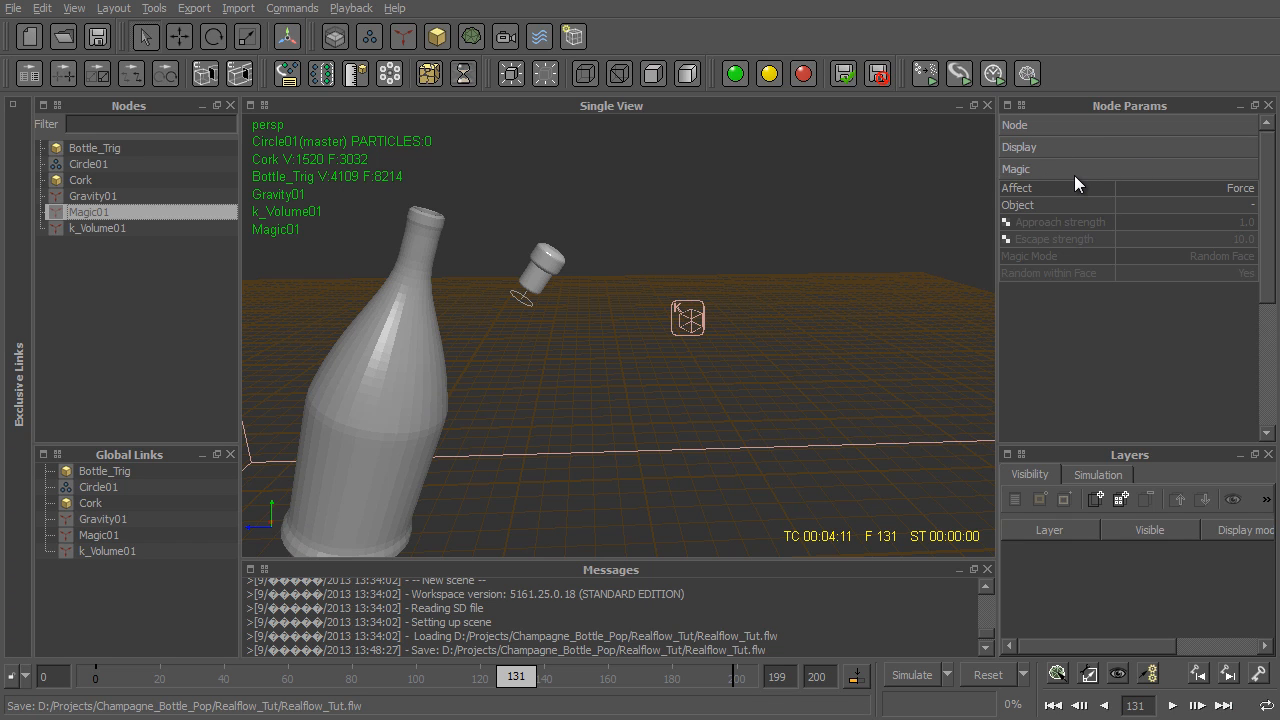
left_click(1224, 205)
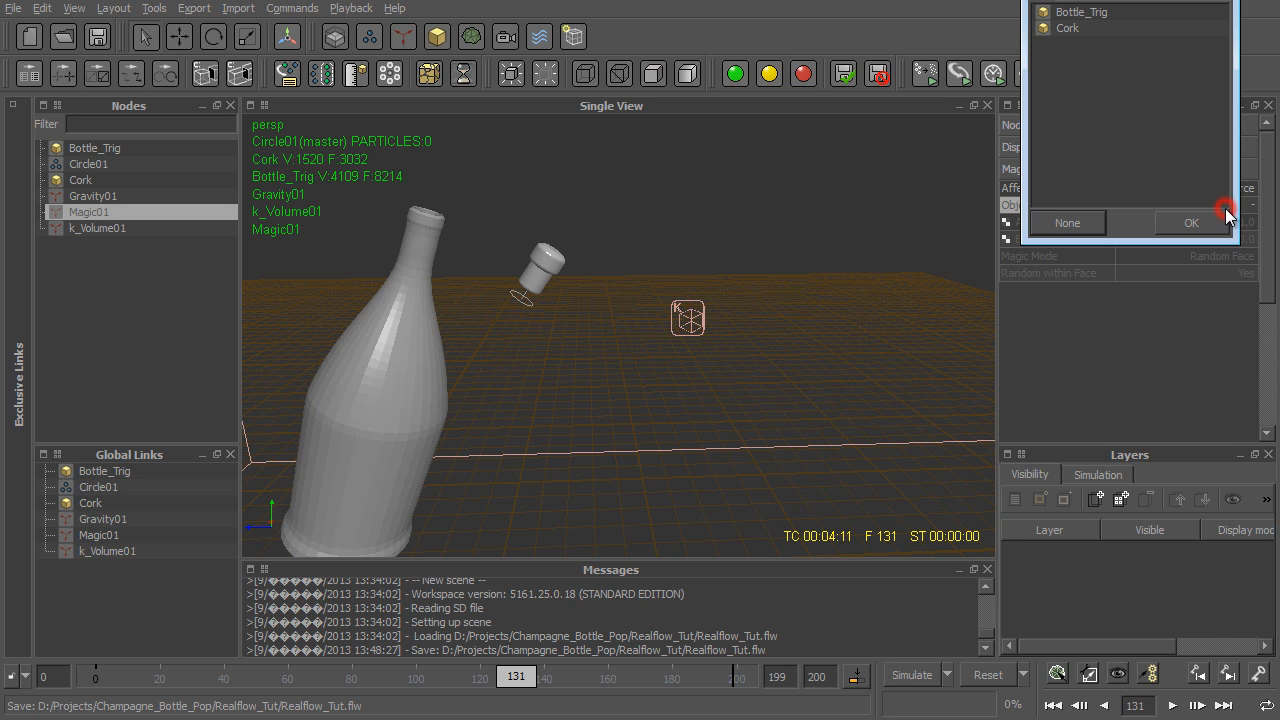
left_click(1093, 12)
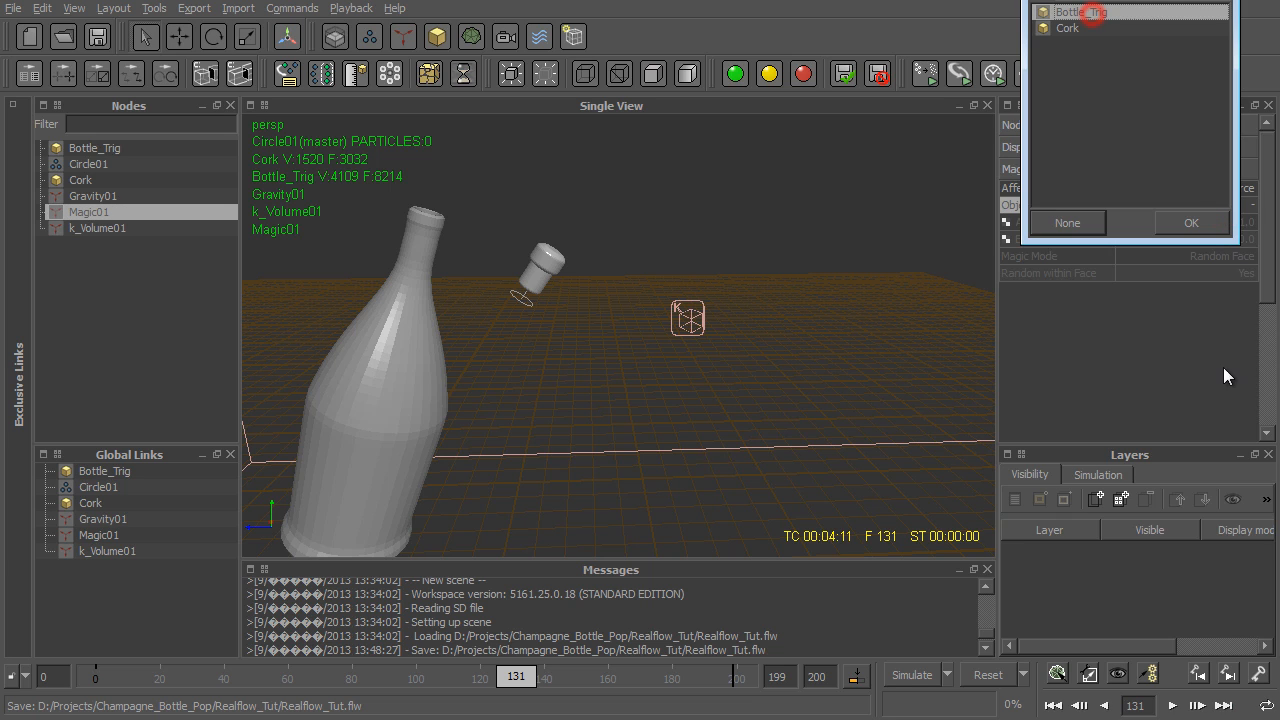
left_click(1206, 230)
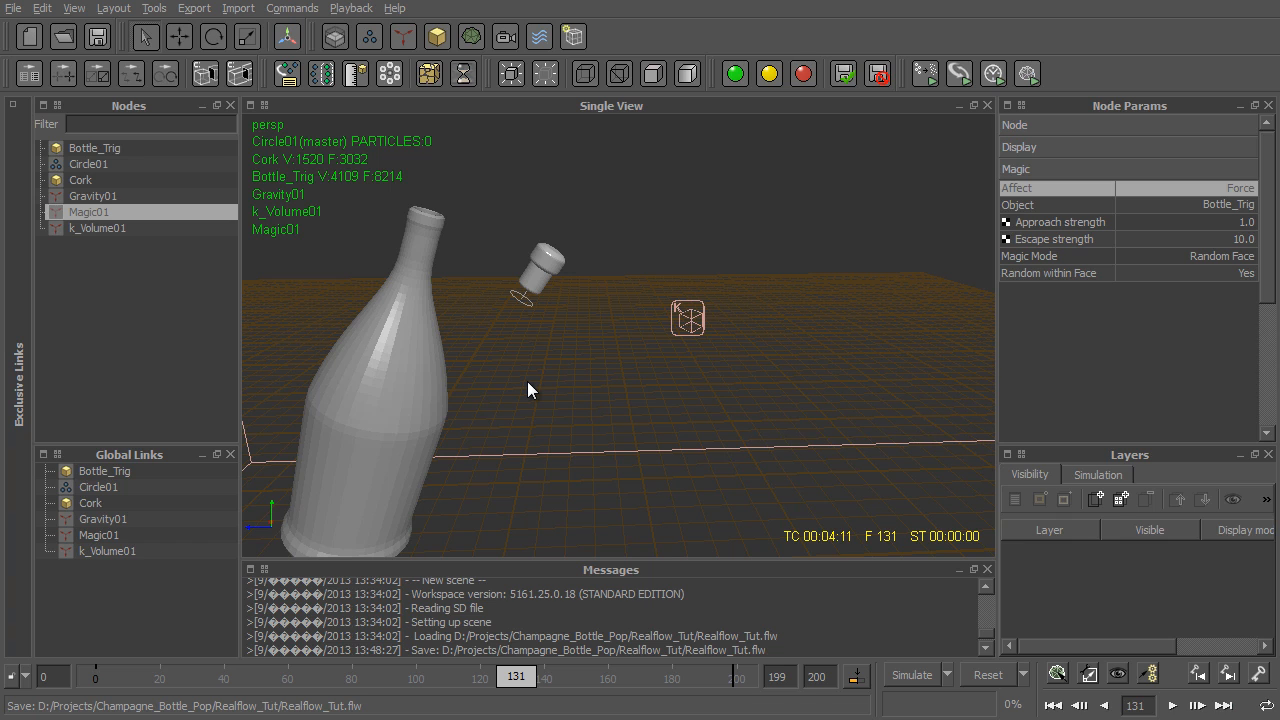
- Set the Magic daemon's approach strength and escape strength to 0
left_click(1246, 221)
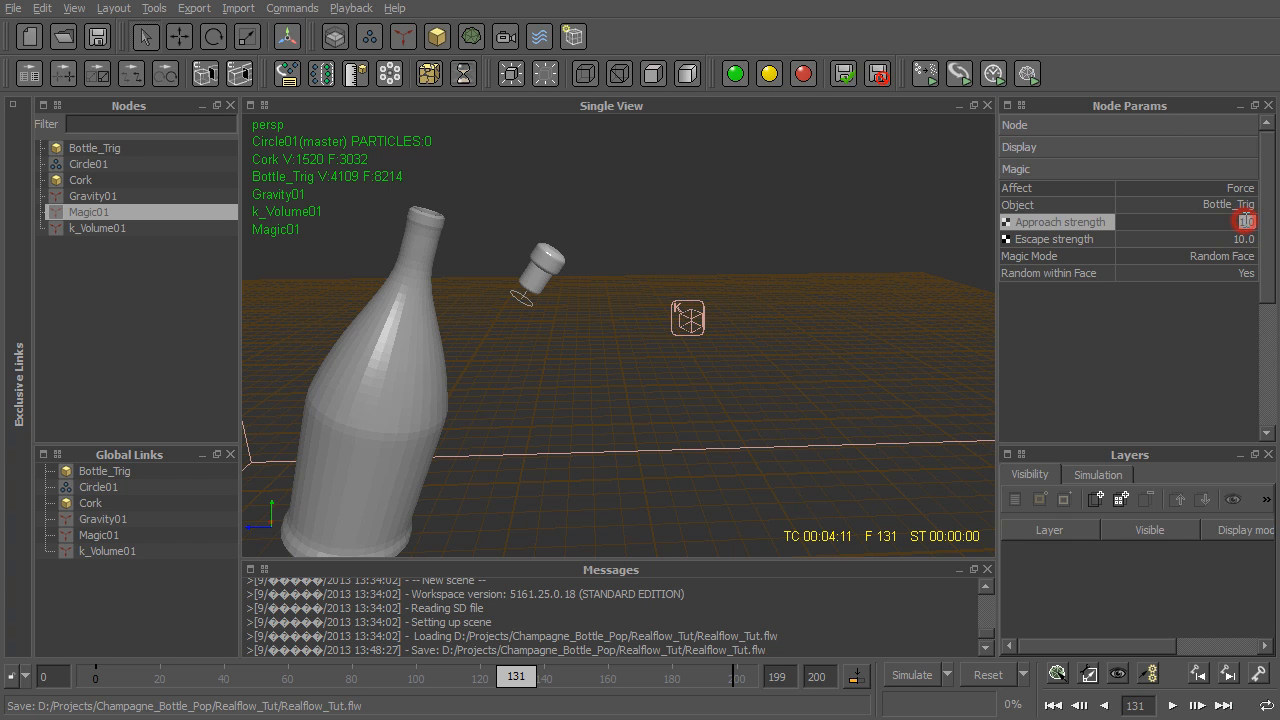
type("0")
key("Tab")
type("0")
key("Return")
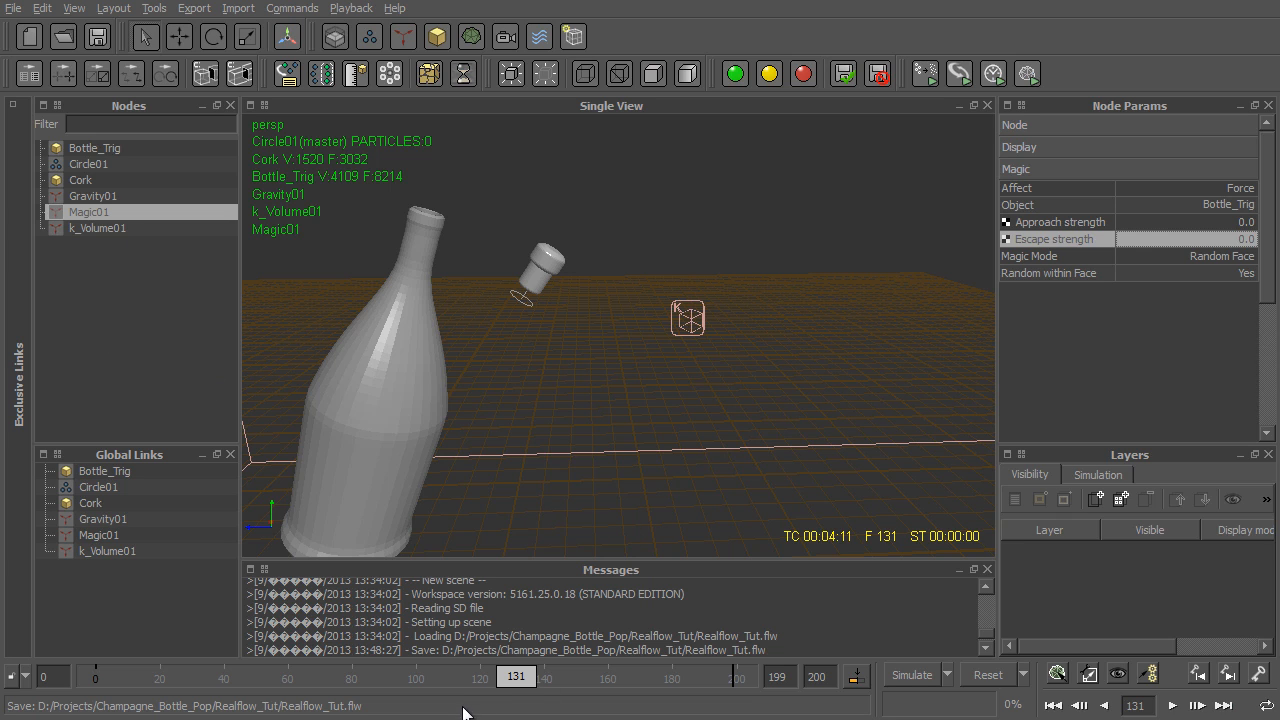
- Add keys for the Magic daemon's approach strength and escape strength at frame 100
left_click_drag(421, 677, 417, 688)
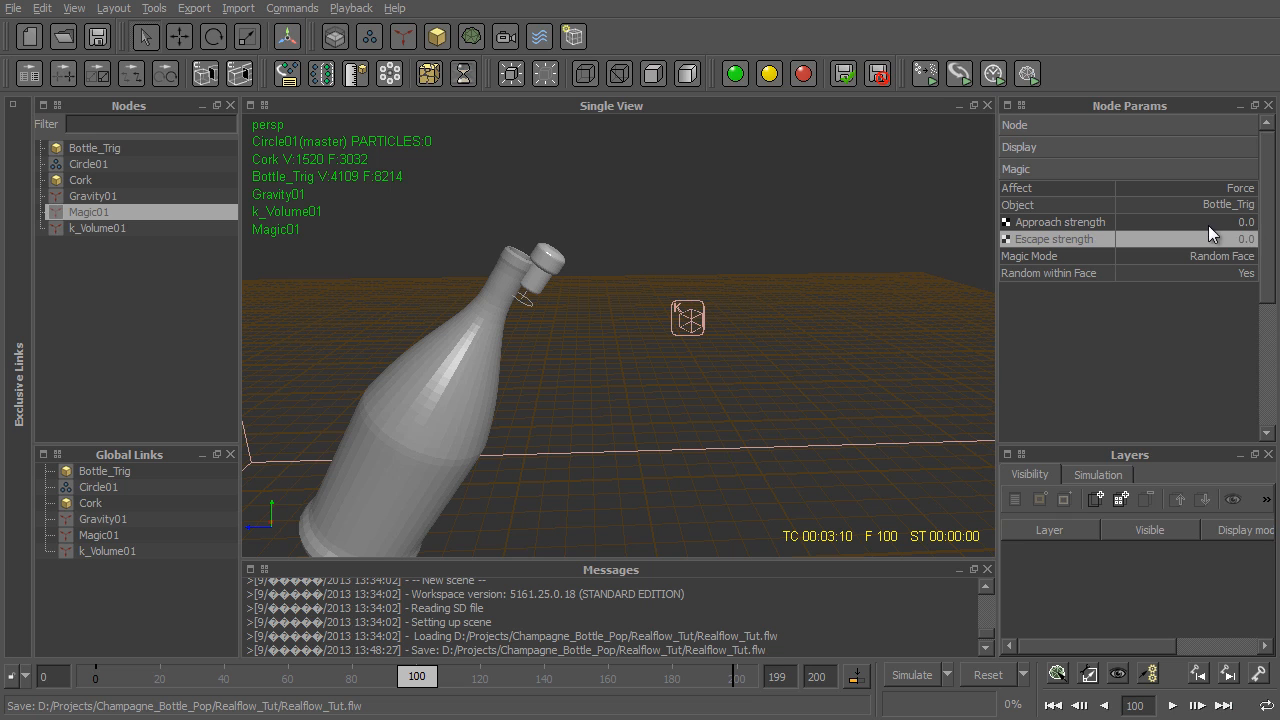
right_click(1142, 217)
key("ctrl+z")
right_click(1161, 219)
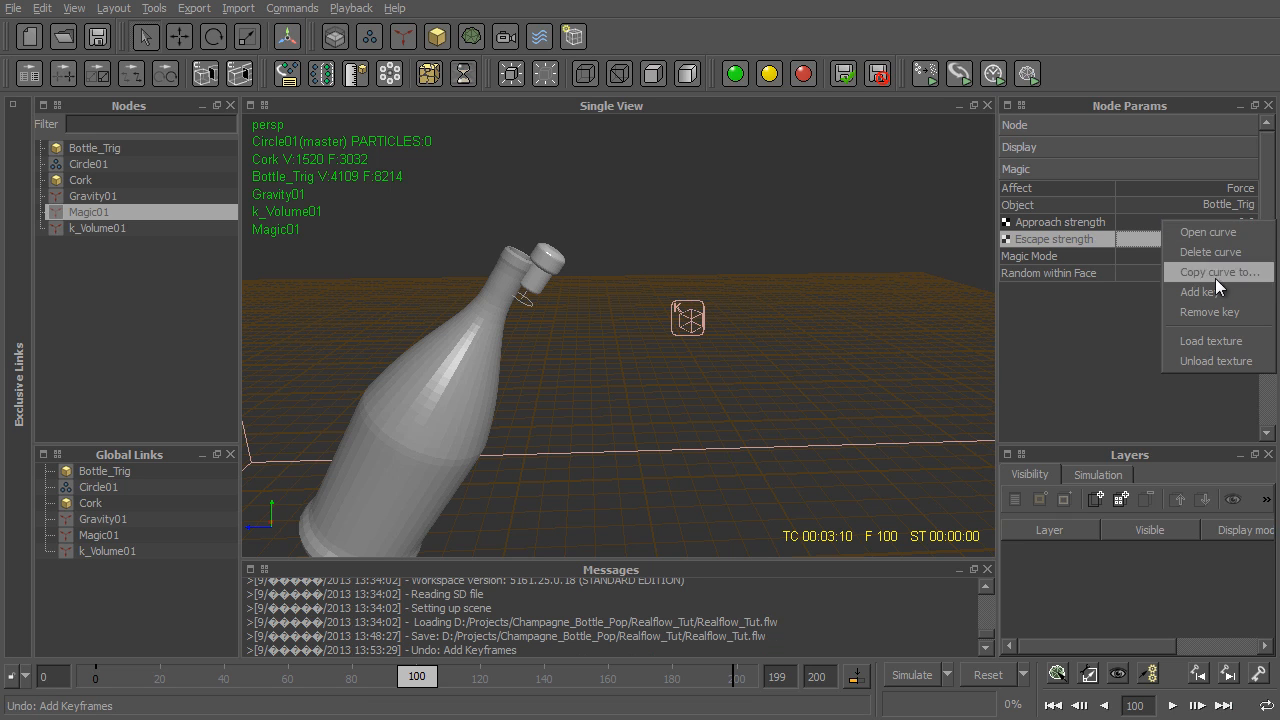
left_click(1222, 291)
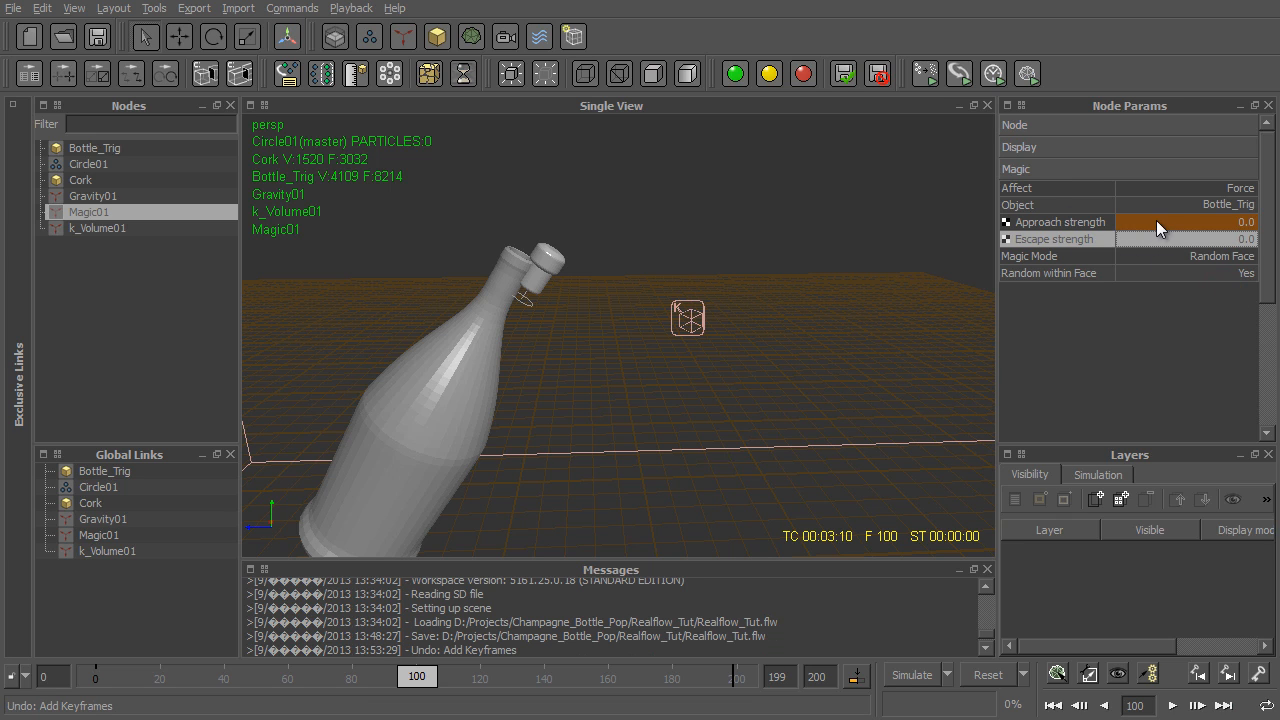
right_click(1142, 244)
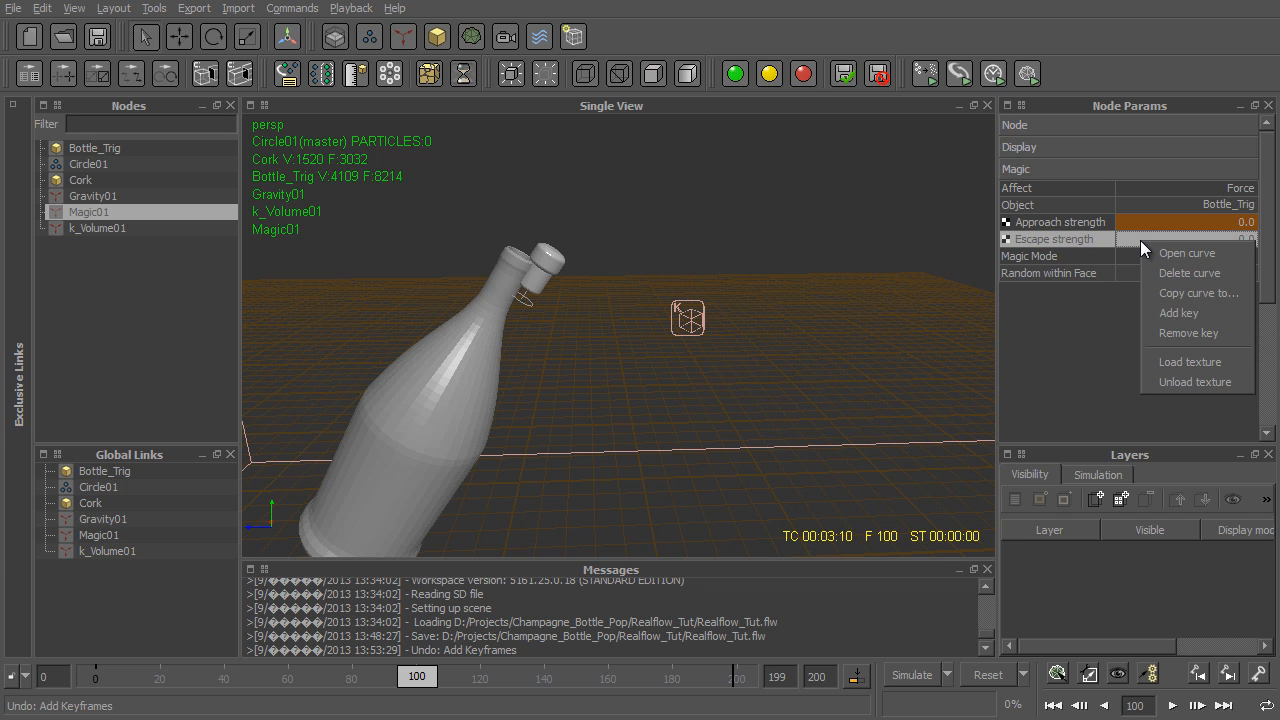
left_click(1195, 312)
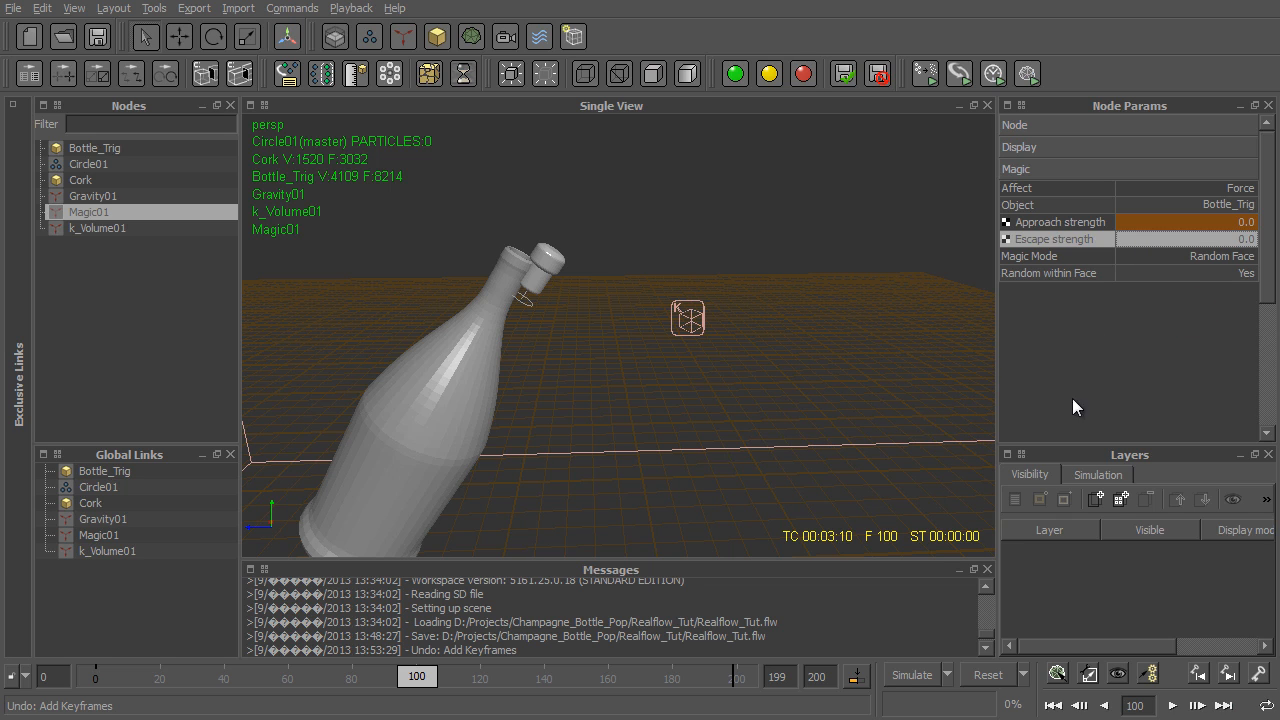
- Key the Magic daemon at frame 160 with an approach strength of 5 and an escape strength of 4
left_click_drag(634, 685, 608, 685)
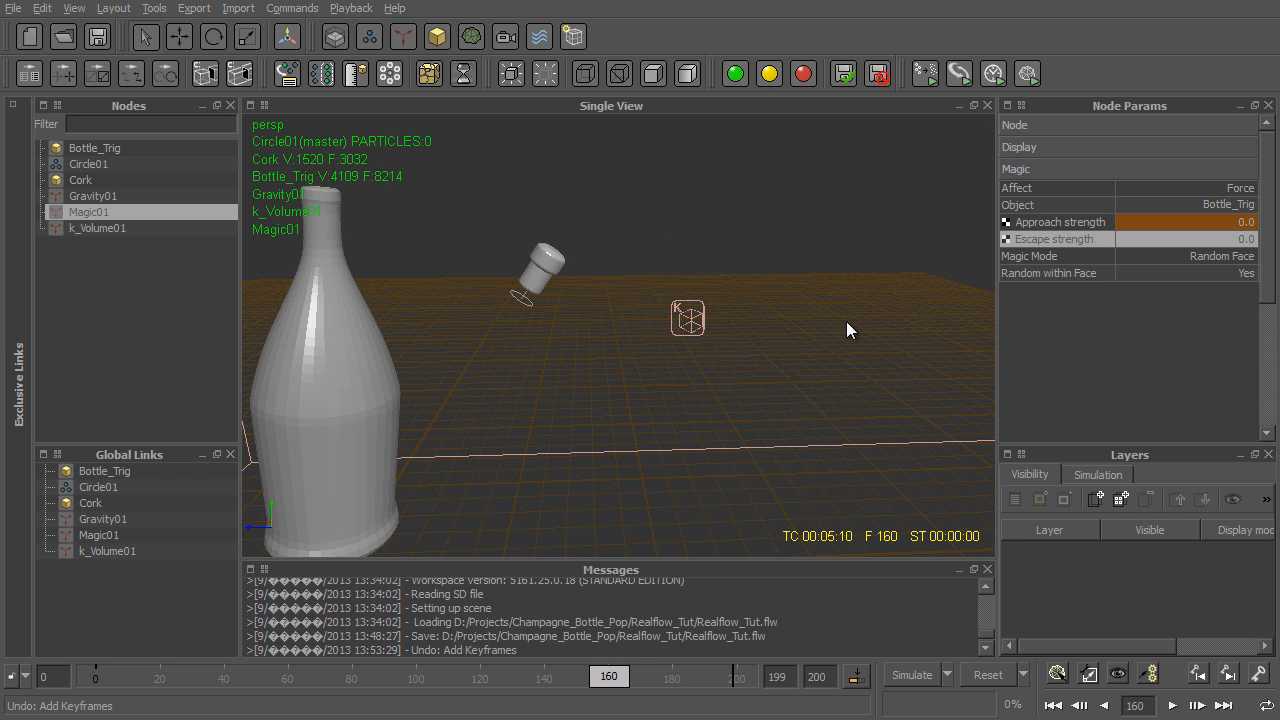
double_click(1252, 228)
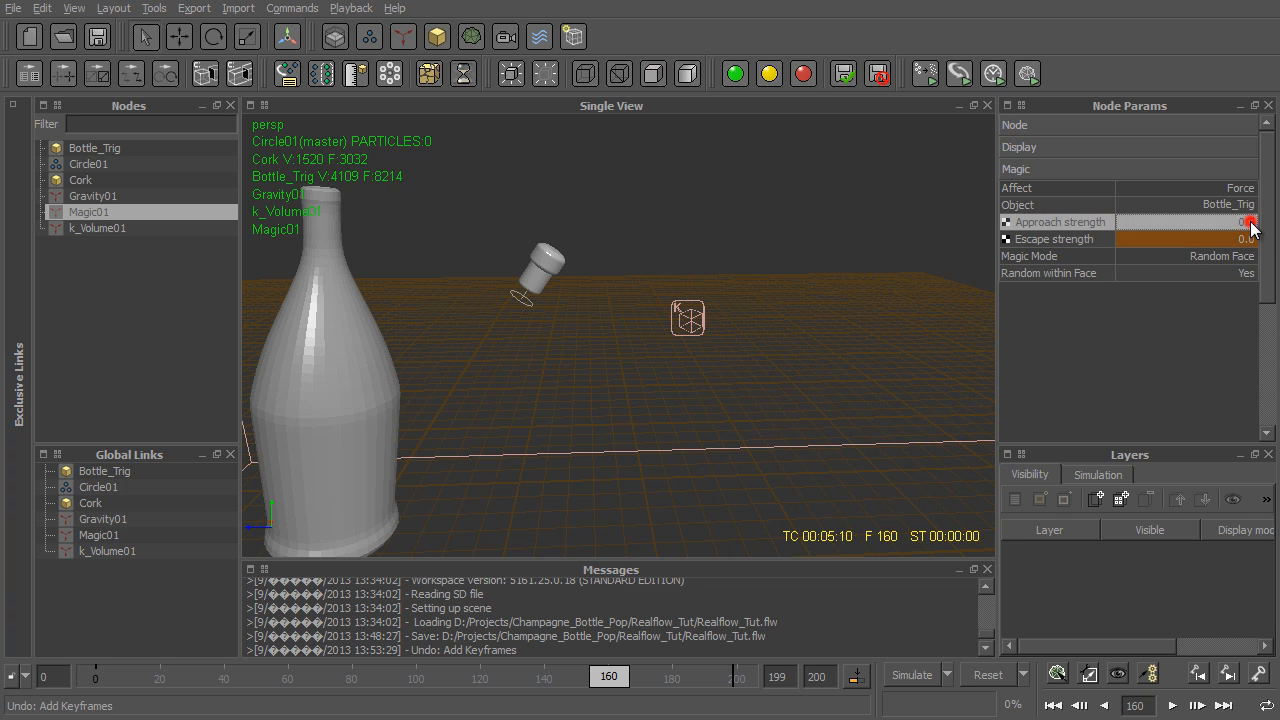
type("8")
key("Return")
double_click(1230, 240)
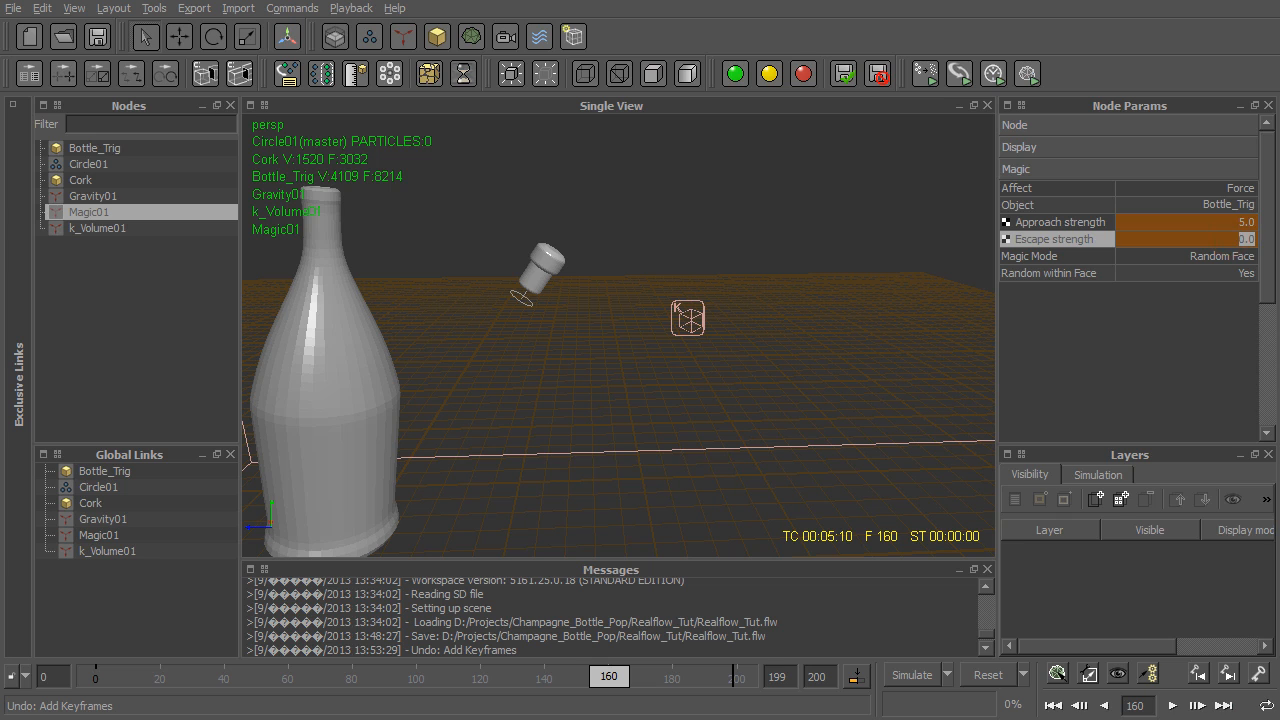
type("4")
key("Return")
right_click(1177, 222)
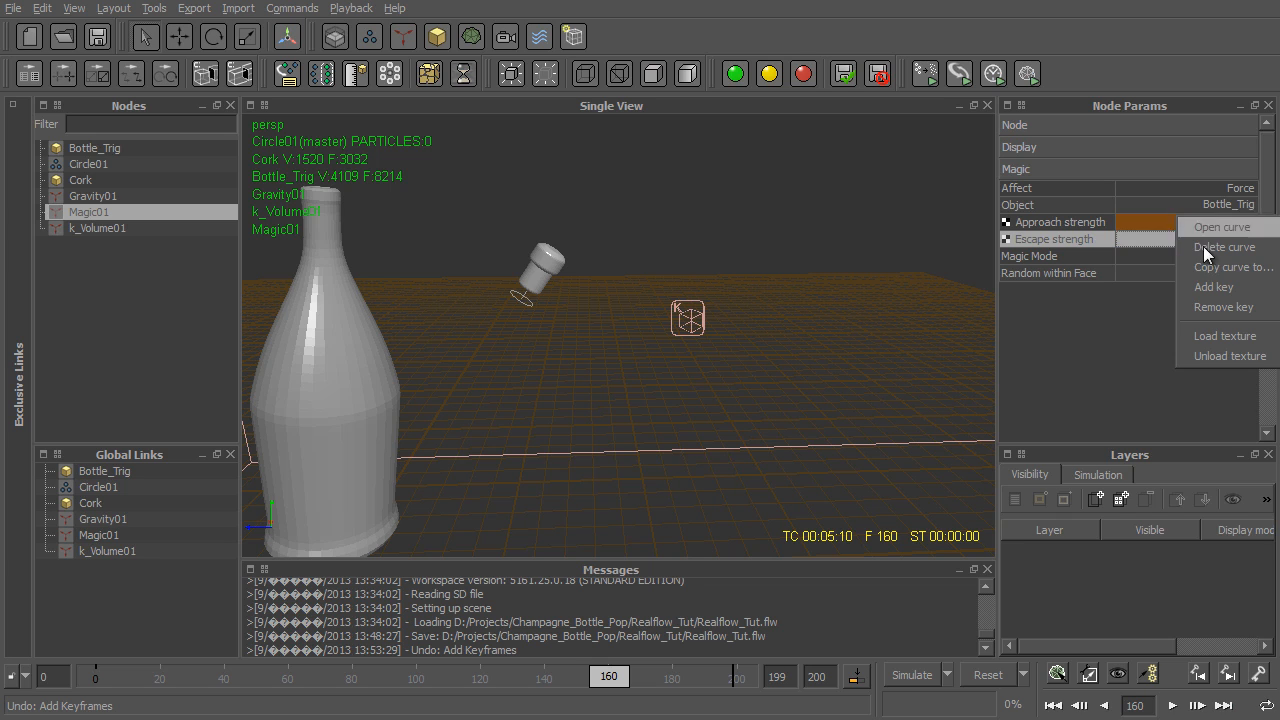
left_click(1234, 286)
right_click(1157, 238)
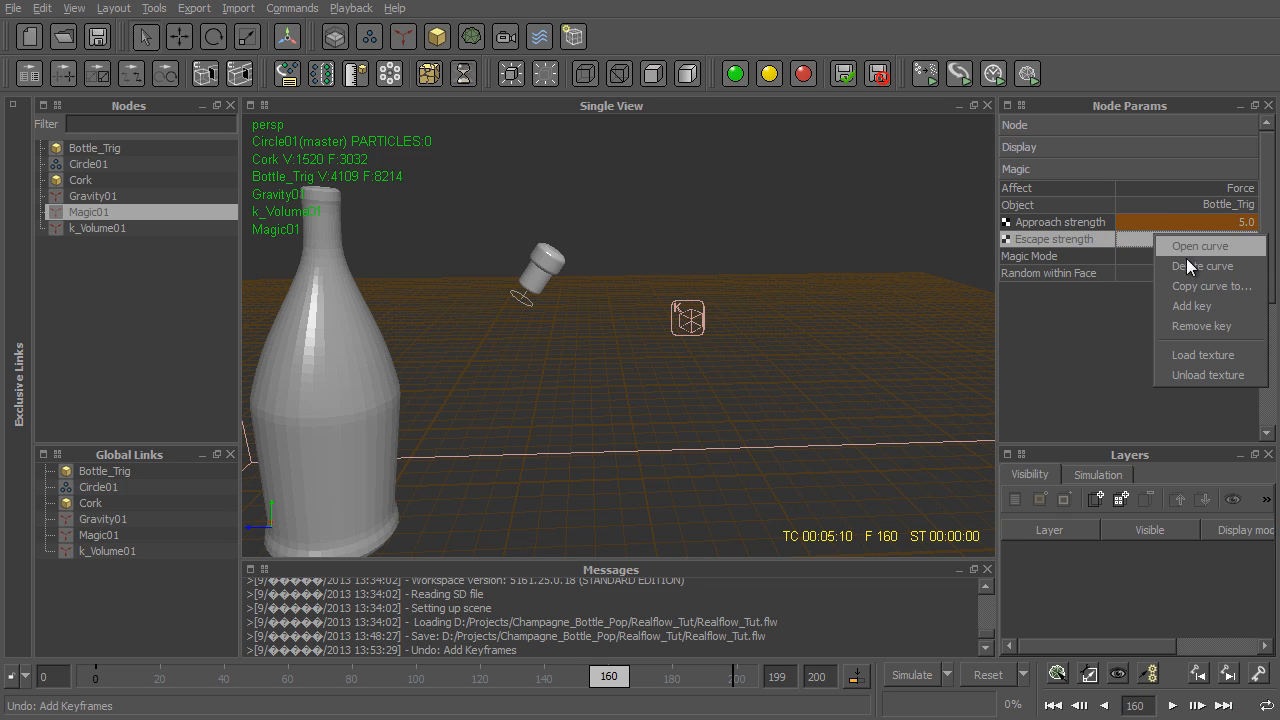
left_click(1216, 307)
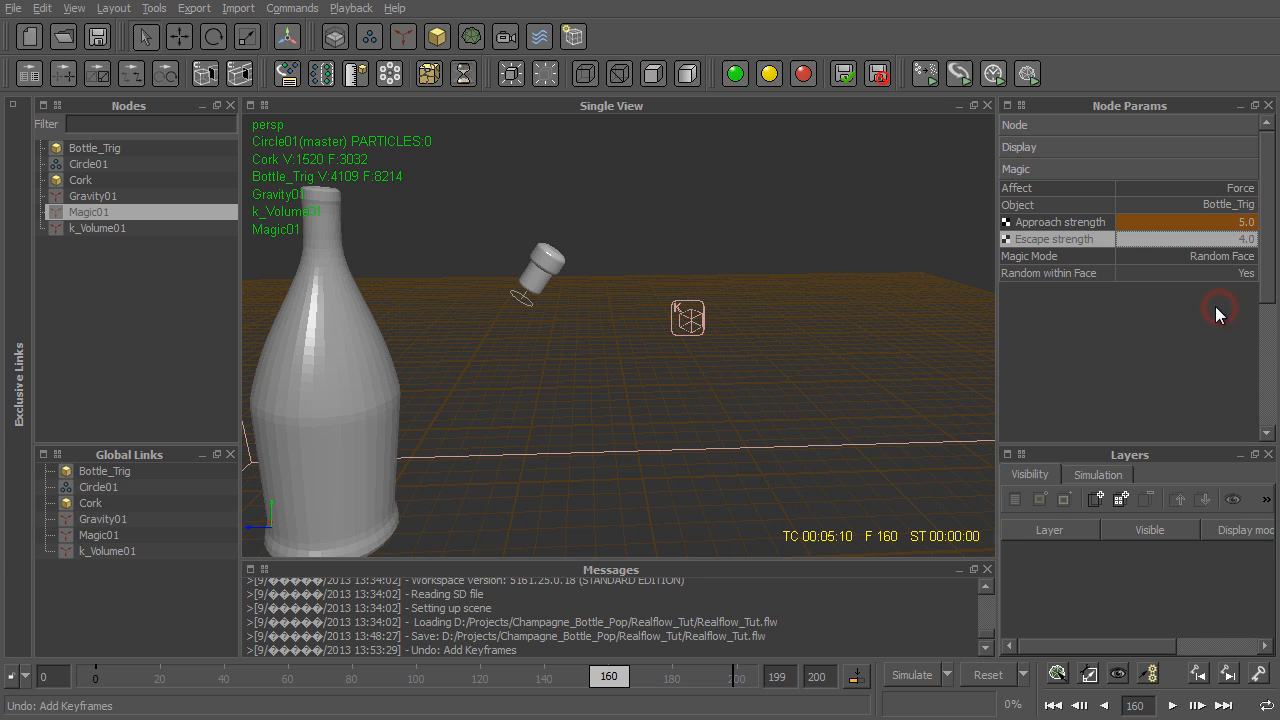
- Smooth the approach and escape strength curves with flat tangents at frames 100 and 160, and close the Curve Editor
double_click(1041, 217)
left_click_drag(789, 138, 191, 354)
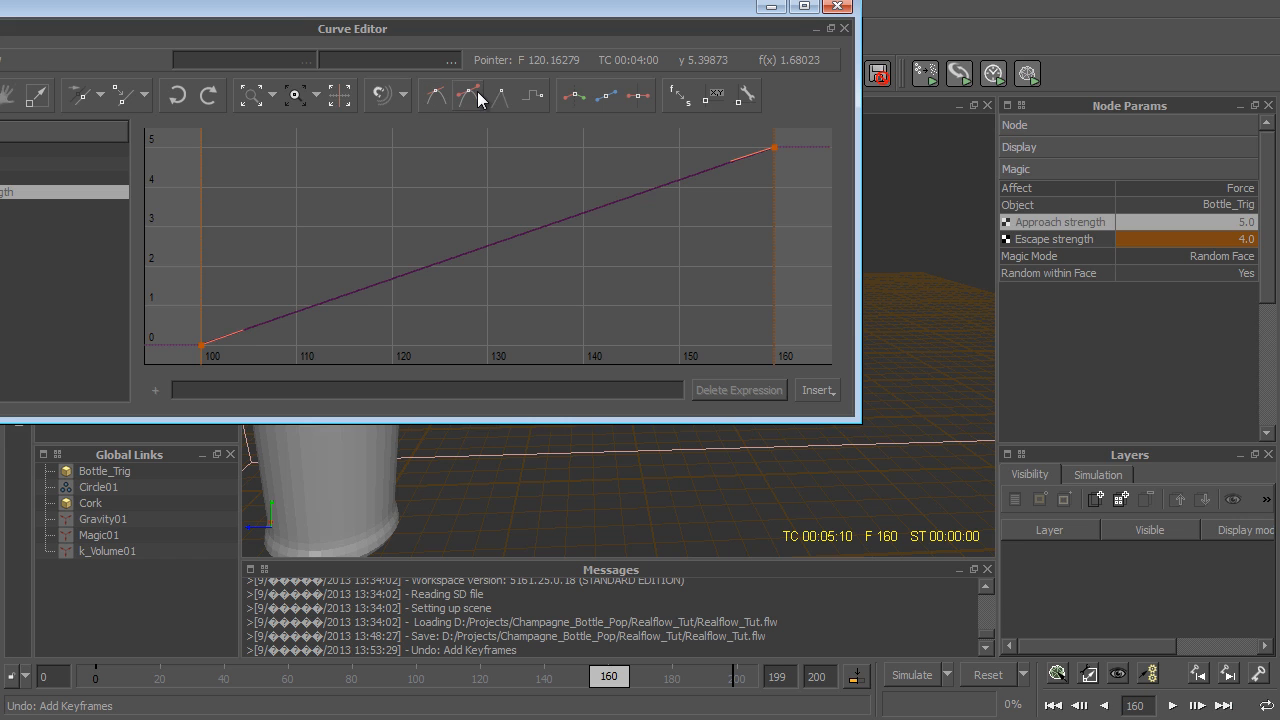
left_click(471, 95)
double_click(1200, 239)
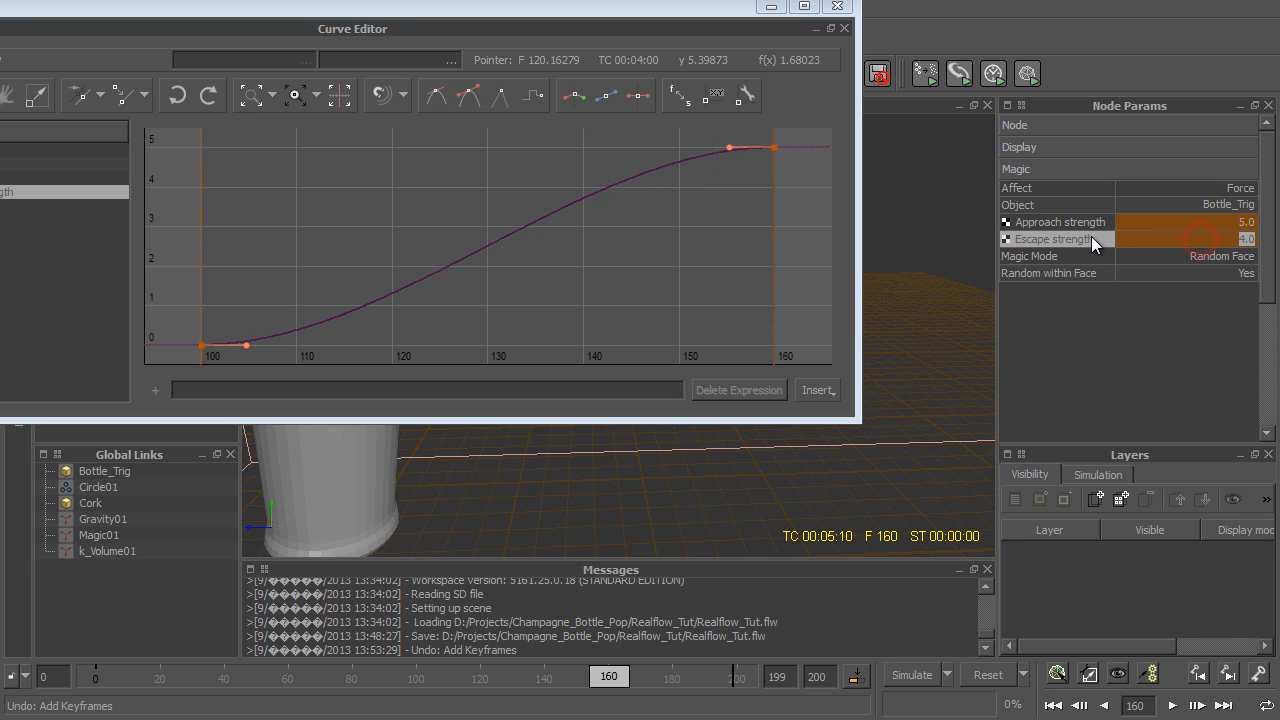
left_click(1064, 238)
left_click_drag(781, 143, 198, 381)
left_click(466, 96)
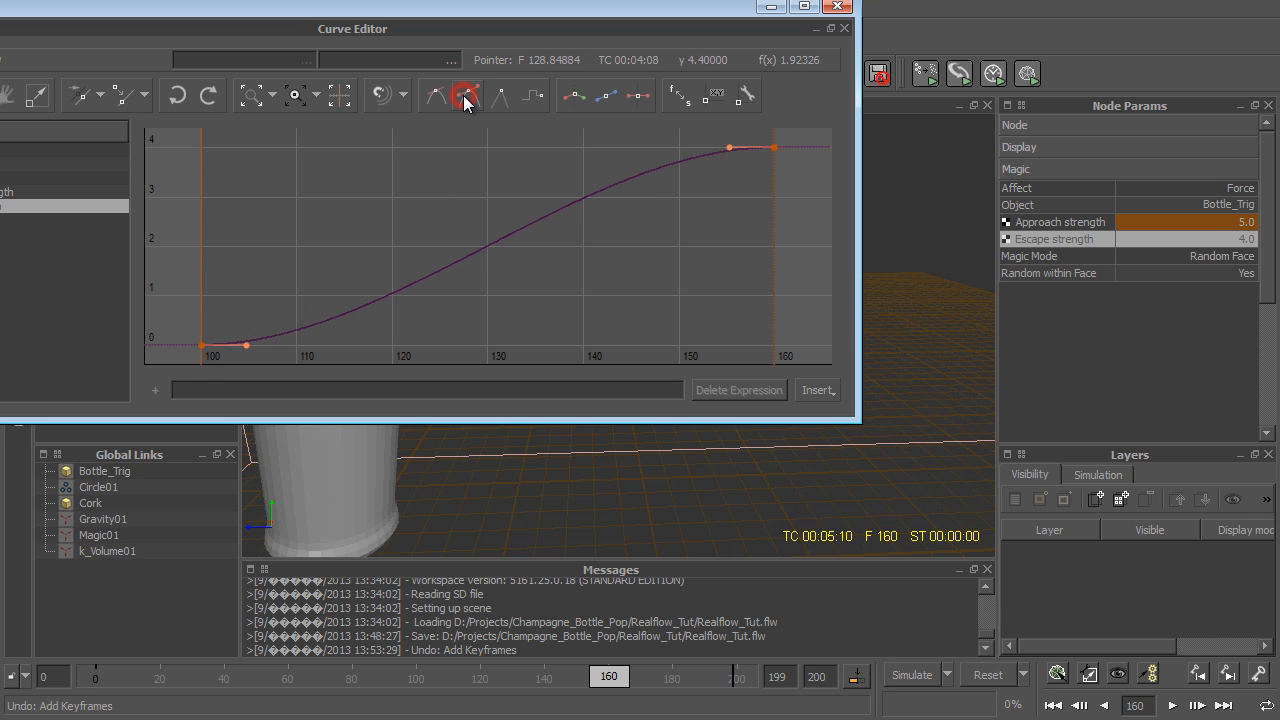
left_click(838, 7)
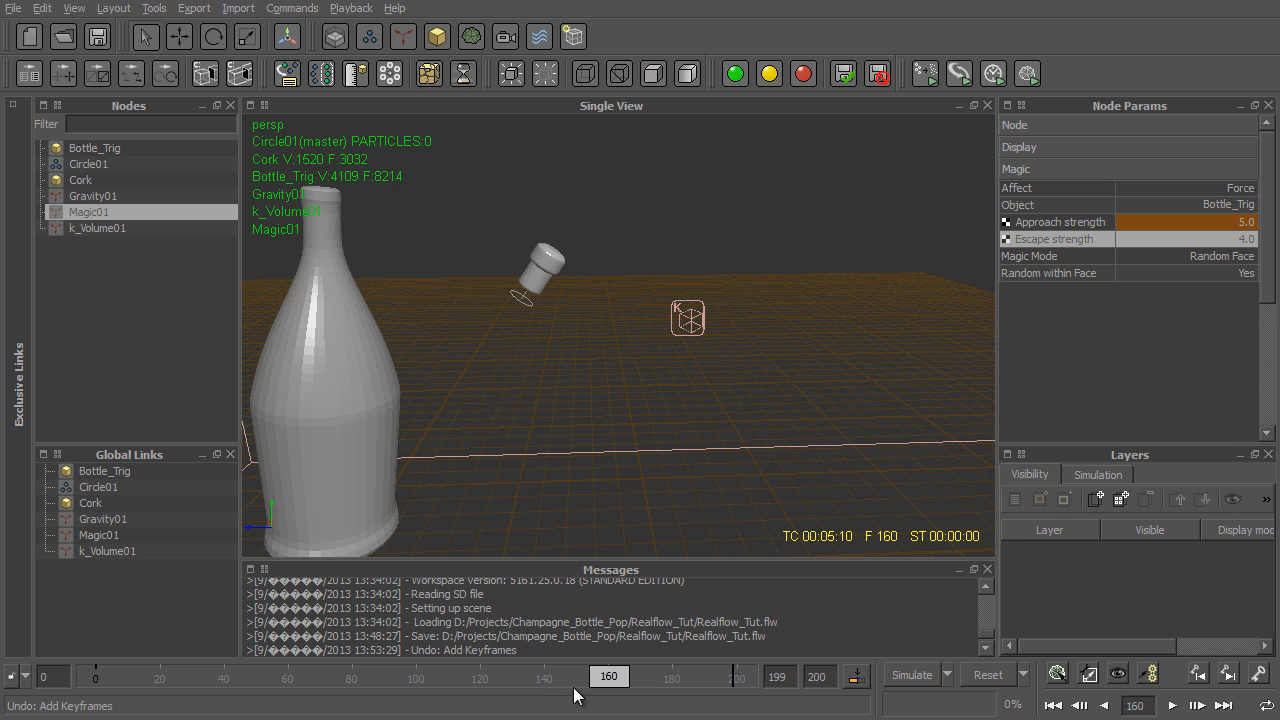
- Return to frame 0, add a k Isolated daemon with an isolated time of 0.2, and save the scene
left_click_drag(686, 693, 75, 680)
left_click(405, 38)
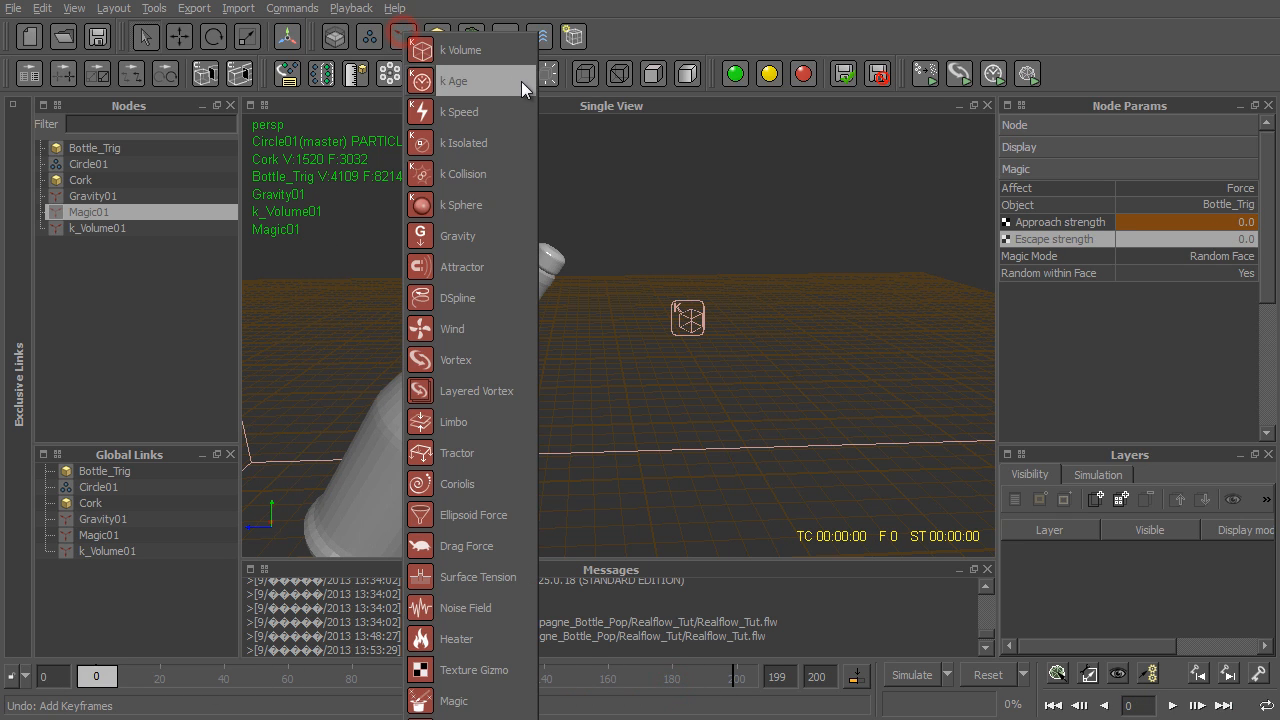
left_click(520, 145)
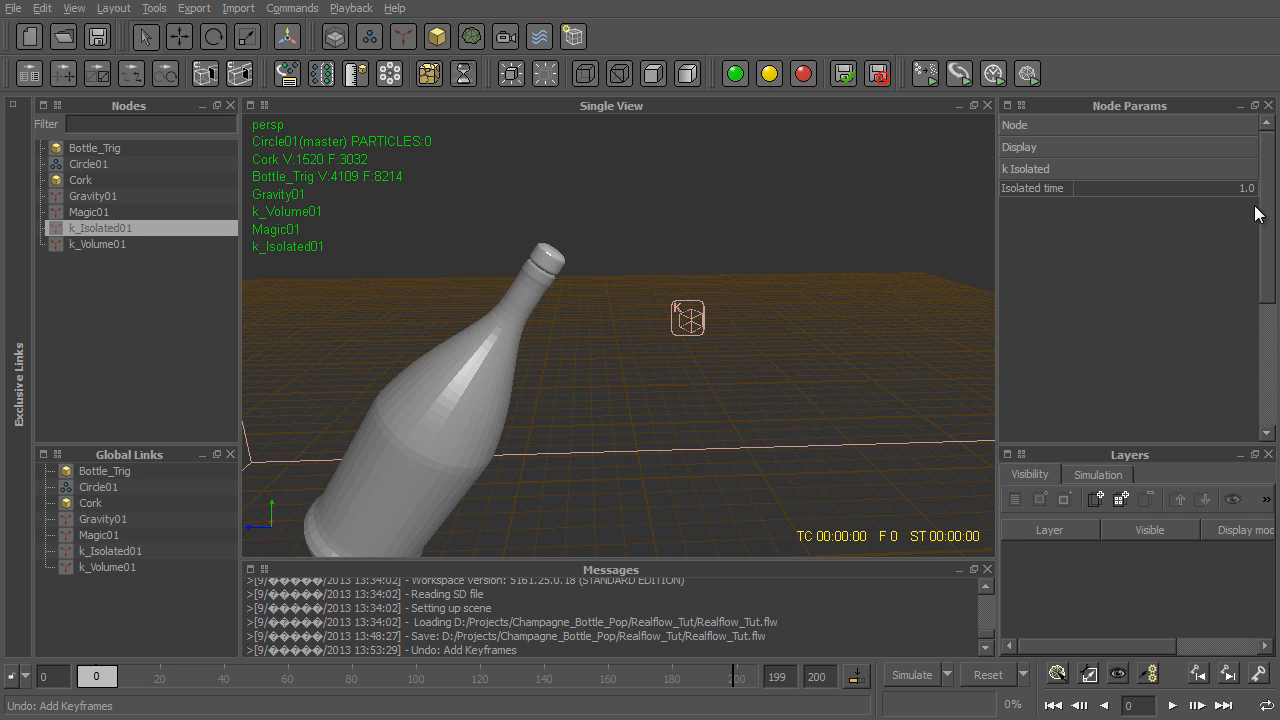
left_click(1218, 194)
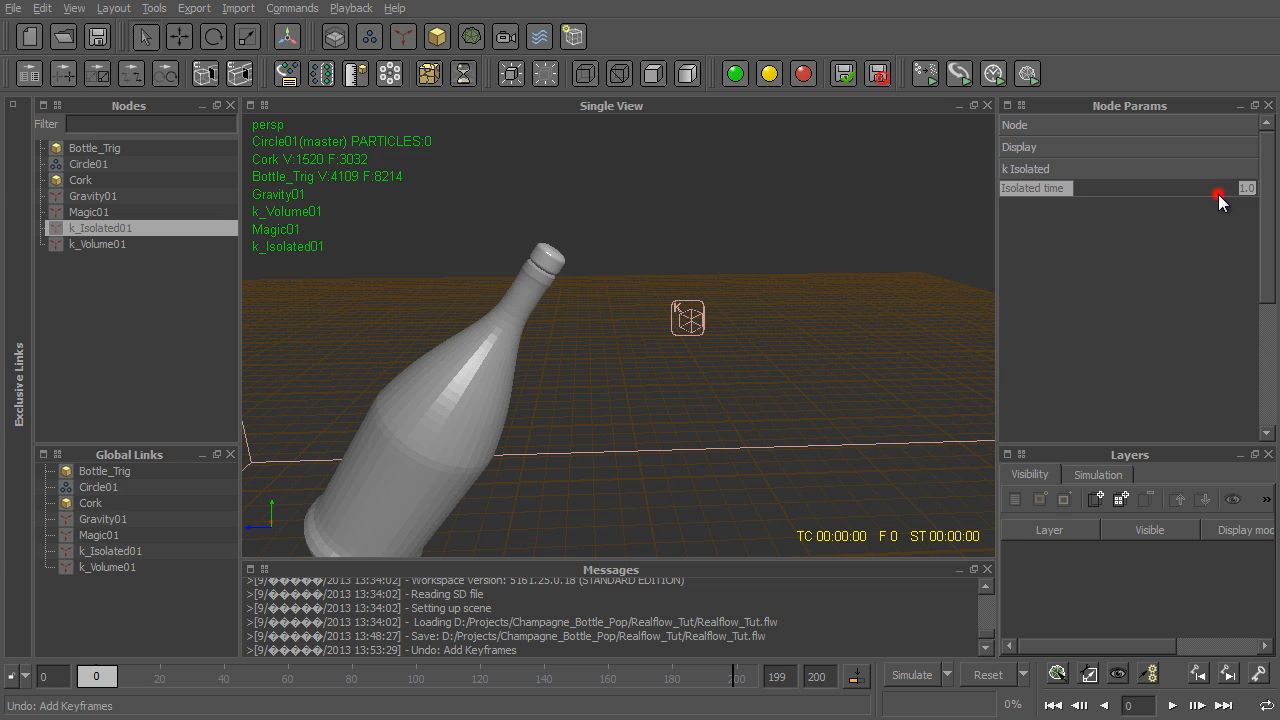
type("0.2")
key("Return")
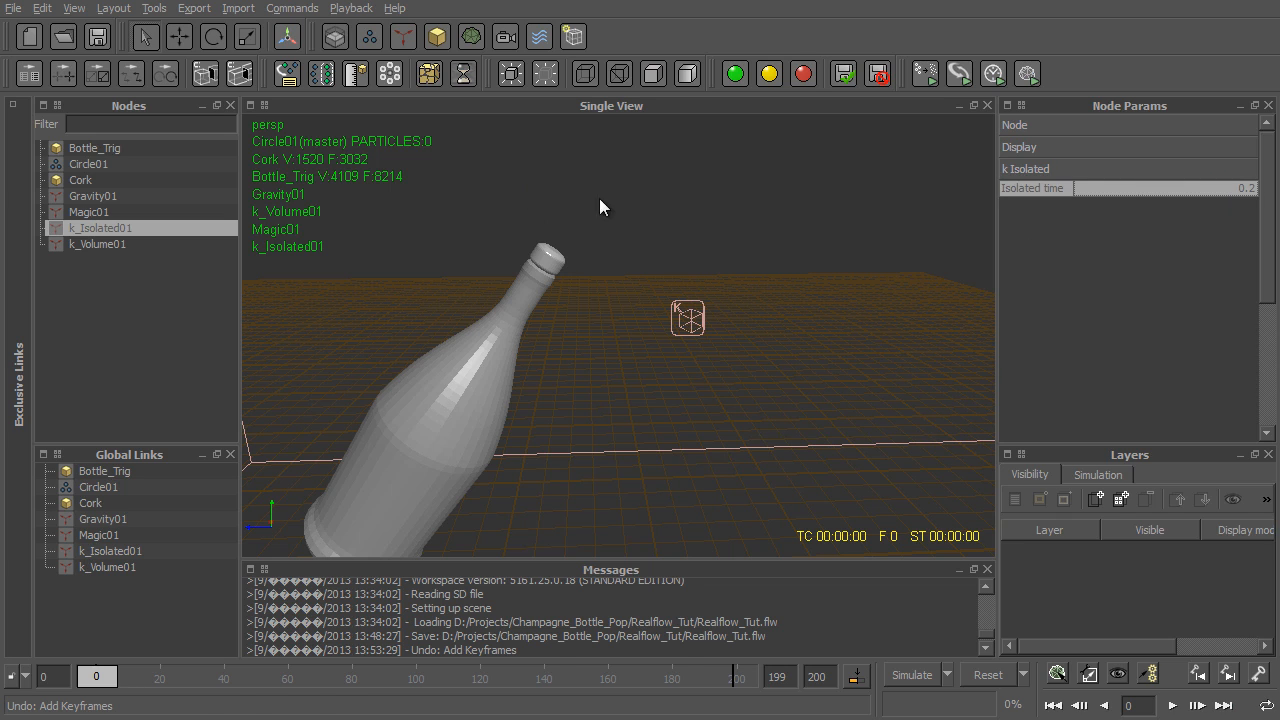
key("ctrl+s")
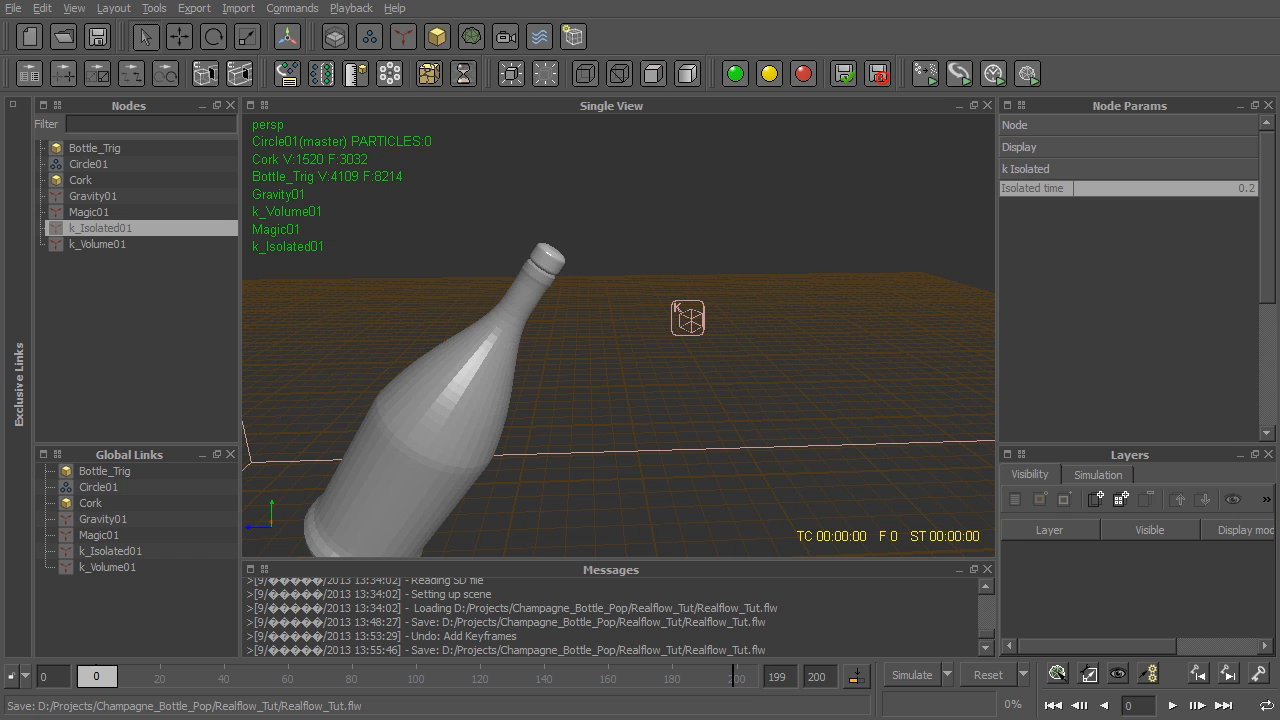
- Select every node from Bottle_Trig to k_Volume01, hide them all, and make them inactive in the simulation
left_click(117, 151)
left_click(129, 241, "shift")
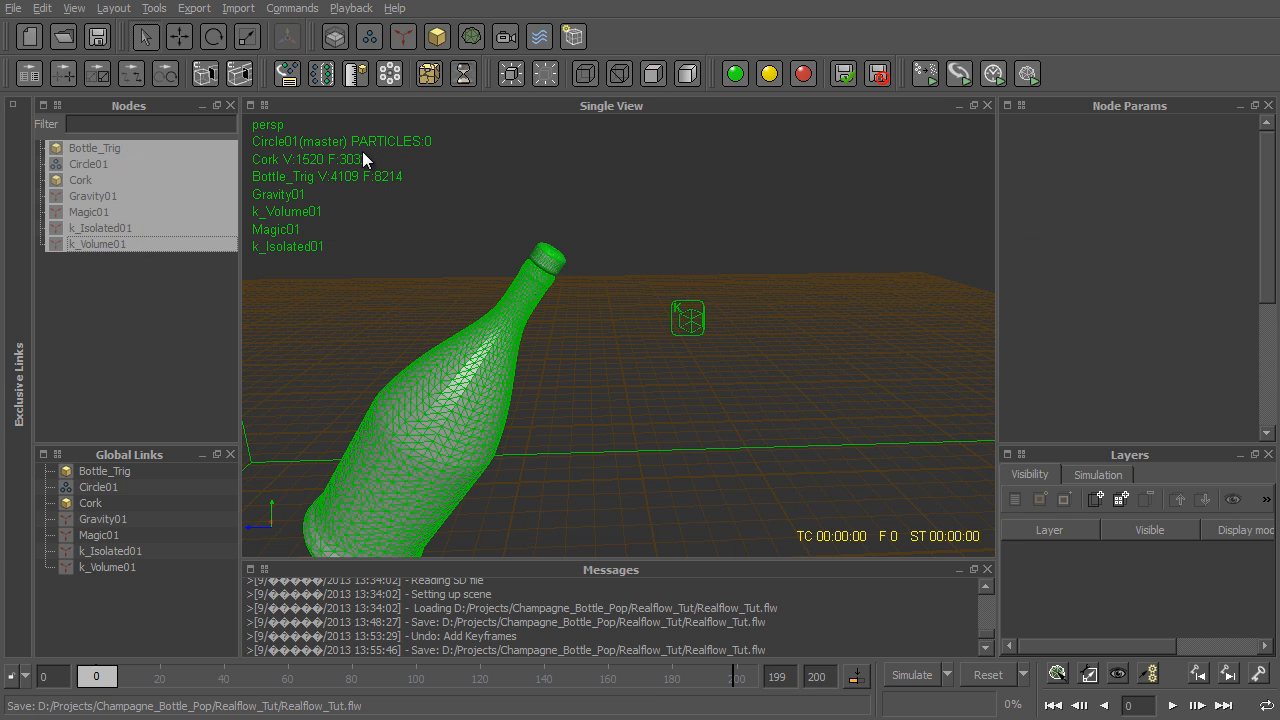
left_click(547, 75)
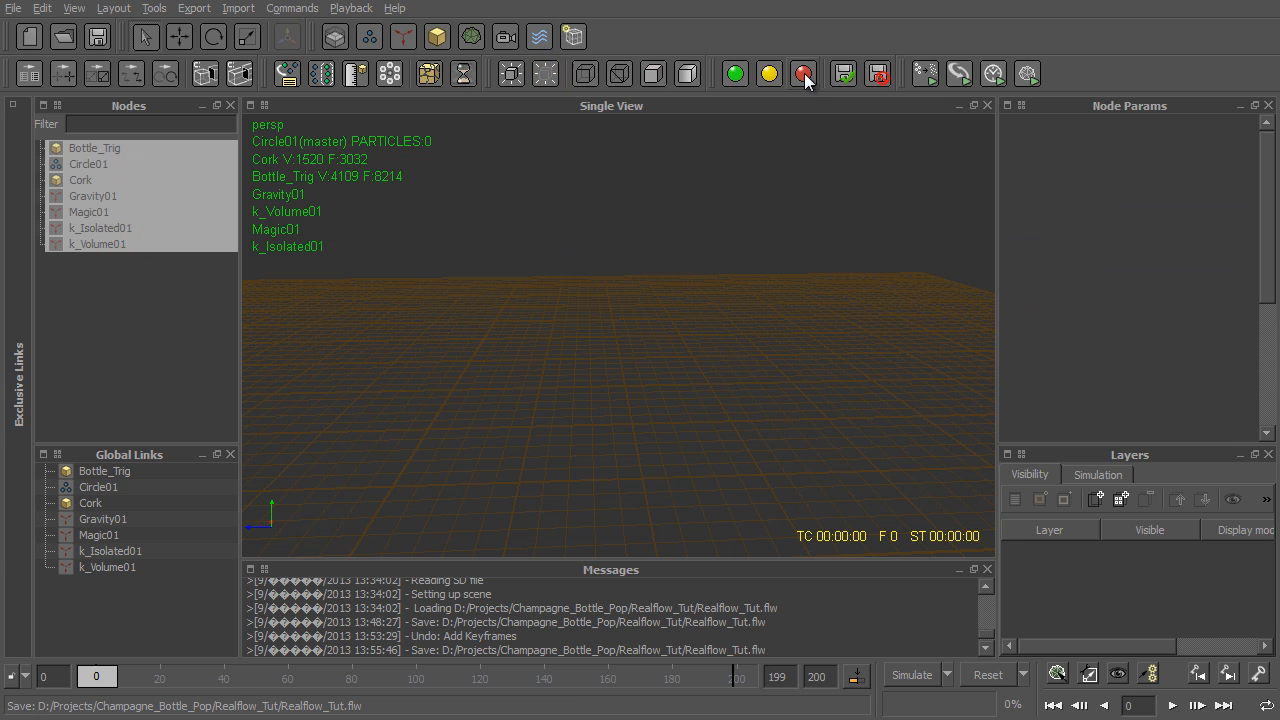
left_click(806, 78)
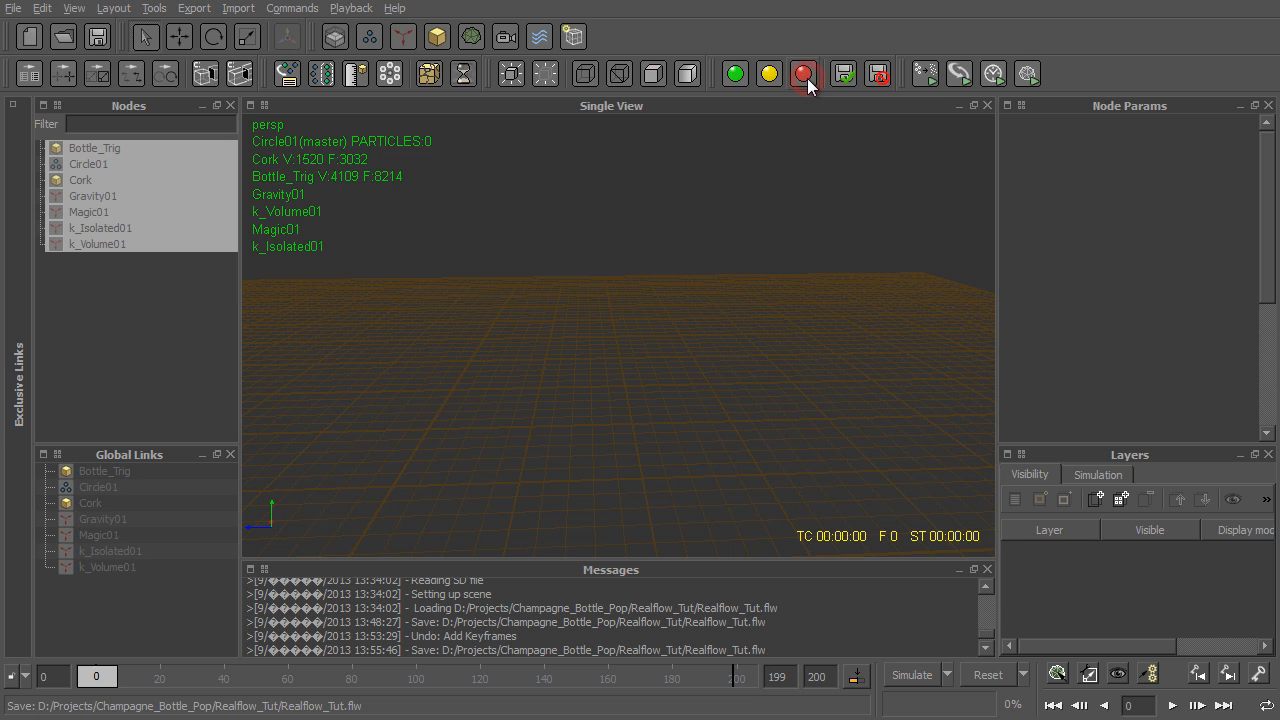
- Add a vase and a sphere to the scene, placing the sphere about 2.5 units above the vase's origin
left_click(107, 296)
left_click(436, 36)
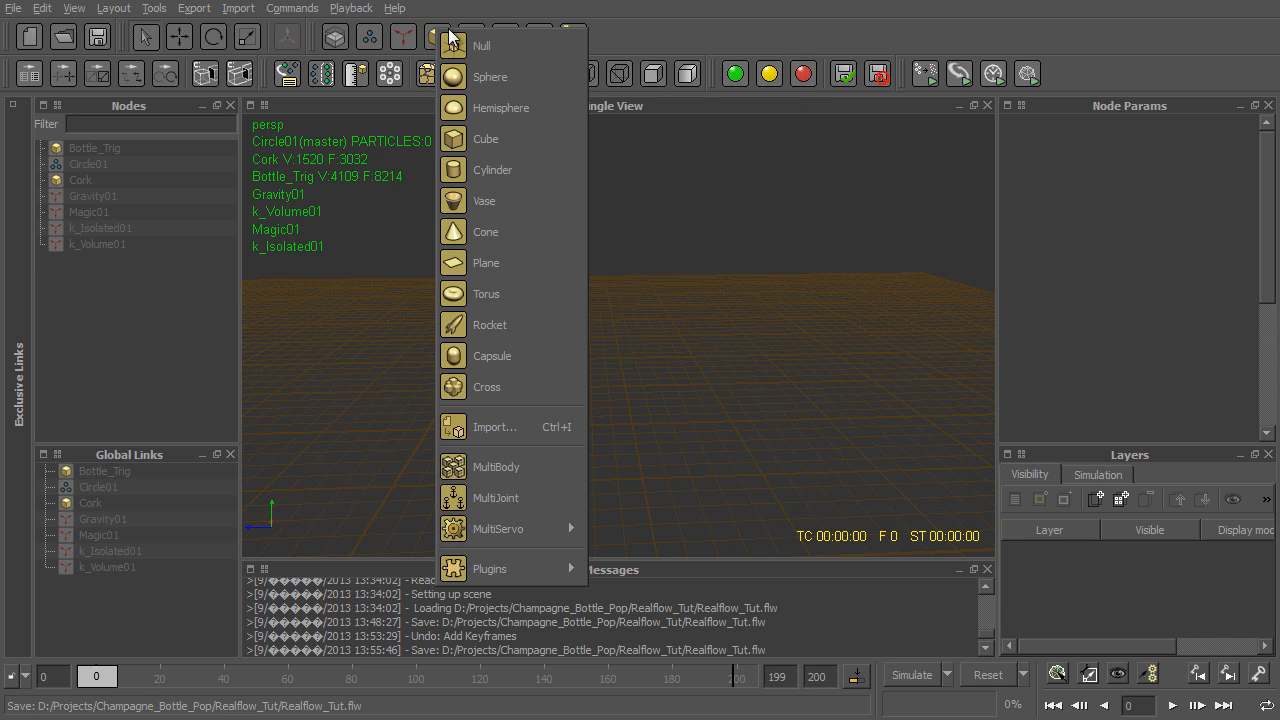
left_click(513, 201)
middle_click_drag(419, 335, 673, 270, "alt")
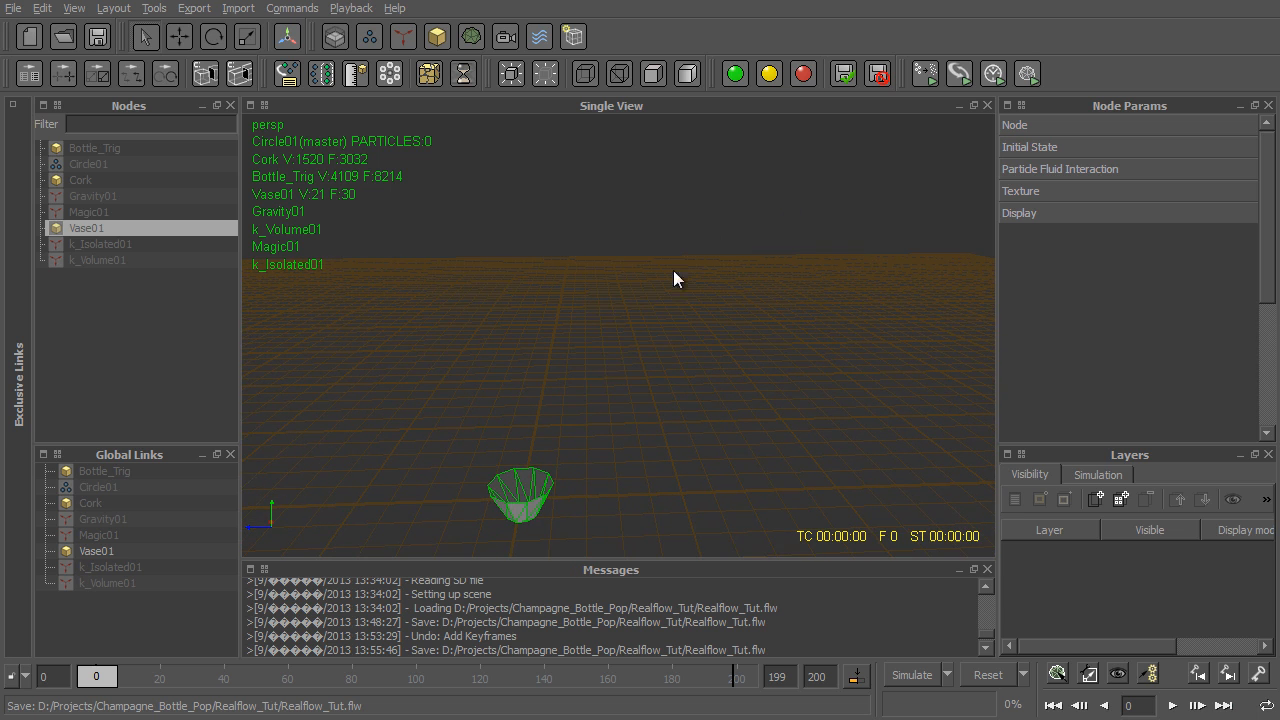
right_click(575, 349)
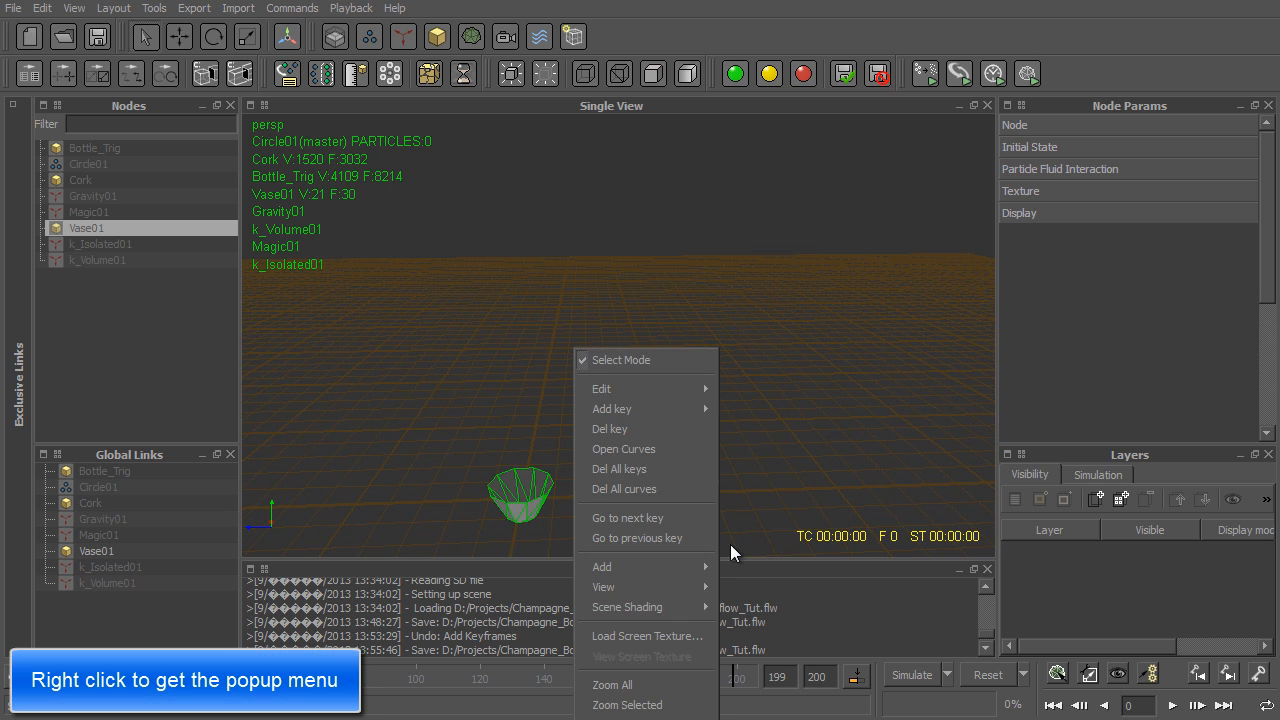
left_click(682, 710)
left_click_drag(686, 429, 692, 461, "alt")
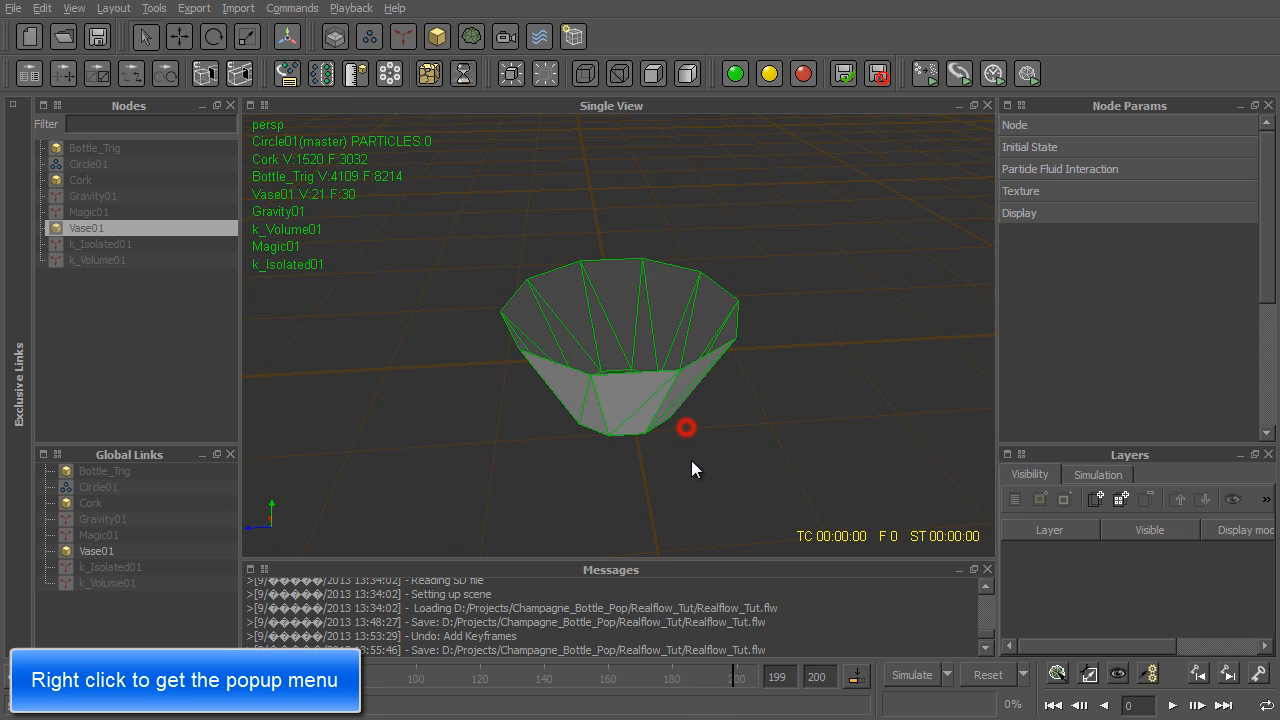
right_click_drag(692, 461, 720, 477, "alt")
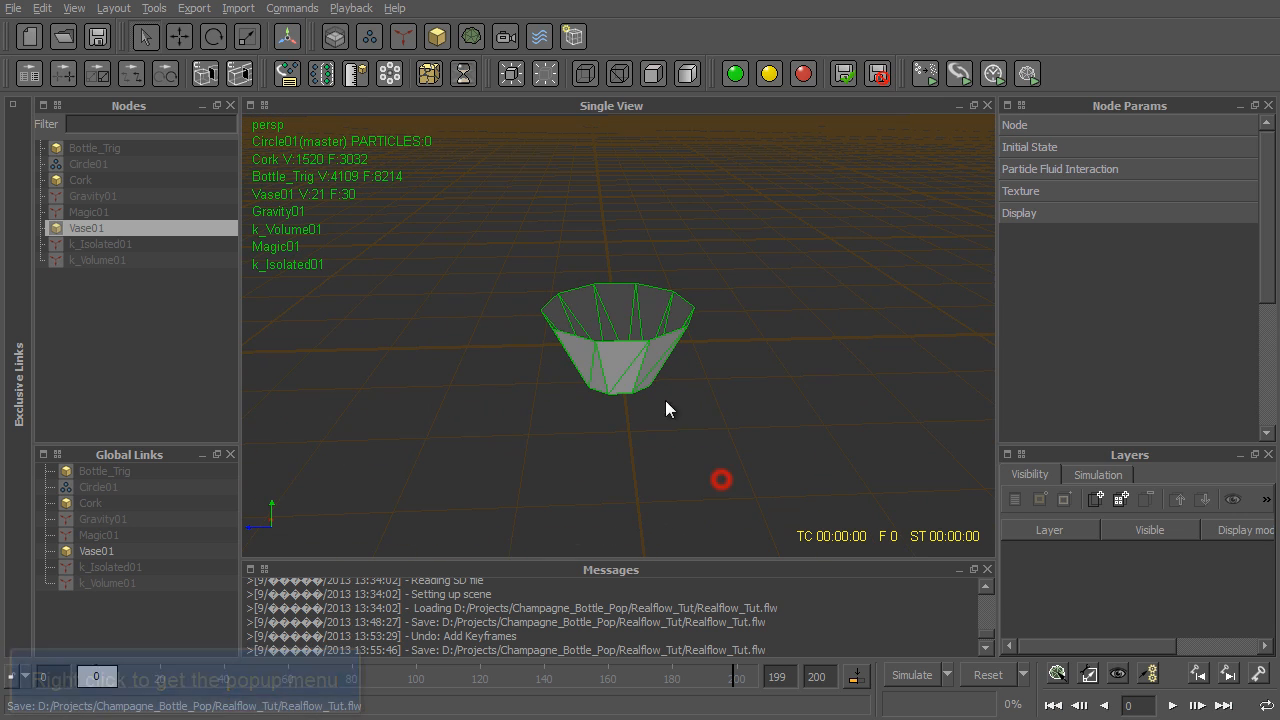
left_click(437, 36)
left_click(507, 88)
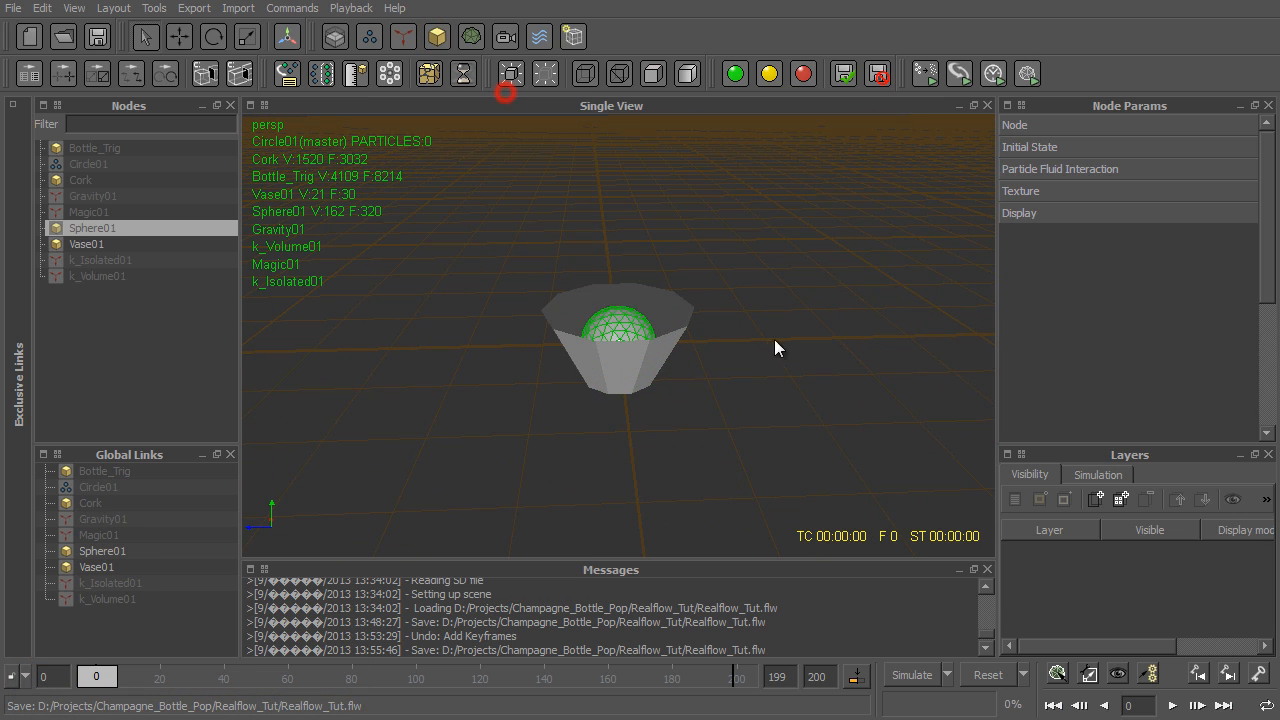
- Set the vase's scale to 2 on all three axes
left_click(639, 386)
key("r")
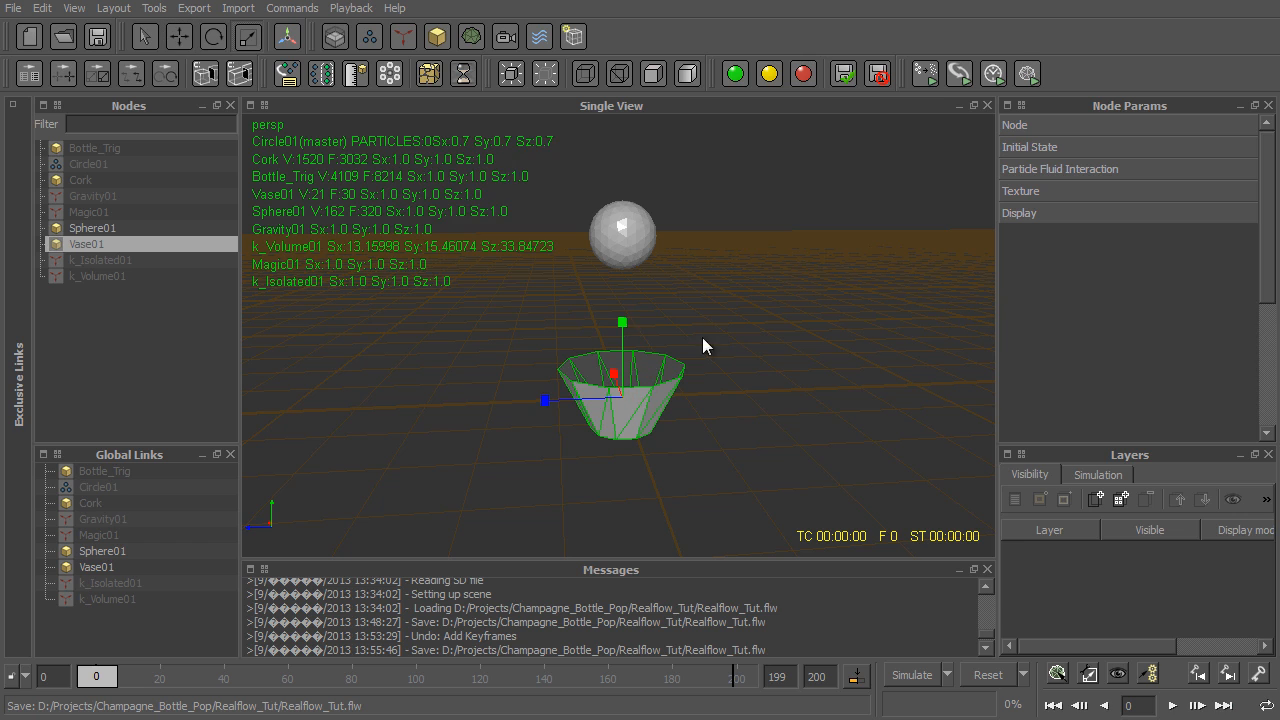
left_click(1029, 130)
left_click(1111, 216)
type("2")
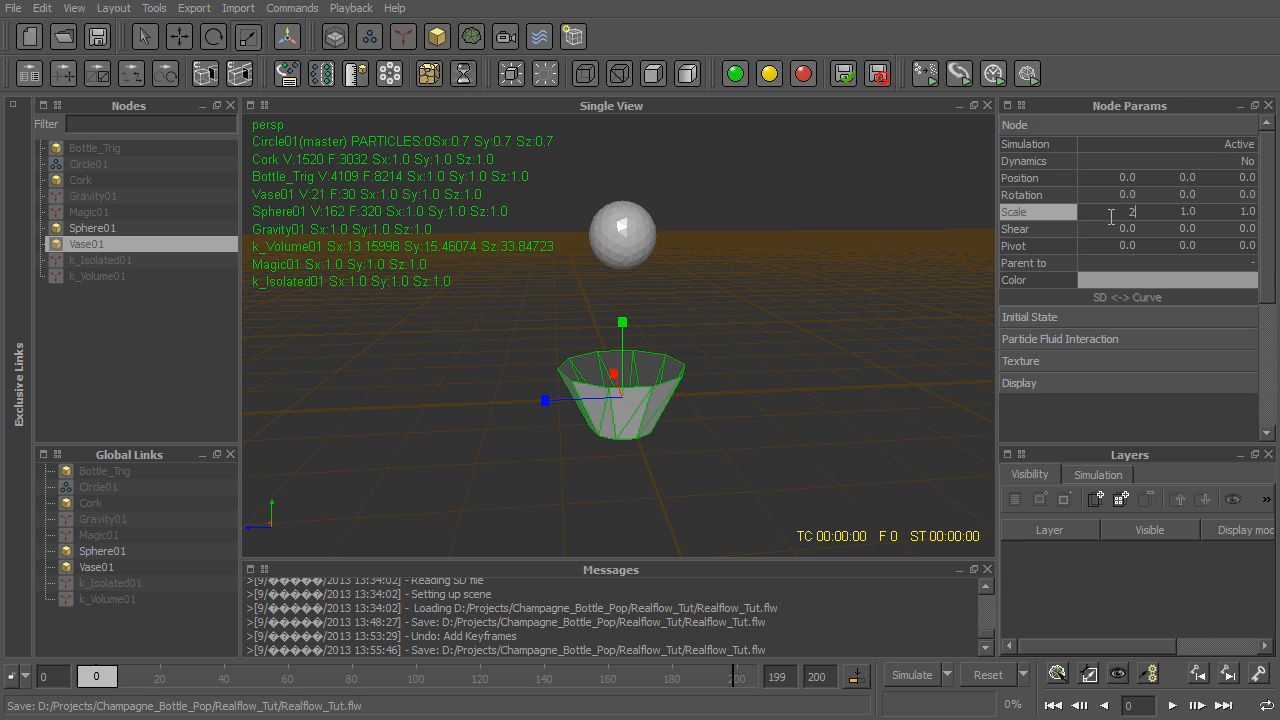
key("Tab")
type("2")
key("Tab")
type("2")
key("Return")
- Set the vase's scale to 1.5 on all three axes
left_click(1125, 212)
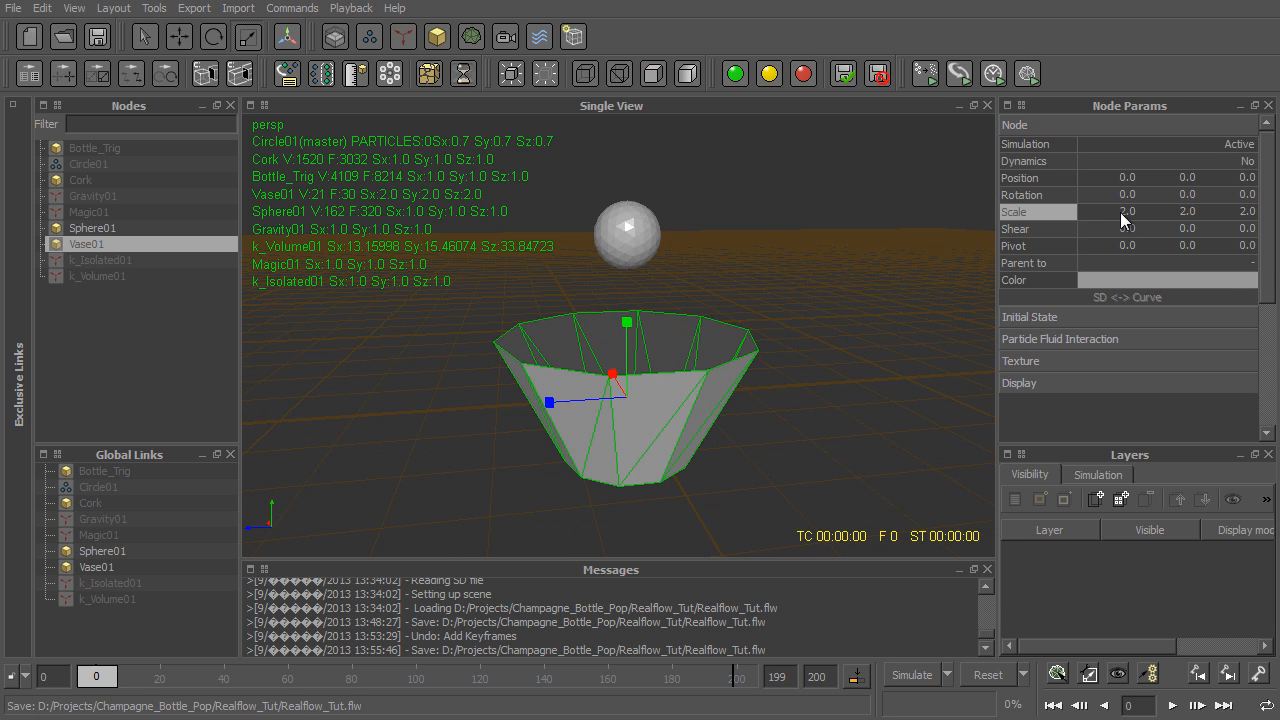
type("1.5")
key("Tab")
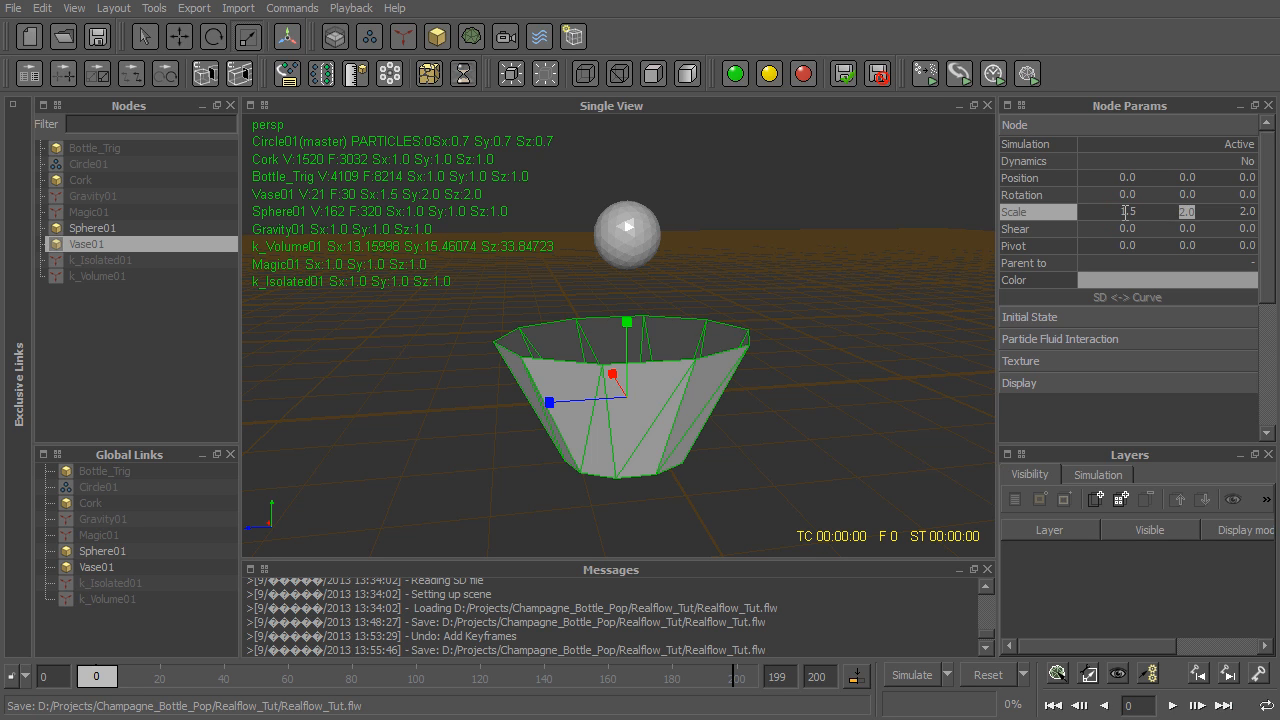
type("1.5")
key("Tab")
type("1.5")
key("Return")
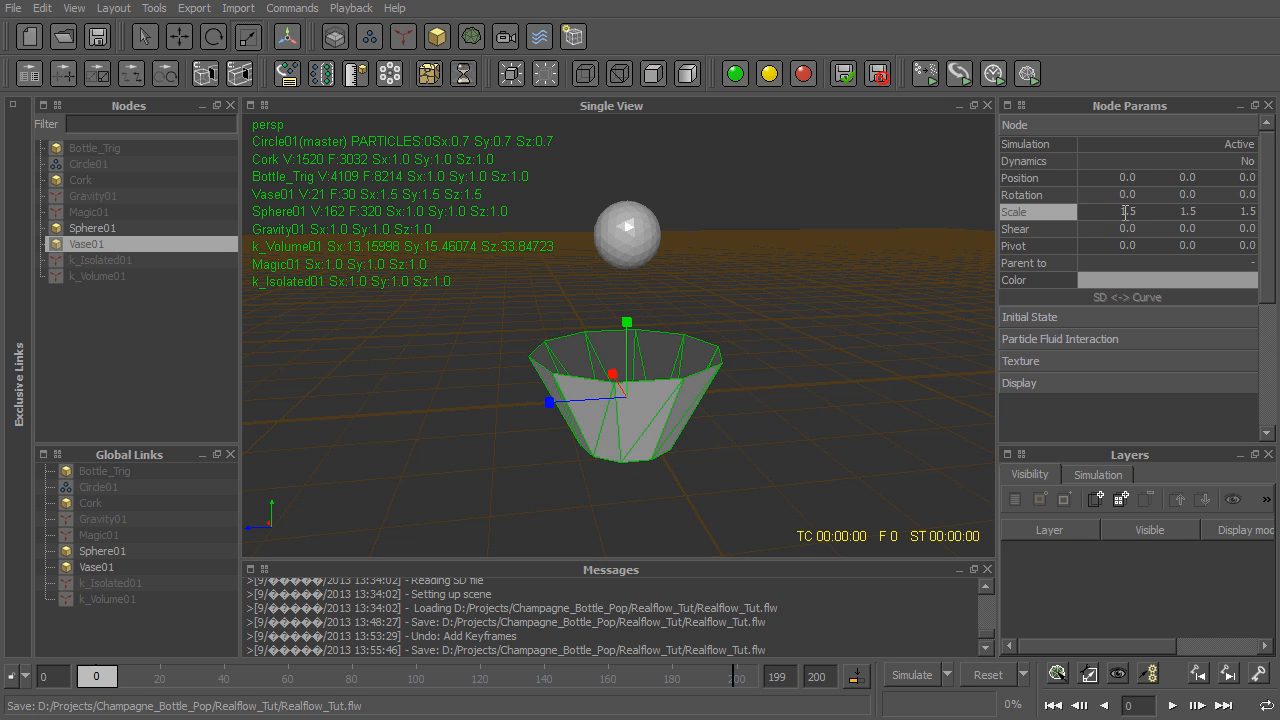
- Move the sphere higher and off the vase's centre, to about 3.25 in Y and -0.51 in Z
left_click(620, 238)
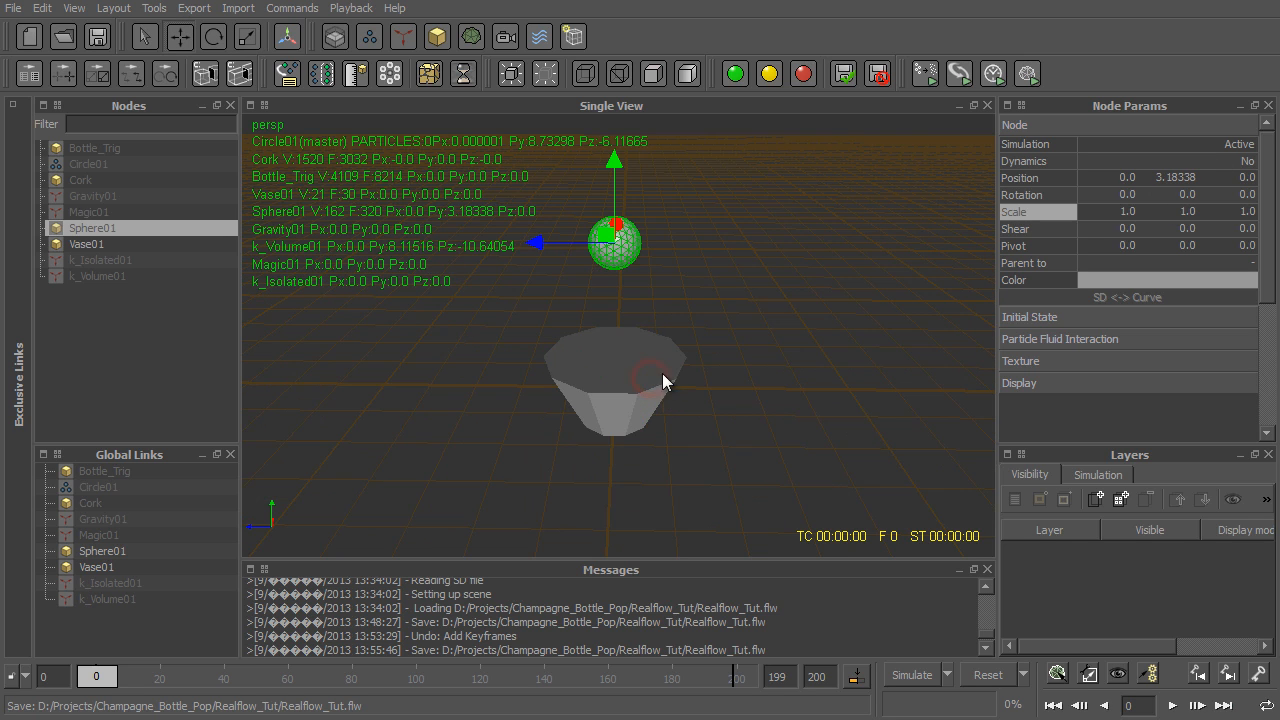
scroll(672, 362, "down", 5)
middle_click_drag(672, 362, 383, 443, "alt")
scroll(635, 325, "up", 4)
scroll(635, 325, "up", 3)
left_click_drag(383, 443, 468, 424, "alt")
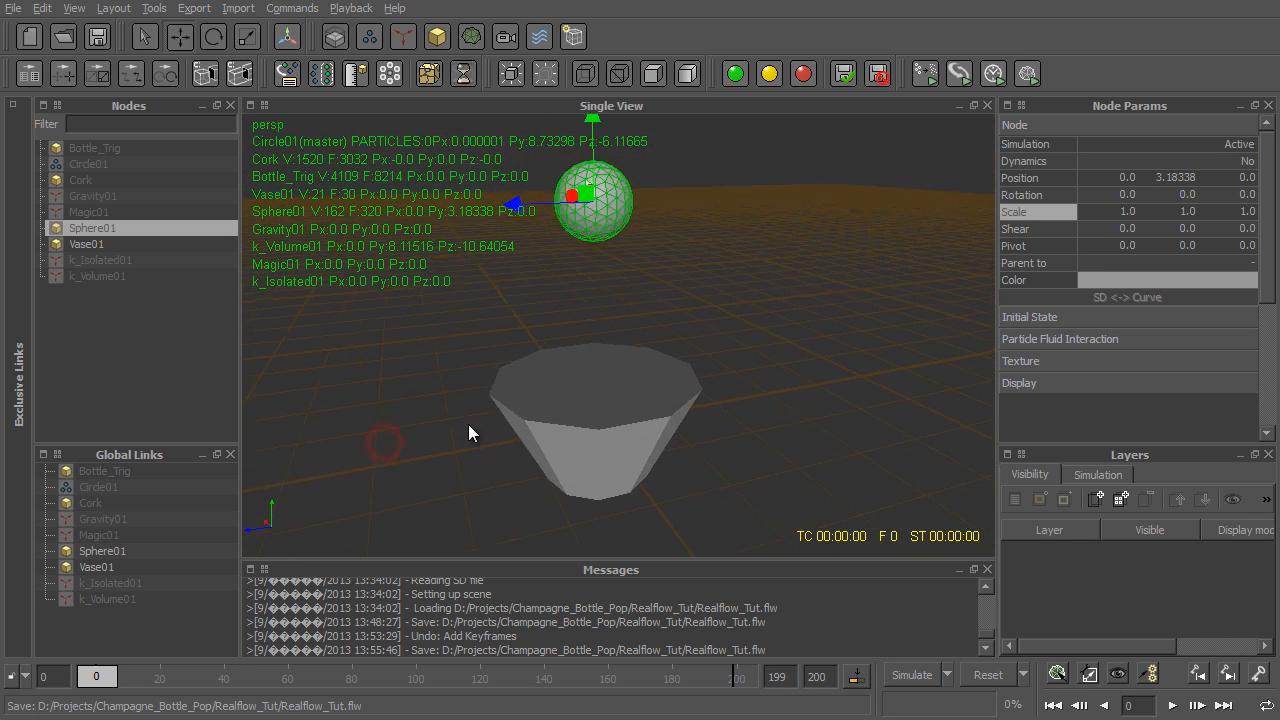
middle_click_drag(468, 424, 465, 428, "alt")
left_click_drag(475, 254, 625, 320, "alt")
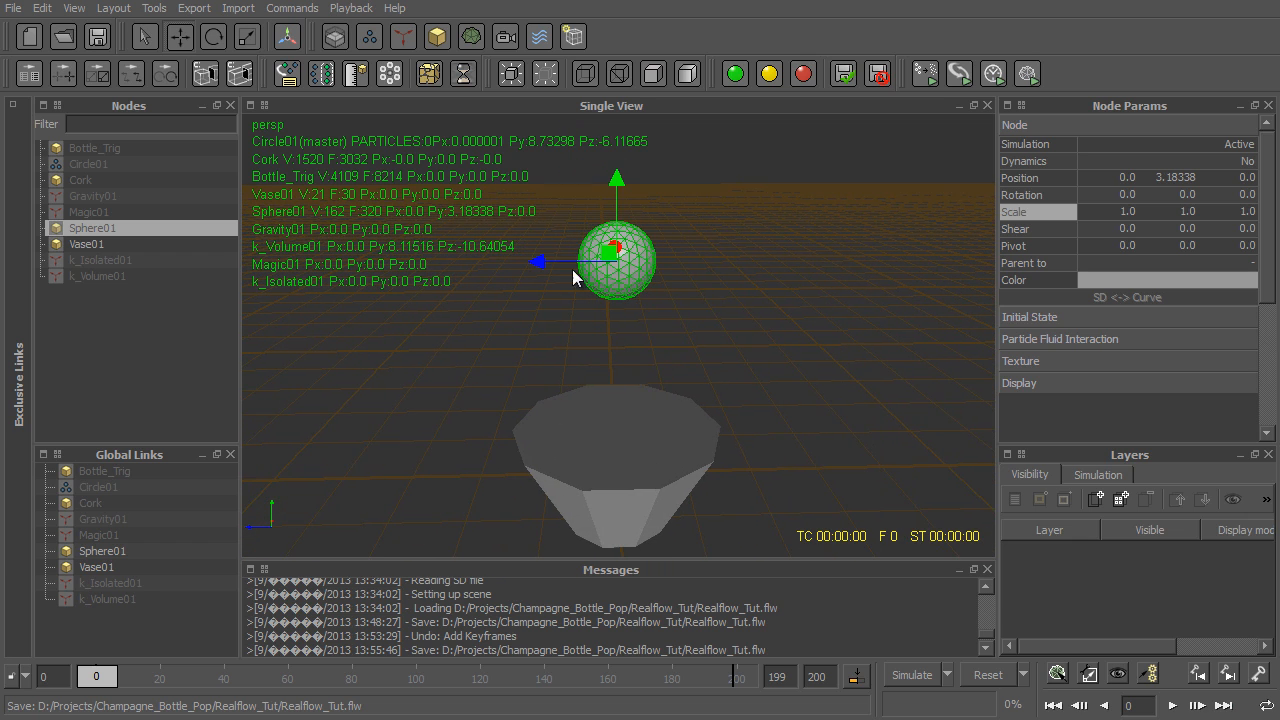
left_click_drag(545, 263, 578, 274)
- Add a Fill Object emitter, assign Sphere01 as its object, and set Fill Volume to Yes
key("3")
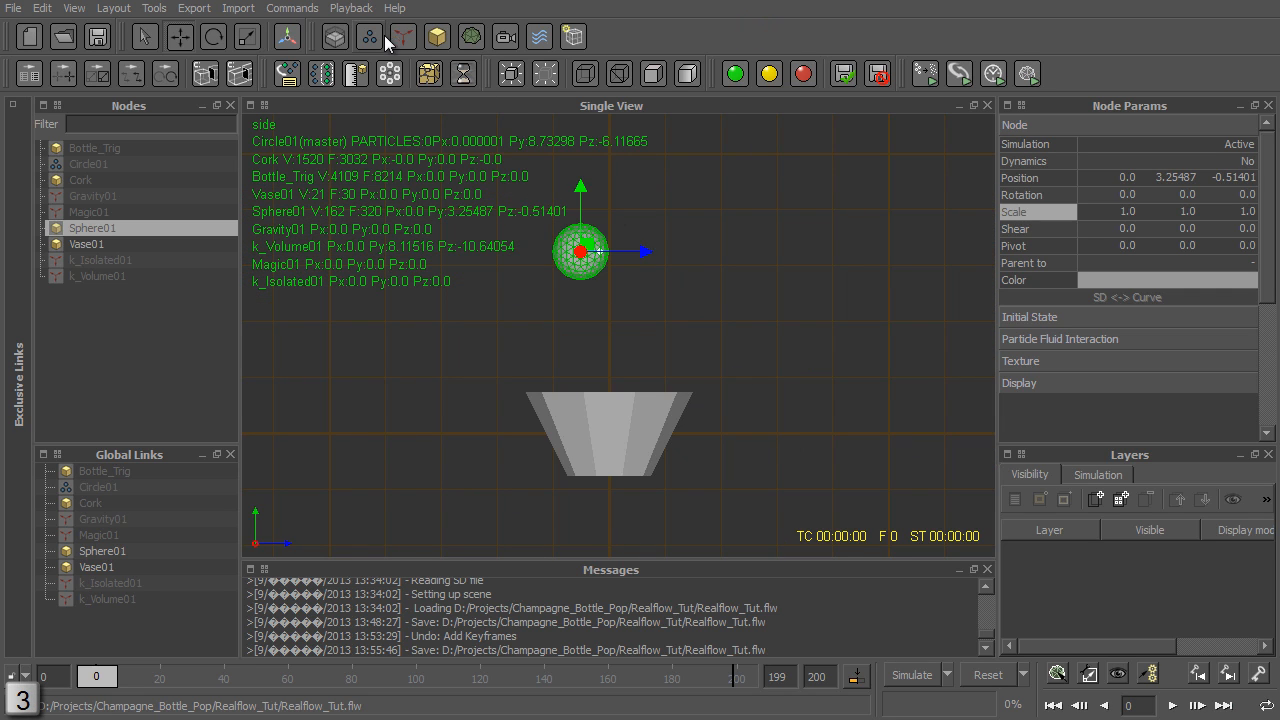
left_click(382, 36)
left_click(478, 331)
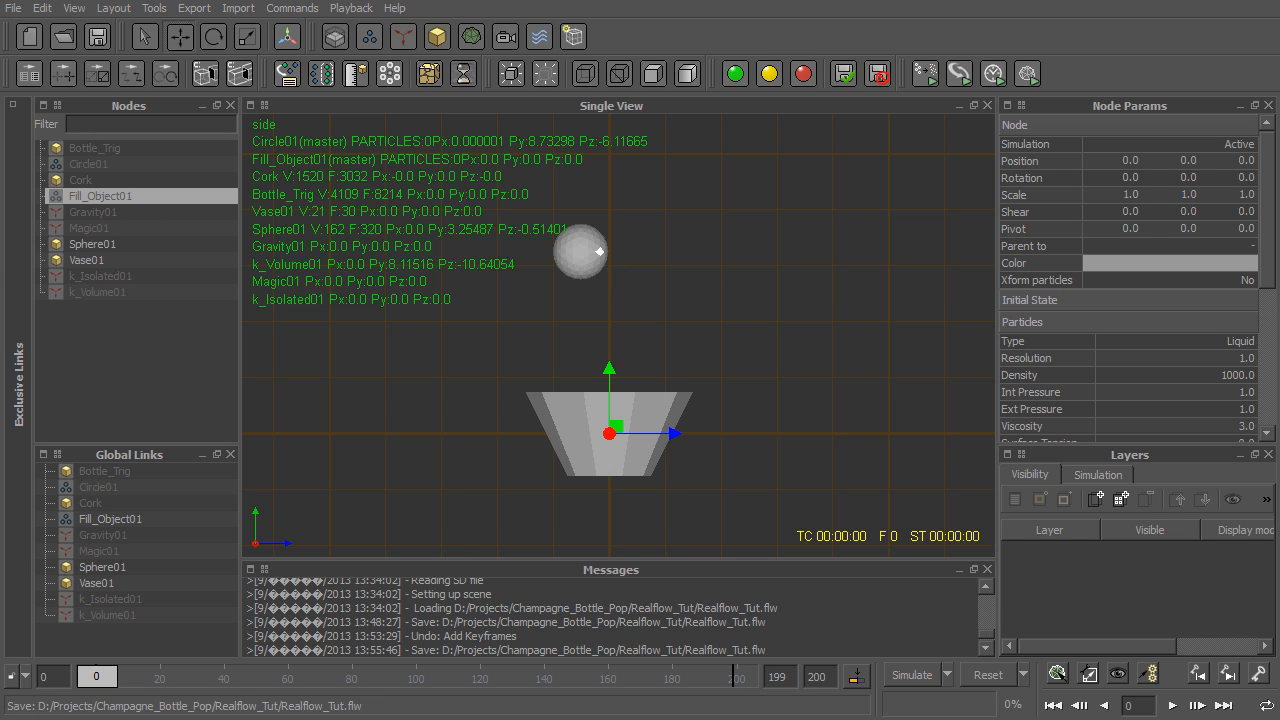
left_click_drag(1267, 273, 1267, 397)
left_click(1201, 323)
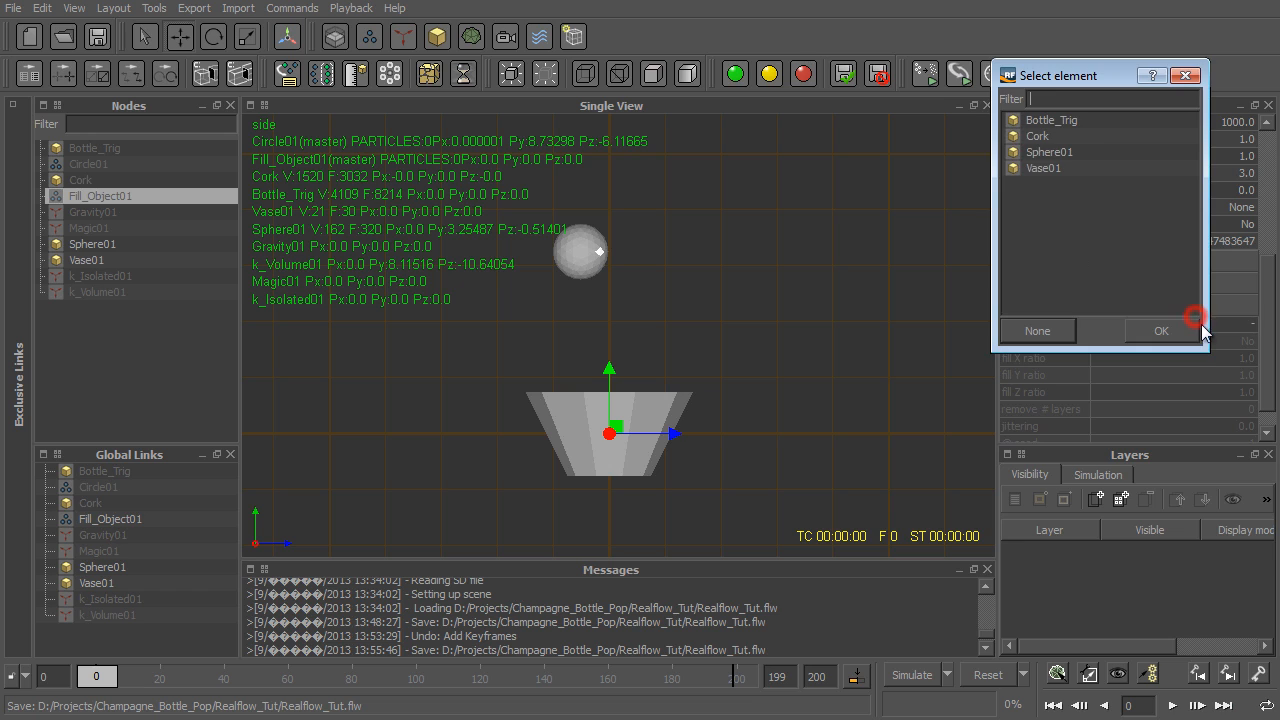
left_click(1087, 152)
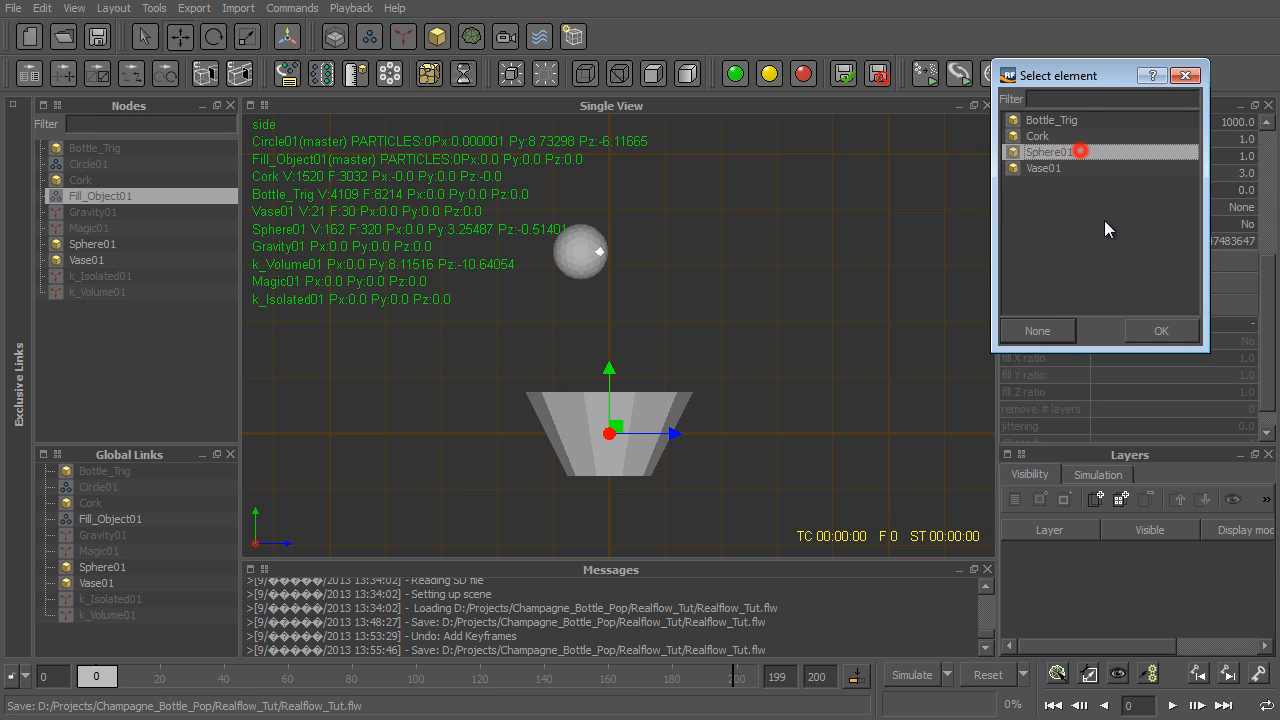
left_click(1161, 331)
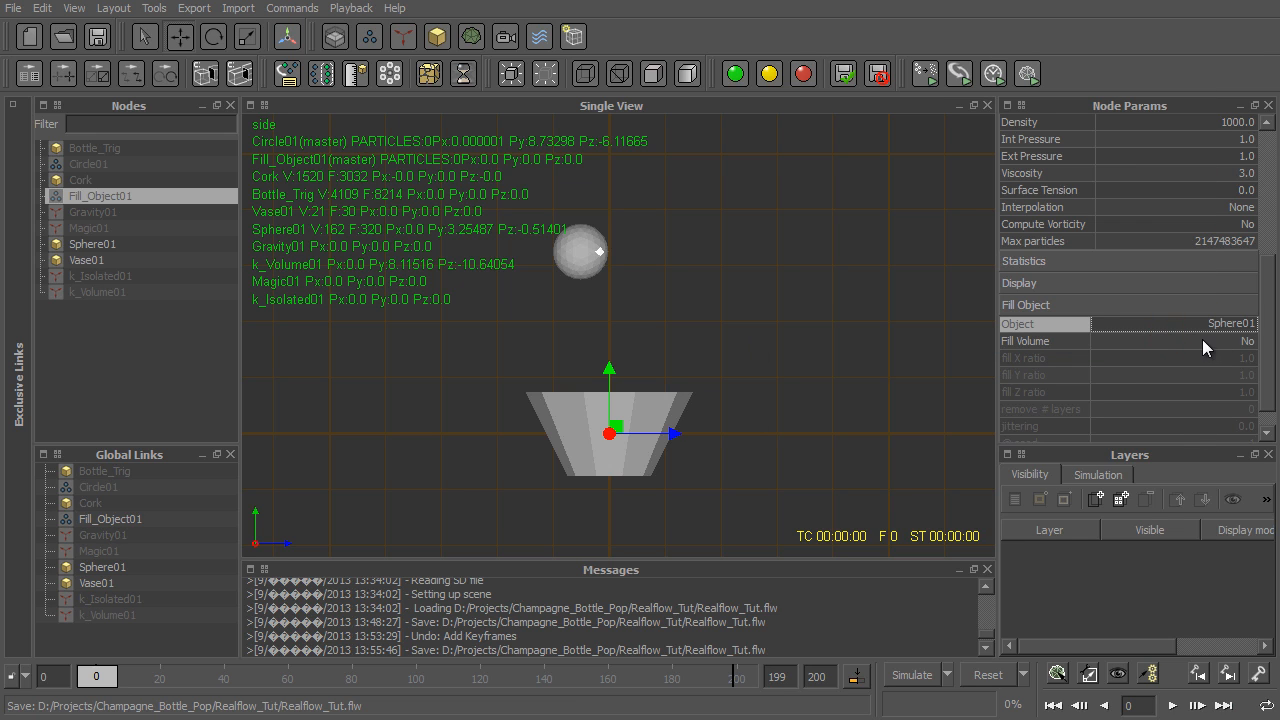
left_click(1202, 341)
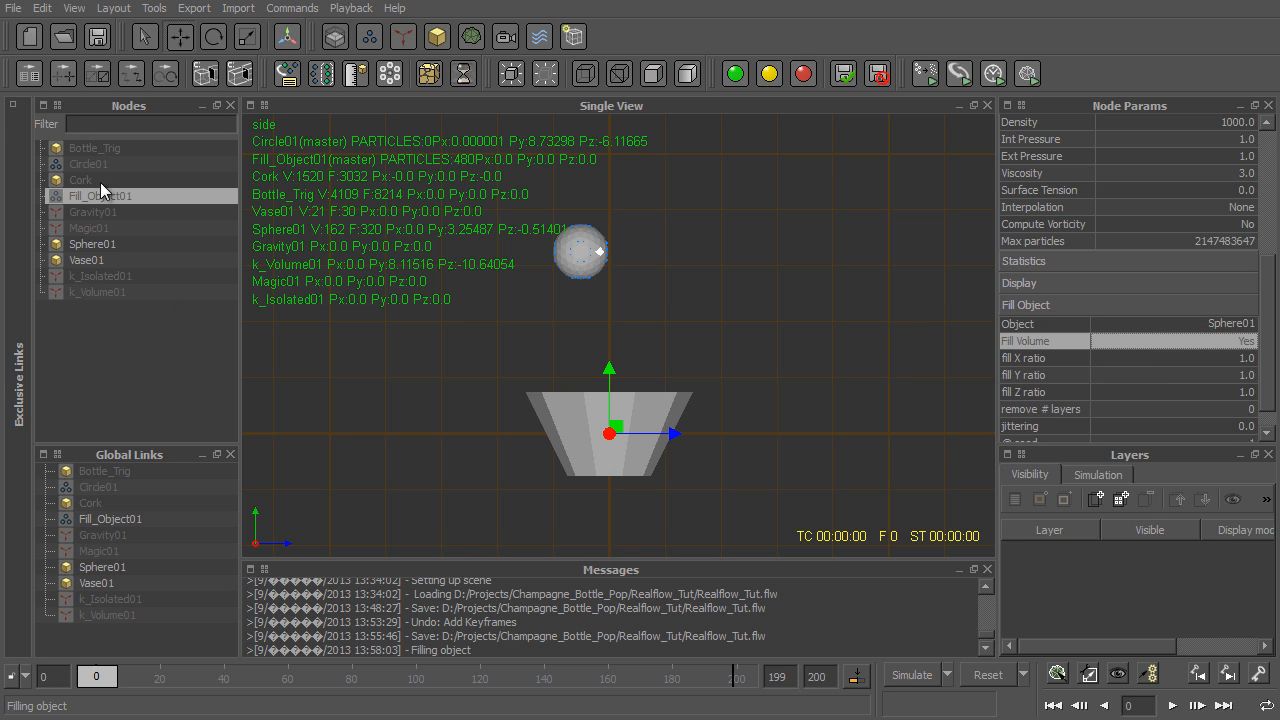
- Make Sphere01 inactive in the simulation and hide it, and return to the perspective view with the fluid emitter selected
left_click(84, 245)
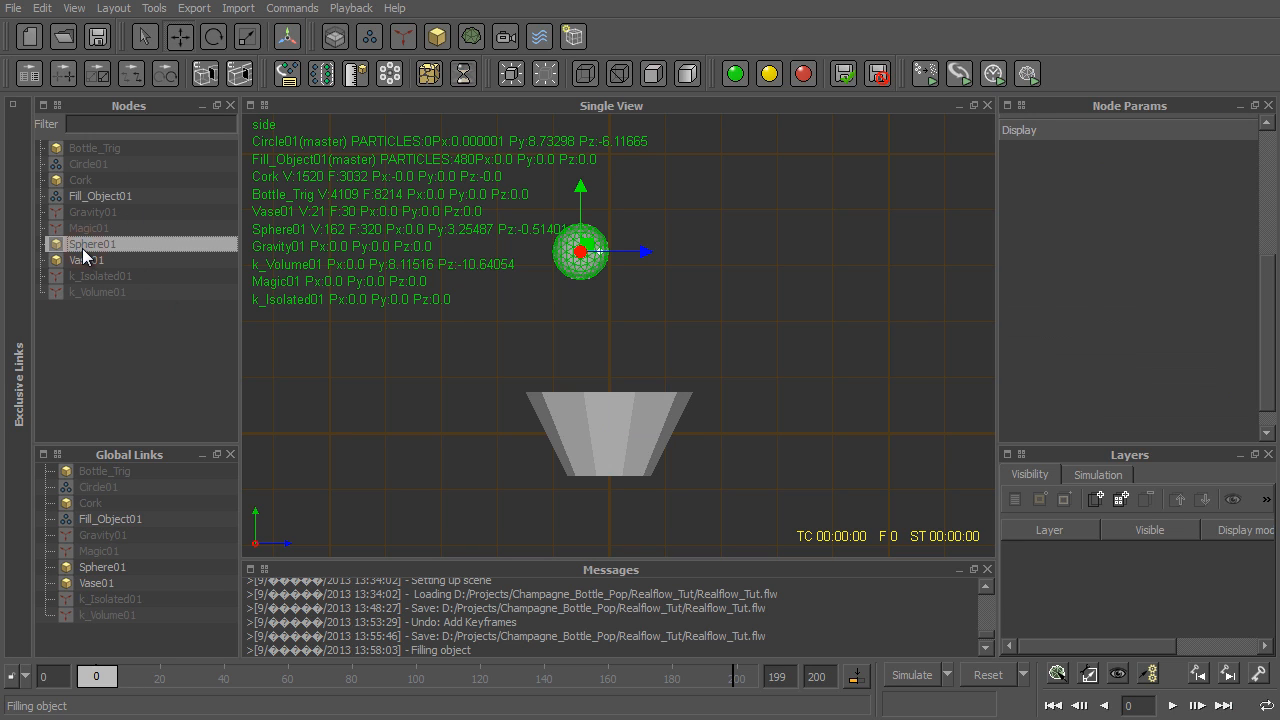
left_click(803, 73)
left_click(543, 81)
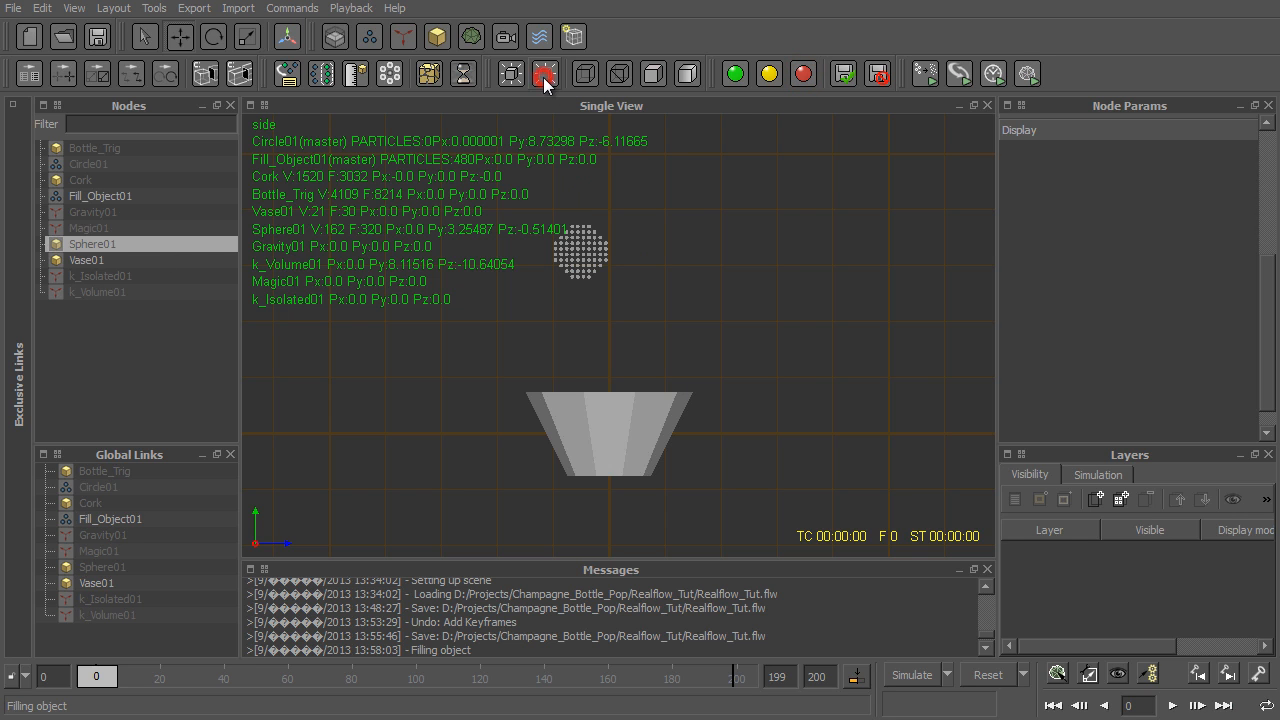
left_click(597, 262)
key("4")
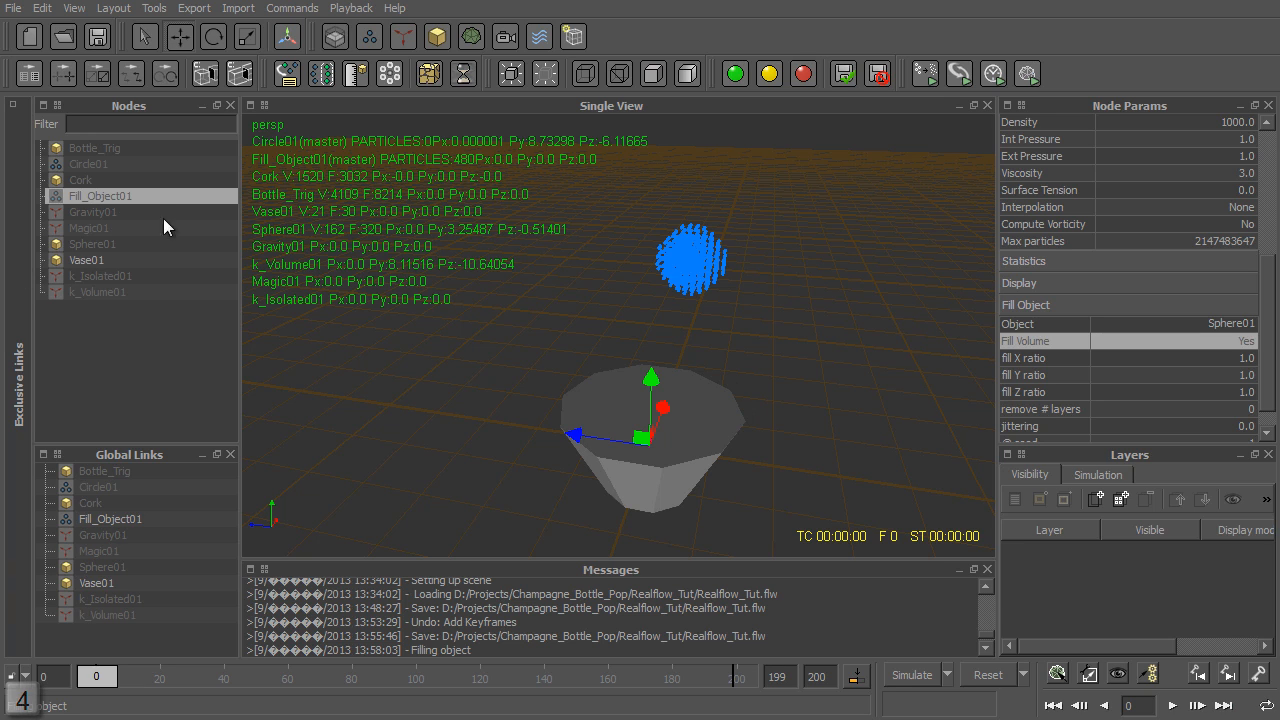
- Unhide the Gravity01 daemon and make it active in the simulation
left_click(88, 210)
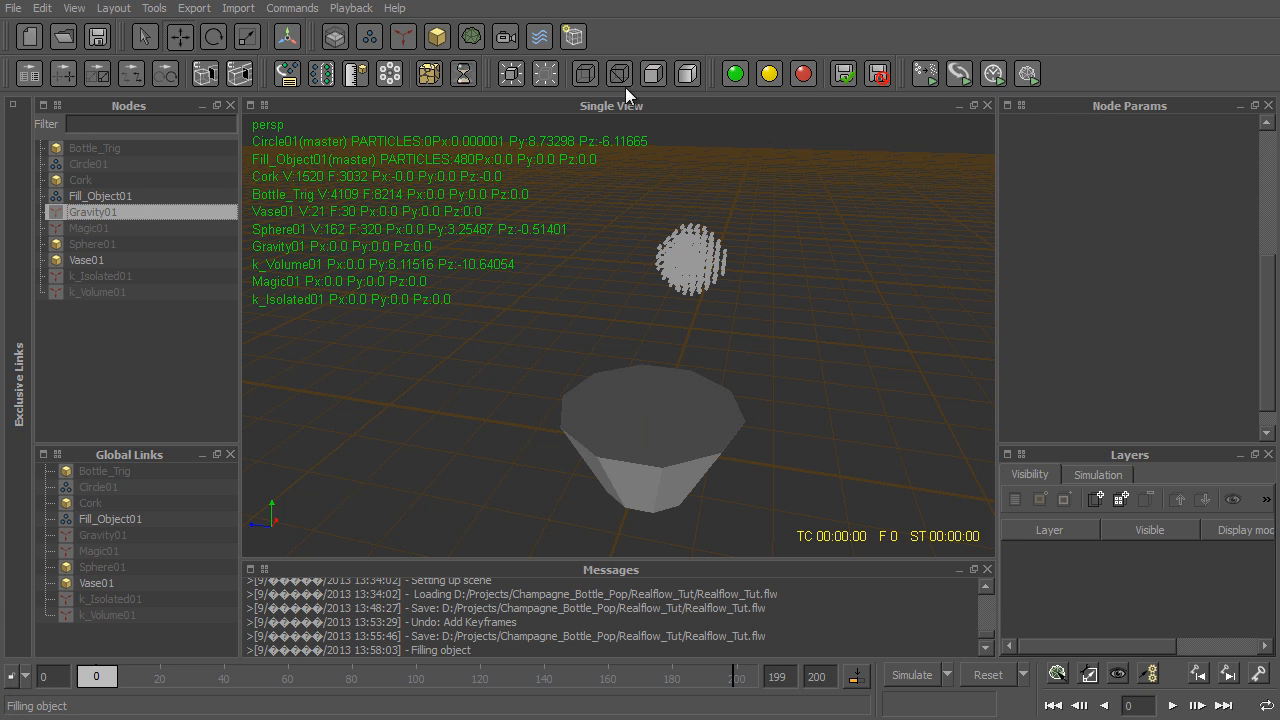
left_click(514, 77)
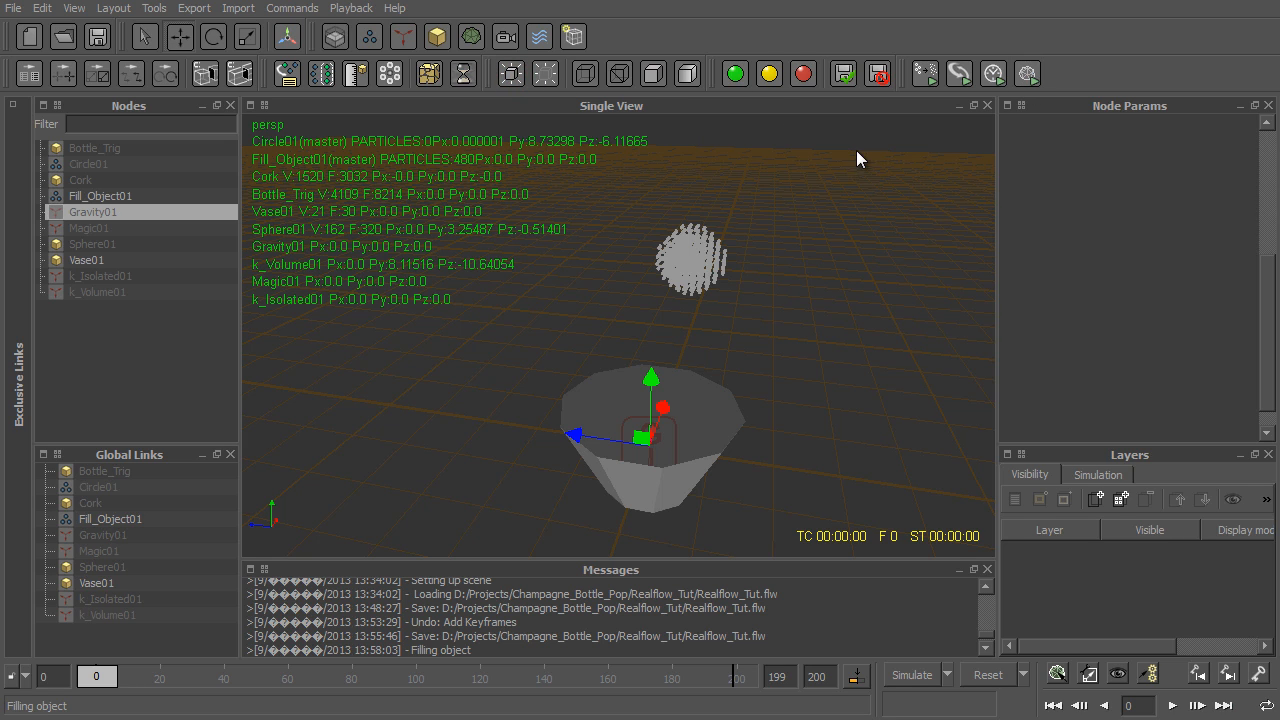
left_click(733, 75)
left_click_drag(789, 518, 731, 490, "alt")
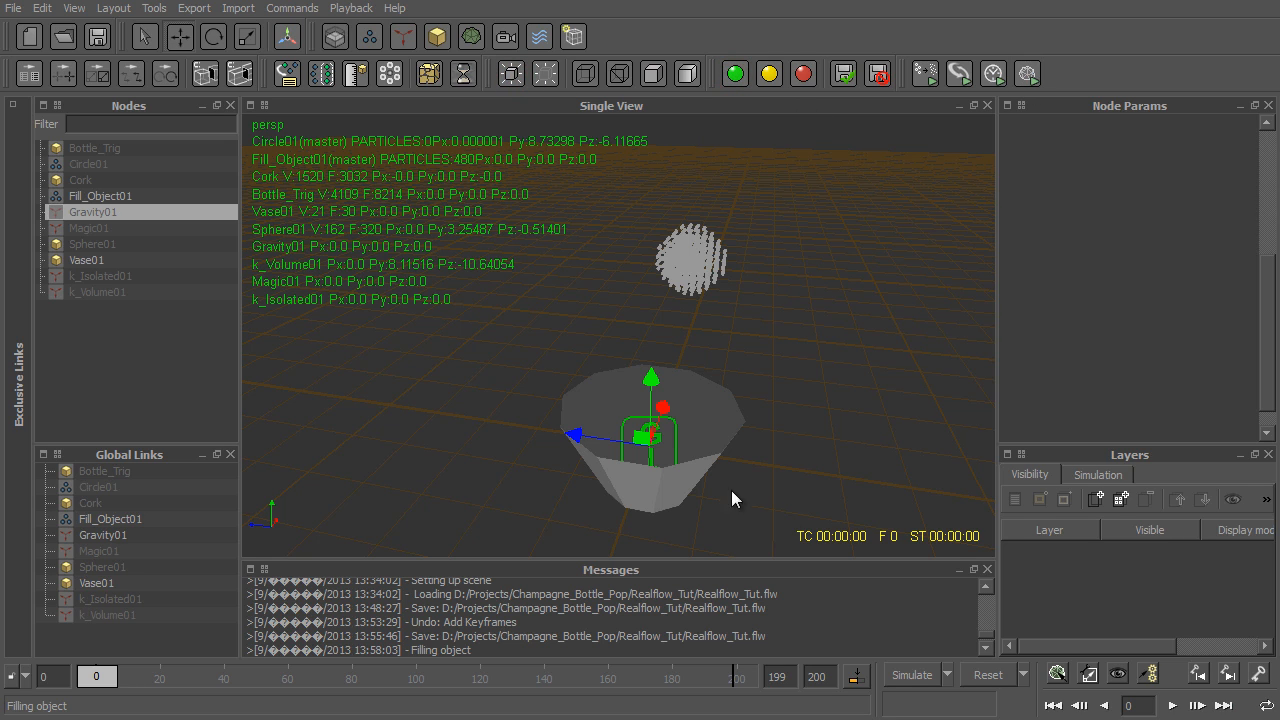
- Run a test simulation of the liquid dropping into the vase, stop it at frame 100, and reset to frame 0
left_click(908, 676)
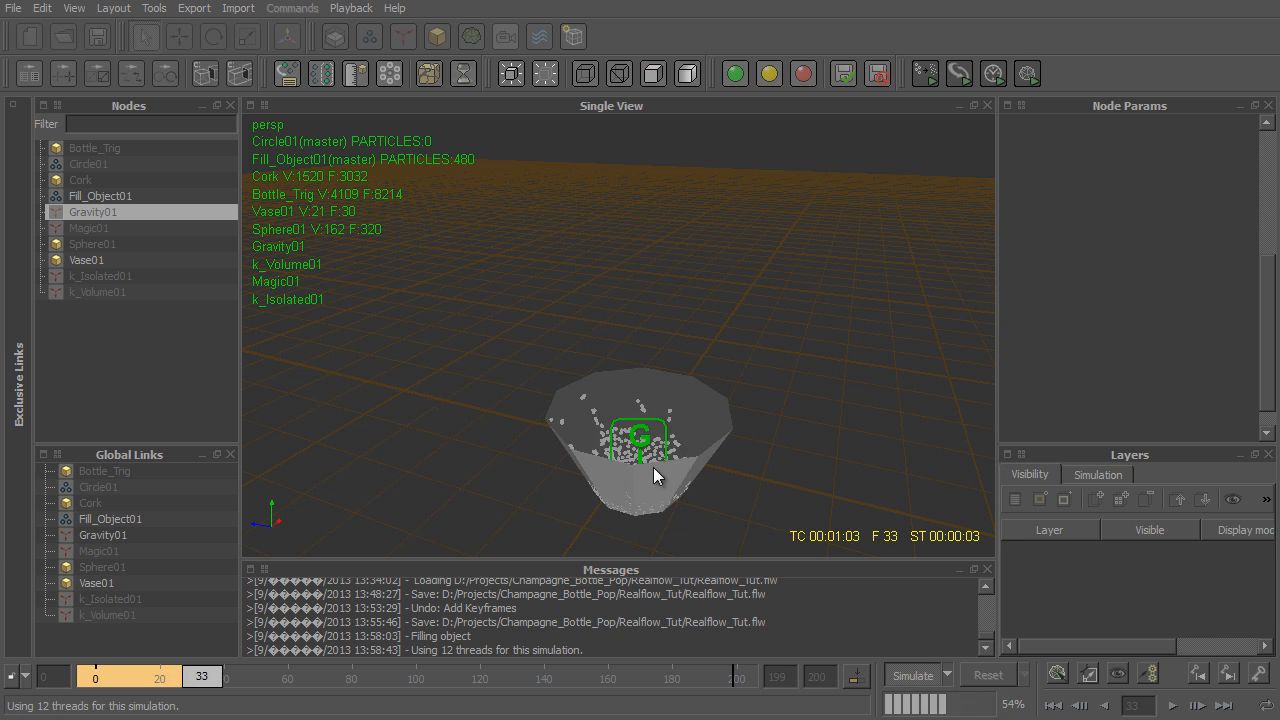
left_click_drag(653, 467, 568, 260, "alt")
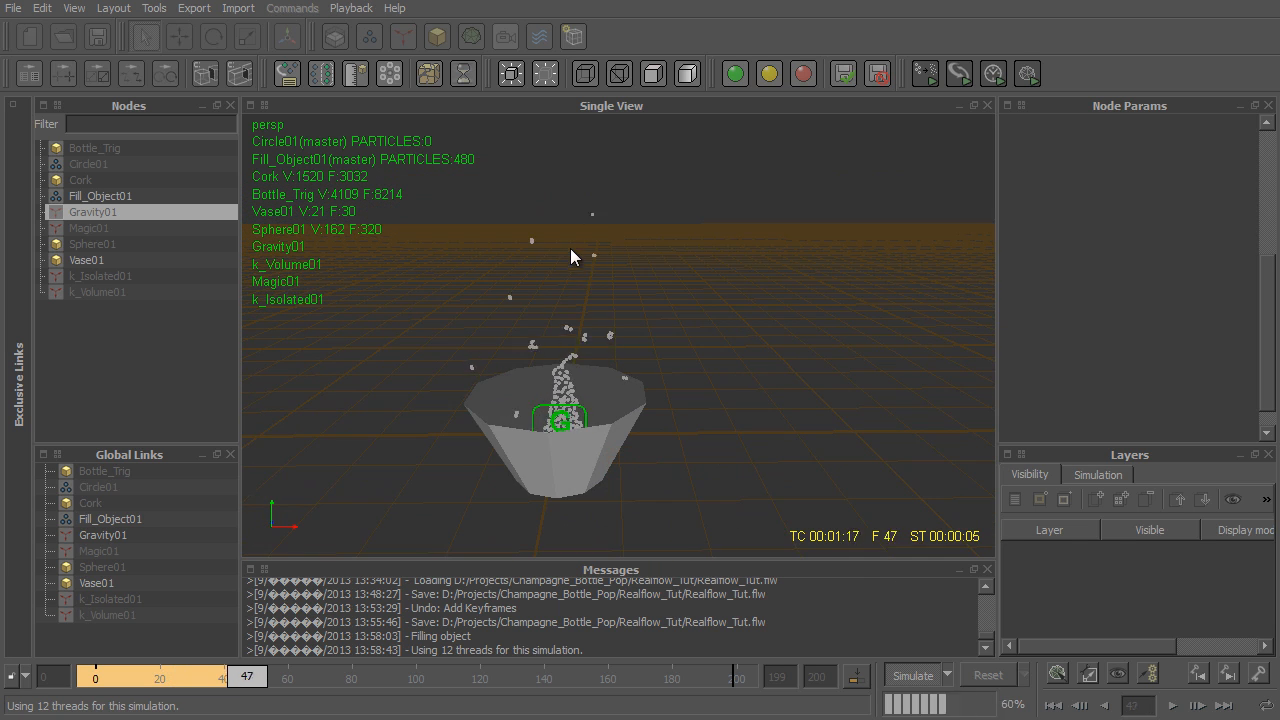
left_click(100, 196)
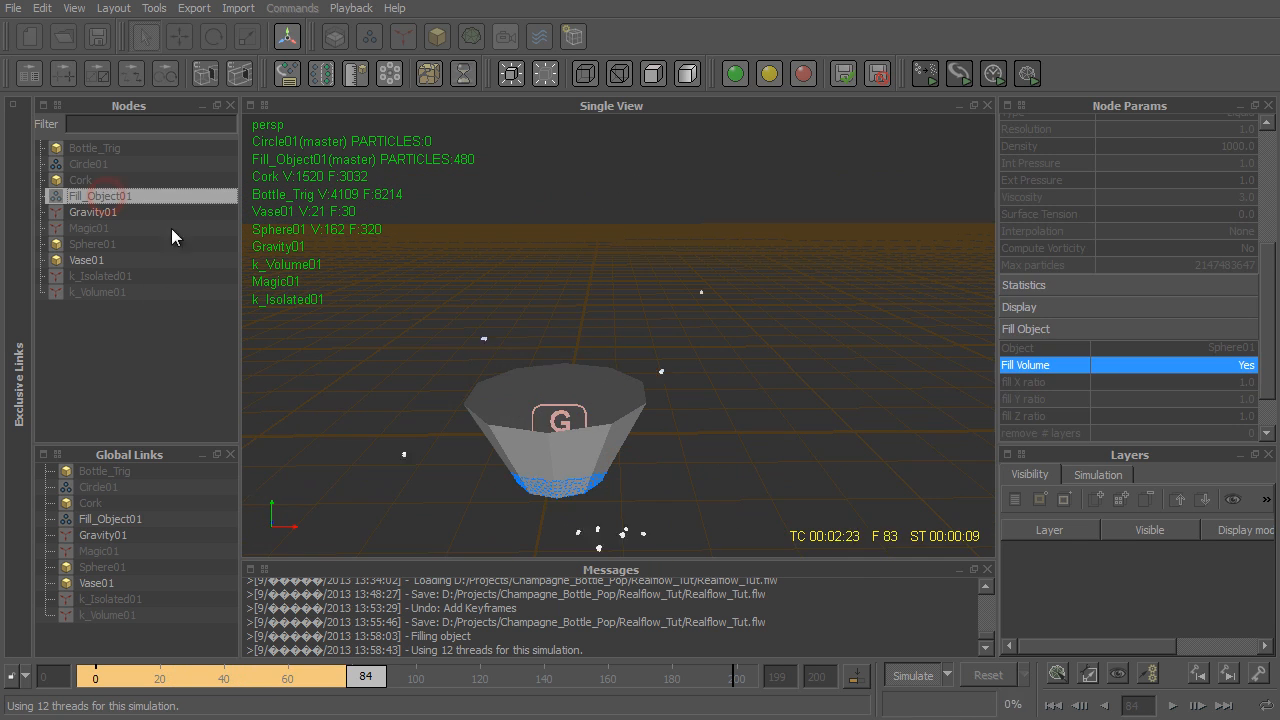
left_click_drag(598, 332, 775, 362, "alt")
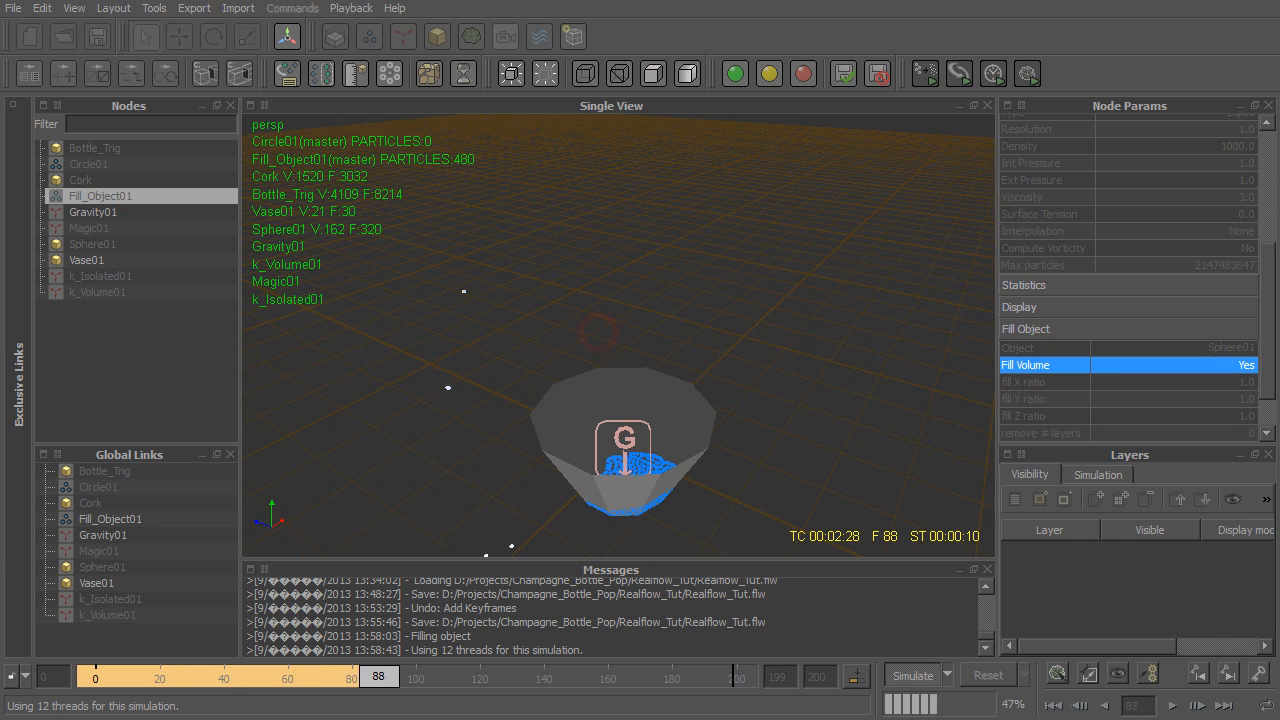
left_click(912, 676)
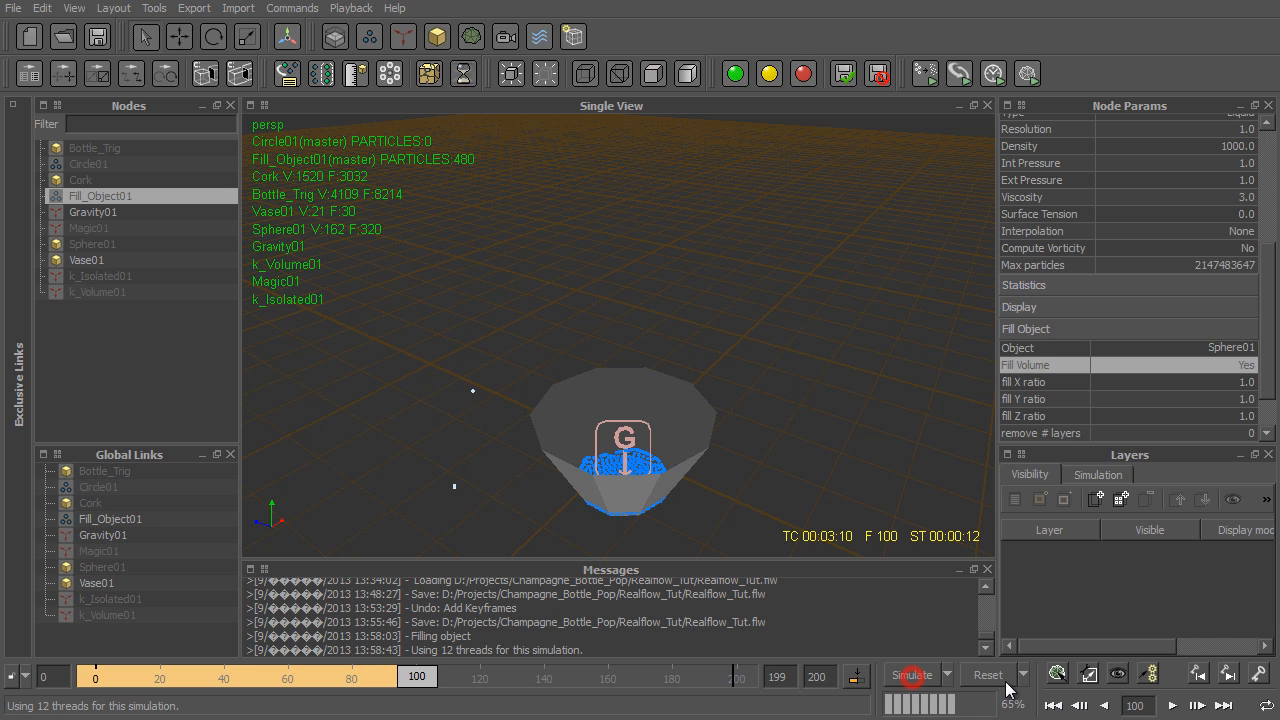
left_click(988, 675)
left_click(655, 400)
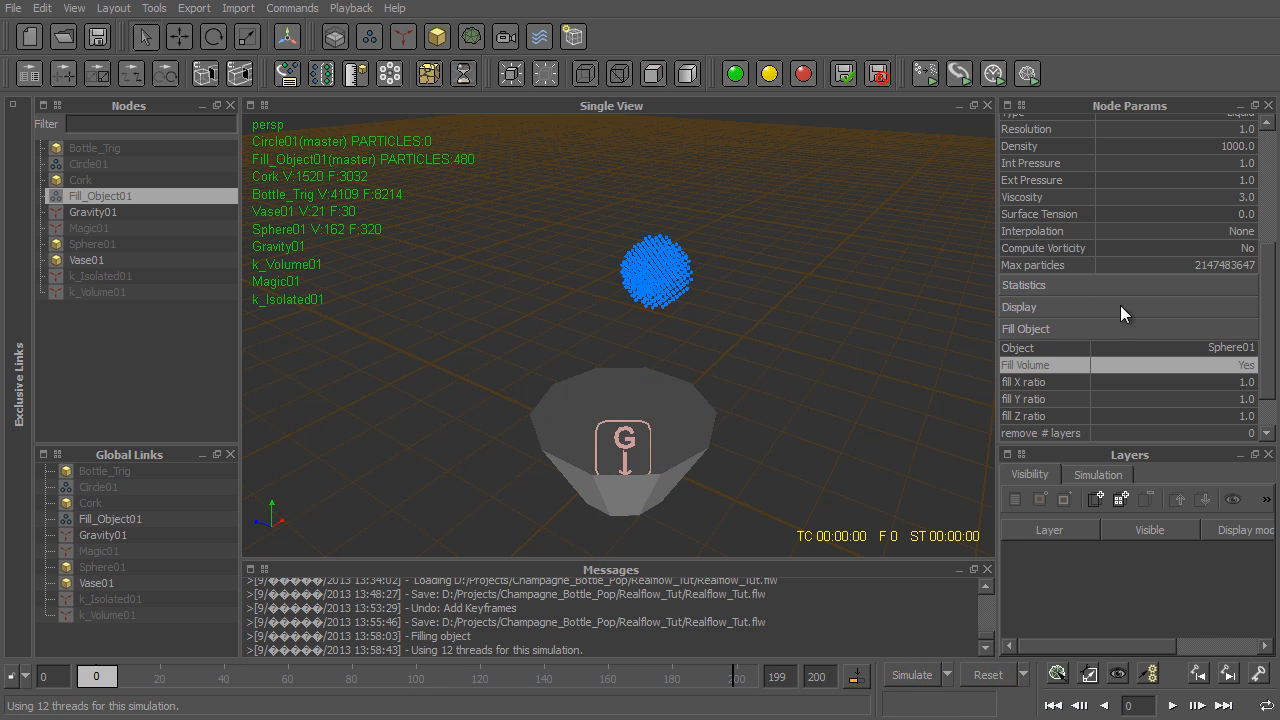
- Set the Fill_Object01 emitter's resolution to 3 and refill the sphere's volume with particles
scroll(1249, 170, "up", 3)
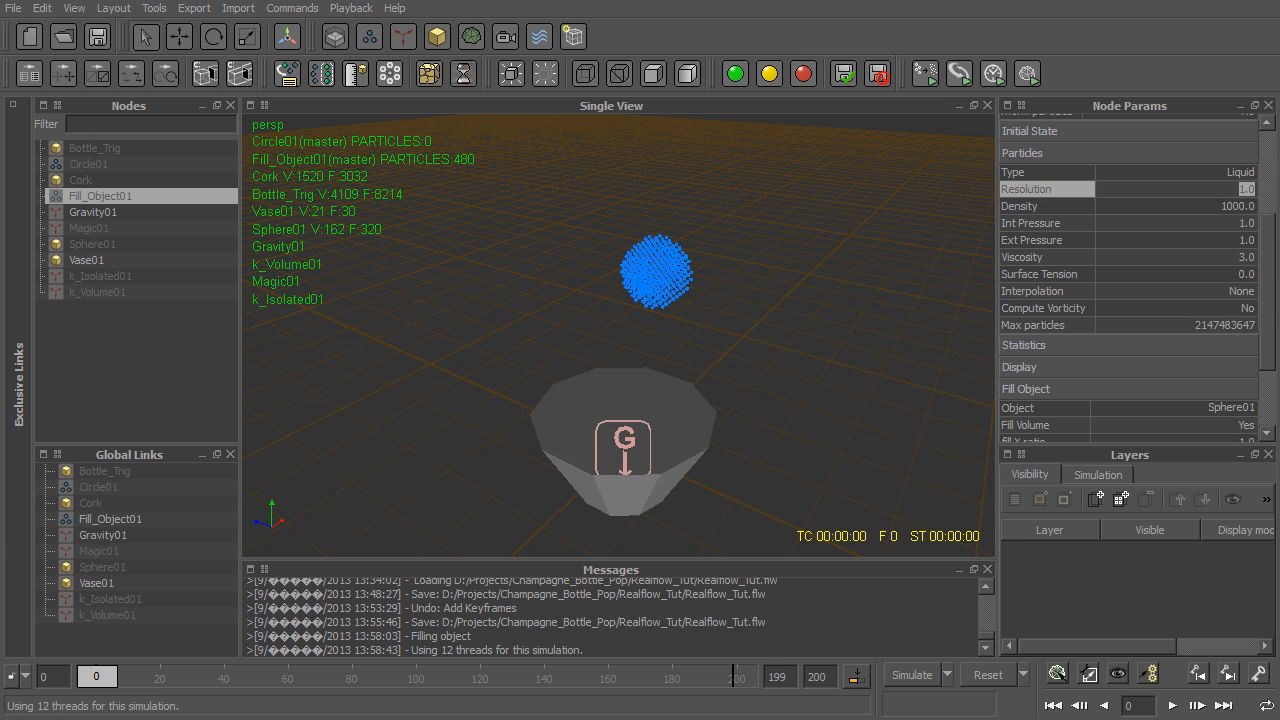
type("3")
key("Return")
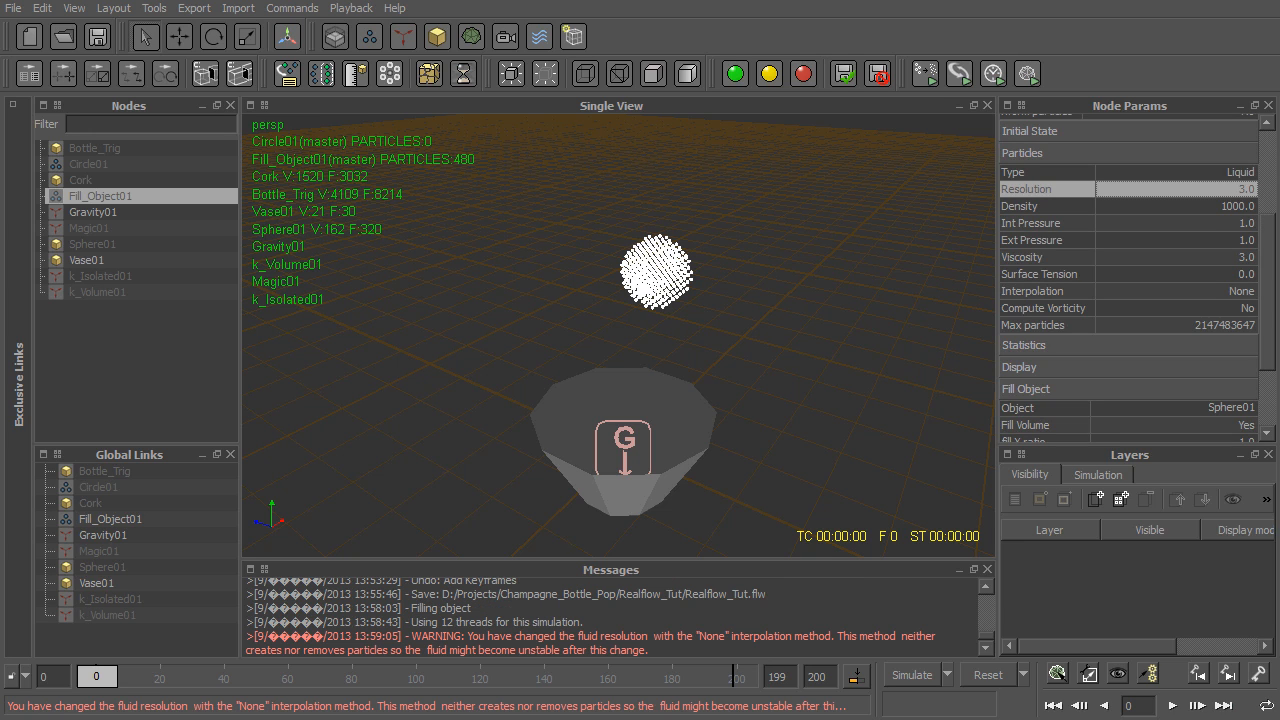
left_click(1245, 425)
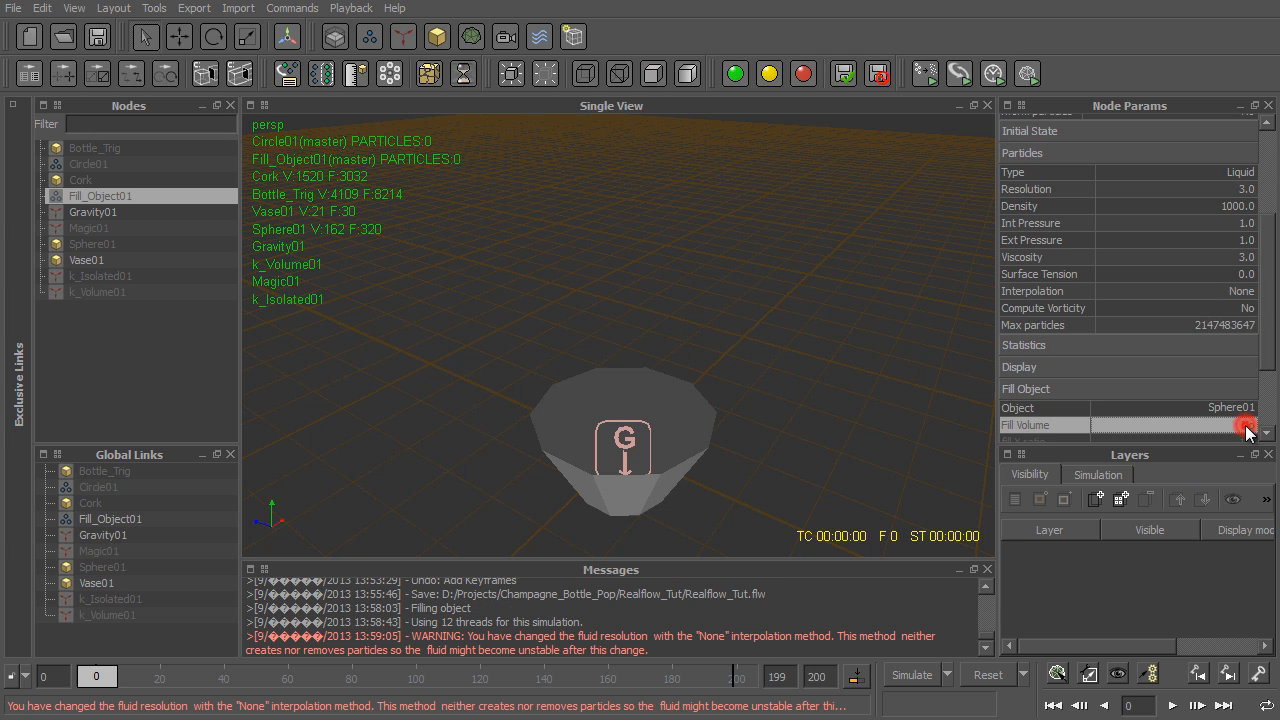
- Run a test simulation of the refilled liquid splashing into the vase, stop it at frame 90, and reset to frame 0
left_click(909, 677)
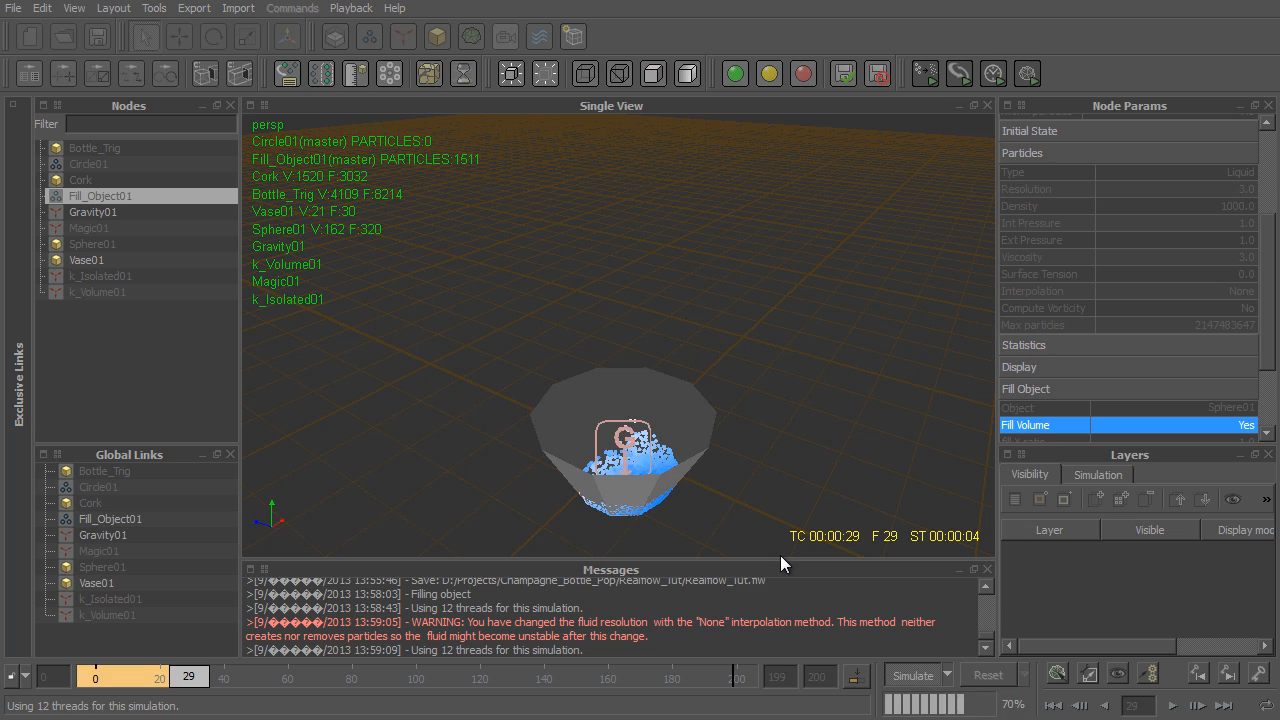
scroll(602, 440, "up", 5)
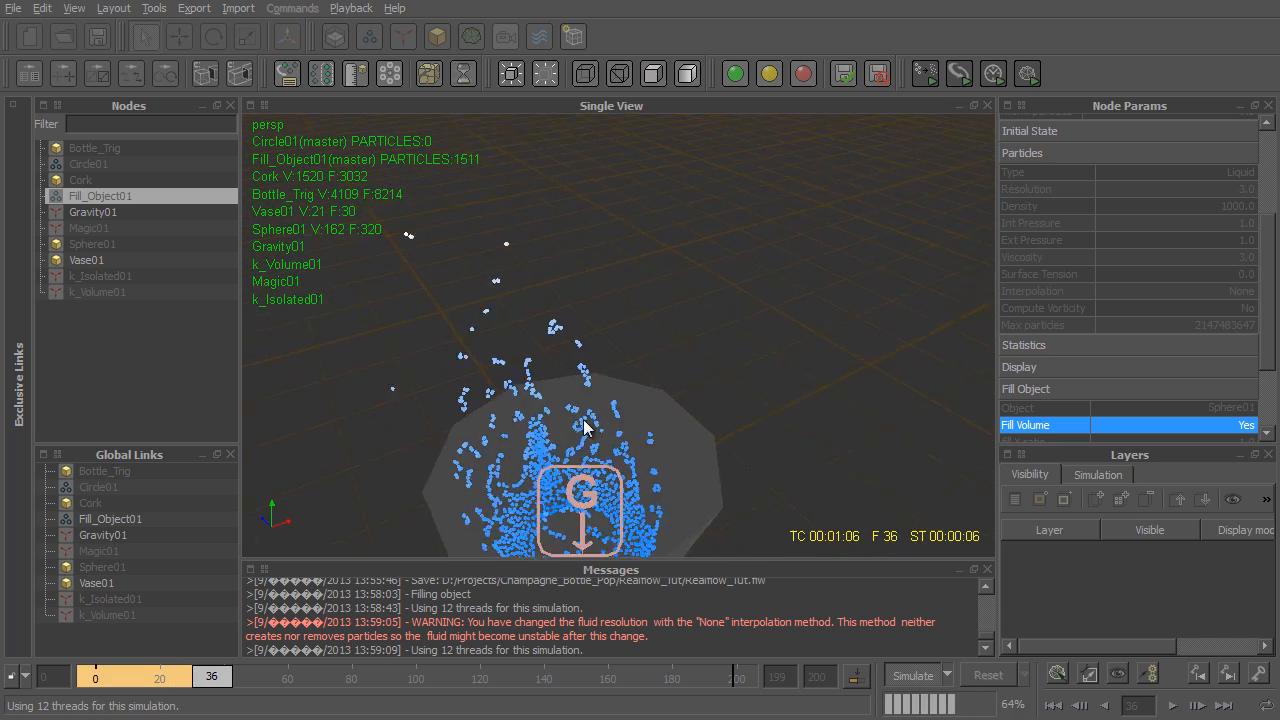
scroll(590, 432, "down", 5)
left_click_drag(603, 457, 577, 394, "alt")
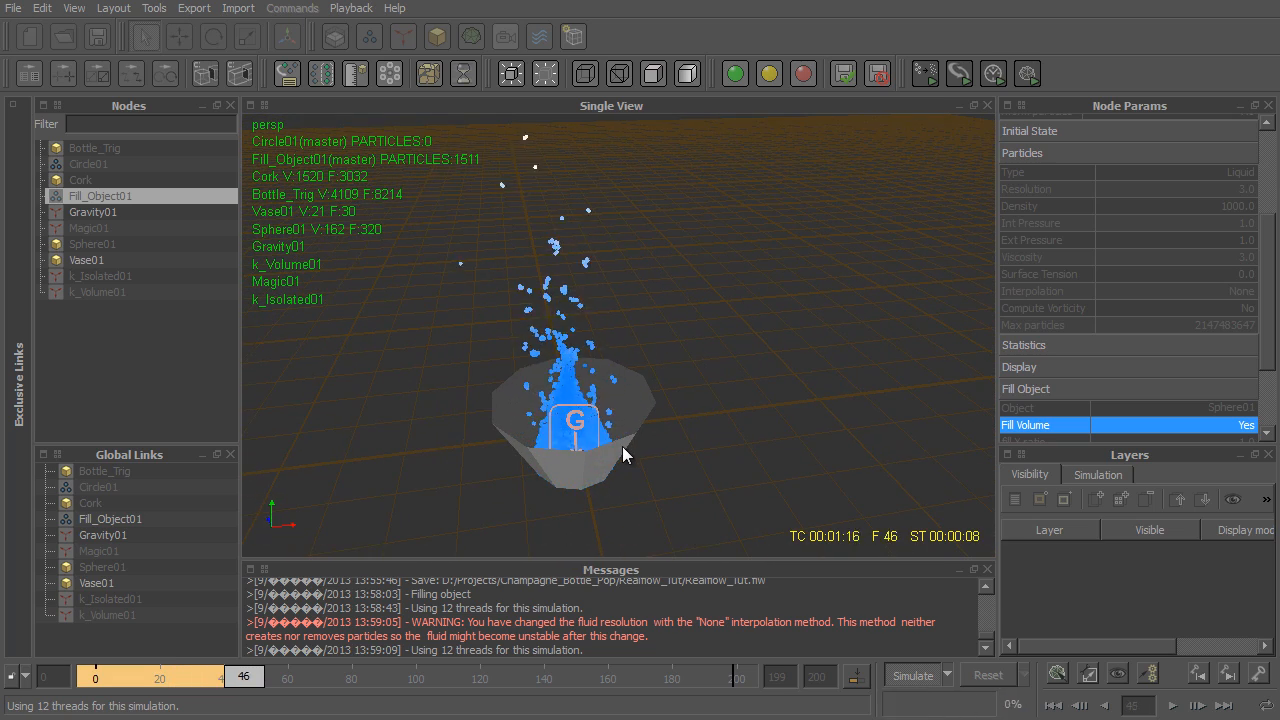
mouse_move(485, 375)
left_mouse_down("alt")
mouse_move(686, 343)
mouse_move(514, 362)
mouse_move(552, 355)
left_mouse_up("alt")
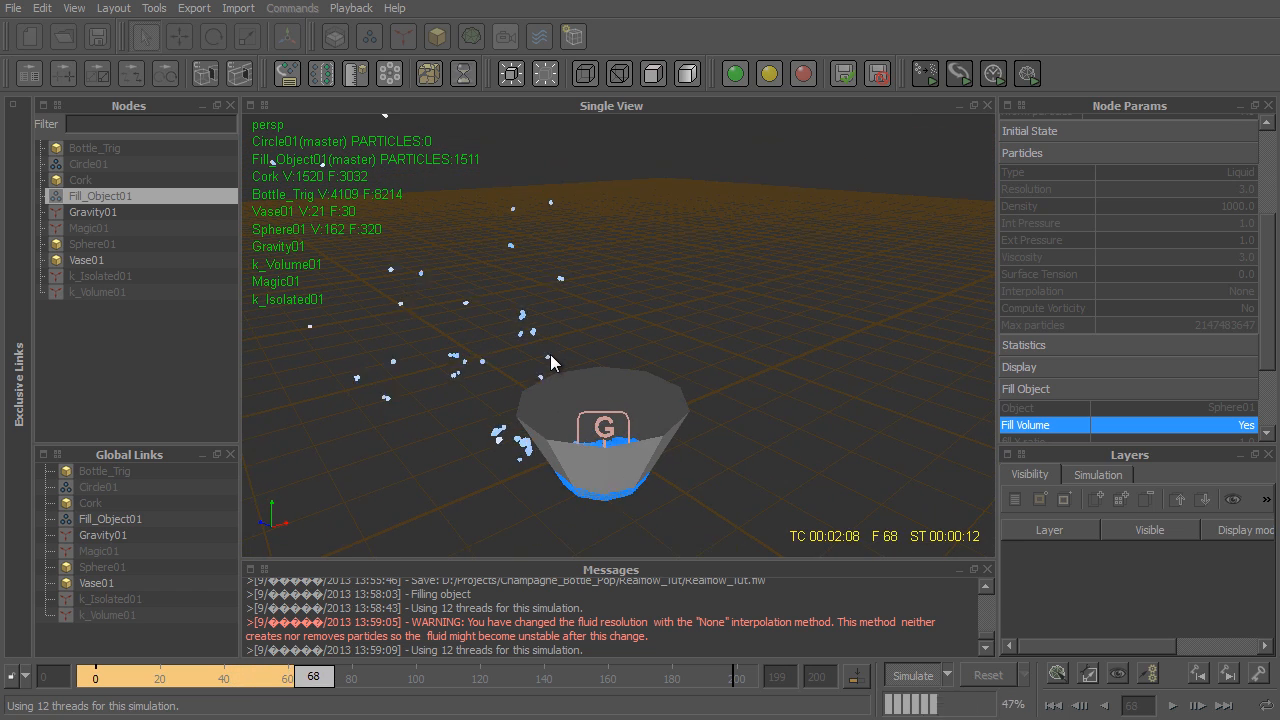
left_click(925, 685)
left_click(986, 675)
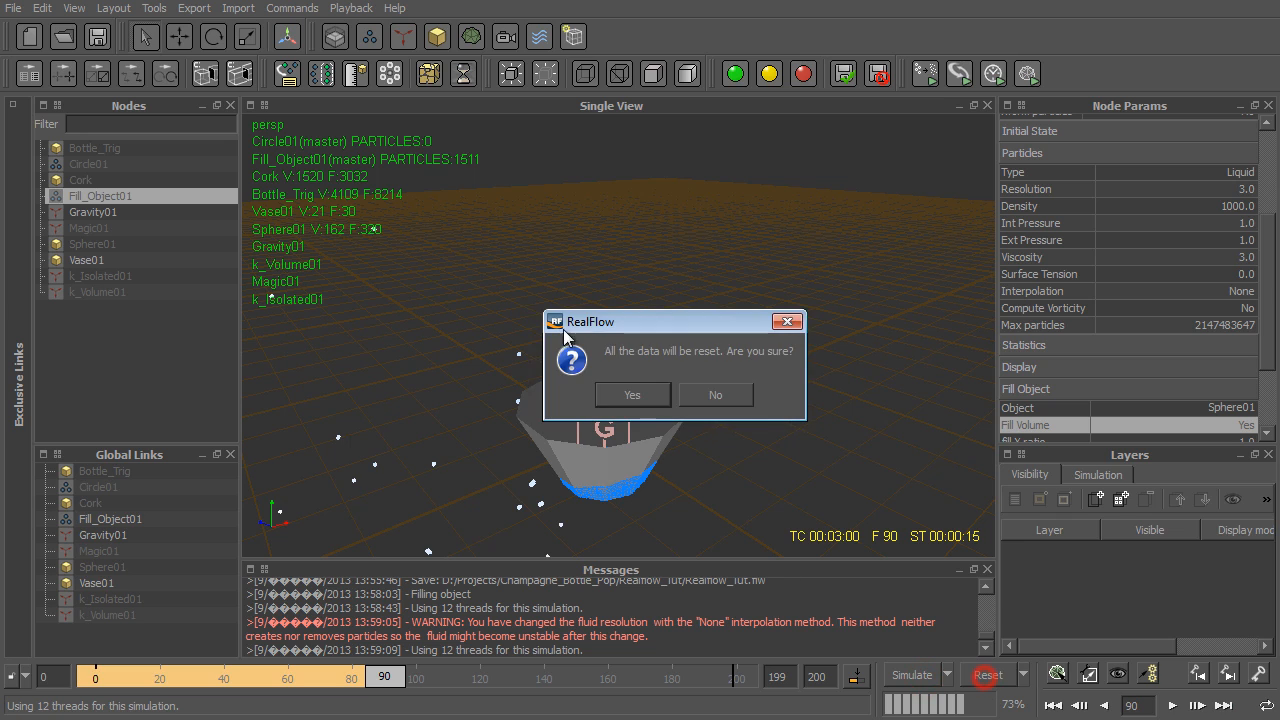
left_click(648, 391)
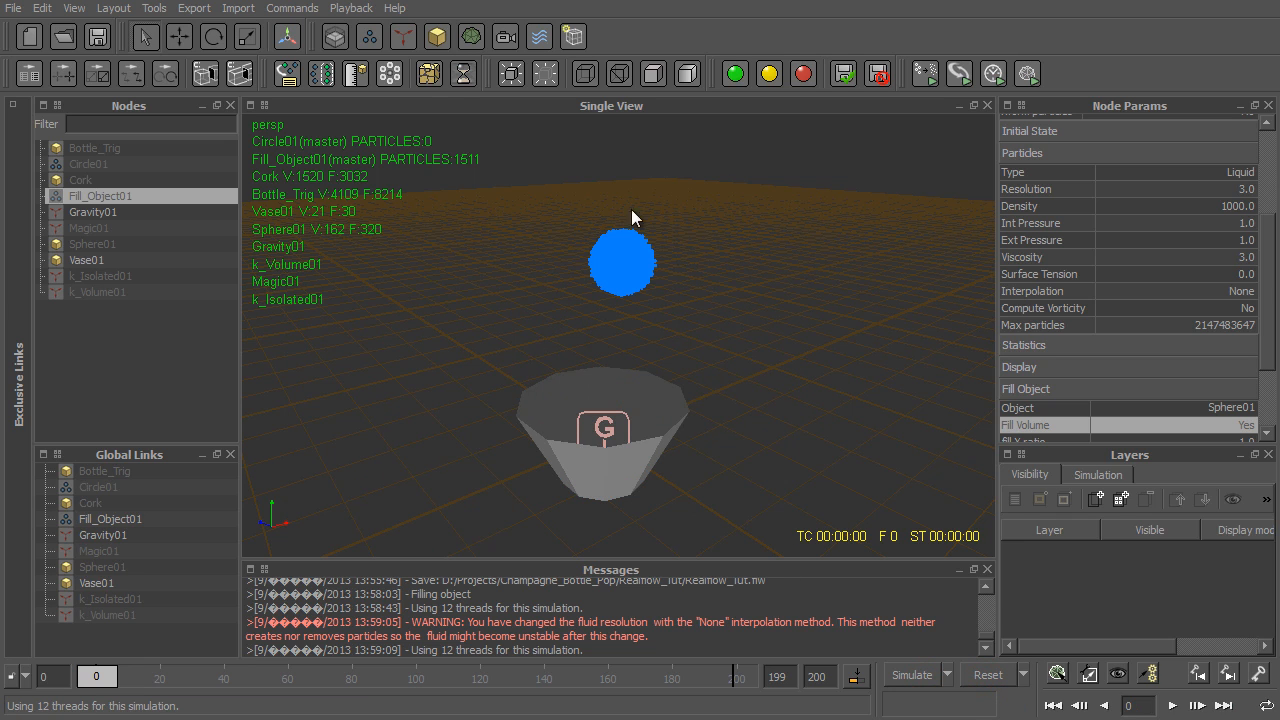
- Add a Sheeter daemon to the scene
left_click(404, 38)
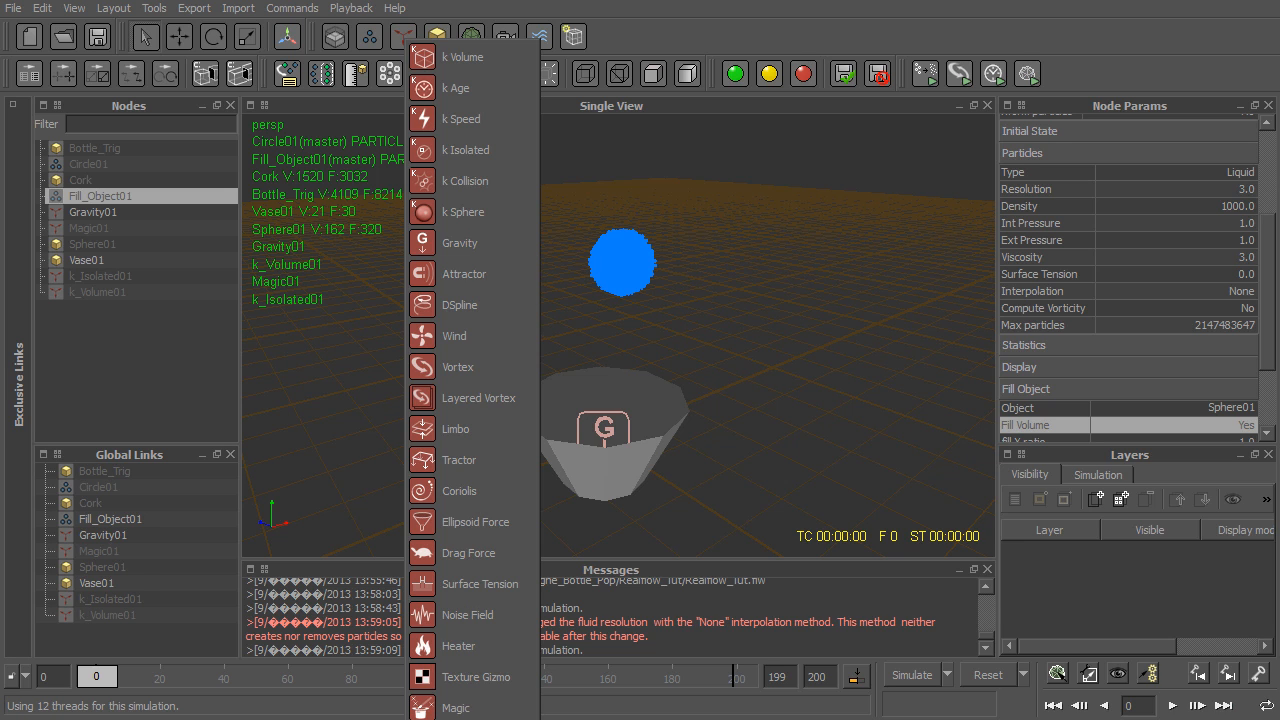
left_click(460, 719)
left_click_drag(532, 325, 564, 323, "alt")
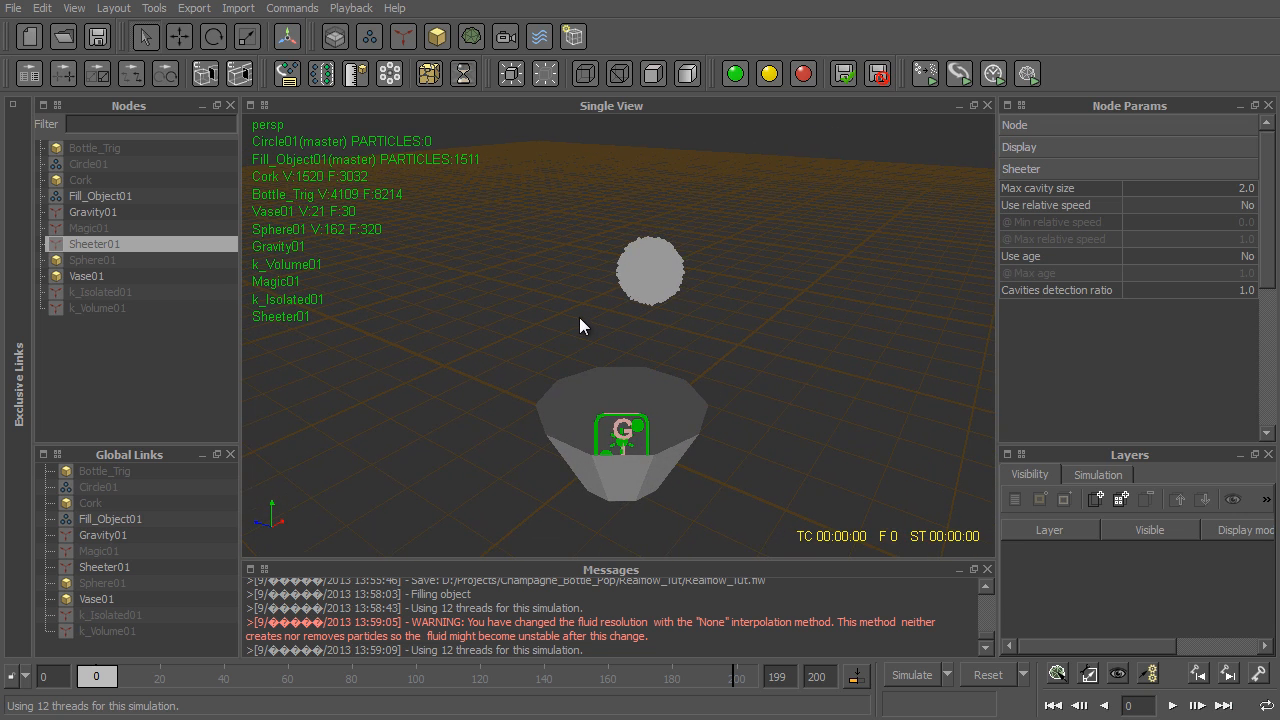
- Simulate the Fill_Object01 liquid with the Sheeter daemon, examine the splash from several angles, and stop at frame 88
left_click(99, 195)
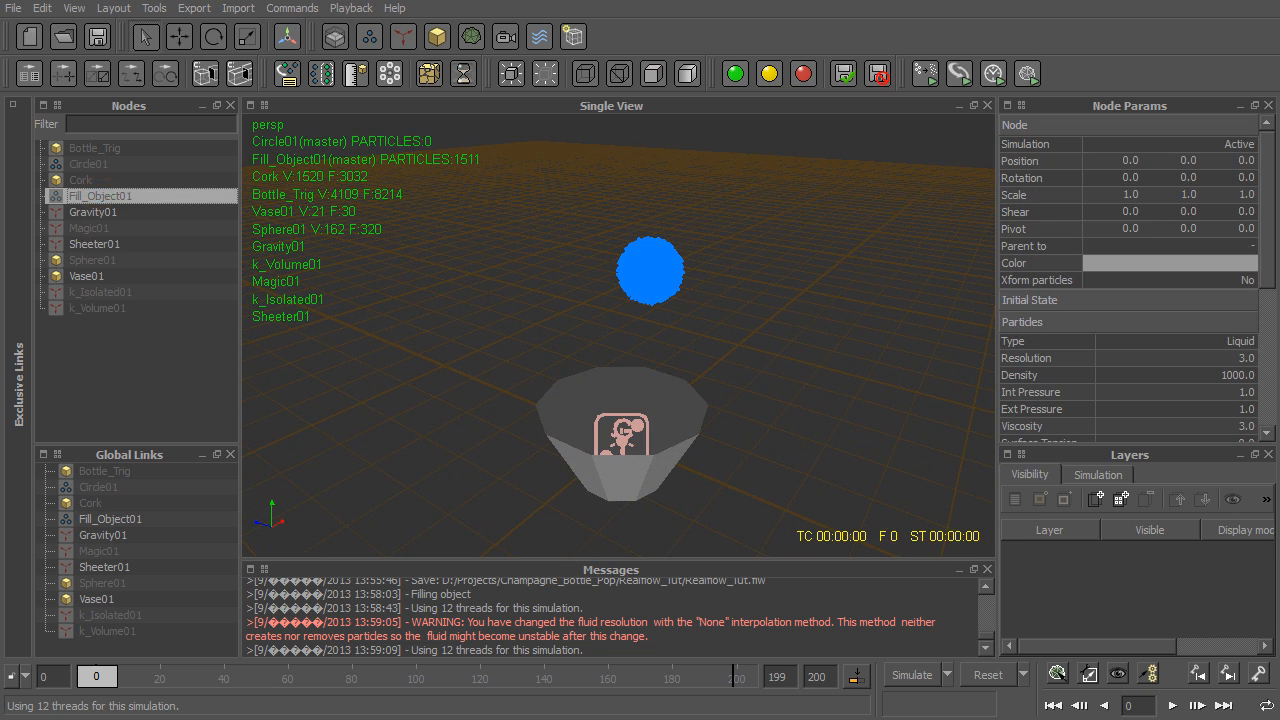
left_click(914, 675)
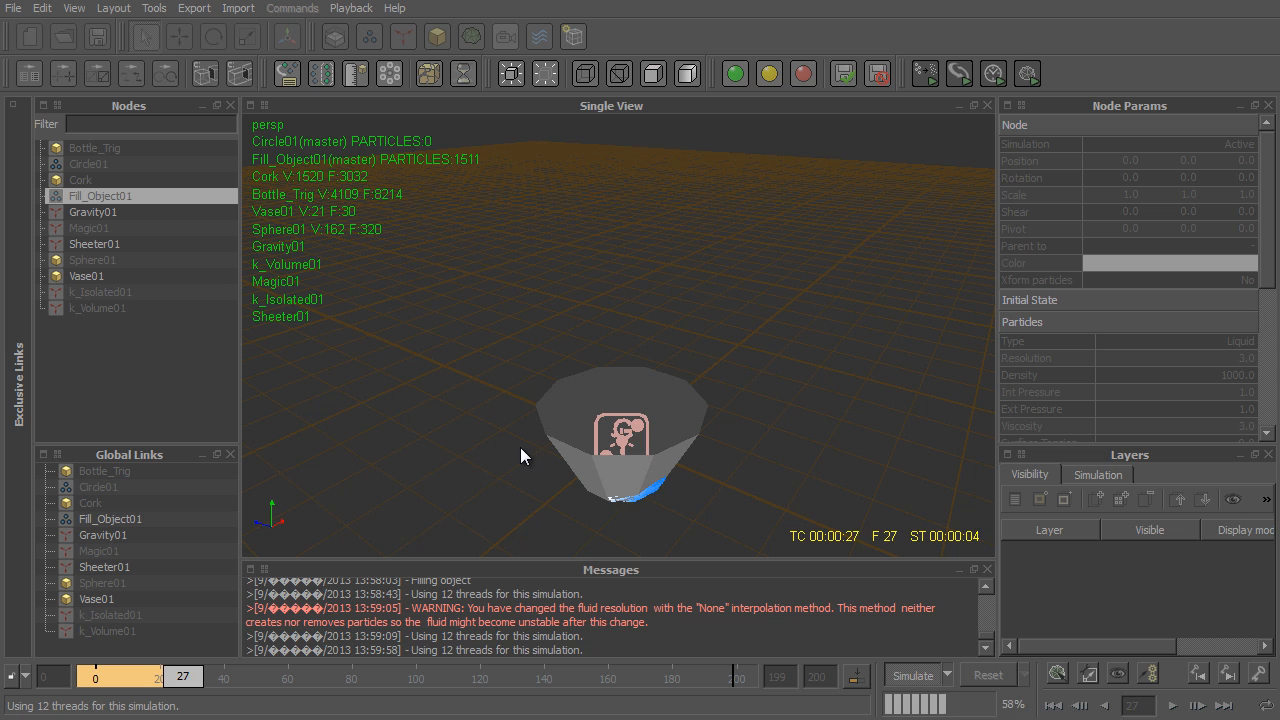
left_click_drag(680, 463, 592, 456, "alt")
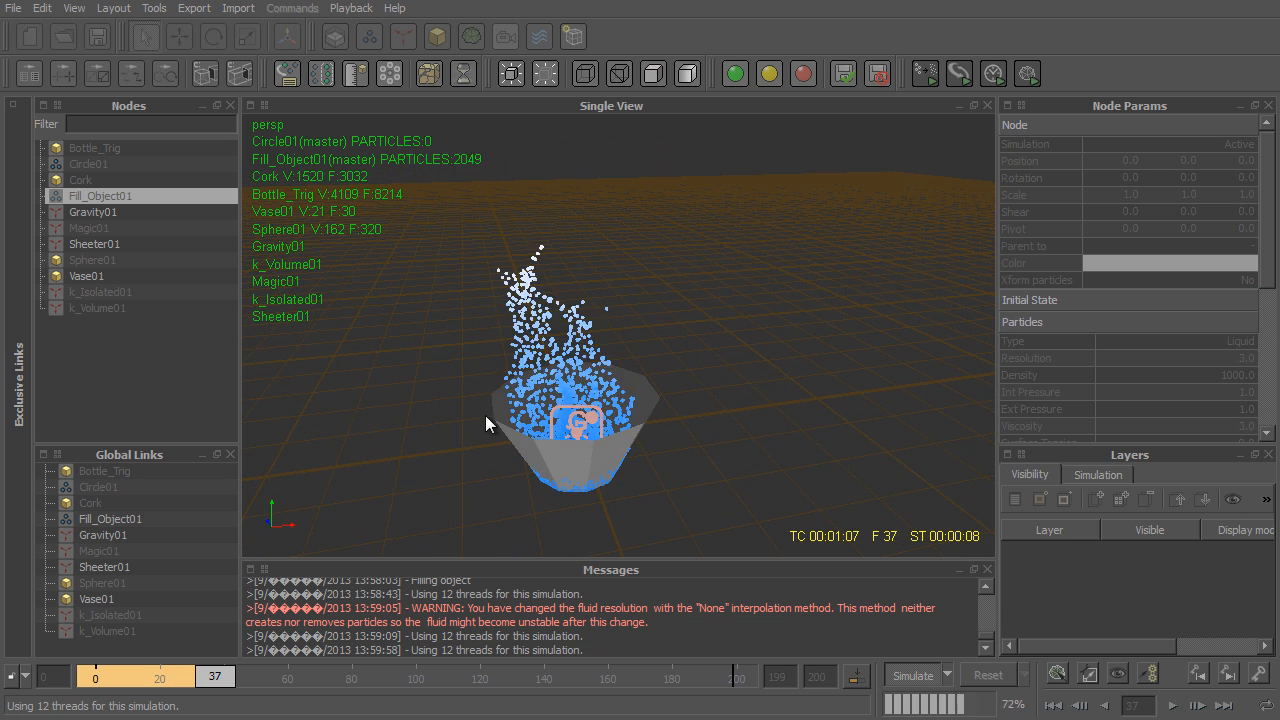
mouse_move(488, 416)
left_mouse_down("alt")
mouse_move(634, 392)
mouse_move(838, 387)
mouse_move(854, 351)
mouse_move(774, 323)
mouse_move(508, 389)
left_mouse_up("alt")
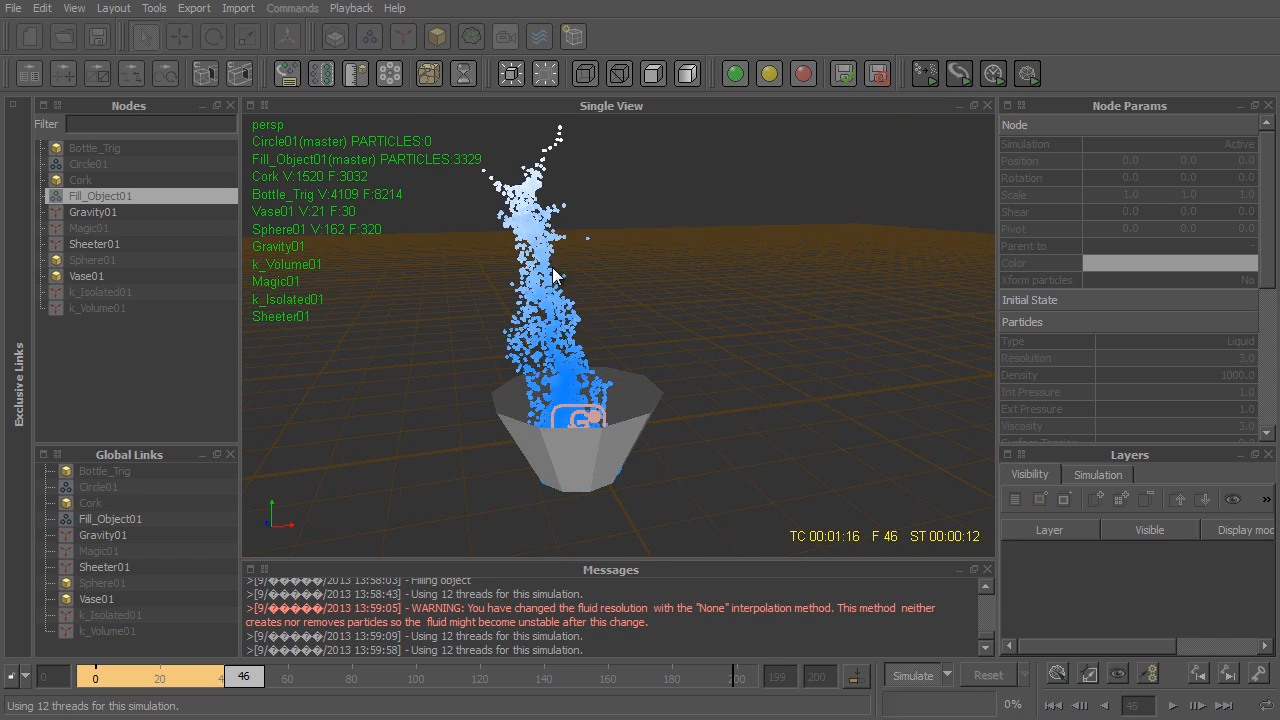
left_click_drag(450, 277, 712, 275, "alt")
scroll(623, 334, "up", 4)
scroll(623, 341, "down", 4)
left_click_drag(596, 385, 433, 410, "alt")
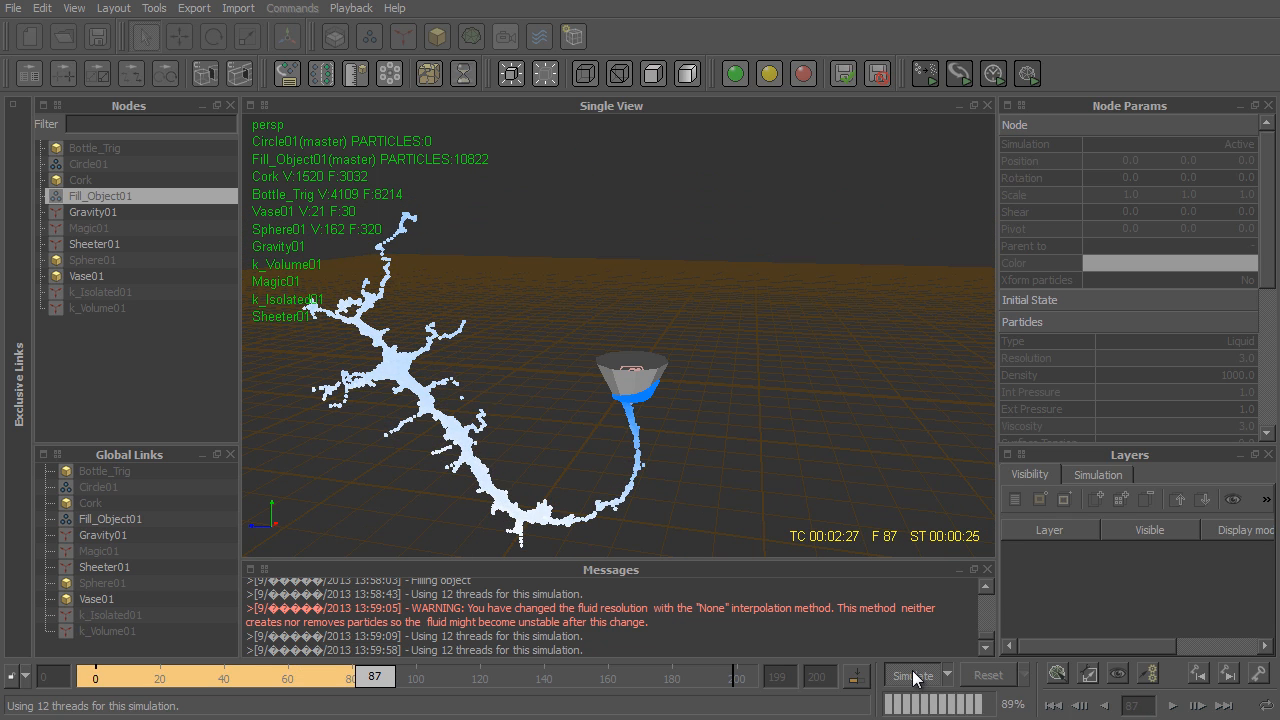
left_click(912, 676)
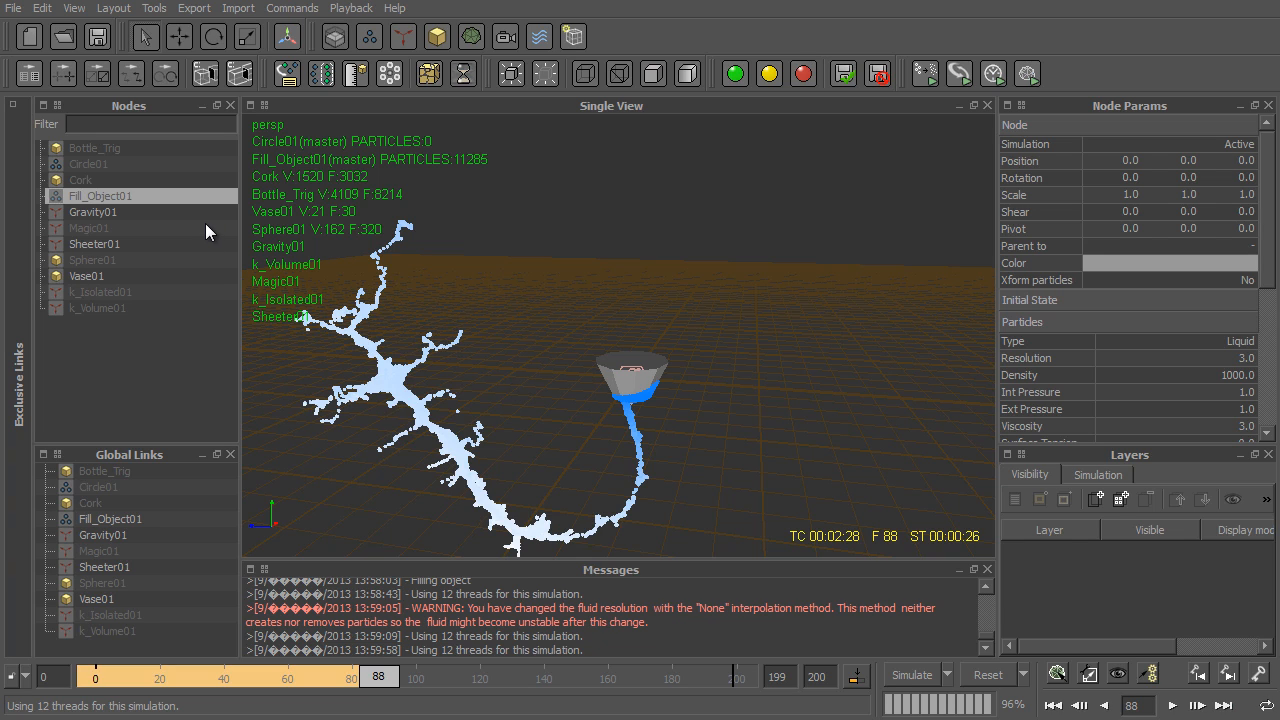
- Delete the Fill_Object01 emitter, Sphere01 and Vase01 from the scene
left_click(103, 279, "ctrl")
left_click(127, 264, "ctrl")
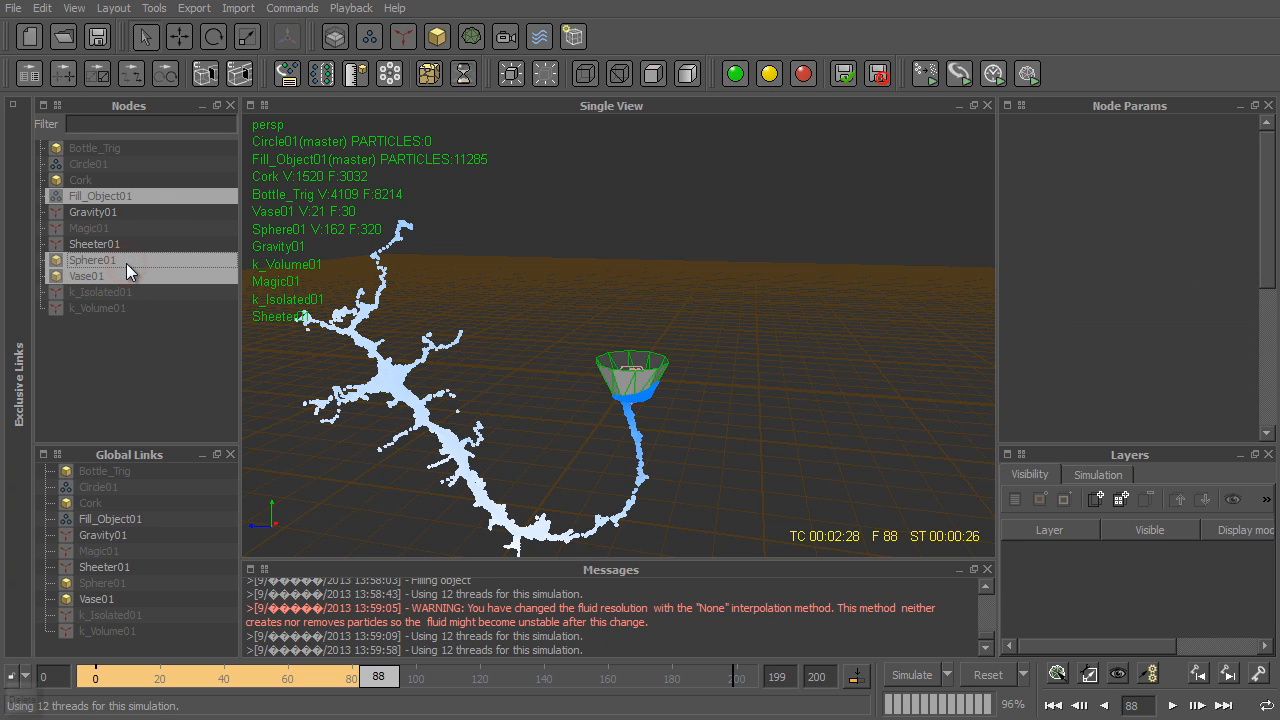
key("Delete")
- Make all remaining nodes from Bottle_Trig to k_Volume01 active and visible, and reset the simulation to frame 0
left_click(110, 148)
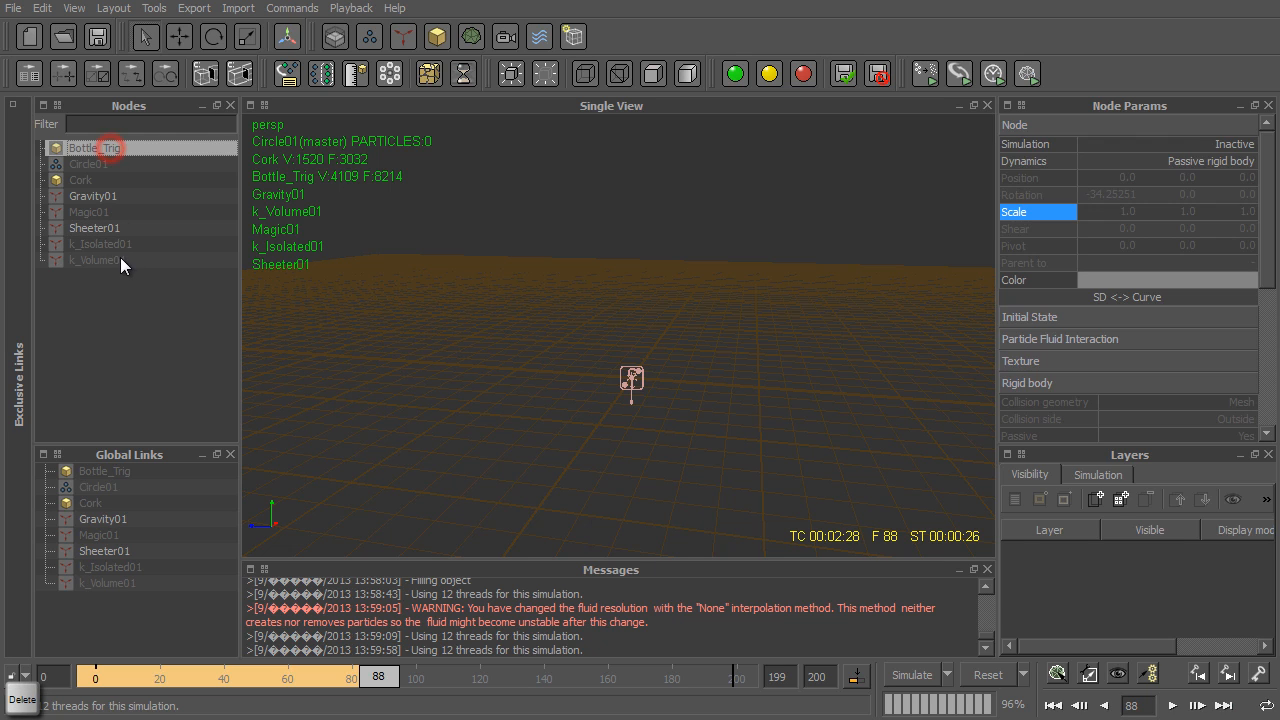
left_click(120, 259, "shift")
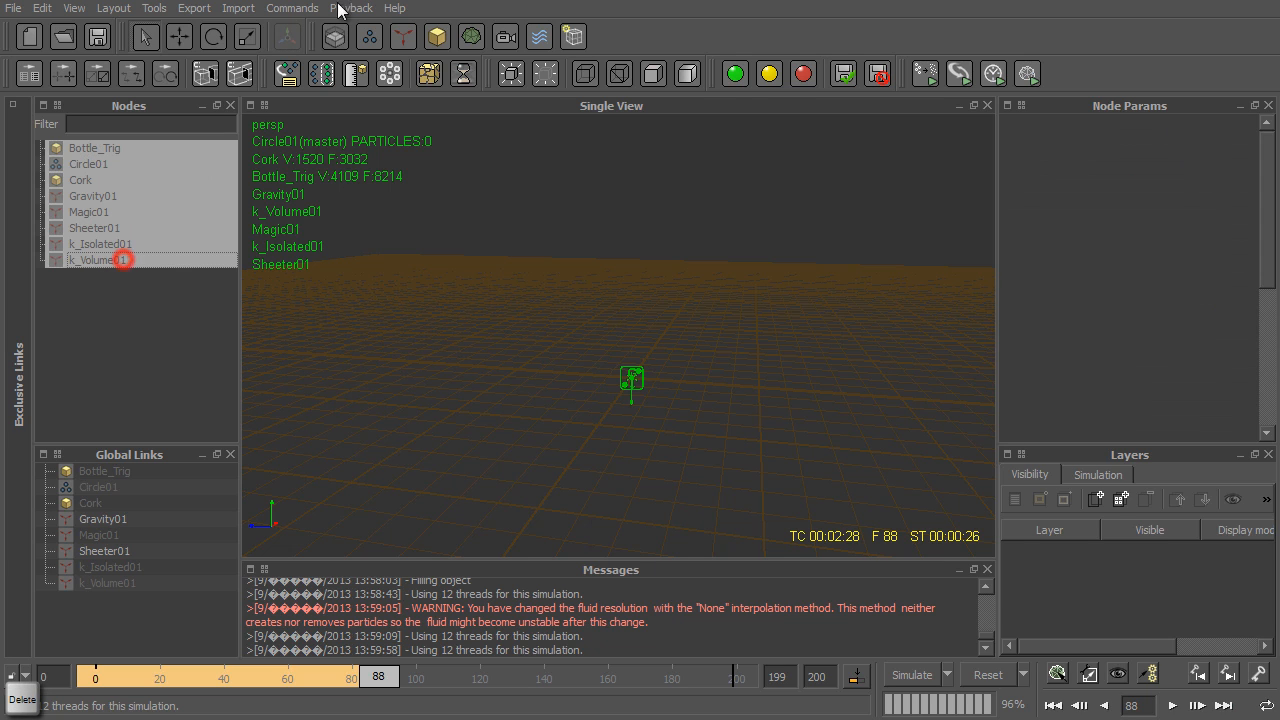
left_click(737, 73)
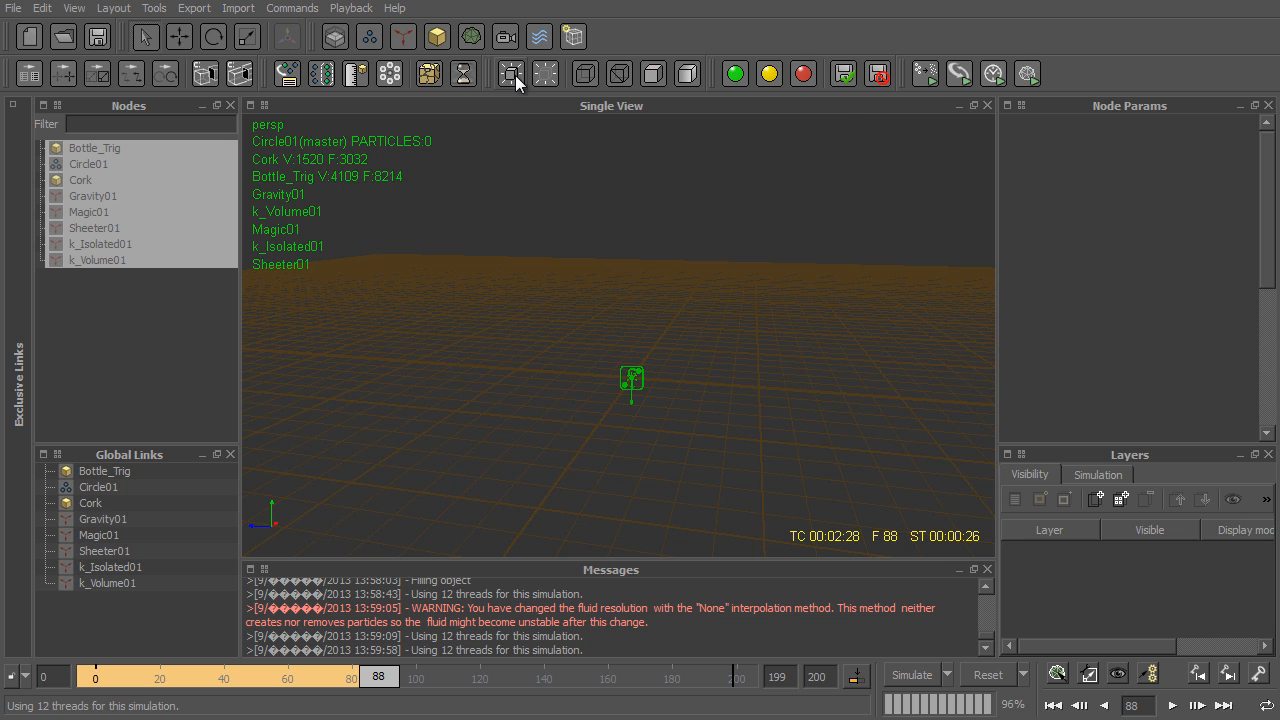
left_click(511, 73)
left_click(988, 674)
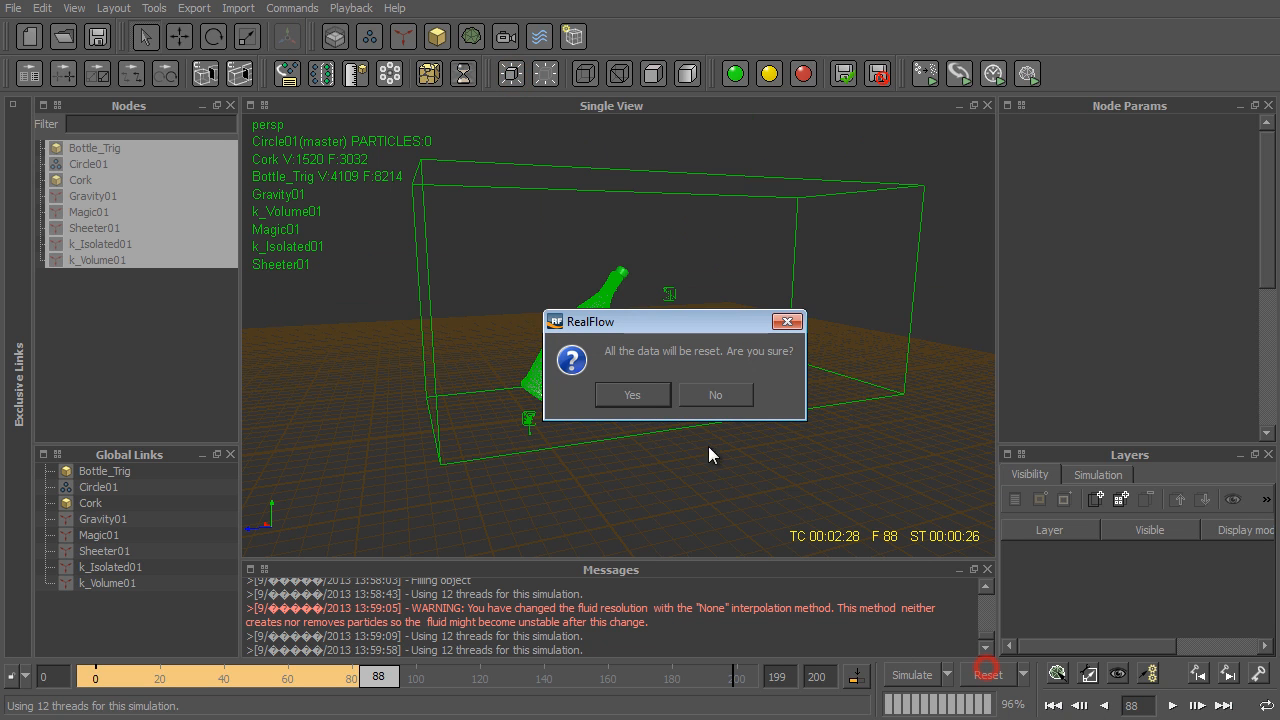
left_click(632, 394)
left_click(449, 203)
- Spread Gravity01, Magic01 and Sheeter01 along the Z axis beside the bottle's base, at about 4.3, 3.0 and 1.7
left_click(108, 211)
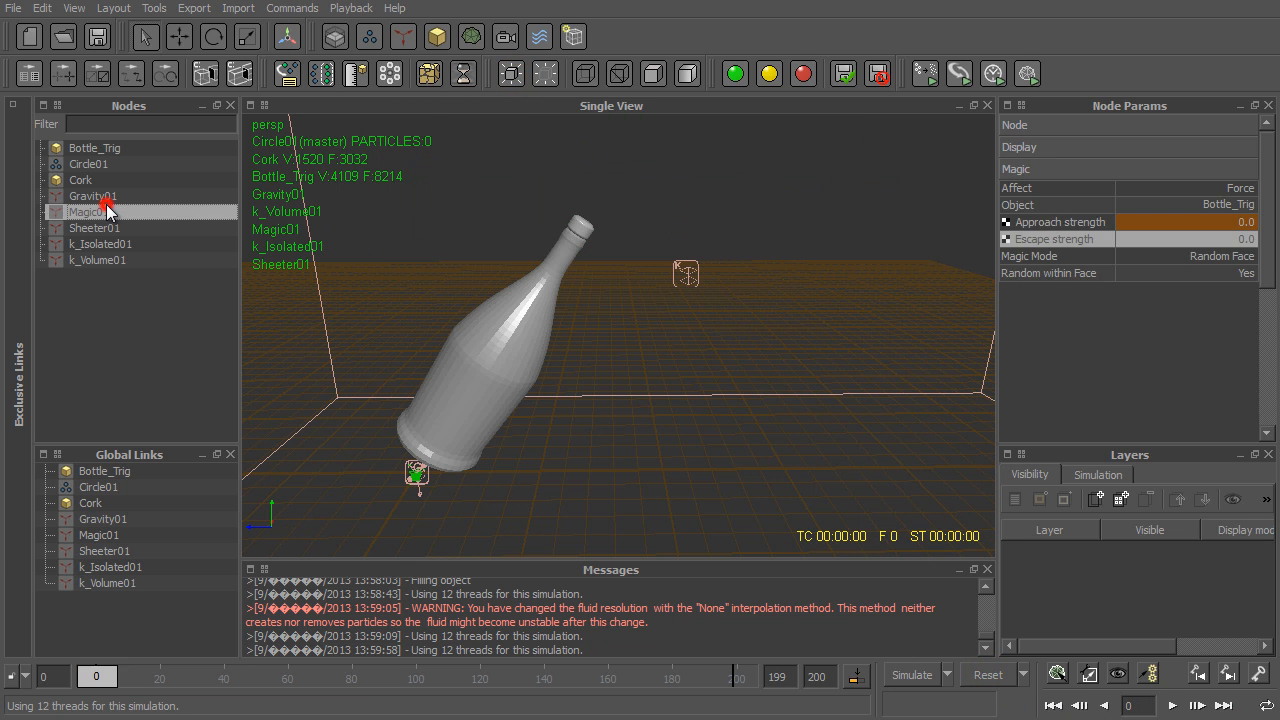
left_click(104, 197)
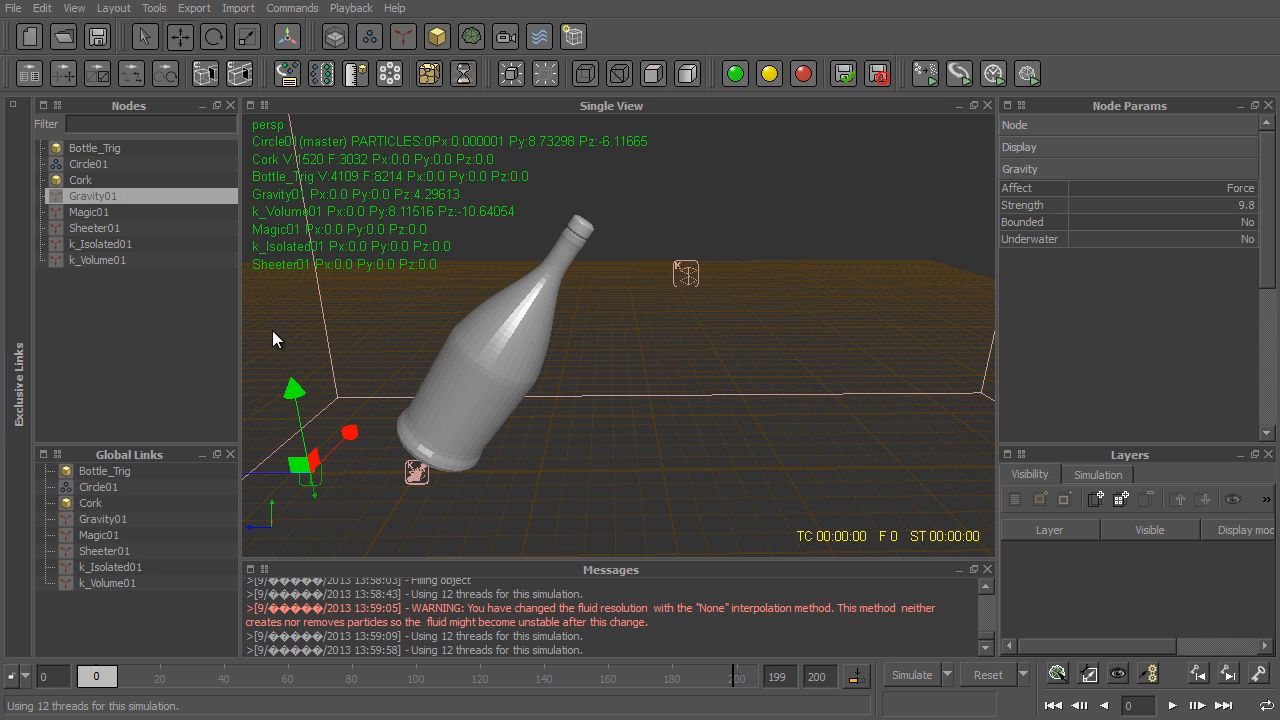
left_click(101, 213)
left_click_drag(365, 476, 258, 478)
left_click(94, 228)
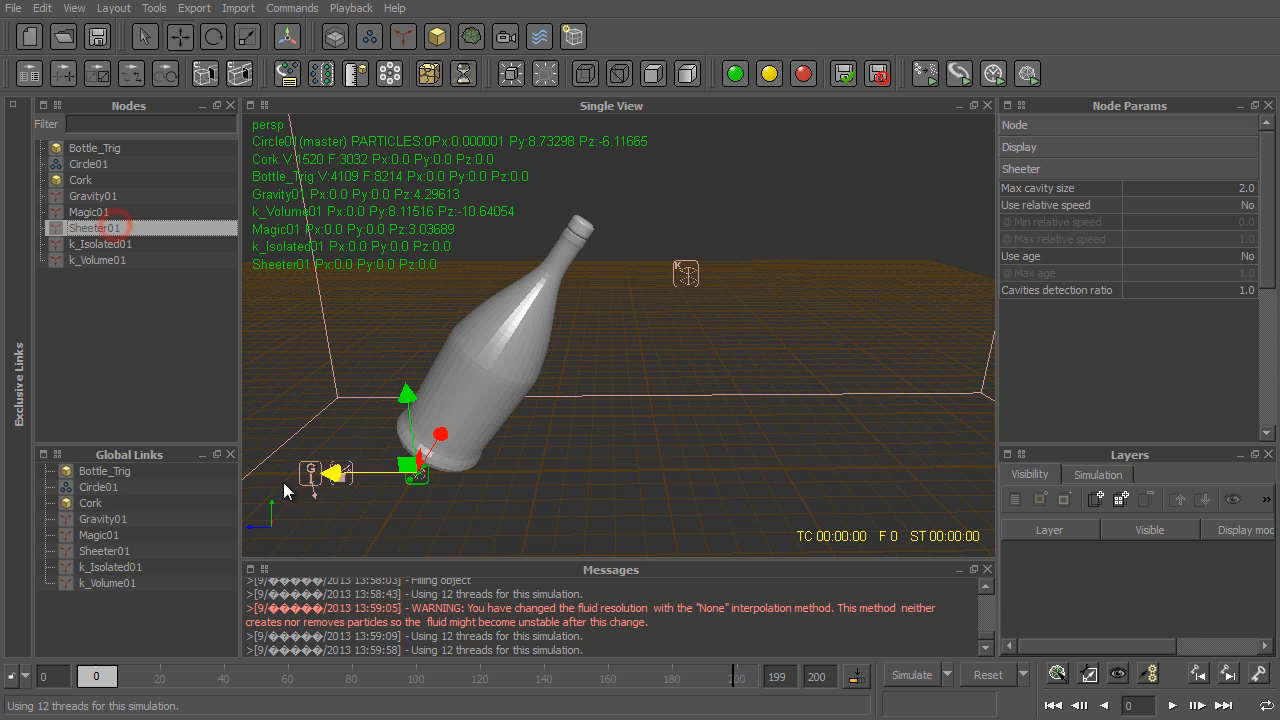
left_click_drag(341, 469, 298, 470)
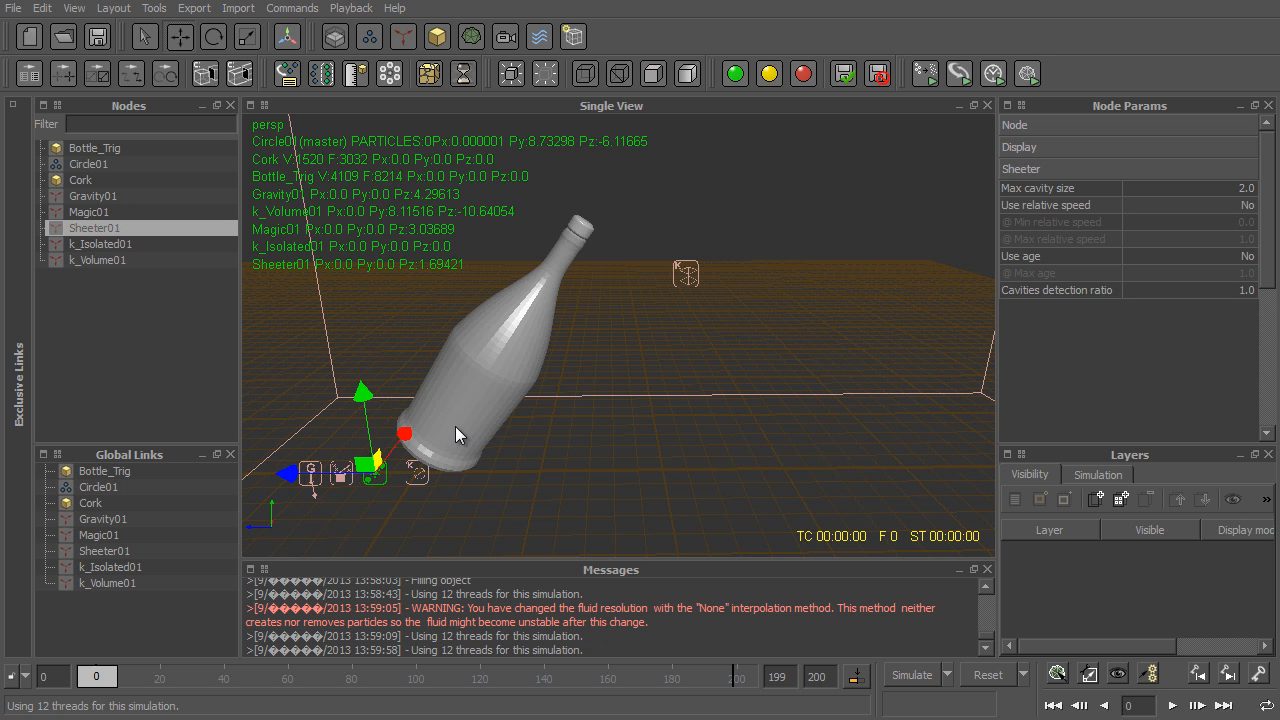
- Move the k_Isolated01 daemon along the Z axis to about 5.5, beyond Gravity01
left_click_drag(455, 426, 459, 318, "alt")
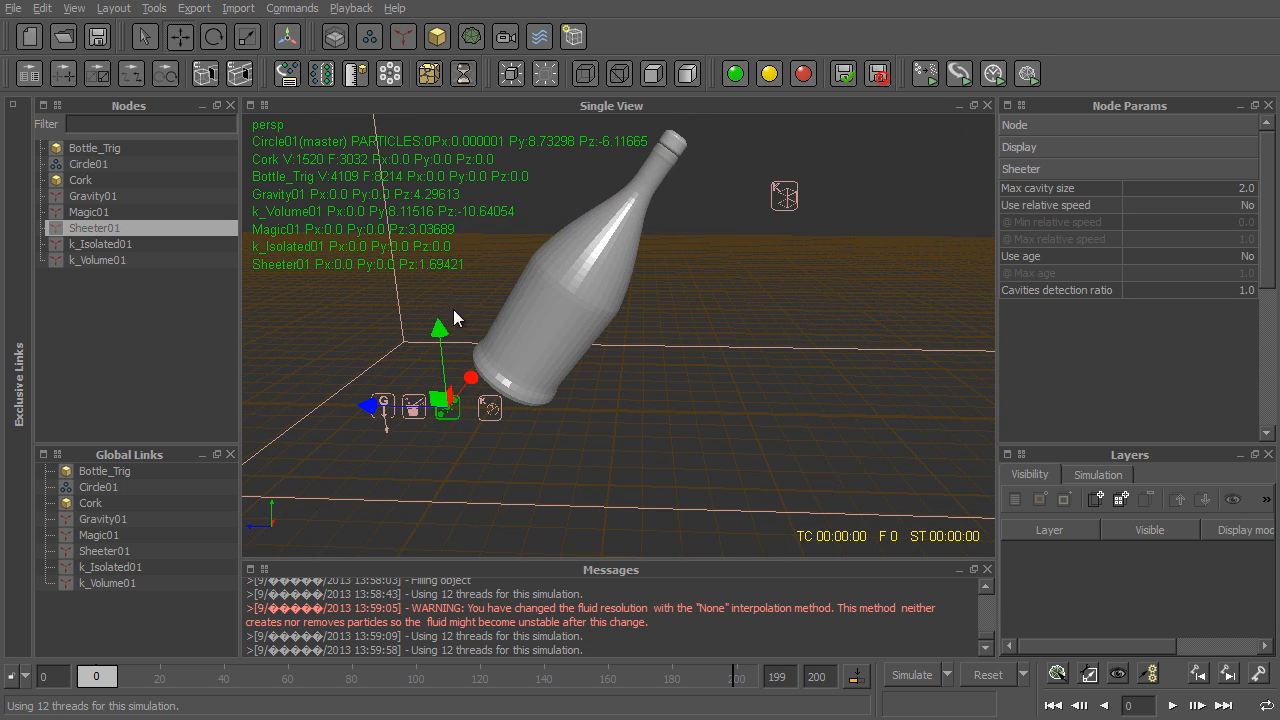
left_click(100, 244)
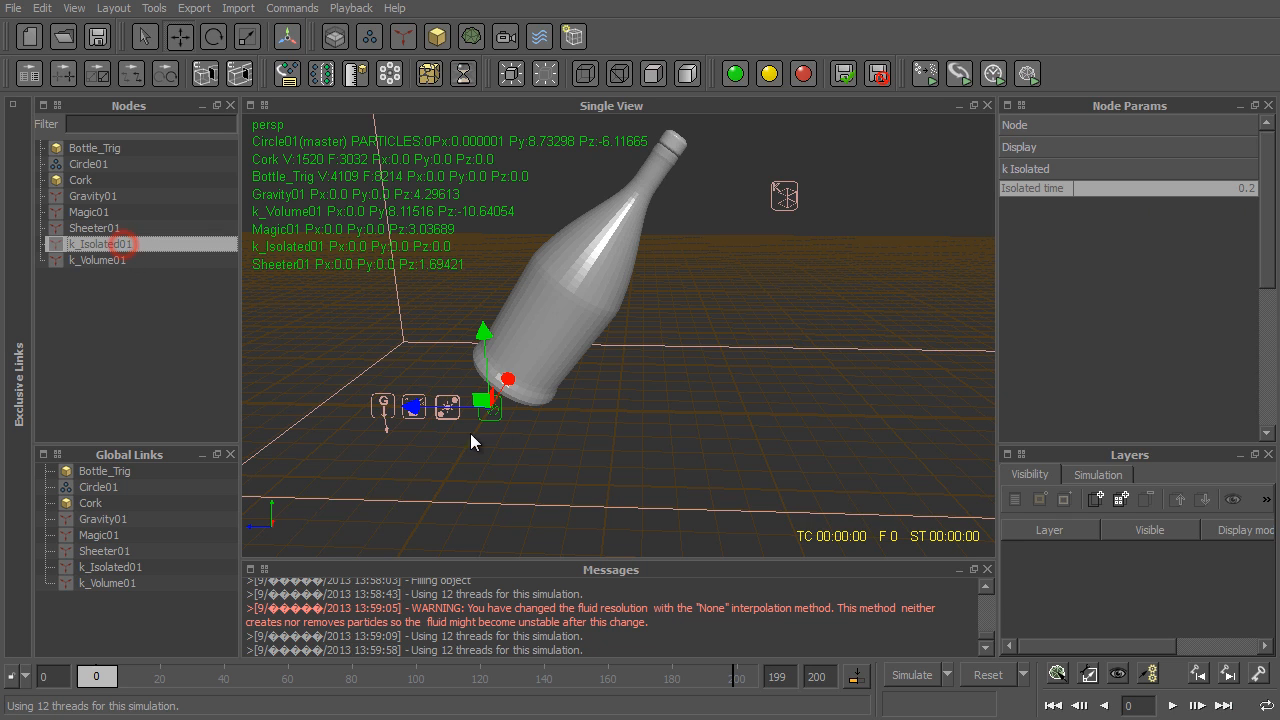
left_click_drag(432, 406, 275, 408)
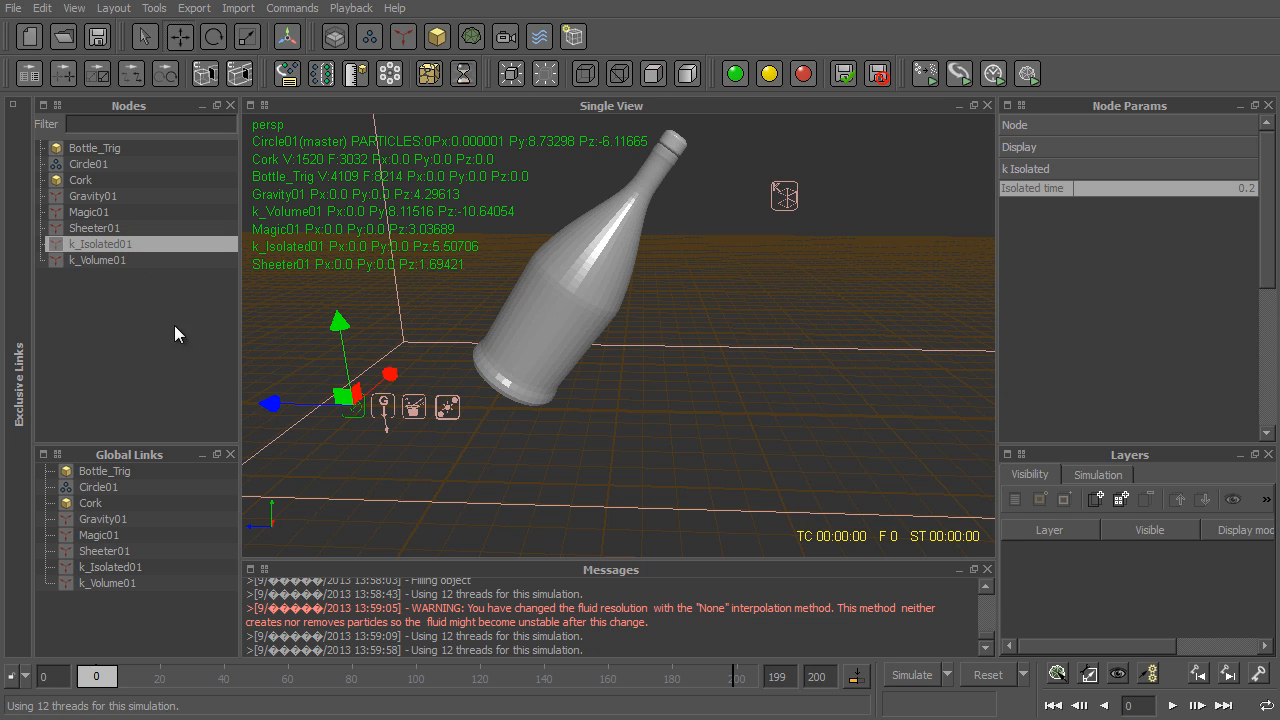
left_click(107, 261)
left_click_drag(437, 267, 575, 228, "alt")
- Scrub through the bottle animation to frame 140 and add a keyframe there for Sheeter01's Max cavity size
left_click(87, 228)
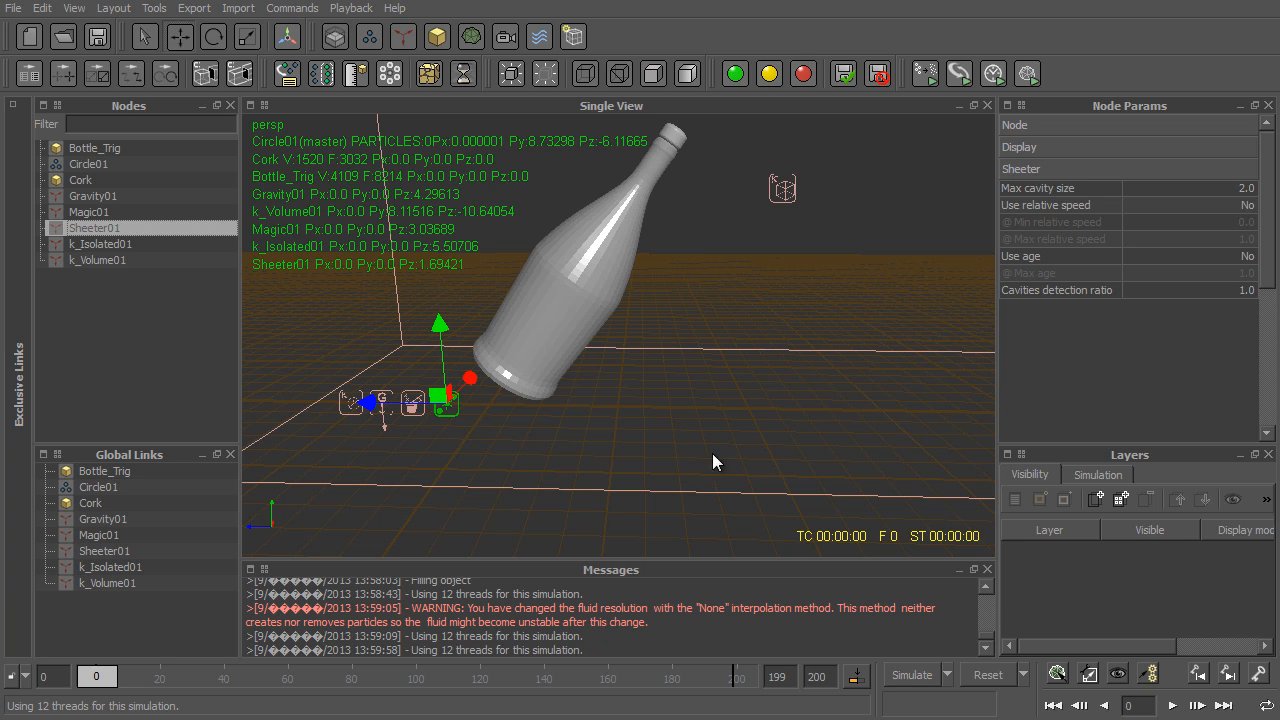
left_click_drag(437, 677, 484, 677)
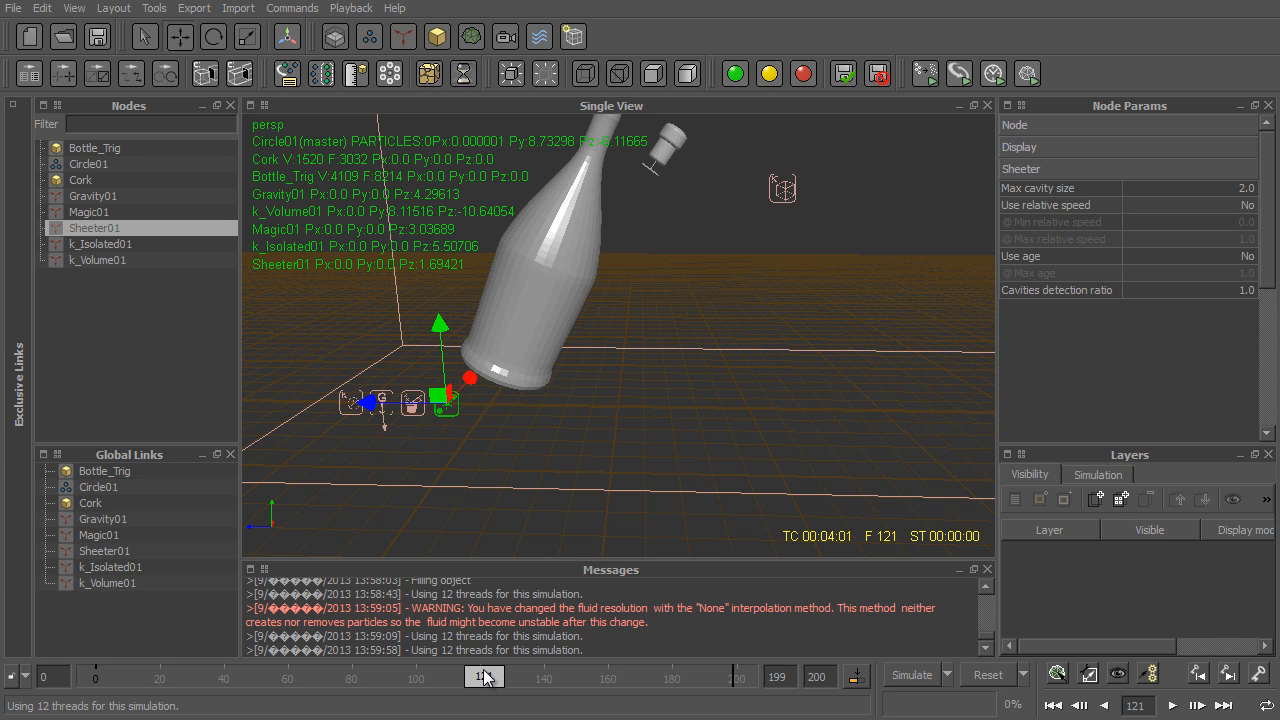
left_click_drag(484, 678, 541, 678)
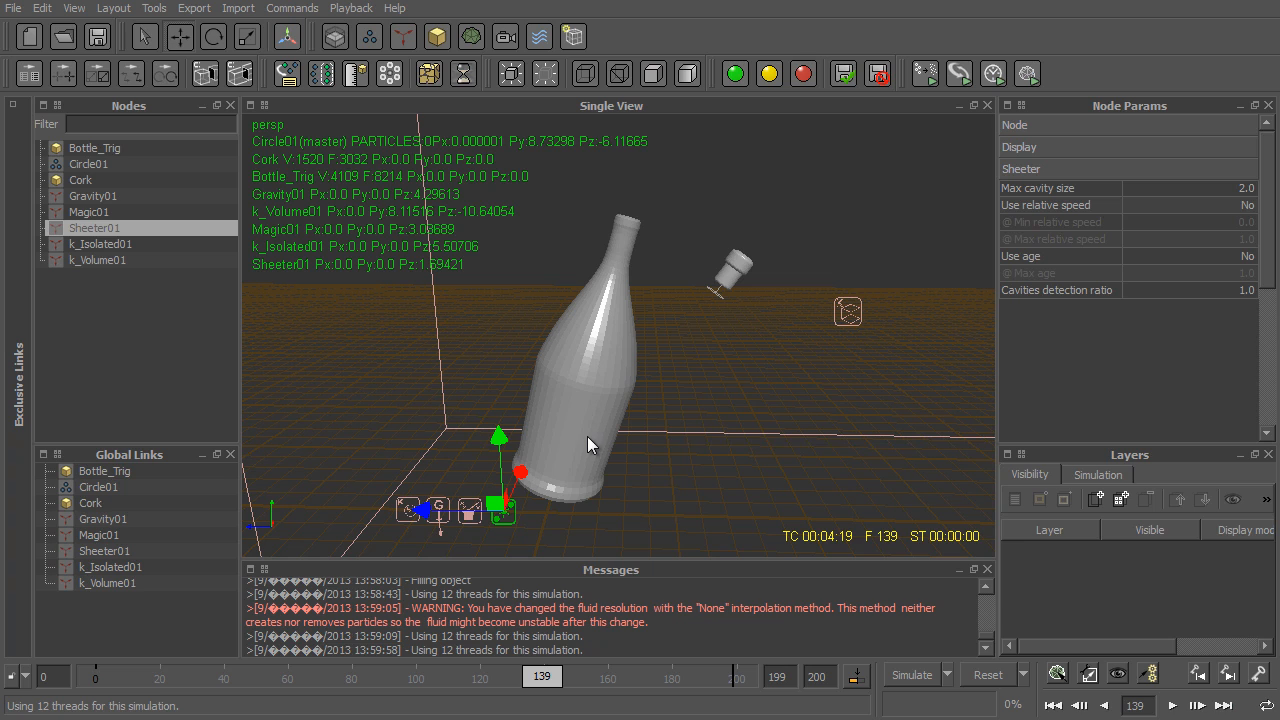
left_click_drag(541, 678, 557, 678)
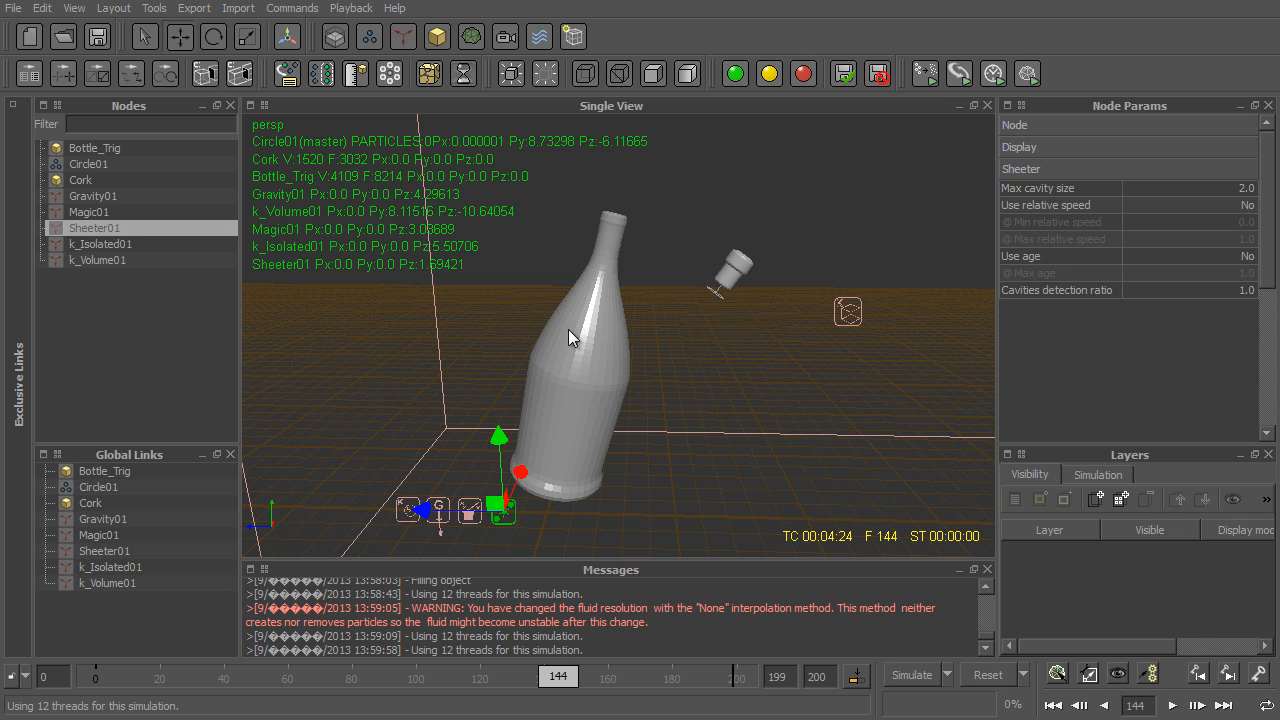
left_click_drag(568, 330, 634, 248, "alt")
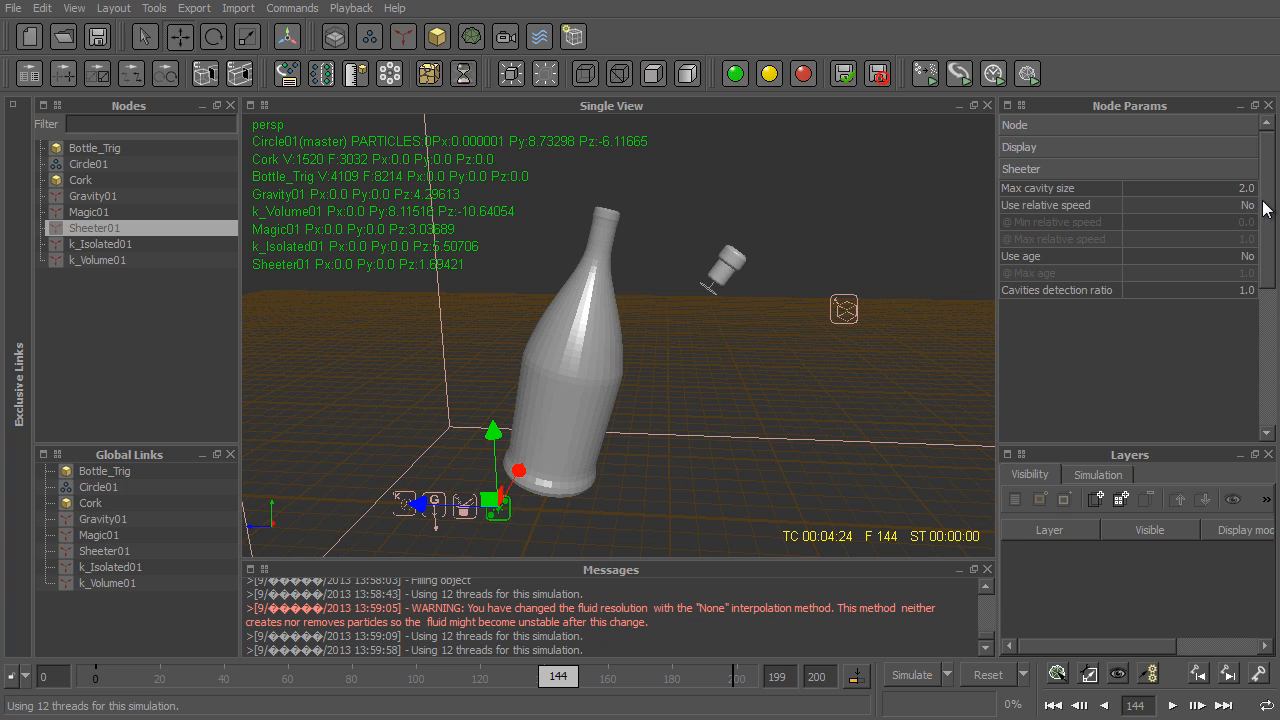
left_click_drag(557, 676, 545, 676)
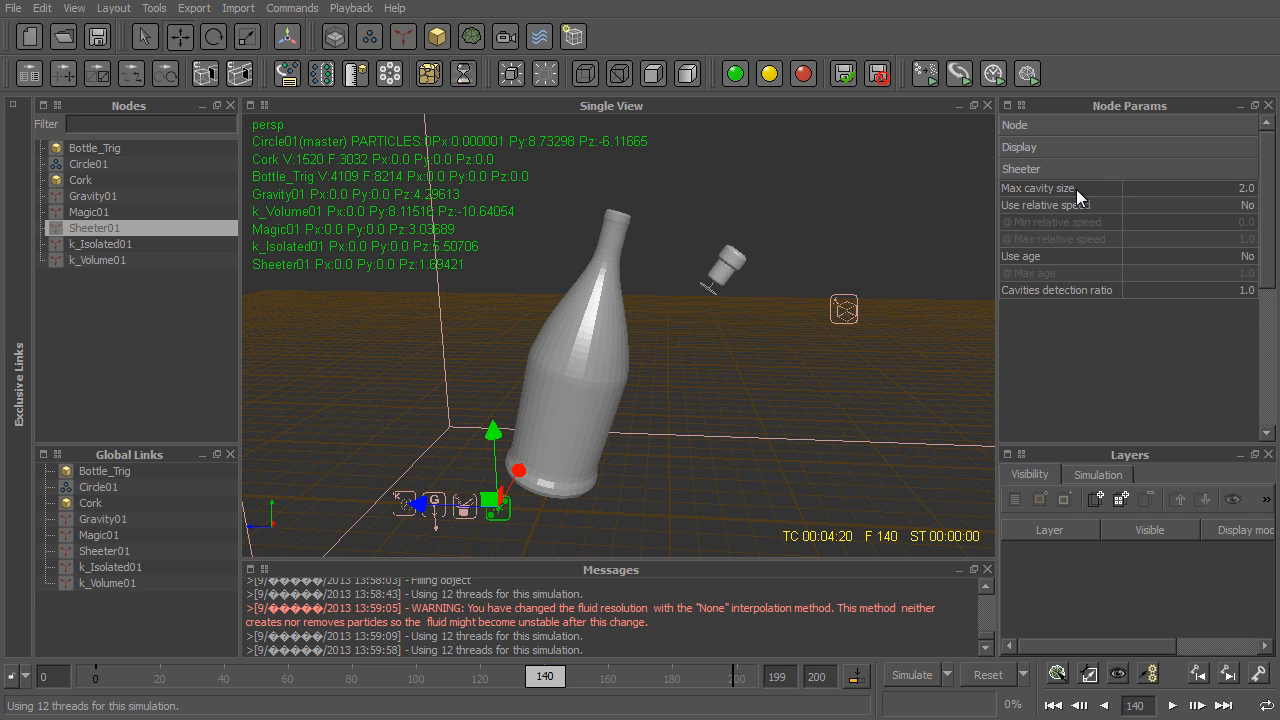
right_click(1070, 191)
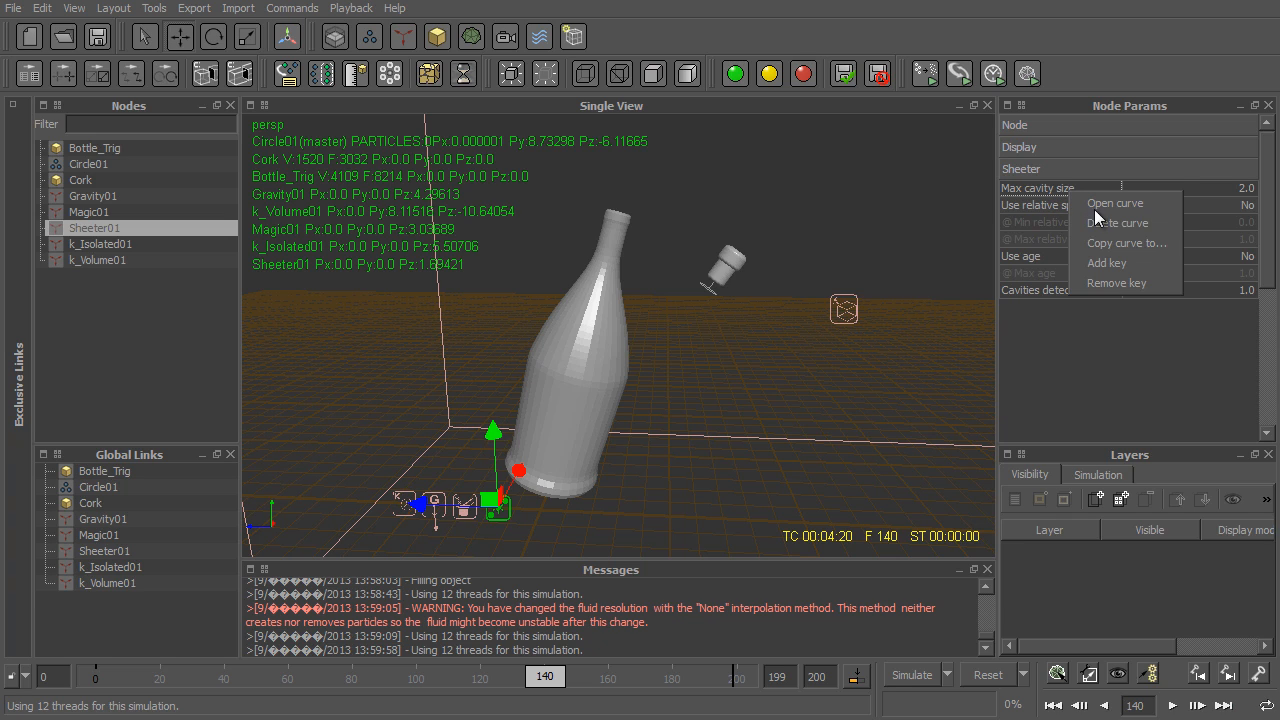
left_click(1149, 265)
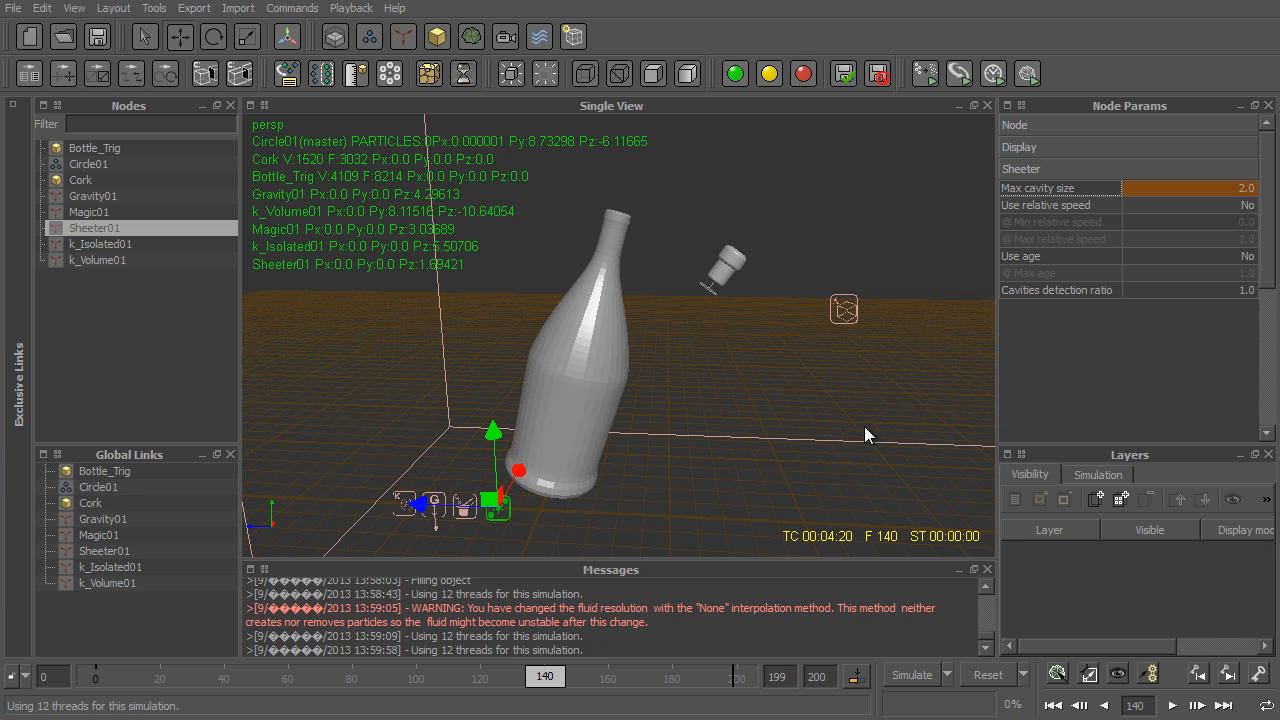
- Set Sheeter01's Max cavity size to 1 at frame 190
left_click(705, 677)
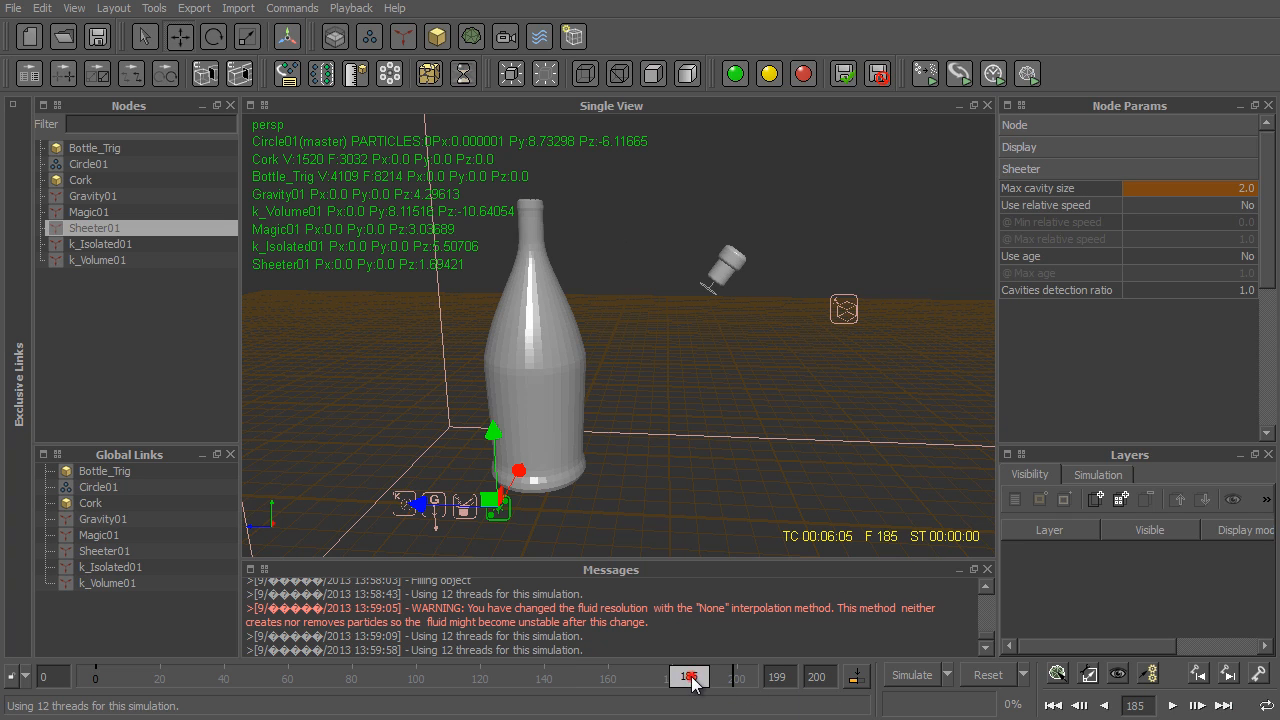
double_click(1246, 188)
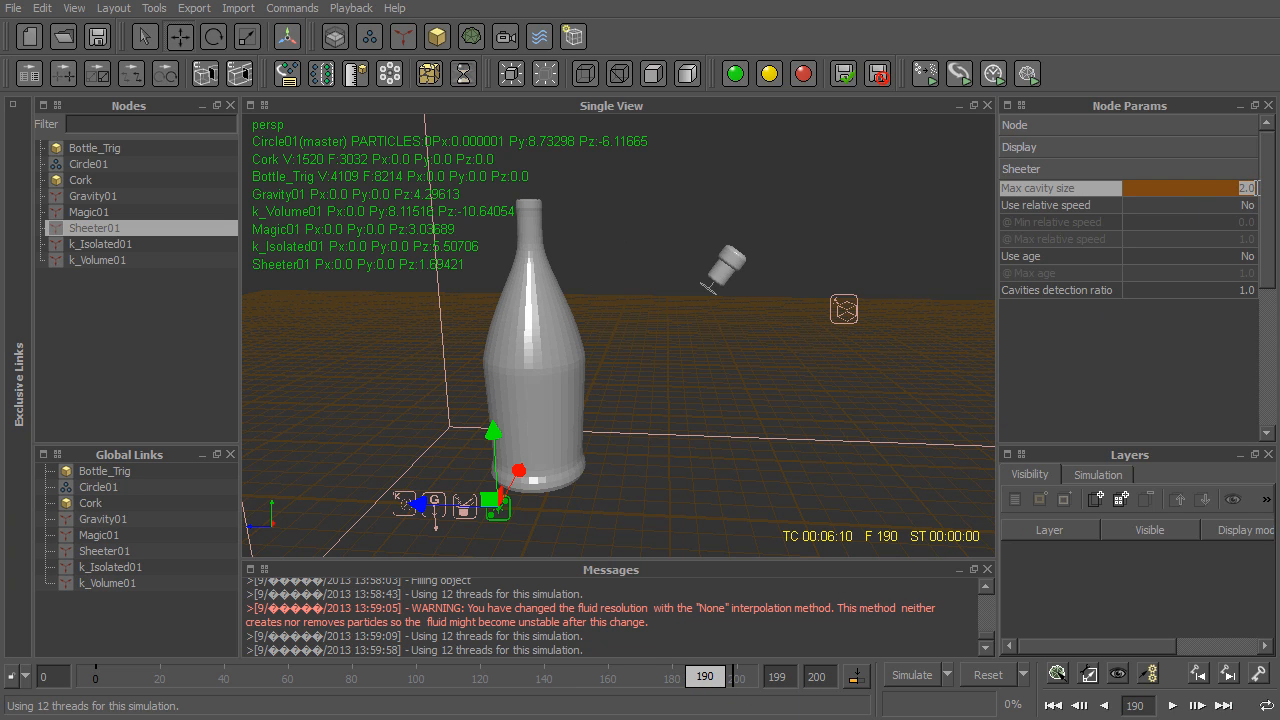
type("1")
key("Return")
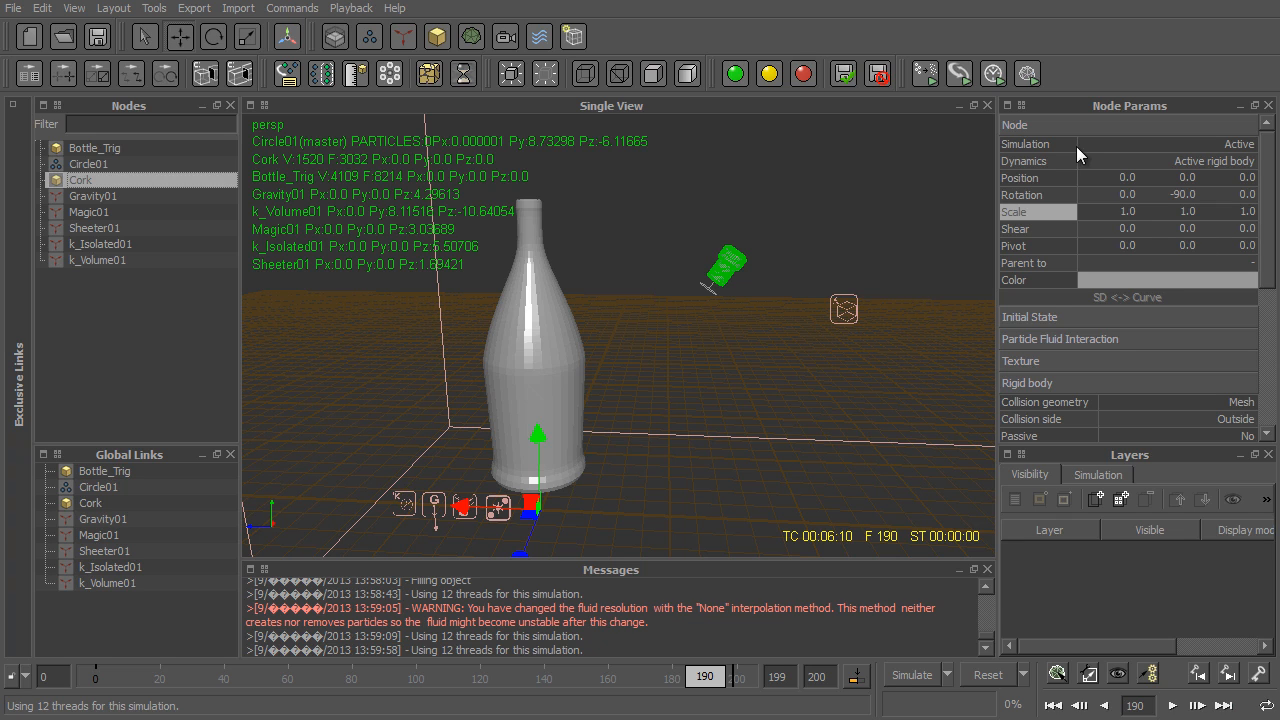
- Review the Cork's rigid body parameters and advance the timeline from frame 0 to frame 9
left_click(1048, 128)
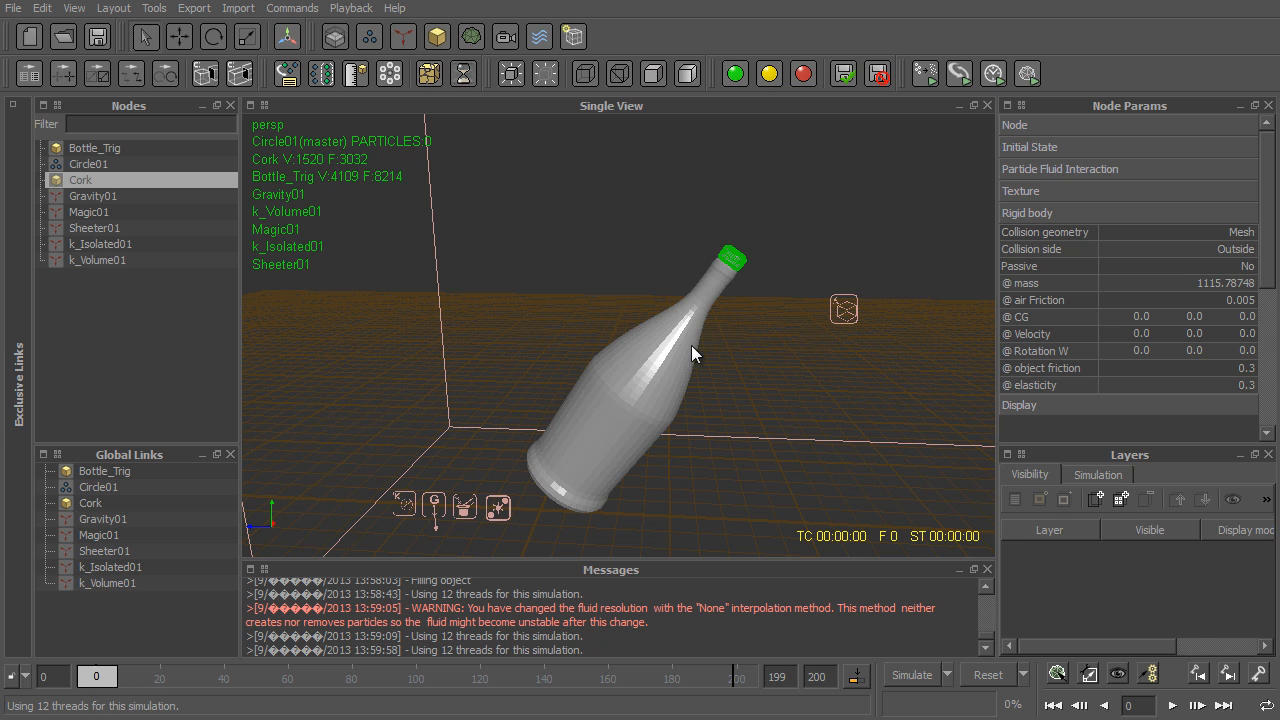
left_click(95, 164)
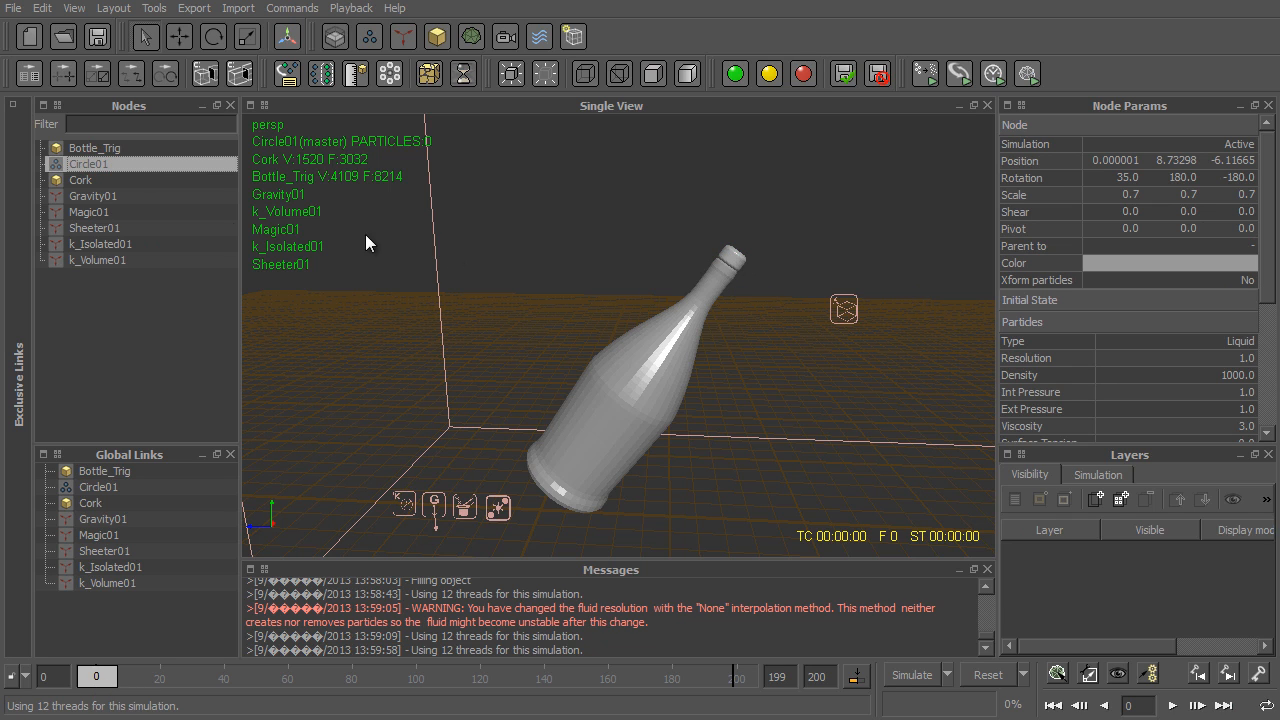
left_click(104, 180)
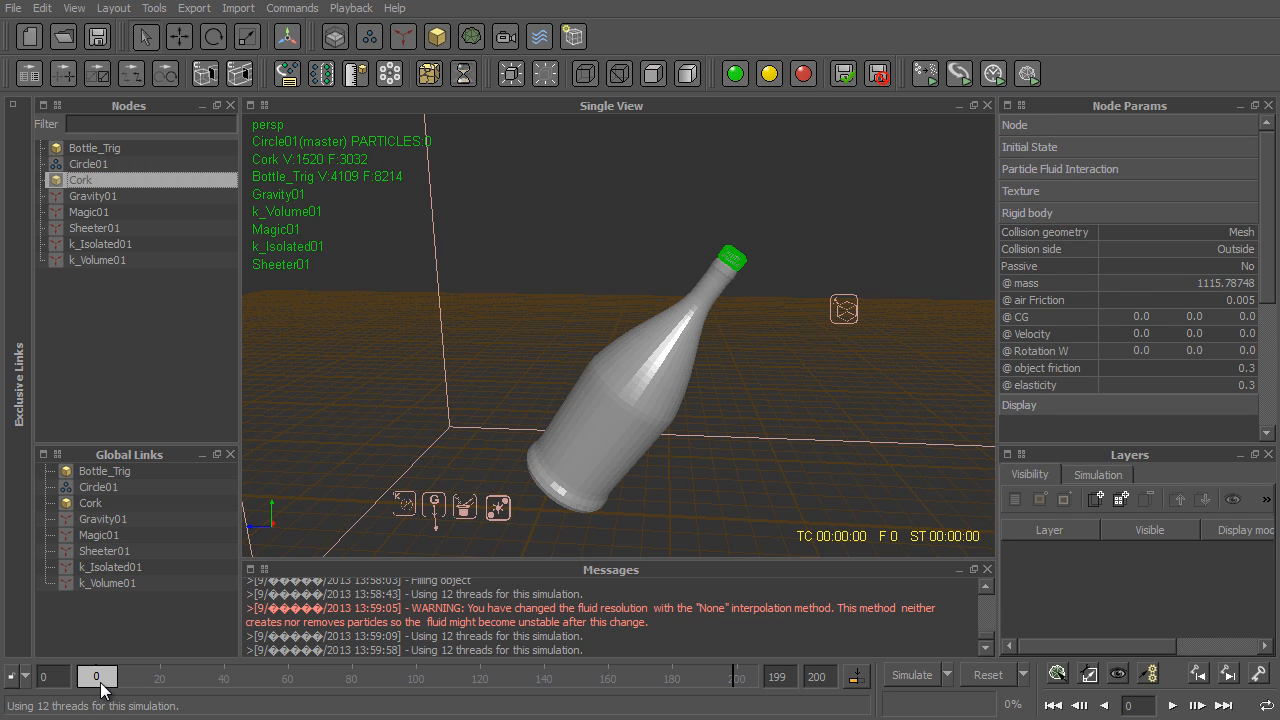
left_click_drag(101, 680, 114, 688)
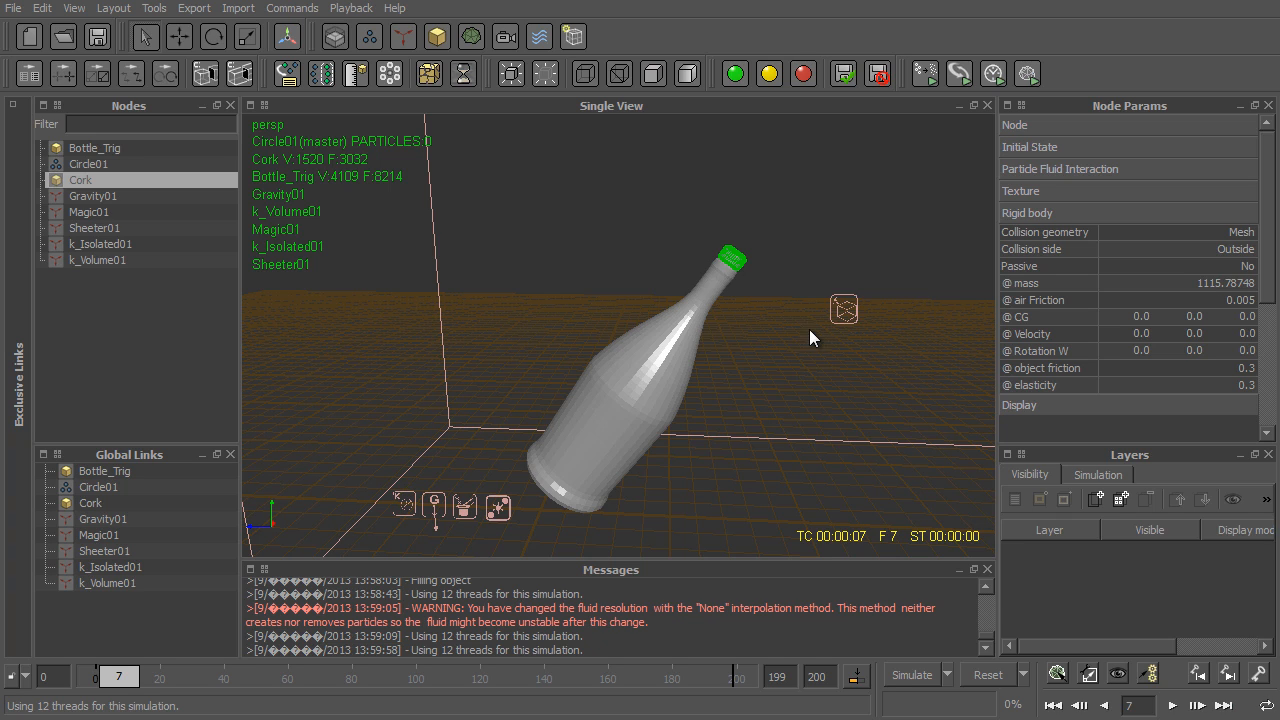
key("Right")
key("Right")
- Add a second Gravity daemon and set its Strength to 4
left_click(113, 315)
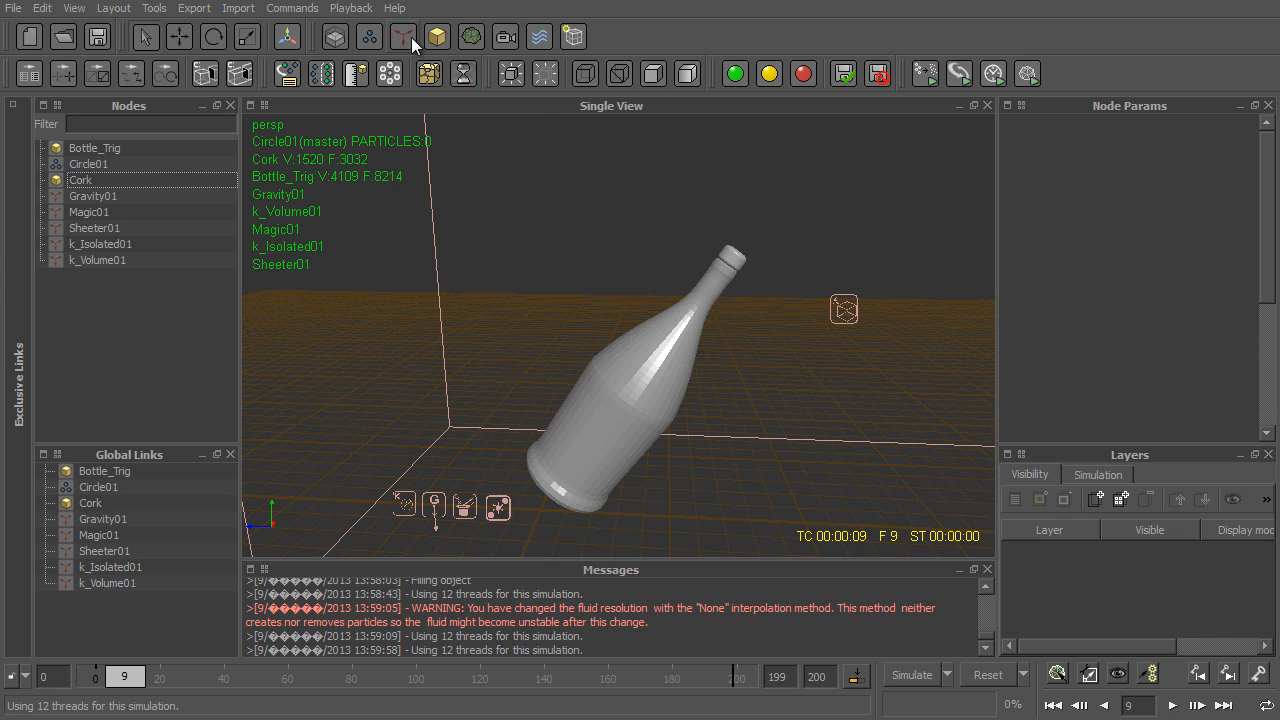
left_click(408, 37)
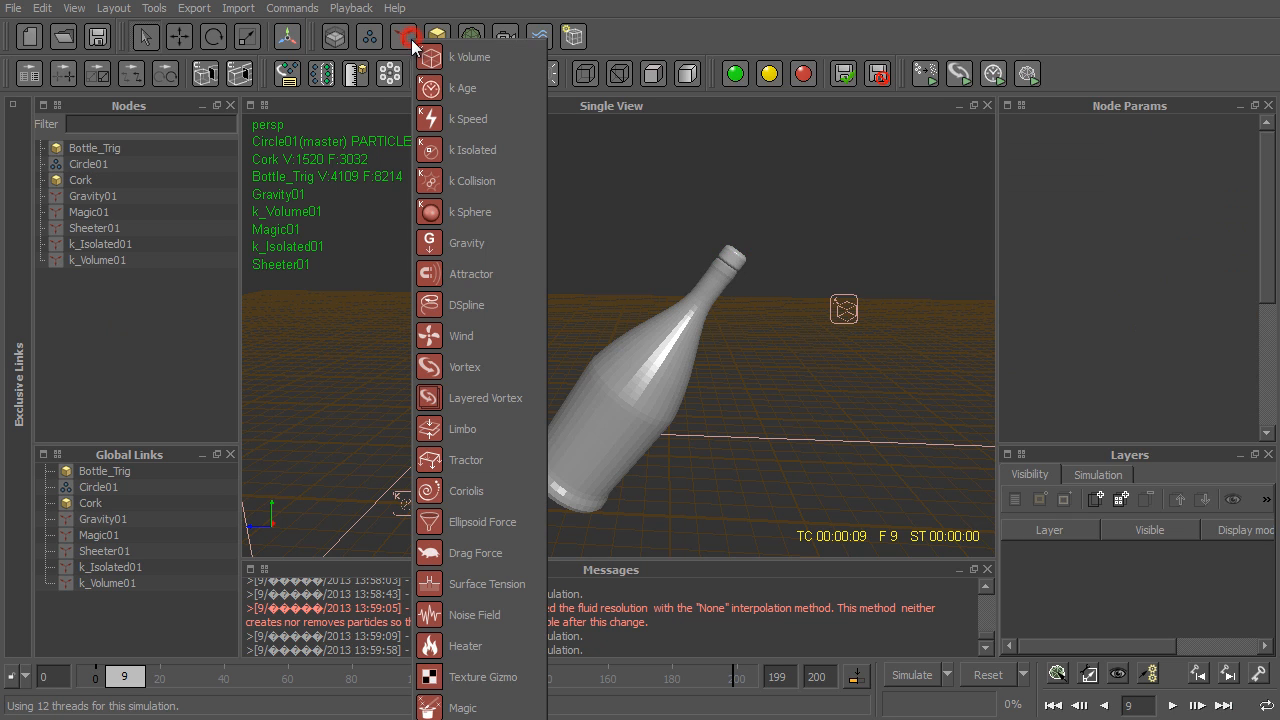
left_click(521, 242)
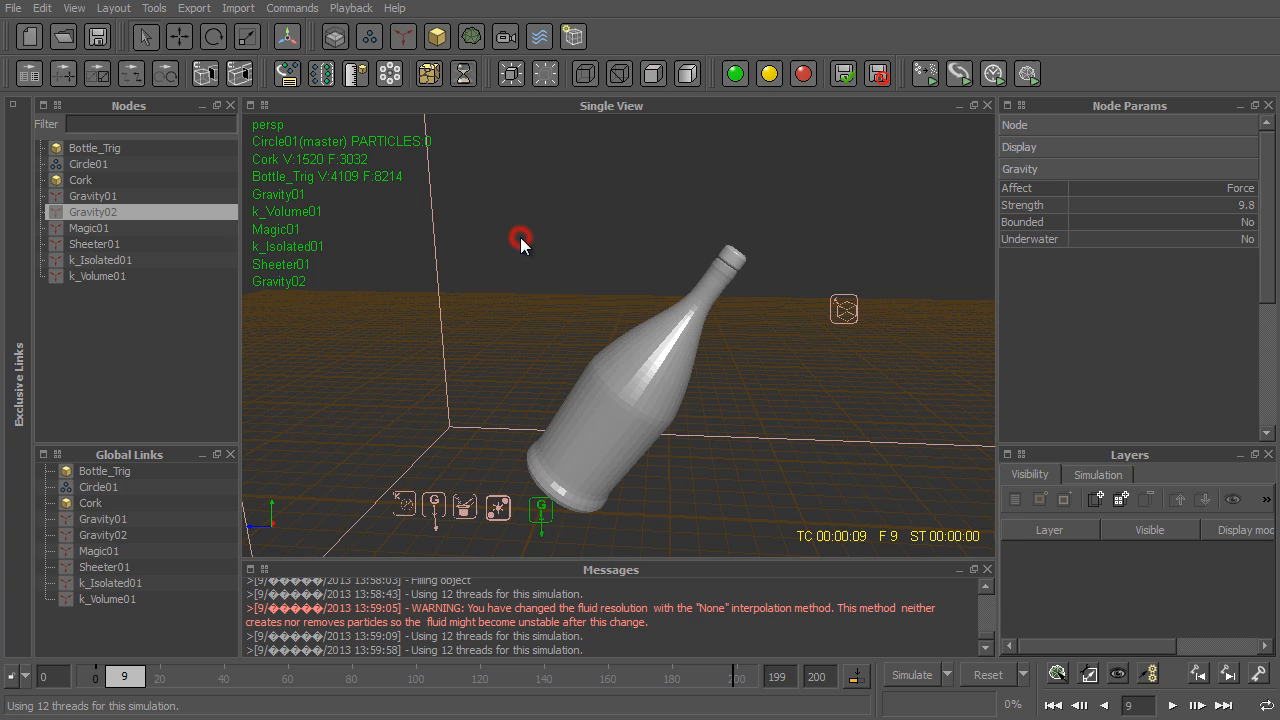
left_click(1231, 201)
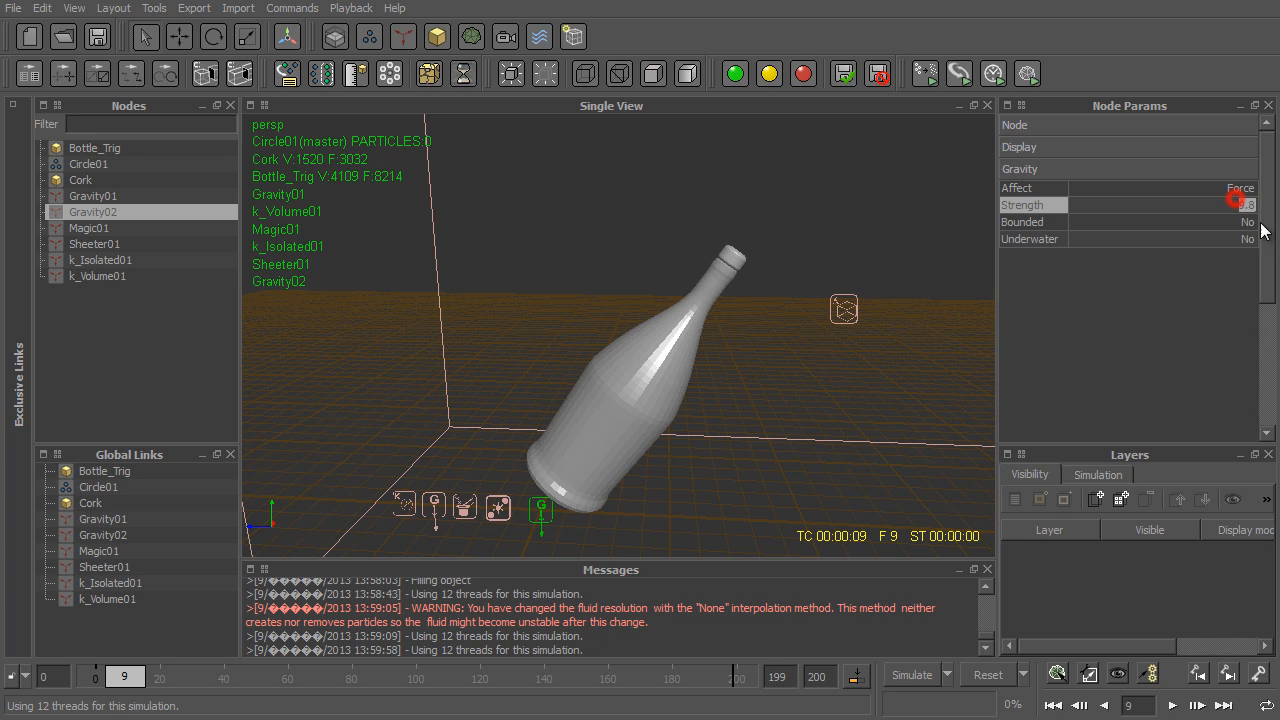
type("4")
key("Return")
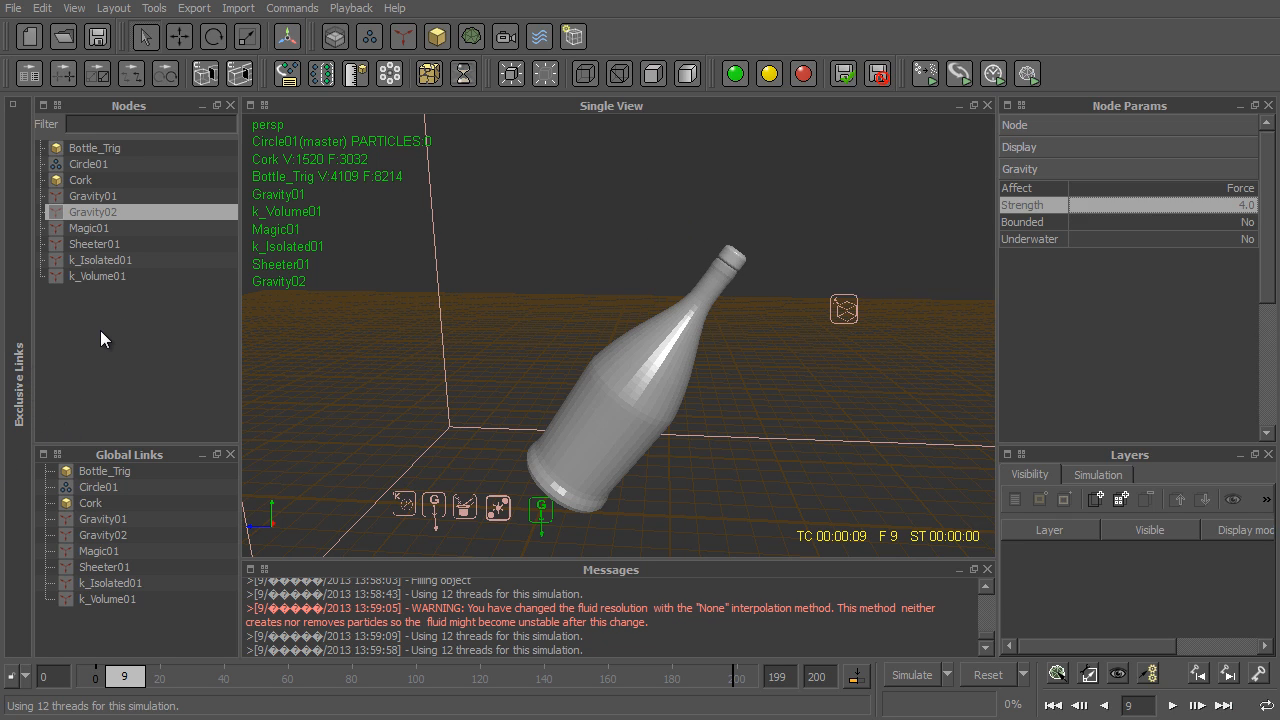
- Set the object friction of both the Cork and Bottle_Trig to 1
left_click(86, 181)
left_click(1183, 367)
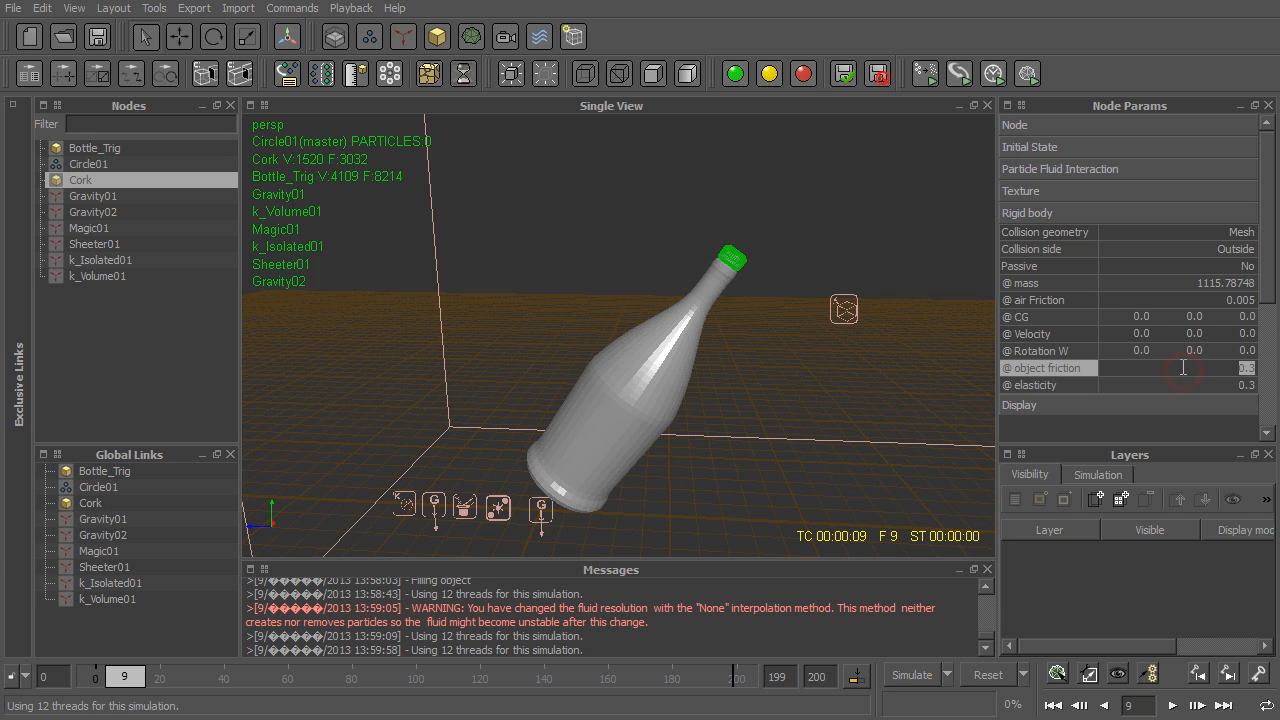
type("1")
key("Return")
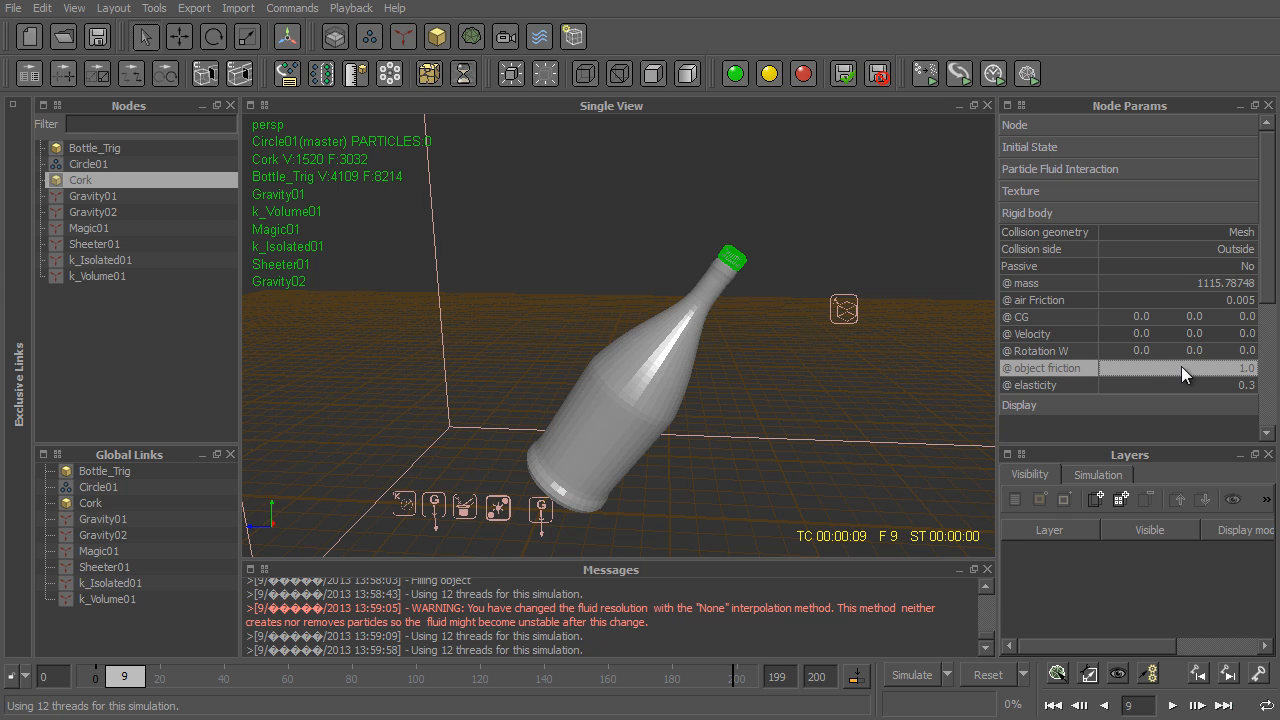
left_click(100, 148)
left_click(1236, 367)
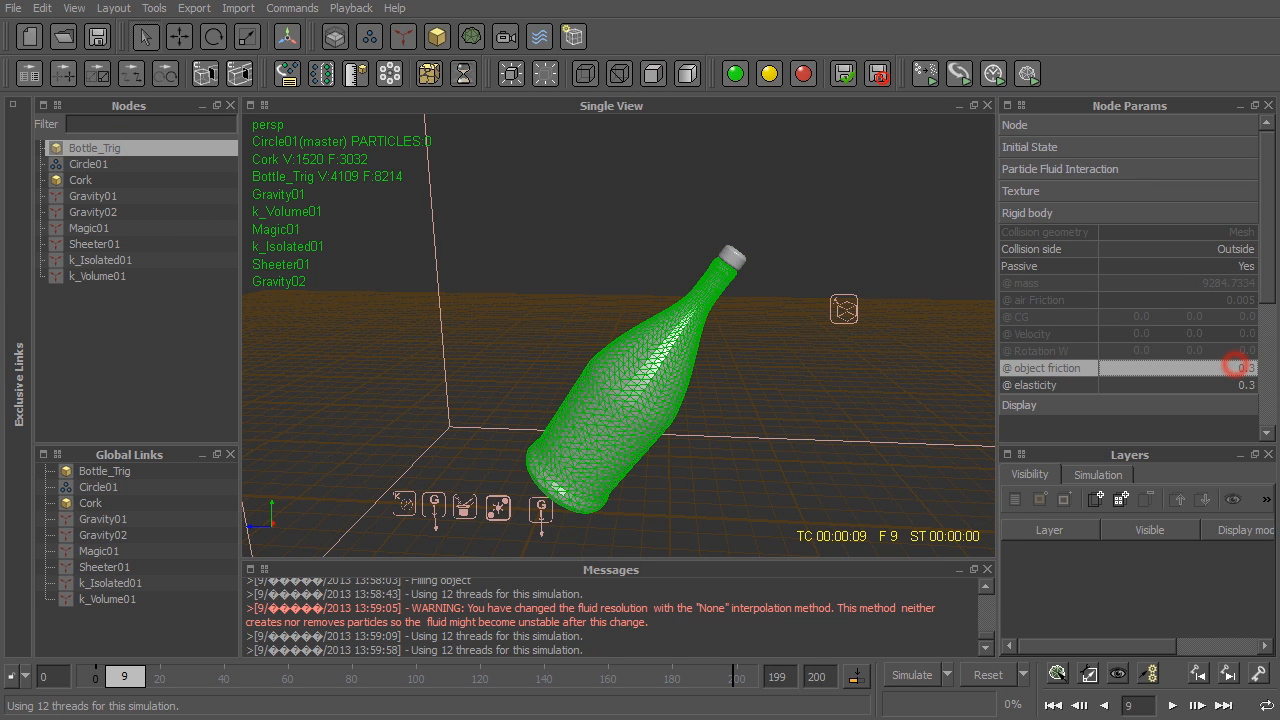
type("1")
key("Return")
- Return to frame 0 and add a keyframe there for the Cork's mass
left_click(100, 180)
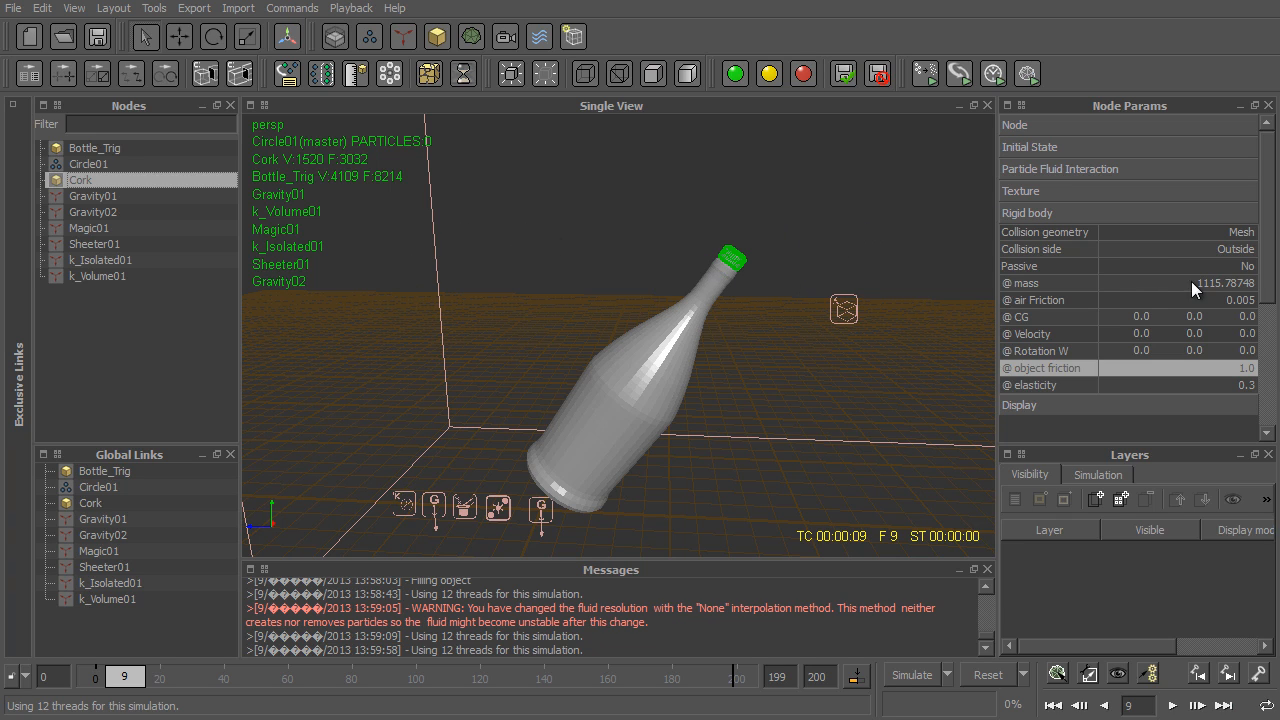
left_click(1040, 285)
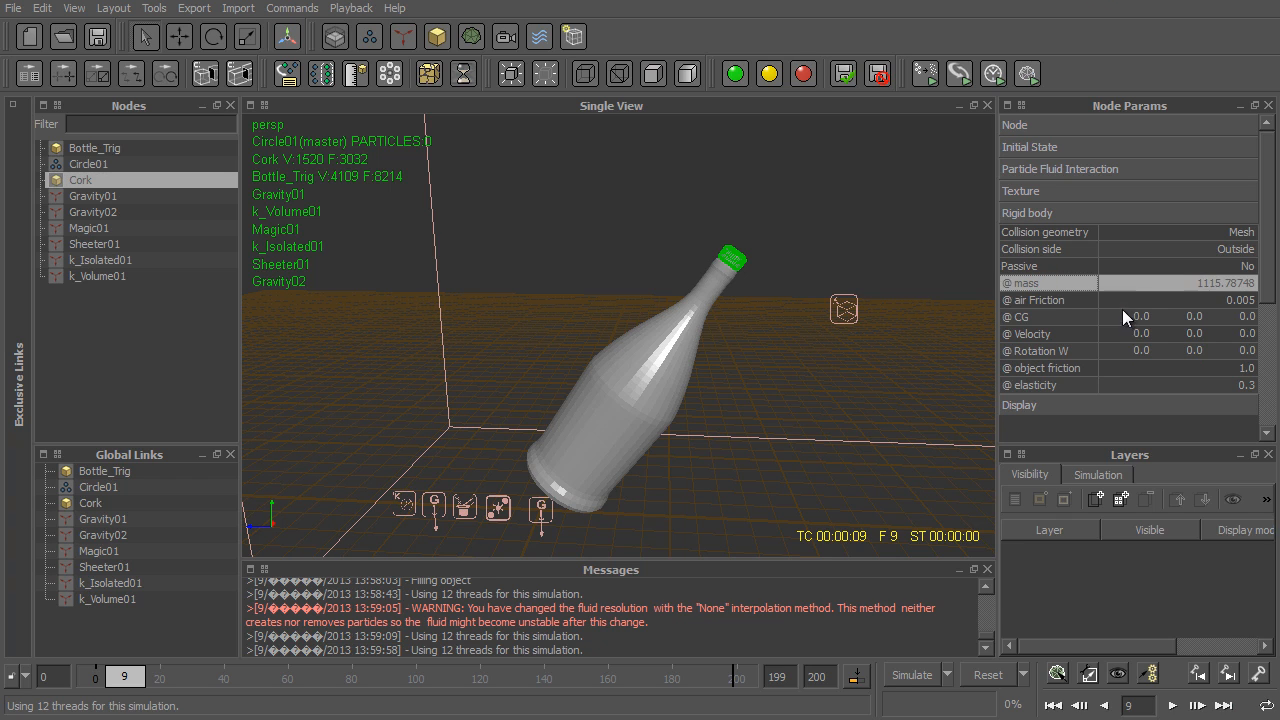
left_click_drag(122, 677, 96, 677)
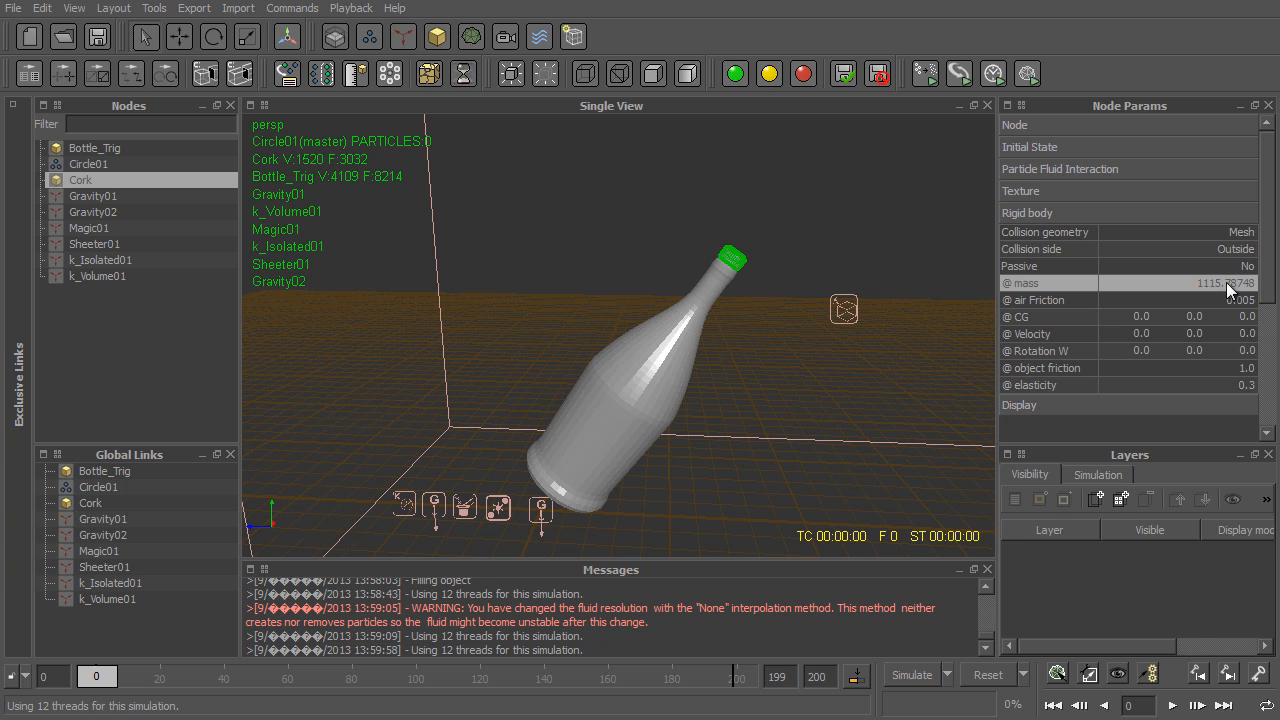
right_click(1147, 285)
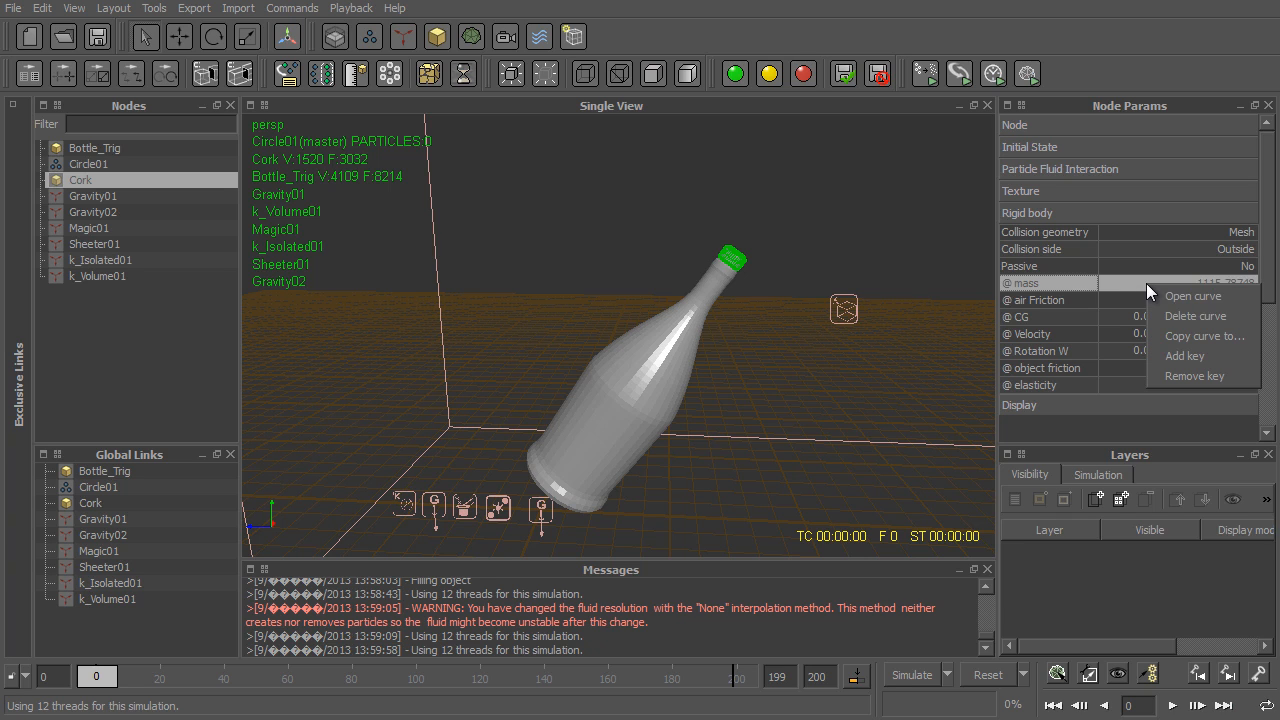
left_click(1195, 350)
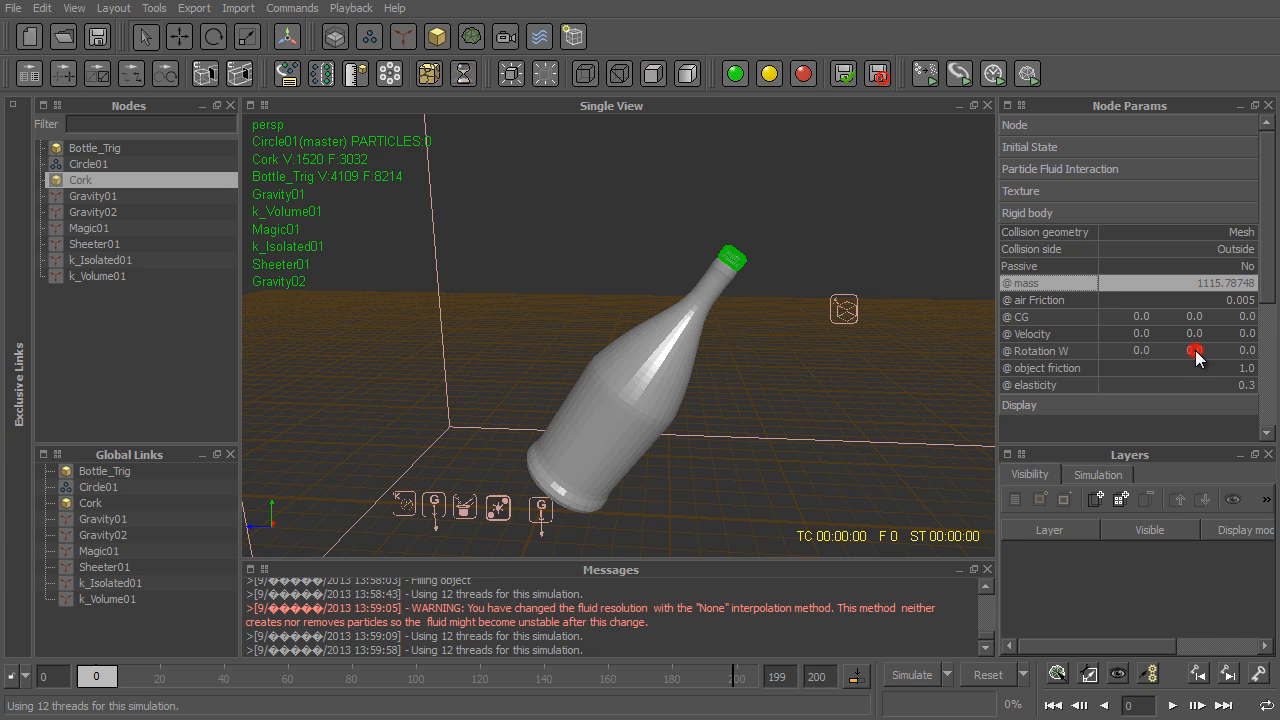
- Set the Cork's mass to 860 at frame 3 and add a keyframe for it
left_click(104, 686)
left_click(107, 687)
double_click(1250, 283)
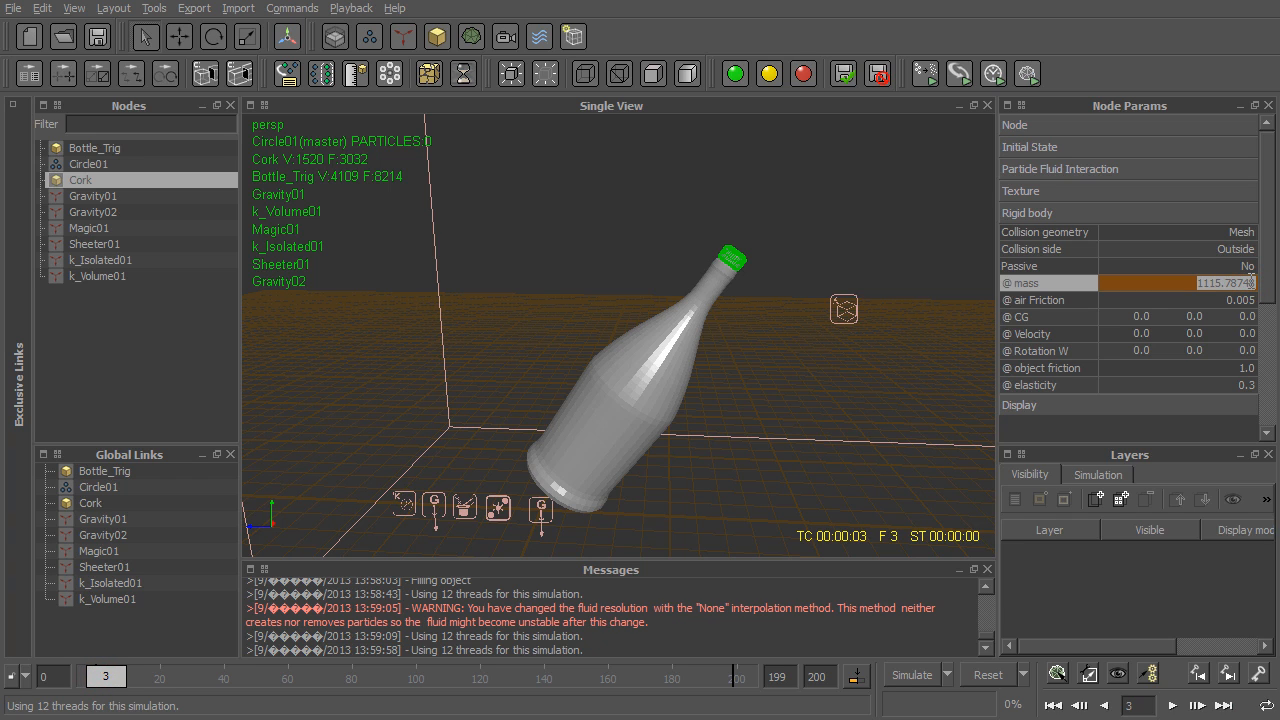
right_click(1146, 281)
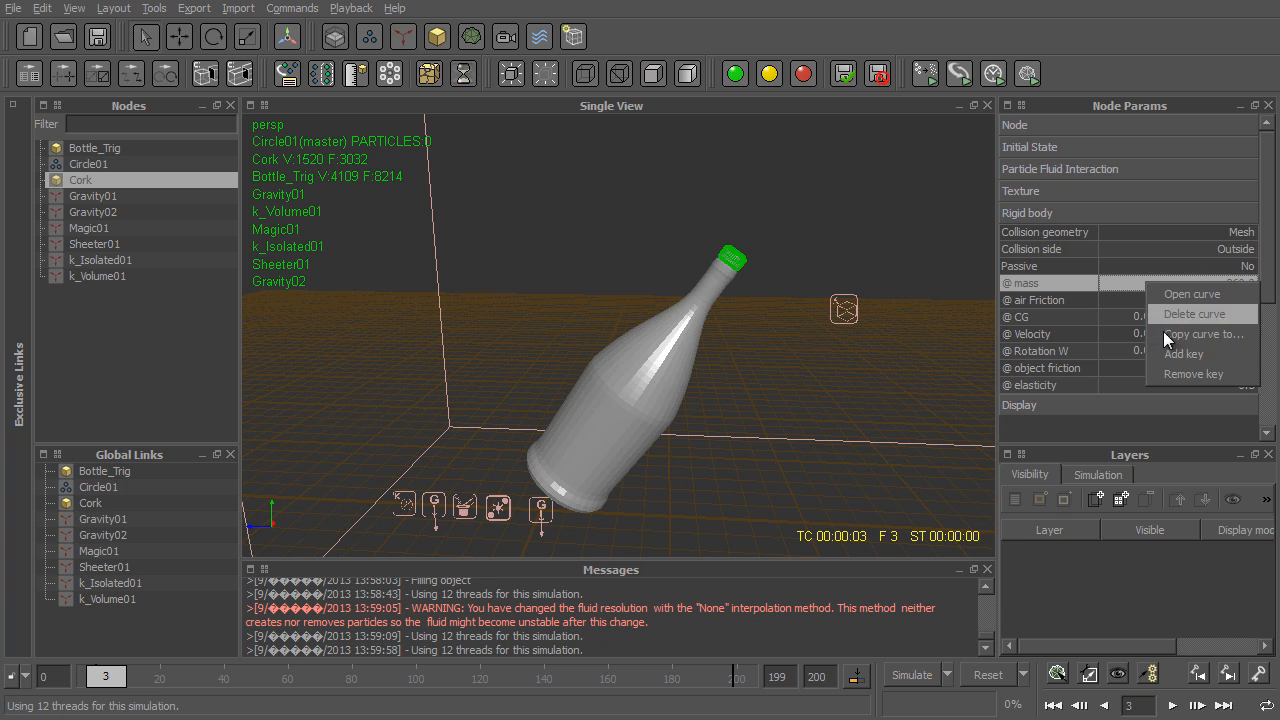
left_click(1170, 354)
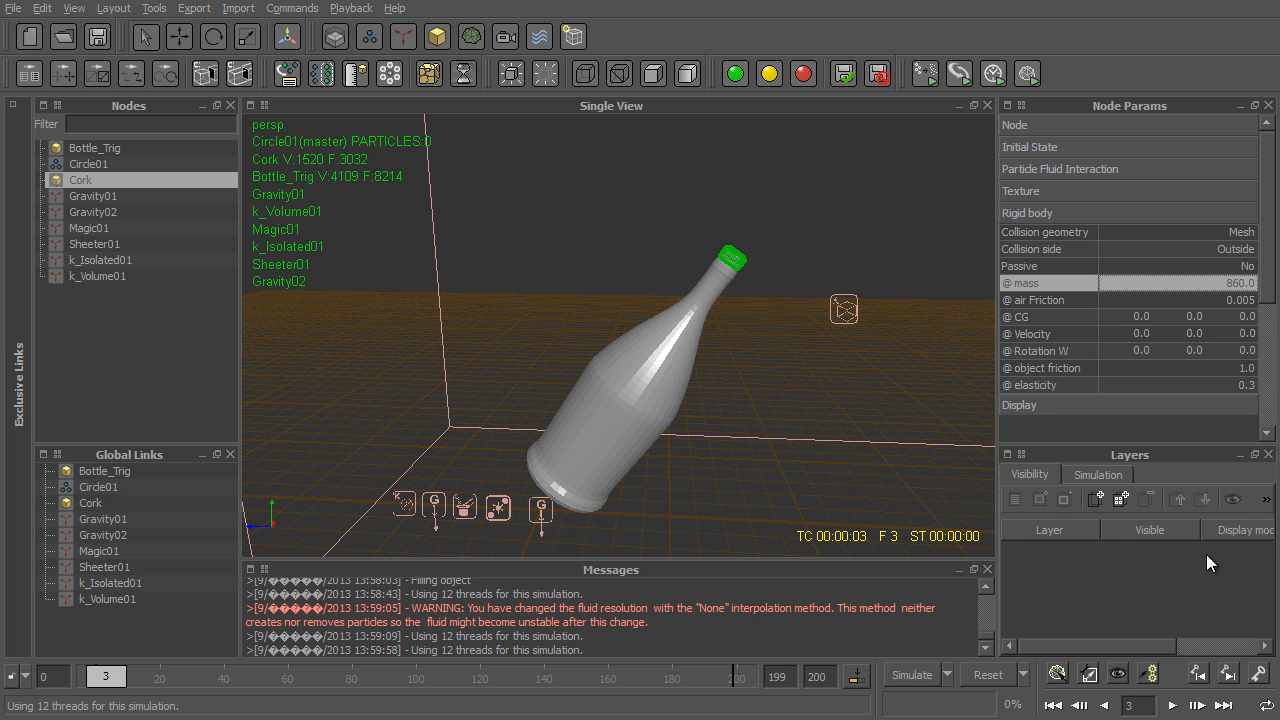
- Set the Cork's mass to 6 at frame 4, add a keyframe for it, and return to frame 0
left_click_drag(1139, 708, 1121, 713)
type("4")
key("Return")
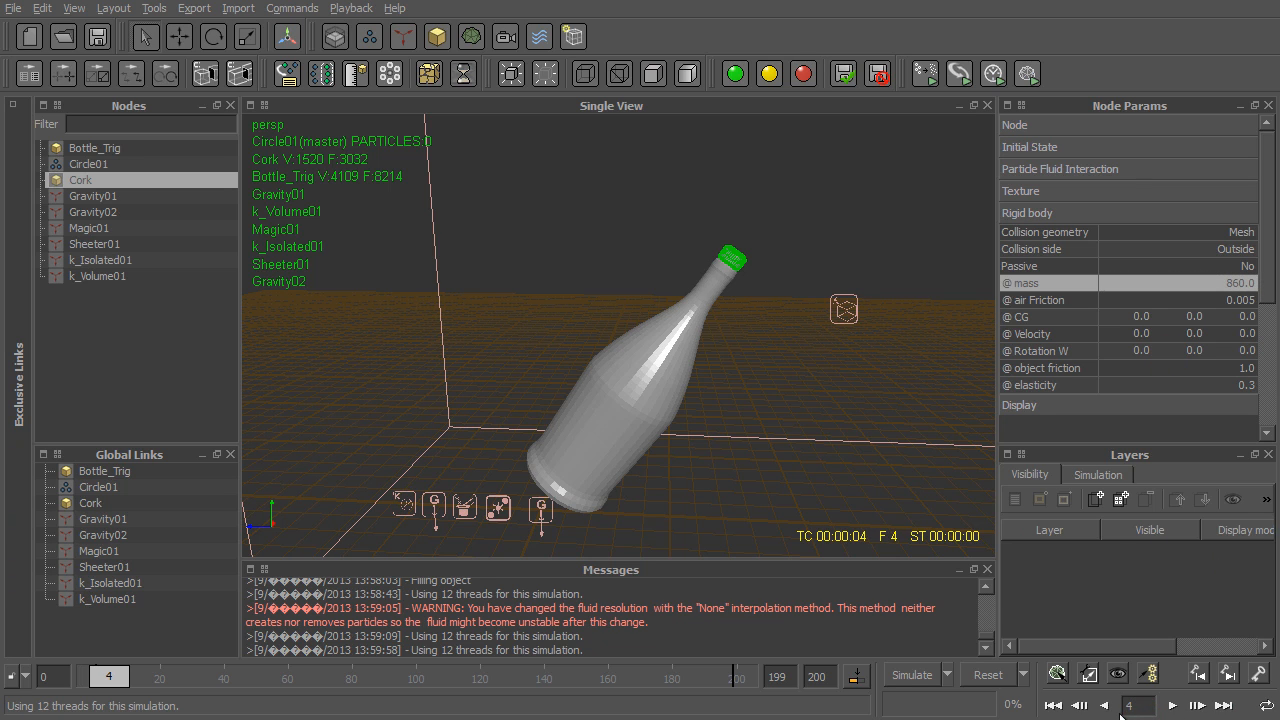
double_click(1237, 281)
type("6")
key("Return")
right_click(1143, 283)
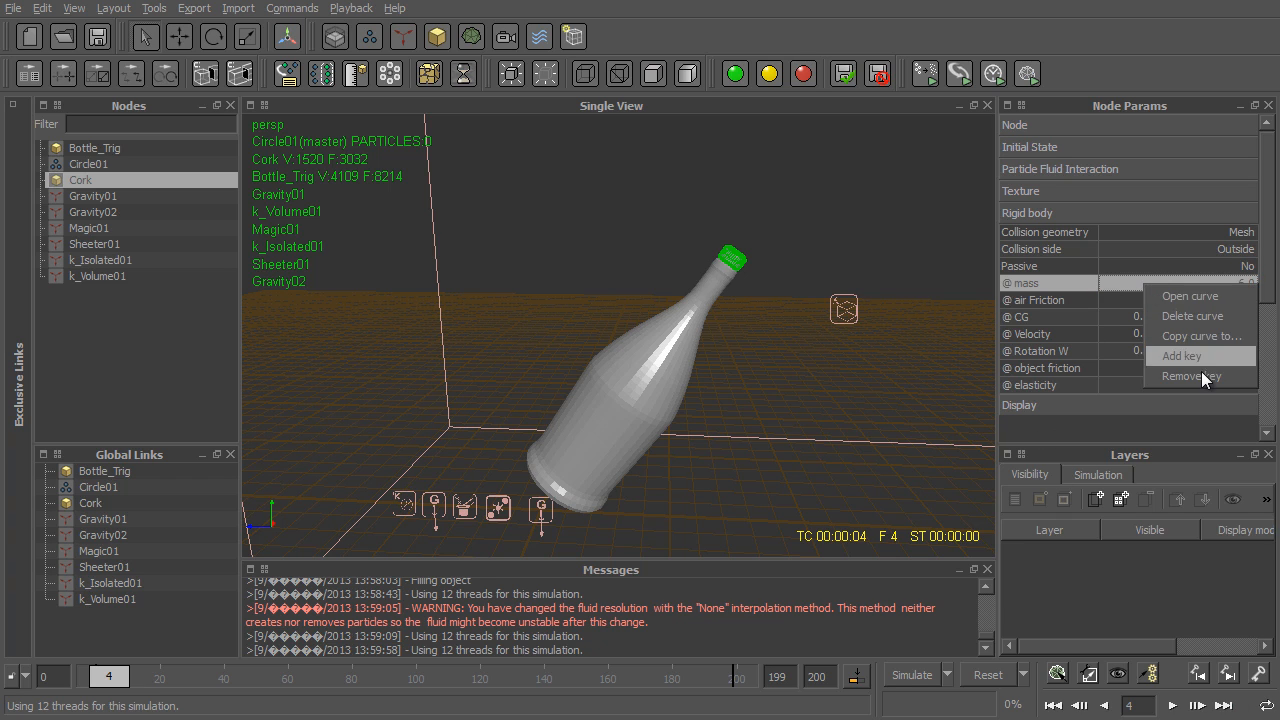
left_click(1202, 357)
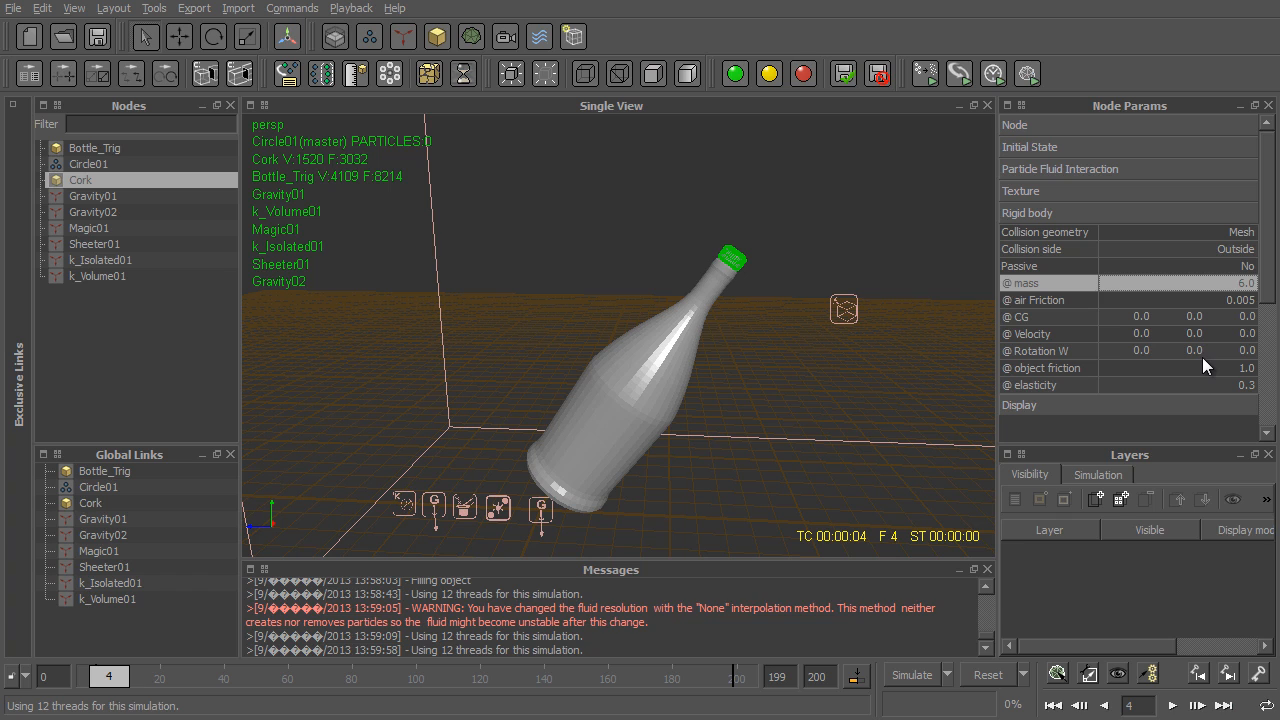
key("ctrl+z")
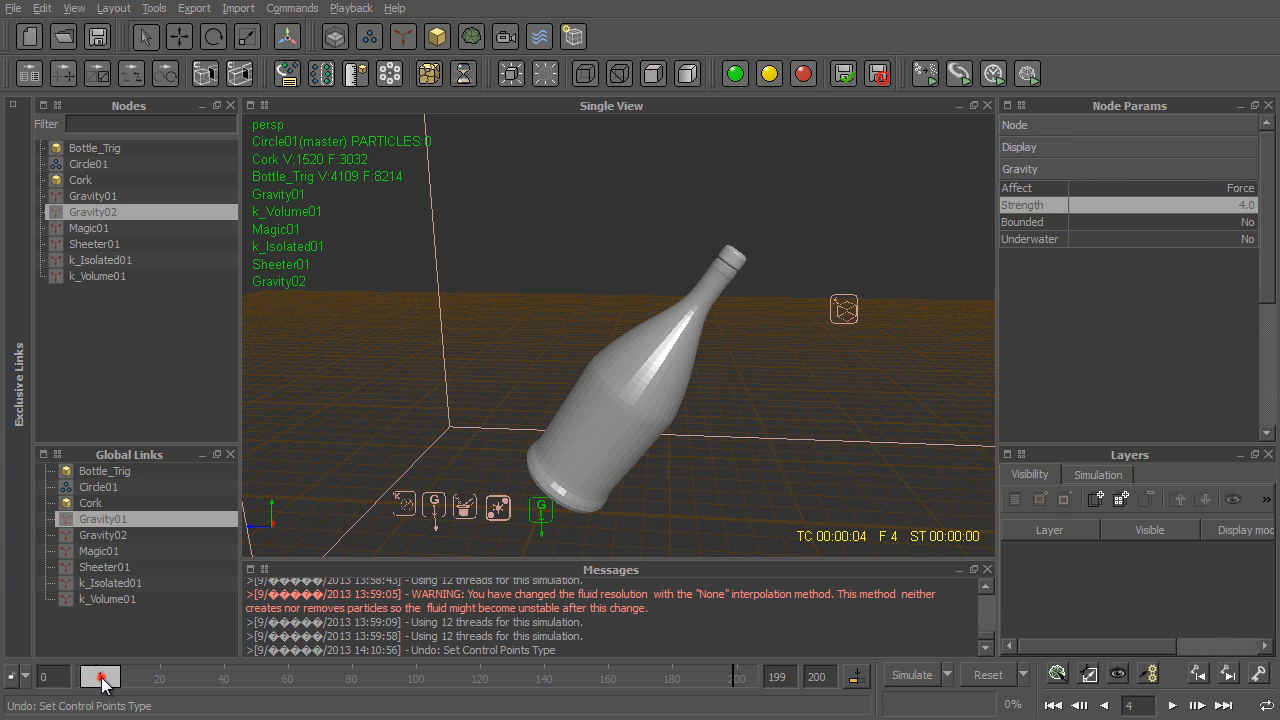
left_click_drag(102, 679, 55, 682)
- Expand Exclusive Links, add Bottle_Trig, and link Circle01, Cork and Gravity01 to it
left_click(14, 105)
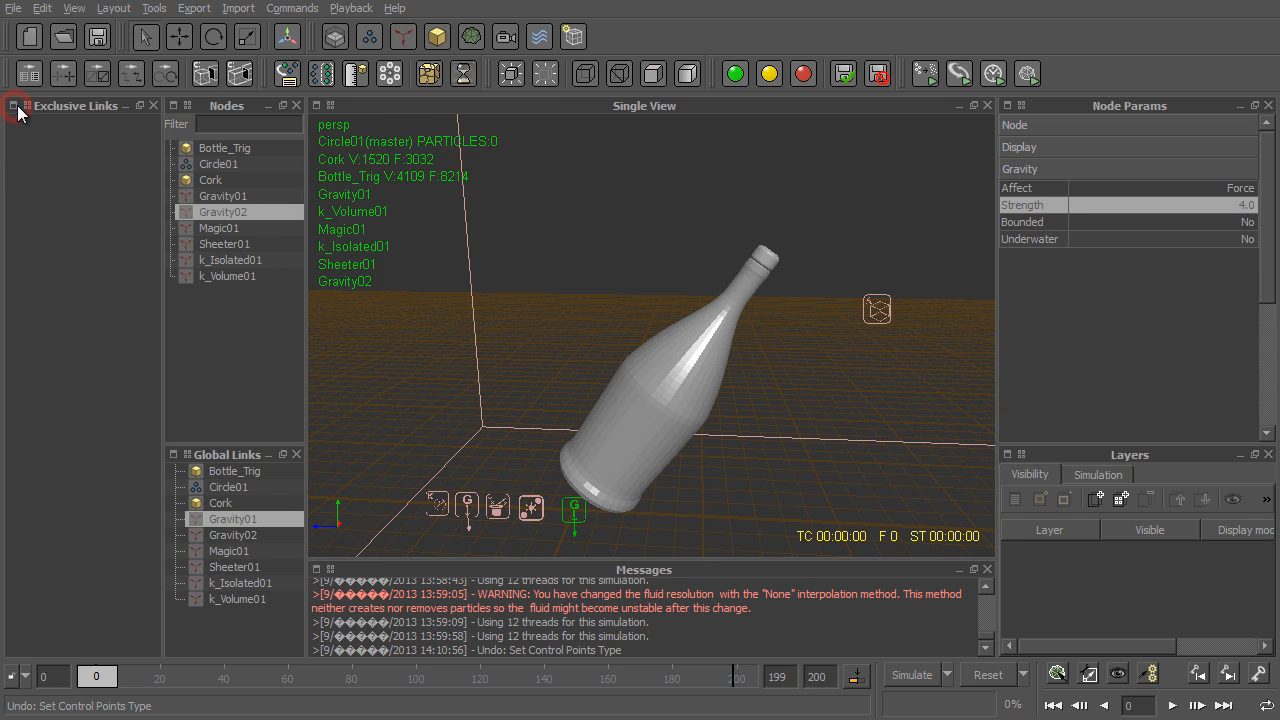
left_click(240, 150)
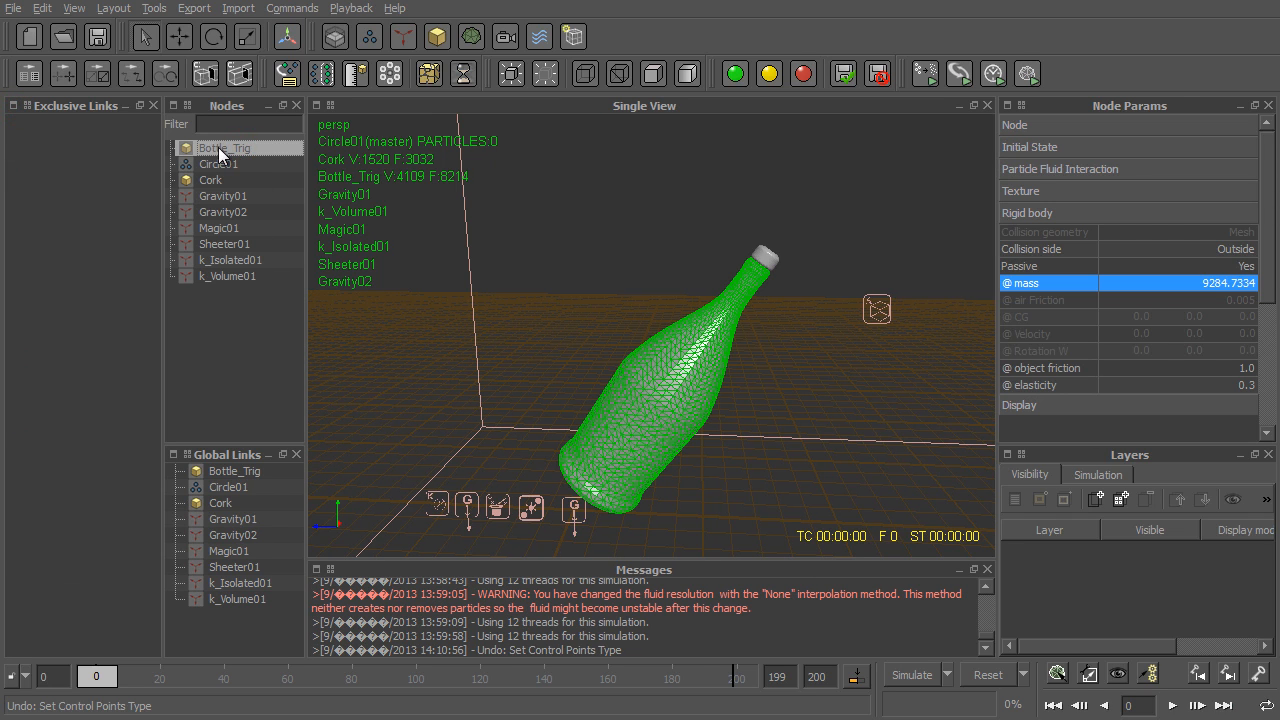
left_click_drag(66, 174, 57, 176)
left_click_drag(218, 164, 81, 126)
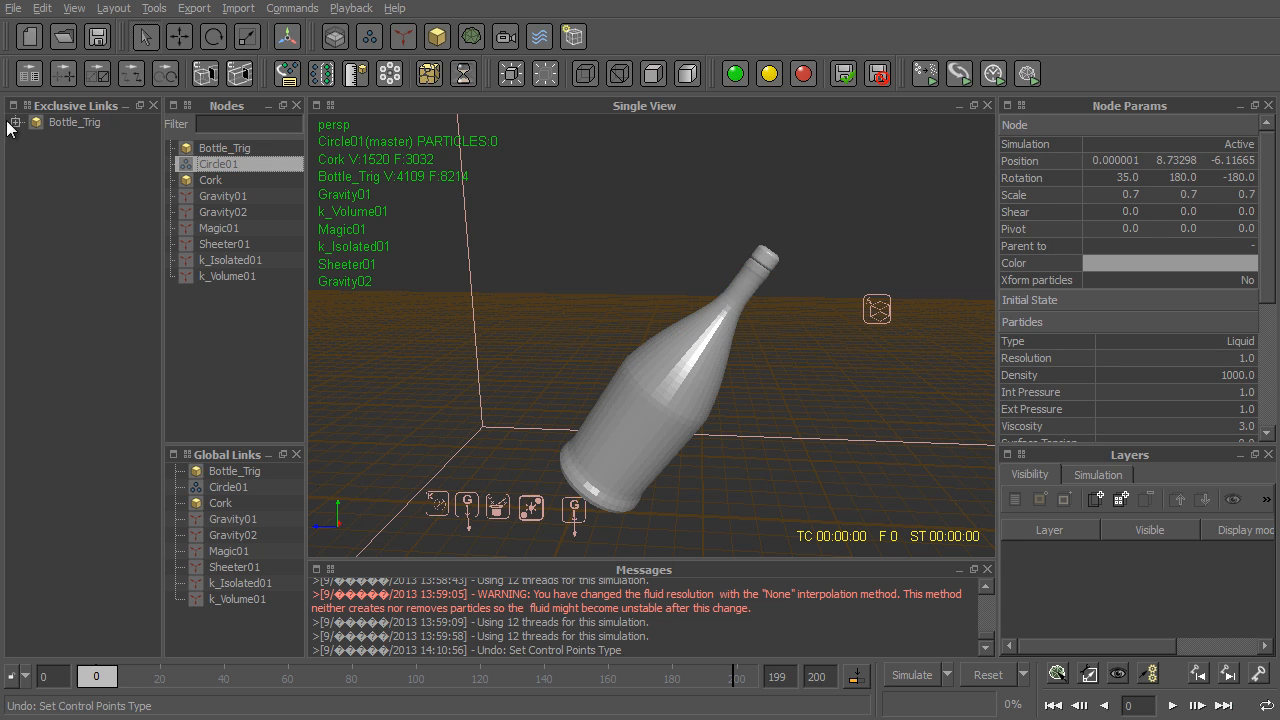
left_click(15, 122)
left_click_drag(212, 180, 74, 121)
left_click_drag(240, 196, 84, 120)
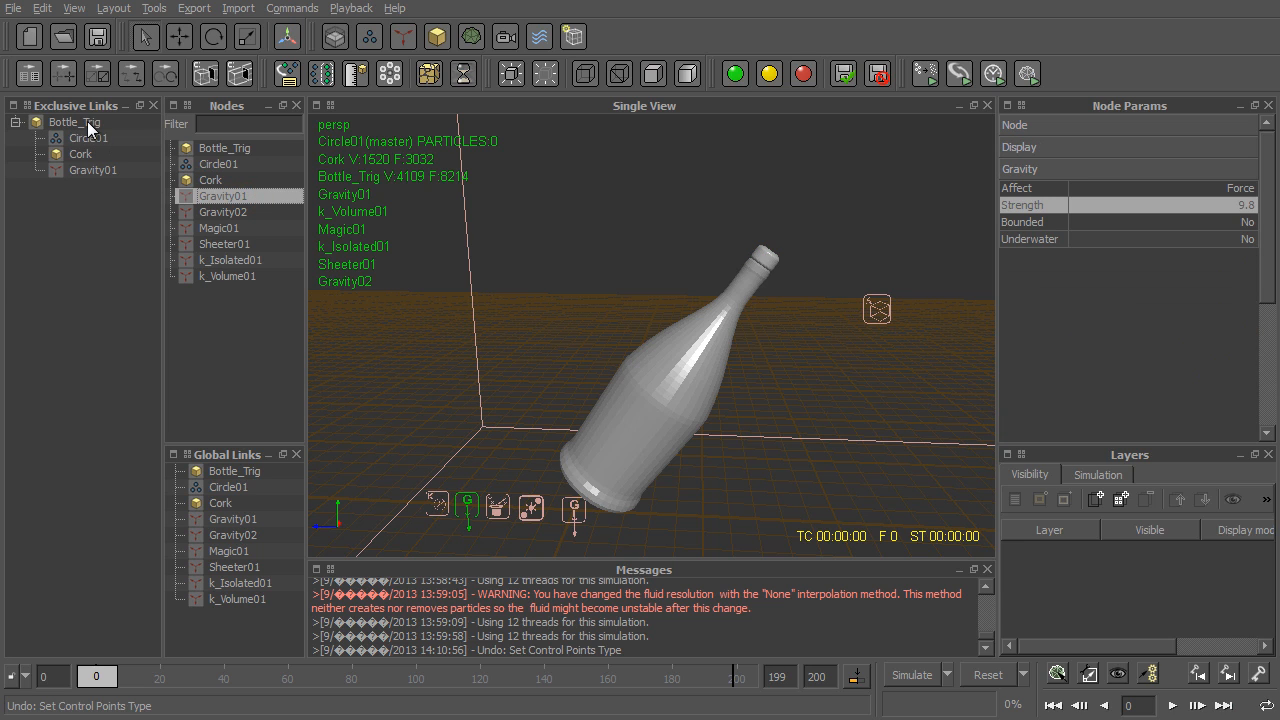
- Link Magic01, Sheeter01, k_Isolated01 and k_Volume01 exclusively to Bottle_Trig
left_click(246, 228)
left_click(227, 277, "shift")
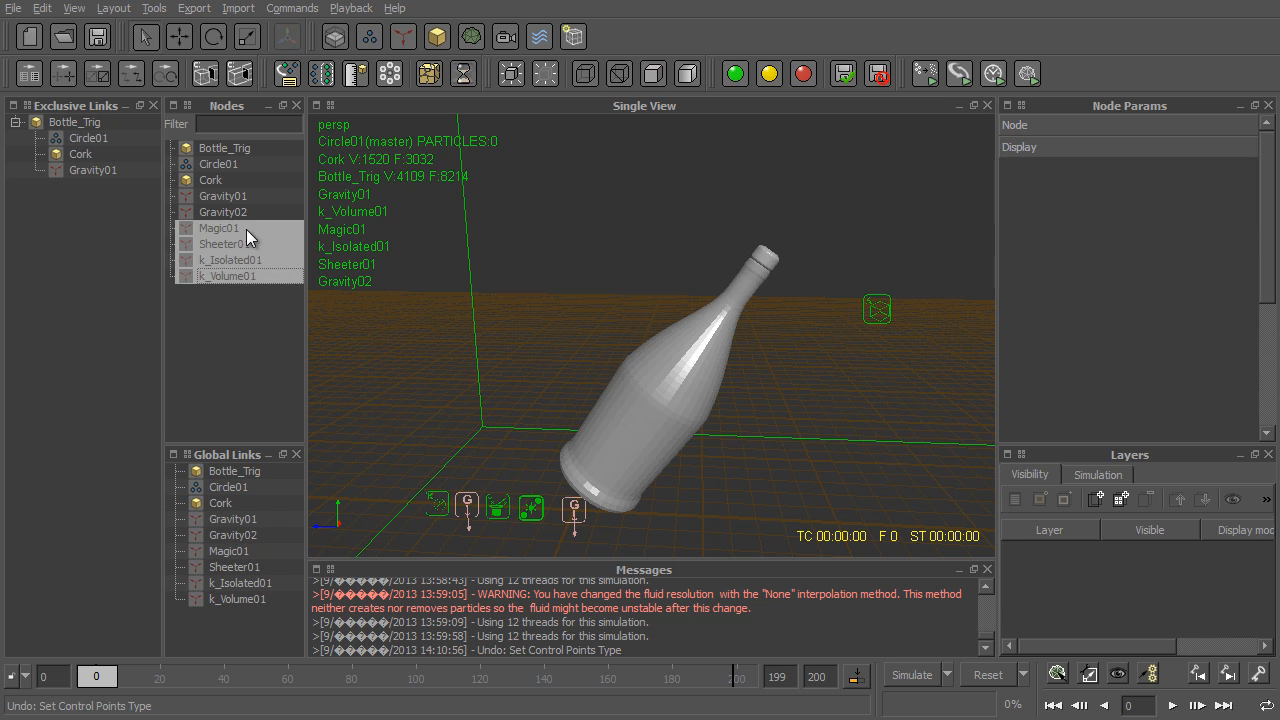
left_click_drag(246, 229, 100, 122)
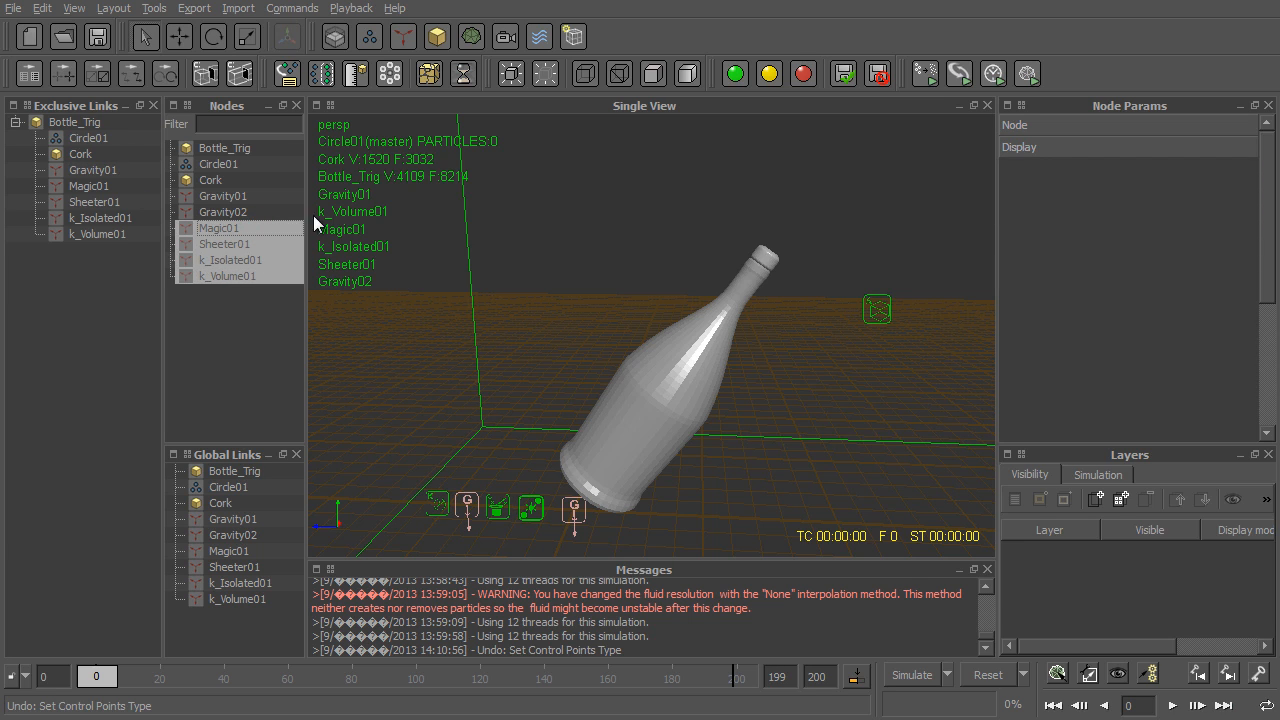
- Add the Cork to the exclusive links as its own entry and link Circle01 to it
left_click_drag(209, 180, 112, 250)
left_click_drag(217, 164, 83, 246)
left_click(16, 250)
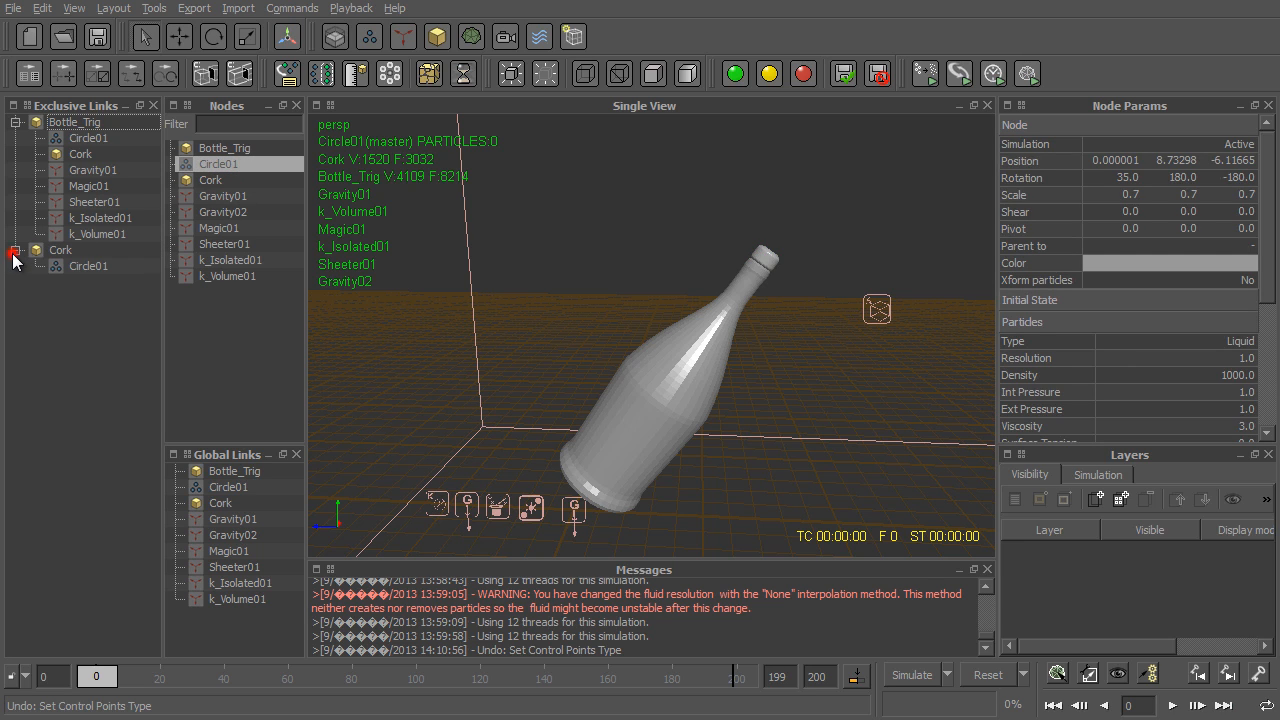
- Link Gravity02, Magic01, Sheeter01, k_Isolated01, k_Volume01 and Bottle_Trig exclusively to the Cork
left_click(238, 212)
left_click(248, 275, "shift")
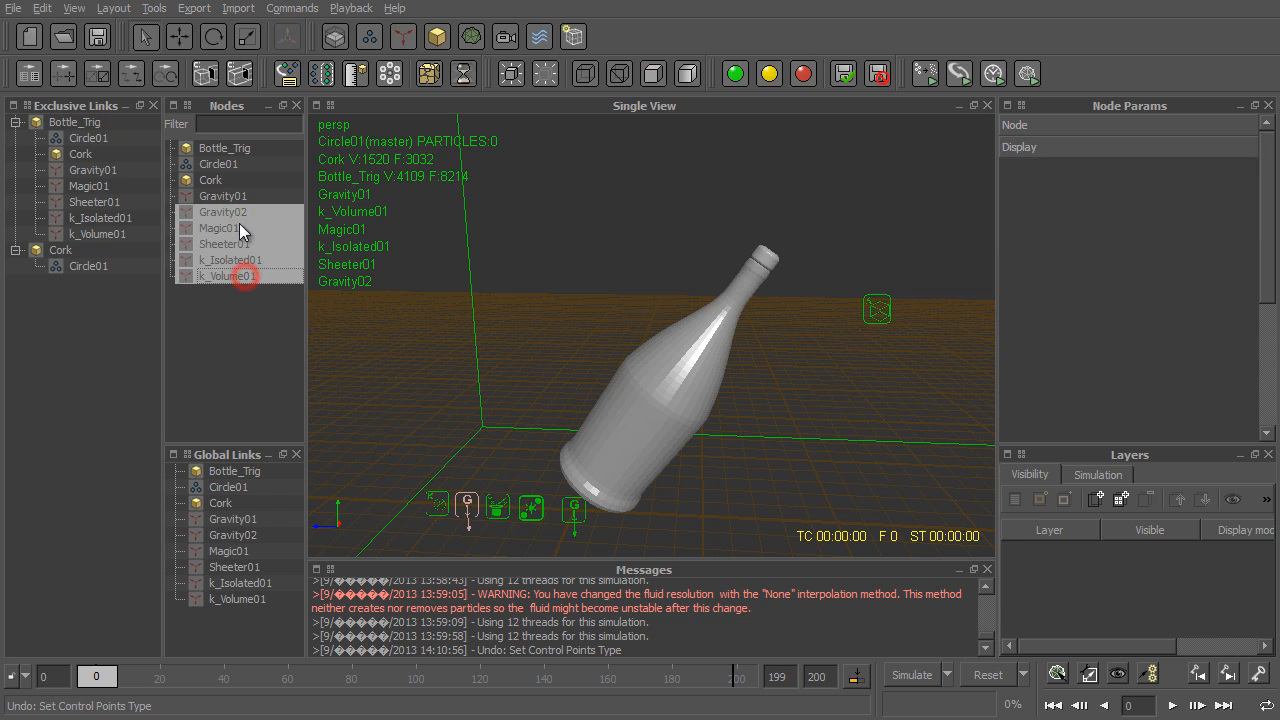
left_click_drag(238, 214, 67, 256)
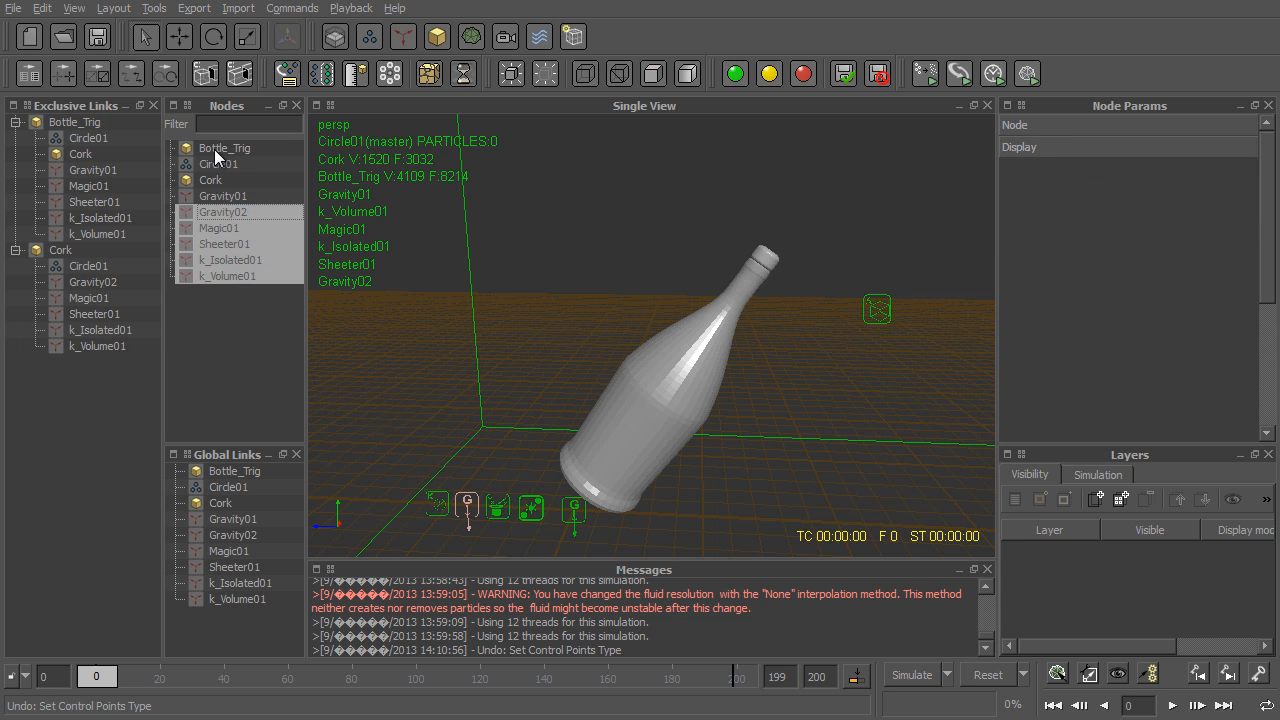
left_click_drag(214, 149, 91, 249)
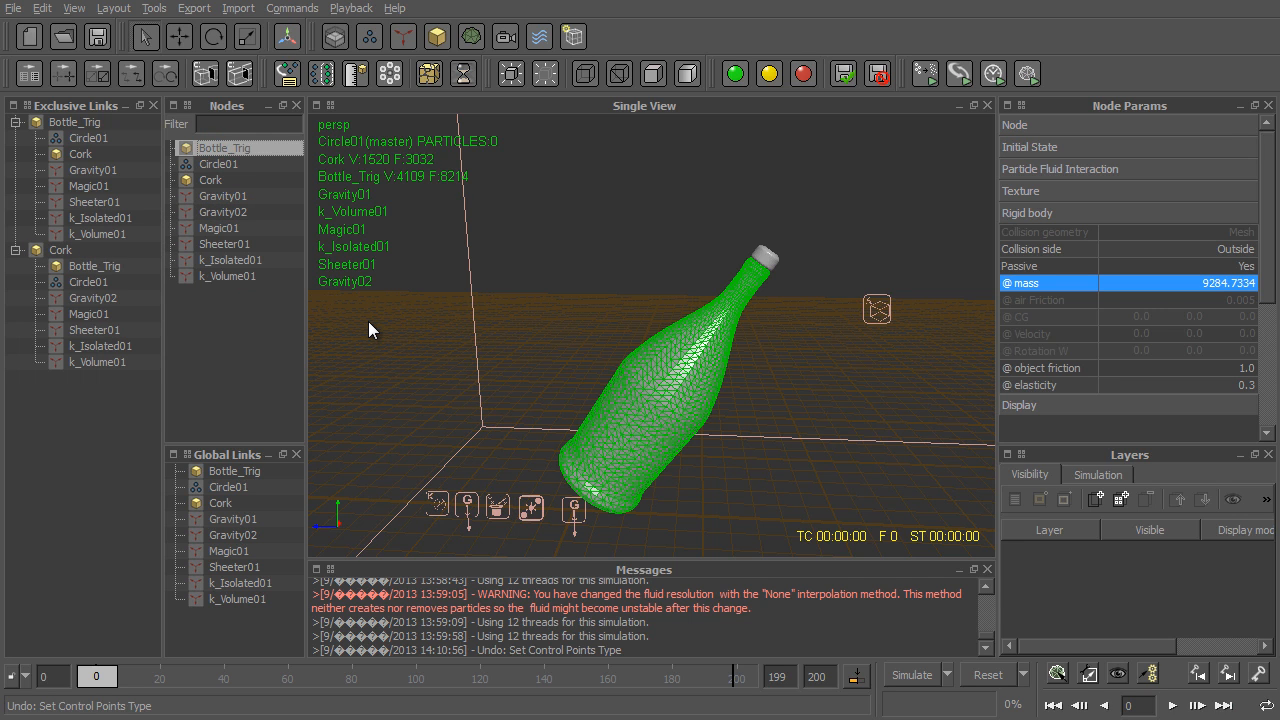
- Add Circle01 to the exclusive links as its own entry and link Bottle_Trig, Cork and Gravity01 to it
left_click_drag(219, 166, 130, 440)
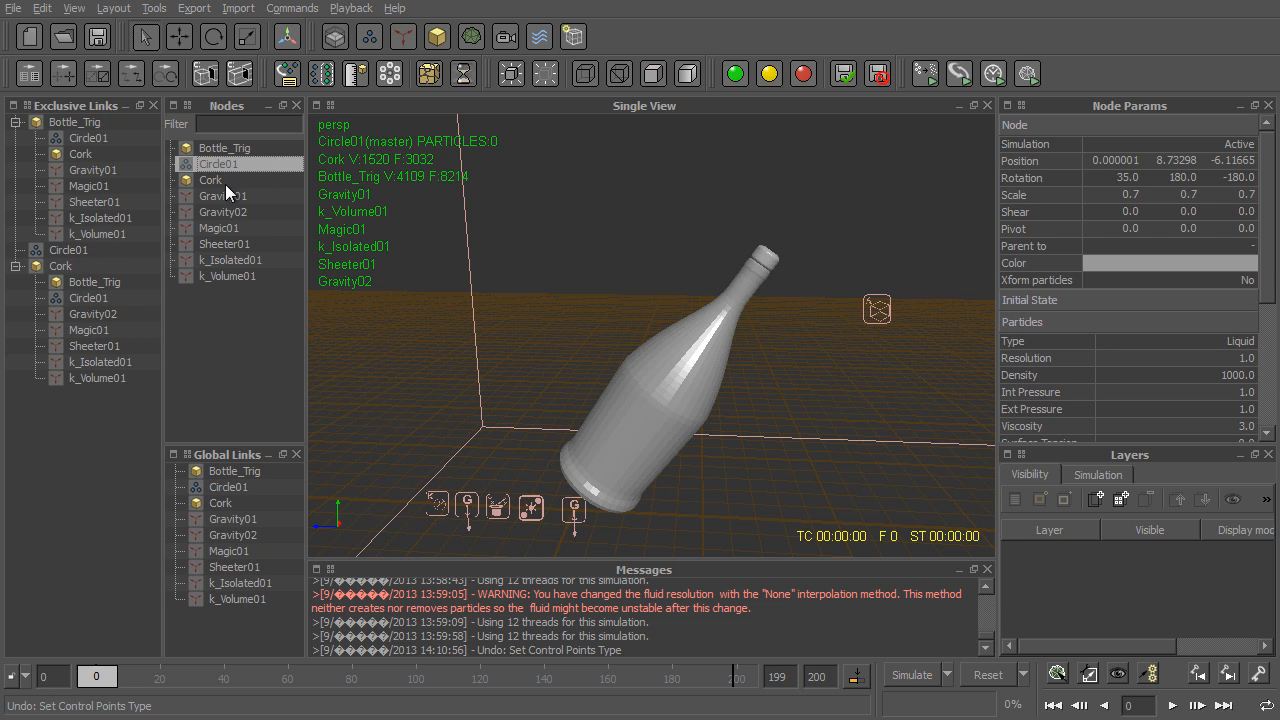
left_click(199, 180)
left_click(220, 148, "ctrl")
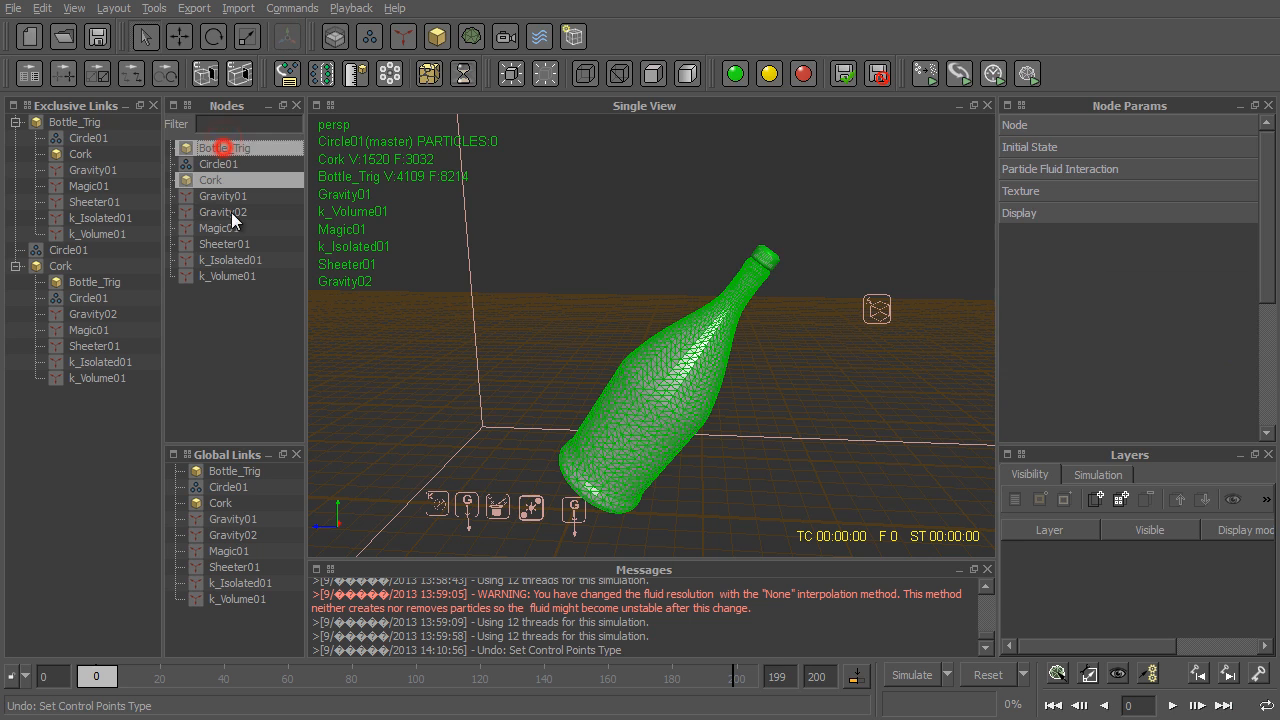
left_click_drag(227, 185, 92, 248)
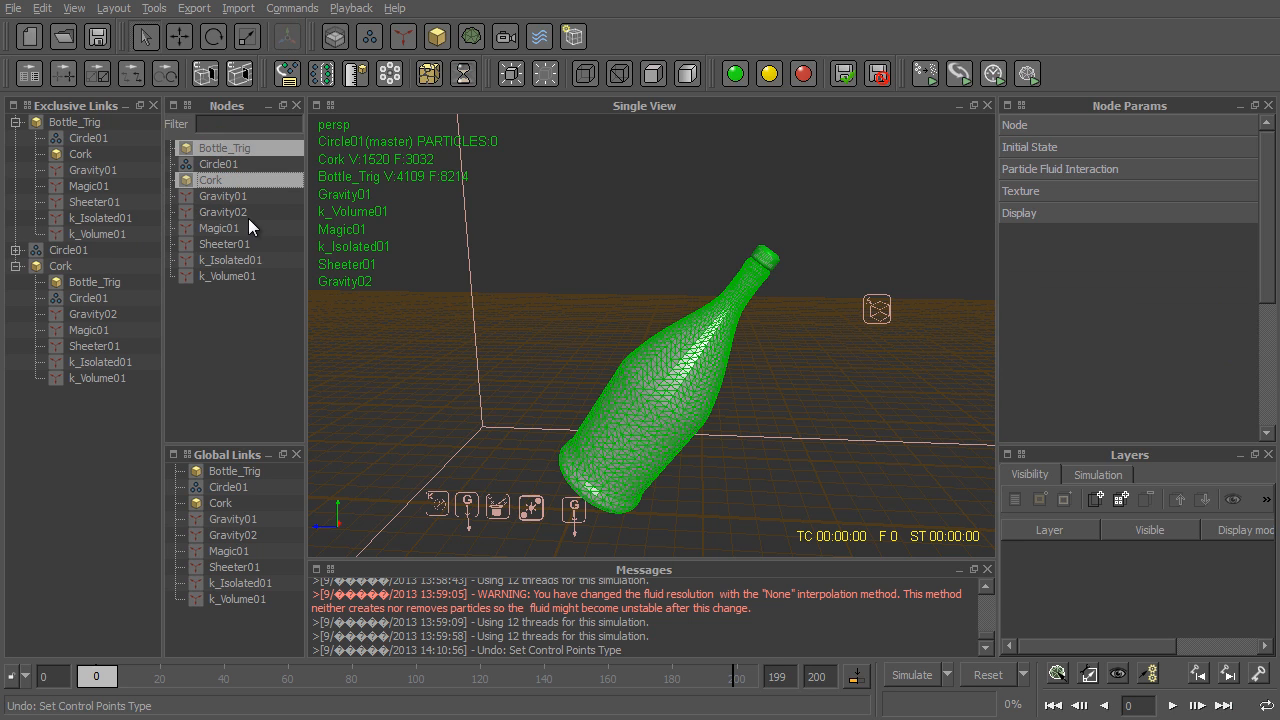
left_click(229, 196)
left_click_drag(227, 198, 98, 249)
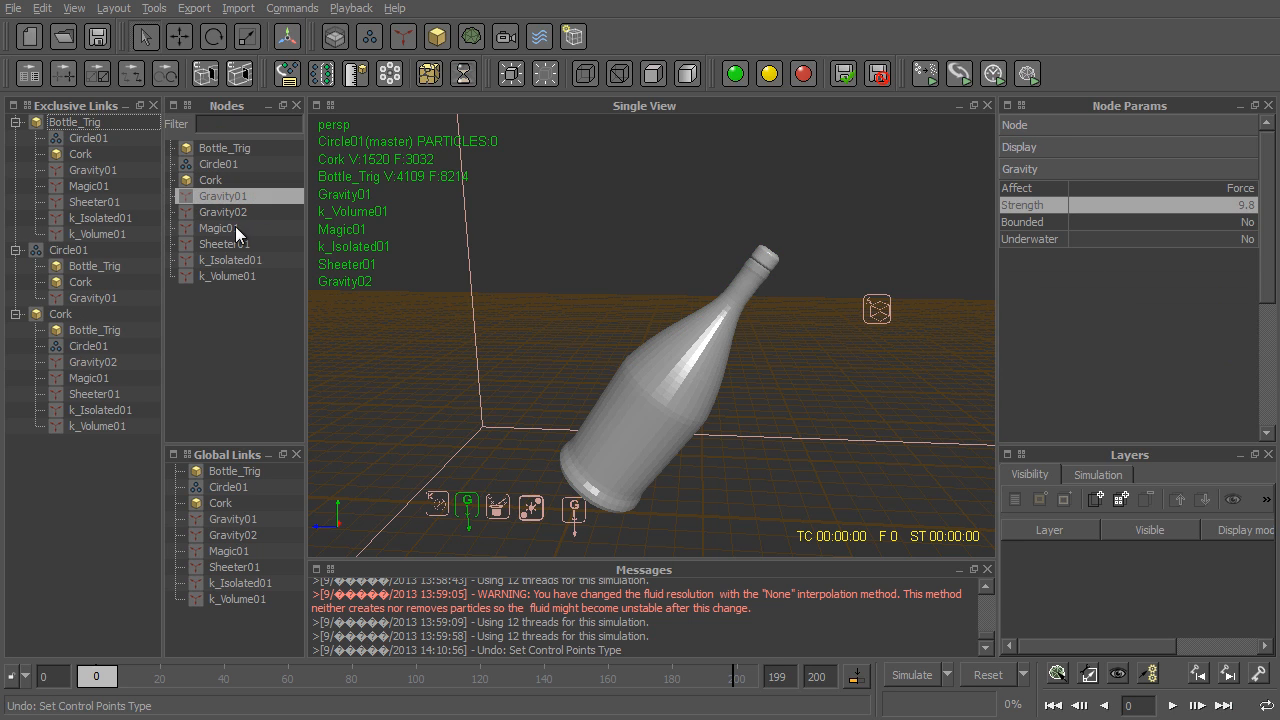
- Link Magic01, Sheeter01, k_Isolated01 and k_Volume01 exclusively to Circle01
left_click(232, 228)
left_click(238, 274, "shift")
left_click_drag(233, 269, 77, 253)
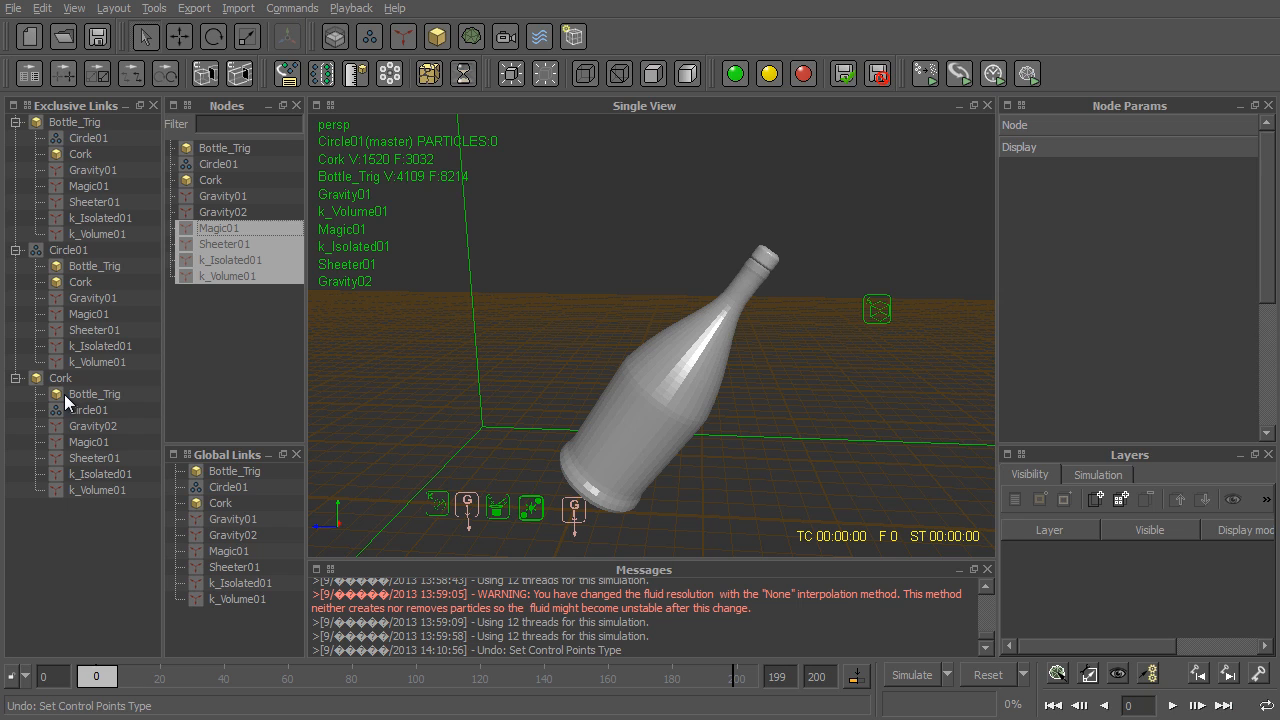
left_click(94, 124)
left_click(69, 253)
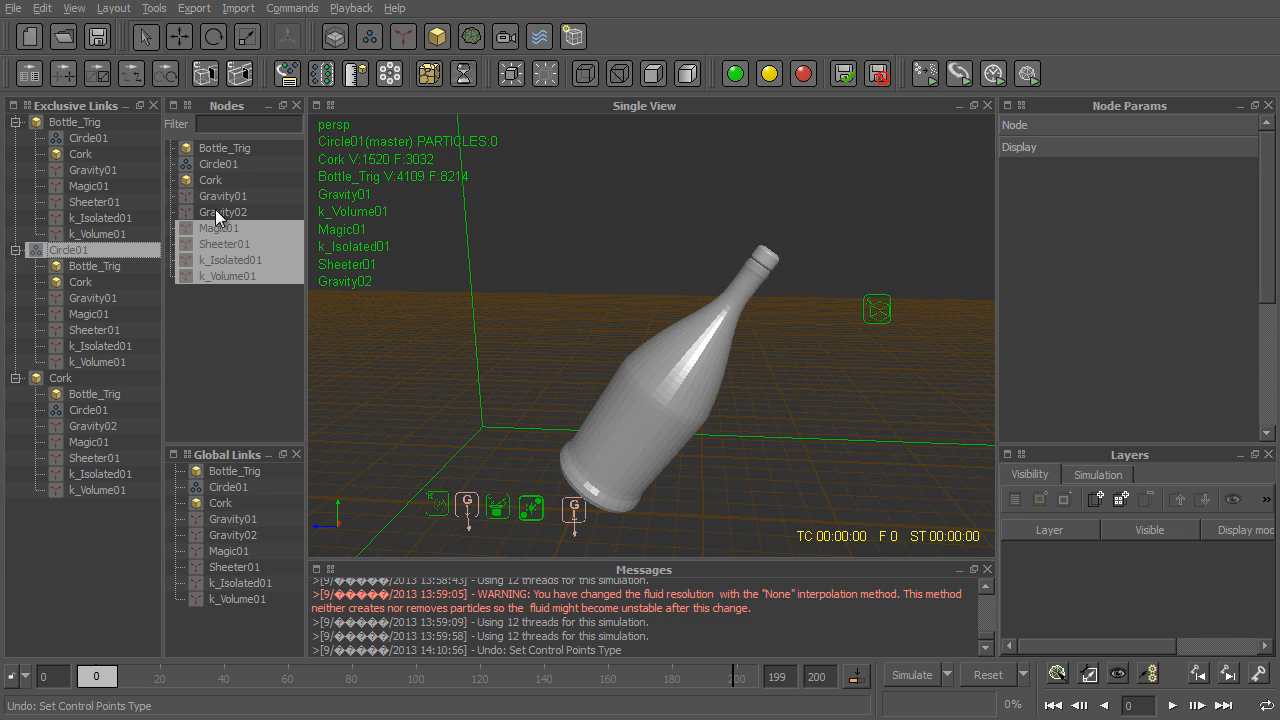
left_click(55, 379)
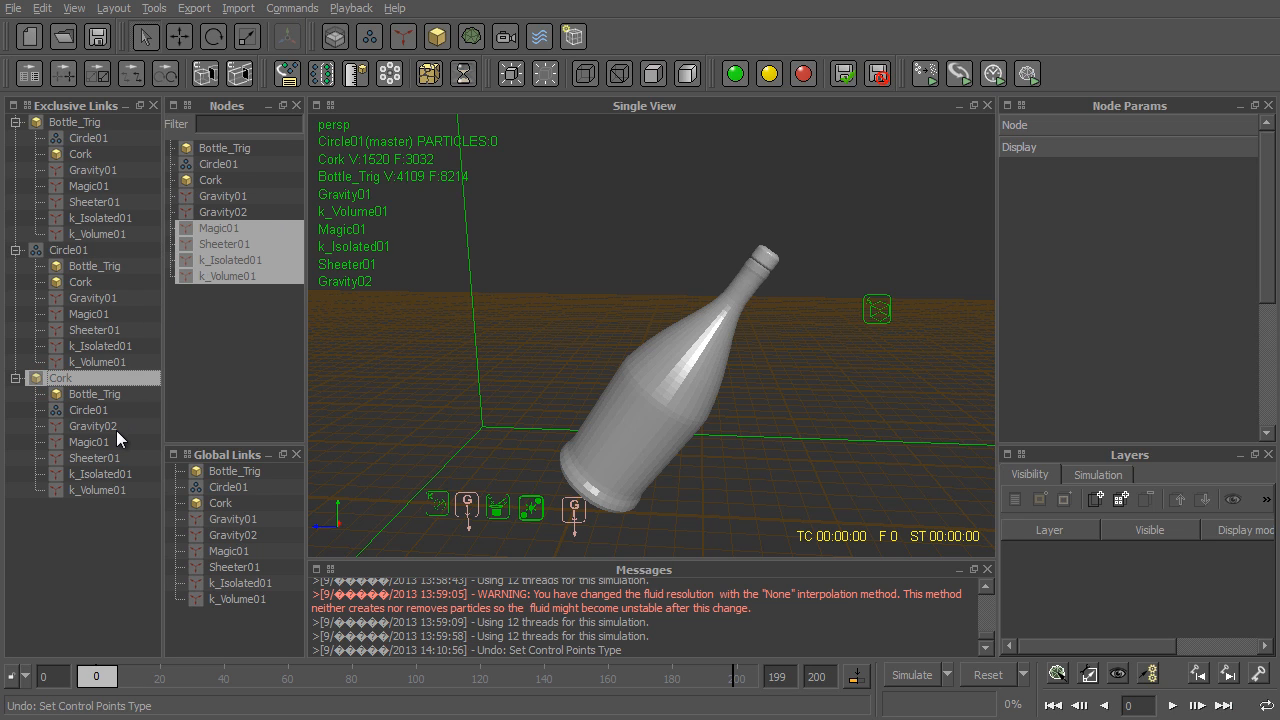
- Save the scene, remove every node from the global links and save again
left_click(97, 37)
left_click(237, 472)
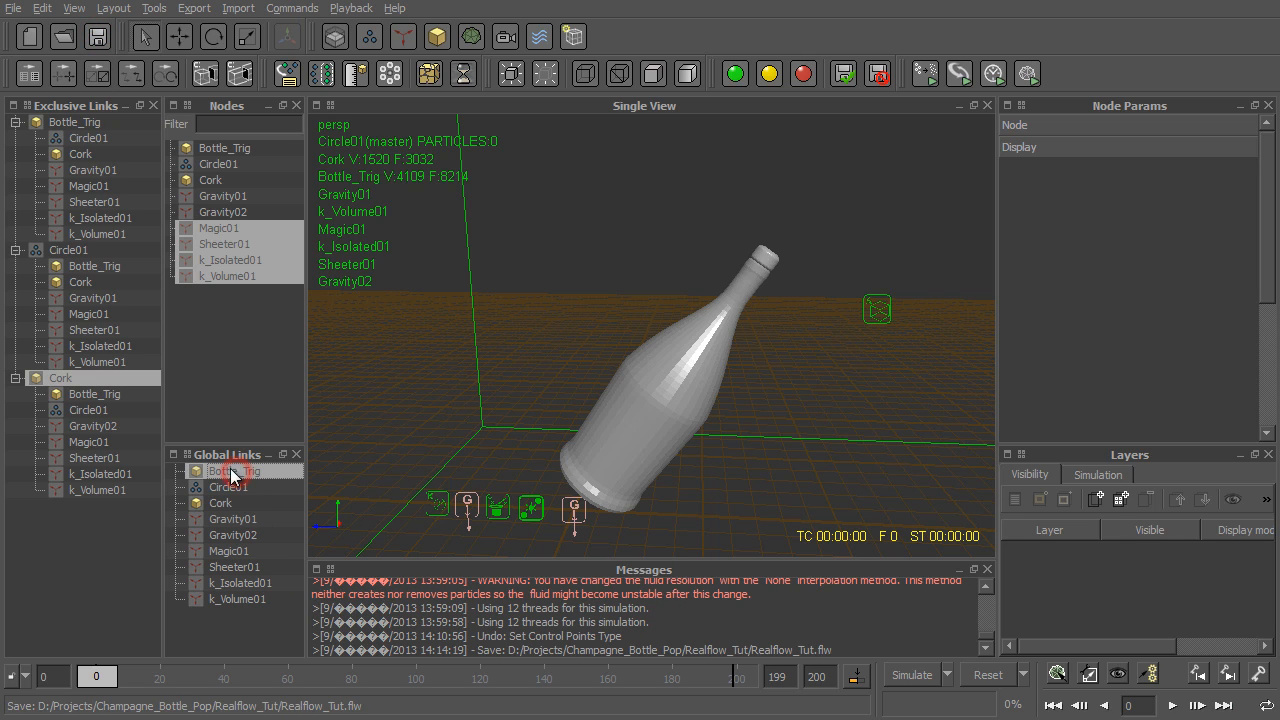
left_click(231, 599, "shift")
key("Delete")
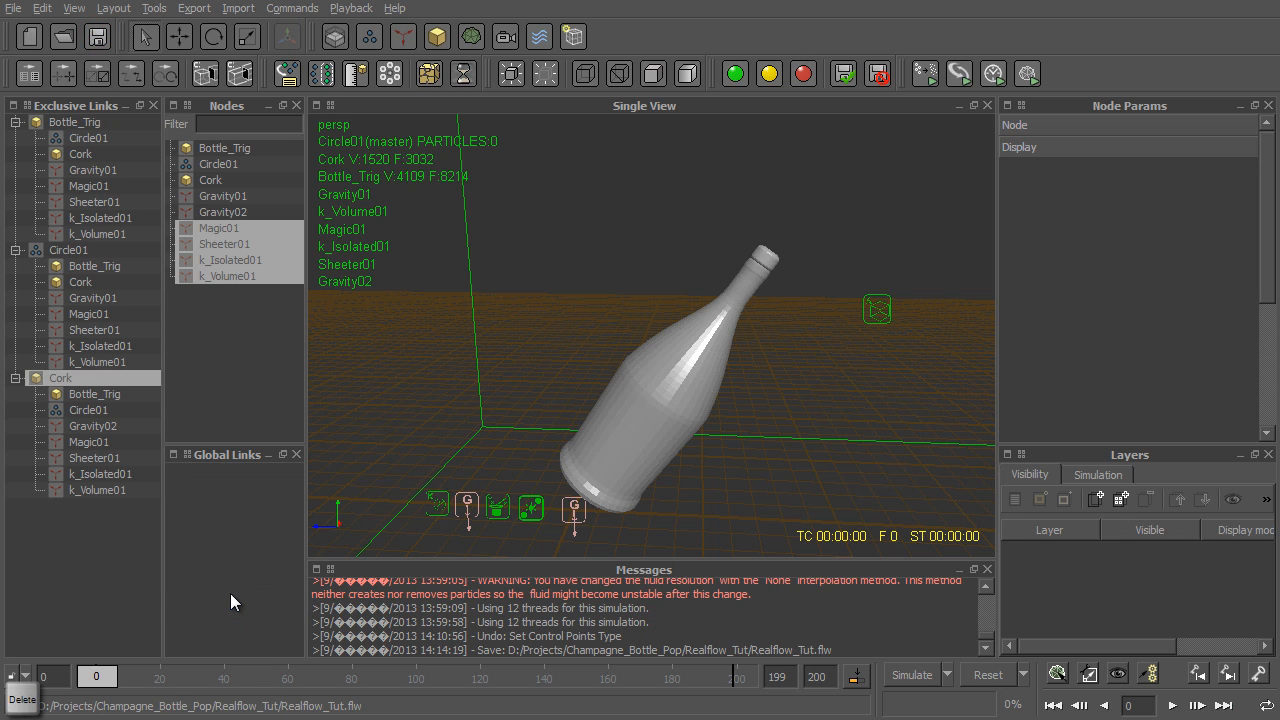
left_click(97, 37)
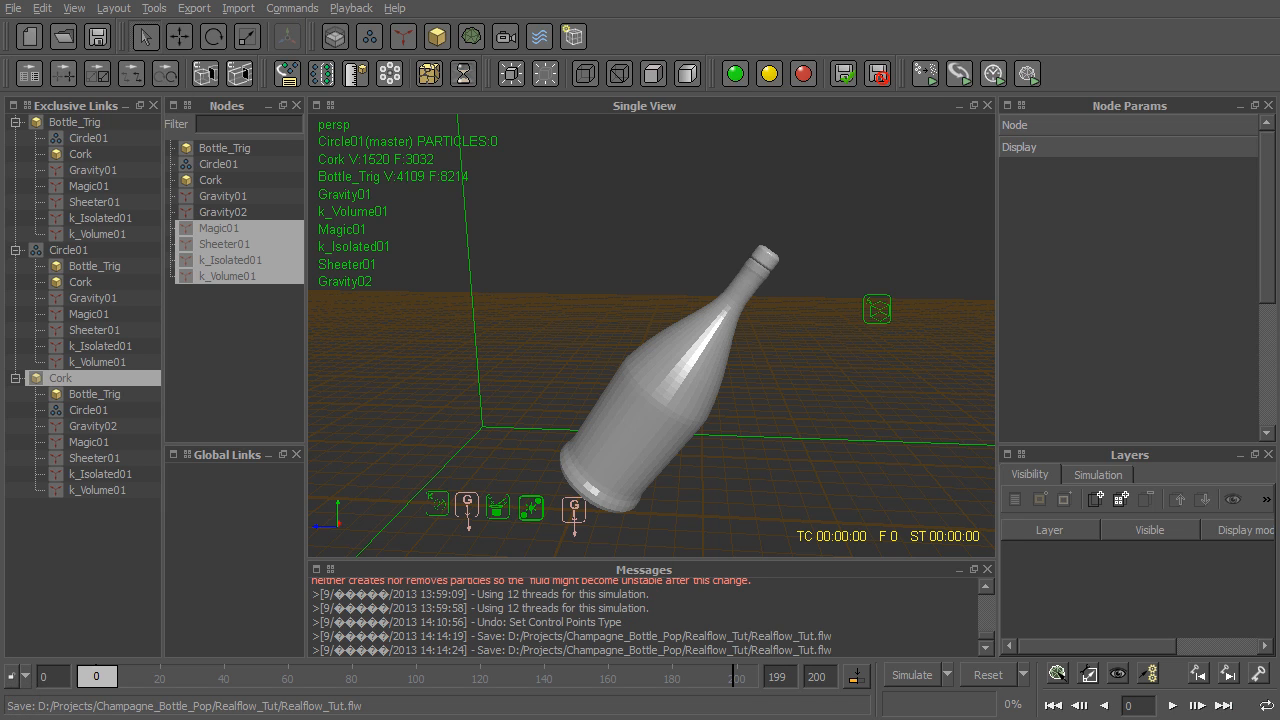
- Simulate the scene up to frame 34 and examine the liquid stream between the bottle neck and the cork
left_click(910, 675)
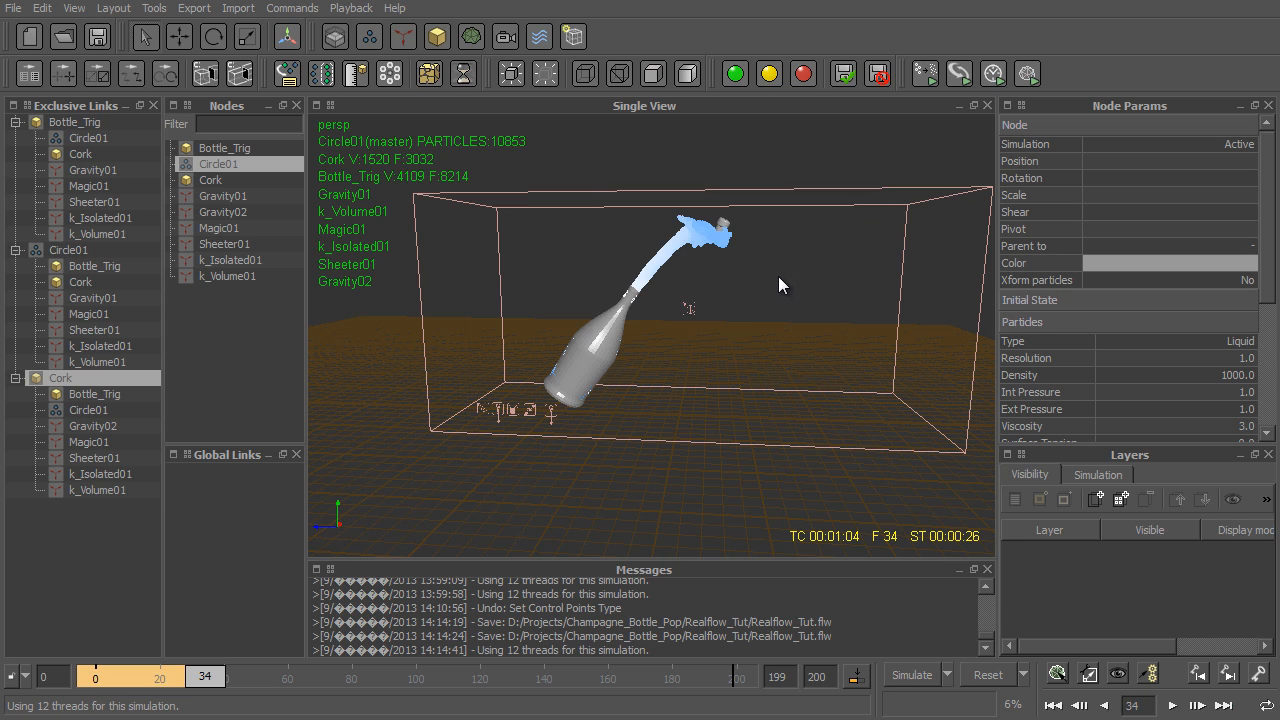
middle_click_drag(607, 363, 554, 443, "alt")
left_click_drag(554, 443, 486, 451, "alt")
right_click_drag(486, 451, 607, 443, "alt")
middle_click_drag(607, 443, 664, 447, "alt")
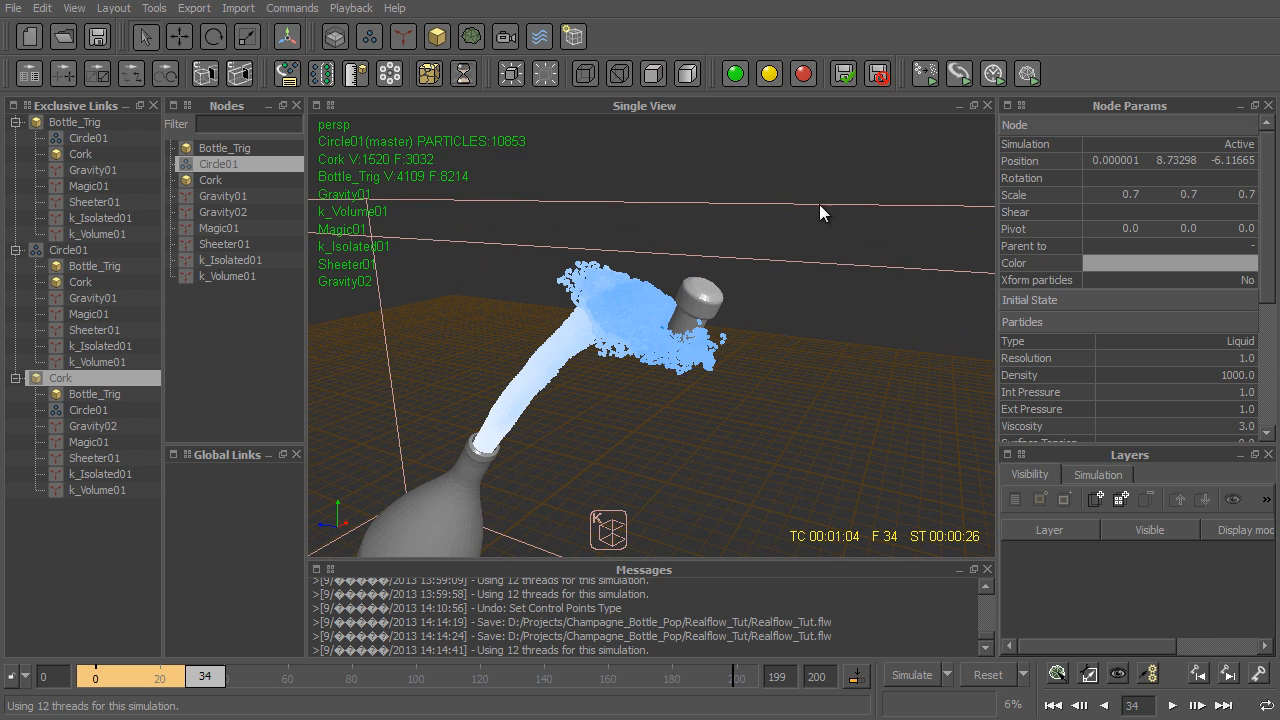
scroll(1233, 386, "down", 5)
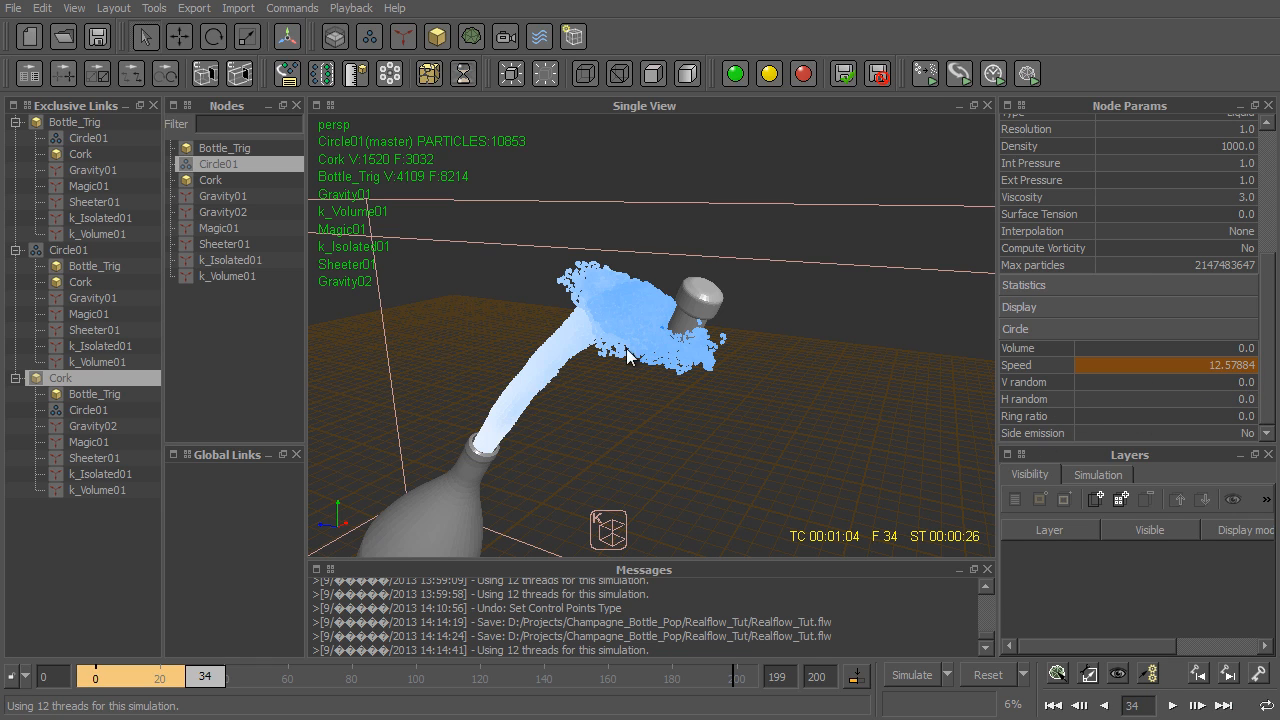
left_click_drag(557, 314, 631, 303, "alt")
middle_click_drag(712, 375, 753, 297, "alt")
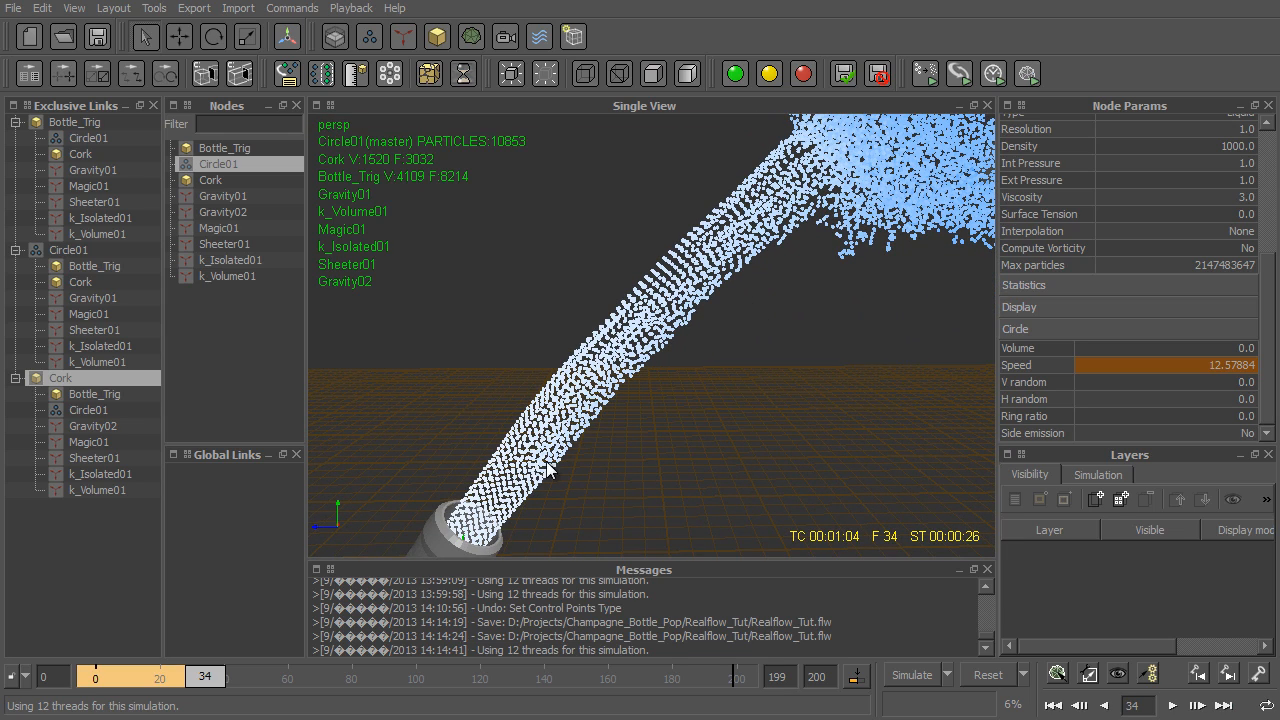
- Set both V random and H random of the Circle01 emitter to 1
double_click(1240, 386)
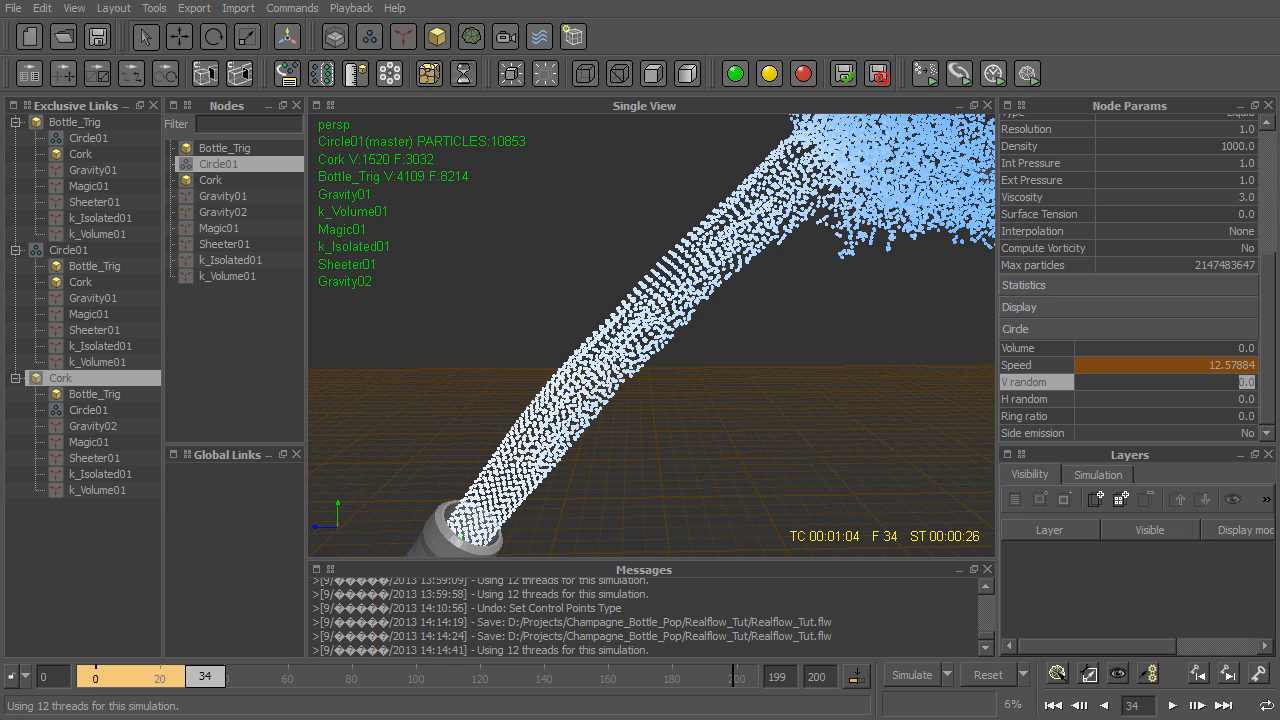
type("1")
key("Tab")
type("1")
key("Return")
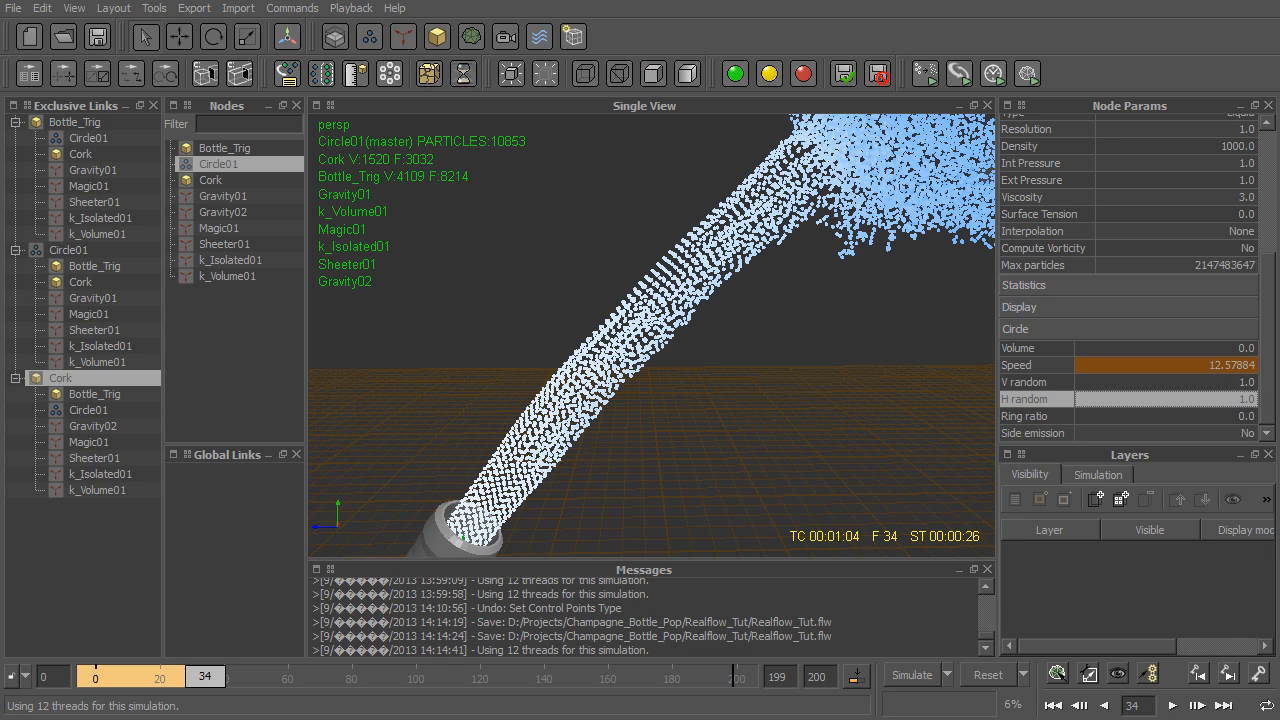
- Set the particle resolution of the Circle01 emitter to 5
scroll(1266, 263, "up", 2)
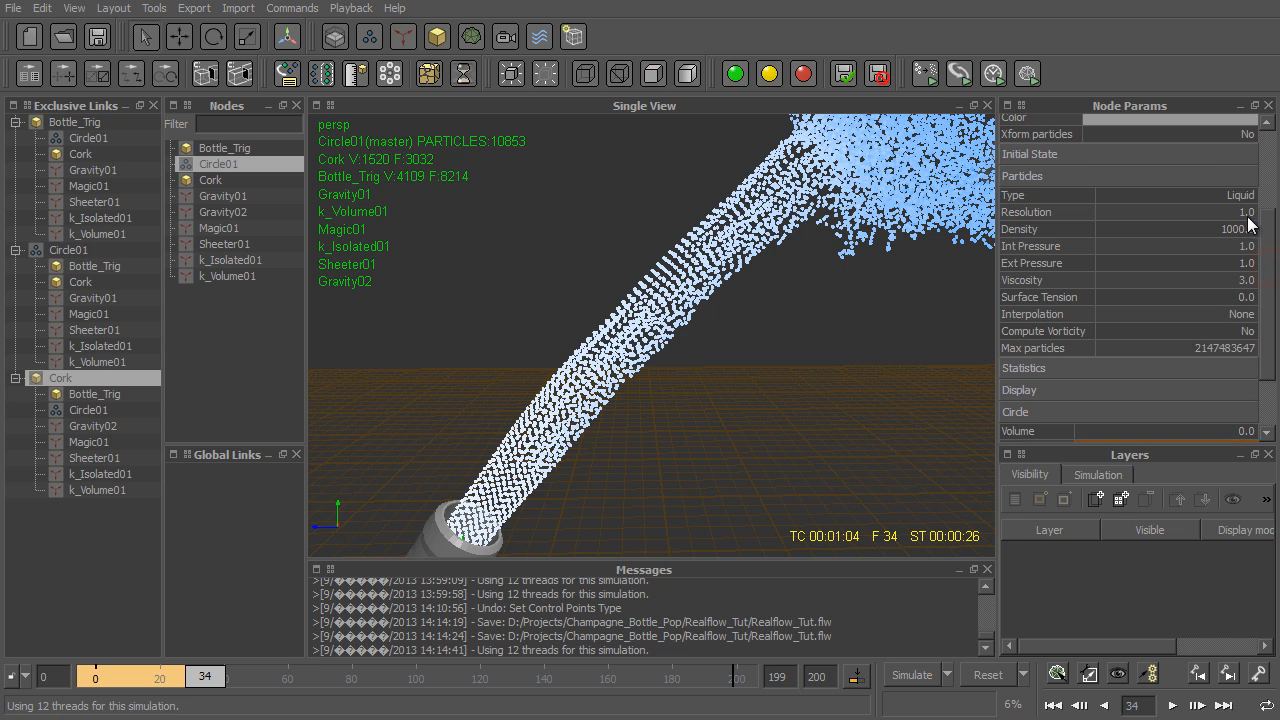
double_click(1248, 215)
type("5")
key("Return")
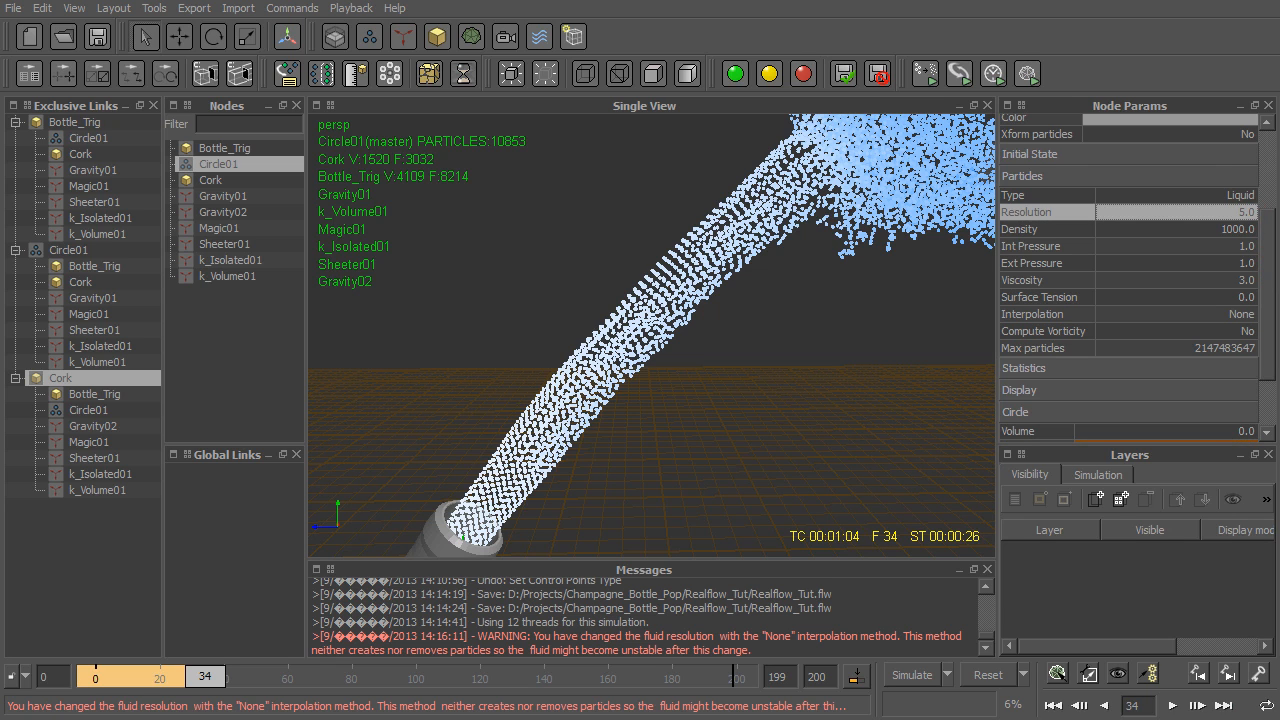
- Reset the simulation to frame 0 and save the scene
right_click_drag(812, 357, 802, 436, "alt")
left_click_drag(802, 436, 843, 441, "alt")
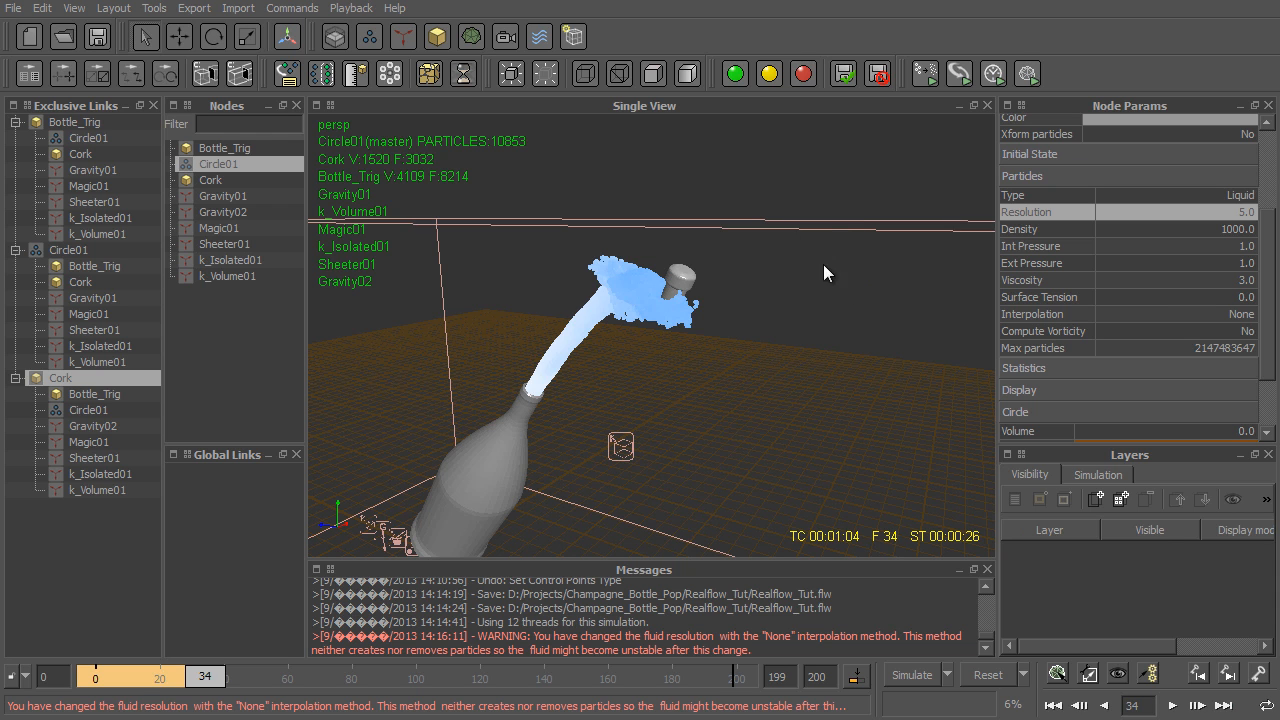
right_click_drag(780, 209, 852, 330, "alt")
left_click_drag(852, 330, 895, 345, "alt")
key("w")
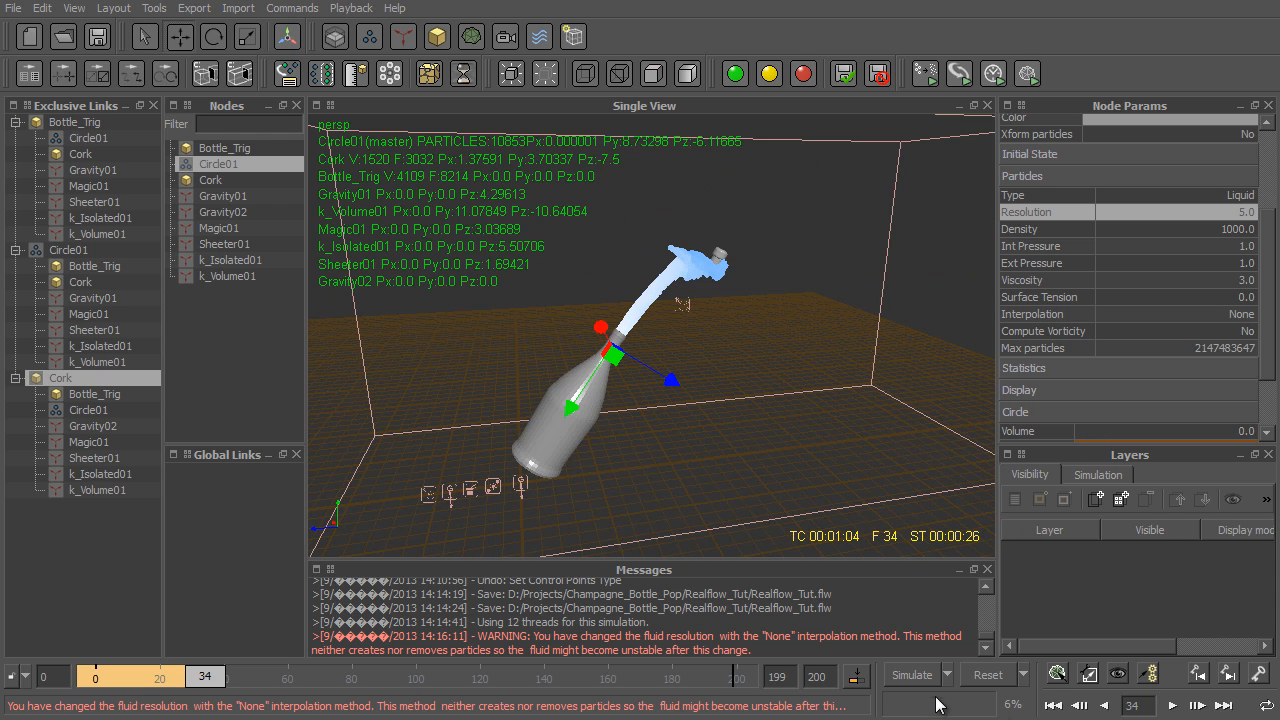
left_click(998, 676)
left_click(647, 395)
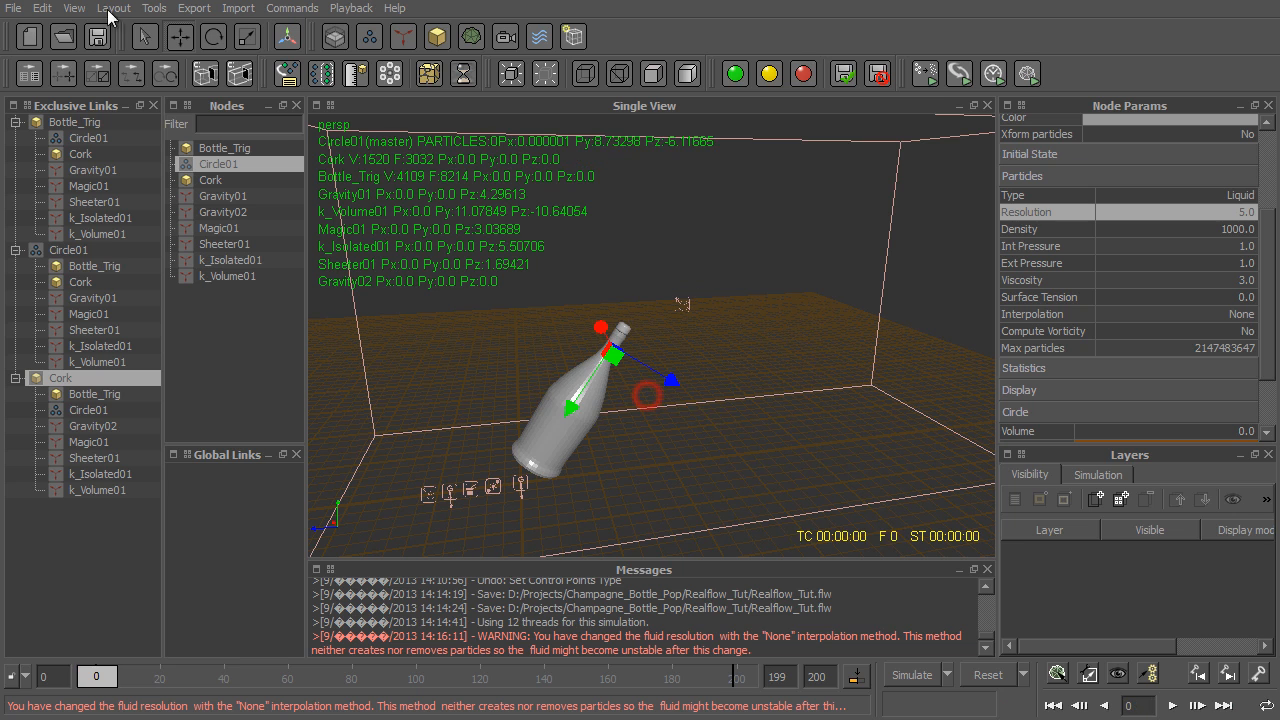
left_click(97, 40)
- Run the simulation with the new emitter settings and watch the cork leave the bottle neck
left_click(913, 675)
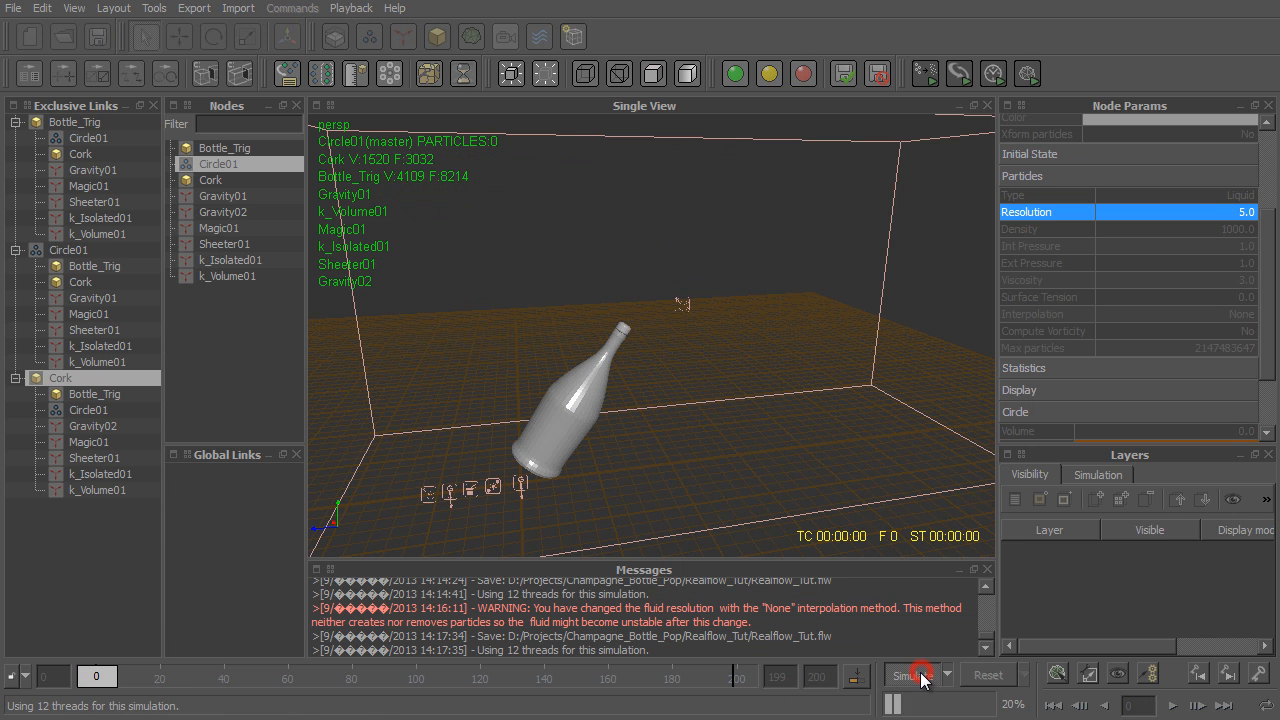
right_click_drag(713, 373, 848, 420, "alt")
left_click_drag(776, 411, 716, 393, "alt")
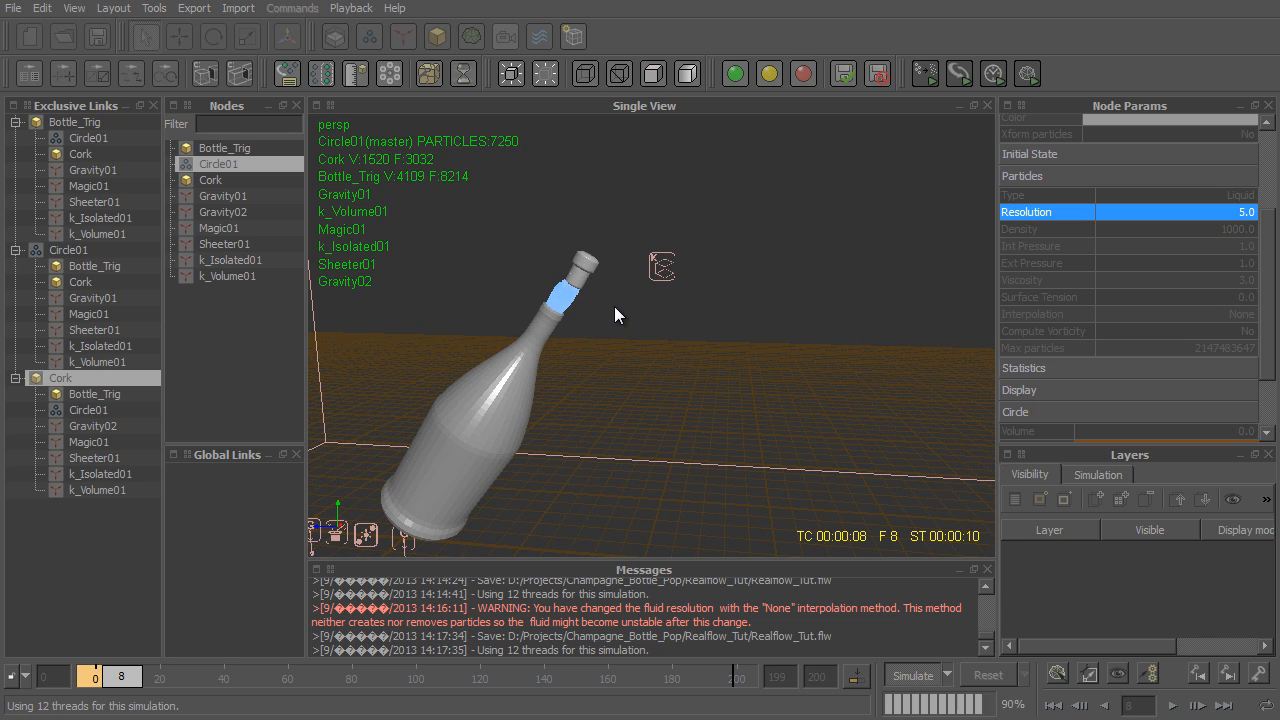
key("alt+d")
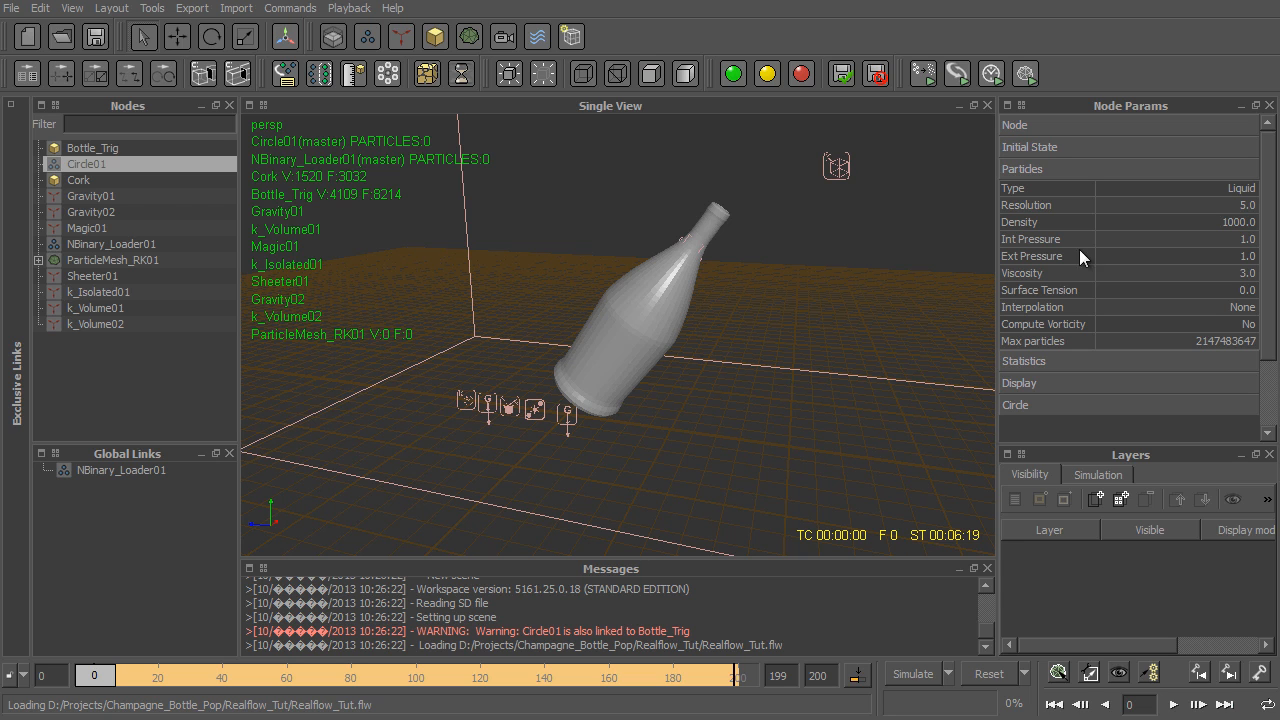
- Show the exclusive links again and choose Bottle_Trig as the parent of Circle01
left_click(11, 105)
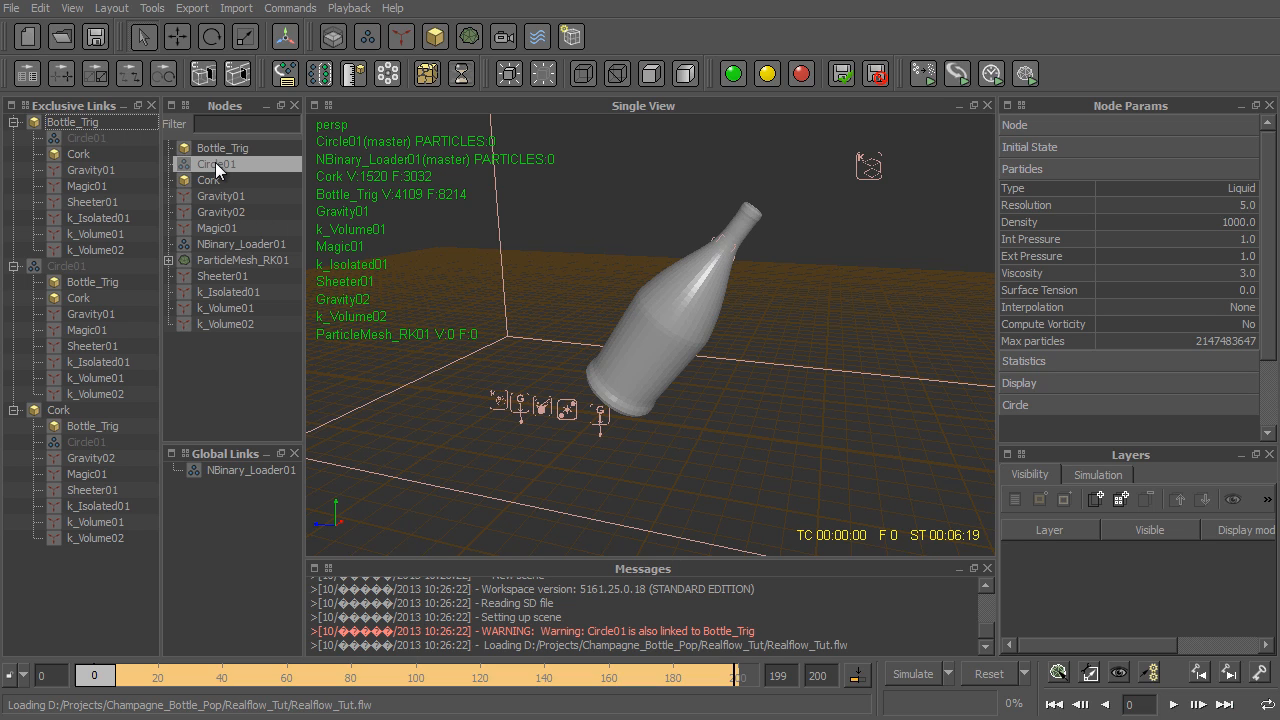
mouse_move(727, 270)
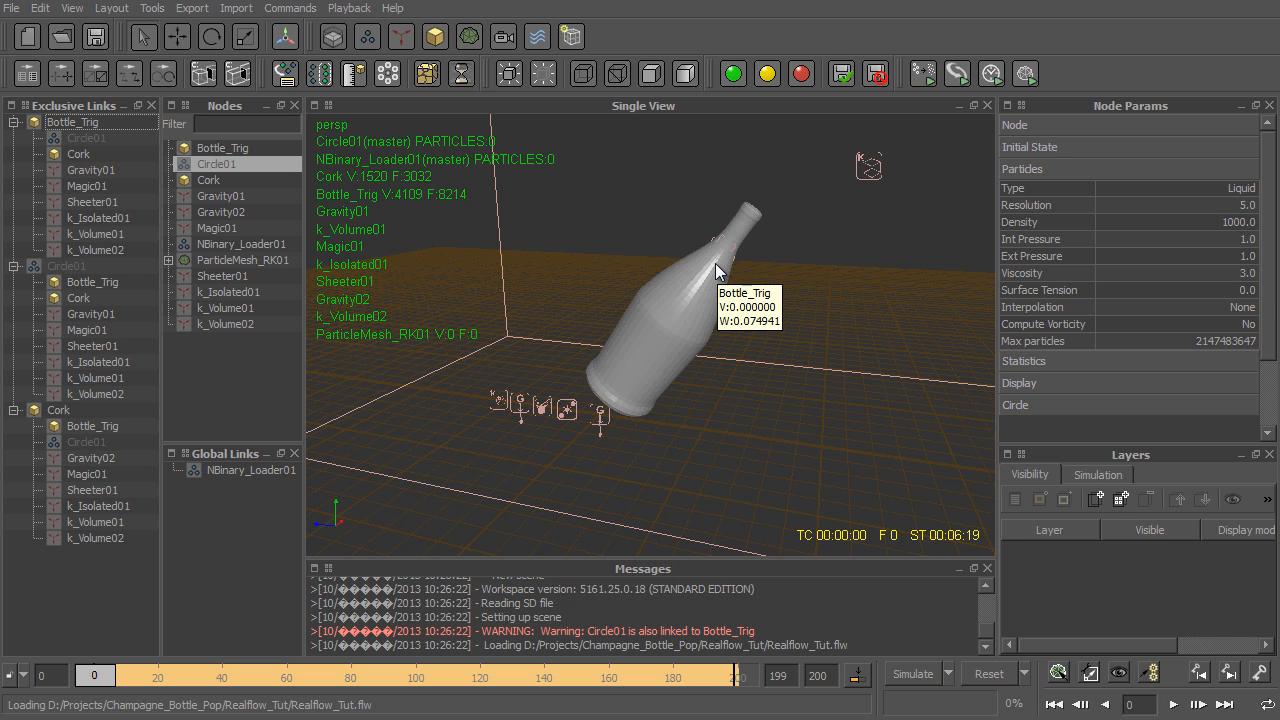
left_click(1040, 127)
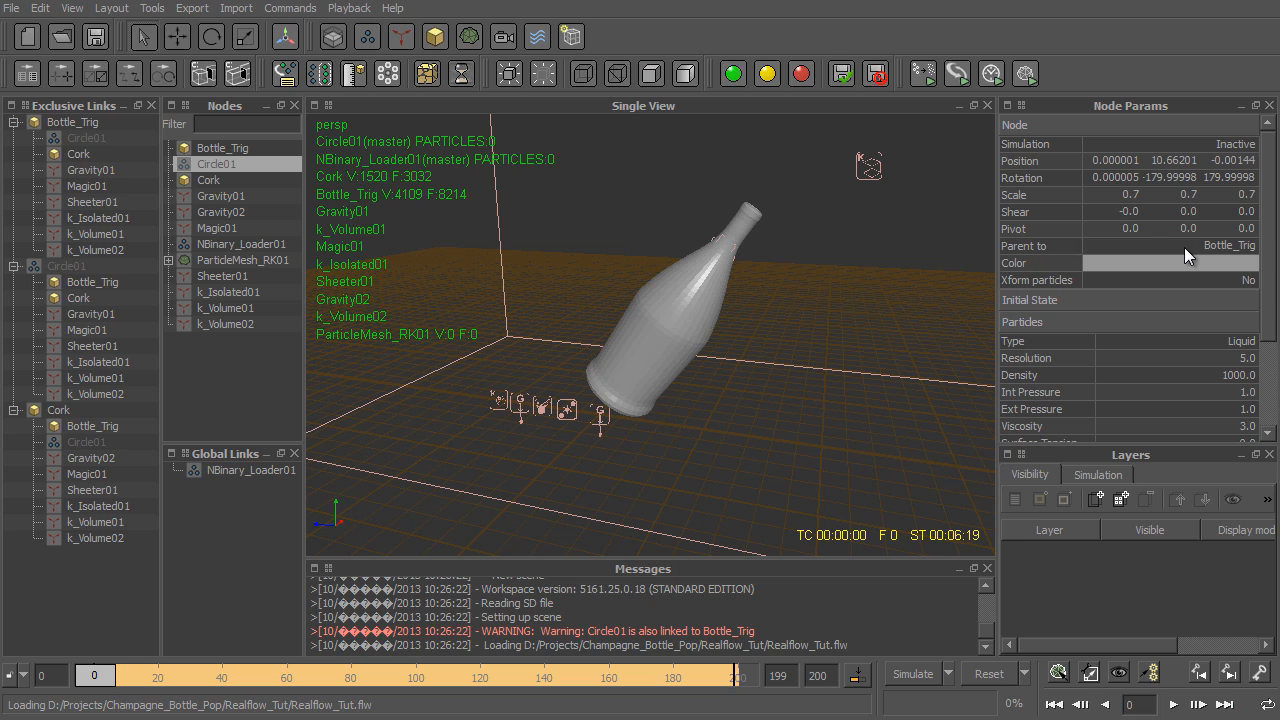
left_click(1238, 254)
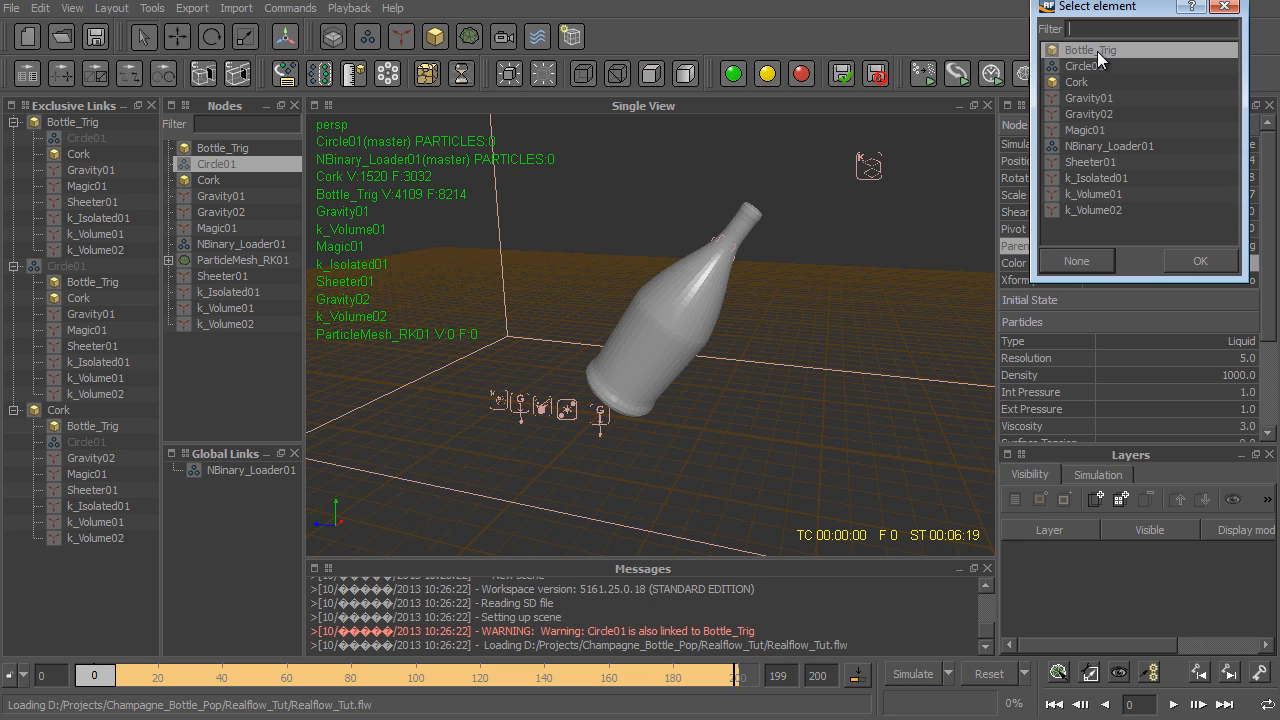
left_click(1205, 260)
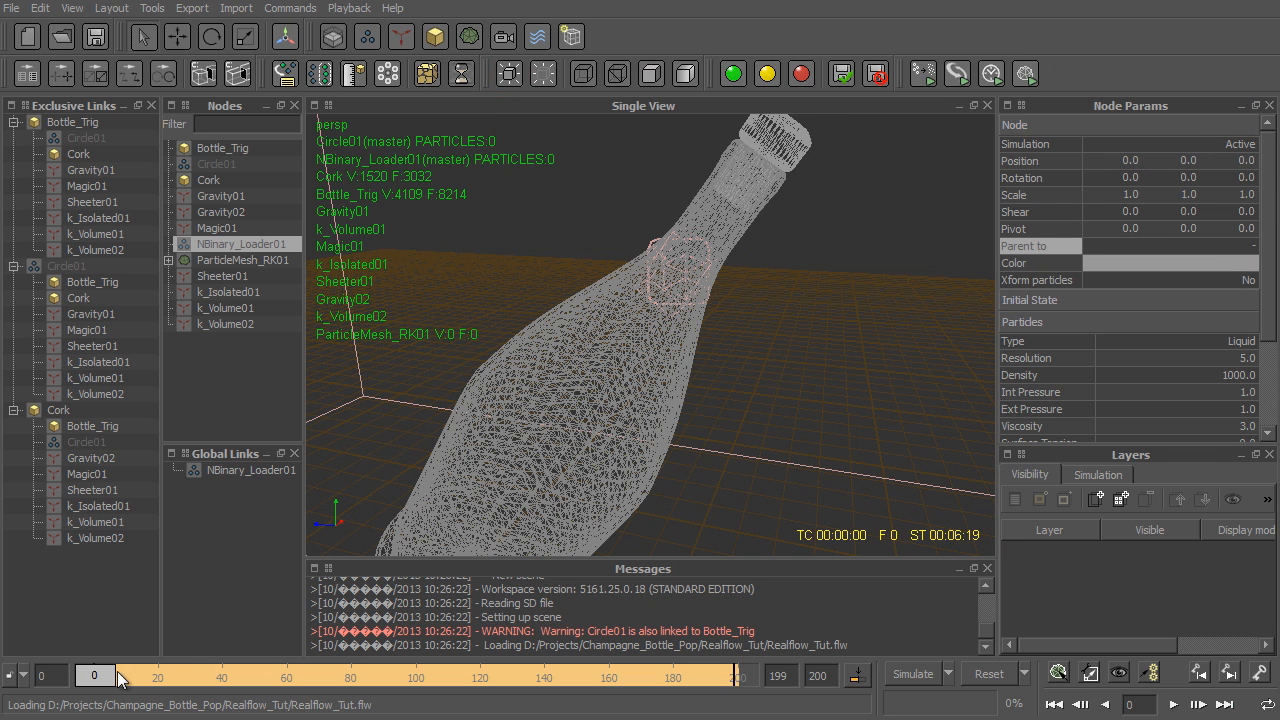
- Go to frame 9 and examine the k_Volume02 daemon at the bottle neck together with its k Volume settings
mouse_move(121, 680)
left_mouse_down()
mouse_move(142, 683)
mouse_move(125, 684)
left_mouse_up()
scroll(761, 224, "up", 5)
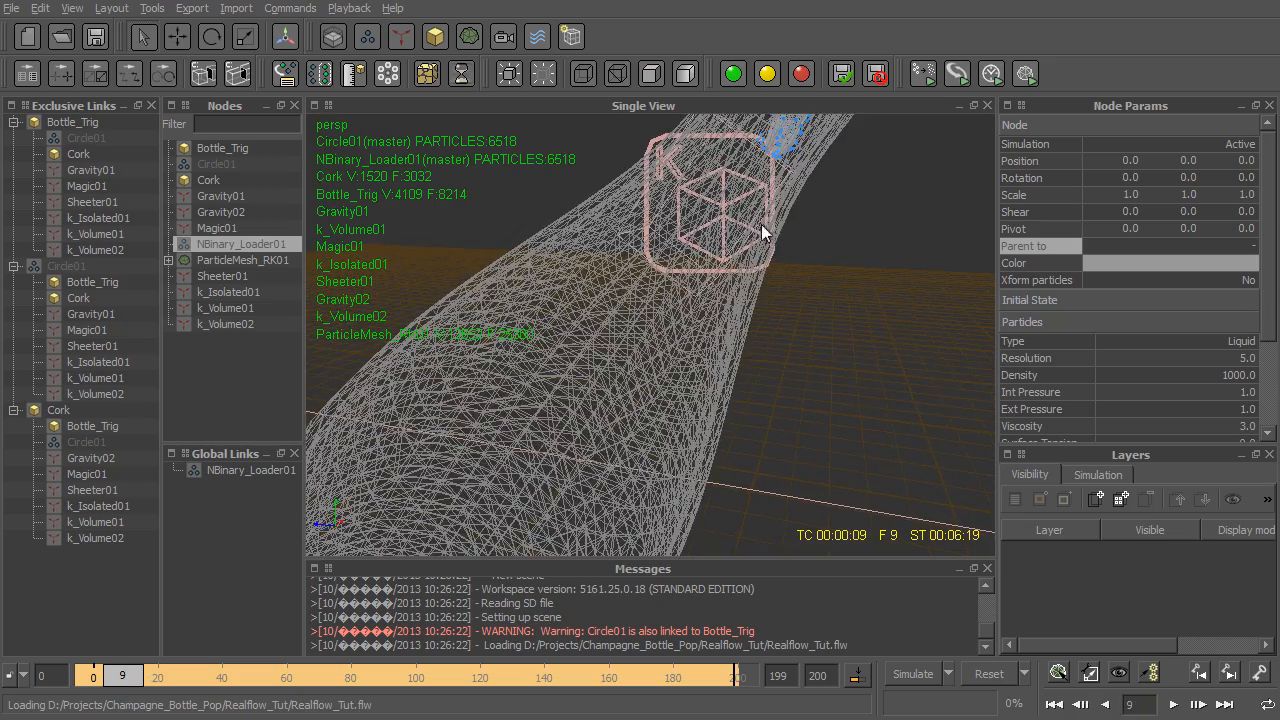
middle_click_drag(761, 224, 724, 333, "alt")
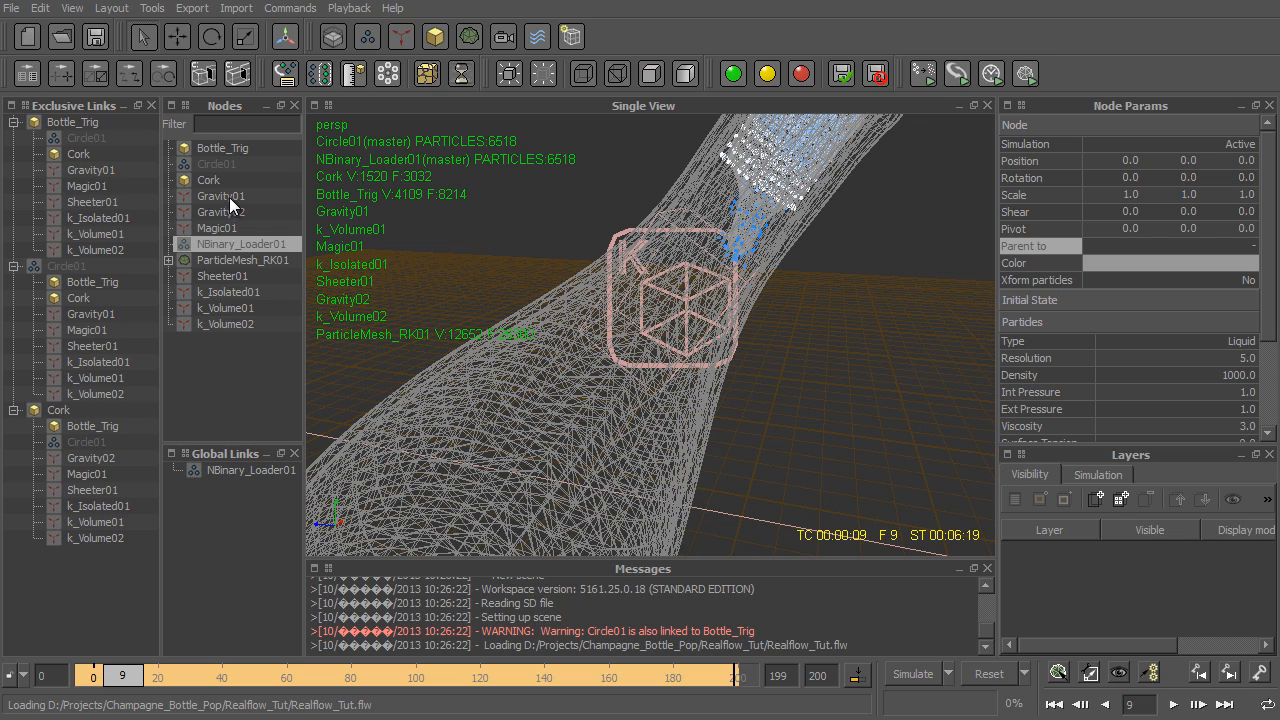
left_click(231, 325)
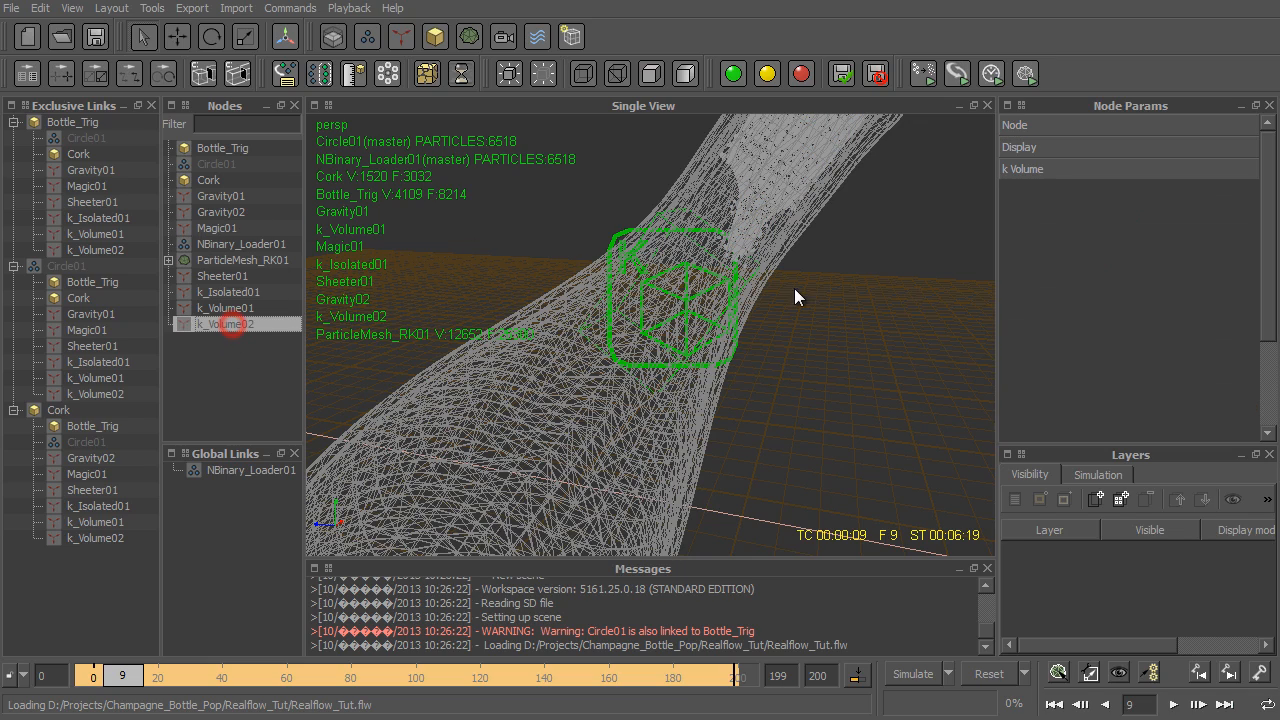
left_click_drag(734, 303, 788, 308, "alt")
left_click(1036, 169)
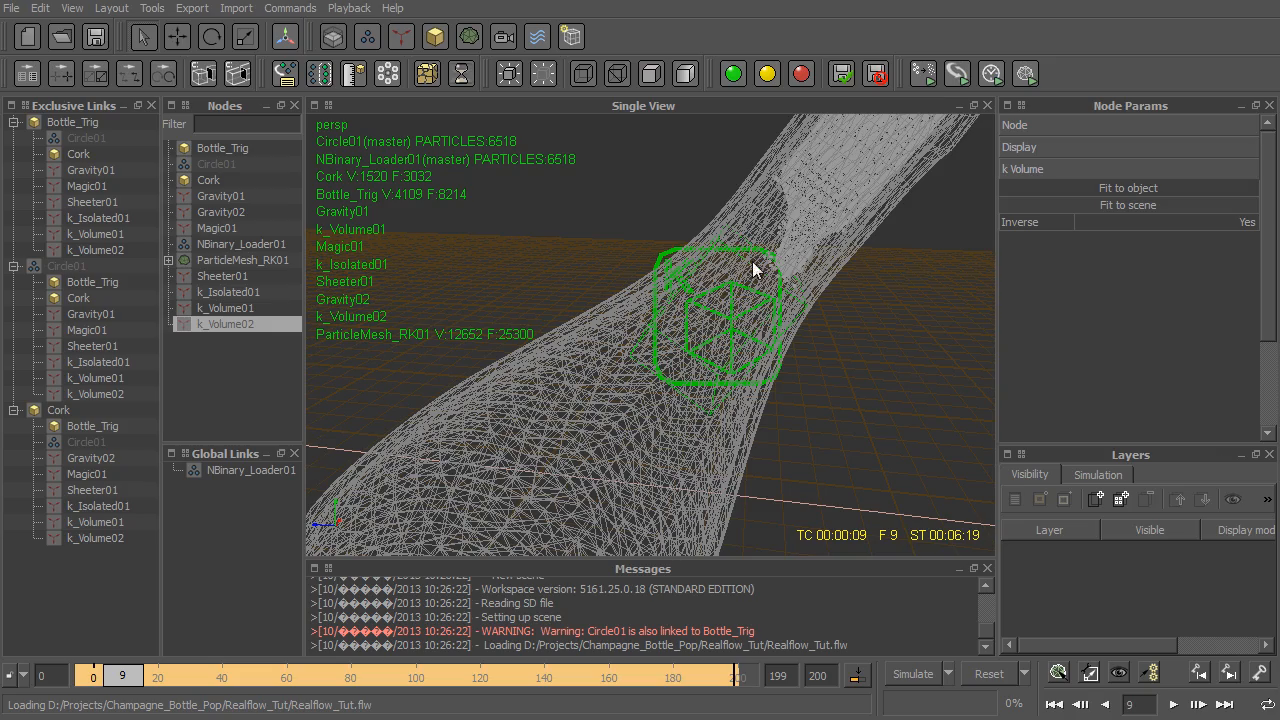
left_click_drag(786, 300, 700, 272, "alt")
- Review the NBinary_Loader01 particles behind the cork, the cork itself and the Gravity02 daemon's force settings
left_click(244, 244, "ctrl")
scroll(744, 303, "down", 4)
scroll(704, 281, "up", 2)
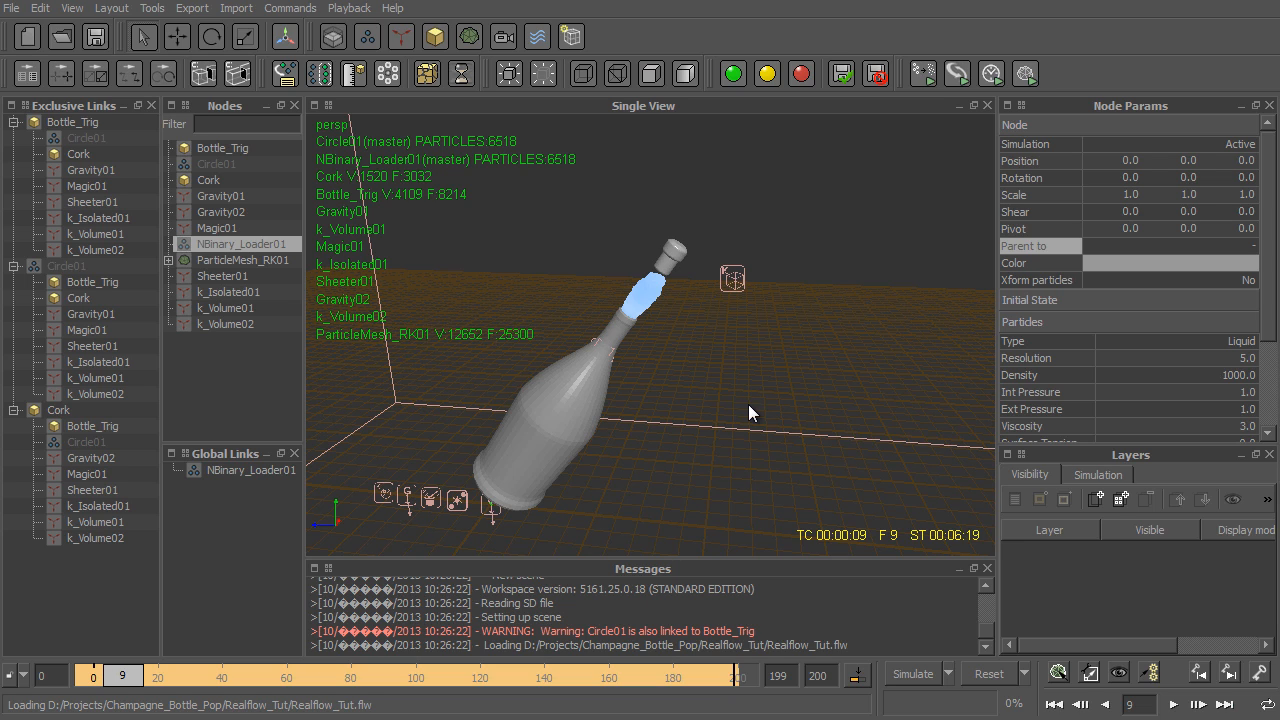
left_click(672, 254)
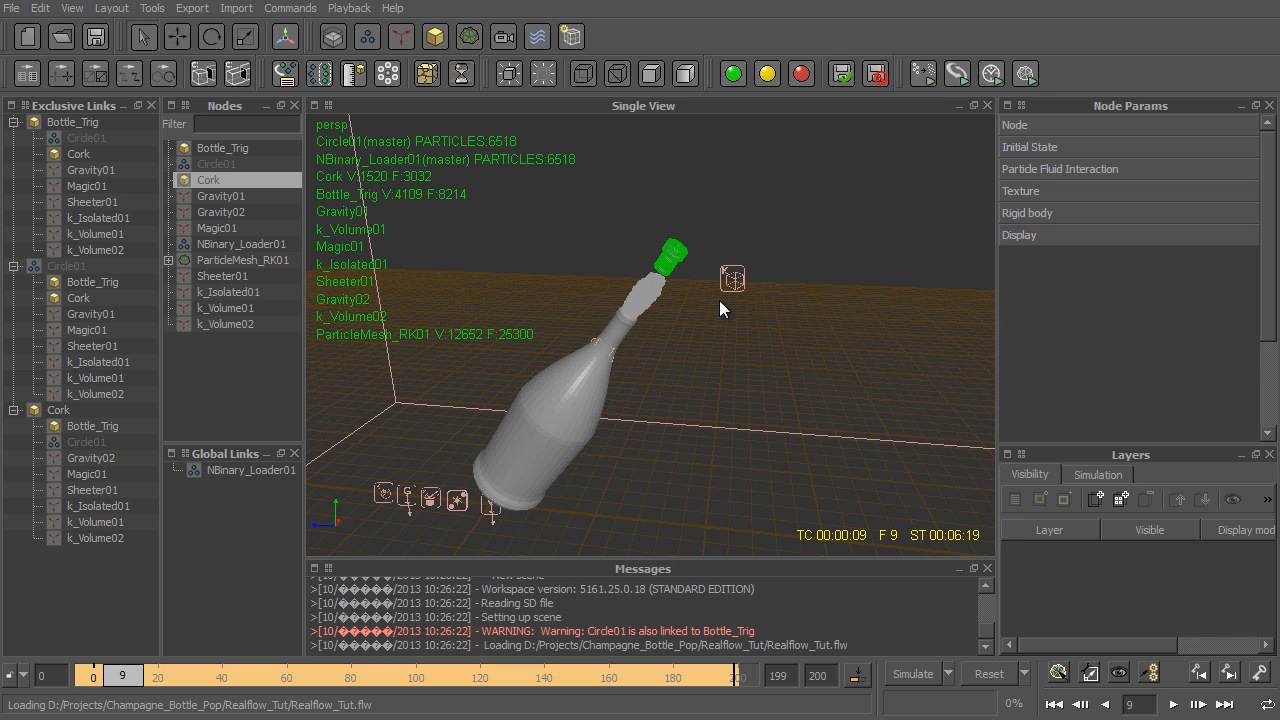
left_click(236, 213)
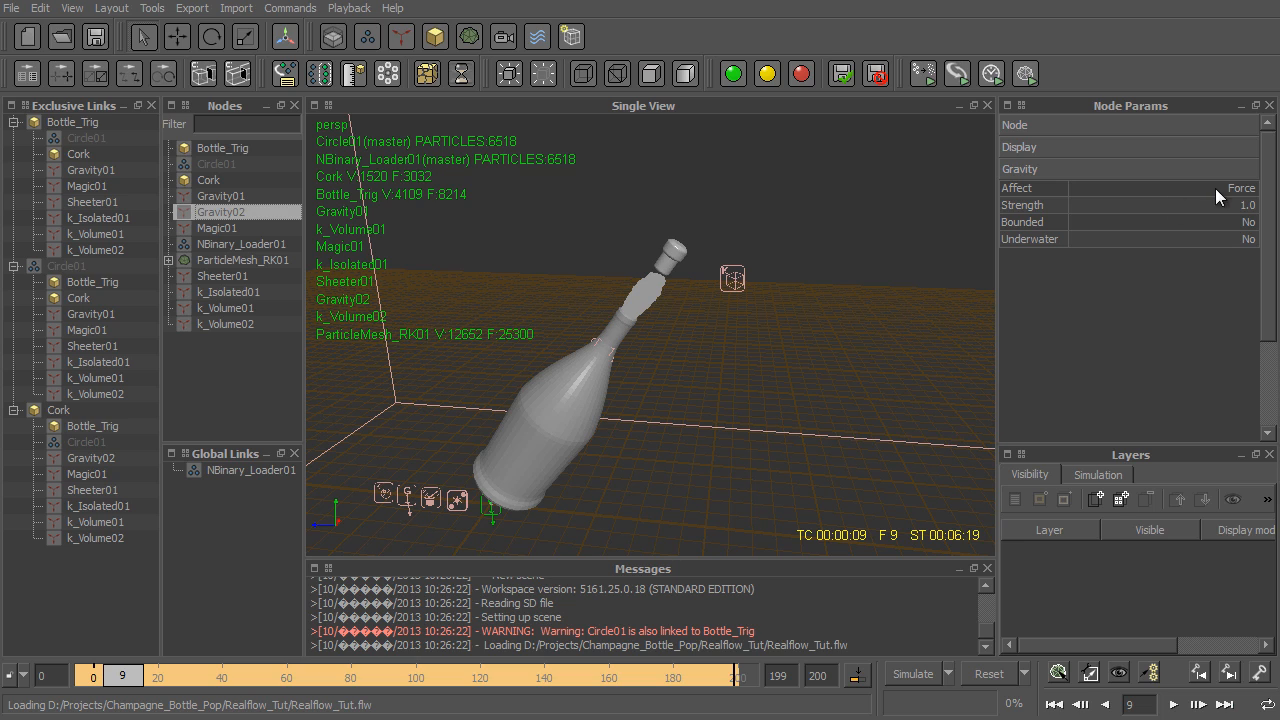
- Show the cork's rigid body settings and examine the keys on its mass animation curve
left_click(670, 252)
left_click(1045, 212)
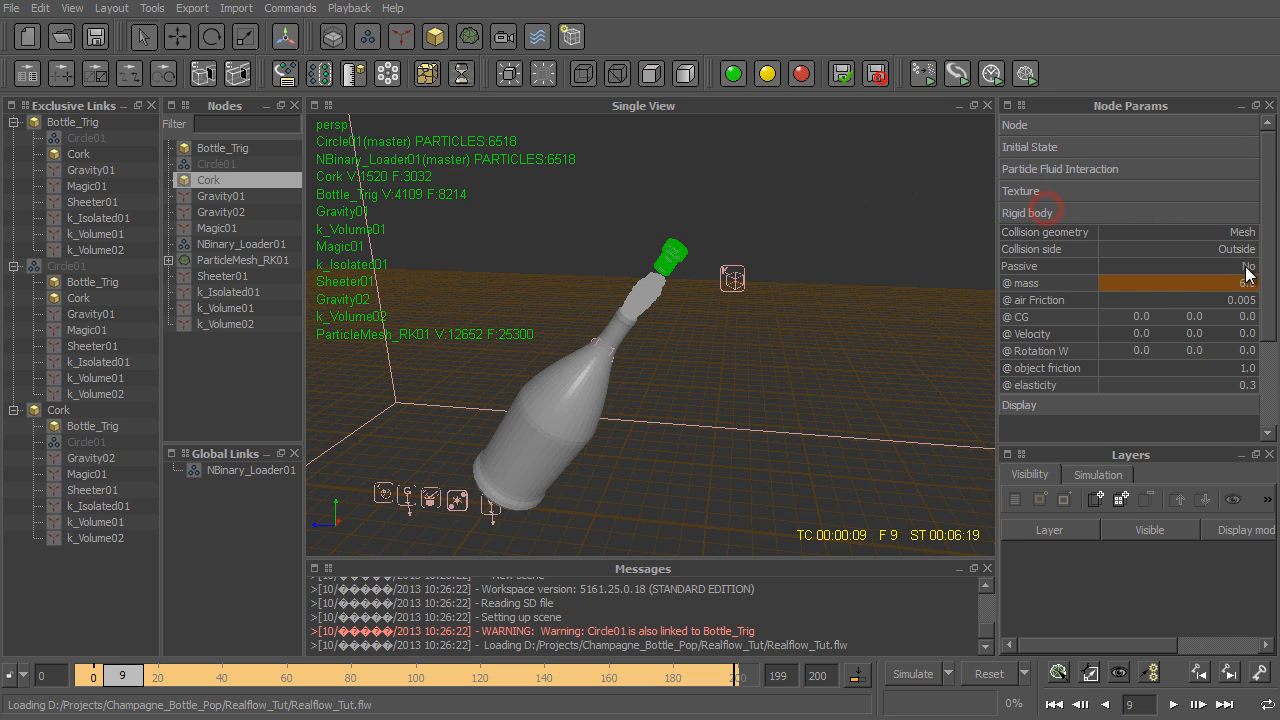
double_click(1027, 284)
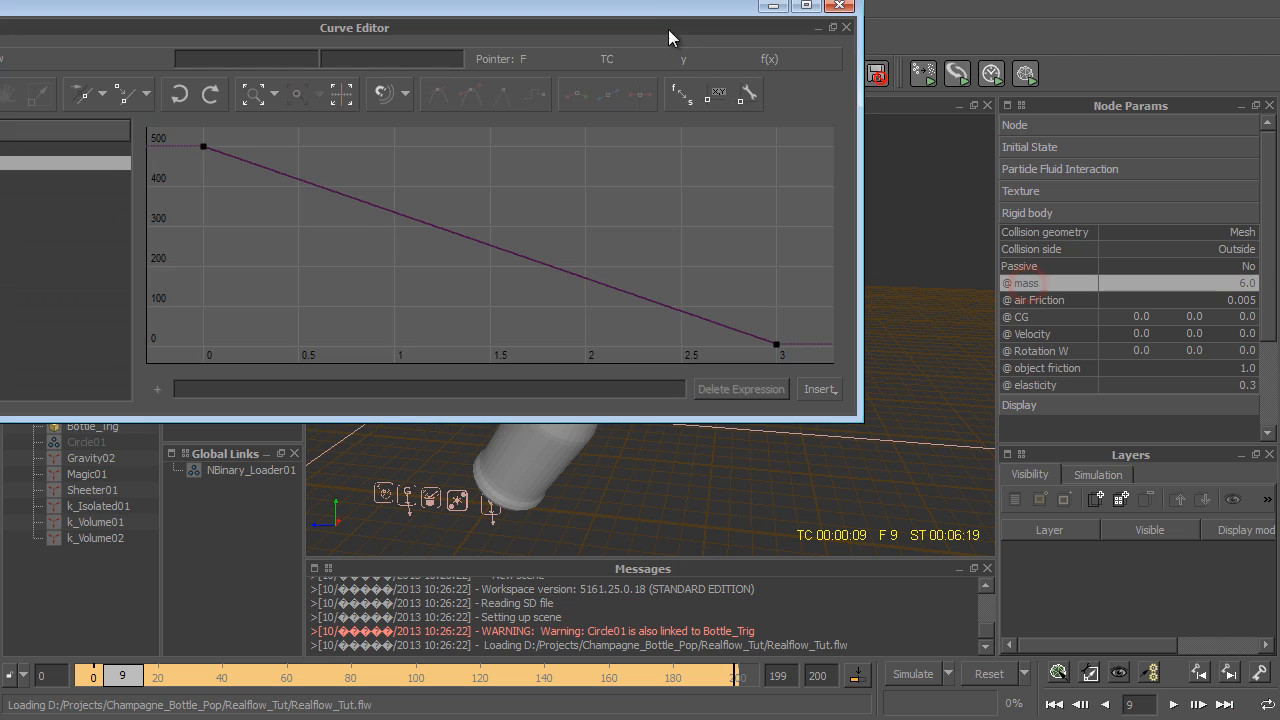
left_click_drag(668, 29, 876, 104)
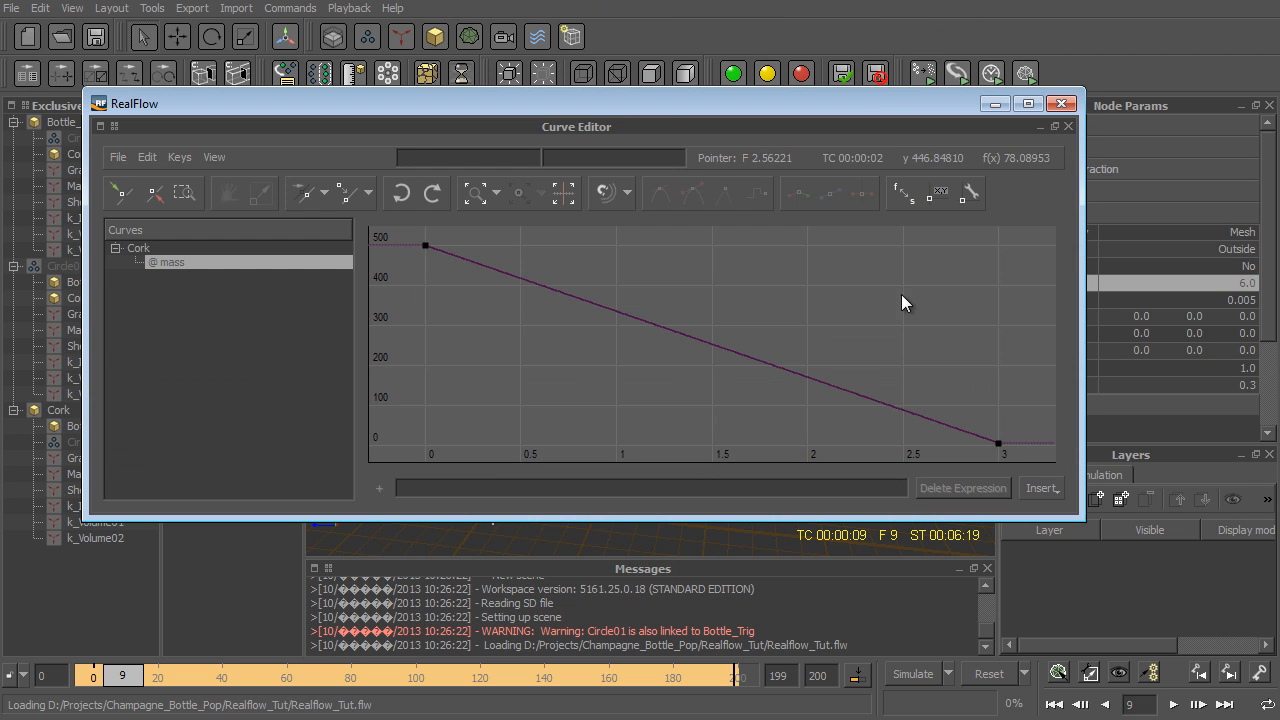
left_click_drag(1020, 381, 976, 468)
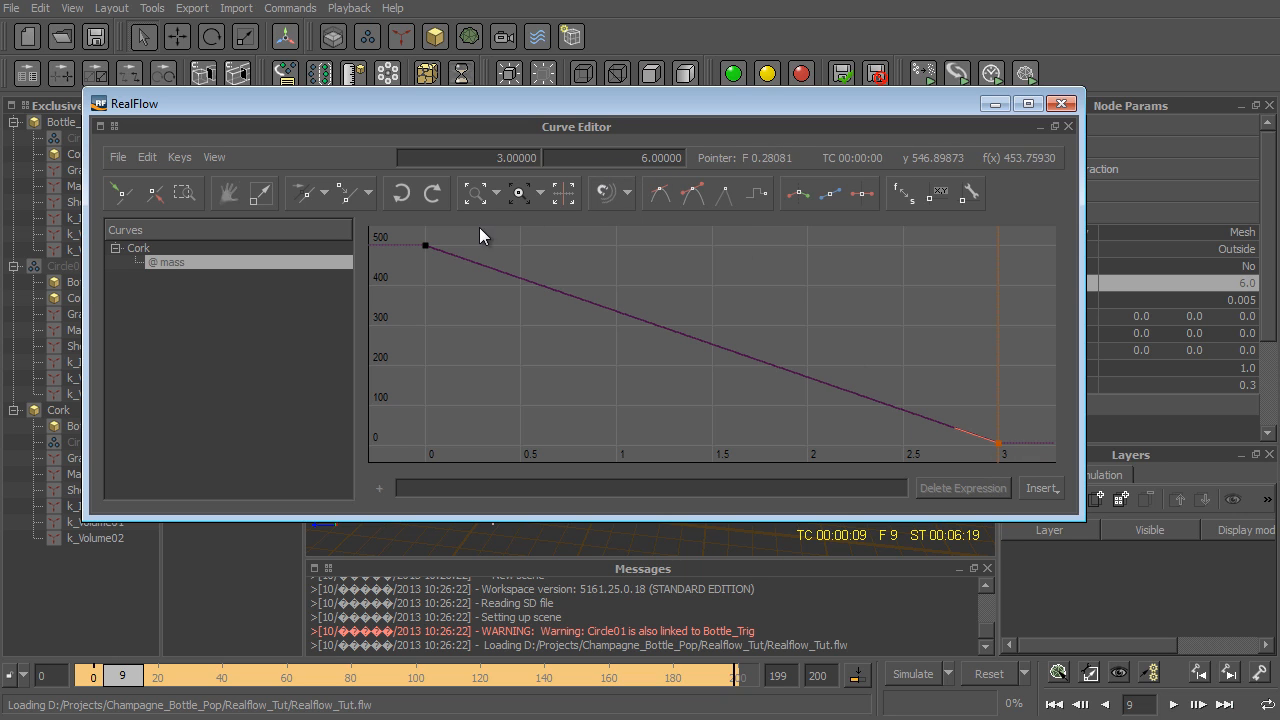
left_click_drag(471, 240, 394, 279)
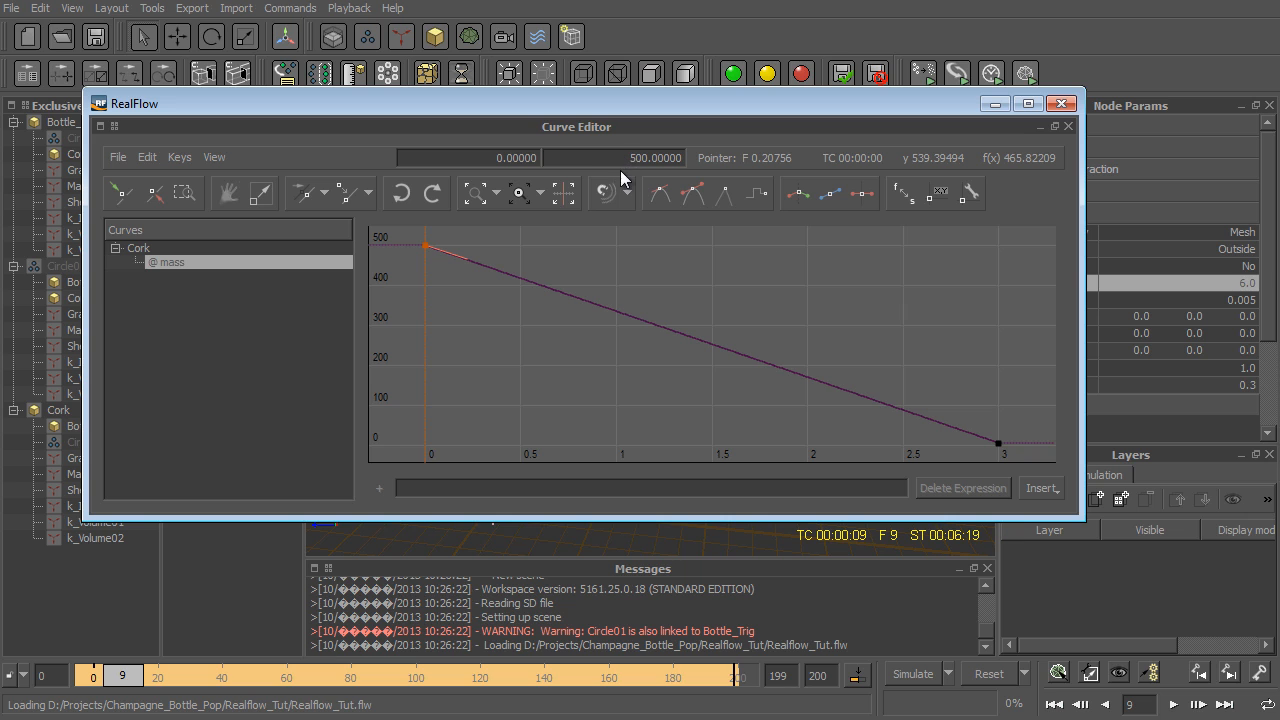
left_click(1061, 104)
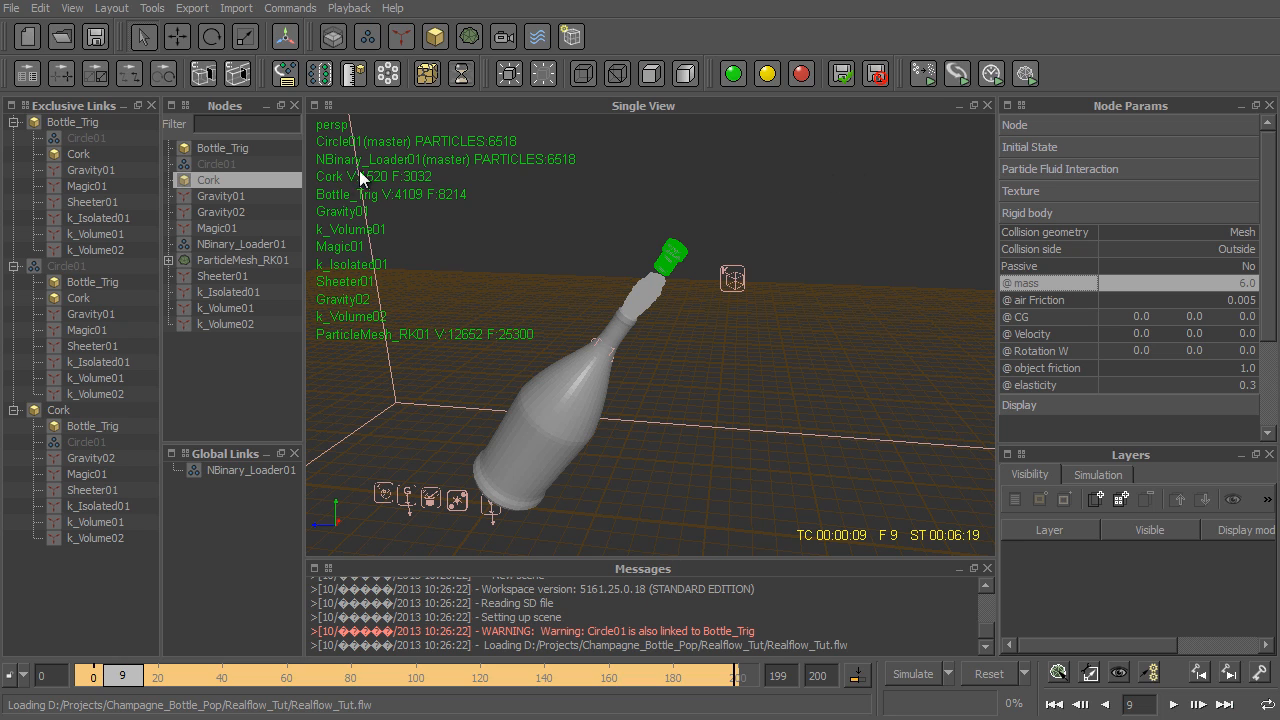
- Review the Circle01 emitter, the available emitter types and the NBinary Loader settings of NBinary_Loader01
left_click(203, 165)
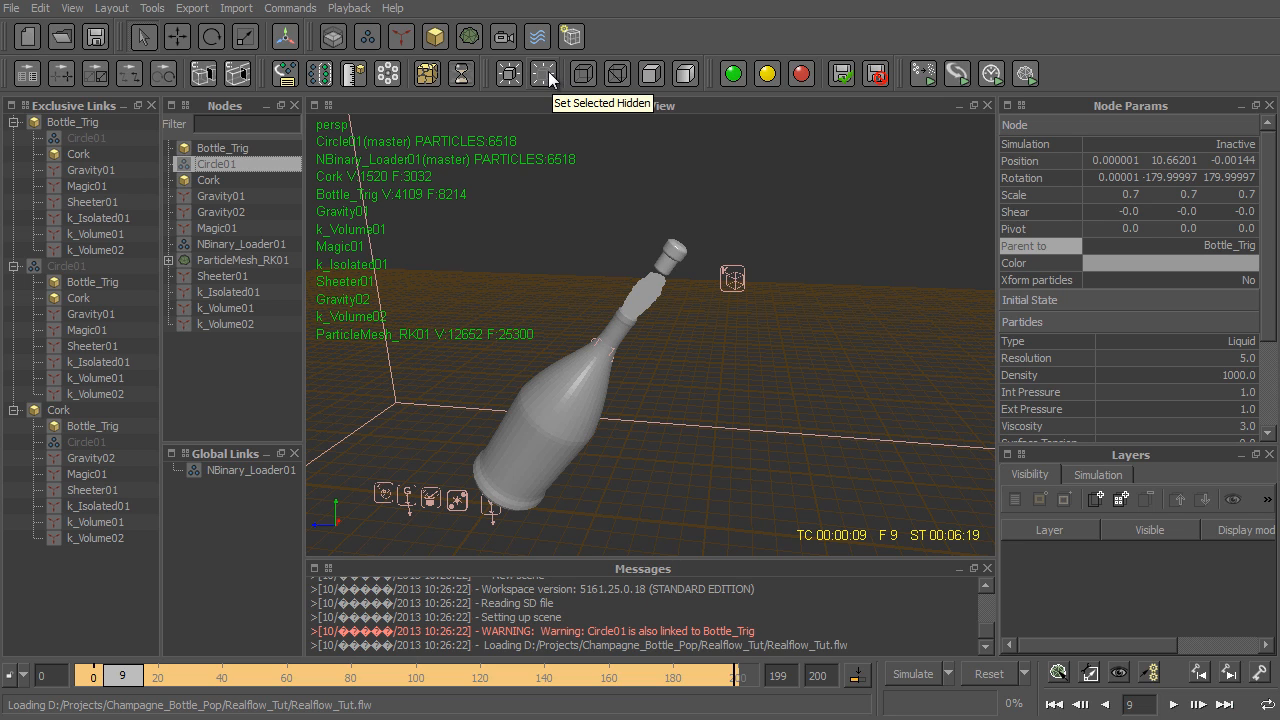
left_click(365, 38)
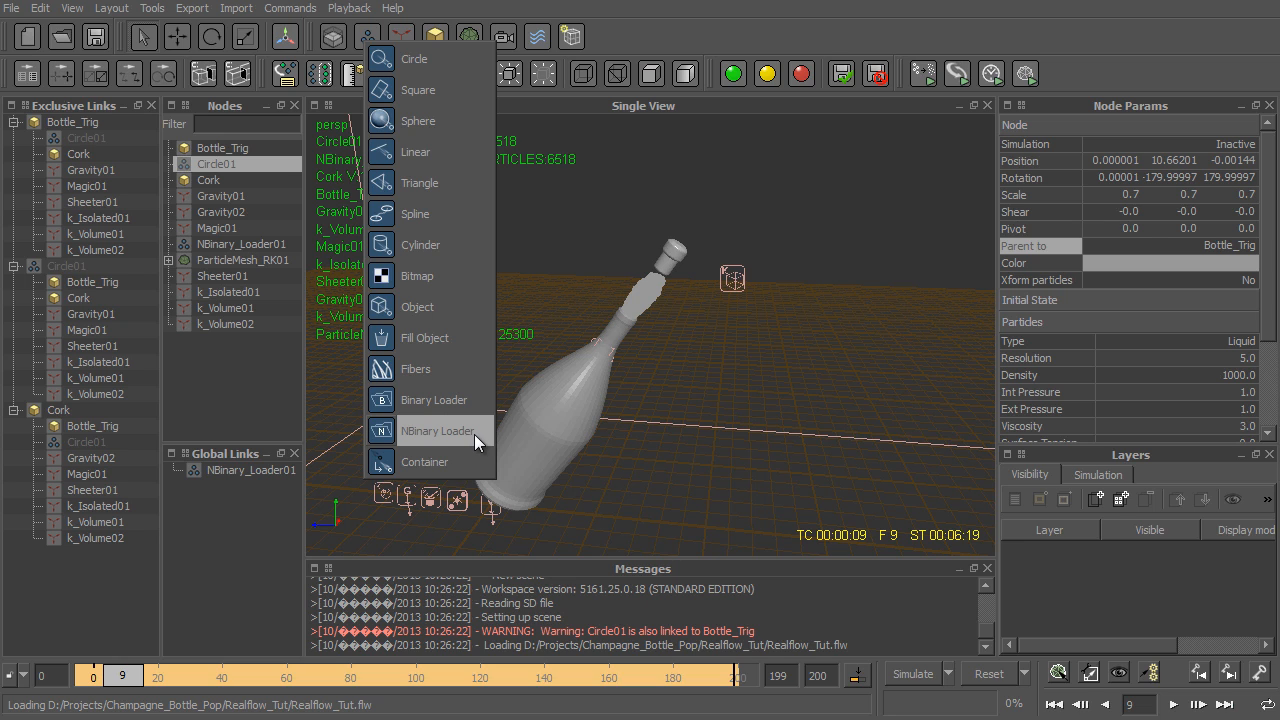
left_click(641, 5)
left_click(256, 243)
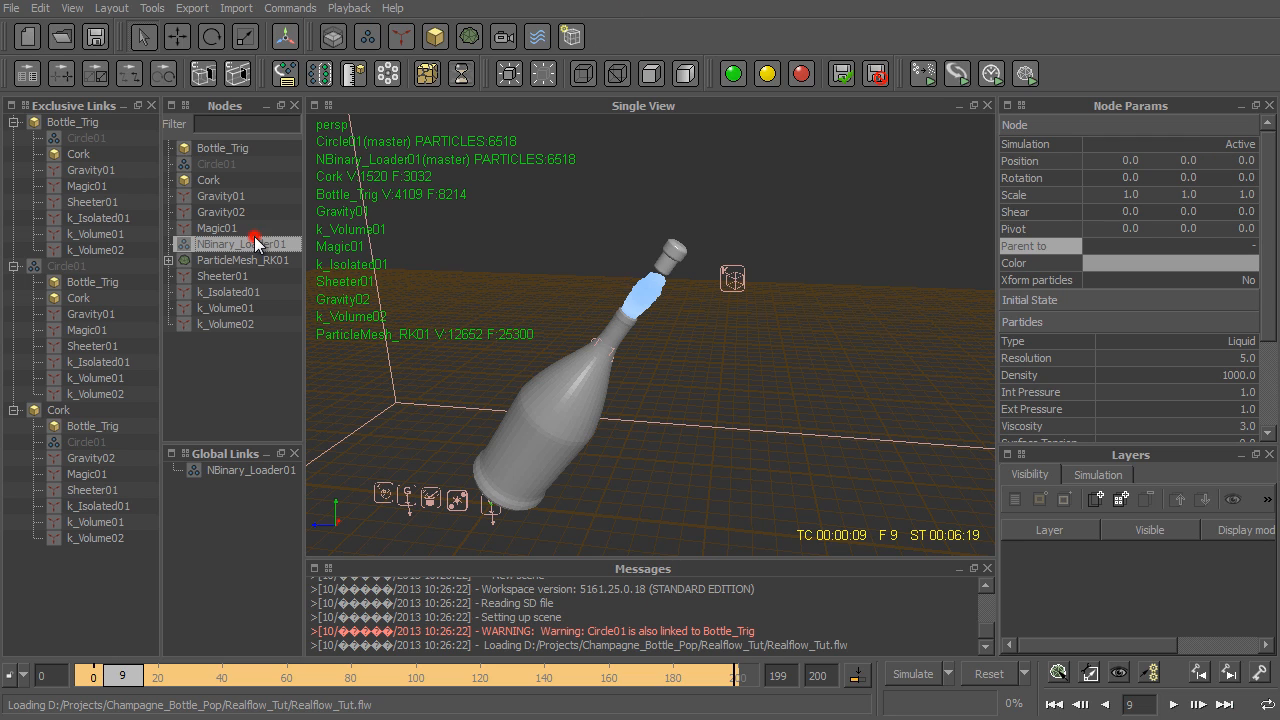
scroll(1070, 375, "down", 3)
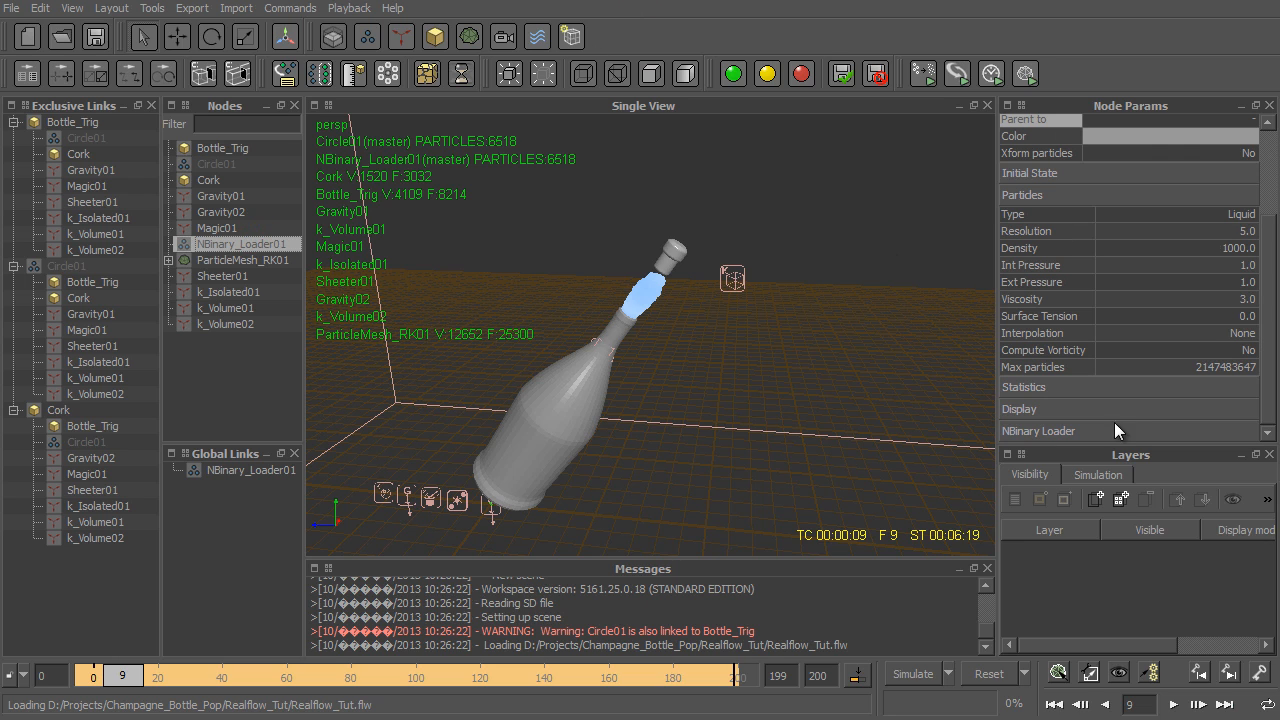
scroll(1160, 400, "down", 2)
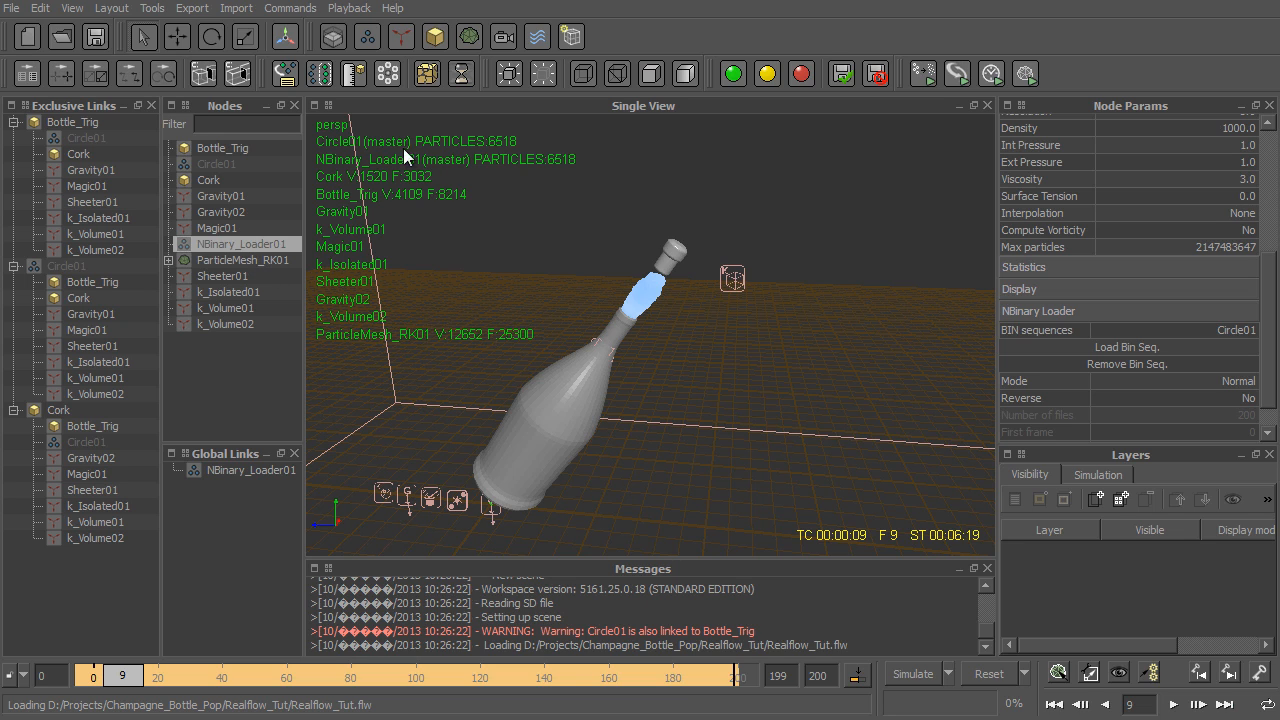
- Look at the available particle mesh kinds and the Type options of ParticleMesh_RK01
left_click(464, 42)
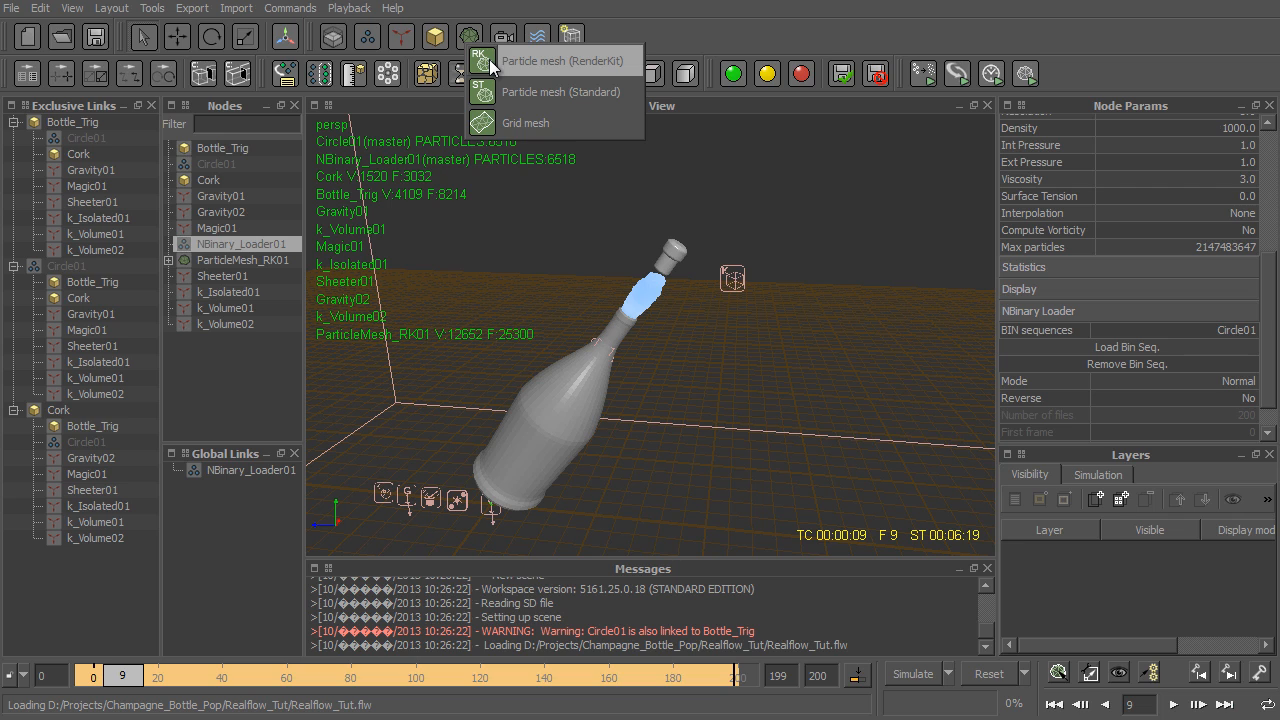
left_click(254, 261)
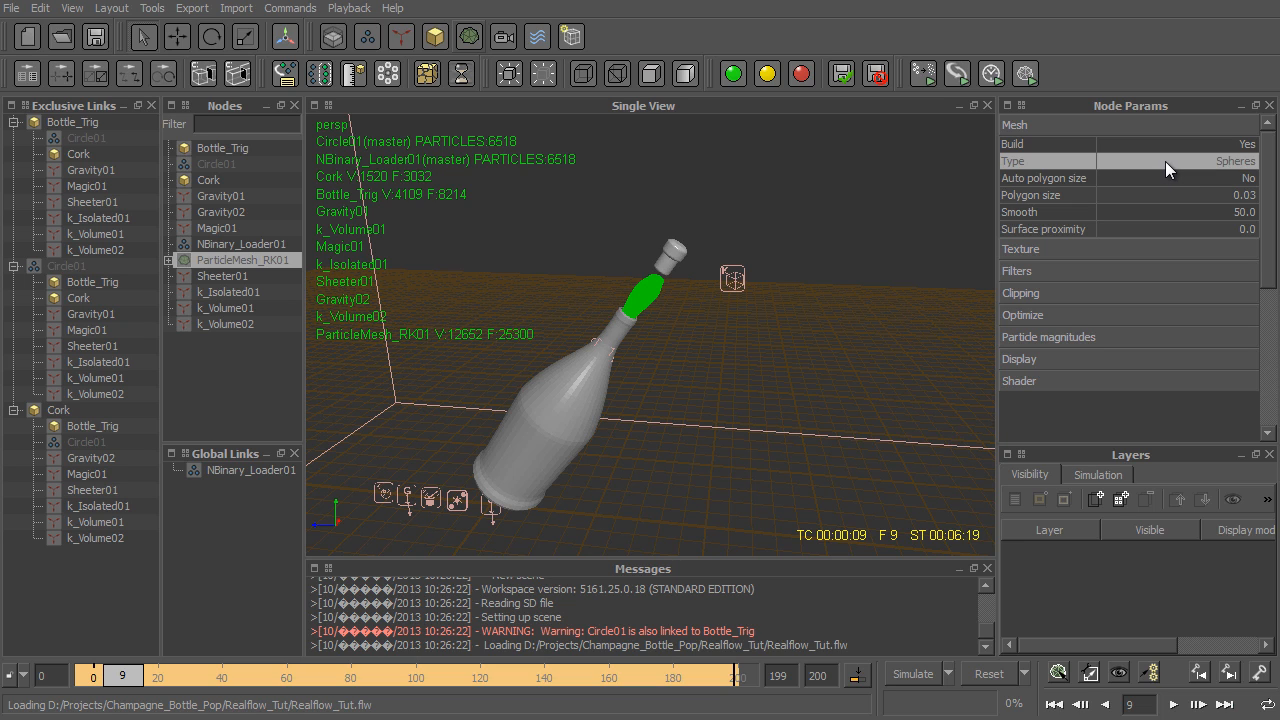
left_click(1164, 160)
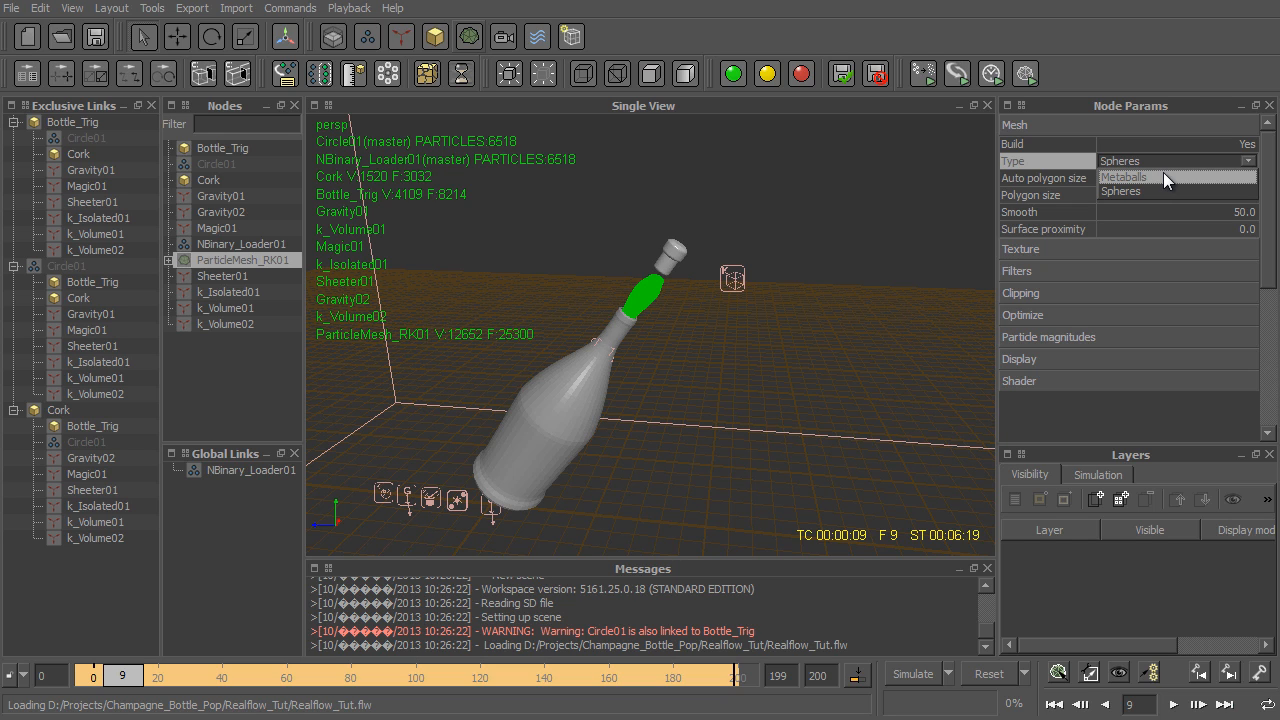
left_click(1151, 163)
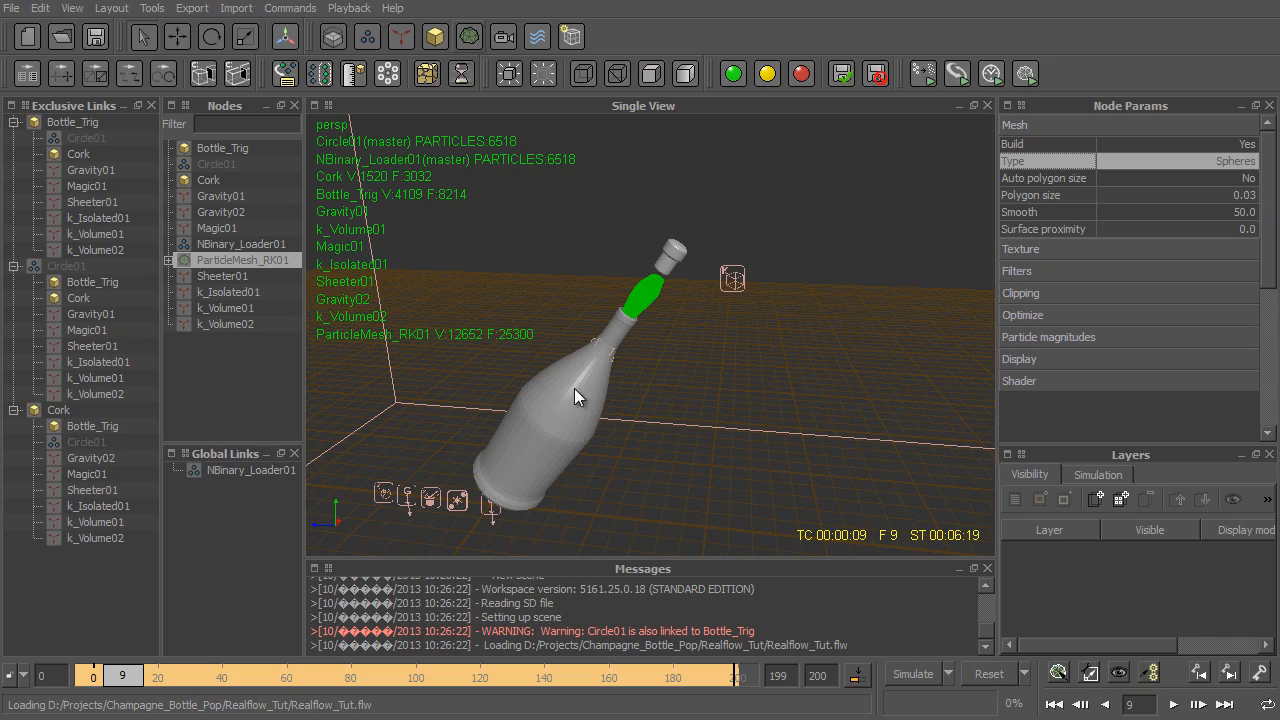
- Inspect the liquid mesh around the bottle neck and the Filters settings of ParticleMesh_RK01
right_click_drag(699, 288, 577, 240, "alt")
middle_click_drag(619, 243, 646, 490, "alt")
right_click_drag(646, 490, 747, 559, "alt")
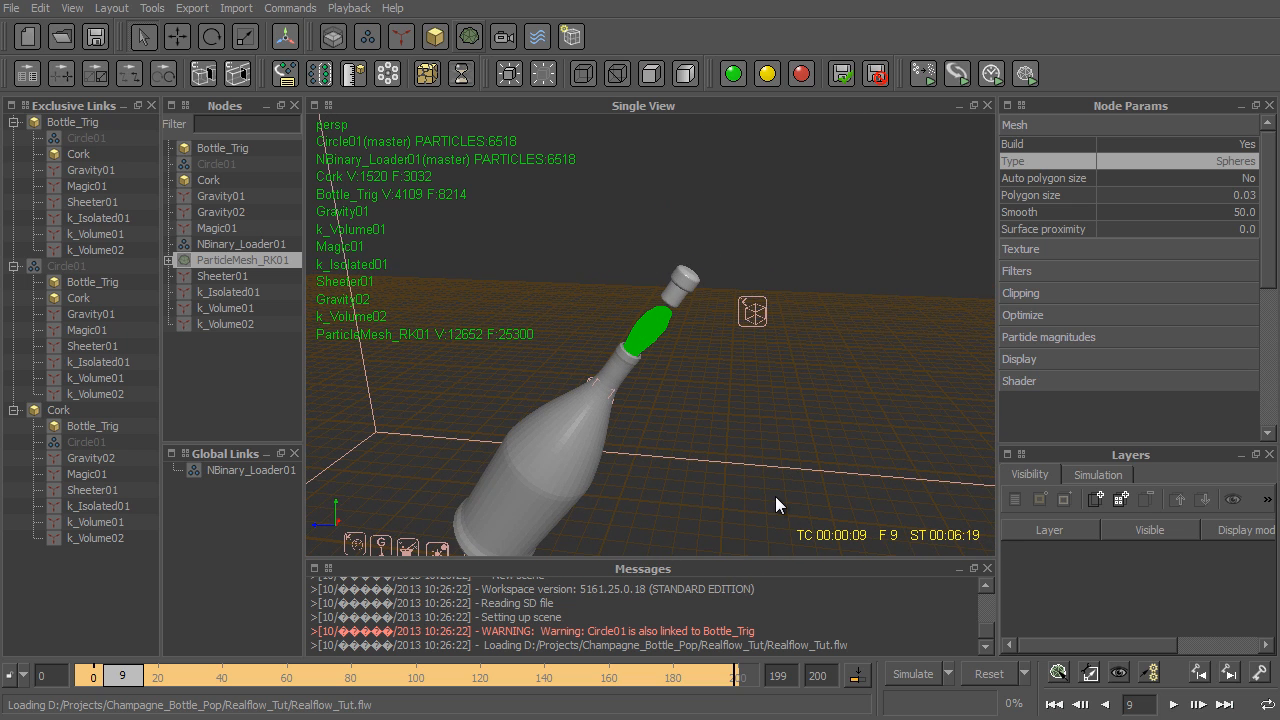
left_click(1047, 272)
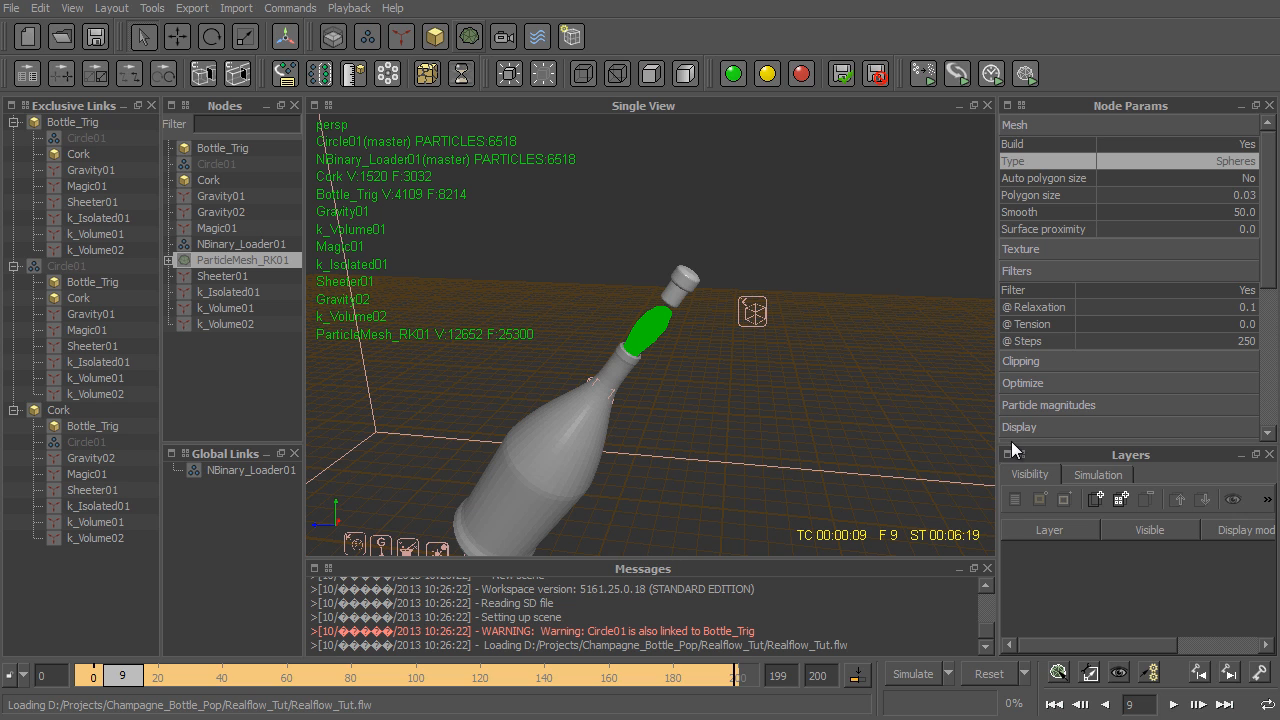
- Clear the selection and scrub through the simulation to examine how the champagne mesh sprays from the bottle
left_click_drag(182, 676, 243, 688)
left_click(731, 417)
left_click_drag(834, 325, 650, 345, "alt")
left_click_drag(262, 684, 635, 676)
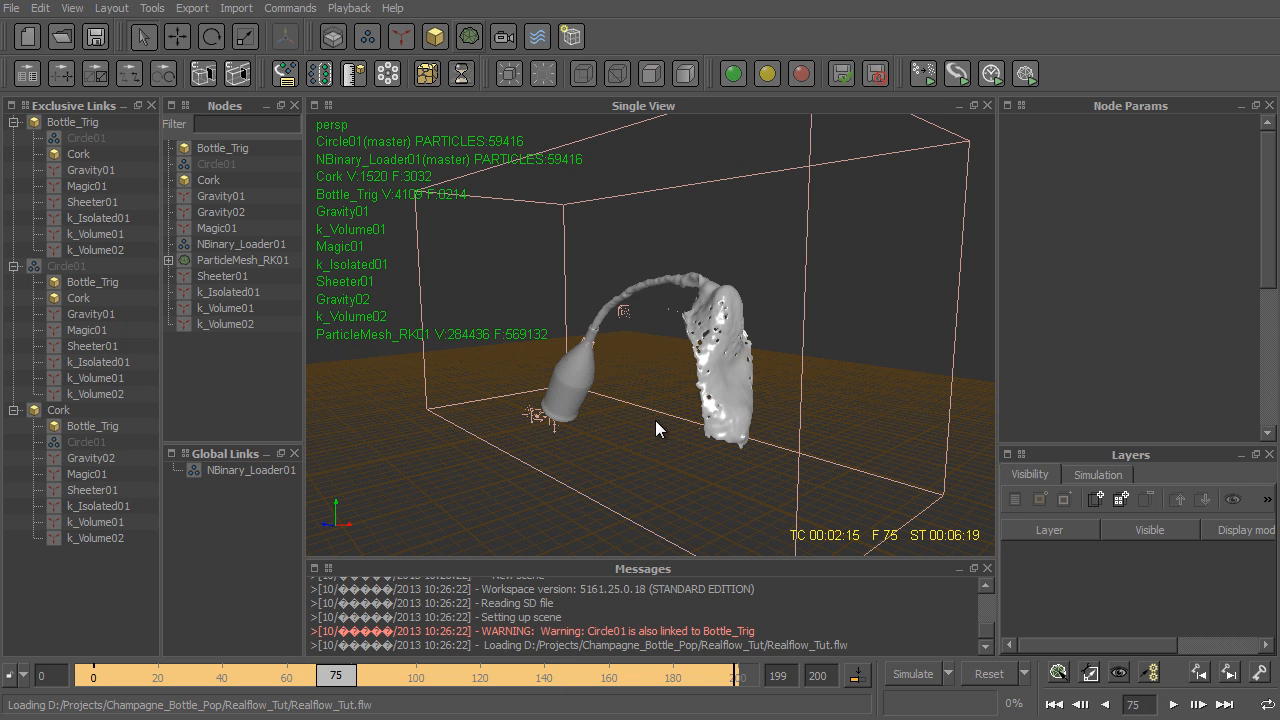